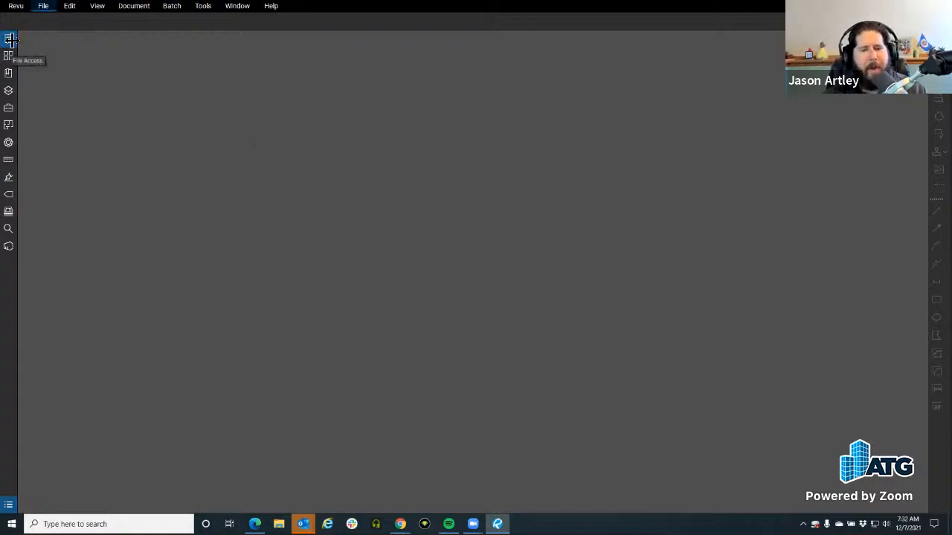
Open Samtec.pdf from the pinned Completed Sets folder, then hide the File Access list.
click(41, 6)
mouse_move(16, 7)
click(8, 38)
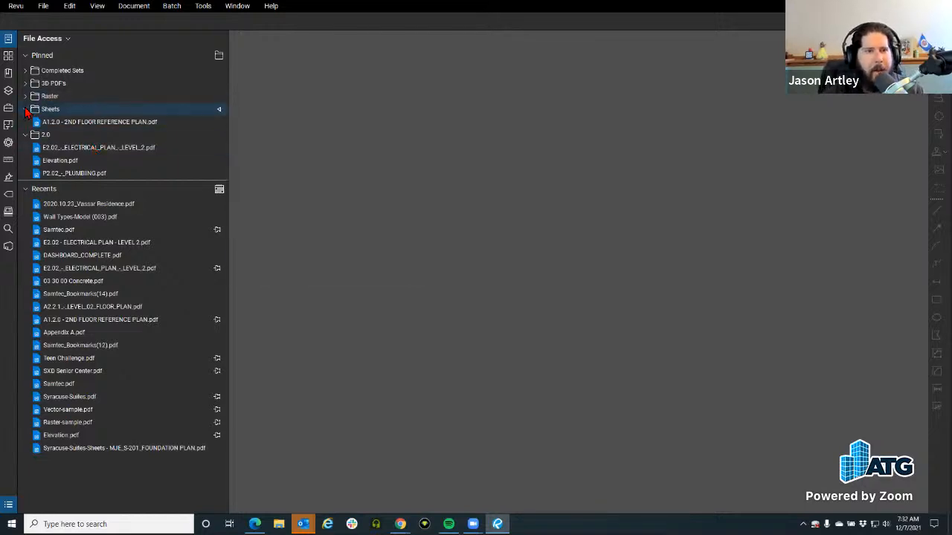
click(26, 70)
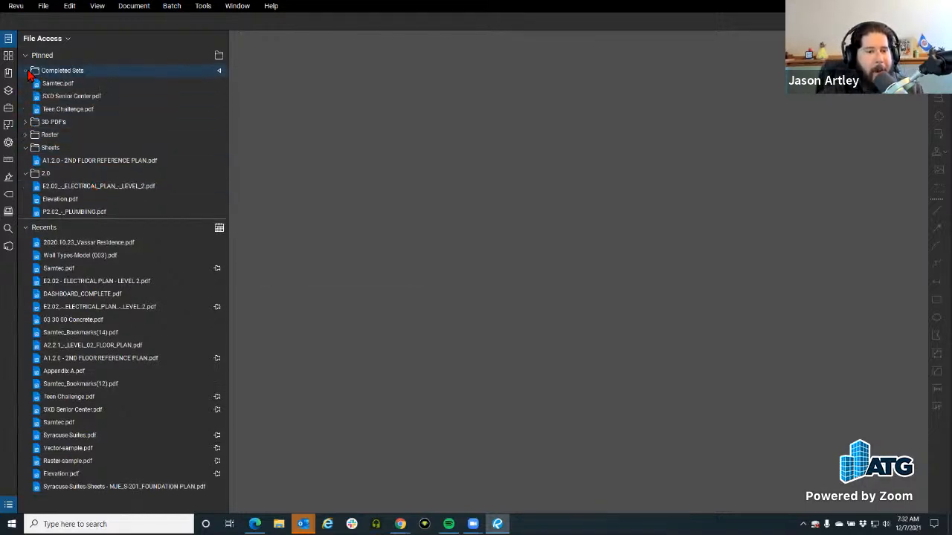
click(93, 85)
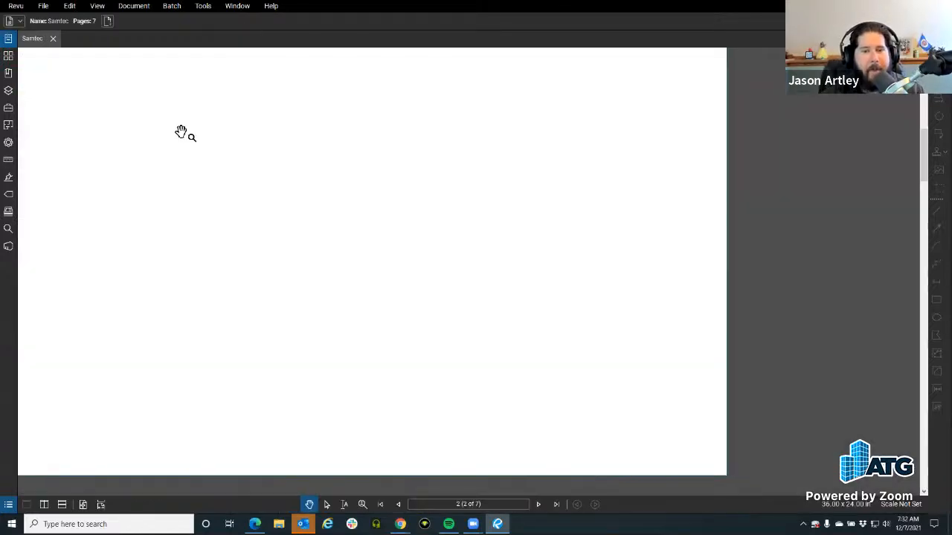
scroll(332, 208, down, 5)
click(9, 39)
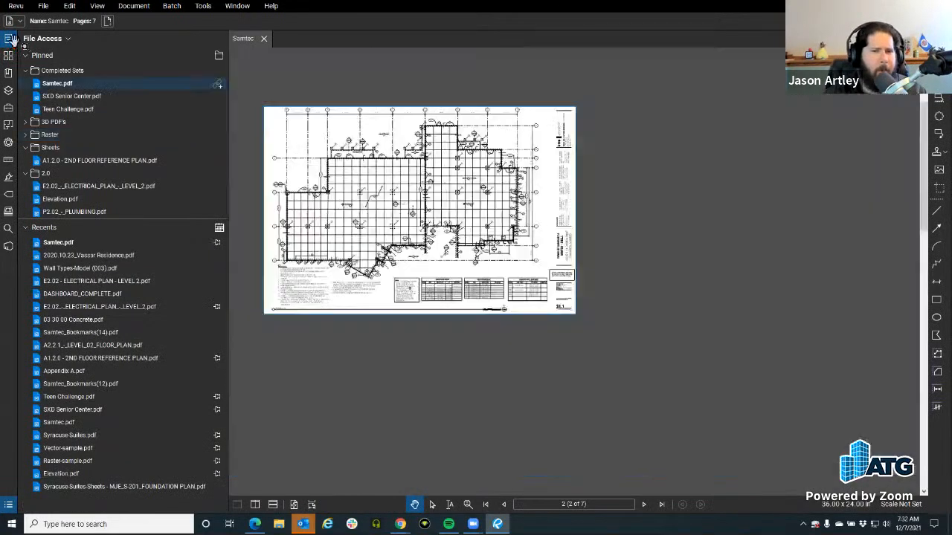
click(9, 38)
Examine foundation plan sheet S1.1, including its wall section callouts, schedules and overall layout.
scroll(365, 244, up, 1)
scroll(542, 347, up, 3)
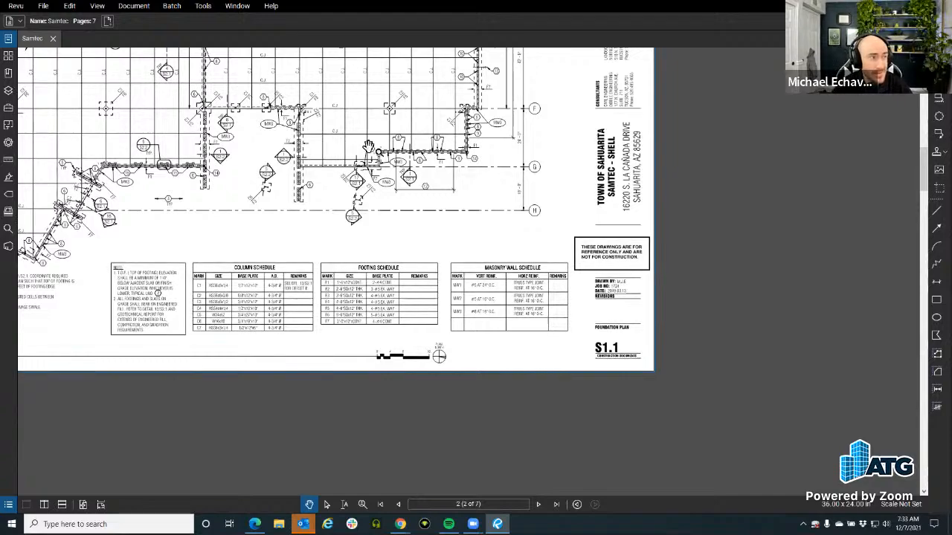
scroll(368, 145, up, 5)
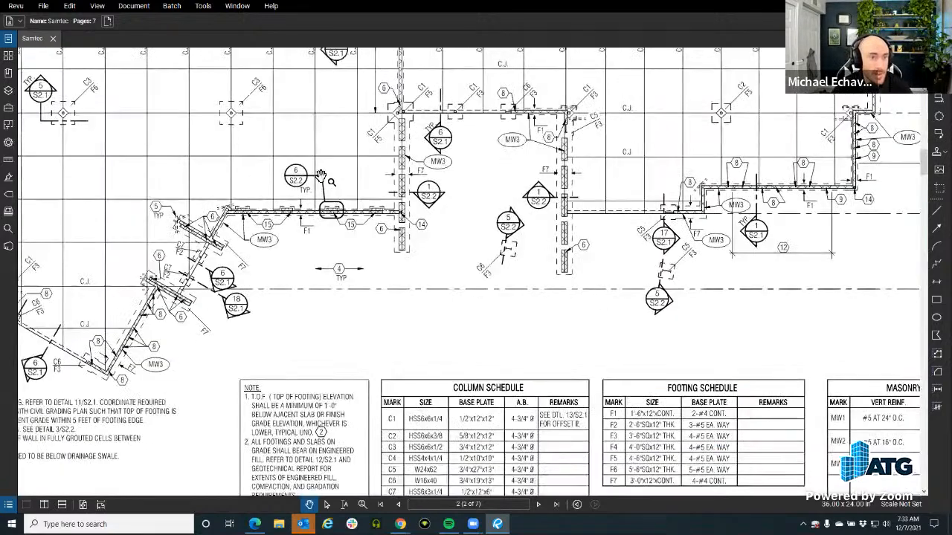
scroll(320, 176, up, 1)
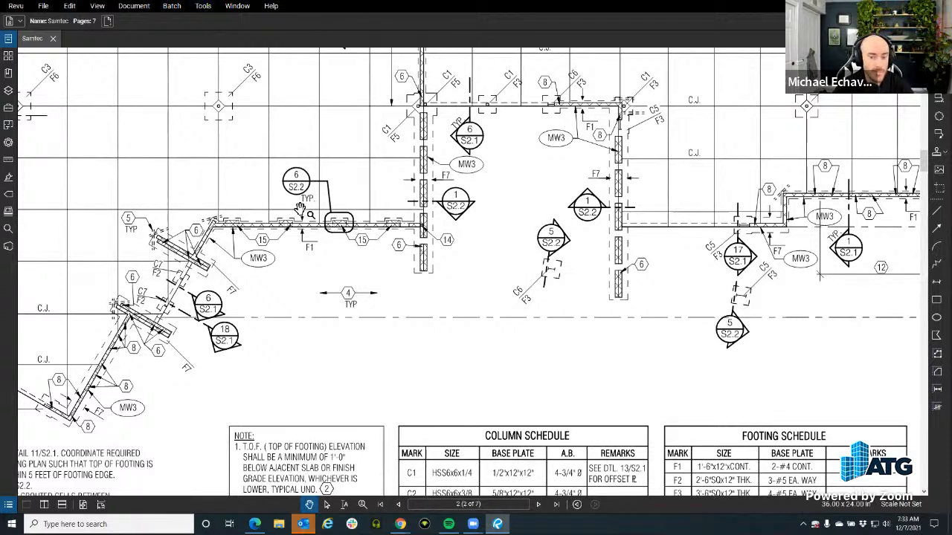
scroll(293, 188, down, 1)
scroll(284, 187, down, 2)
drag(395, 246, 376, 350)
drag(470, 246, 487, 488)
scroll(476, 208, up, 2)
mouse_move(454, 222)
mouse_down()
mouse_move(429, 184)
mouse_move(484, 108)
mouse_up()
scroll(428, 184, down, 2)
scroll(484, 108, down, 2)
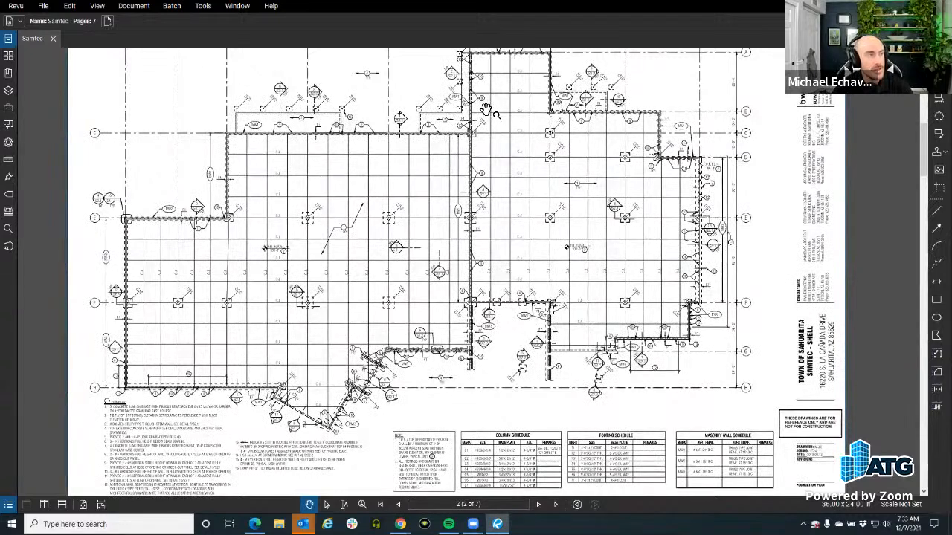
scroll(372, 163, down, 3)
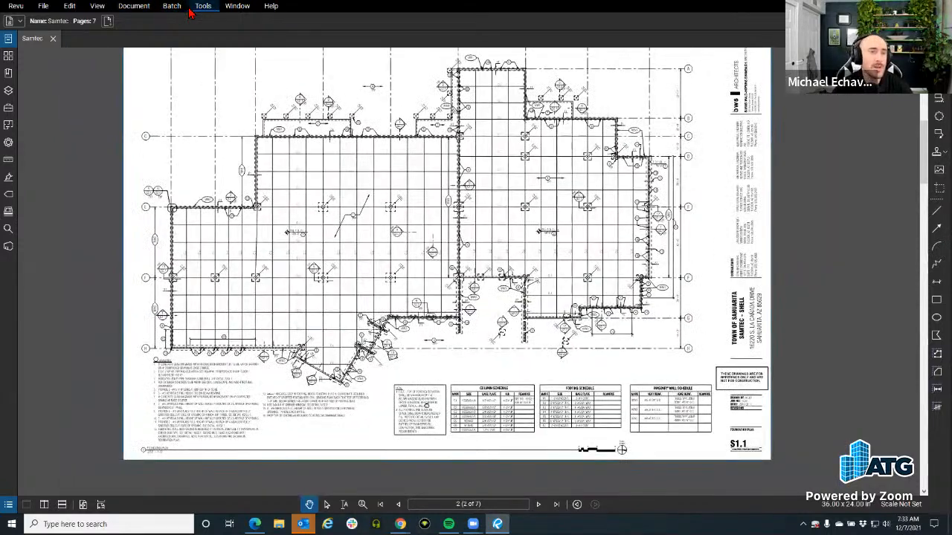
Browse the available stamps and place a small Approved.pdf stamp in the blank area between grid lines 5 and 4.
click(203, 6)
click(416, 118)
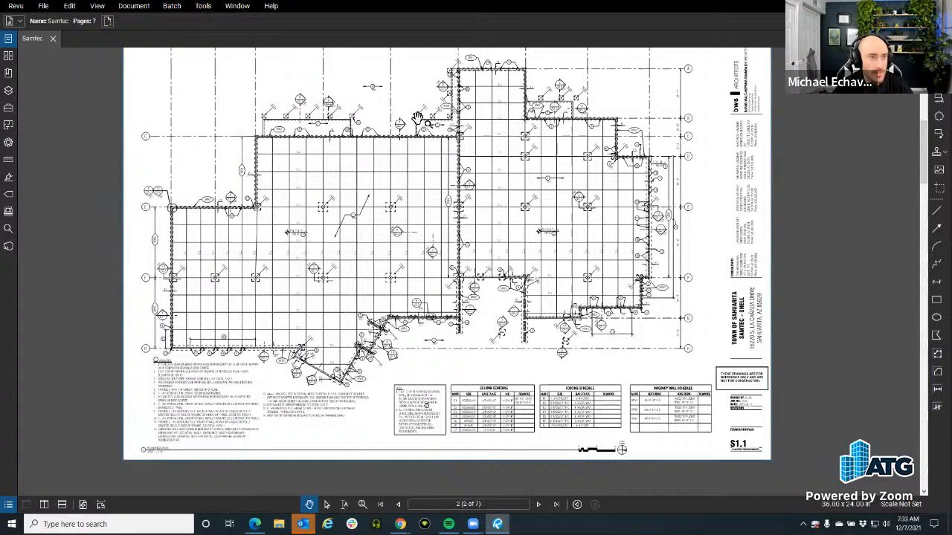
click(206, 7)
mouse_move(218, 37)
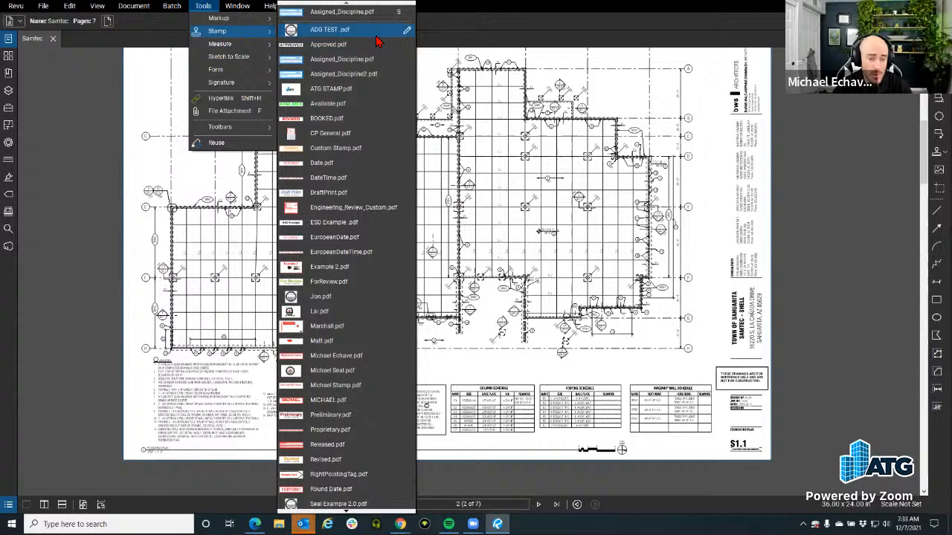
mouse_move(356, 514)
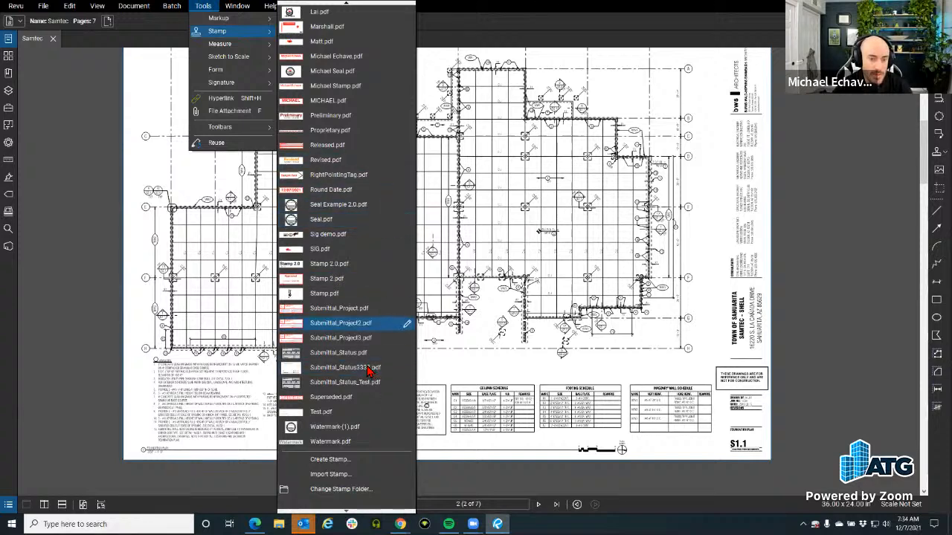
mouse_move(346, 5)
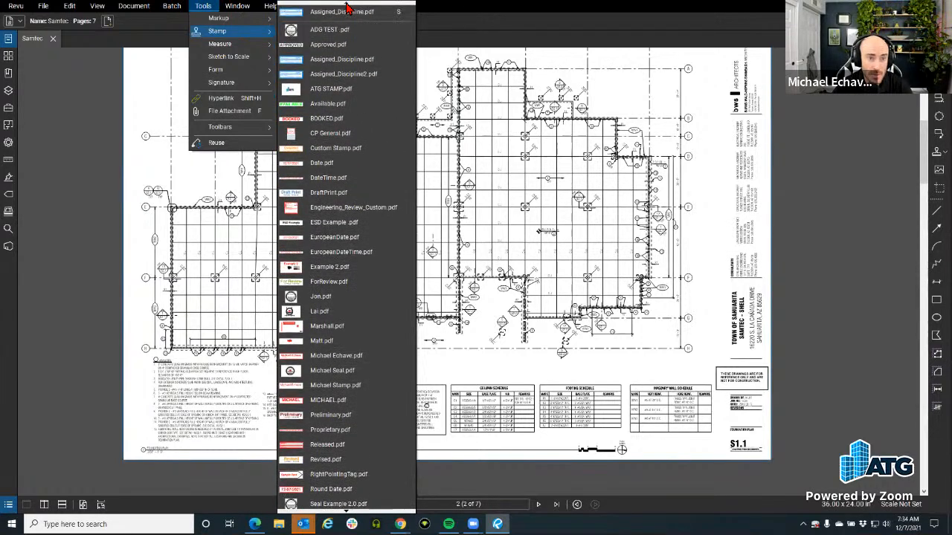
click(350, 46)
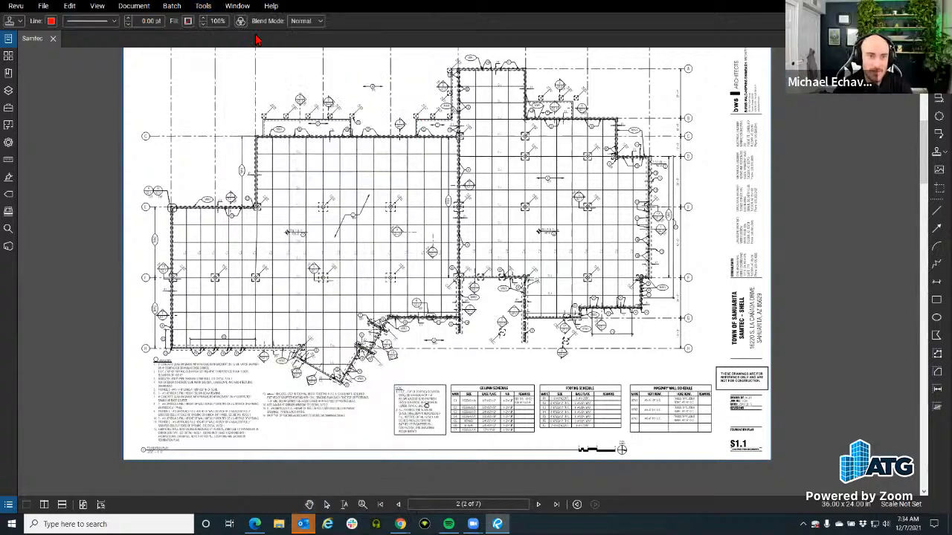
scroll(435, 245, up, 1)
scroll(435, 245, up, 5)
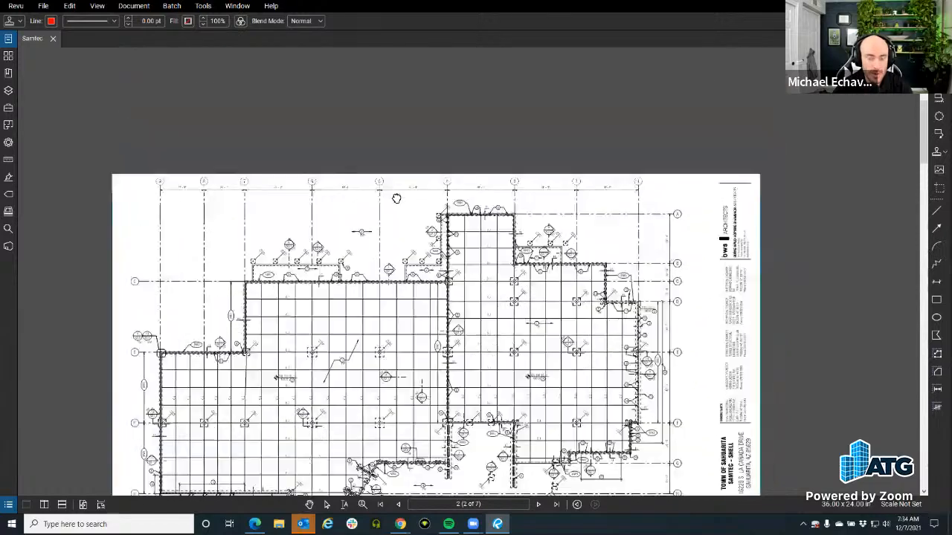
mouse_move(380, 157)
mouse_down()
mouse_move(347, 157)
mouse_move(344, 187)
mouse_up()
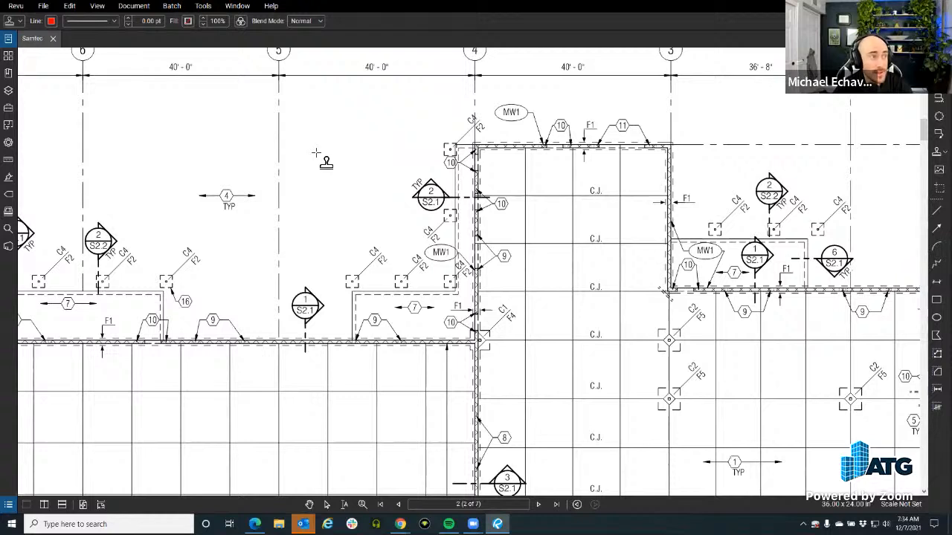
drag(314, 143, 376, 230)
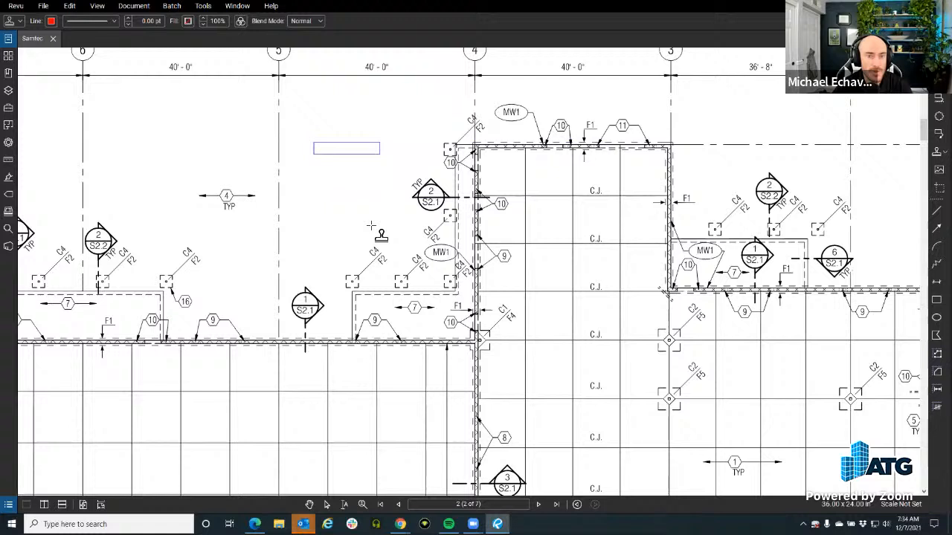
Place a second Approved.pdf stamp at its default size below the small one.
click(237, 6)
mouse_move(217, 30)
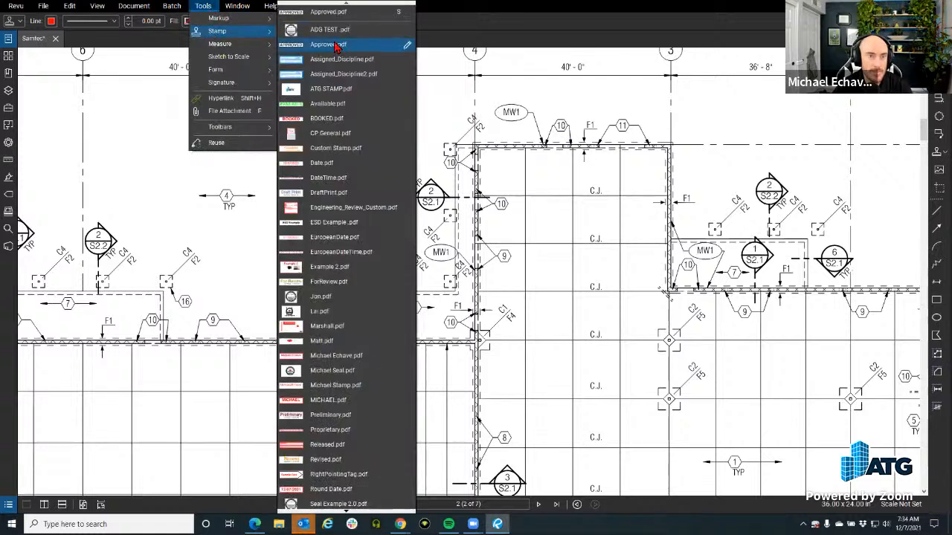
click(335, 45)
click(356, 229)
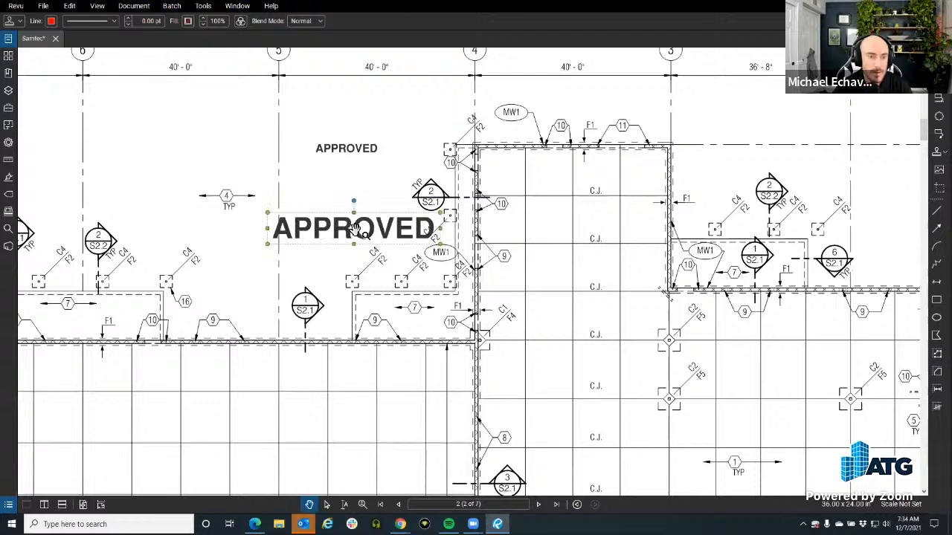
Move the large APPROVED stamp above the small one and line up their left edges.
drag(355, 229, 380, 106)
scroll(321, 104, up, 3)
drag(321, 105, 309, 128)
drag(320, 194, 300, 175)
key(Escape)
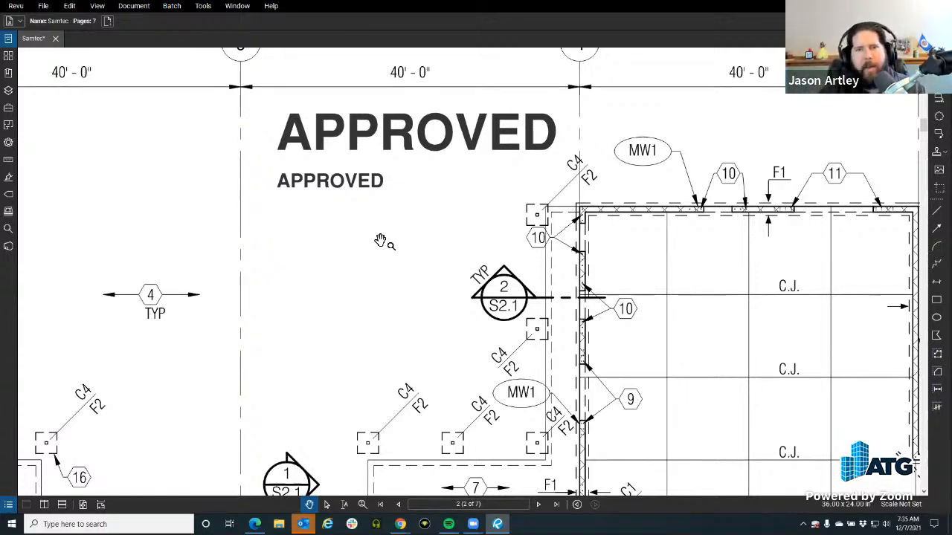
Compare the two placed APPROVED stamps and review the list of available stamps.
click(355, 183)
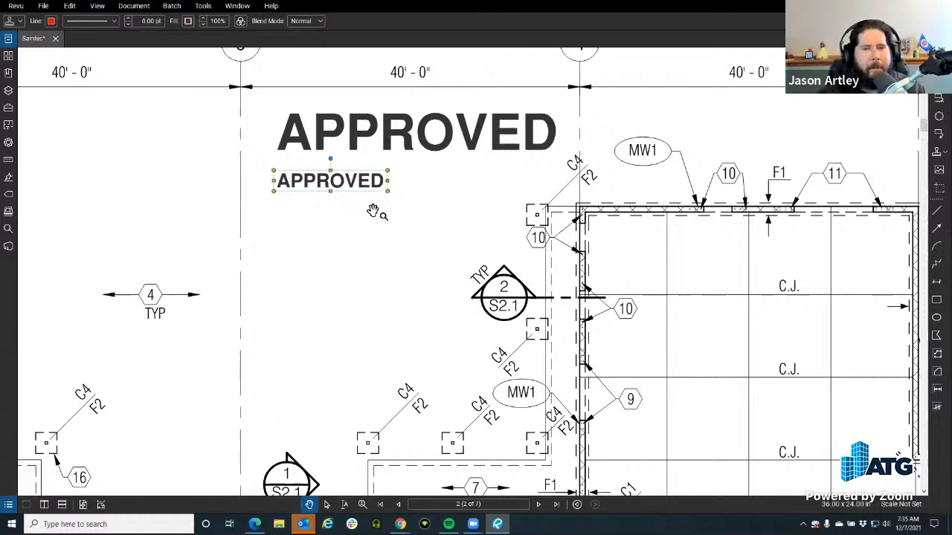
click(379, 125)
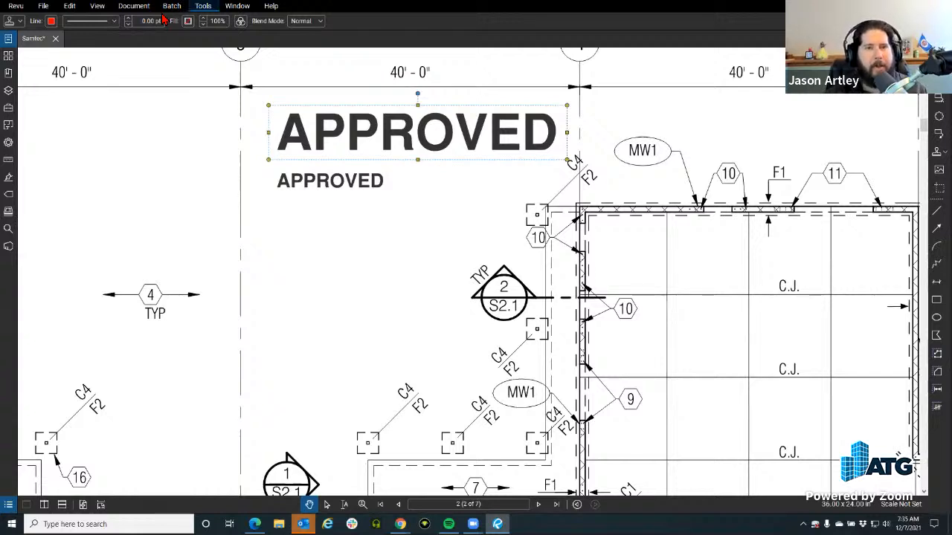
click(203, 7)
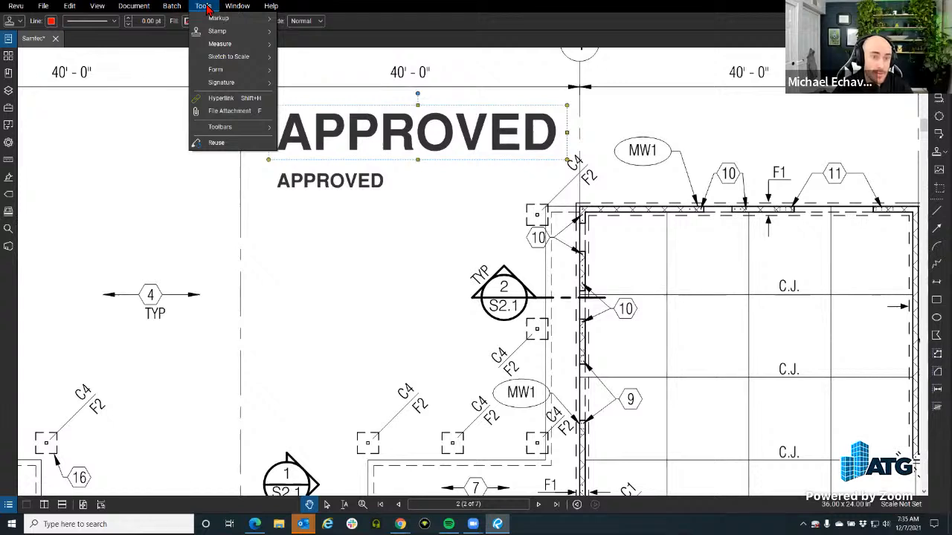
mouse_move(217, 31)
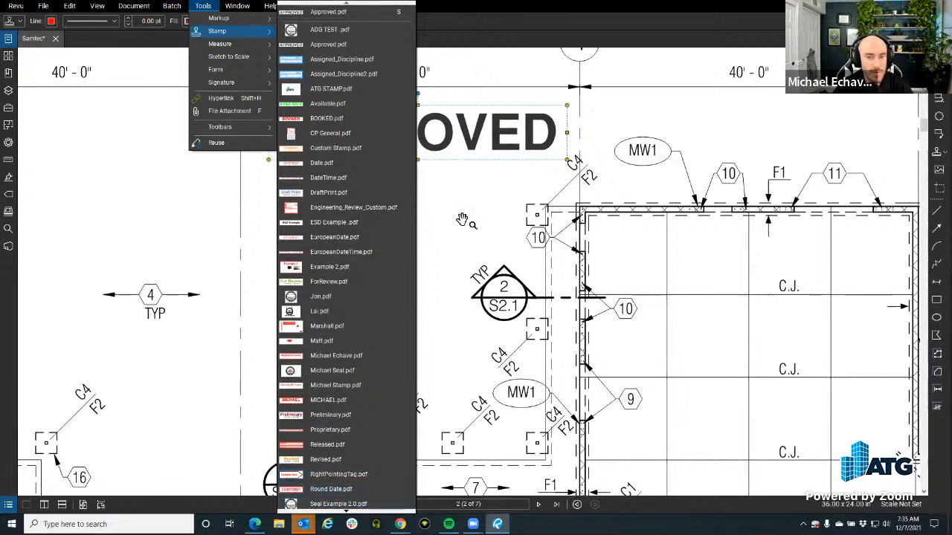
click(518, 242)
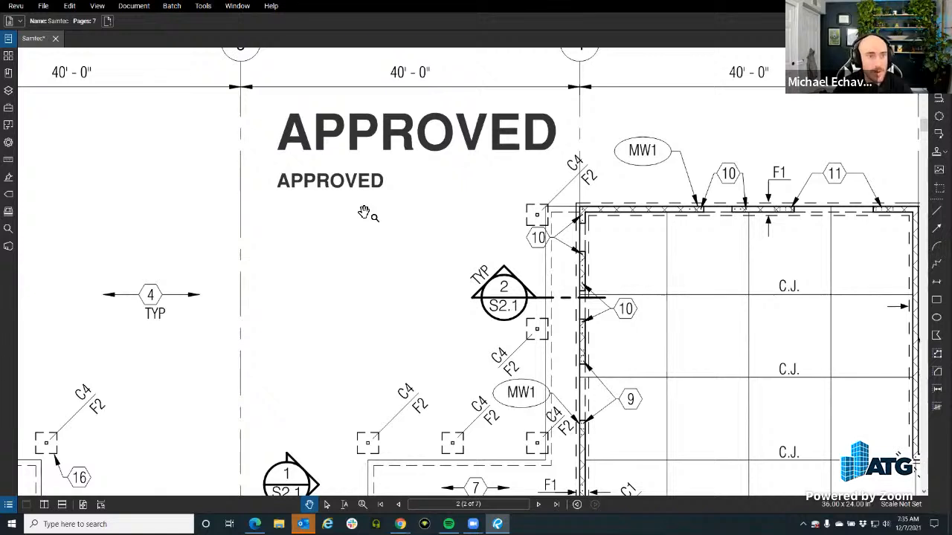
scroll(361, 216, down, 1)
click(337, 176)
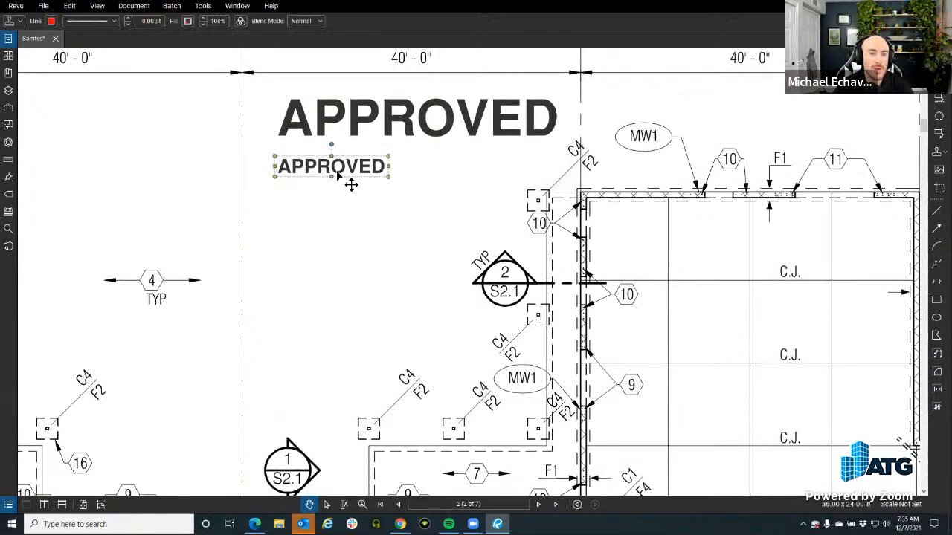
scroll(349, 141, up, 1)
Move the large APPROVED stamp up over the 40'-0" dimension between grid lines 5 and 4.
click(363, 154)
scroll(416, 238, right, 3)
scroll(417, 238, up, 2)
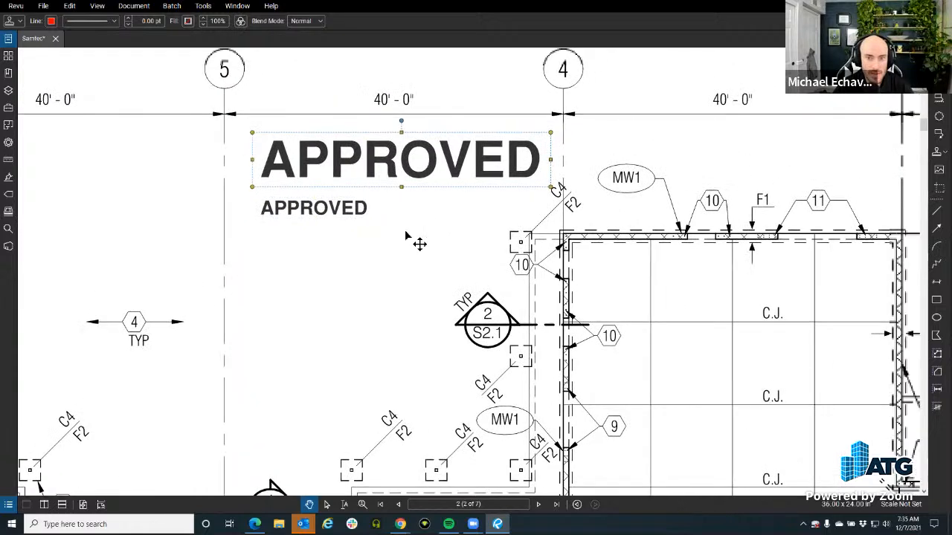
mouse_move(400, 223)
mouse_down()
mouse_move(442, 203)
mouse_move(431, 187)
mouse_move(439, 168)
mouse_up()
scroll(327, 165, up, 2)
drag(313, 153, 265, 165)
Set the large stamp's blend mode to Multiply and inspect the dimension text beneath it.
click(305, 21)
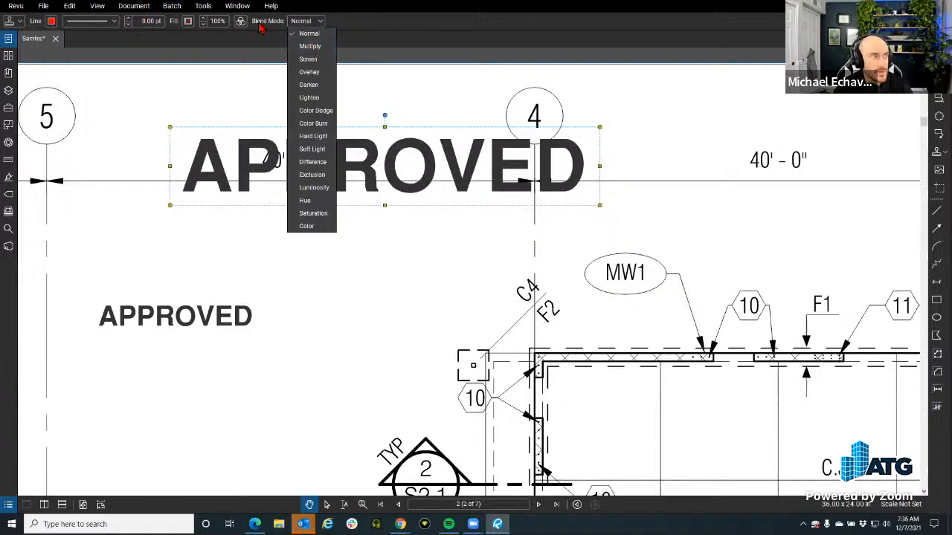
click(316, 47)
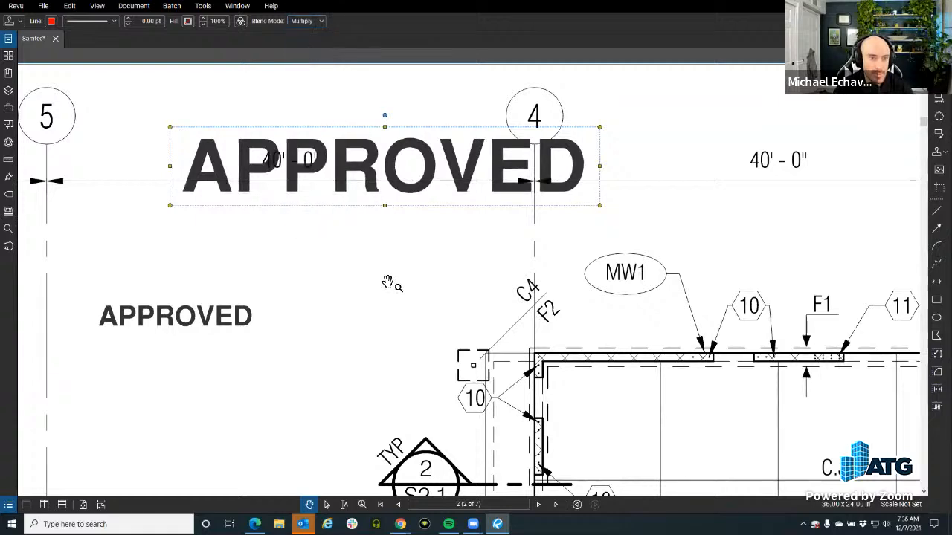
scroll(306, 218, up, 3)
scroll(319, 266, down, 2)
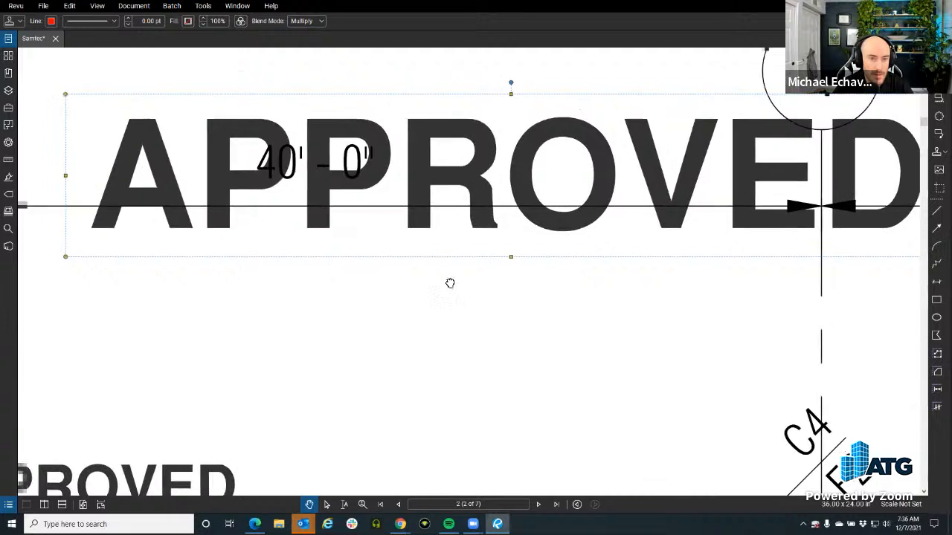
scroll(450, 283, up, 4)
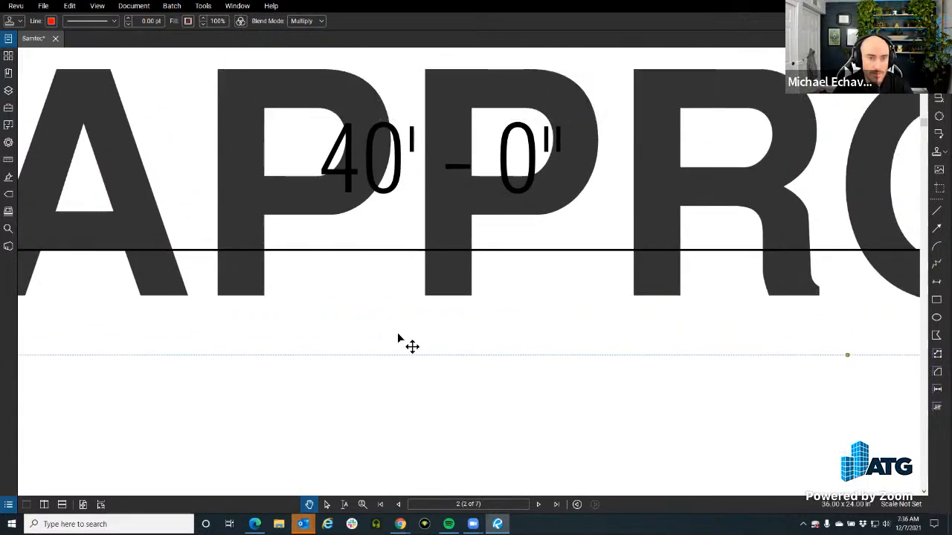
Switch the large stamp's blend mode to Normal and back to Multiply to compare how the dimension shows through.
click(307, 21)
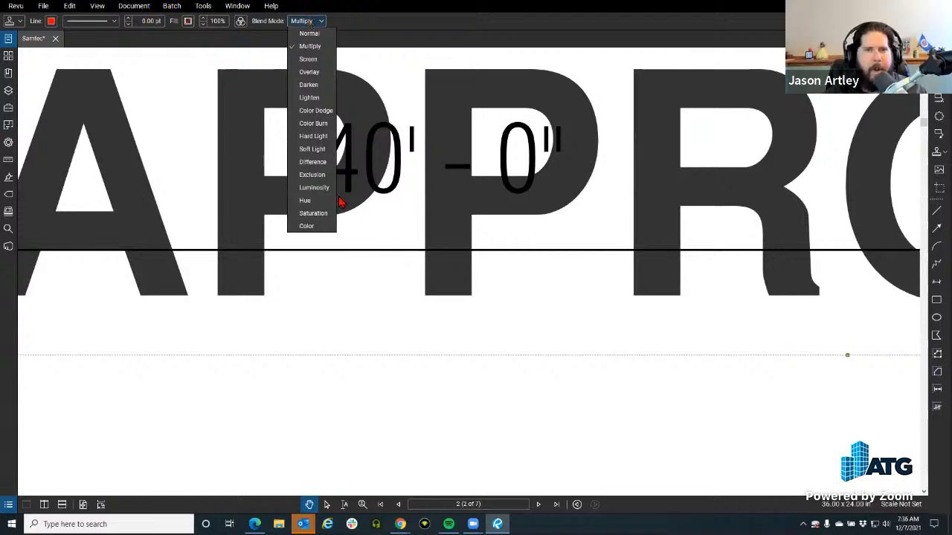
scroll(327, 362, down, 3)
click(310, 340)
click(302, 23)
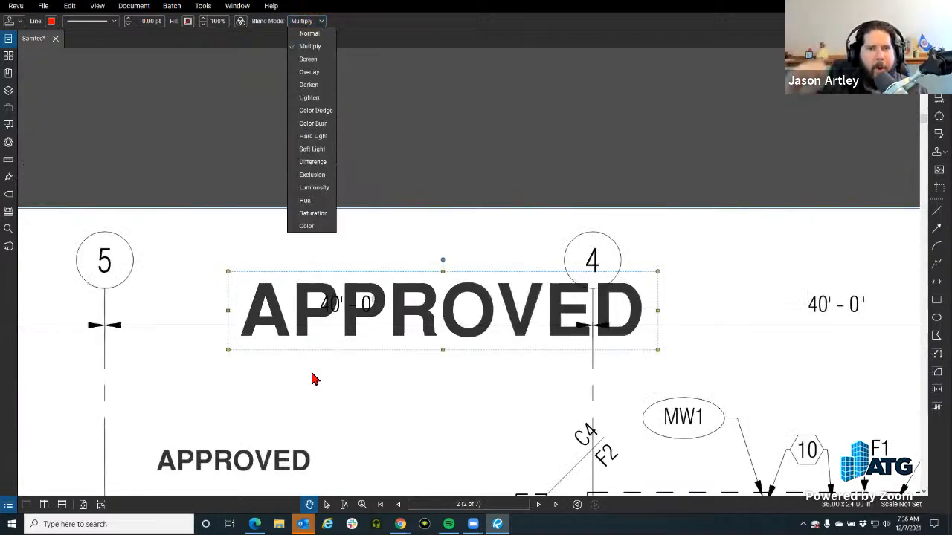
scroll(312, 376, up, 2)
click(323, 34)
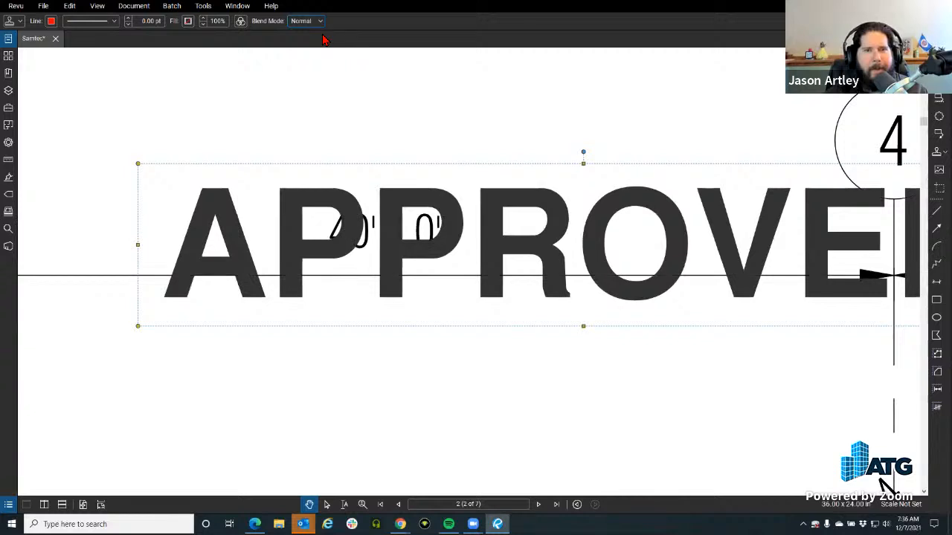
click(311, 22)
click(309, 46)
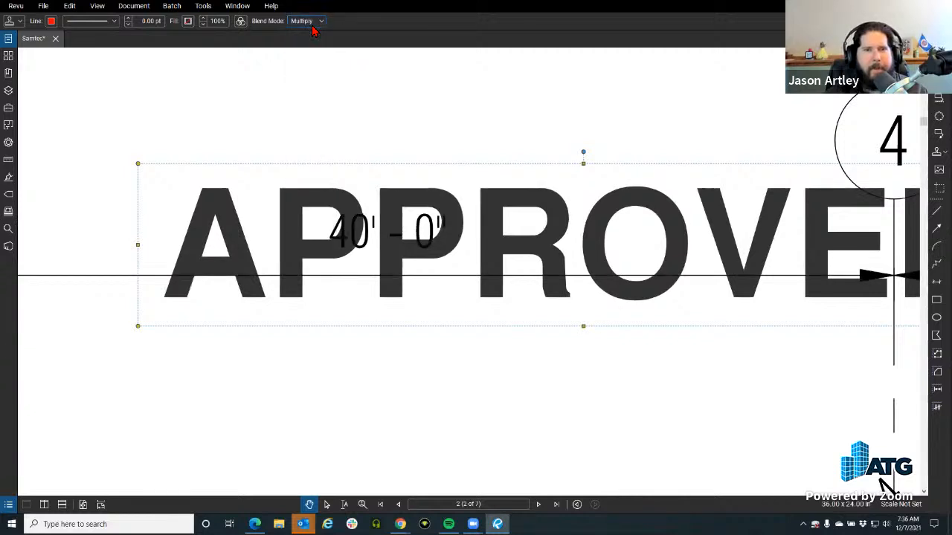
Set the large APPROVED stamp's blend mode to Screen and move it up past the sheet's upper edge.
click(311, 22)
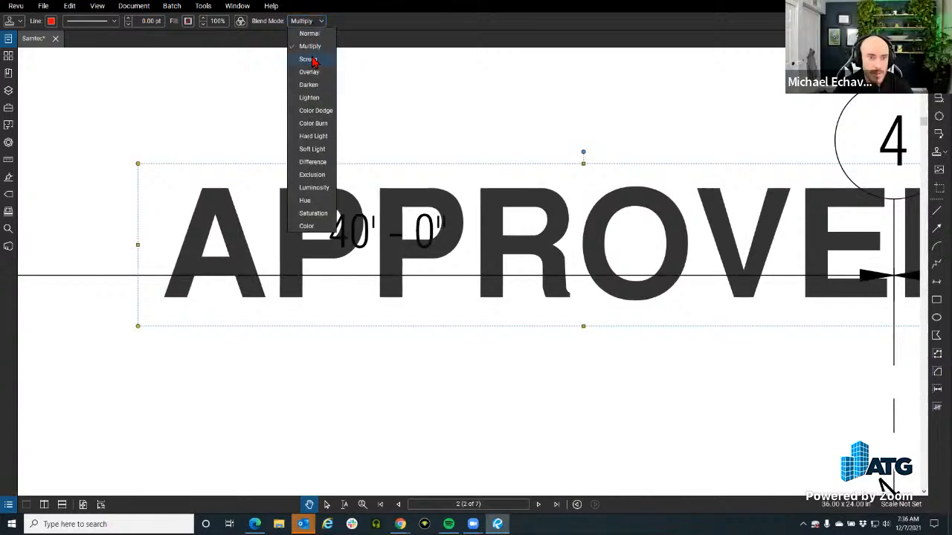
click(311, 60)
scroll(315, 59, down, 3)
mouse_move(362, 187)
mouse_down()
mouse_move(361, 127)
mouse_move(340, 59)
mouse_move(346, 64)
mouse_up()
scroll(347, 96, up, 4)
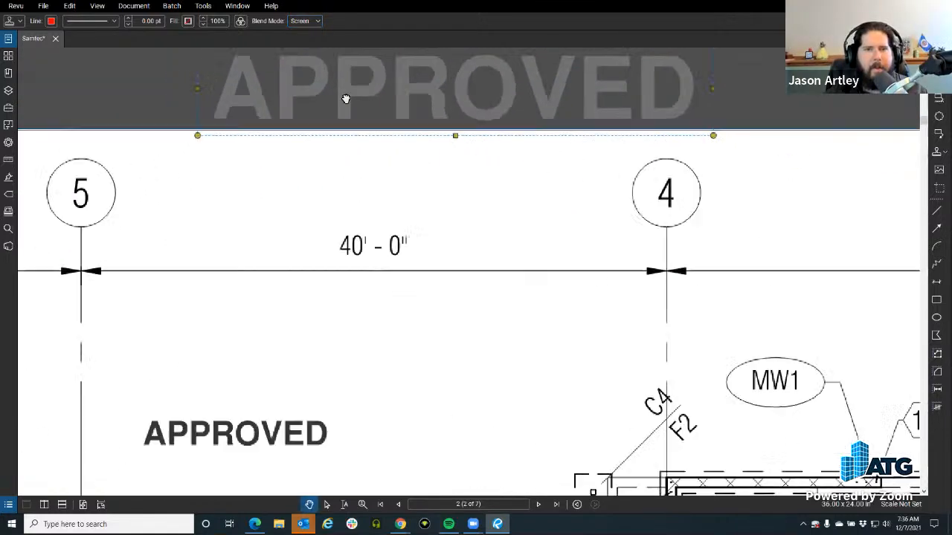
Move the large stamp back over the 40'-0" dimension between grid lines 5 and 4 and inspect the dimension text closely.
drag(346, 159, 361, 116)
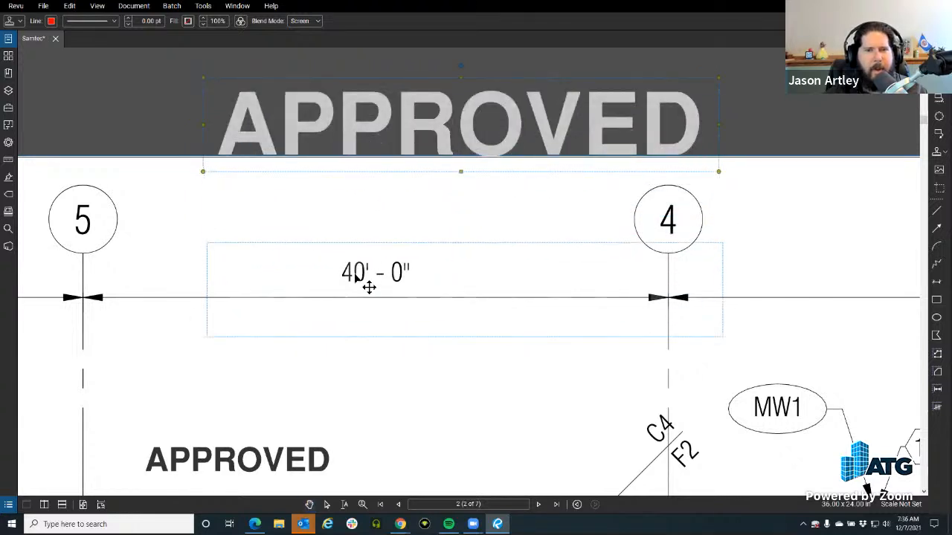
scroll(365, 275, up, 5)
scroll(367, 253, up, 3)
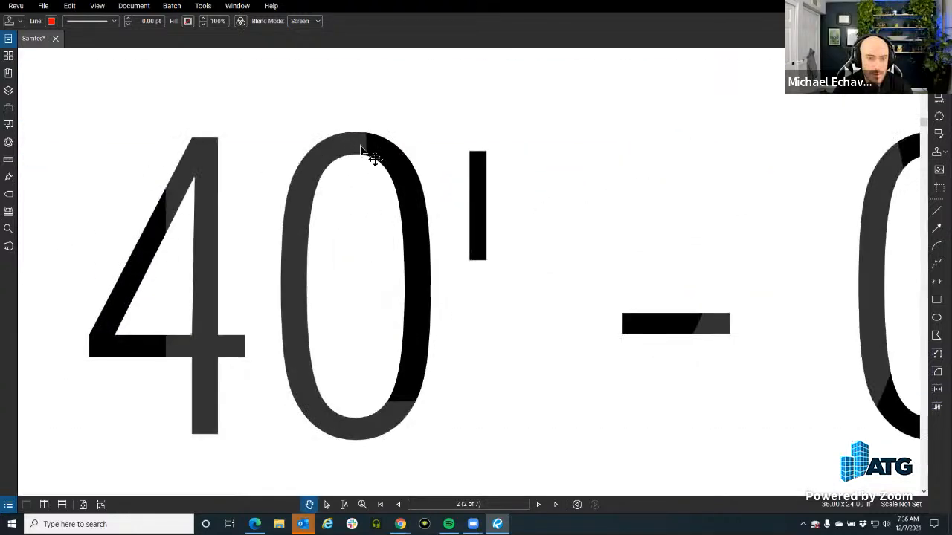
scroll(362, 145, down, 8)
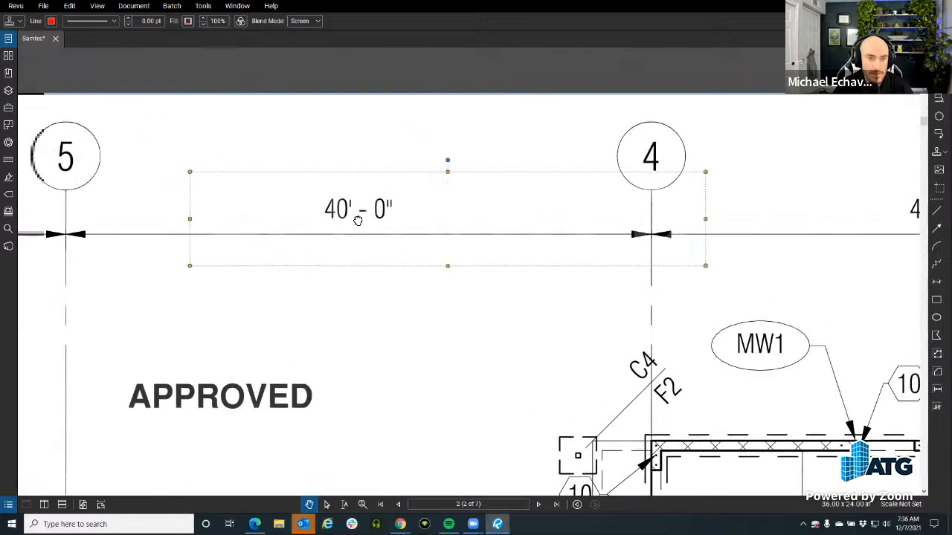
scroll(230, 206, down, 6)
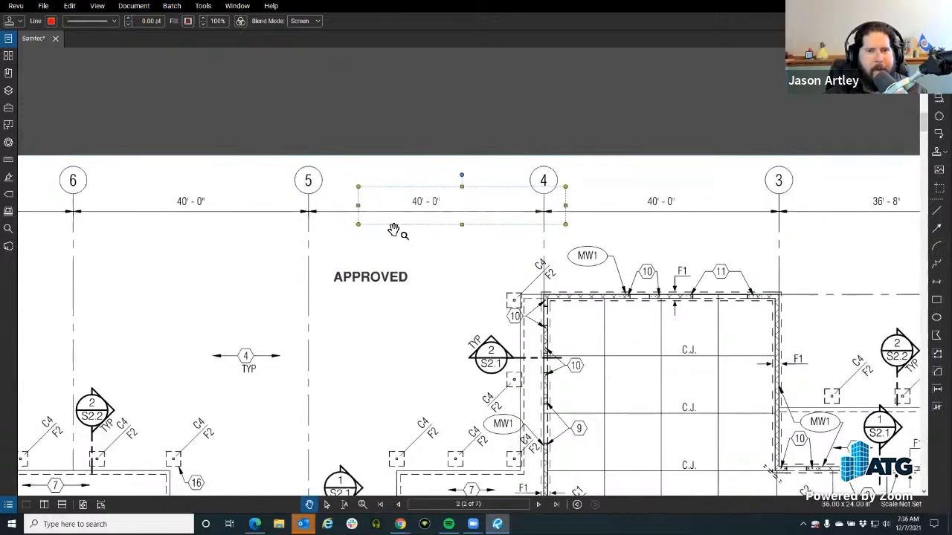
scroll(393, 234, up, 2)
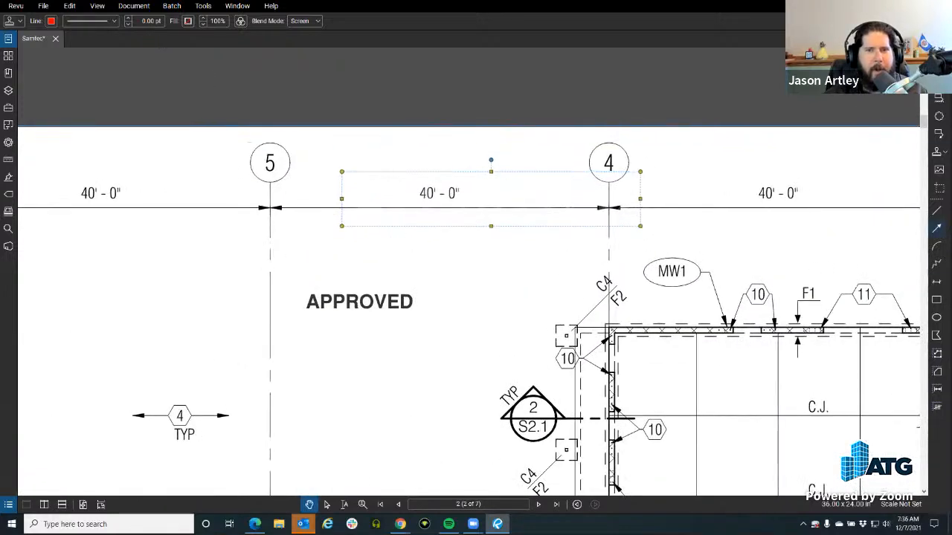
Draw a rectangle beside grid line 5, next to the small APPROVED stamp, and fill it with black.
key(Escape)
key(r)
drag(184, 183, 288, 318)
click(223, 20)
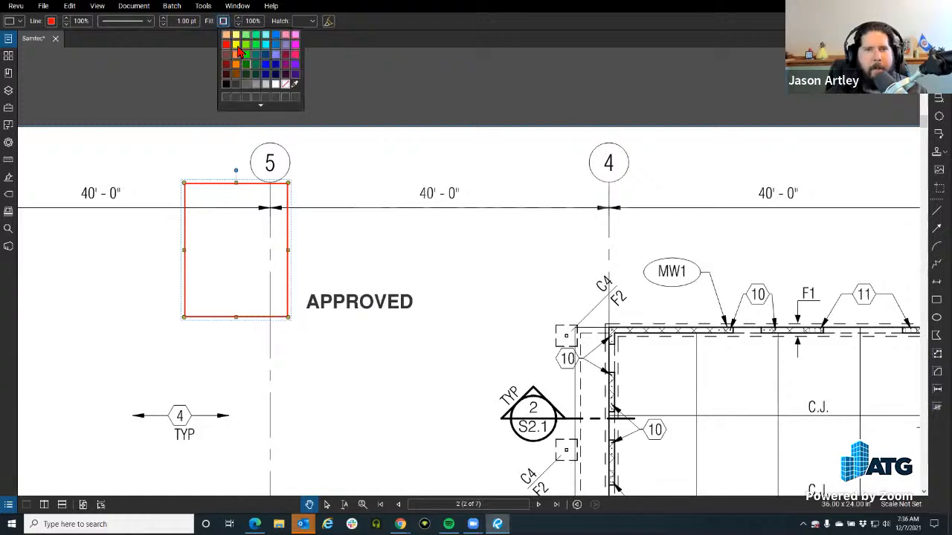
click(228, 83)
Move the large stamp so it overlaps the black rectangle and bring it to the front.
click(382, 222)
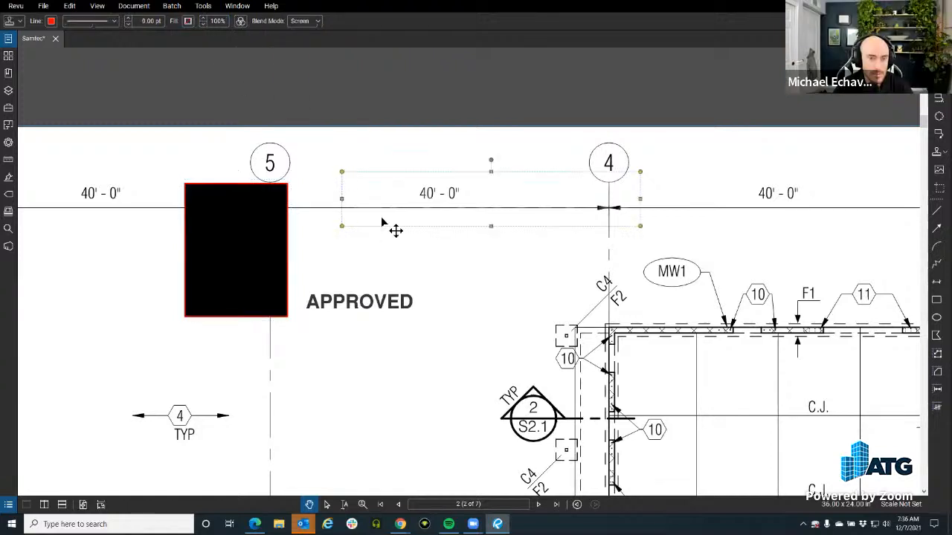
drag(406, 203, 343, 234)
scroll(216, 238, up, 2)
drag(486, 205, 489, 218)
right_click(489, 217)
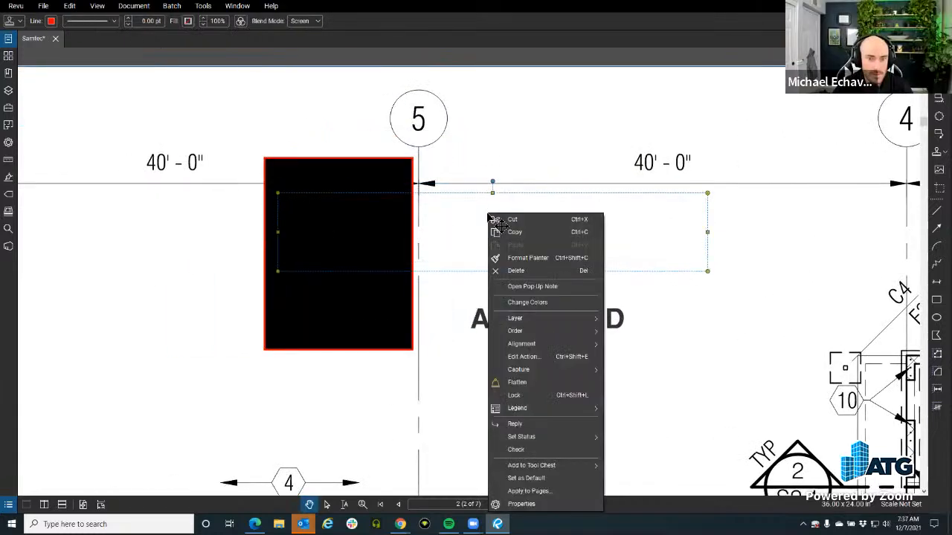
mouse_move(551, 331)
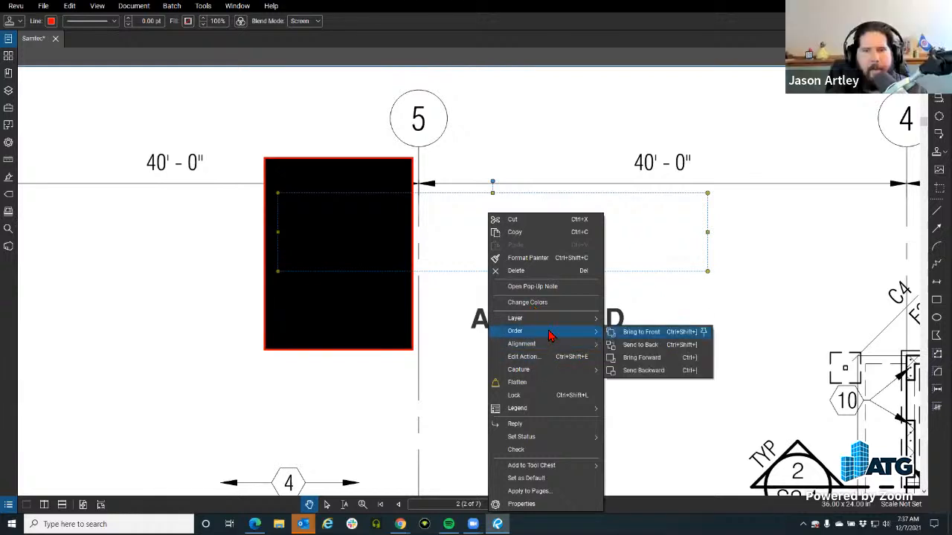
click(656, 337)
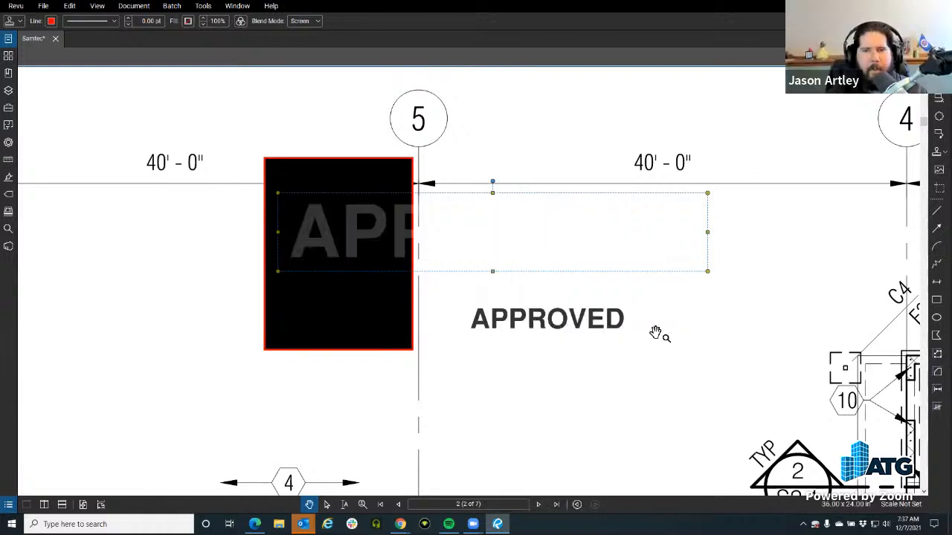
drag(316, 227, 310, 227)
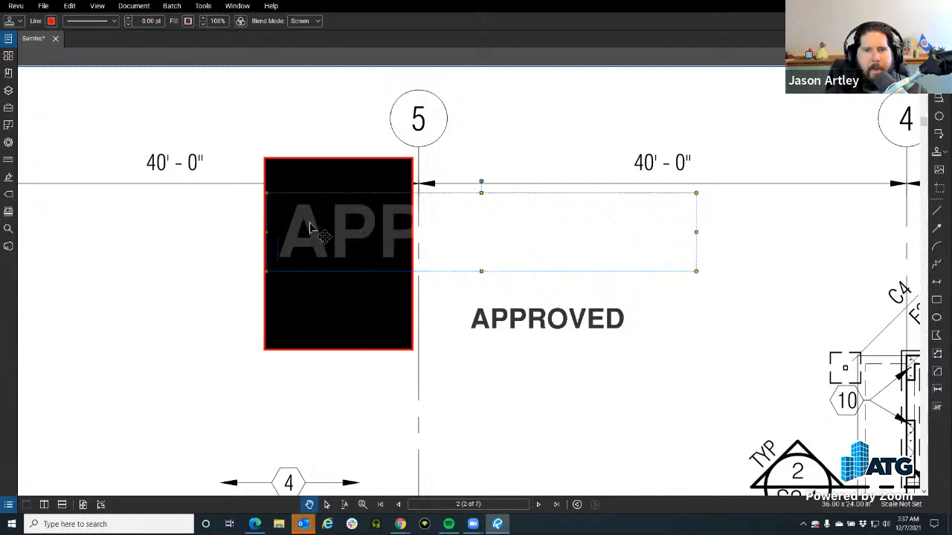
Widen the black rectangle toward grid line 4 so it backs the whole large stamp, and adjust the stamp's position inside it.
click(379, 167)
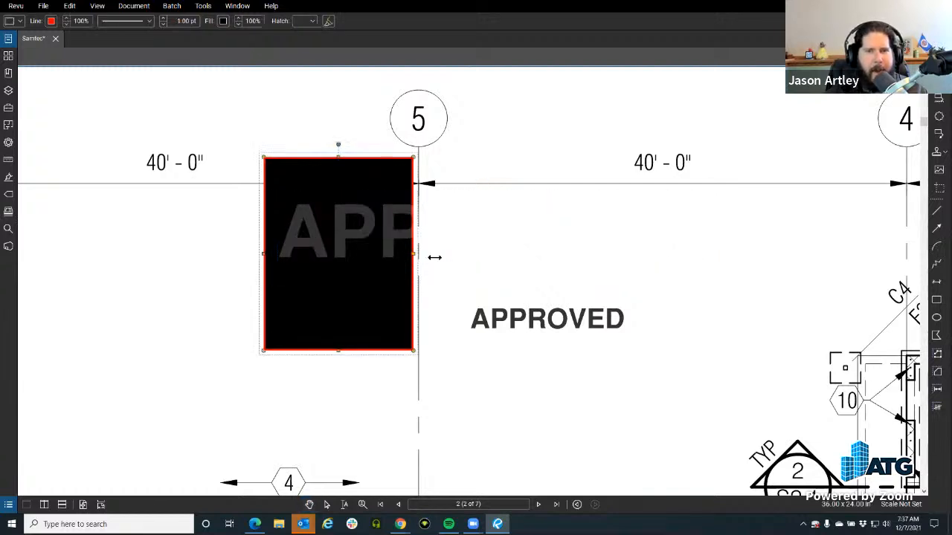
drag(435, 258, 739, 253)
click(453, 263)
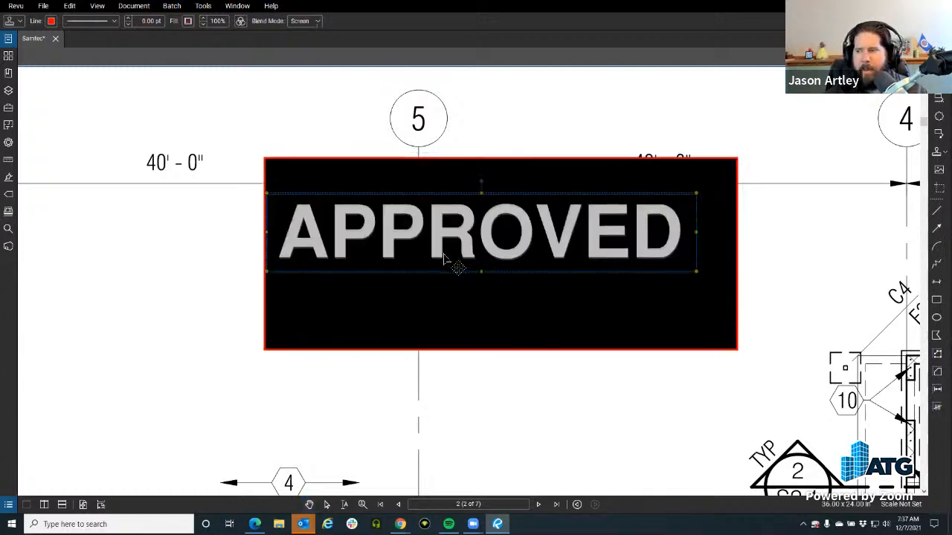
drag(445, 258, 449, 253)
Check the blend mode choices and shift the large stamp around near the black rectangle's upper edge, keeping Screen.
click(299, 21)
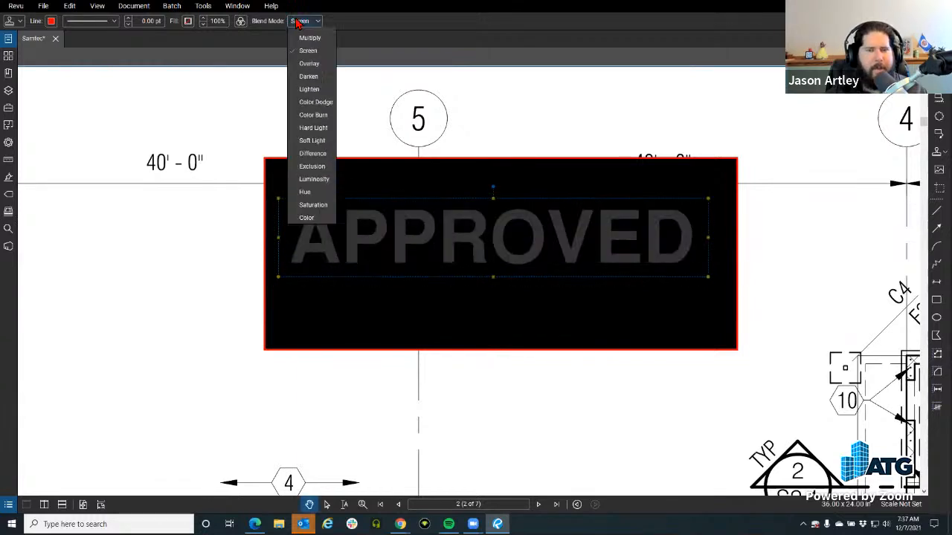
click(365, 61)
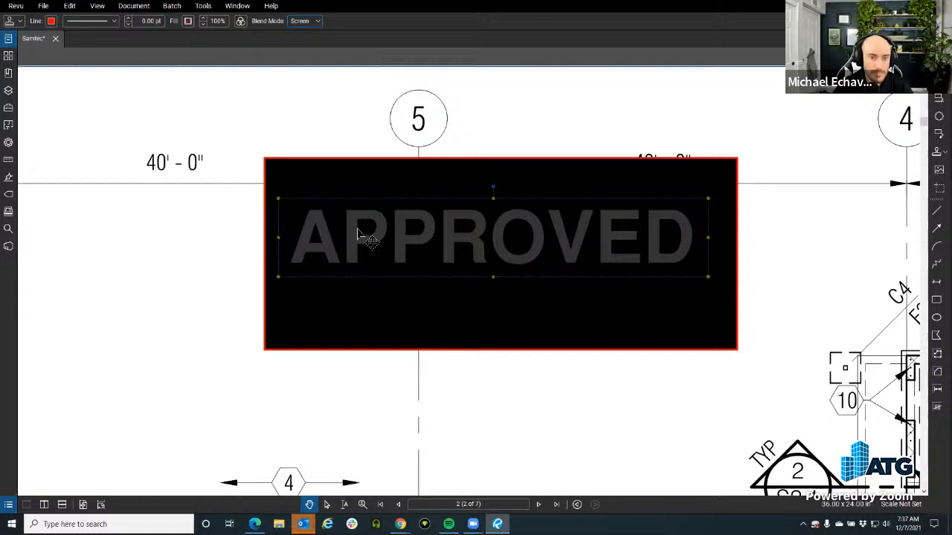
drag(358, 234, 351, 194)
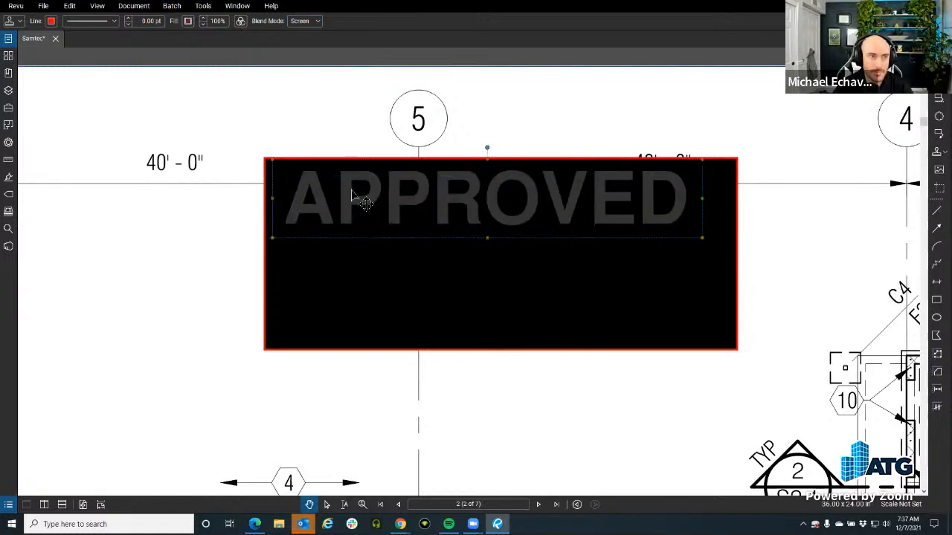
mouse_move(313, 206)
mouse_down()
mouse_move(296, 197)
mouse_move(307, 203)
mouse_up()
click(296, 198)
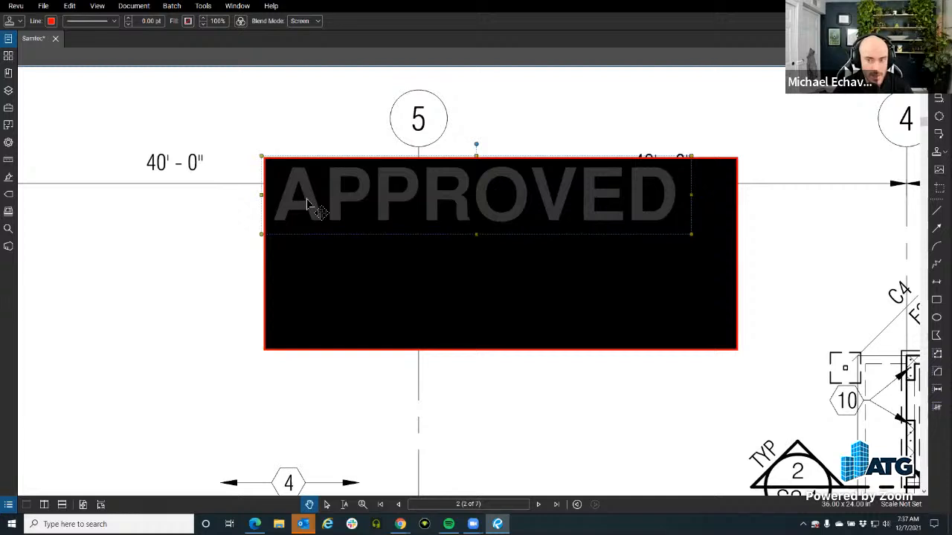
drag(306, 200, 316, 221)
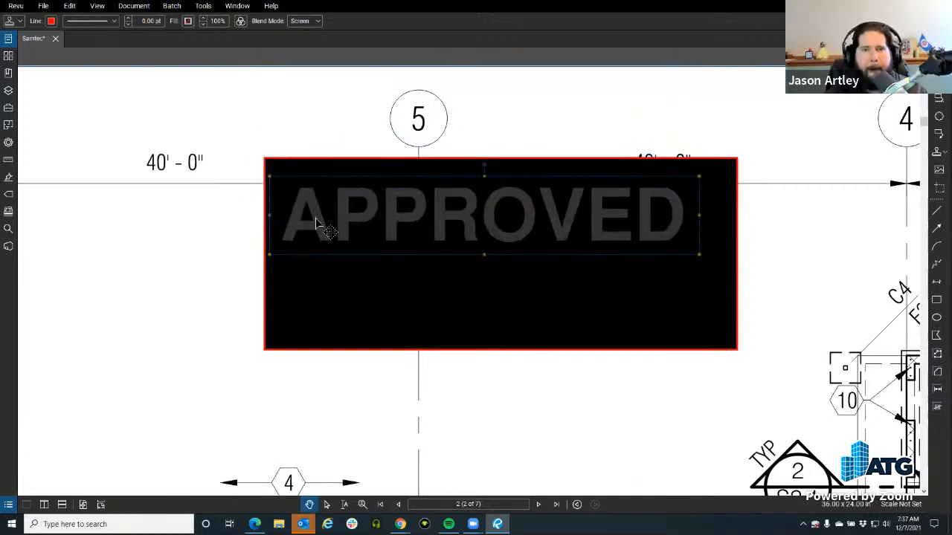
Set the large stamp's blend mode to Overlay and move the black rectangle down clear of it.
click(305, 21)
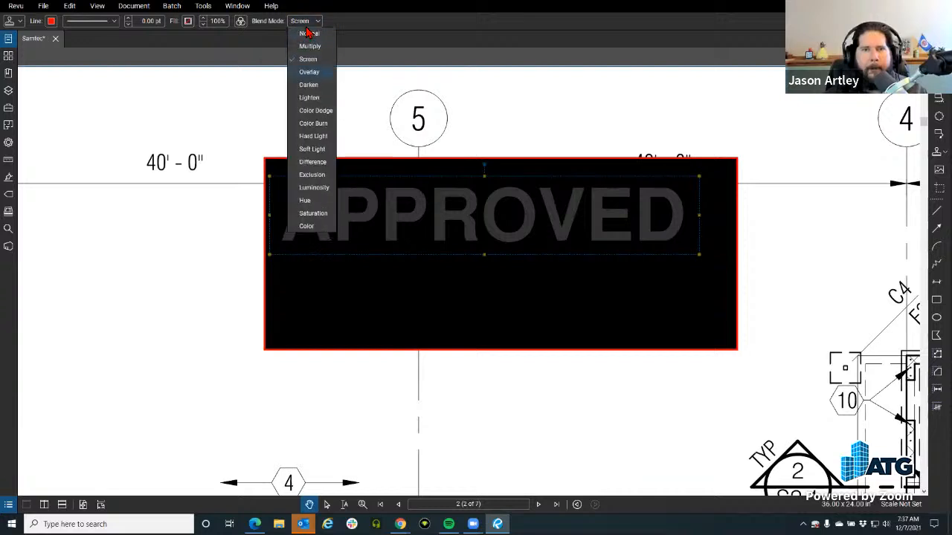
click(311, 73)
drag(335, 165, 345, 305)
Move the large stamp to just above the black rectangle and bring it to the front.
click(366, 220)
right_click(355, 203)
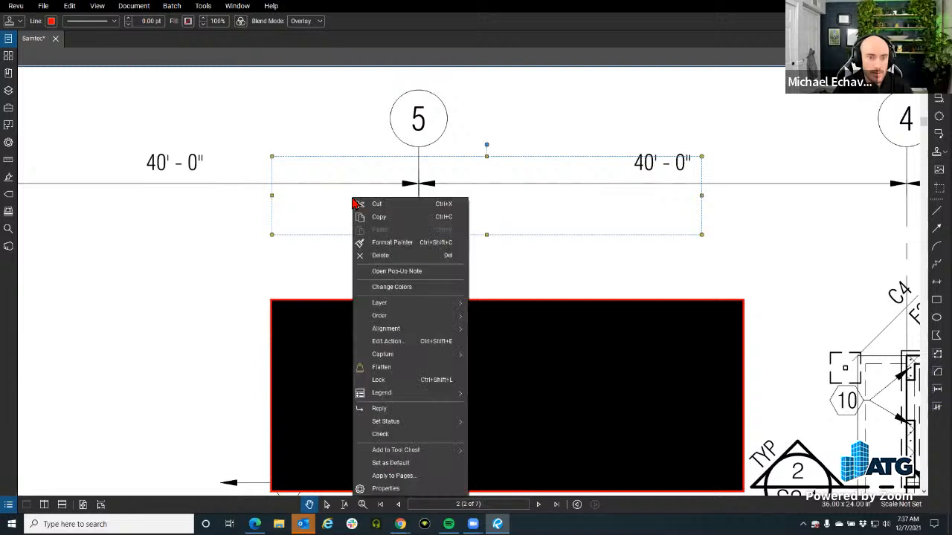
click(575, 202)
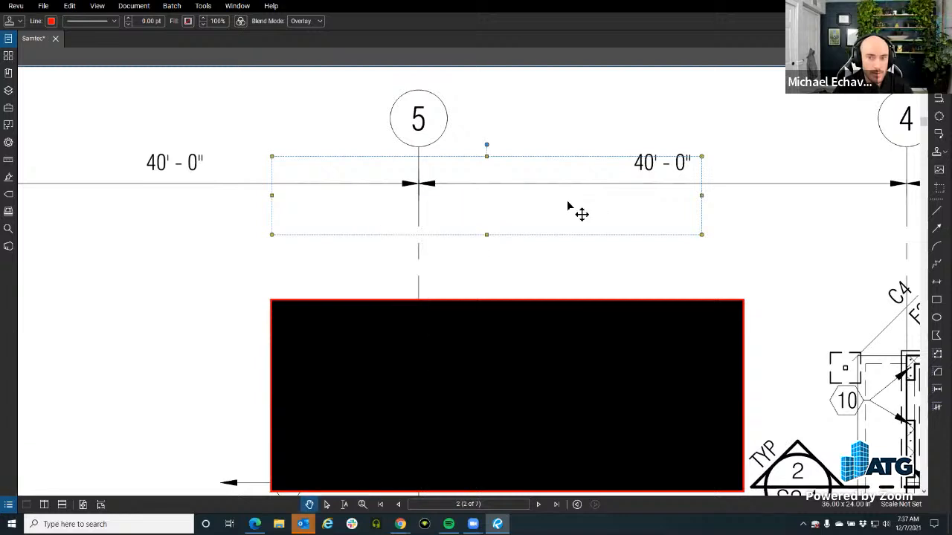
drag(568, 206, 501, 239)
right_click(500, 236)
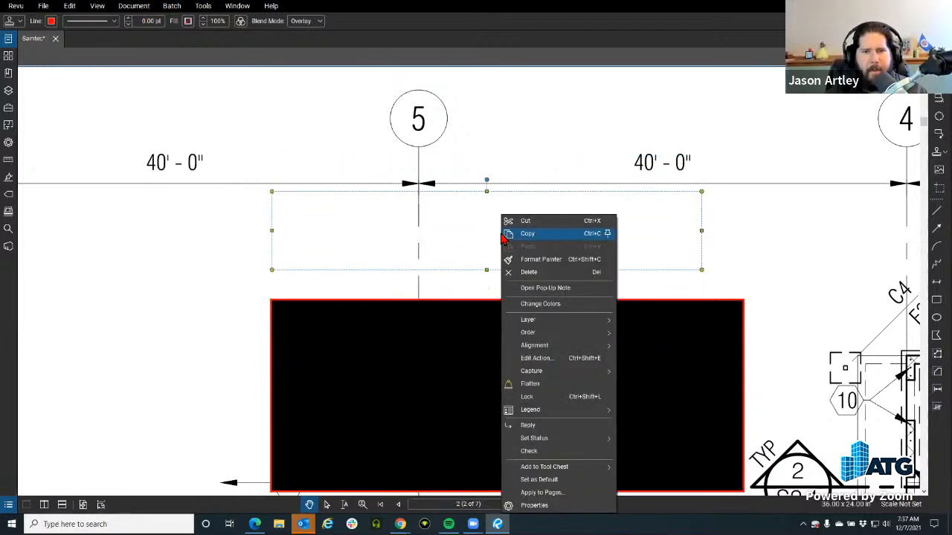
mouse_move(566, 335)
click(673, 335)
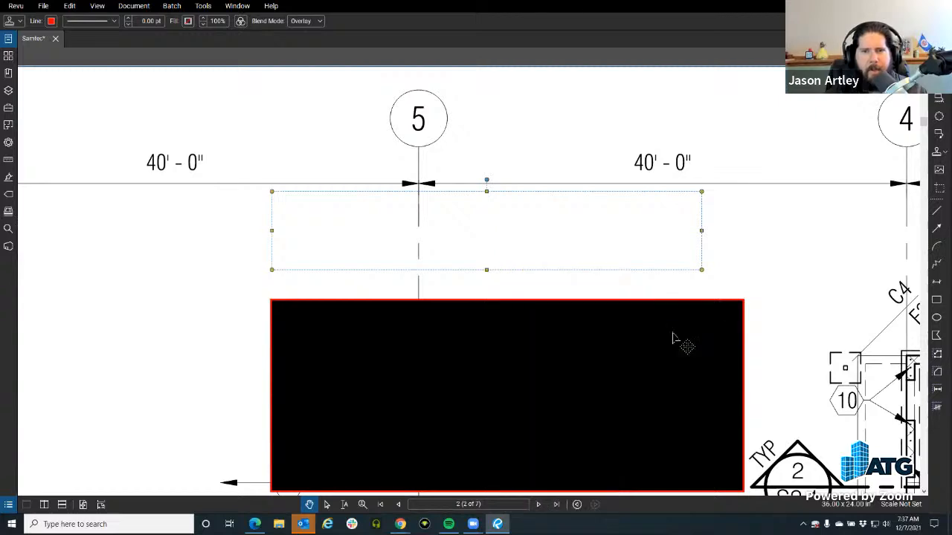
Move the large stamp across grid line 5 and its dimension line and inspect the Overlay effect on the linework.
drag(484, 206, 474, 239)
scroll(464, 340, down, 3)
scroll(474, 239, up, 5)
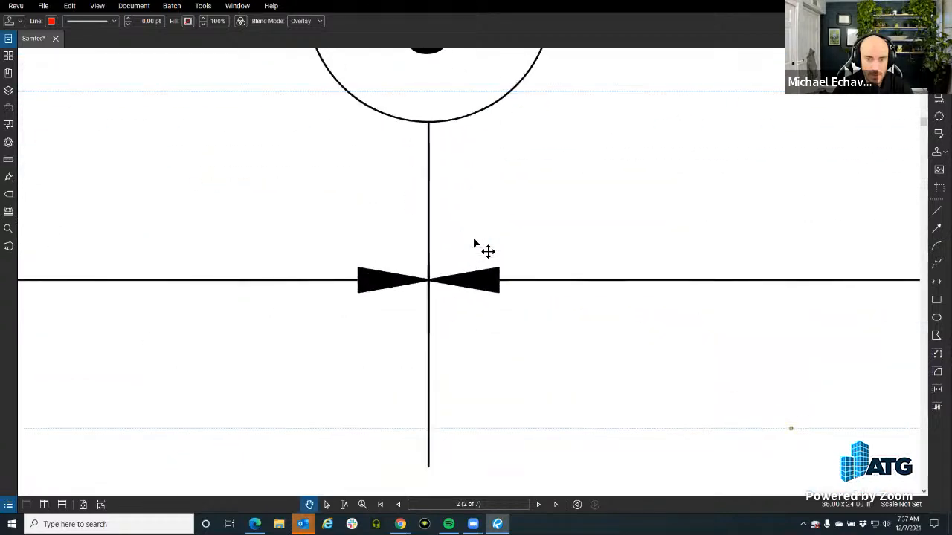
scroll(454, 245, down, 3)
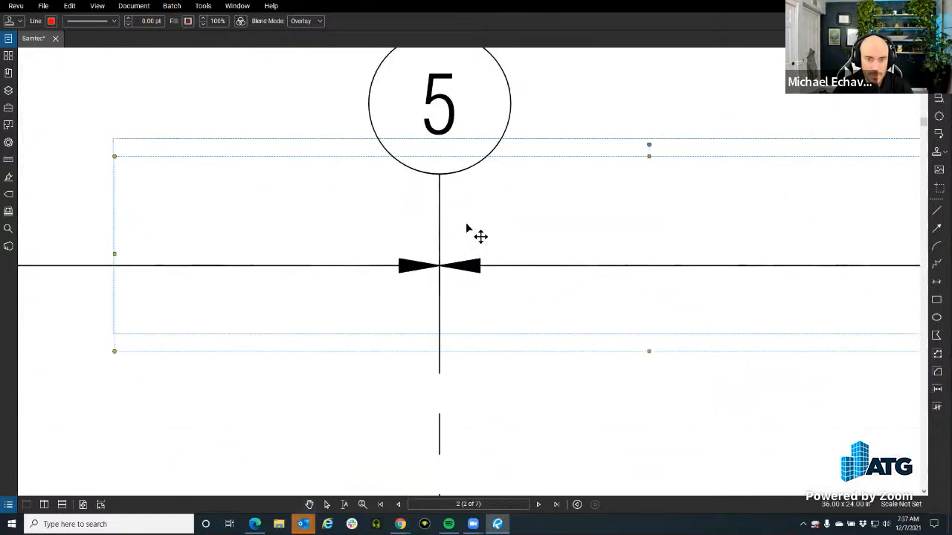
drag(466, 226, 472, 260)
scroll(470, 258, down, 3)
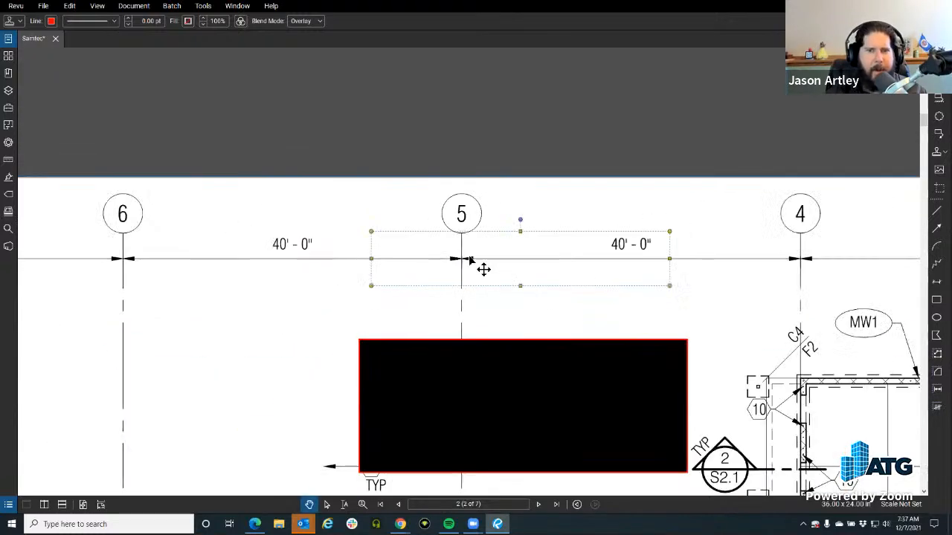
Move the large stamp over the black rectangle and on down across the C4/F2 column tags below it.
drag(428, 237, 303, 148)
mouse_move(375, 177)
mouse_down()
mouse_move(387, 171)
mouse_move(626, 248)
mouse_move(702, 249)
mouse_move(657, 246)
mouse_move(673, 380)
mouse_move(659, 381)
mouse_move(676, 387)
mouse_move(645, 364)
mouse_move(520, 175)
mouse_move(455, 266)
mouse_move(450, 296)
mouse_move(458, 297)
mouse_up()
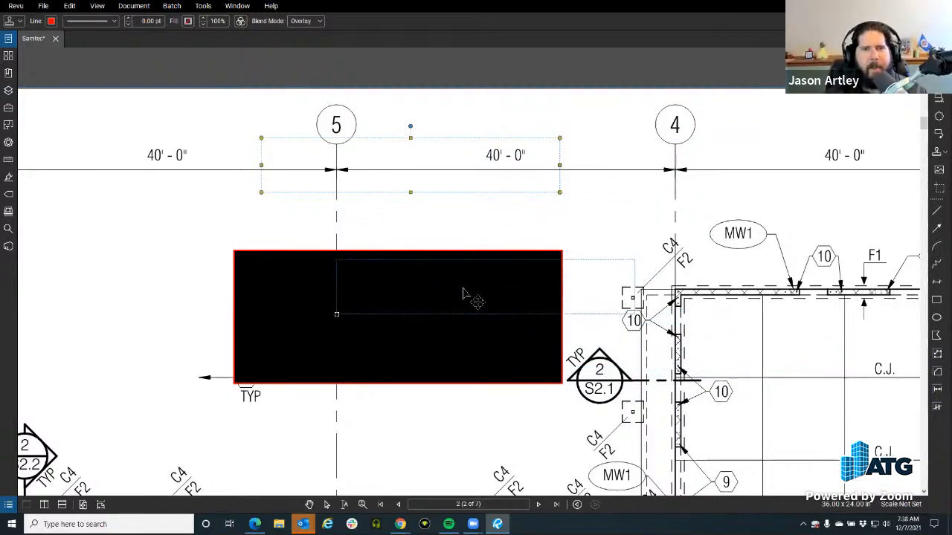
scroll(468, 297, down, 4)
scroll(470, 154, up, 2)
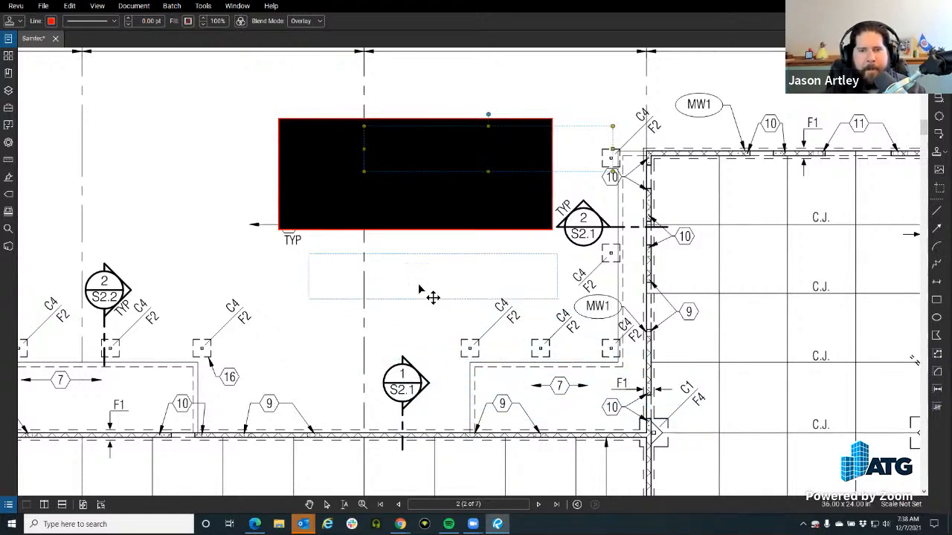
click(476, 349)
Set the large stamp's blend mode to Darken, reposition it over the C4/F2 tags beside MW1, and inspect the overlap.
click(307, 21)
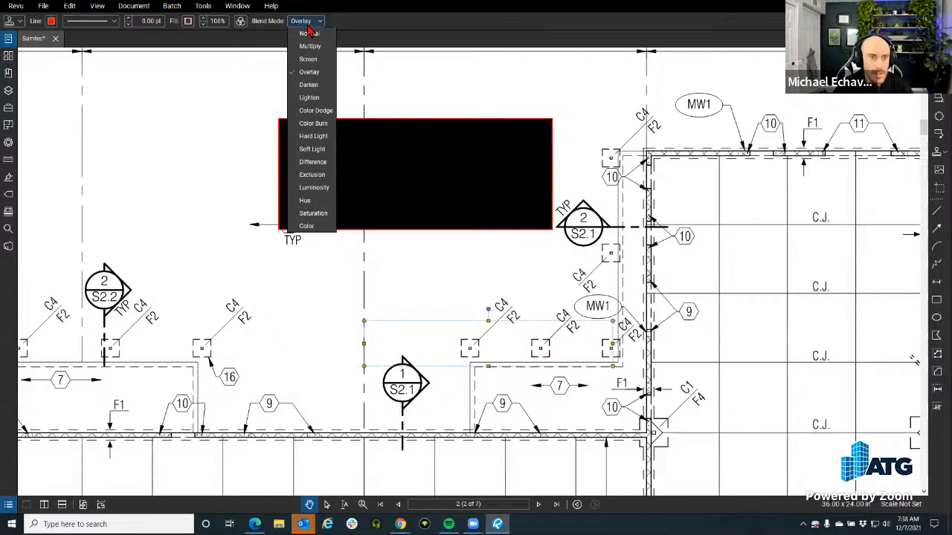
click(309, 84)
drag(451, 357, 423, 296)
scroll(541, 311, up, 4)
drag(495, 249, 506, 313)
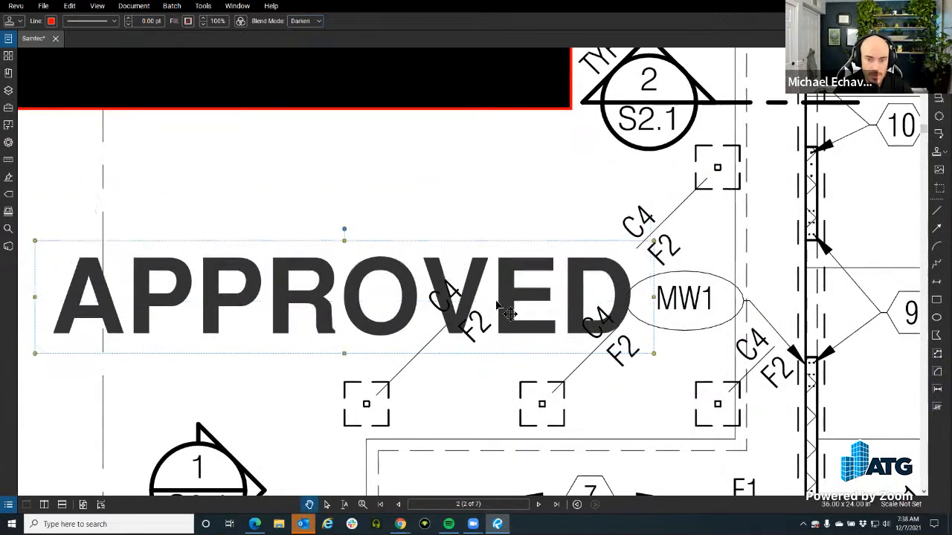
scroll(458, 316, up, 3)
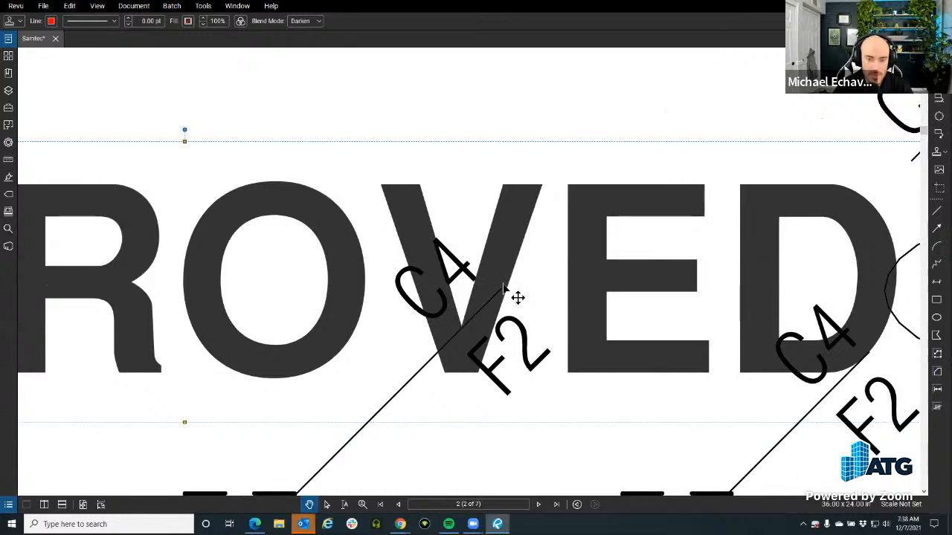
scroll(504, 289, down, 5)
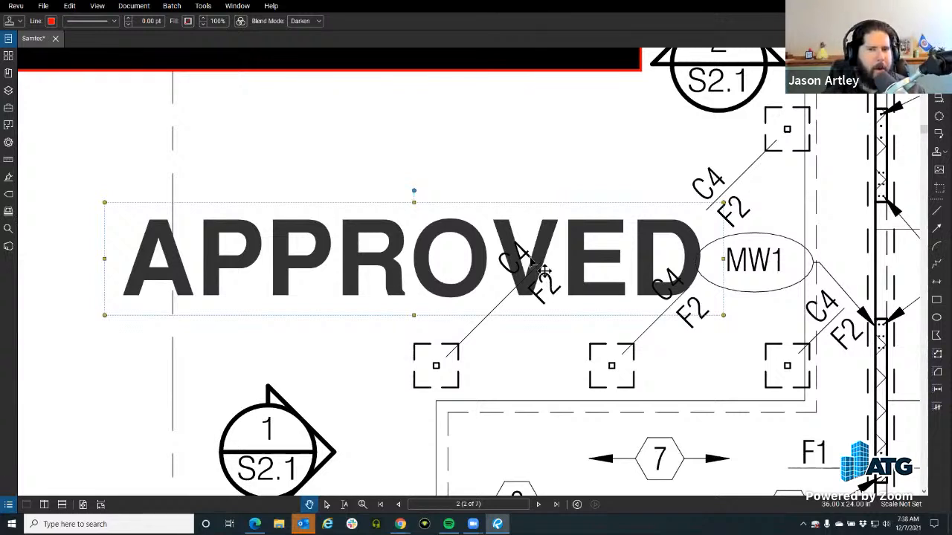
Set the large APPROVED stamp's blend mode to Lighten and place it over the black rectangle.
click(306, 21)
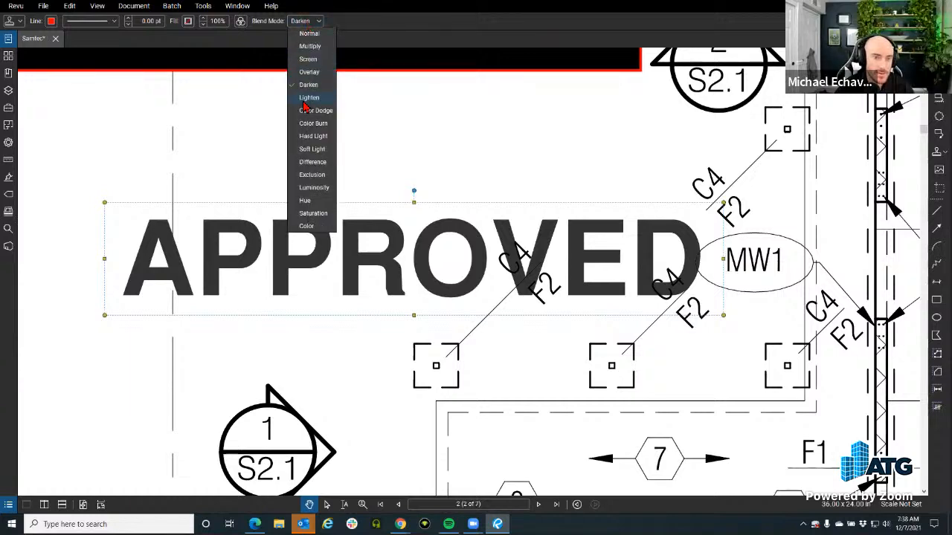
click(308, 98)
scroll(439, 308, down, 5)
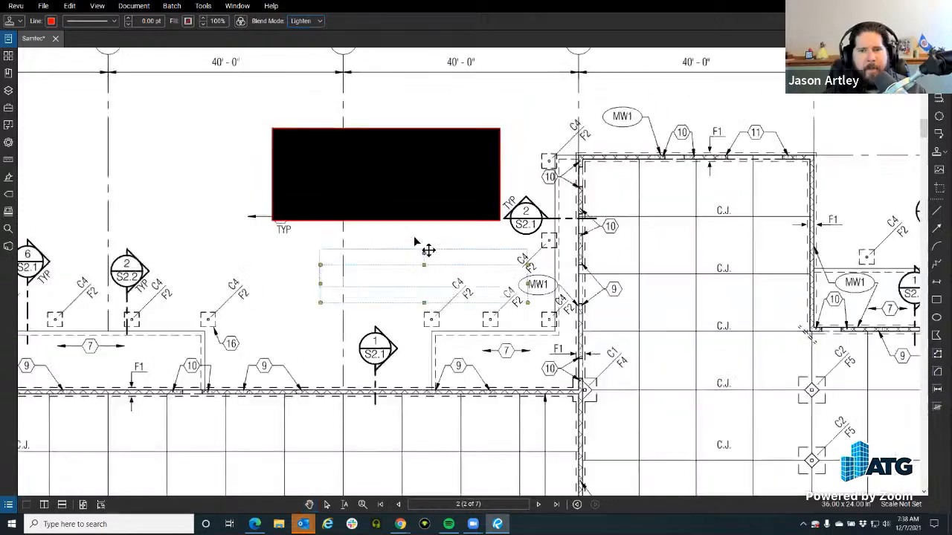
scroll(414, 192, up, 1)
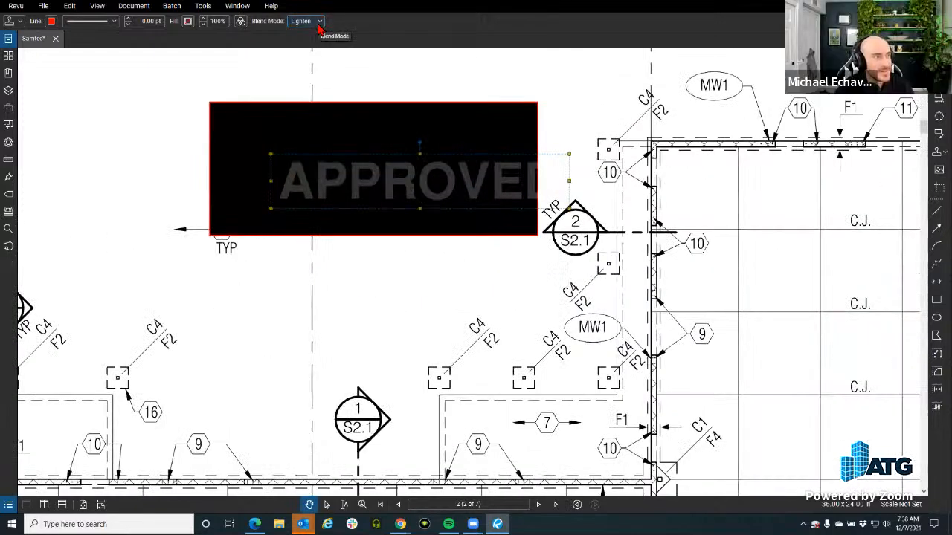
Place the BOOKED.pdf stamp in the open area just below the black rectangle, crossing grid line 5.
click(204, 6)
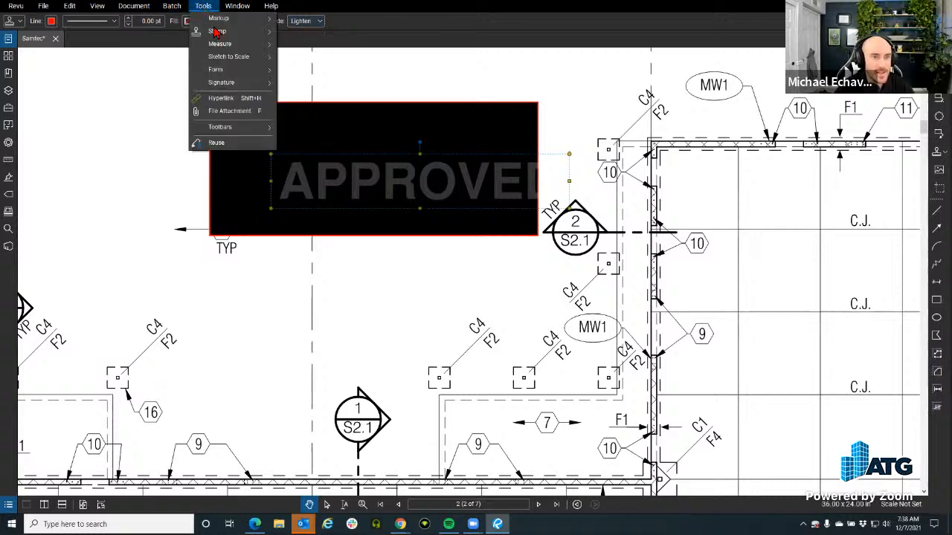
mouse_move(217, 32)
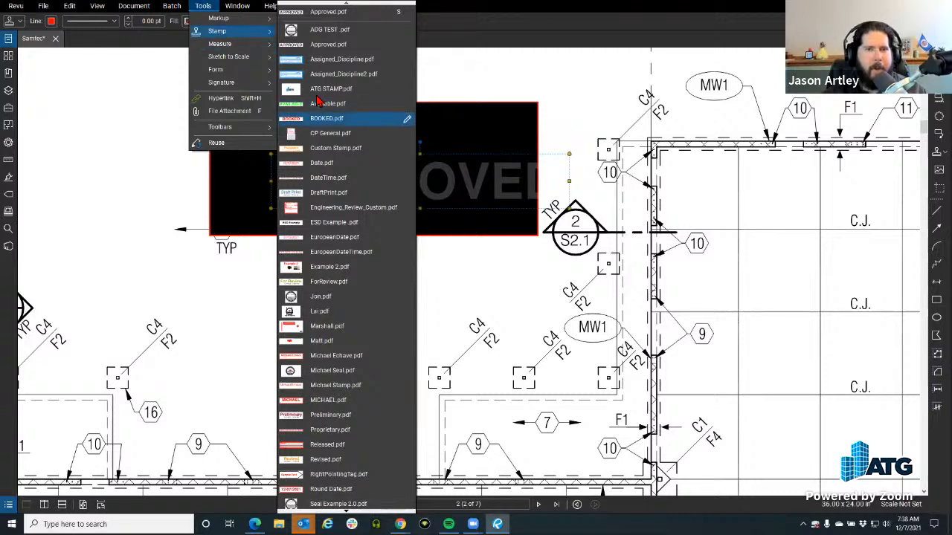
click(327, 118)
click(381, 297)
scroll(392, 299, up, 1)
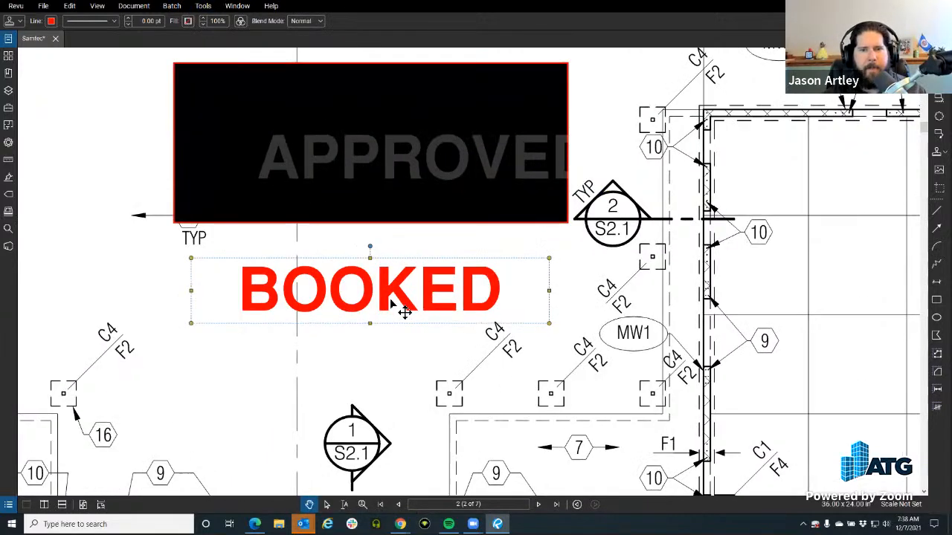
drag(404, 305, 451, 307)
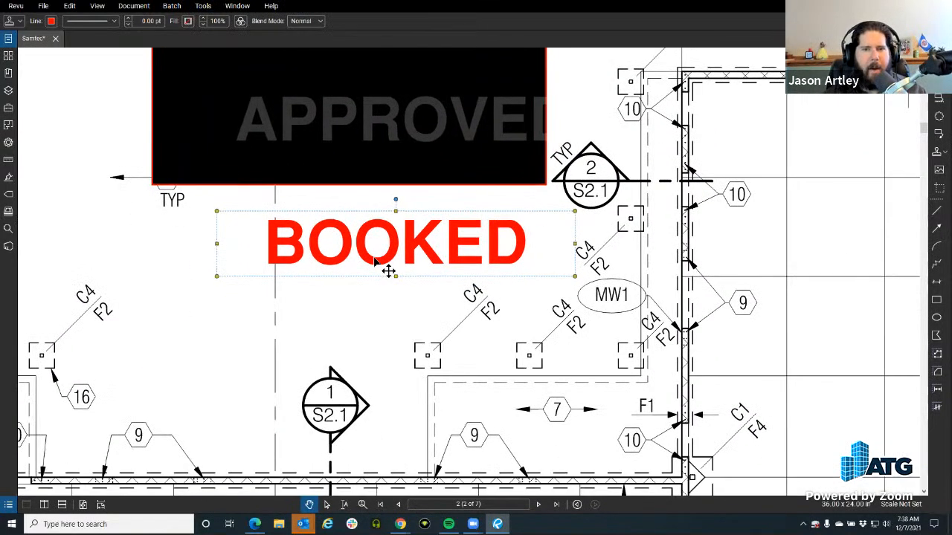
Set the BOOKED stamp's blend mode to Screen and move it onto the black rectangle above the APPROVED stamp.
click(318, 21)
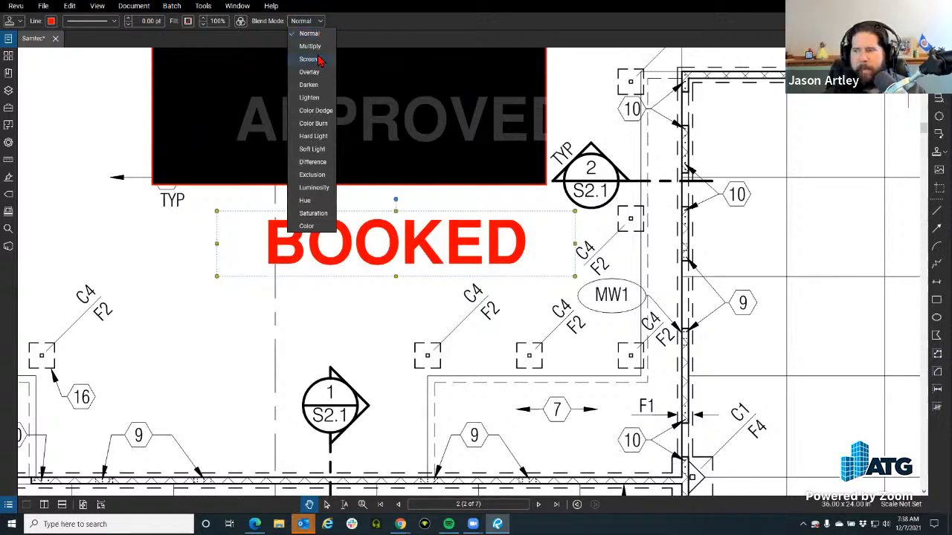
click(309, 59)
mouse_move(371, 246)
mouse_down()
mouse_move(357, 174)
mouse_move(357, 64)
mouse_move(348, 84)
mouse_move(393, 177)
mouse_up()
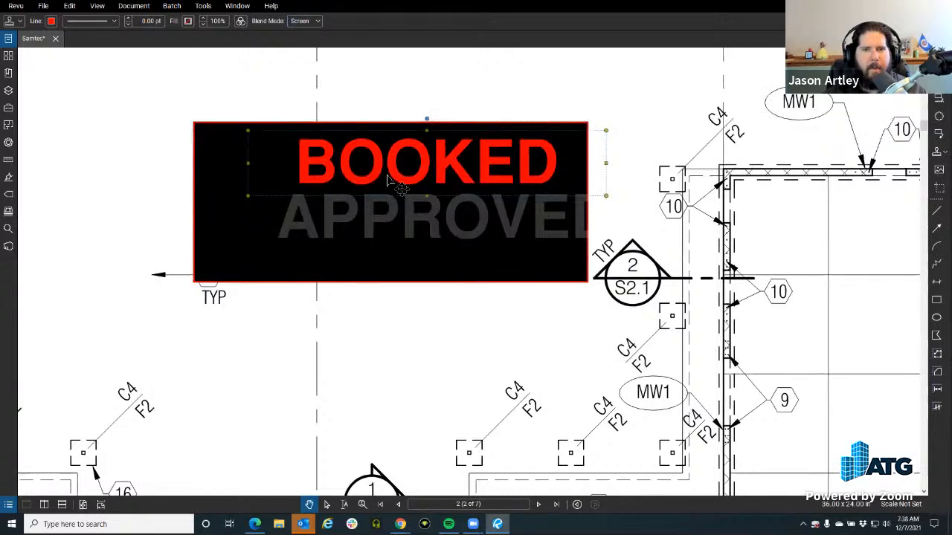
Set the BOOKED stamp's blend mode to Darken and move it off the black rectangle to just above it.
click(312, 21)
click(321, 84)
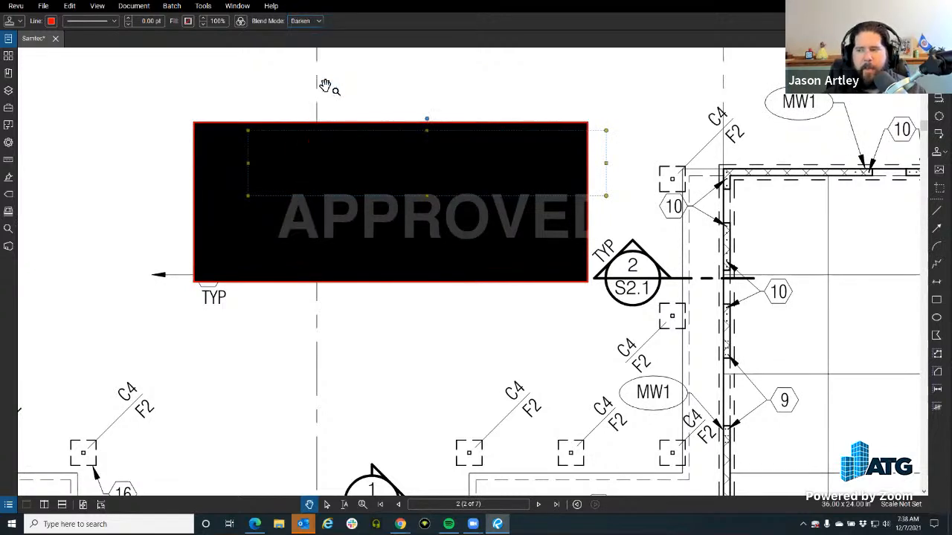
mouse_move(379, 182)
mouse_down()
mouse_move(394, 107)
mouse_move(392, 134)
mouse_up()
Copy the APPROVED stamp on the black rectangle and paste it in the blank area beside the BOOKED stamp.
drag(424, 268, 554, 299)
click(489, 275)
right_click(490, 274)
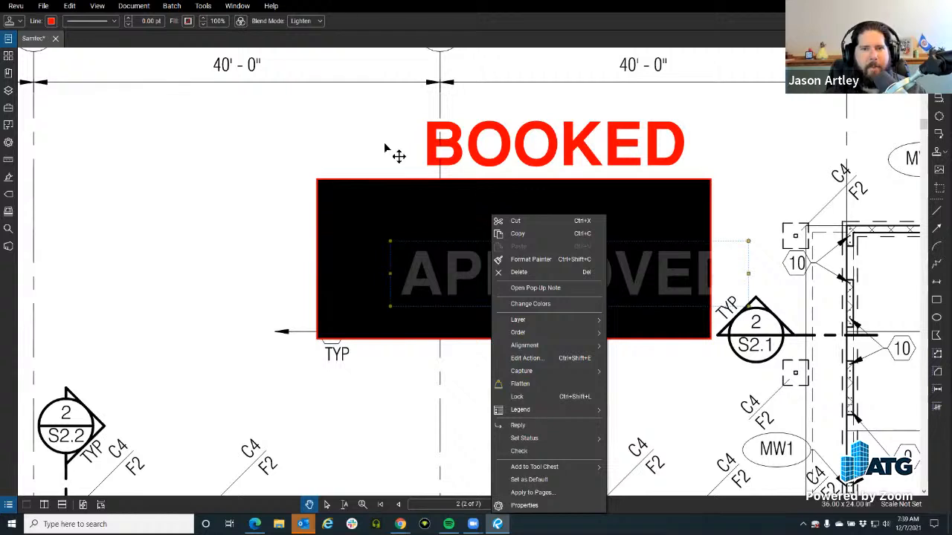
click(519, 233)
right_click(206, 131)
click(267, 140)
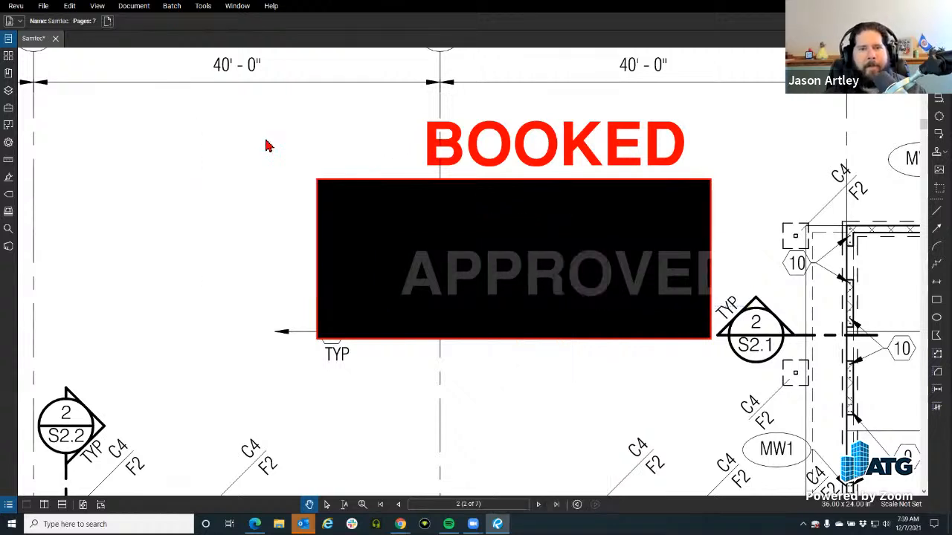
drag(319, 148, 178, 159)
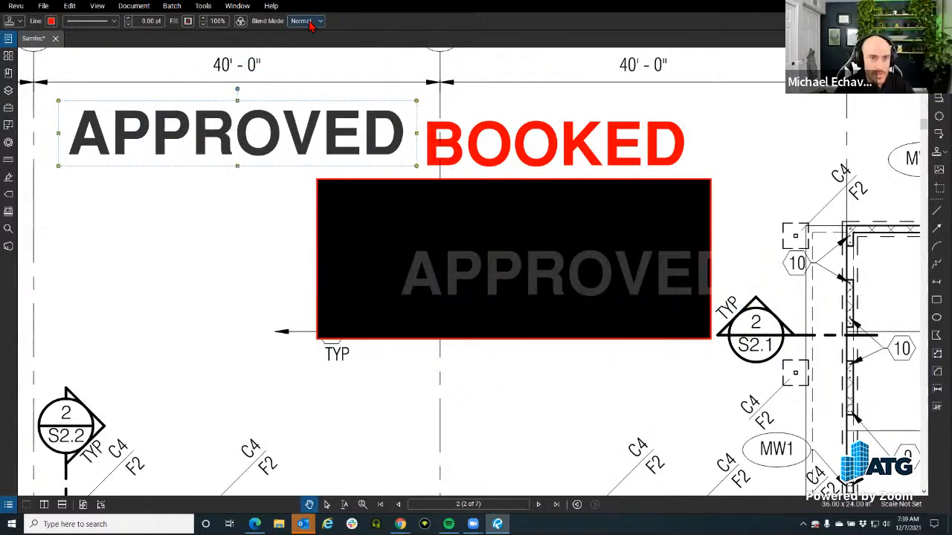
Copy the BOOKED stamp above the black rectangle and paste the duplicate between grid bubbles 5 and 4.
drag(378, 308, 329, 289)
click(360, 376)
click(469, 136)
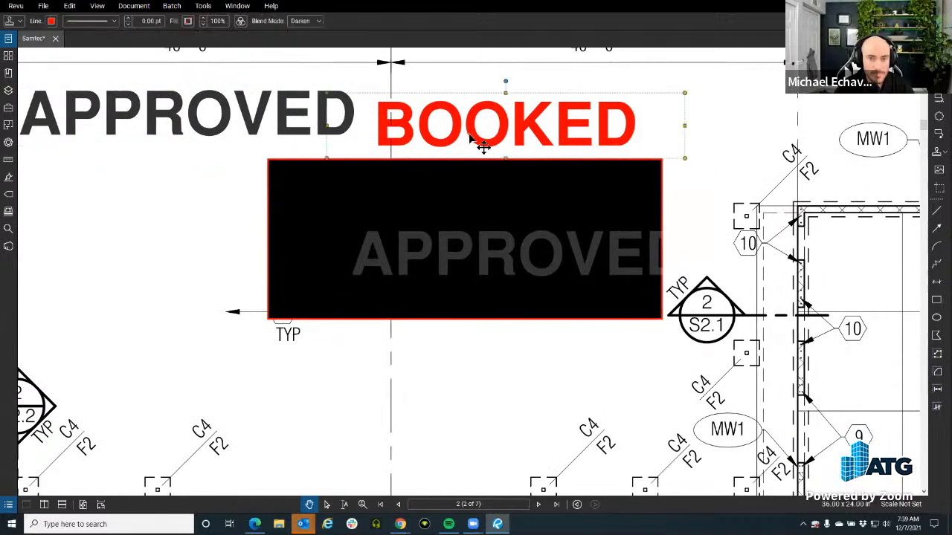
right_click(469, 136)
click(495, 153)
scroll(506, 340, up, 2)
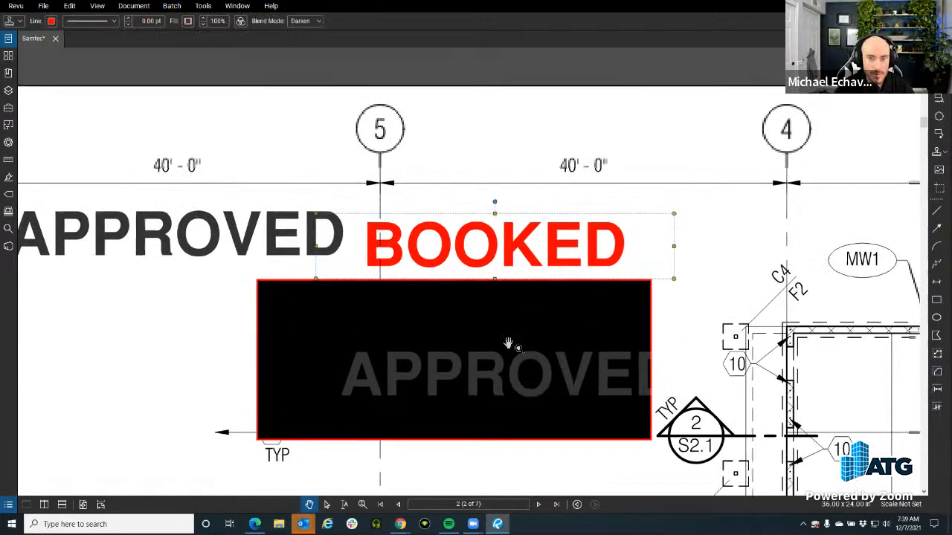
click(511, 119)
right_click(511, 119)
click(557, 128)
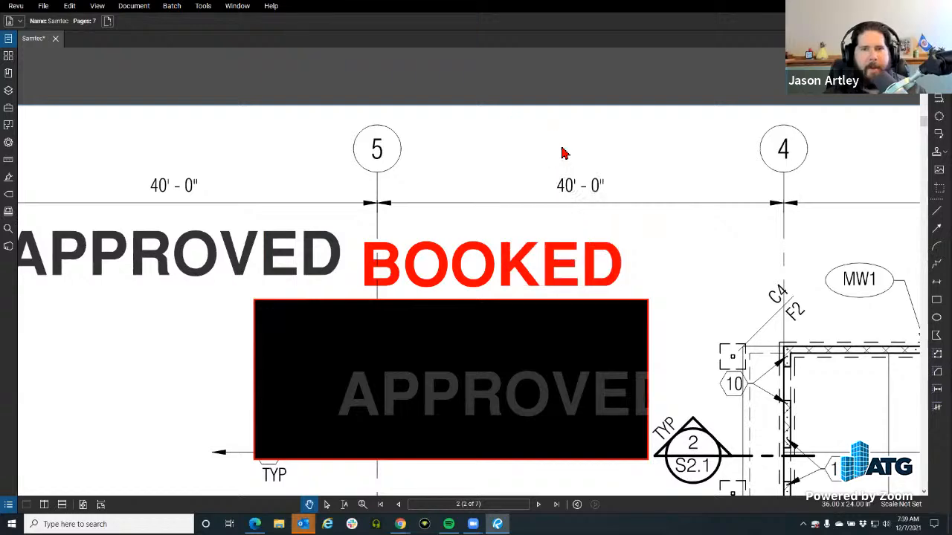
drag(586, 104, 491, 163)
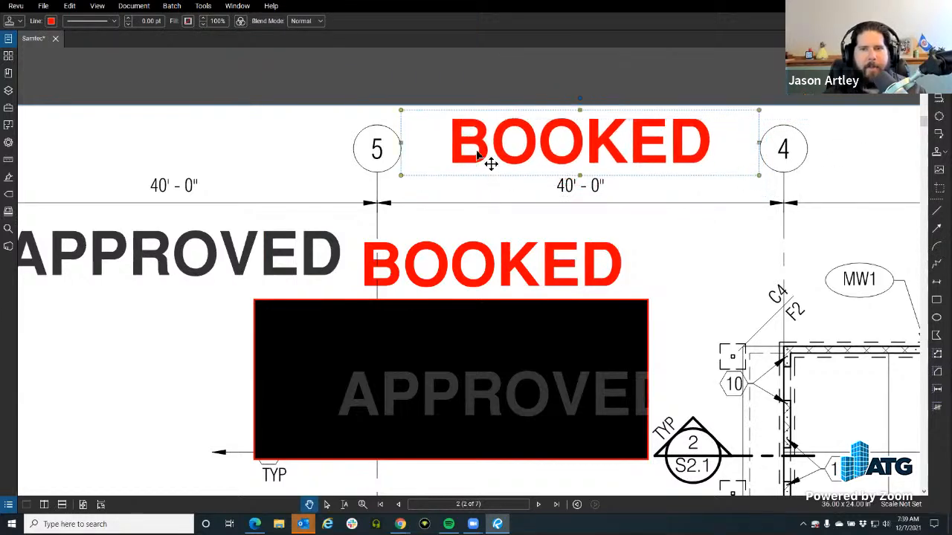
Line up the BOOKED duplicate directly above the original and raise the APPROVED copy onto the dimension line beside it.
drag(513, 274, 554, 274)
drag(468, 262, 479, 220)
drag(473, 228, 442, 226)
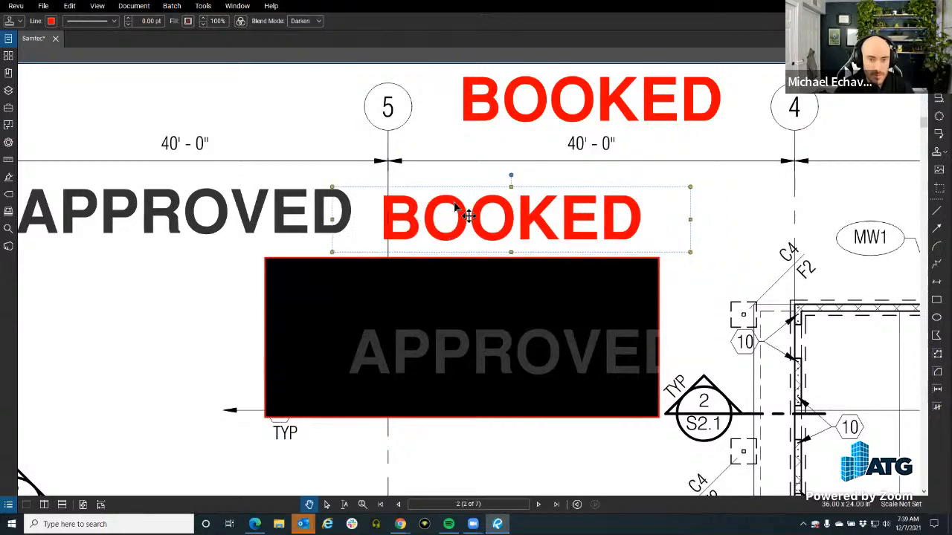
drag(496, 119, 417, 168)
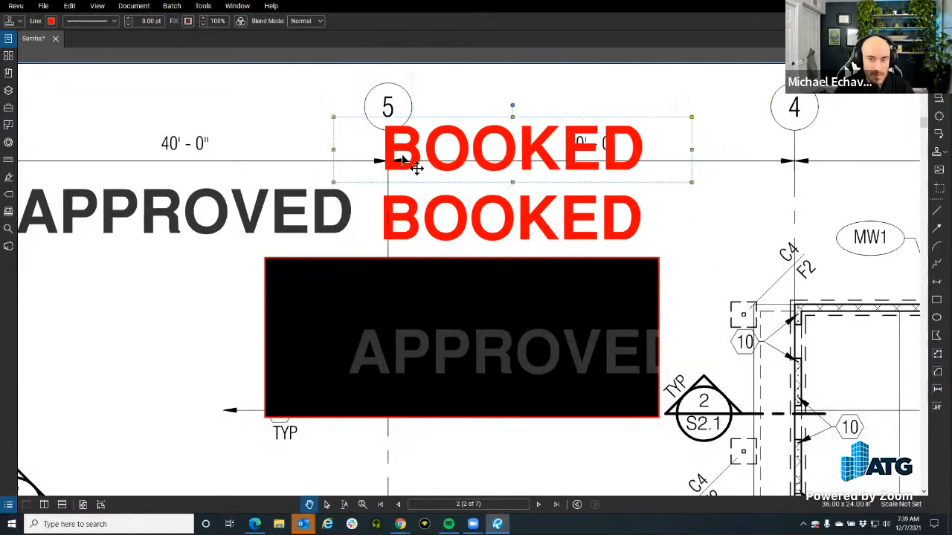
drag(245, 225, 254, 161)
Move the Lighten APPROVED stamp so it straddles the black rectangle's edge and reapply the Lighten blend mode.
drag(277, 322, 350, 340)
drag(464, 376, 179, 305)
click(319, 21)
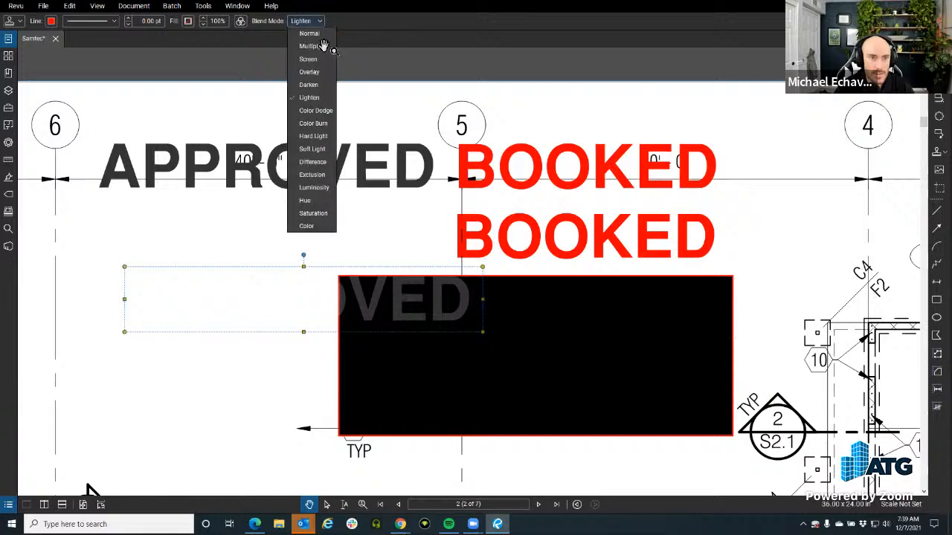
click(313, 99)
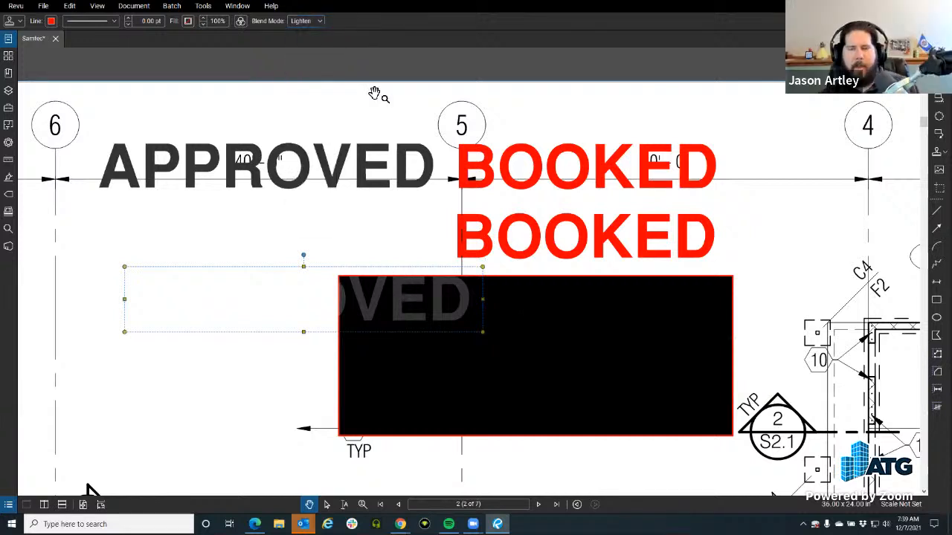
Set the lower BOOKED stamp's blend mode to Lighten and move it onto the dimension line between grids 4 and 3.
click(487, 239)
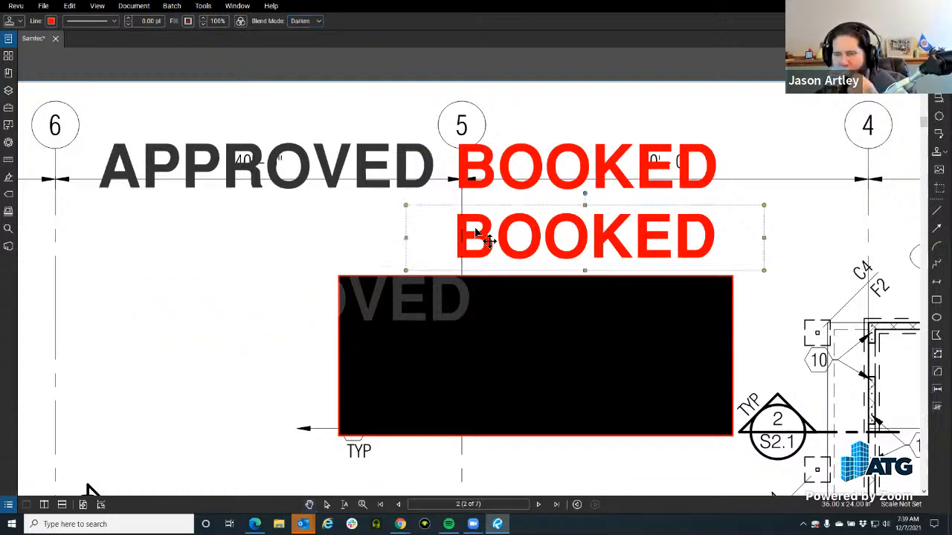
click(320, 22)
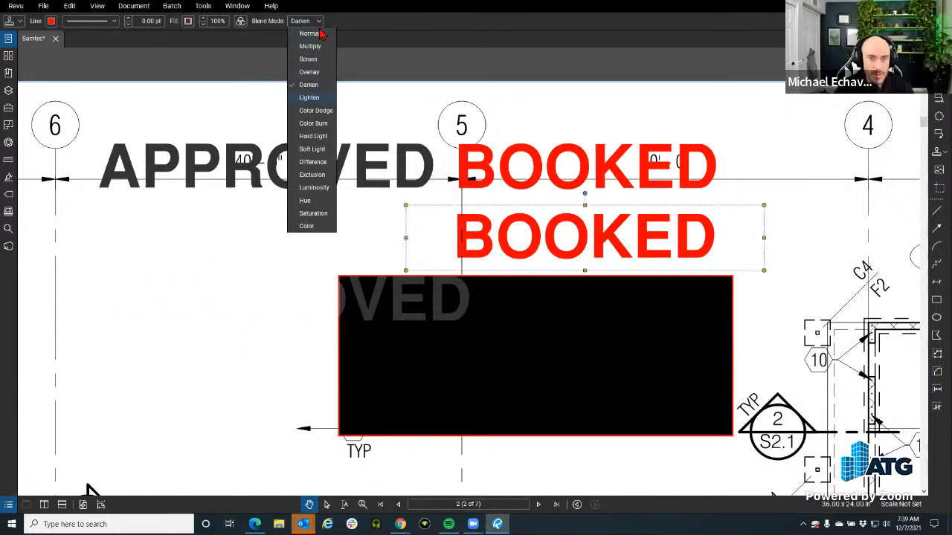
click(311, 97)
mouse_move(554, 240)
mouse_down()
mouse_move(520, 215)
mouse_move(112, 179)
mouse_move(383, 174)
mouse_move(397, 157)
mouse_move(737, 169)
mouse_up()
scroll(575, 234, down, 1)
scroll(398, 157, up, 3)
scroll(362, 186, down, 3)
Shift the Lighten BOOKED stamp farther across grid line 3 and inspect its effect on the dimension linework.
drag(779, 214, 327, 245)
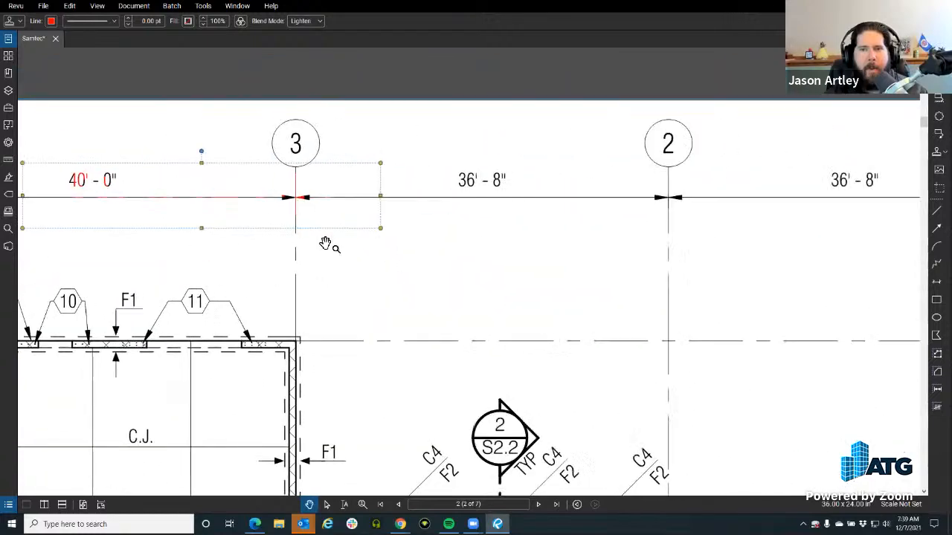
scroll(274, 215, up, 3)
drag(303, 201, 370, 214)
scroll(365, 214, down, 4)
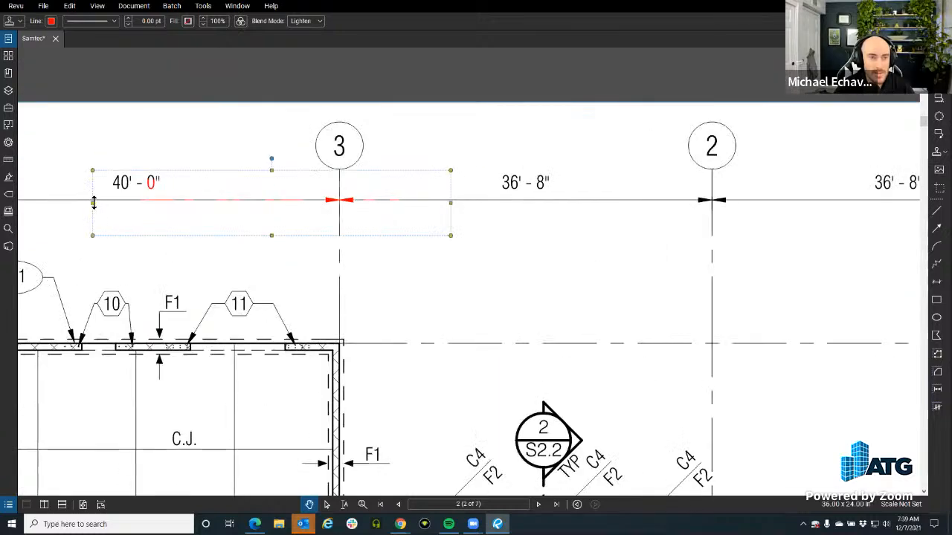
key(alt+t)
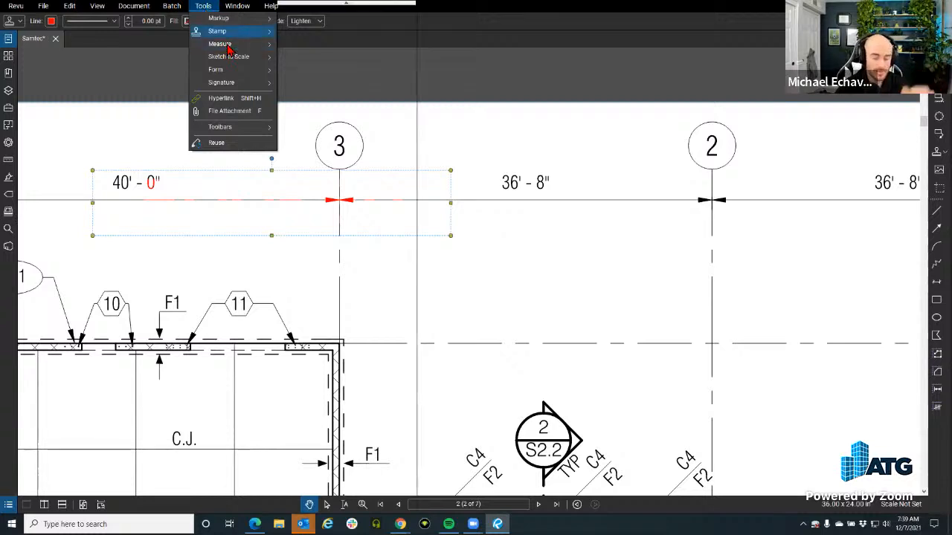
mouse_move(246, 42)
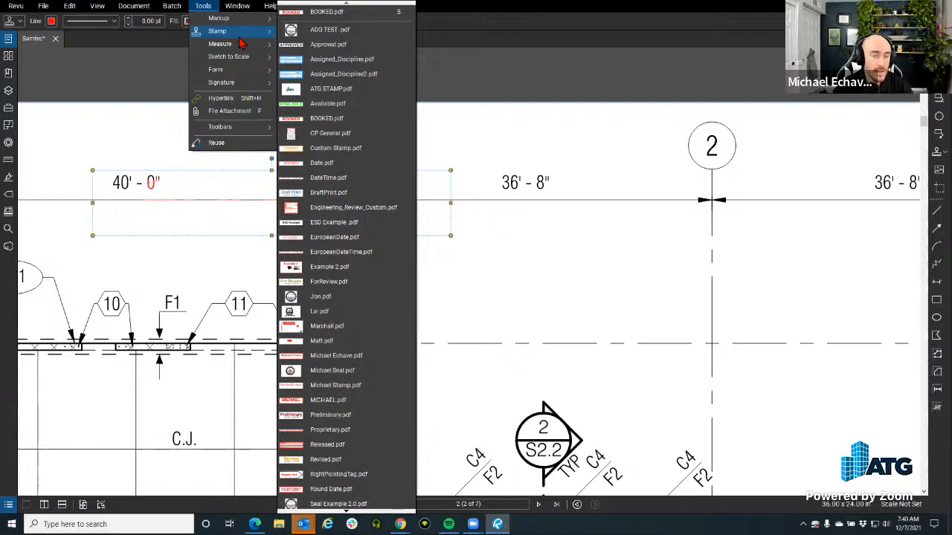
click(543, 135)
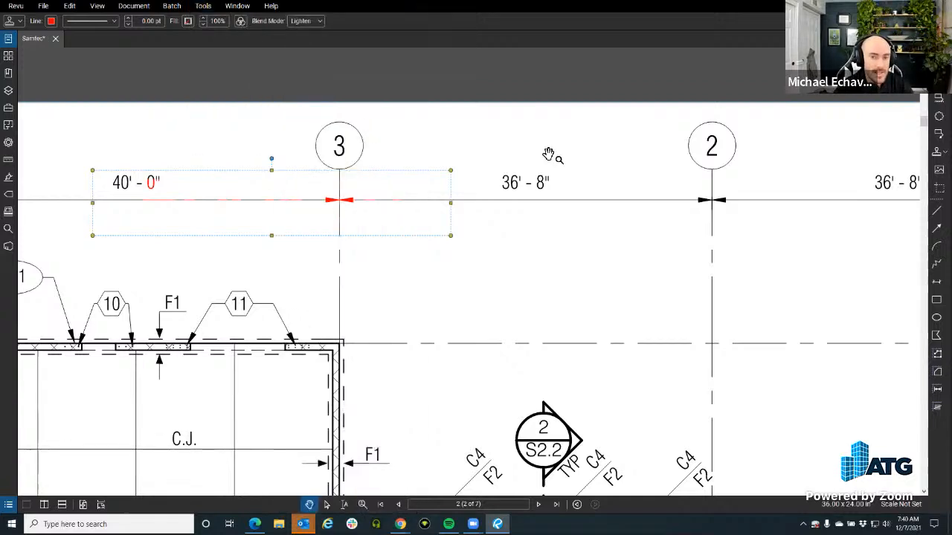
drag(527, 187, 430, 105)
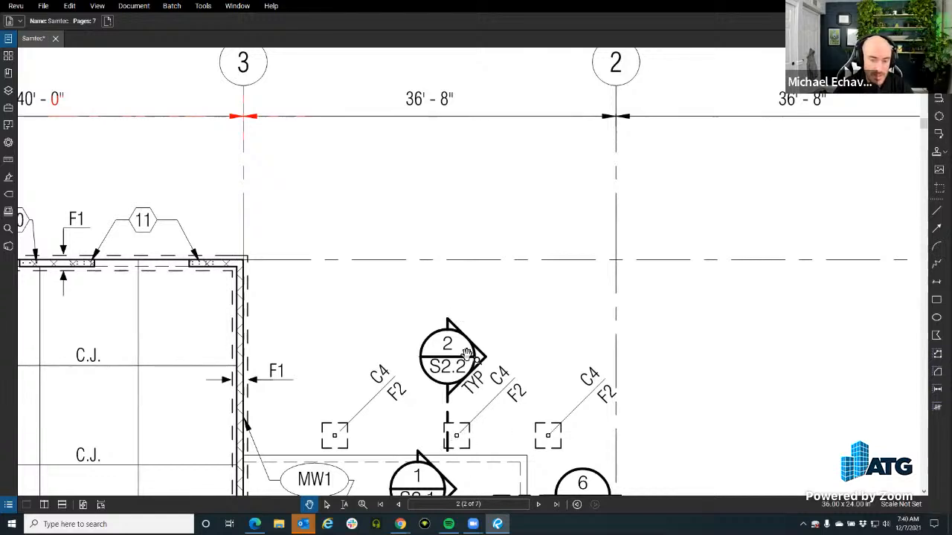
scroll(467, 353, up, 3)
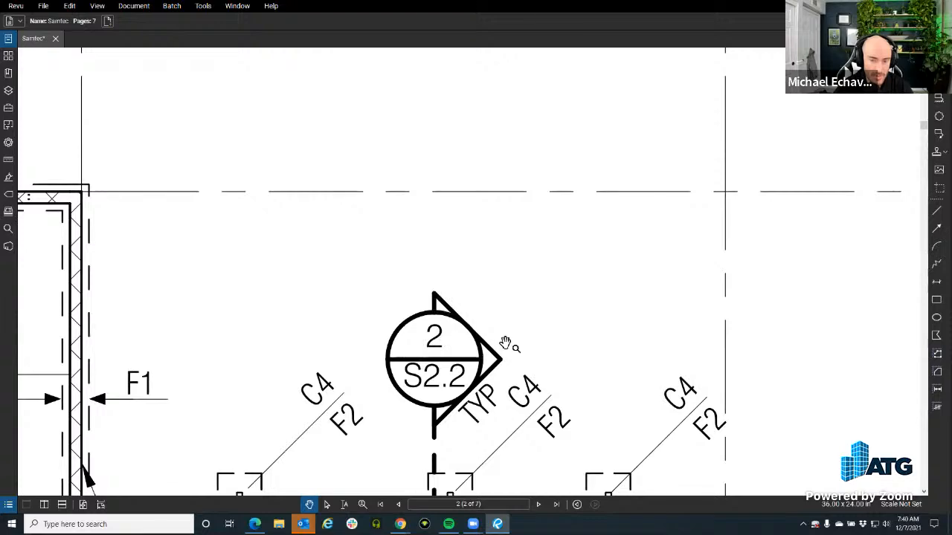
scroll(326, 282, down, 1)
drag(327, 283, 516, 302)
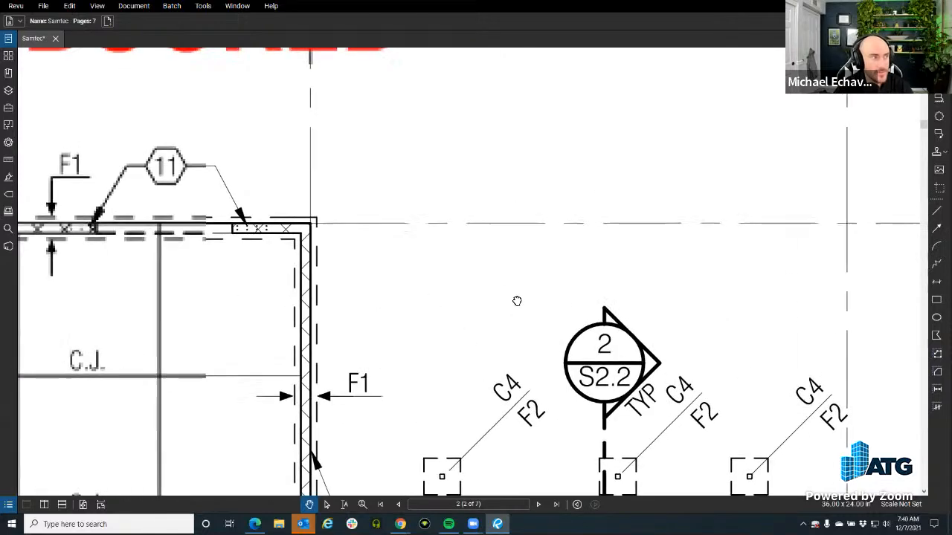
drag(373, 245, 511, 334)
drag(486, 270, 545, 336)
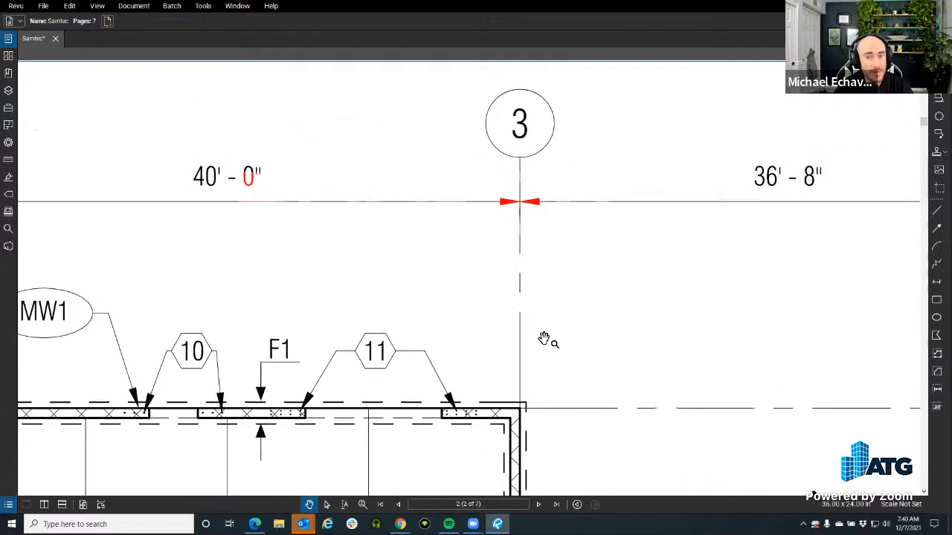
Shrink the Lighten BOOKED stamp from its corner and position it over the dimension arrows at grid line 3.
scroll(517, 221, down, 1)
click(517, 221)
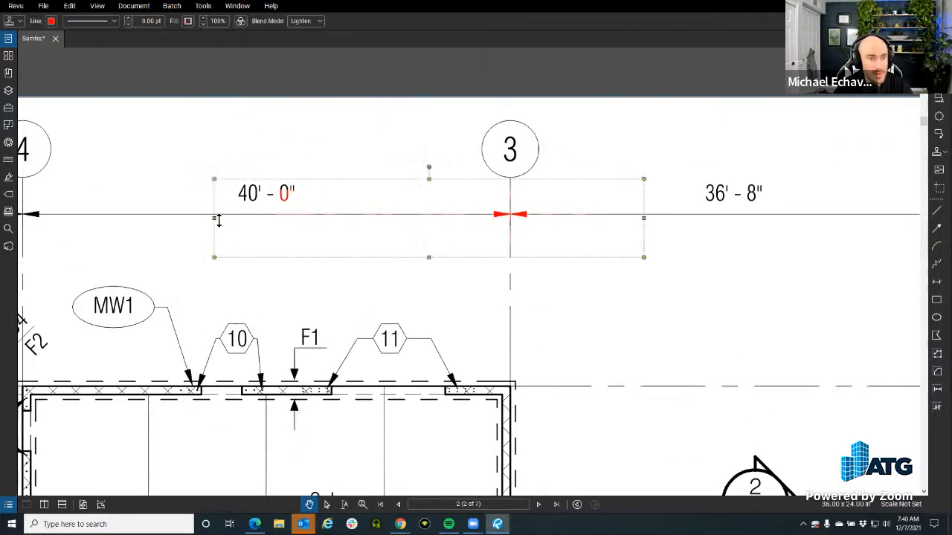
drag(216, 181, 334, 198)
scroll(531, 231, up, 2)
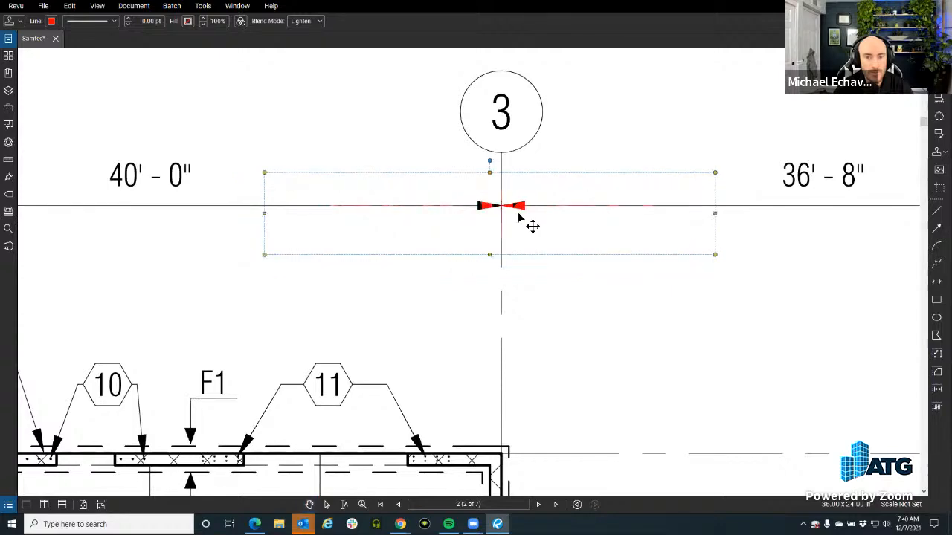
drag(520, 215, 527, 212)
drag(569, 218, 902, 217)
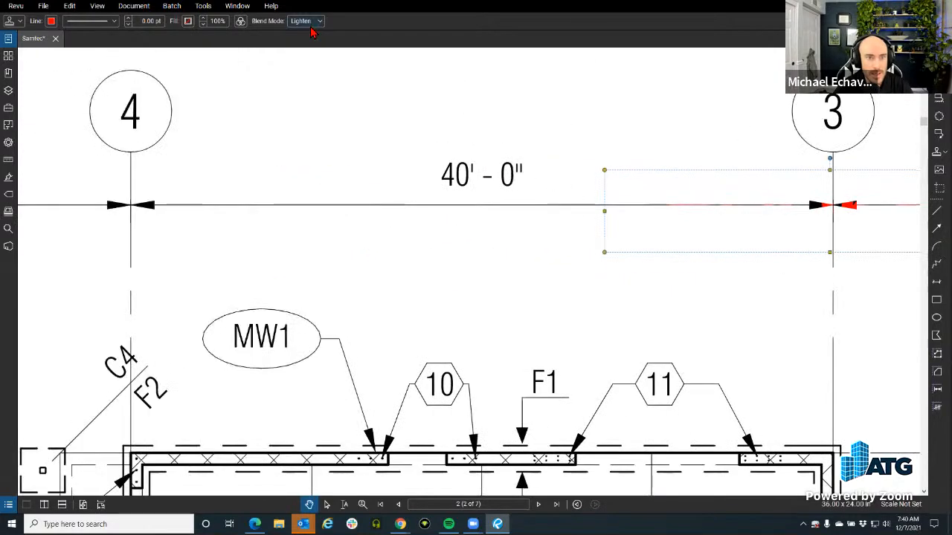
Move the Lighten BOOKED stamp over the MW1 tag near grid line 4 and inspect its effect on the text.
mouse_move(678, 228)
mouse_down()
mouse_move(199, 219)
mouse_move(119, 228)
mouse_move(111, 242)
mouse_move(128, 369)
mouse_move(149, 392)
mouse_move(149, 419)
mouse_move(245, 359)
mouse_move(565, 290)
mouse_up()
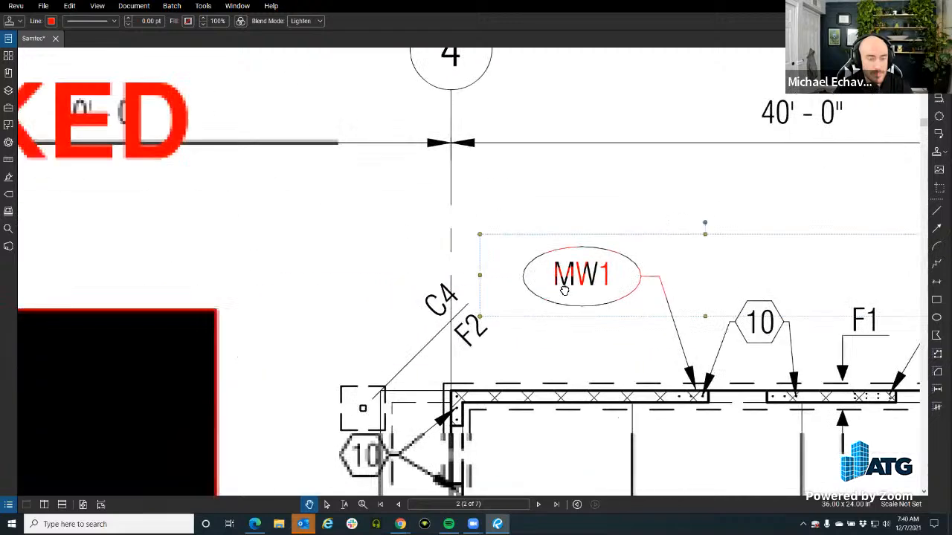
scroll(570, 294, down, 3)
drag(353, 279, 486, 239)
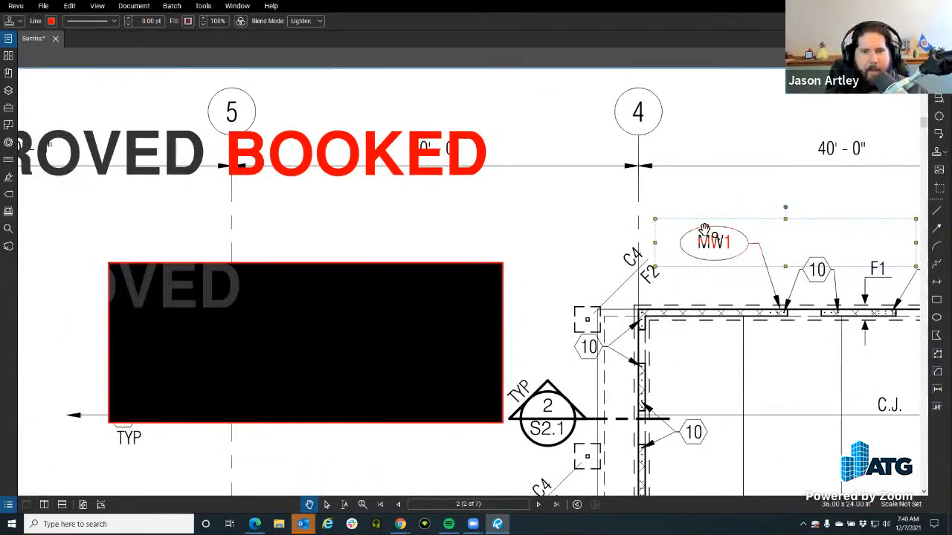
scroll(476, 213, down, 1)
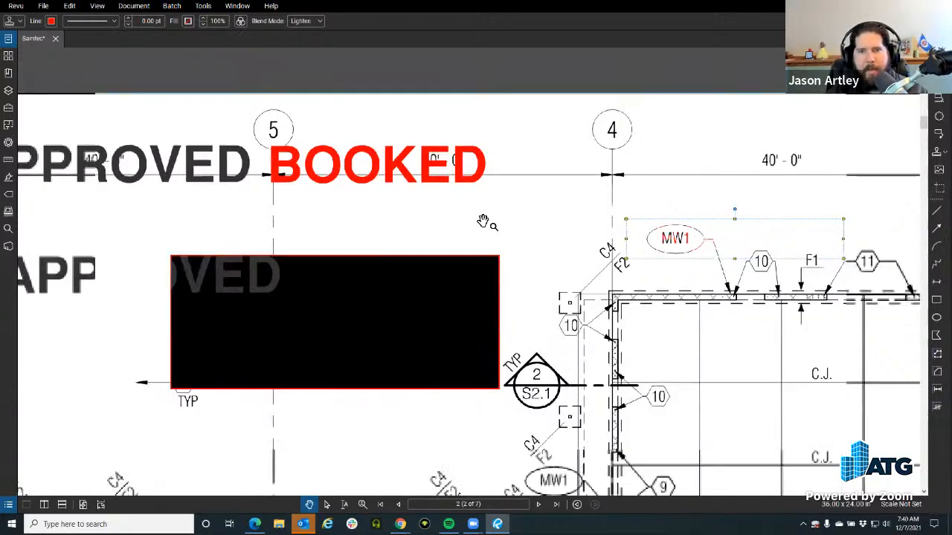
Move the small BOOKED stamp onto the dimension arrows at grid line 4 and set its blend mode to Darken.
drag(687, 231, 634, 188)
click(304, 21)
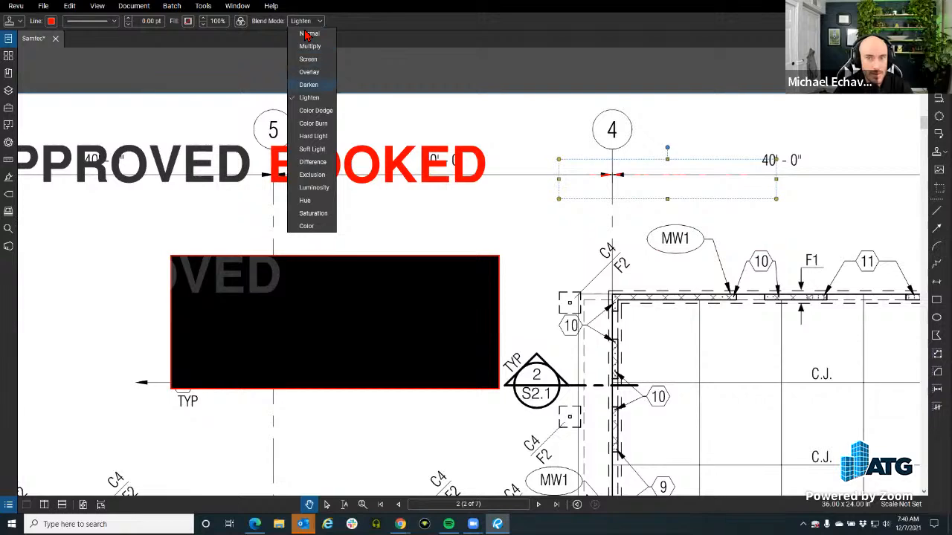
click(308, 84)
Change the small BOOKED stamp's blend mode to Overlay and inspect its effect on the arrows at grid line 4.
click(305, 20)
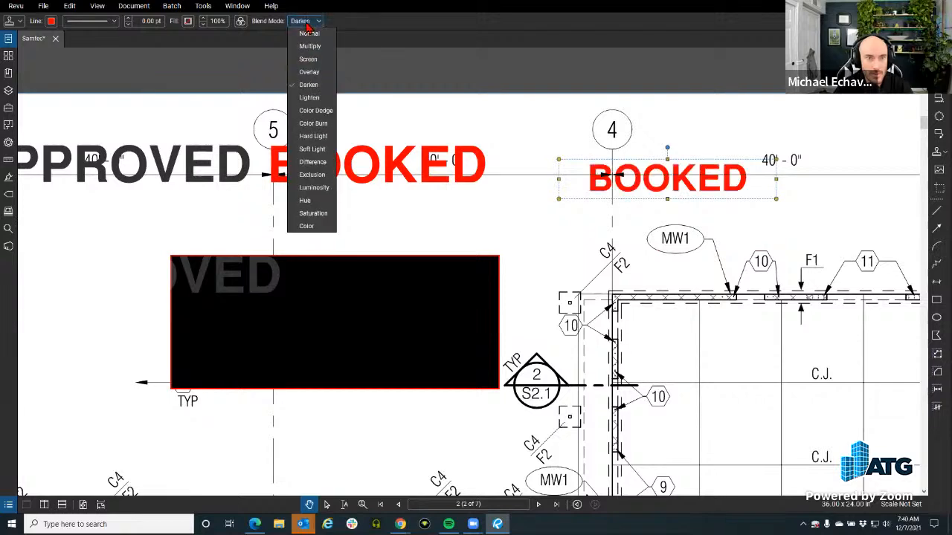
click(309, 73)
scroll(691, 186, up, 5)
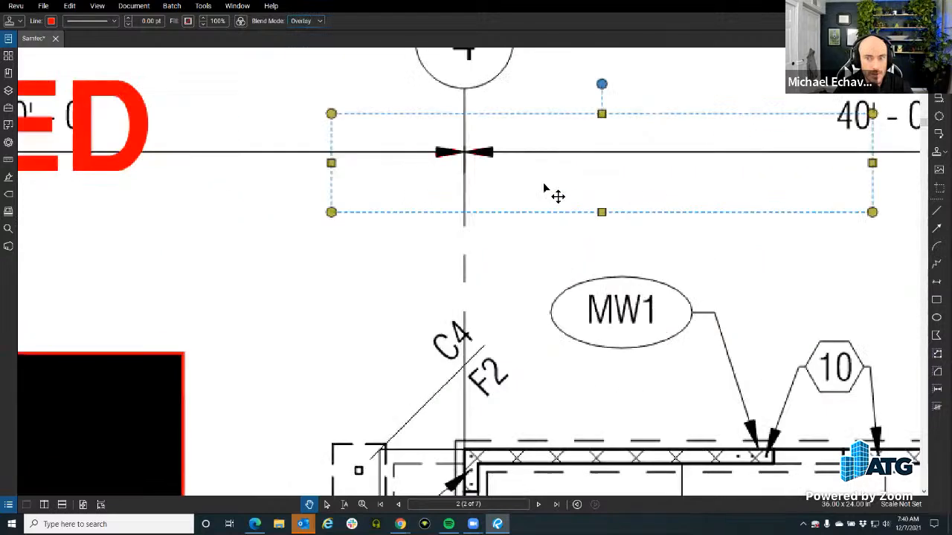
drag(506, 168, 482, 186)
scroll(482, 190, up, 4)
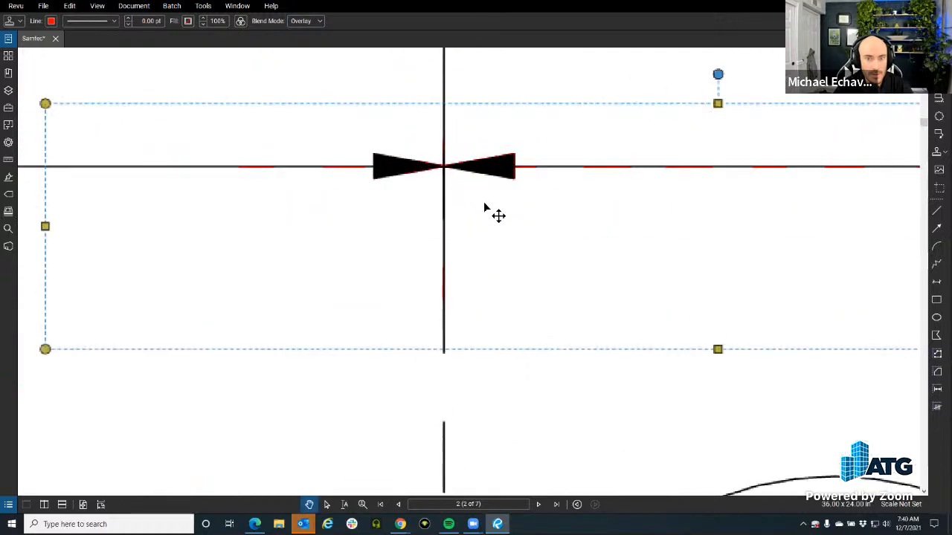
scroll(482, 195, down, 6)
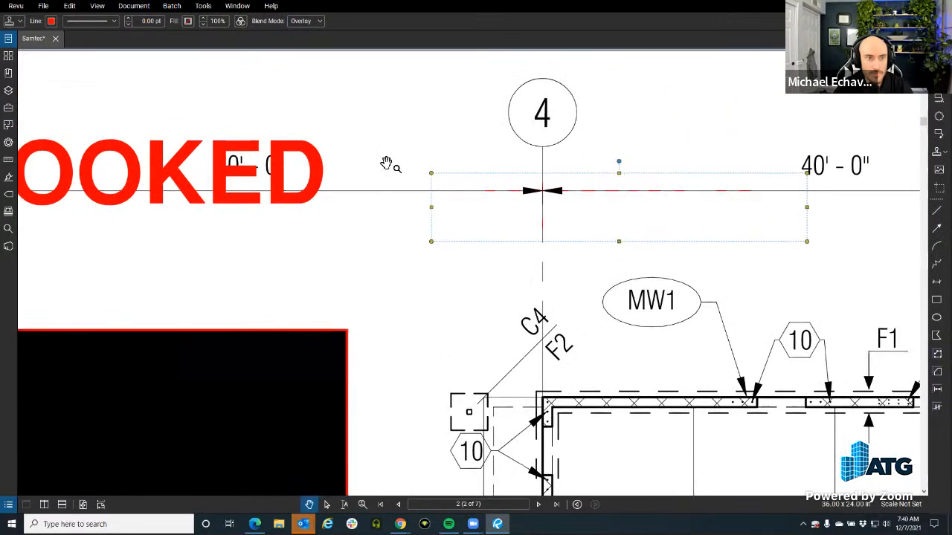
Change the small BOOKED stamp's blend mode to Screen and inspect the dimension arrows at grid line 4.
click(306, 21)
click(308, 60)
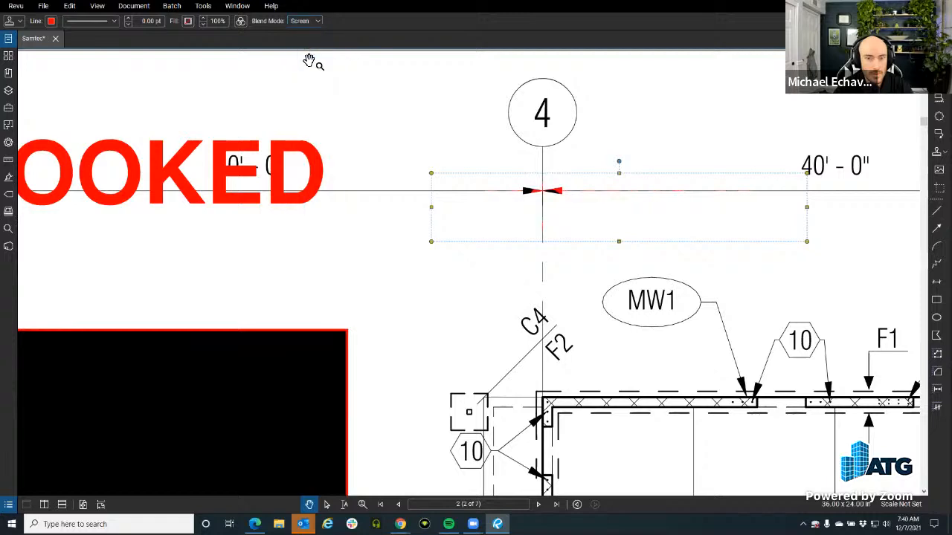
scroll(550, 216, up, 3)
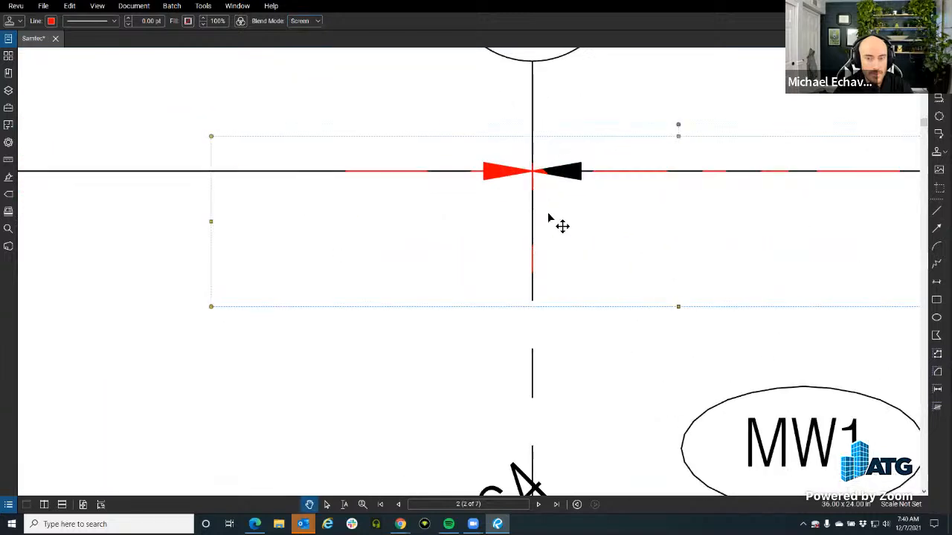
scroll(551, 216, down, 3)
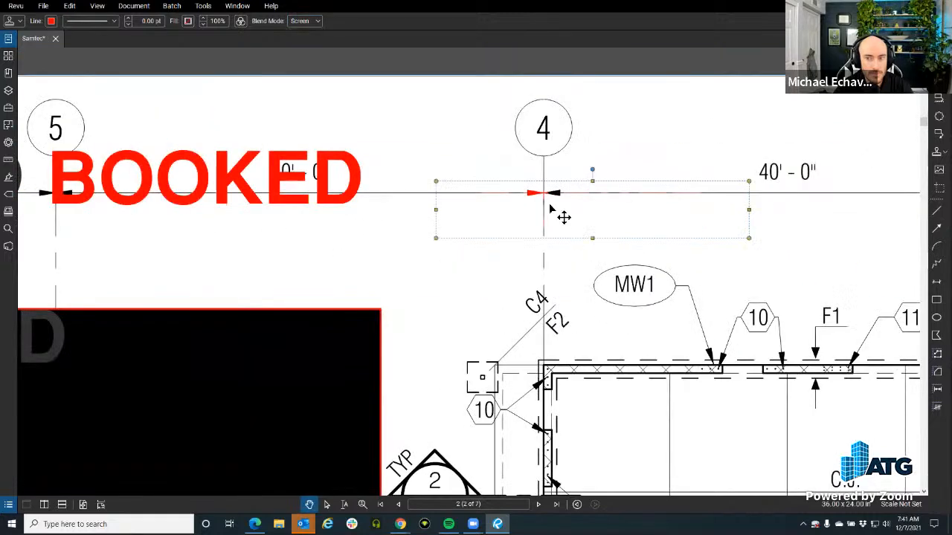
Set the small BOOKED stamp at grid line 4 back to the Normal blend mode.
click(308, 25)
click(308, 26)
click(308, 26)
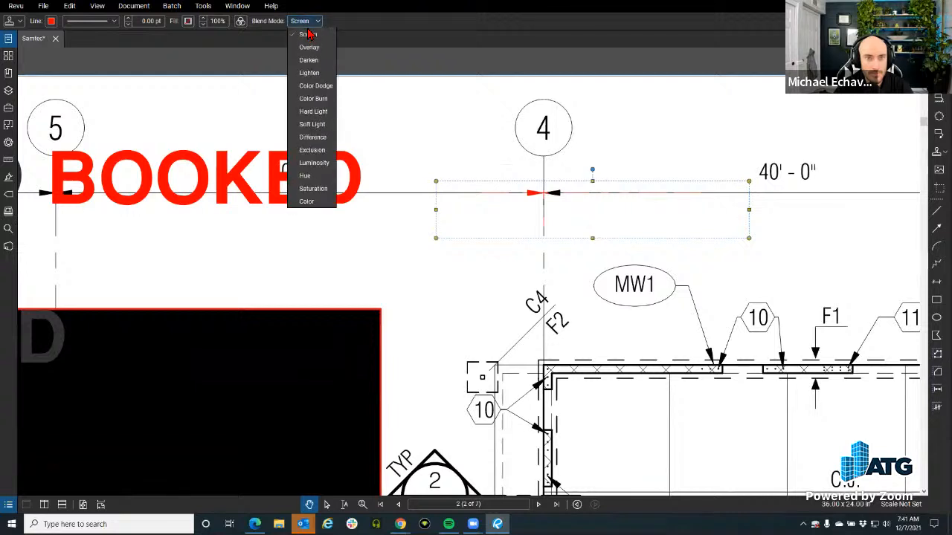
click(308, 29)
Apply the Color Dodge blend mode to the small BOOKED stamp and inspect the linework at grid line 4.
click(308, 26)
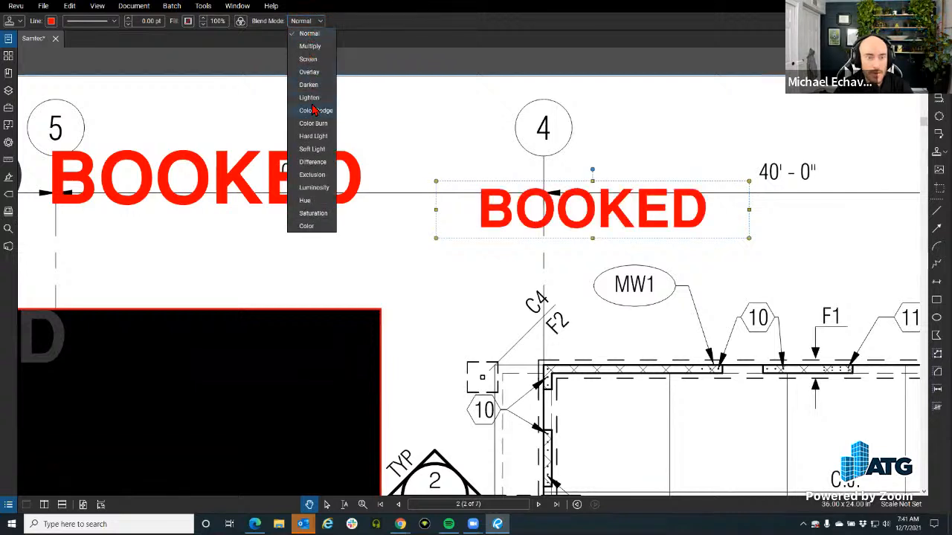
click(313, 111)
scroll(554, 220, up, 3)
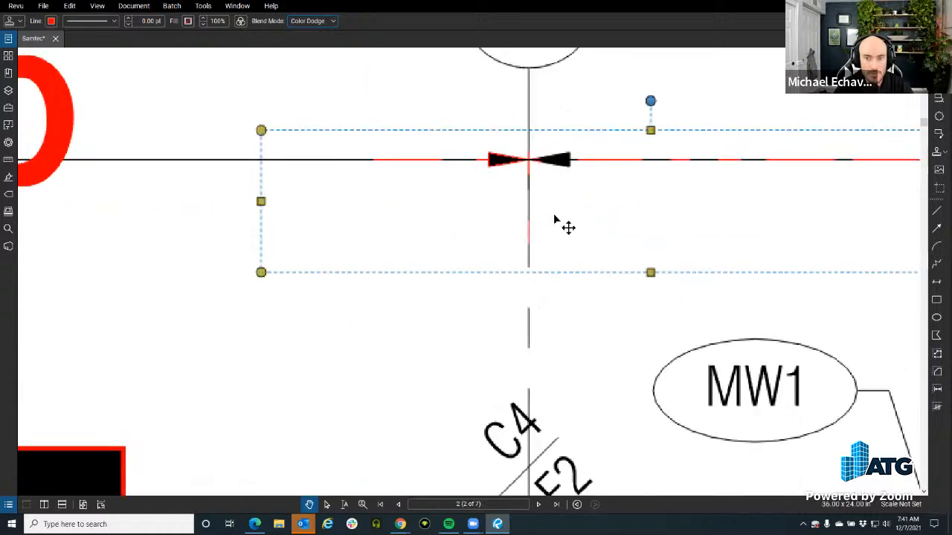
scroll(554, 220, down, 3)
Set the APPROVED stamp straddling the black rectangle to Color Dodge and shift it farther across the rectangle.
drag(479, 273, 744, 204)
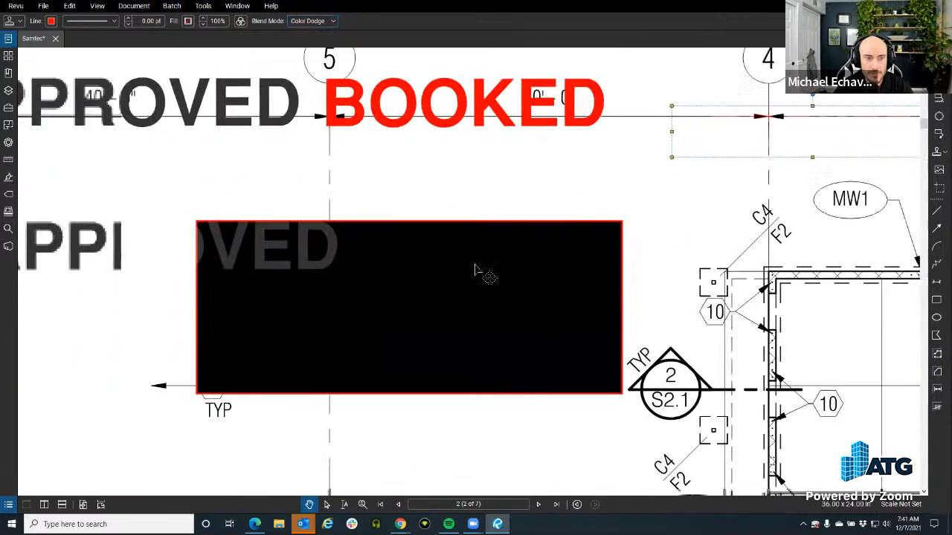
click(345, 264)
scroll(344, 264, down, 1)
click(308, 21)
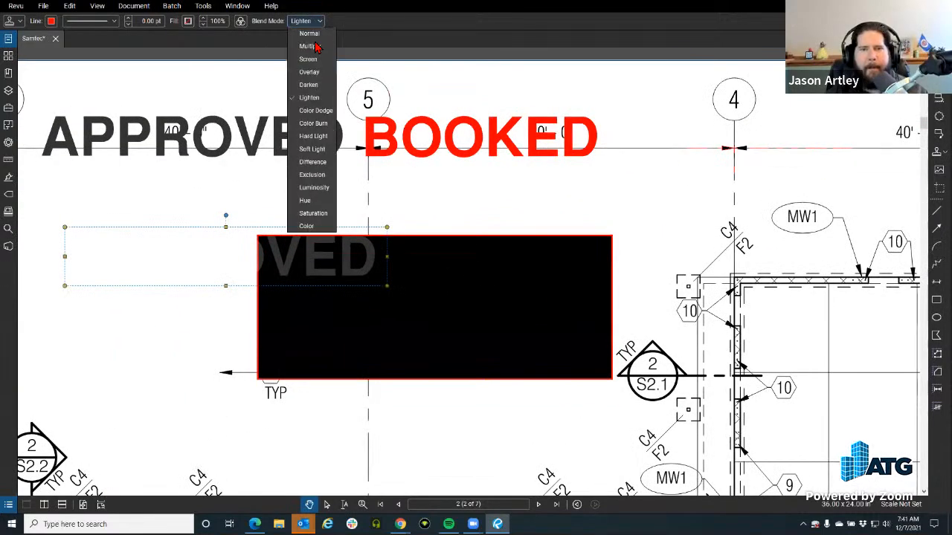
click(308, 115)
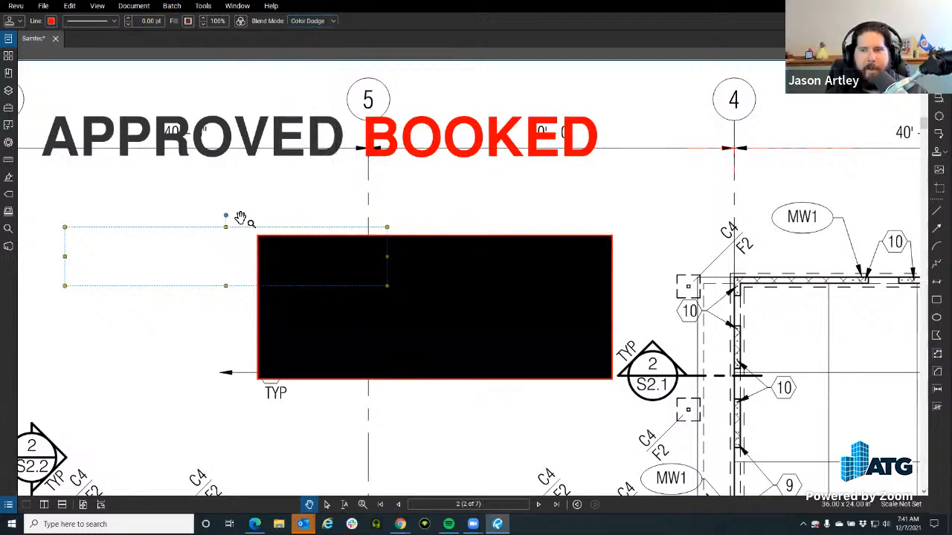
mouse_move(238, 229)
mouse_down()
mouse_move(250, 244)
mouse_move(387, 249)
mouse_move(418, 233)
mouse_move(363, 236)
mouse_move(376, 243)
mouse_up()
key(ctrl+z)
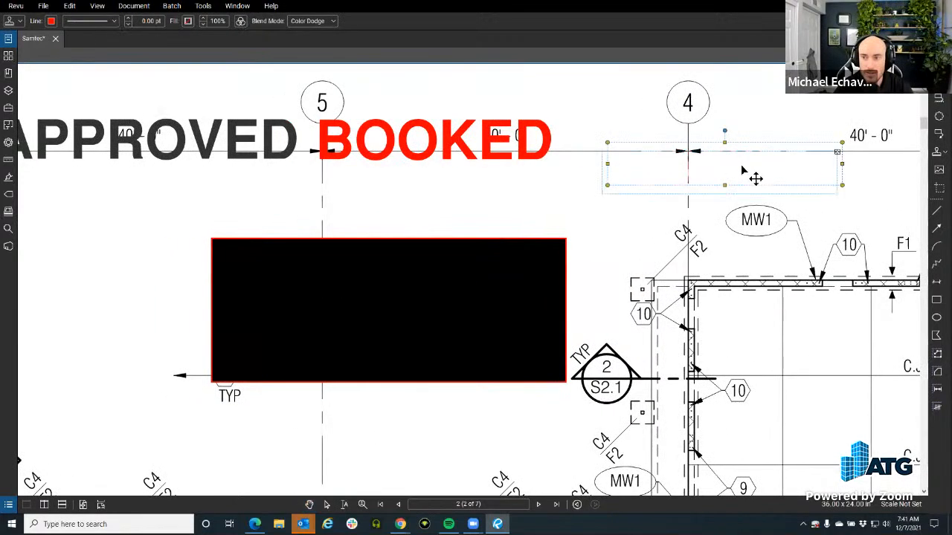
Move the Color Dodge BOOKED stamp down over the edge of the MW1 tag and inspect its effect on the outline.
drag(741, 168, 748, 204)
scroll(748, 203, up, 5)
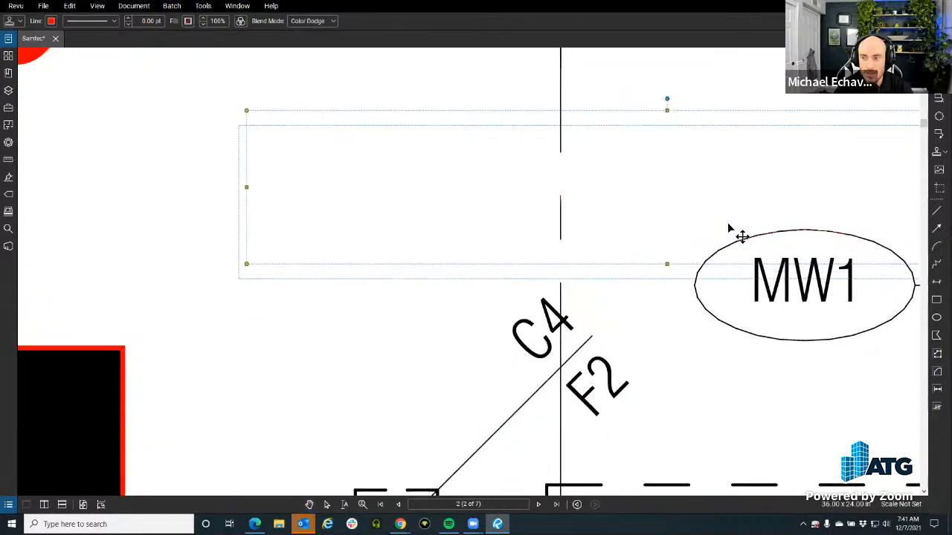
scroll(744, 283, up, 3)
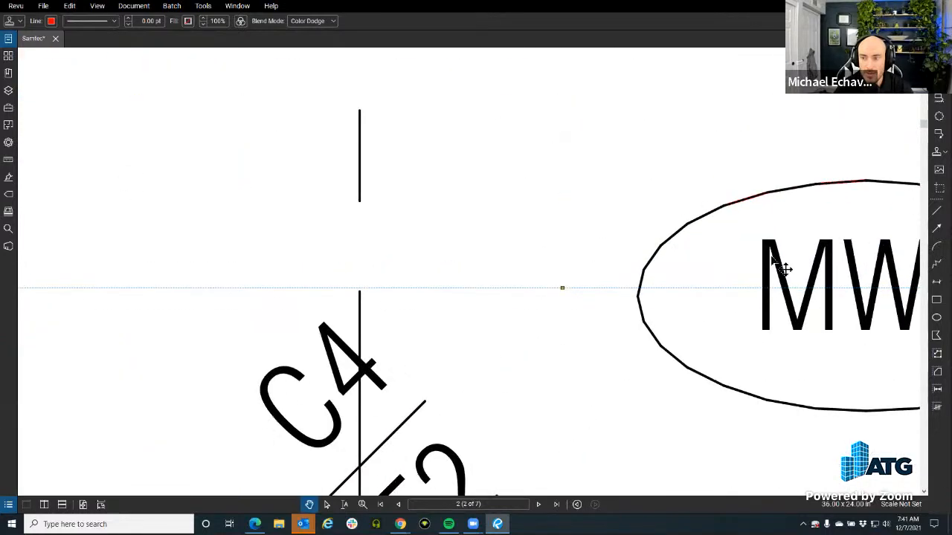
scroll(780, 268, up, 3)
scroll(760, 207, down, 4)
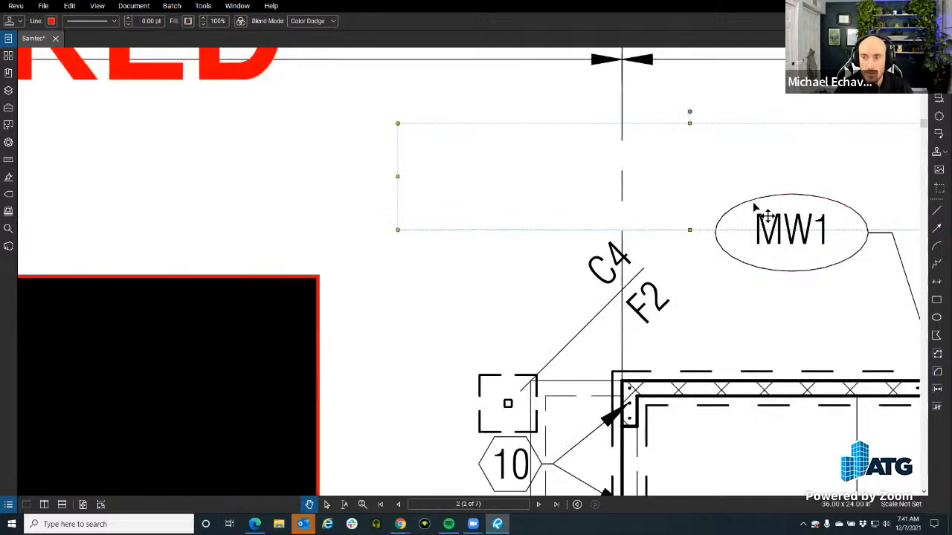
Set the small BOOKED stamp's blend mode to Color Burn and move it back onto the dimension arrows at grid line 4.
click(312, 21)
click(313, 124)
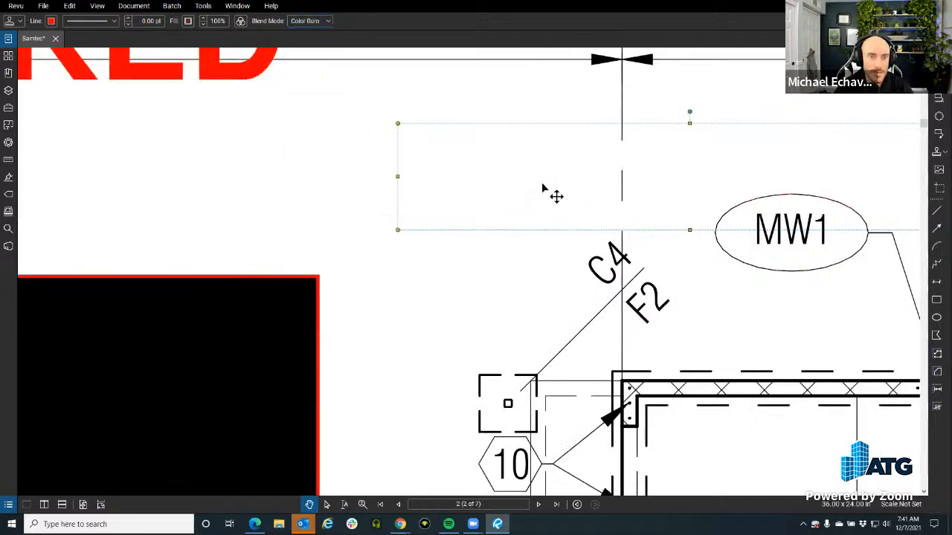
mouse_move(644, 216)
mouse_down()
mouse_move(679, 189)
mouse_move(630, 91)
mouse_move(638, 85)
mouse_move(653, 91)
mouse_move(592, 212)
mouse_up()
scroll(597, 169, down, 3)
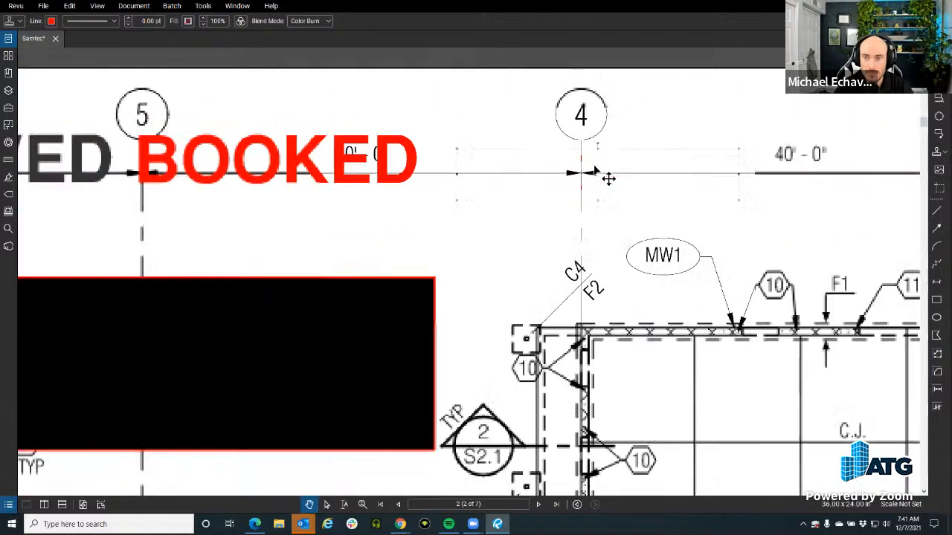
Shift the APPROVED stamp back across the black rectangle's upper-left corner and set its blend mode to Color Burn.
drag(525, 248, 691, 209)
scroll(639, 229, down, 2)
click(372, 284)
click(293, 242)
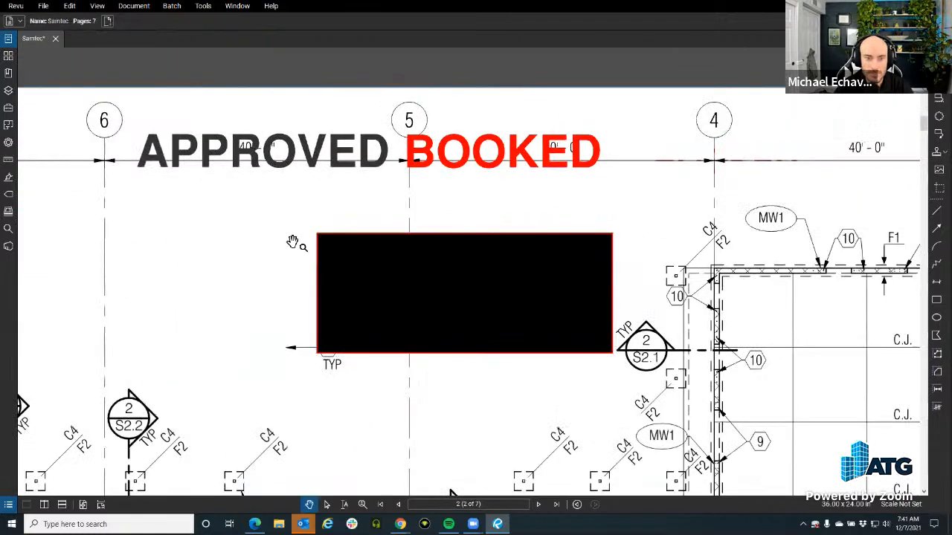
click(317, 257)
drag(347, 248, 289, 234)
click(313, 20)
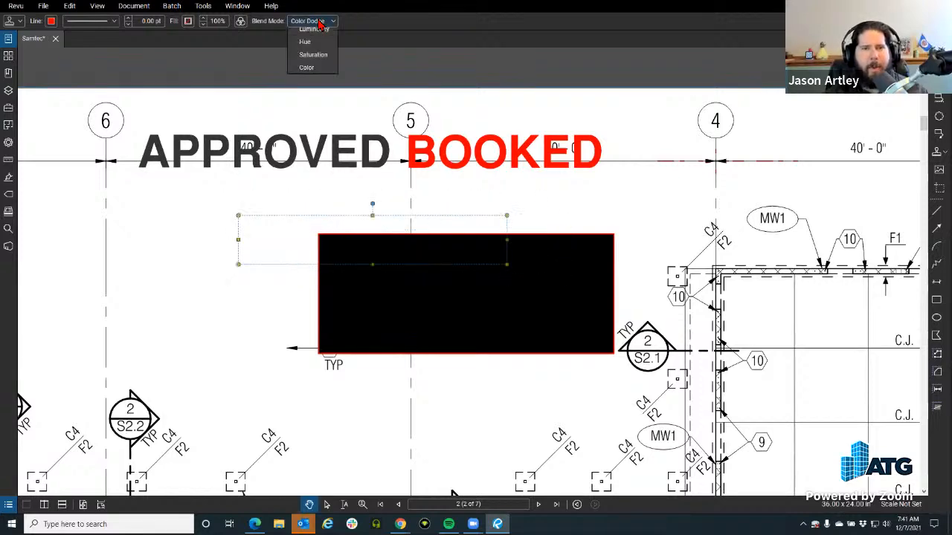
click(312, 122)
Move the Color Burn APPROVED stamp above the black rectangle across grid line 5 and inspect the linework there.
scroll(361, 247, up, 3)
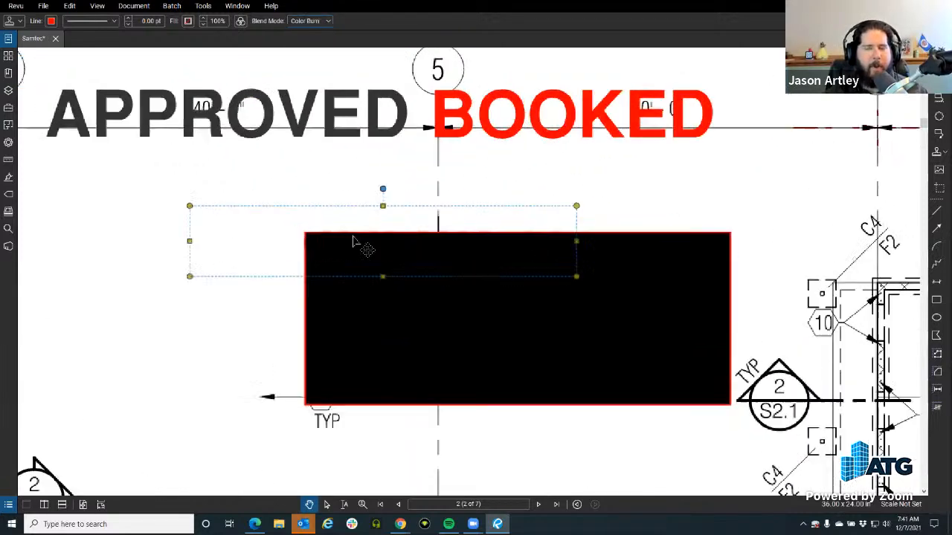
drag(381, 191, 384, 148)
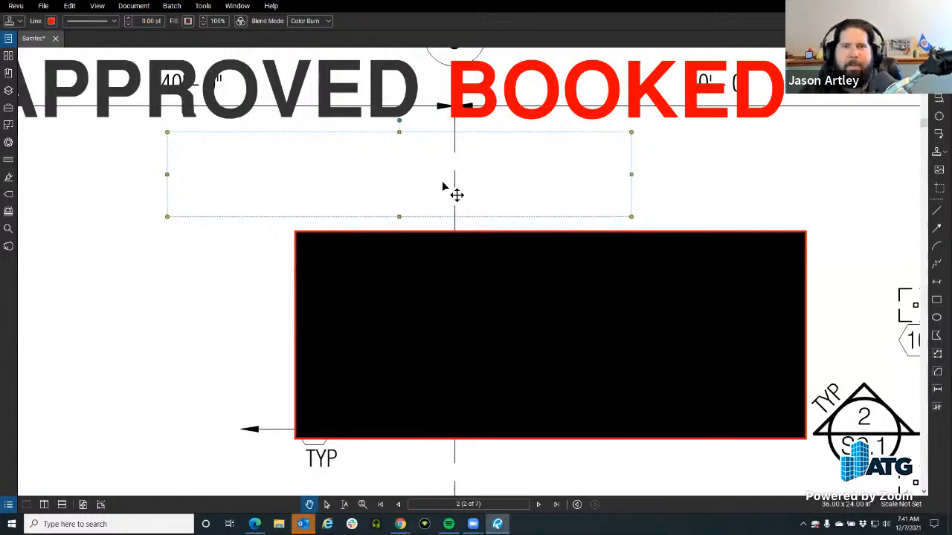
scroll(484, 187, up, 4)
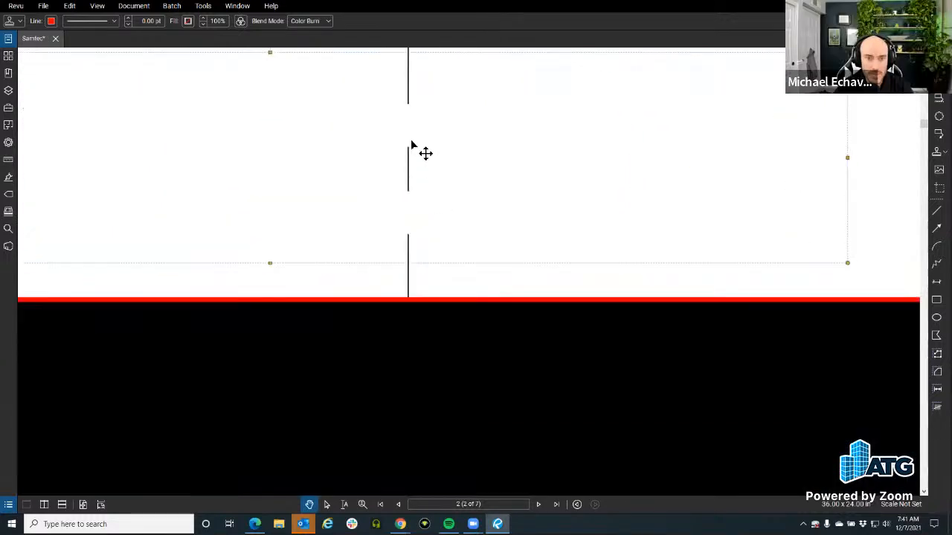
scroll(416, 159, down, 3)
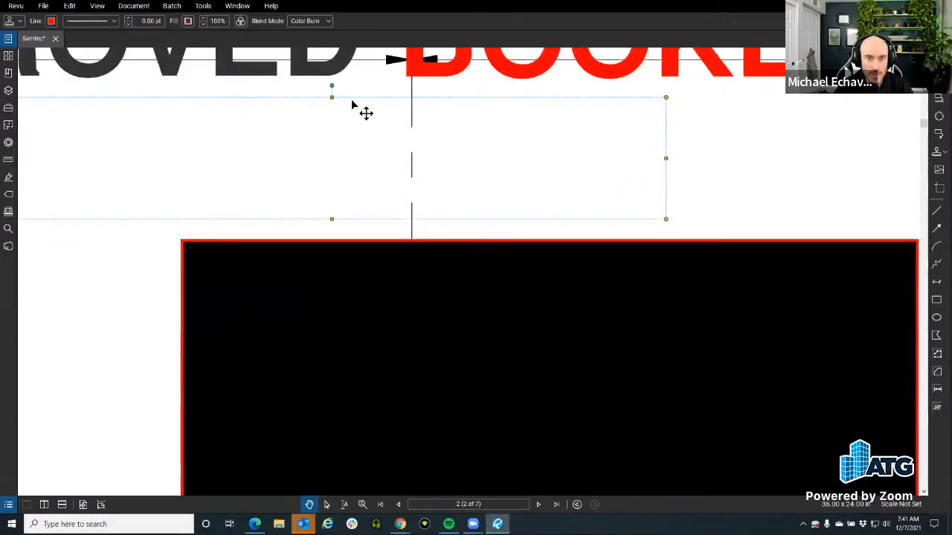
Shift the large BOOKED stamp clear of grid line 5 and nudge the Color Burn APPROVED stamp below it.
drag(352, 99, 386, 107)
click(294, 133)
mouse_move(295, 133)
mouse_down()
mouse_move(334, 136)
mouse_move(288, 135)
mouse_move(297, 135)
mouse_up()
Set the lower APPROVED stamp's blend mode to Hard Light and move it across the black rectangle's left edge.
click(308, 23)
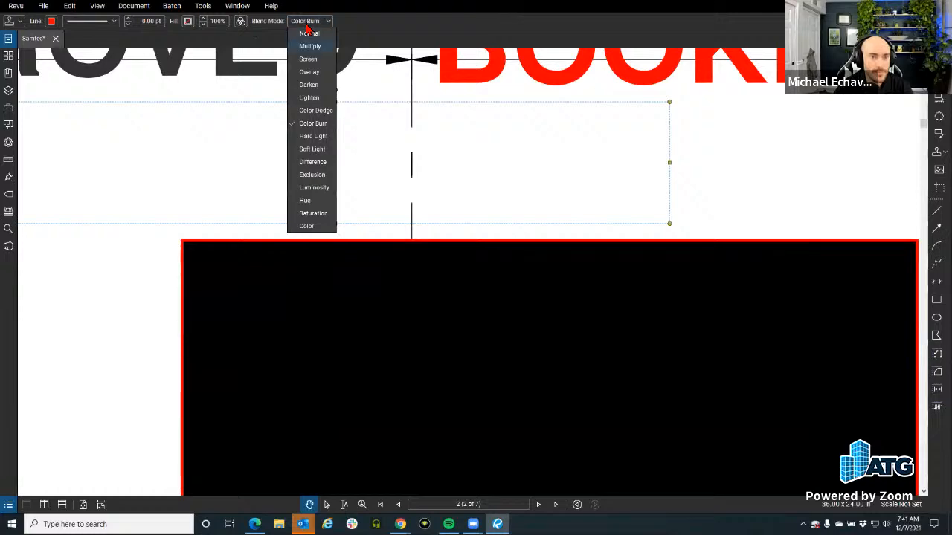
click(313, 137)
scroll(362, 233, down, 2)
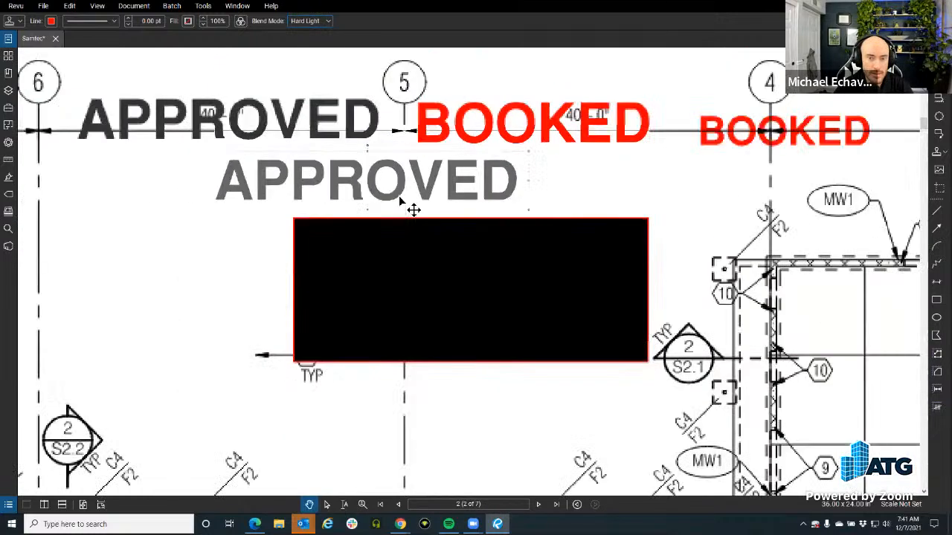
drag(373, 217, 429, 267)
drag(604, 276, 516, 275)
Set the blend mode of the small BOOKED stamp at grid line 4 to Hard Light.
click(785, 141)
click(307, 21)
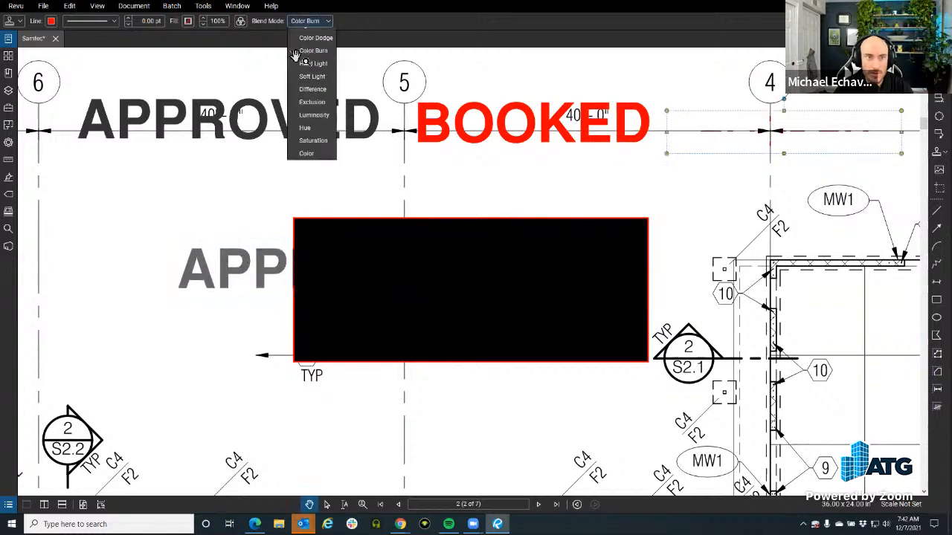
click(313, 136)
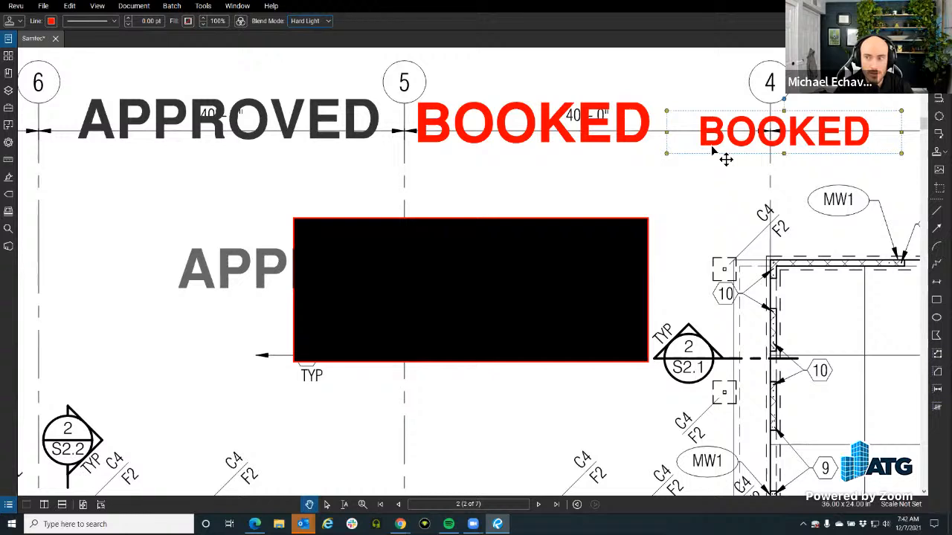
Place the Hard Light BOOKED and APPROVED stamps beneath the upper BOOKED and APPROVED stamps, clear of the black rectangle.
drag(713, 151, 508, 107)
drag(427, 145, 431, 239)
drag(430, 240, 442, 191)
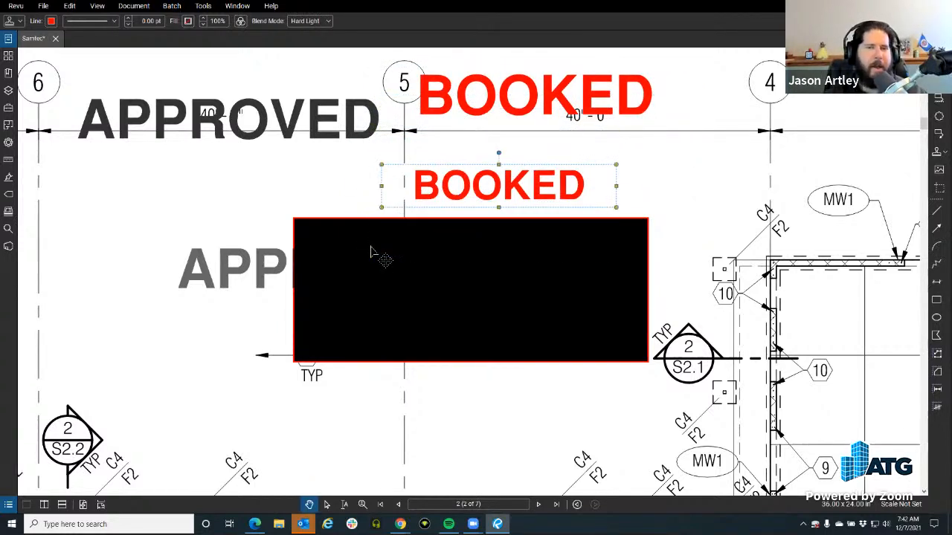
click(273, 270)
drag(287, 279, 183, 178)
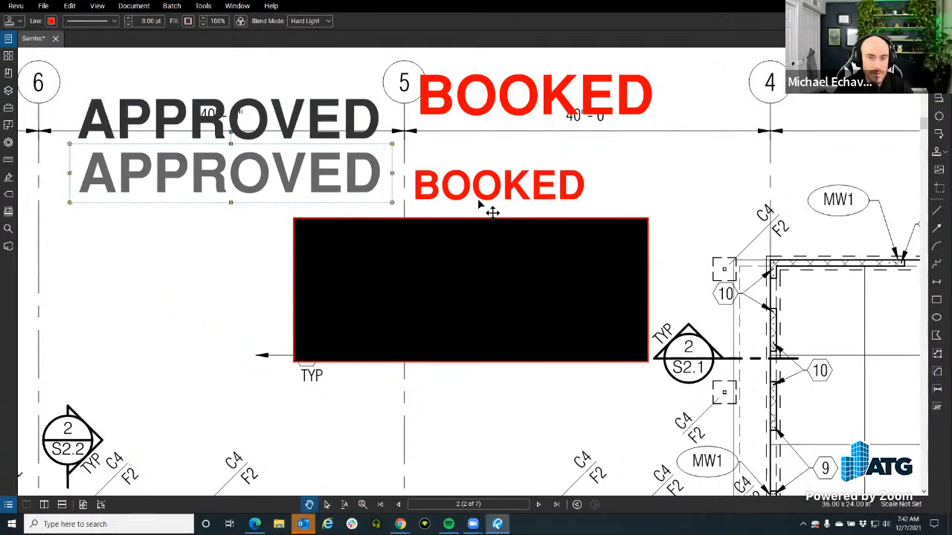
Enlarge the lower BOOKED stamp and centre it beneath the upper BOOKED stamp, above the black rectangle.
click(479, 202)
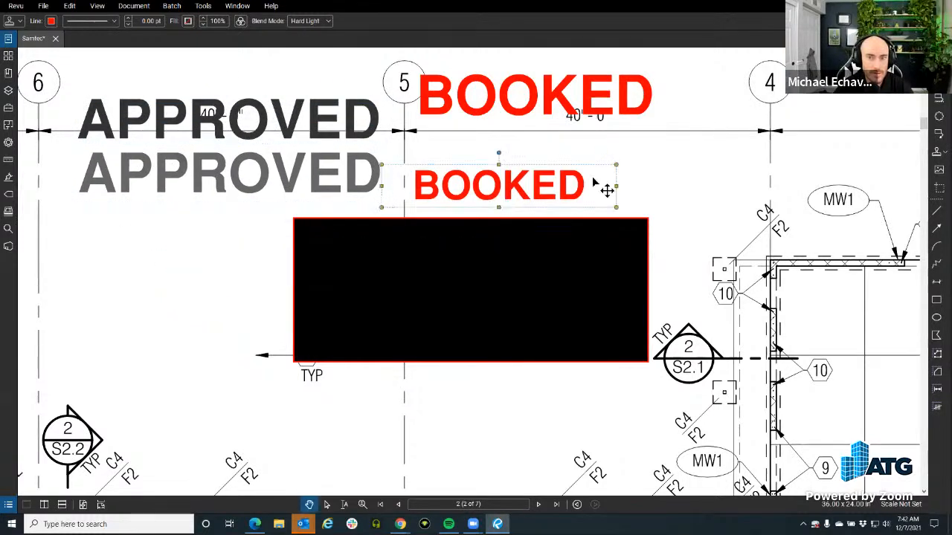
drag(616, 169, 661, 151)
drag(590, 171, 584, 97)
drag(590, 141, 580, 166)
Set the lower BOOKED stamp's blend mode to Soft Light and move it onto the black rectangle.
click(328, 21)
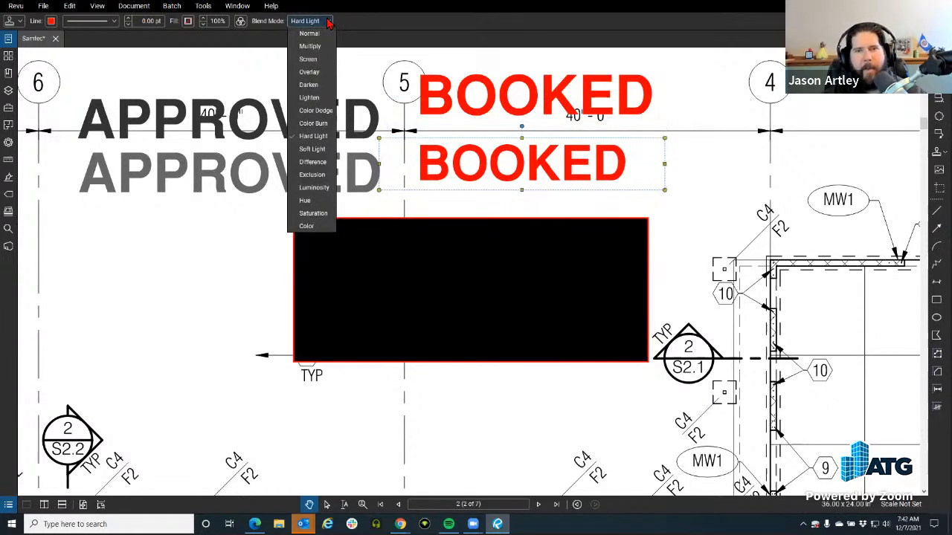
click(312, 149)
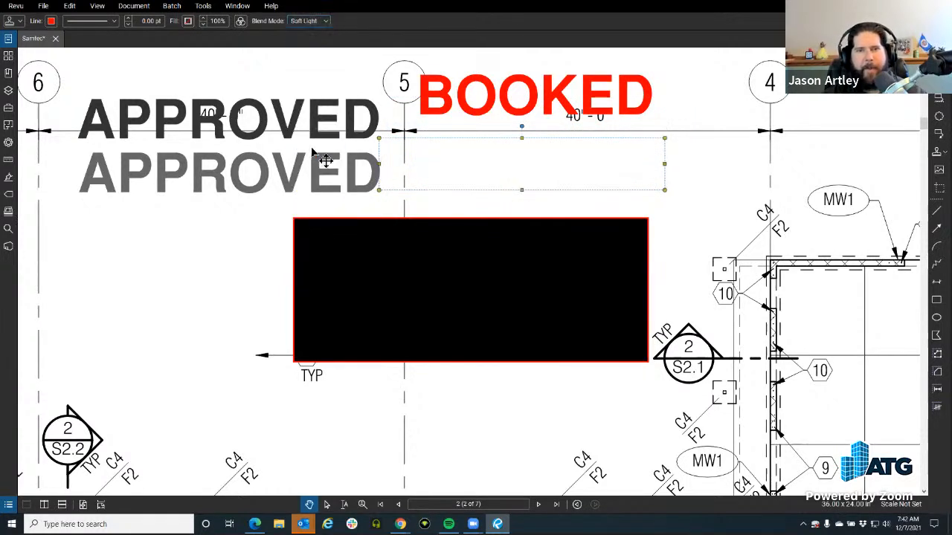
drag(483, 180, 472, 239)
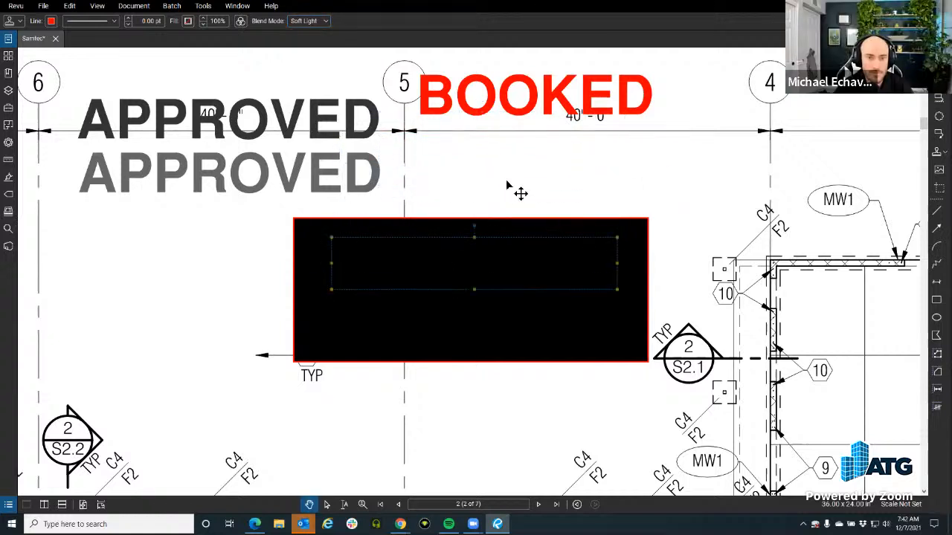
Set the lower APPROVED stamp's blend mode to Soft Light and nudge it slightly to the right.
click(259, 174)
click(308, 22)
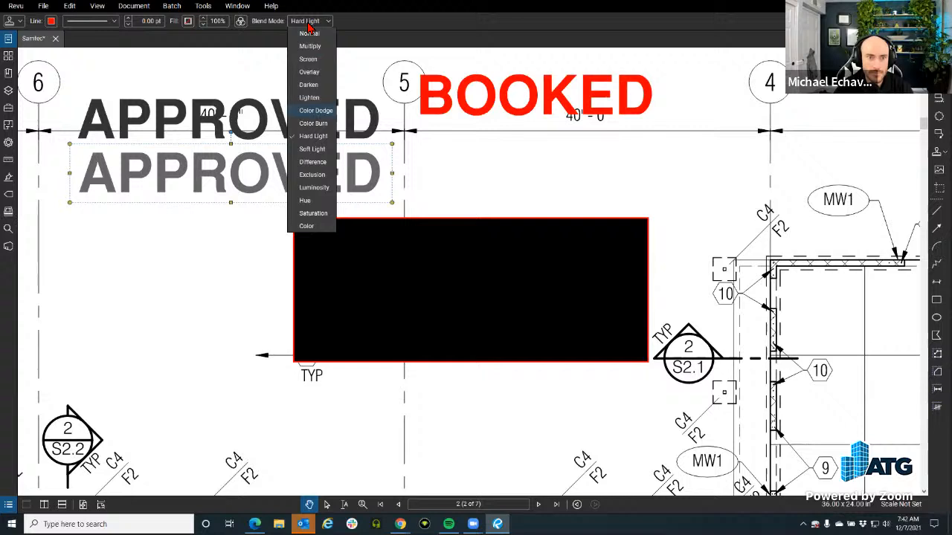
click(313, 149)
mouse_move(293, 191)
mouse_down()
mouse_move(314, 272)
mouse_move(298, 175)
mouse_up()
Set the lower APPROVED stamp's blend mode to Difference and shift it slightly down and left.
click(307, 22)
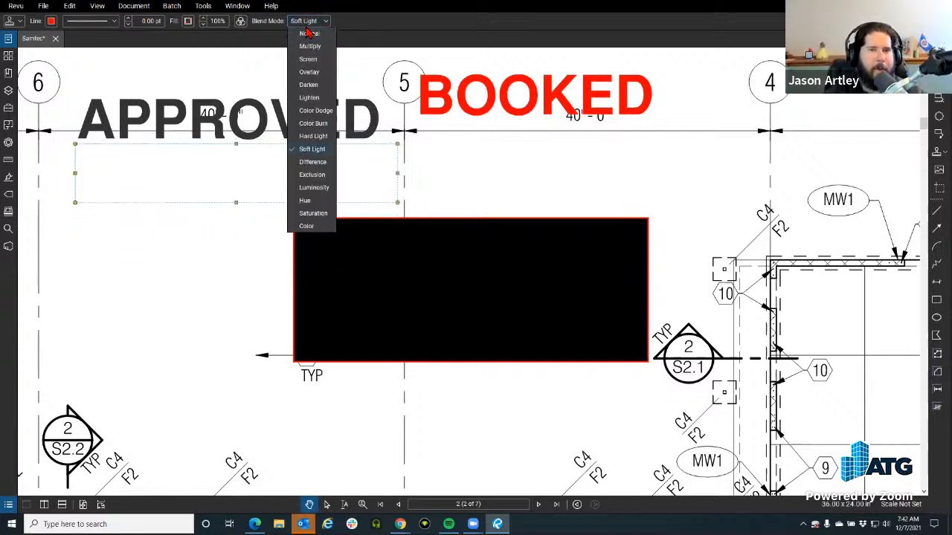
click(313, 162)
drag(317, 167, 307, 177)
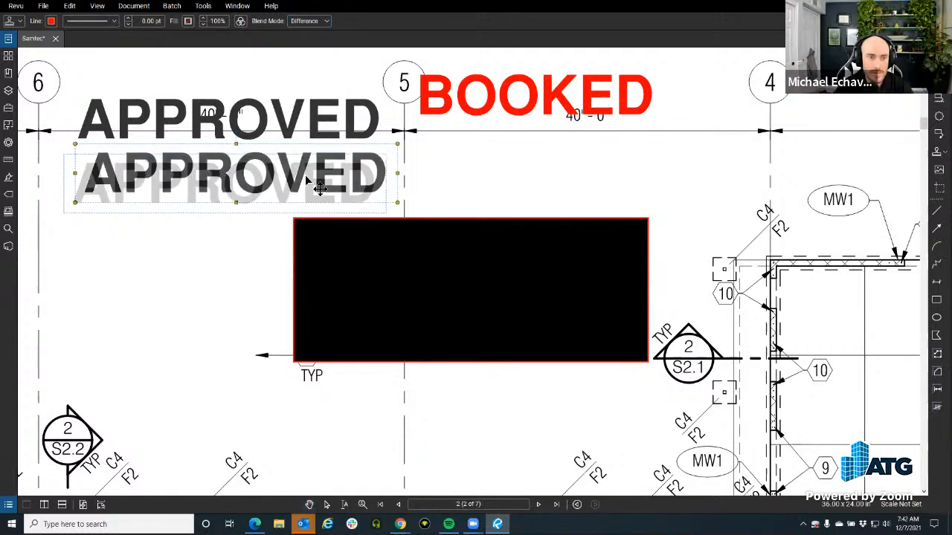
Set the lower BOOKED stamp's blend mode to Difference and position it between the upper BOOKED stamp and the black rectangle.
click(497, 168)
click(317, 21)
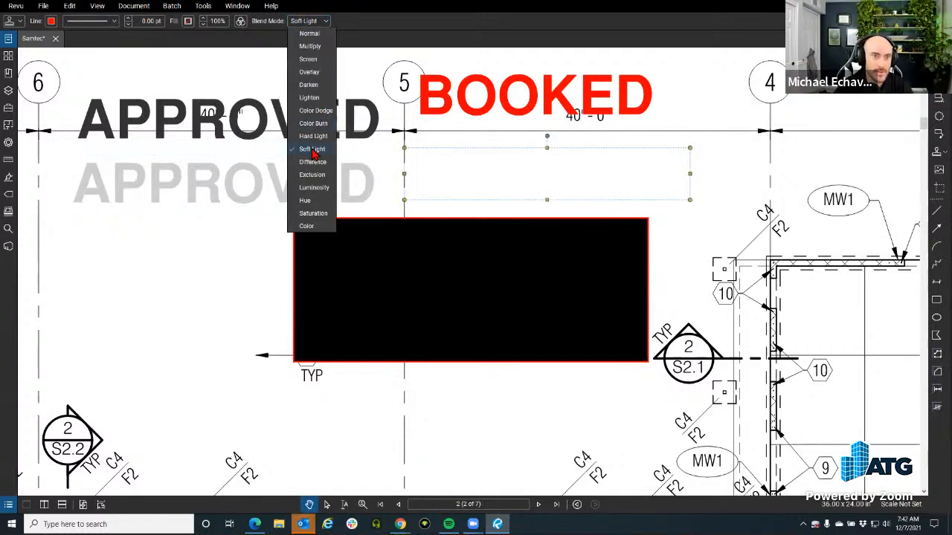
click(312, 162)
mouse_move(484, 180)
mouse_down()
mouse_move(461, 154)
mouse_move(499, 176)
mouse_move(501, 138)
mouse_move(498, 184)
mouse_up()
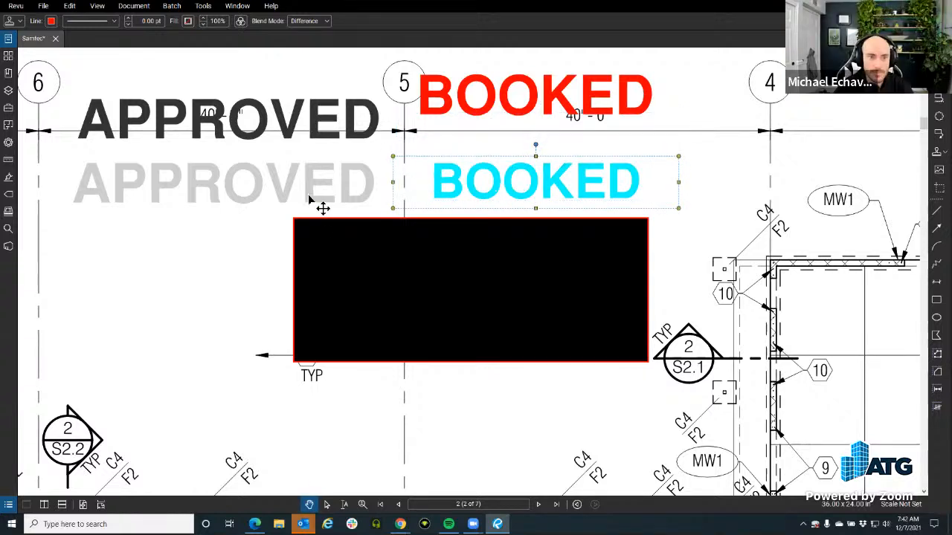
Examine the colours of the Difference stamps up close against the upper Normal APPROVED and BOOKED stamps.
click(310, 21)
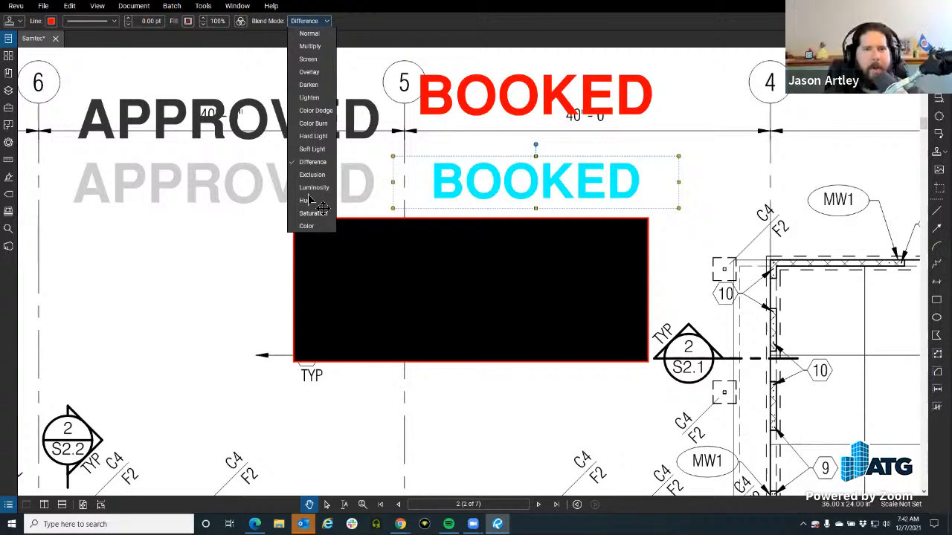
click(359, 83)
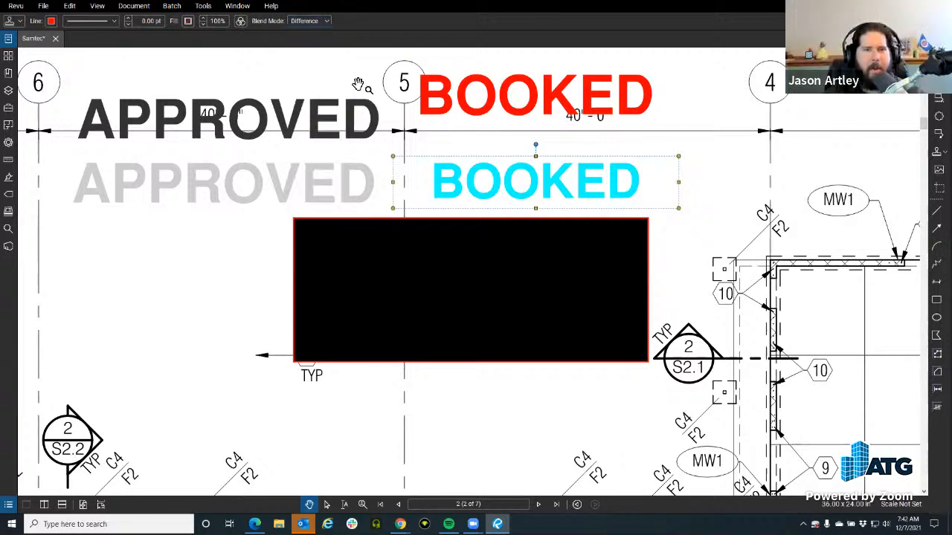
click(335, 183)
scroll(97, 191, up, 3)
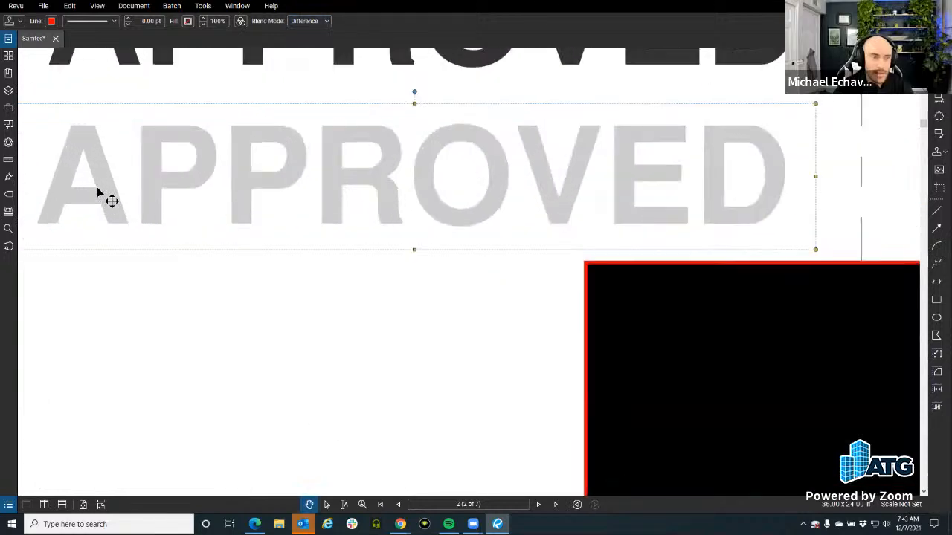
drag(336, 117, 411, 231)
click(419, 152)
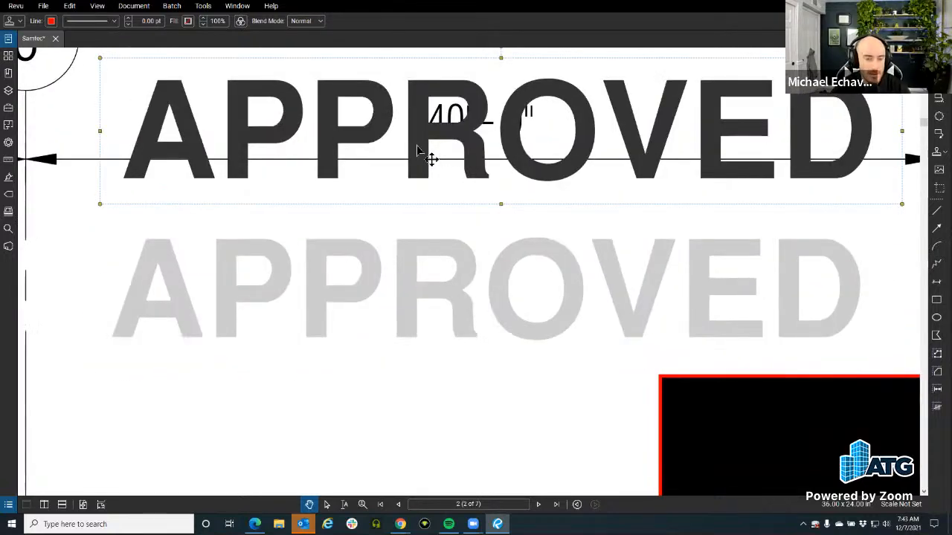
scroll(428, 167, down, 2)
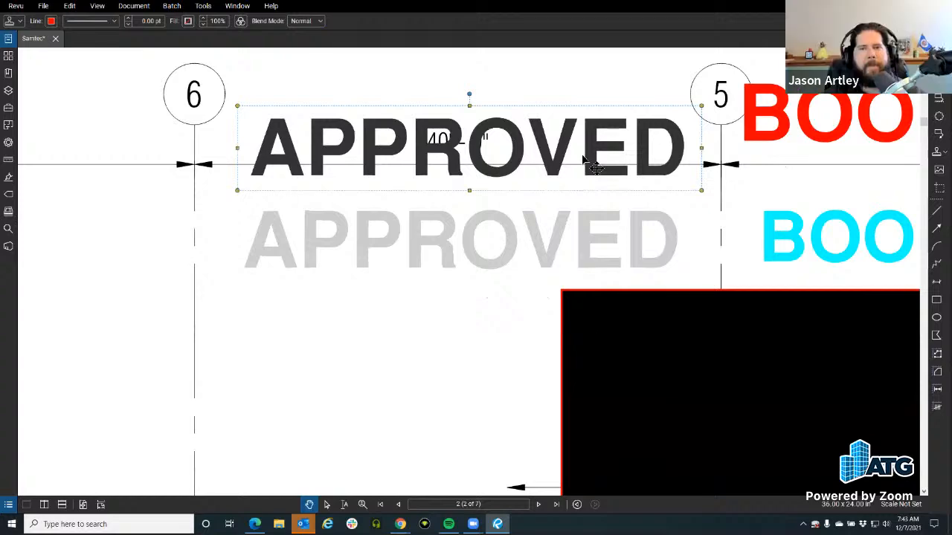
drag(515, 210, 387, 226)
drag(433, 177, 365, 158)
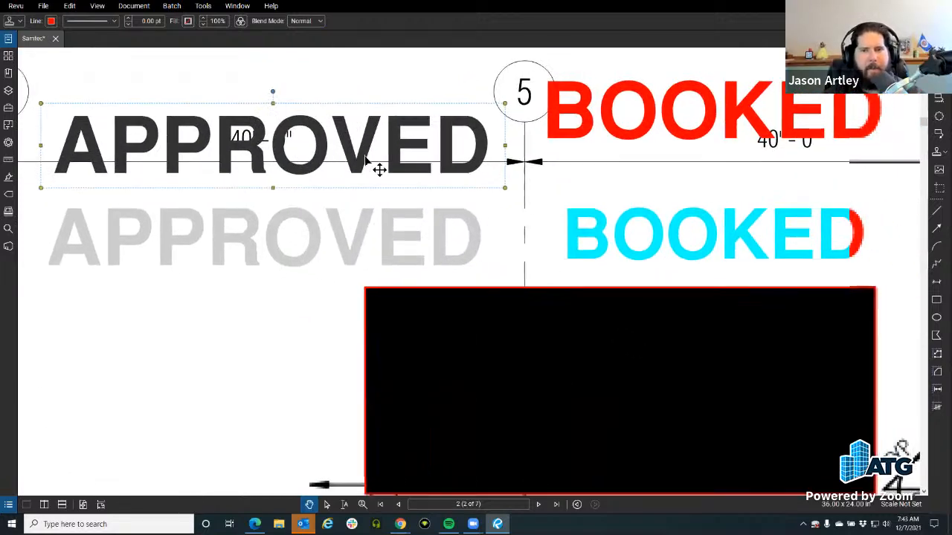
scroll(461, 237, down, 1)
Set the blend mode of the lower BOOKED and lower APPROVED stamps to Exclusion.
click(576, 216)
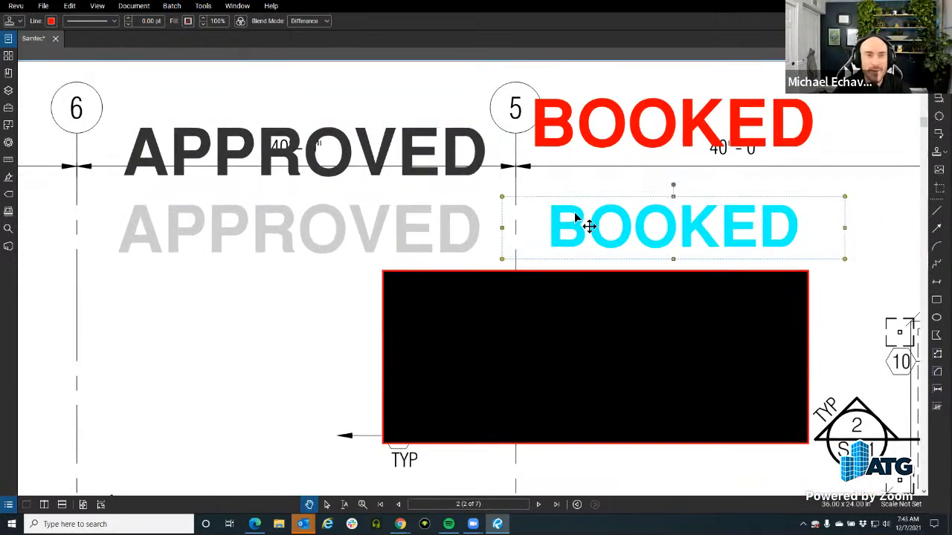
click(309, 21)
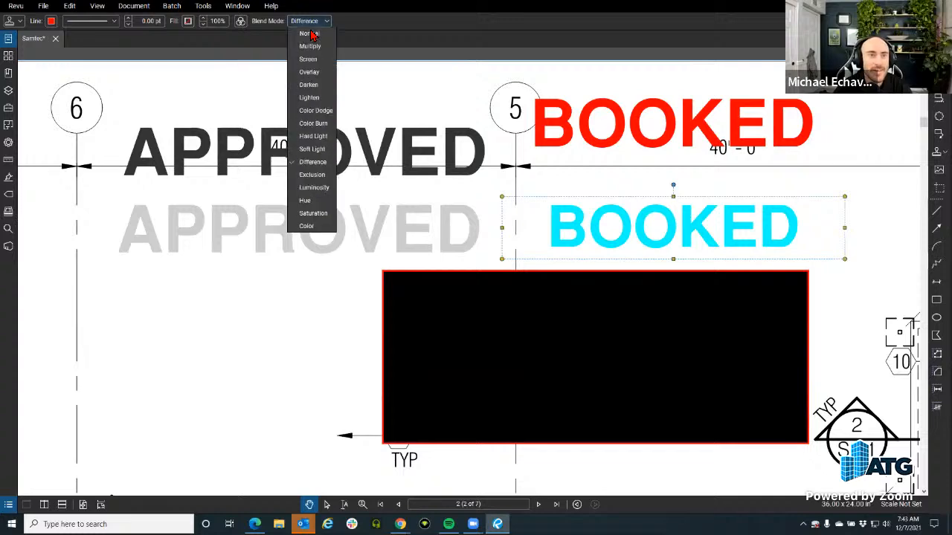
click(312, 175)
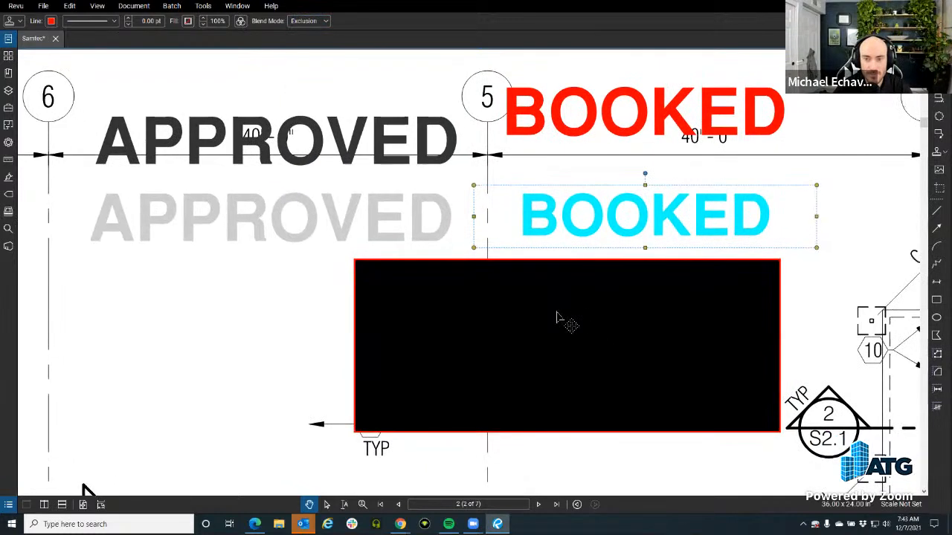
click(399, 227)
click(307, 21)
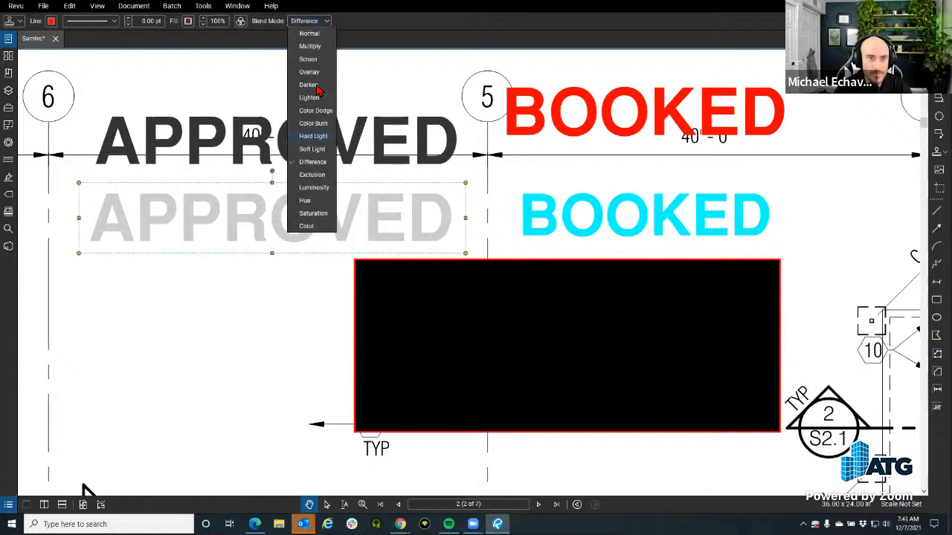
click(312, 175)
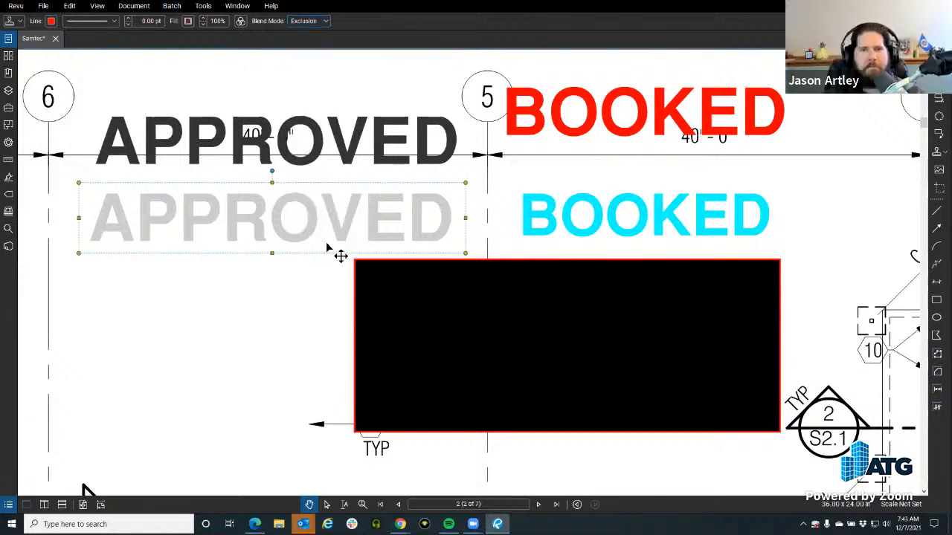
Set the lower APPROVED and BOOKED stamps to Luminosity, moving BOOKED up under its counterpart and APPROVED right across grid line 5.
click(324, 22)
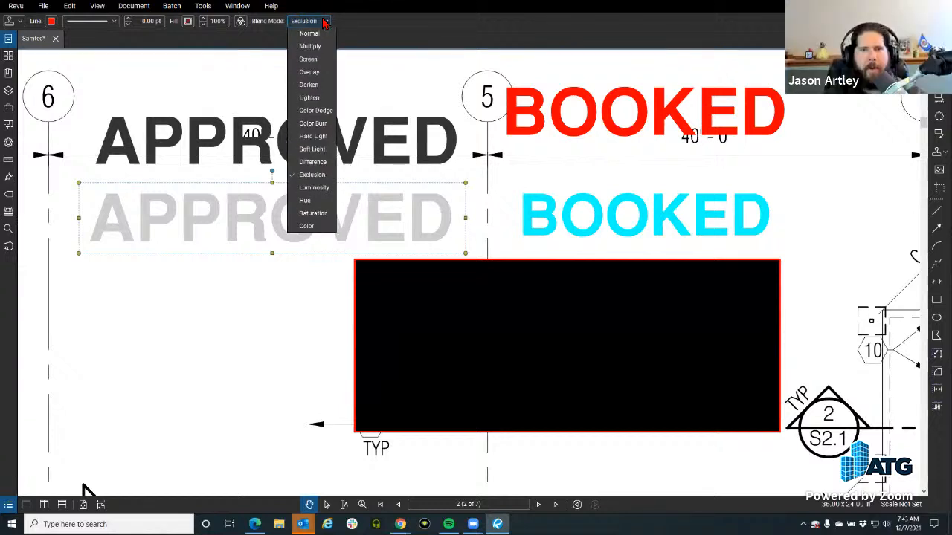
click(323, 189)
click(571, 215)
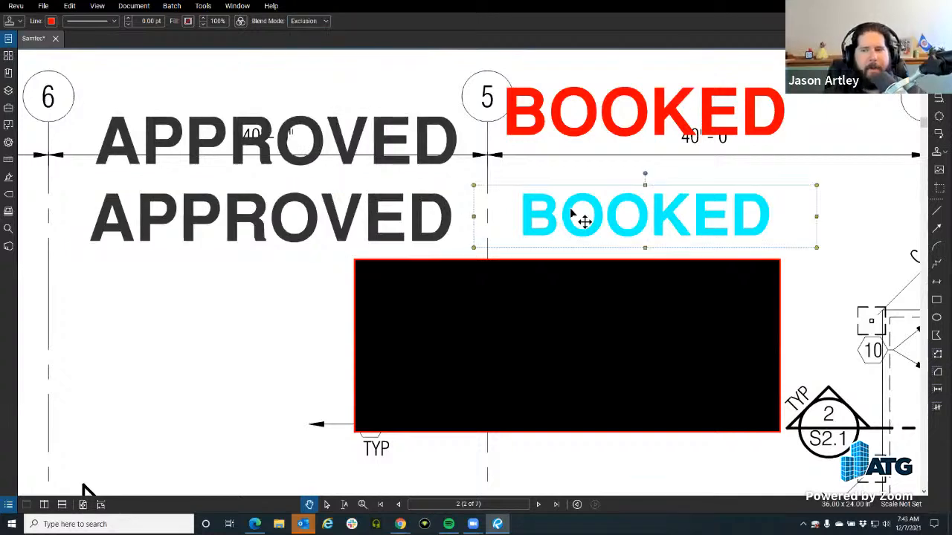
click(321, 21)
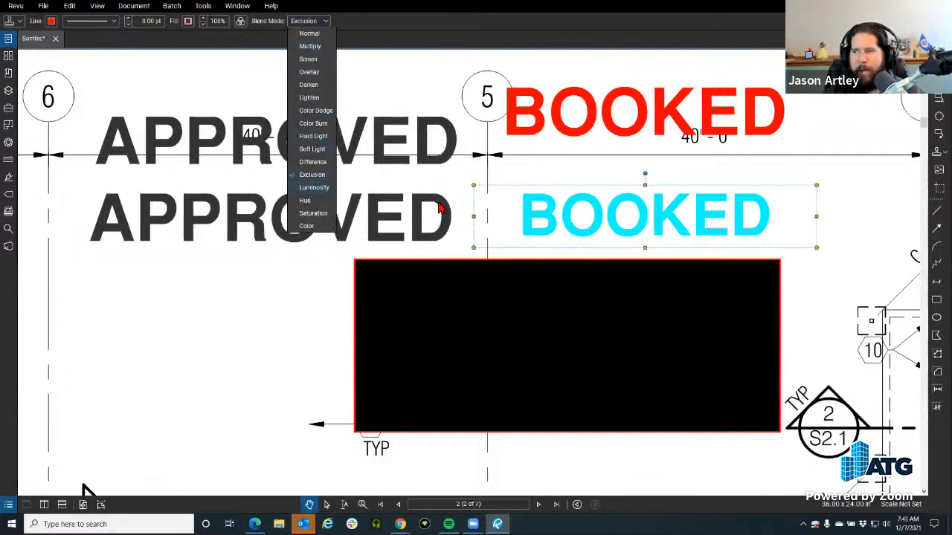
click(314, 187)
drag(578, 215, 586, 169)
drag(426, 222, 462, 222)
mouse_move(558, 179)
mouse_down()
mouse_move(640, 178)
mouse_move(576, 182)
mouse_up()
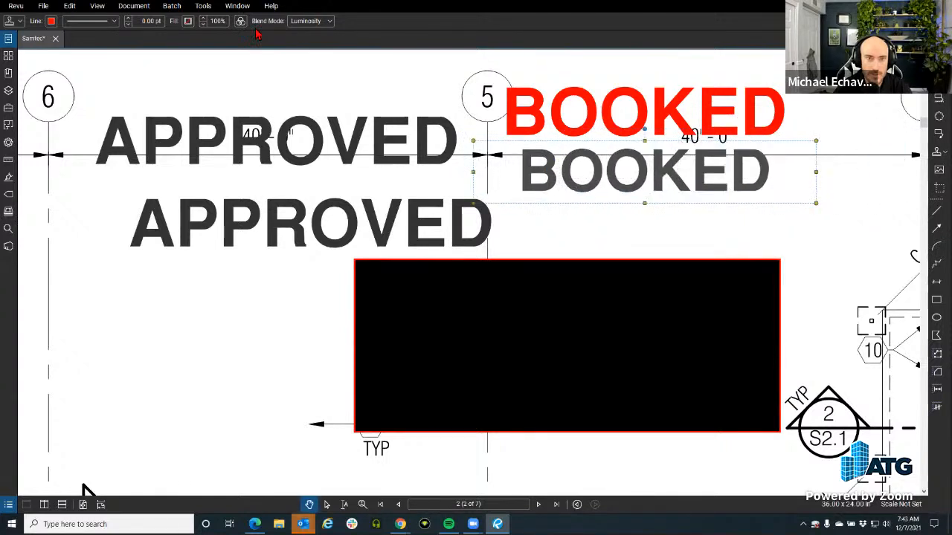
Switch the lower BOOKED stamp's blend mode to Normal for comparison and return it to Luminosity.
click(324, 22)
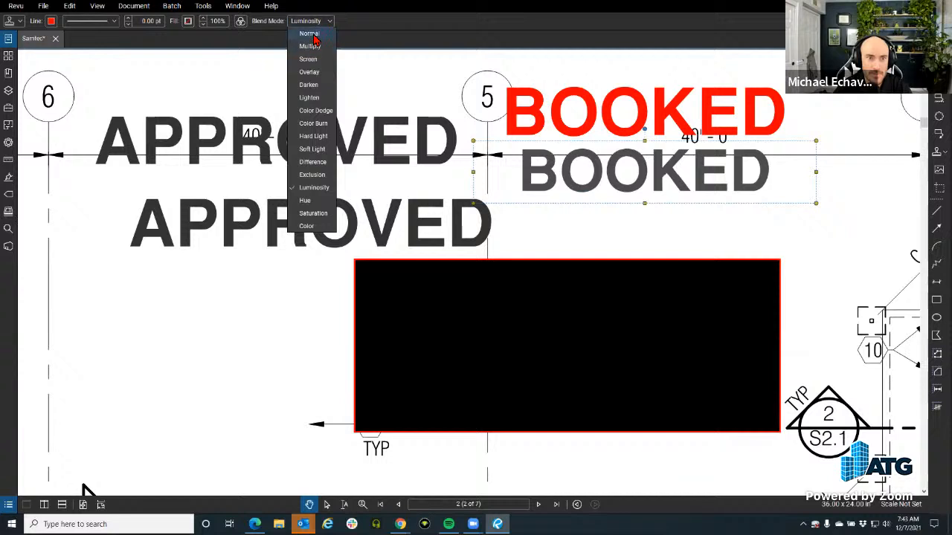
click(310, 33)
click(310, 23)
click(314, 188)
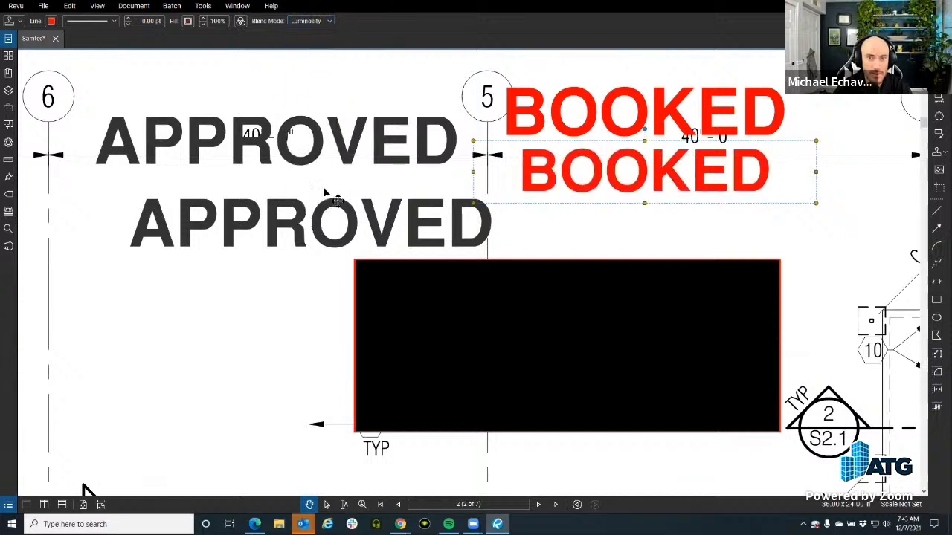
Set the lower BOOKED stamp's blend mode to Hue and move it over the black rectangle.
click(312, 25)
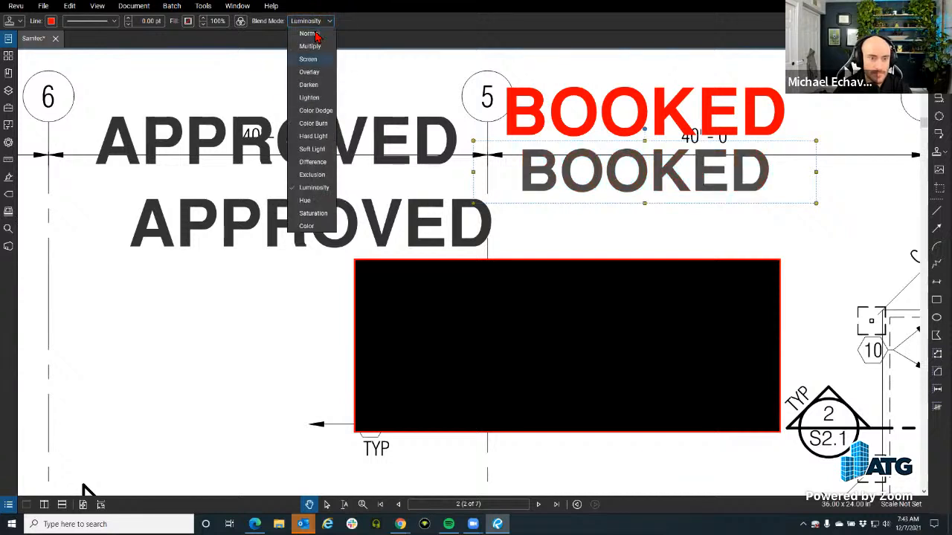
click(317, 202)
mouse_move(561, 185)
mouse_down()
mouse_move(519, 180)
mouse_move(478, 310)
mouse_move(723, 325)
mouse_move(544, 330)
mouse_up()
scroll(533, 318, down, 1)
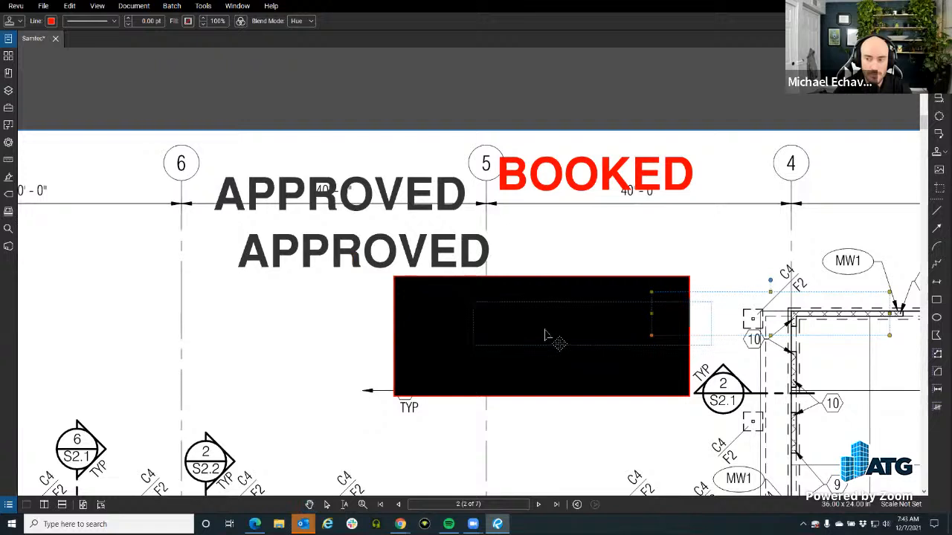
scroll(544, 329, up, 1)
Set the lower APPROVED stamp's blend mode to Hue and move it directly beneath the upper APPROVED stamp.
click(406, 253)
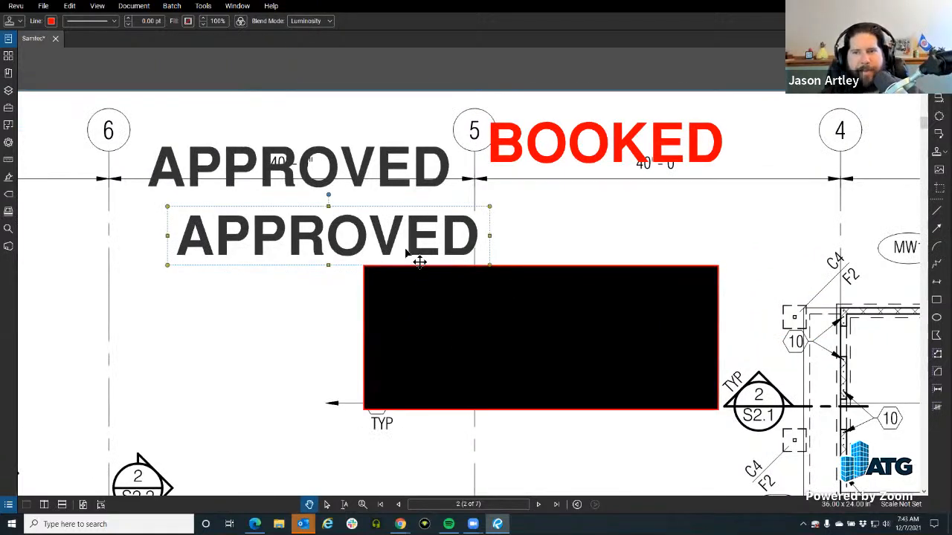
click(305, 21)
click(308, 186)
drag(359, 240, 334, 219)
Set the lower APPROVED stamp's blend mode to Saturation, test it across the black rectangle's upper-left border, and deselect it.
click(307, 21)
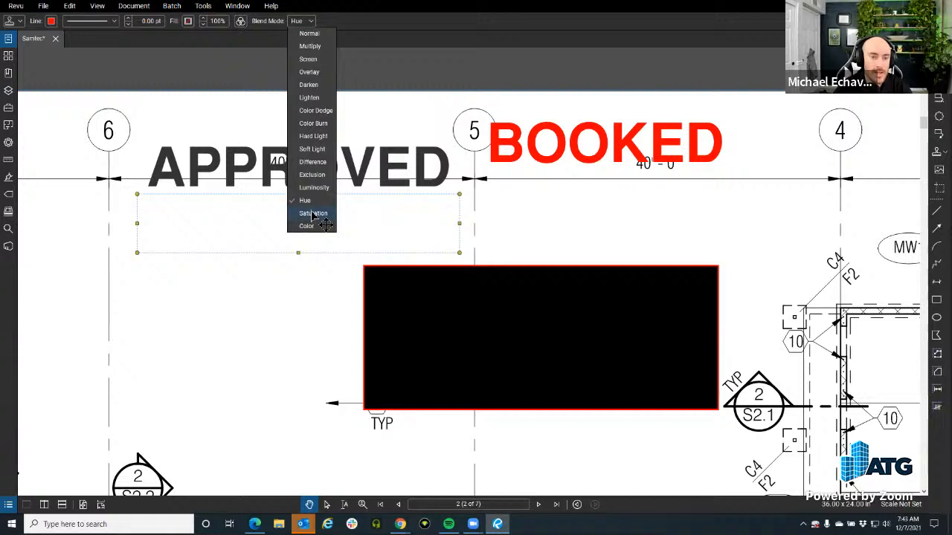
click(312, 213)
drag(311, 213, 345, 274)
scroll(345, 274, up, 3)
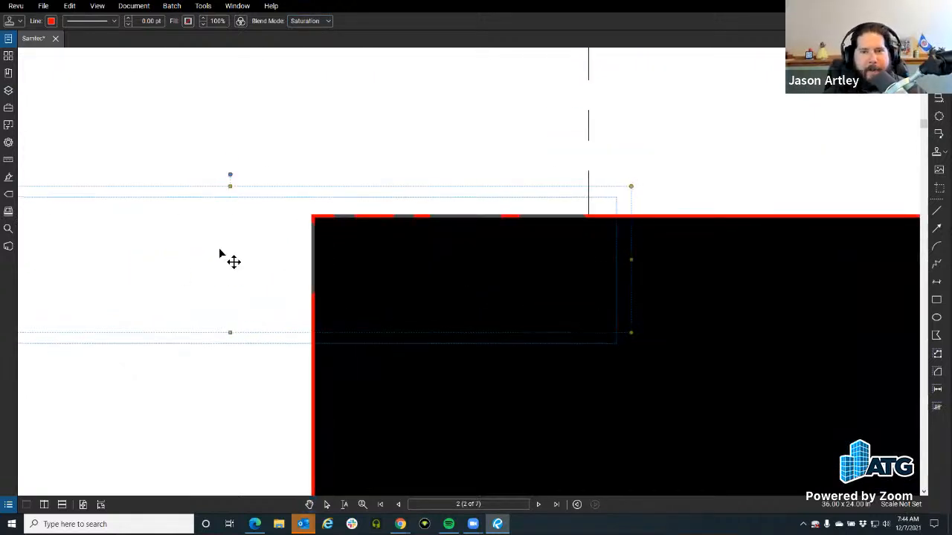
mouse_move(204, 236)
mouse_down()
mouse_move(215, 231)
mouse_move(204, 231)
mouse_up()
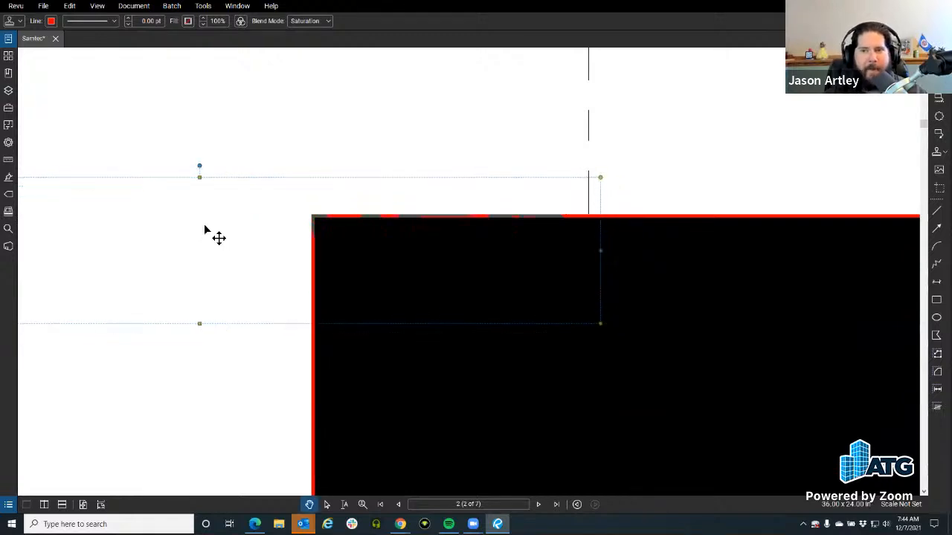
drag(346, 221, 225, 253)
scroll(229, 249, down, 5)
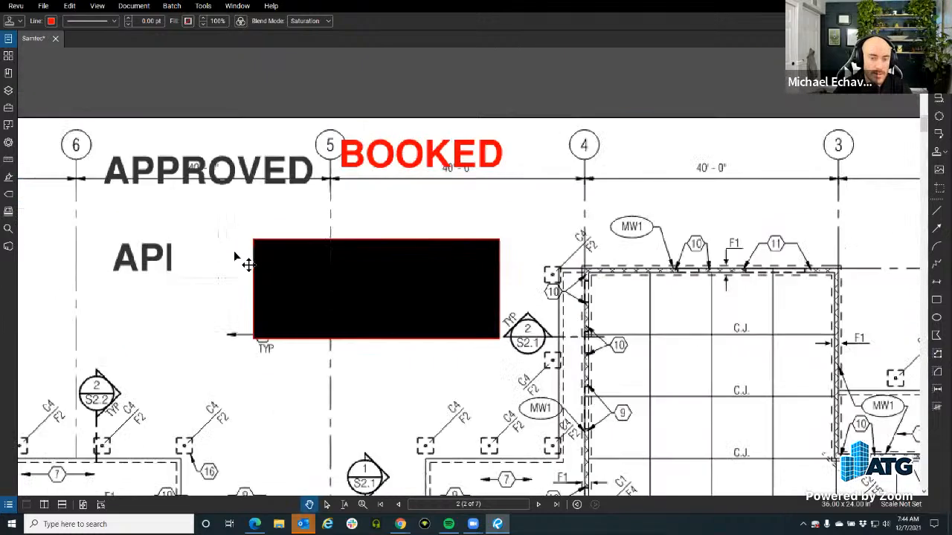
scroll(238, 258, up, 3)
click(503, 202)
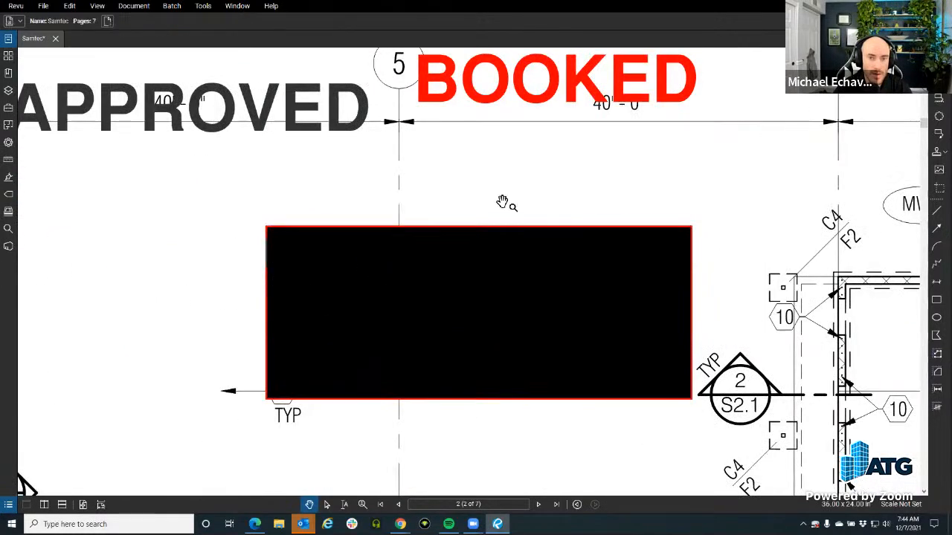
scroll(482, 216, down, 3)
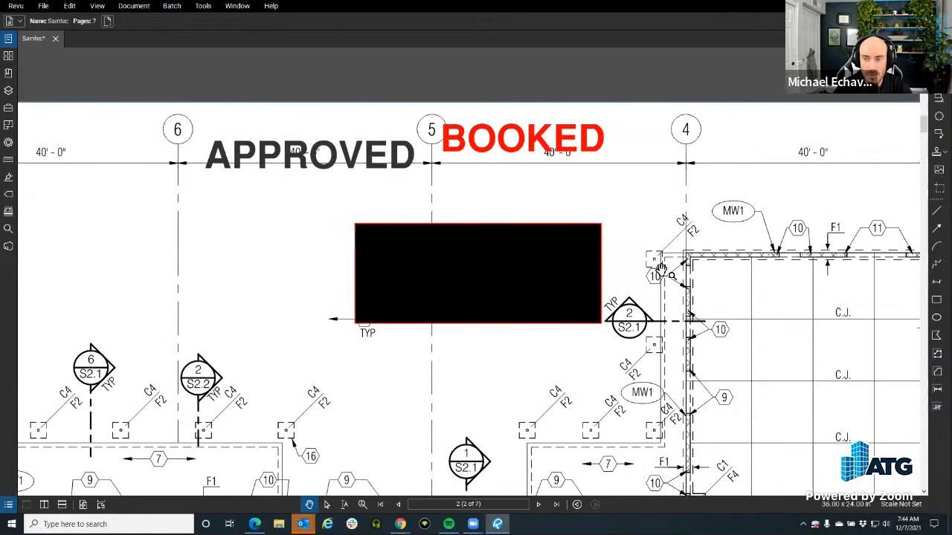
Select the two stamps overlapping the black rectangle together and move them into the blank area just above it.
click(773, 237)
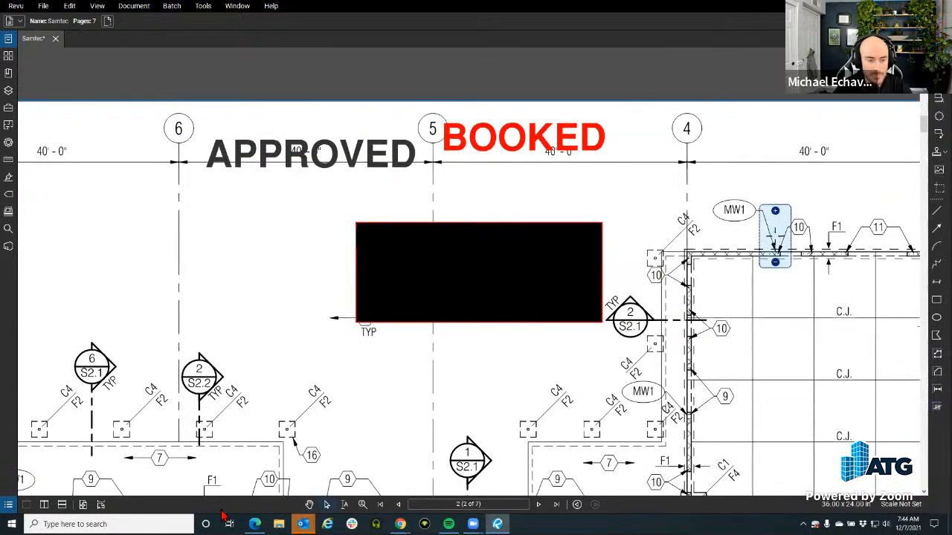
click(327, 505)
drag(407, 194, 899, 457)
scroll(531, 275, up, 2)
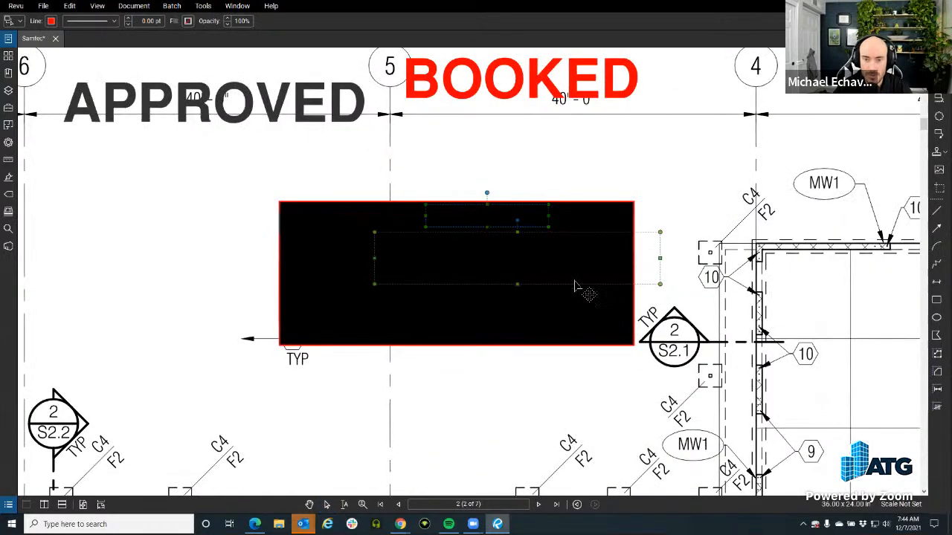
drag(580, 287, 646, 189)
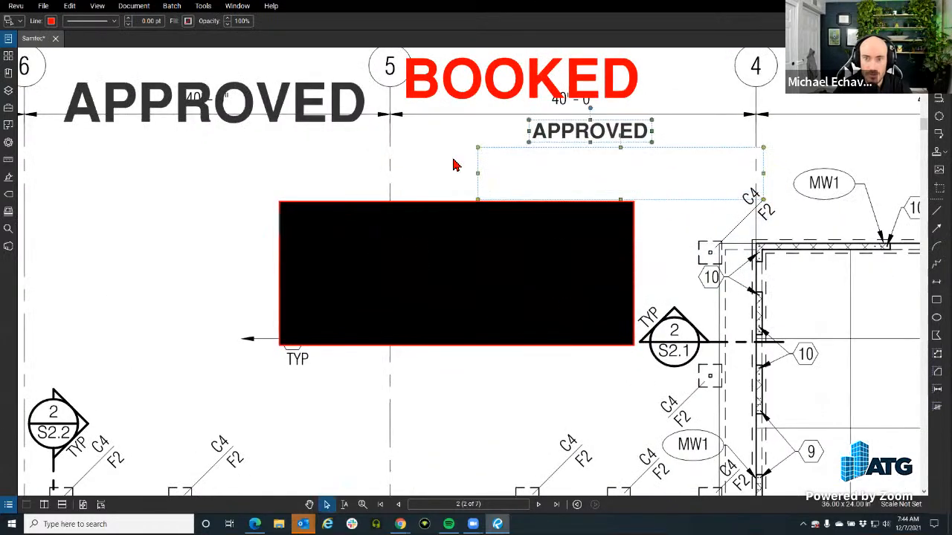
Set the lower BOOKED stamp's blend mode to Saturation and move it to the left across grid line 5, above the black rectangle.
click(494, 164)
click(311, 21)
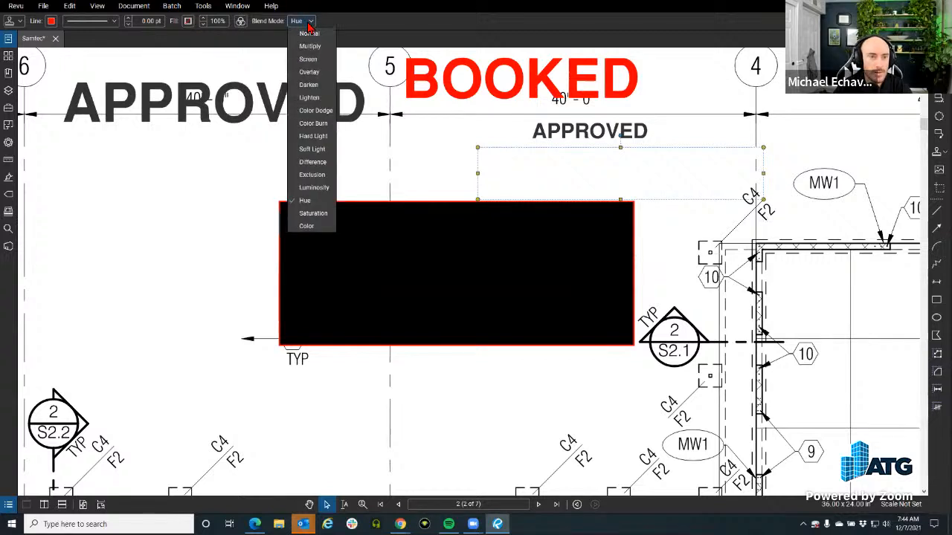
click(332, 214)
drag(529, 175, 425, 183)
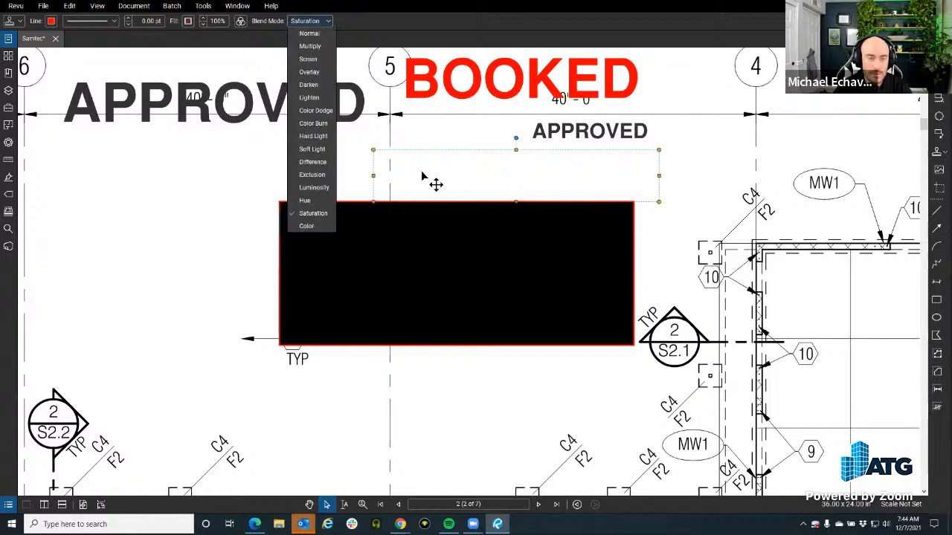
Set the lower BOOKED stamp's blend mode to Color and move it over the small APPROVED stamp to inspect the overlap up close.
click(307, 226)
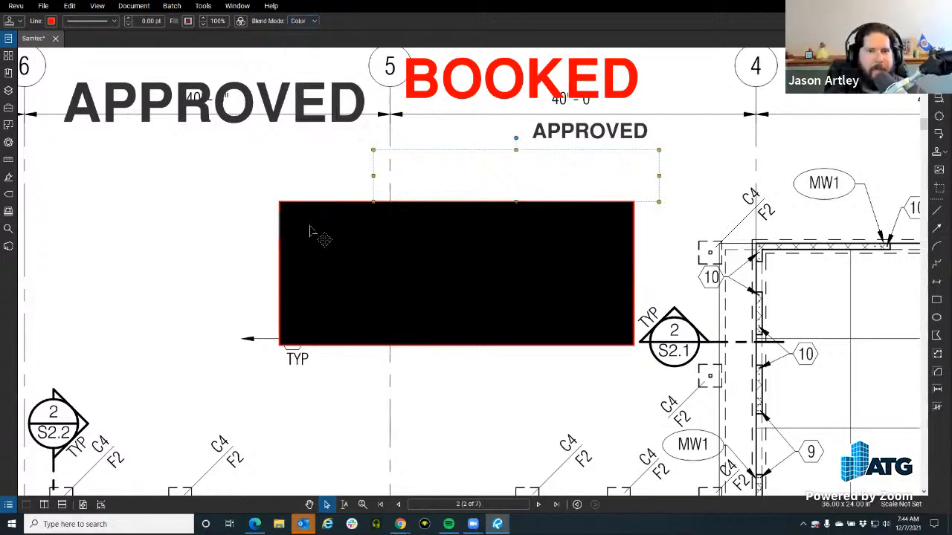
drag(424, 170, 501, 156)
scroll(526, 165, up, 2)
scroll(531, 171, down, 2)
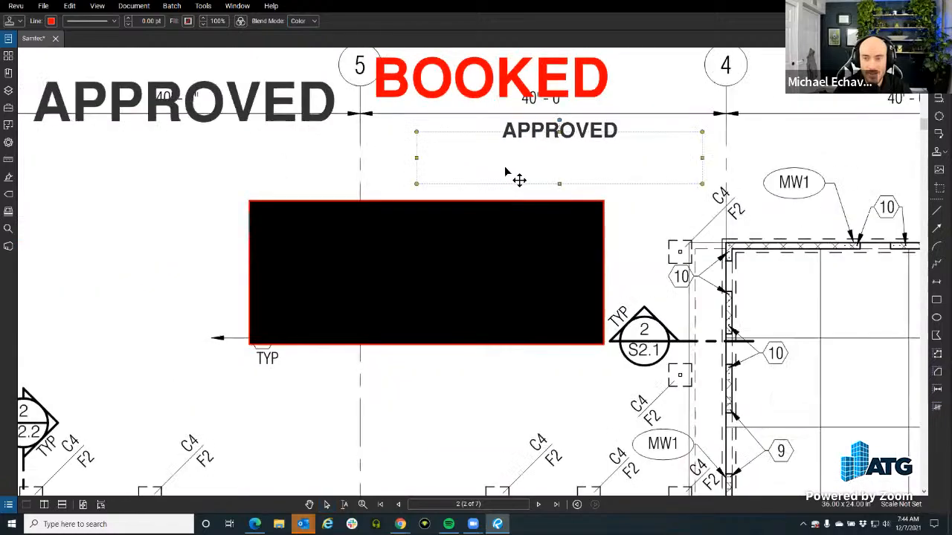
drag(614, 139, 735, 111)
scroll(725, 115, up, 4)
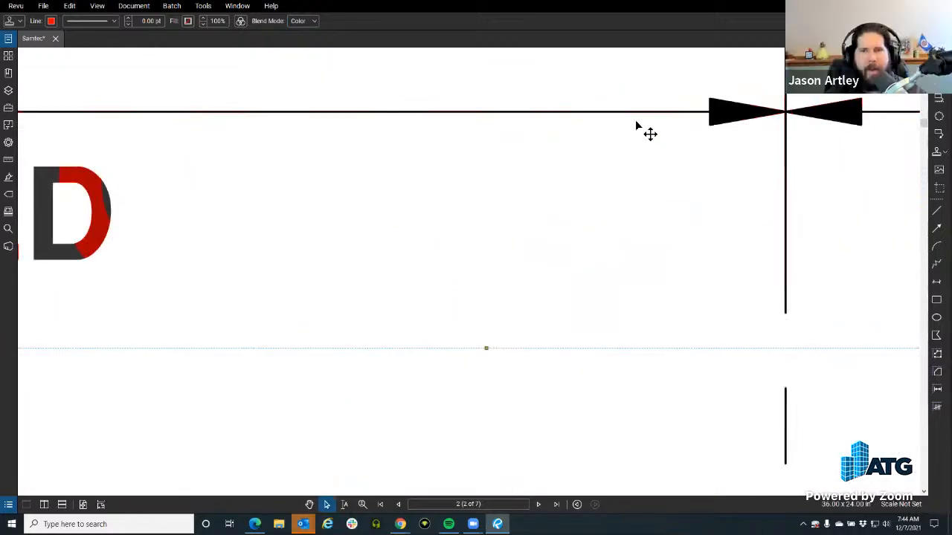
scroll(630, 132, down, 2)
drag(510, 181, 569, 159)
scroll(328, 199, down, 3)
scroll(654, 174, down, 1)
drag(657, 171, 825, 156)
Move the large lower APPROVED stamp across grid line 6 beneath the upper APPROVED stamp and set its blend mode to Color.
click(394, 206)
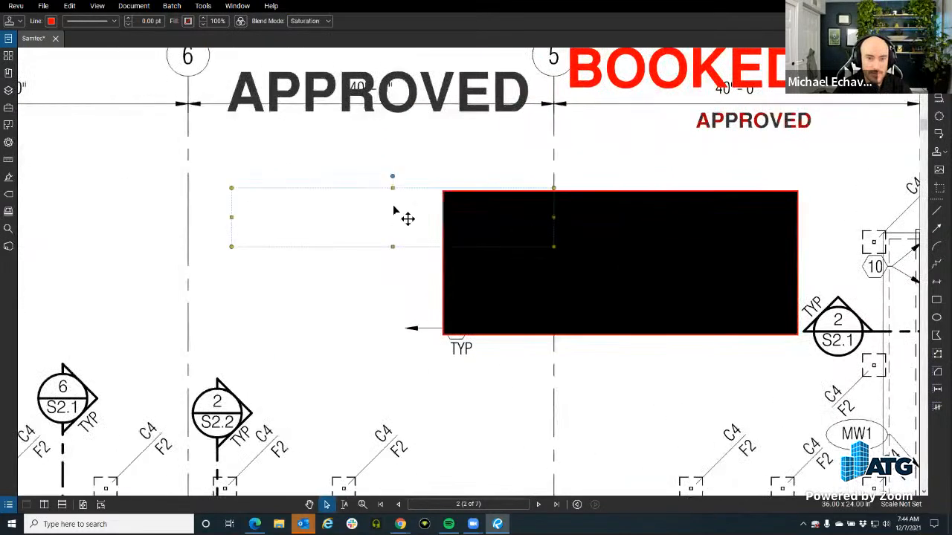
drag(400, 205, 343, 198)
click(309, 21)
click(320, 225)
Change the large lower APPROVED stamp's blend mode to Lighten.
click(303, 21)
scroll(305, 147, up, 1)
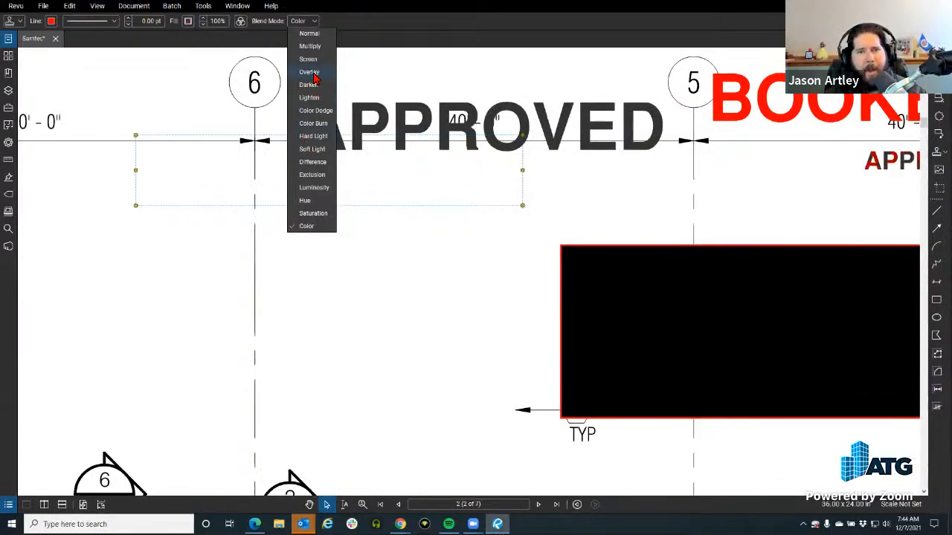
click(309, 98)
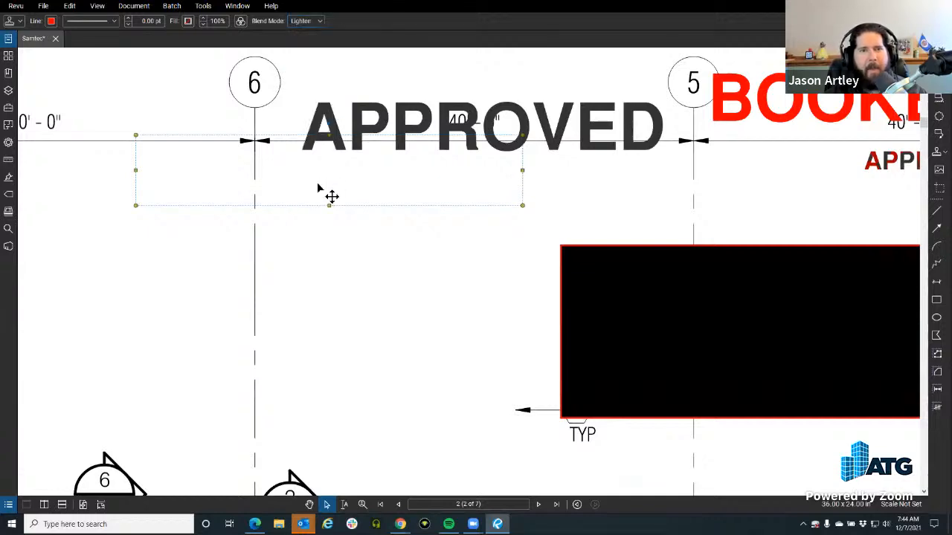
Set the lower BOOKED stamp's blend mode to Lighten, move it over the dimension arrowheads at grid line 5, and inspect them up close.
click(887, 177)
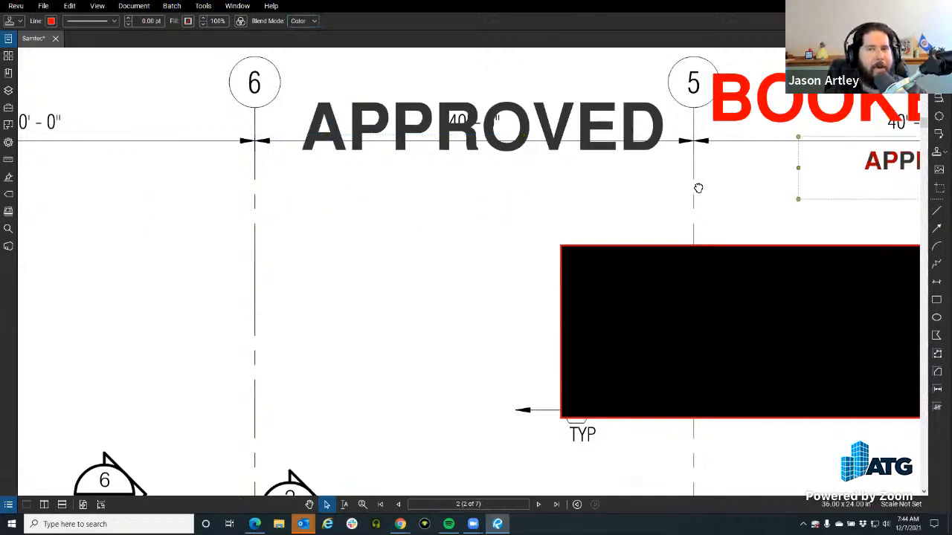
drag(887, 177, 539, 215)
click(300, 22)
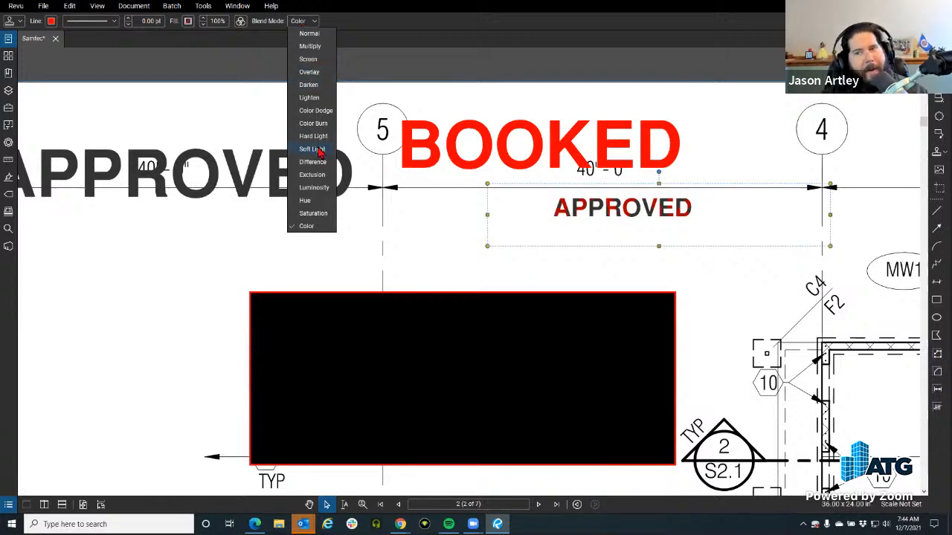
click(319, 99)
drag(531, 233, 388, 210)
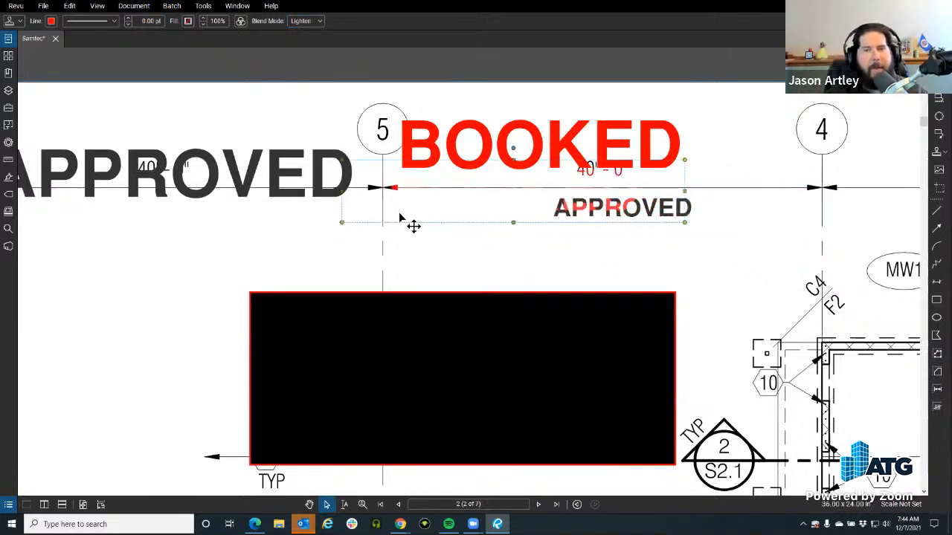
scroll(384, 200, up, 5)
scroll(372, 200, up, 3)
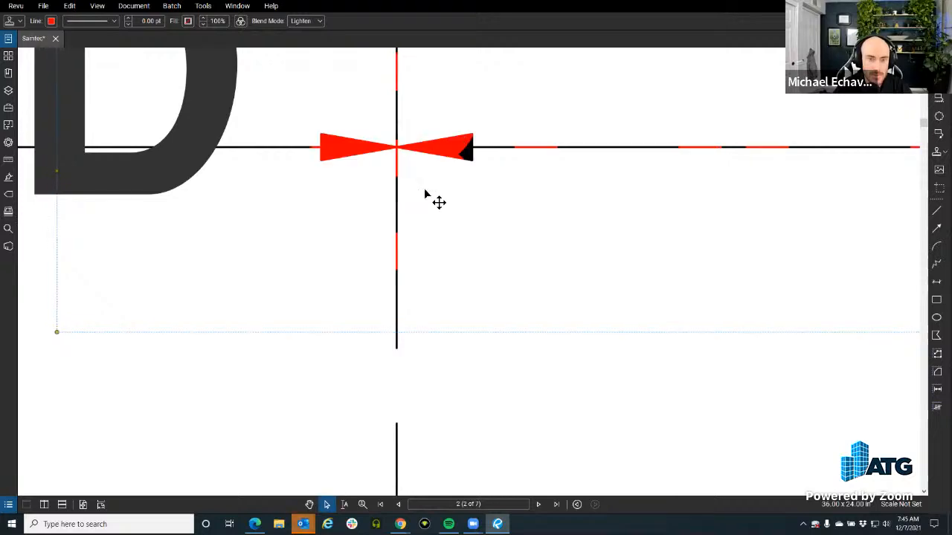
scroll(421, 196, down, 5)
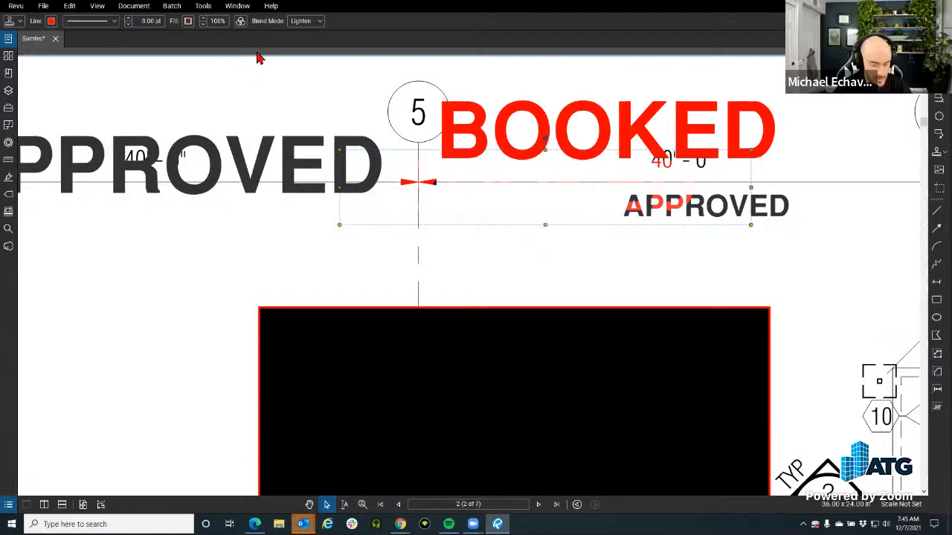
click(203, 6)
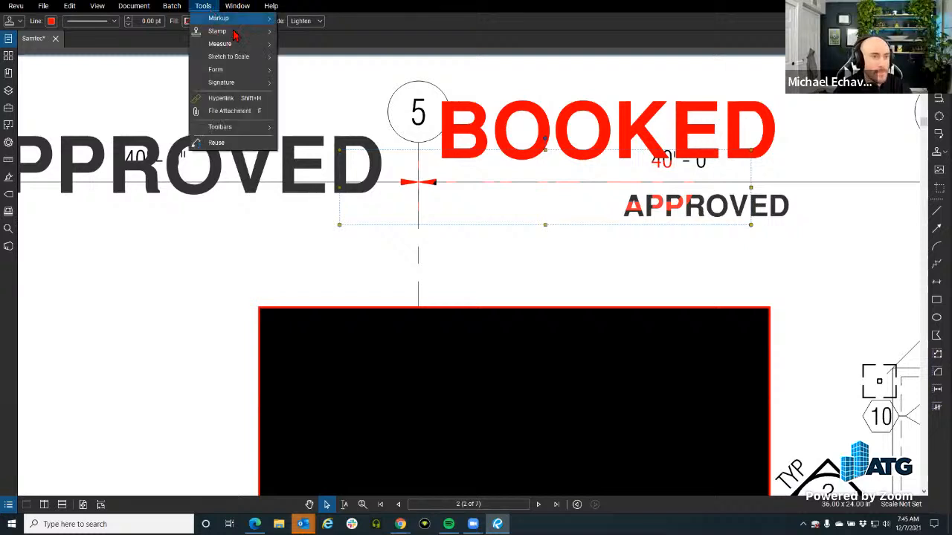
mouse_move(236, 28)
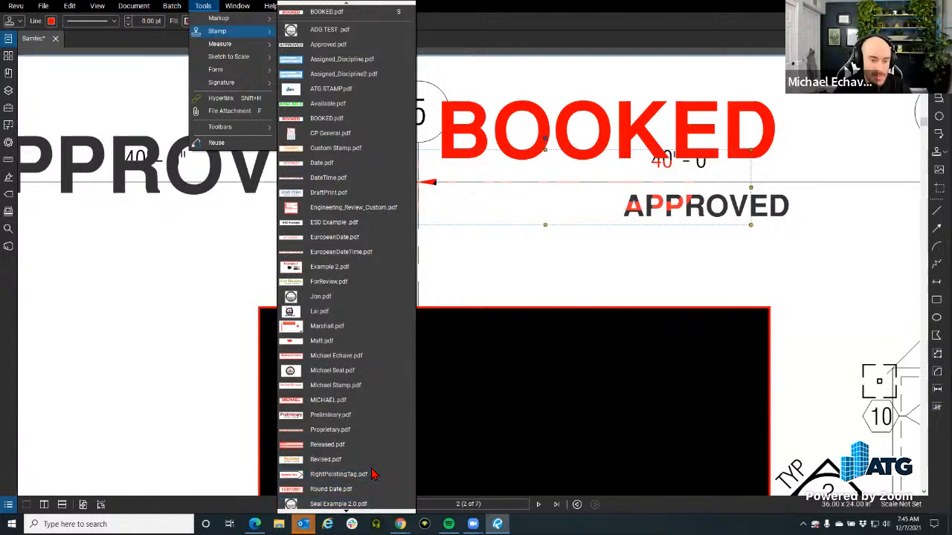
scroll(372, 474, down, 5)
scroll(371, 475, down, 4)
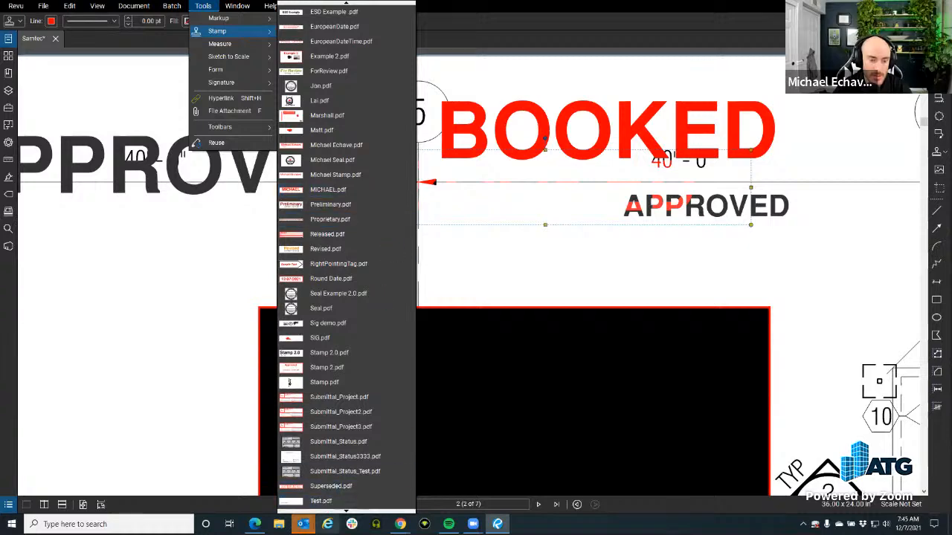
click(328, 527)
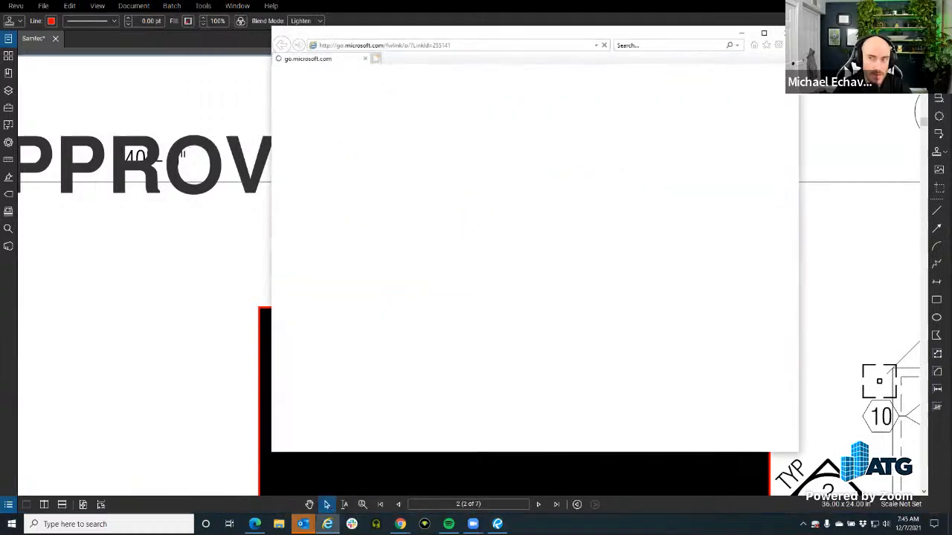
click(780, 33)
click(205, 8)
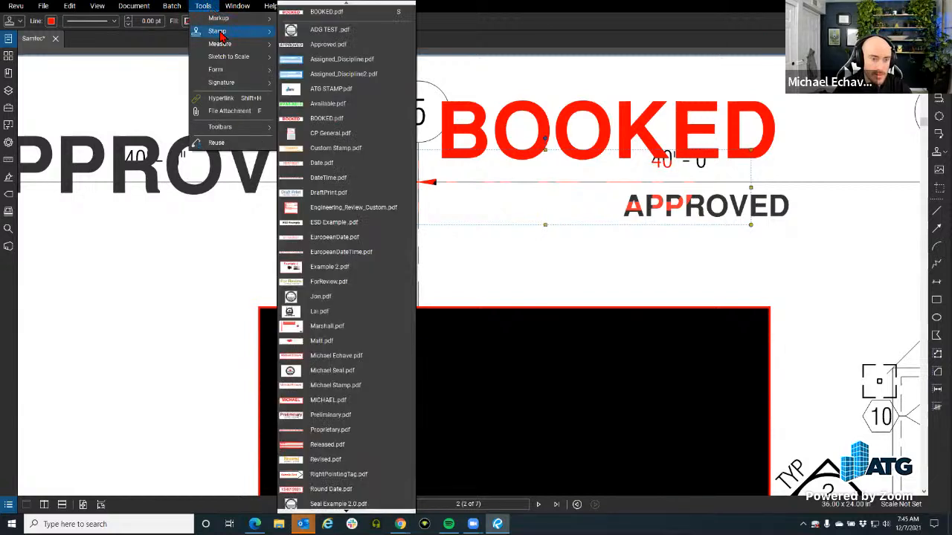
mouse_move(332, 512)
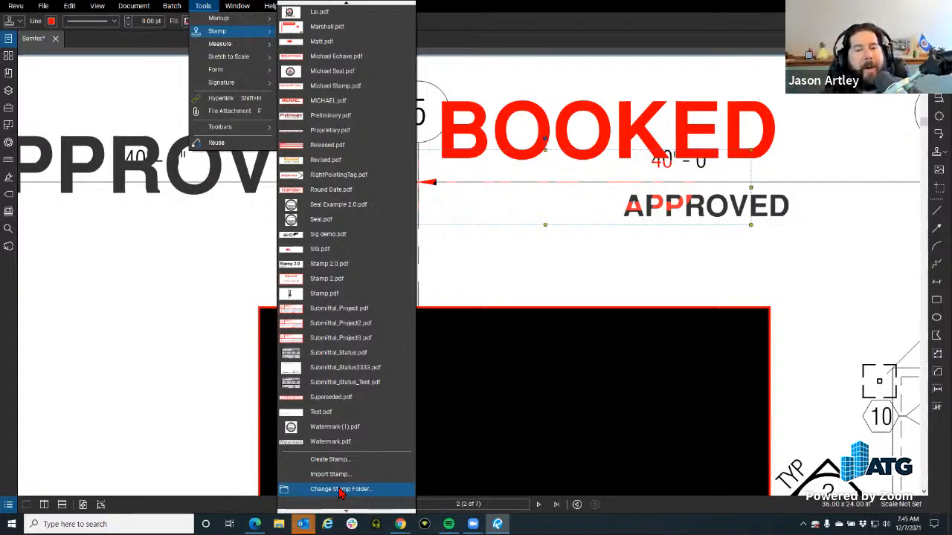
click(338, 493)
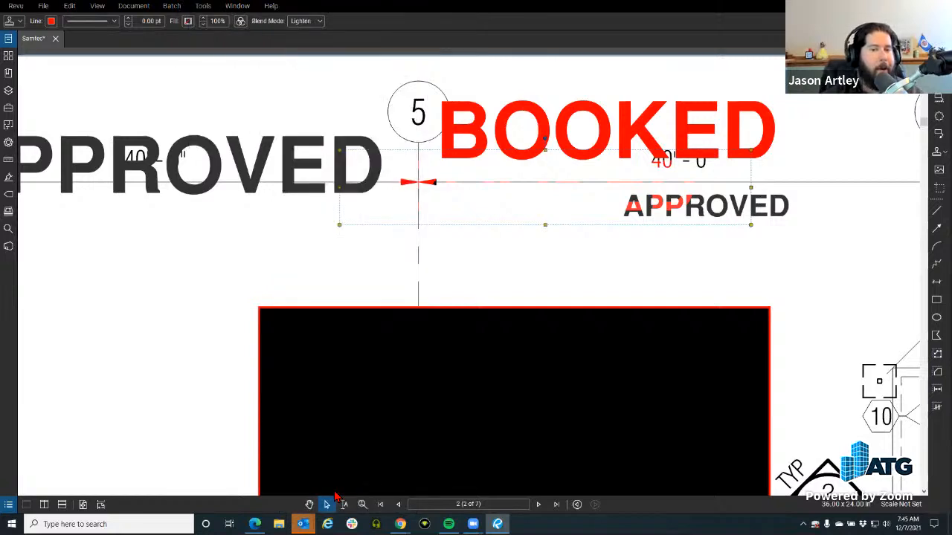
Start creating a new stamp and move its settings dialog toward the upper APPROVED stamp.
click(203, 6)
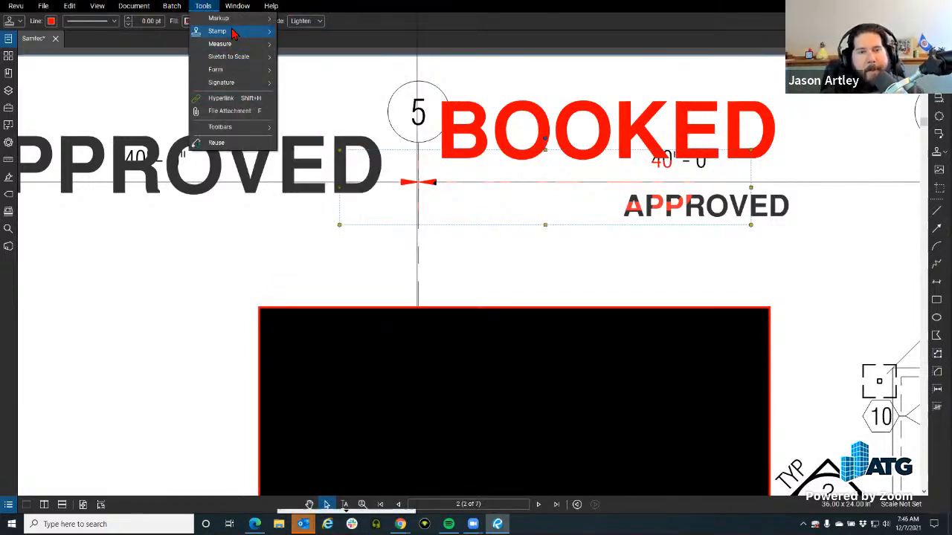
mouse_move(217, 31)
mouse_move(372, 513)
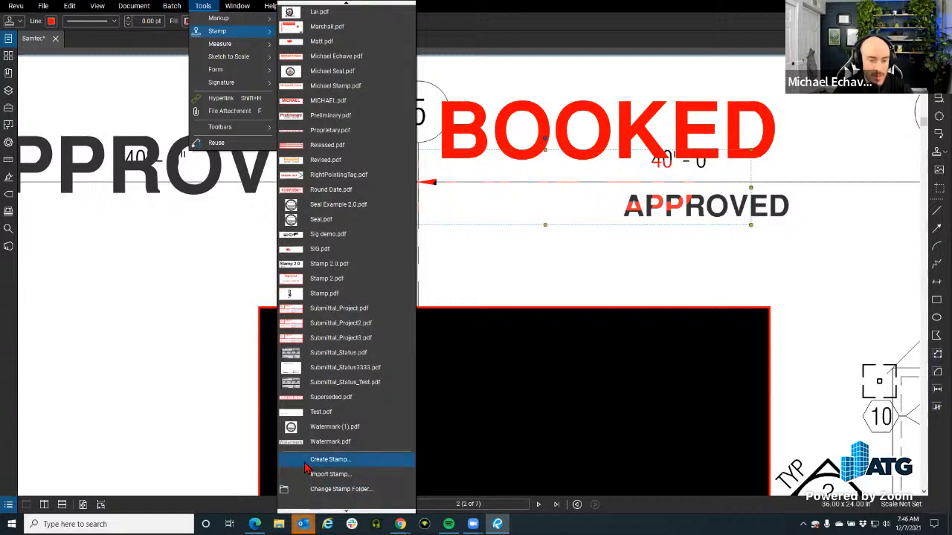
click(336, 464)
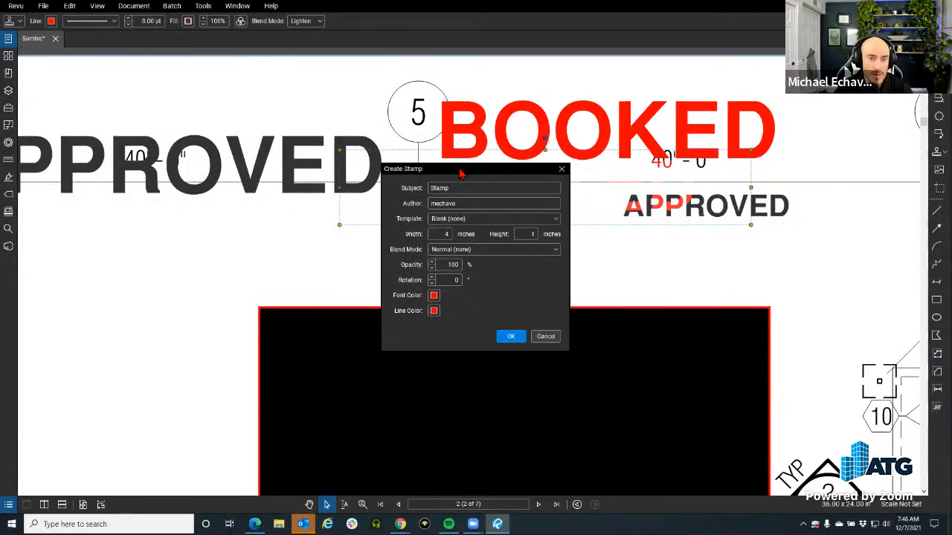
drag(459, 173, 350, 89)
Review the new stamp's subject and author, and set its template to Text with Rounded Border.
double_click(321, 107)
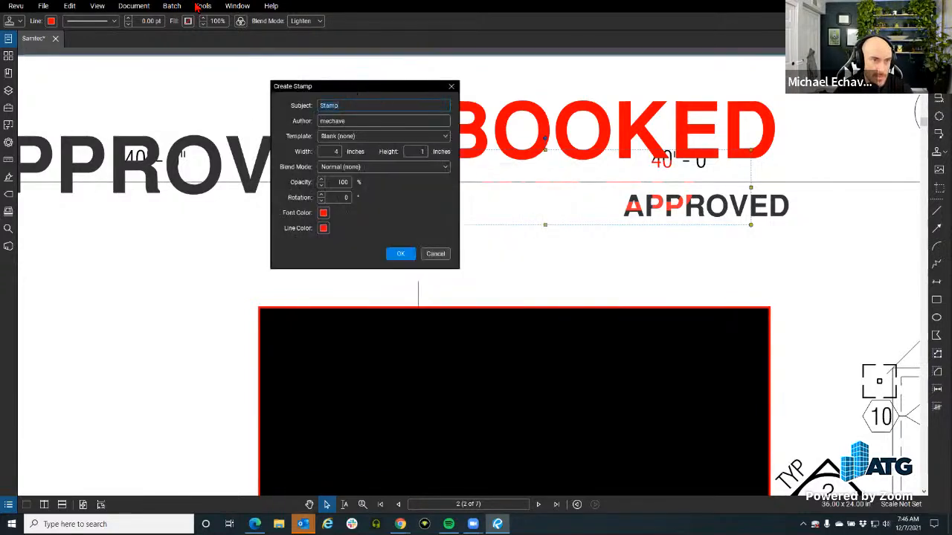
double_click(374, 121)
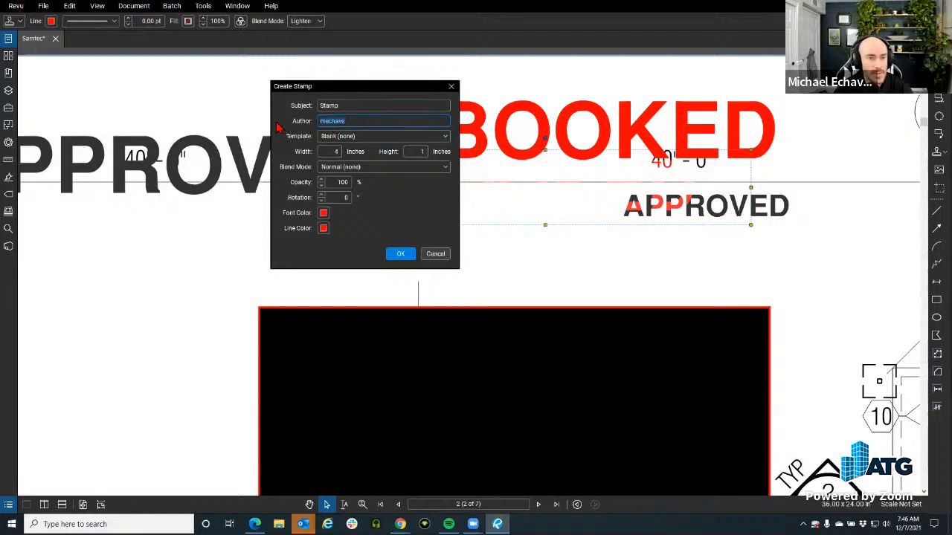
click(375, 122)
double_click(375, 122)
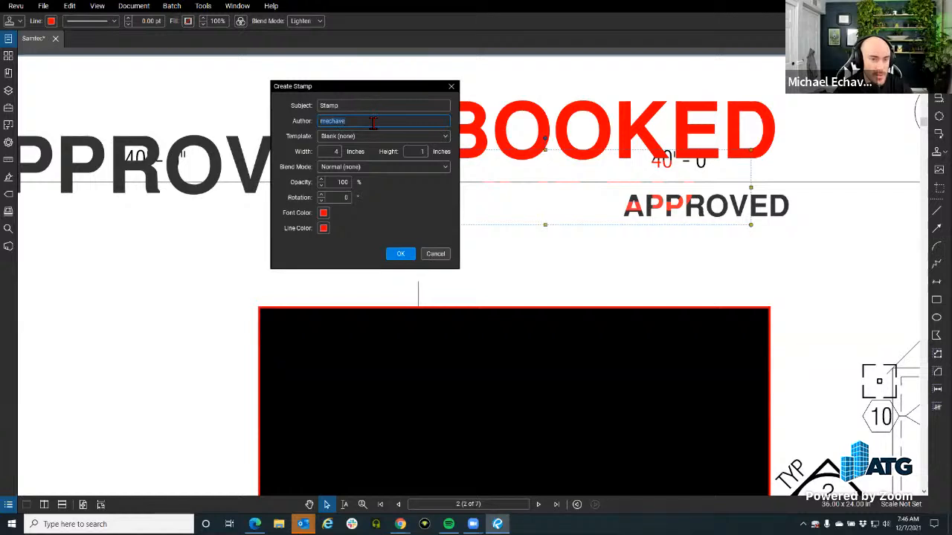
click(446, 136)
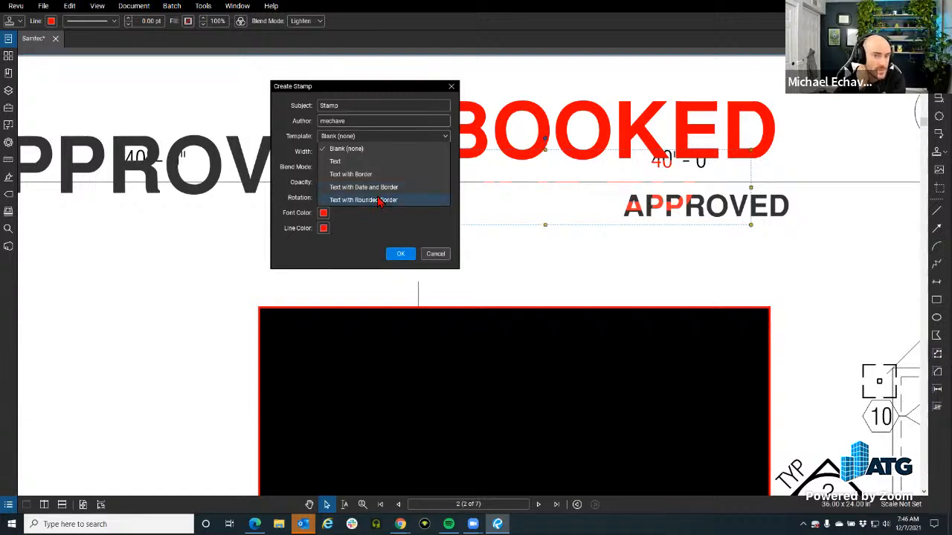
click(366, 200)
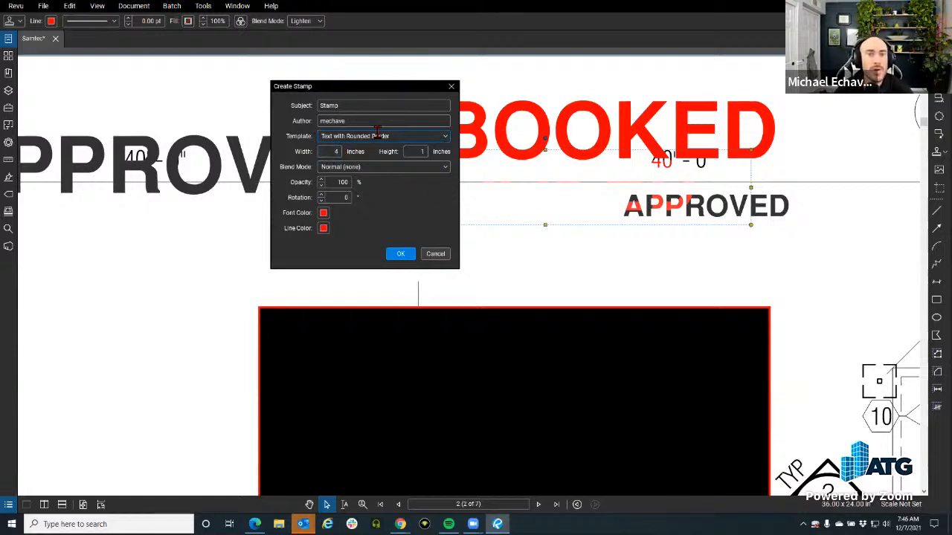
Move the Create Stamp dialog clear of the grid line 5 bubble, review the blend mode options, and keep Normal (none).
drag(351, 90, 197, 89)
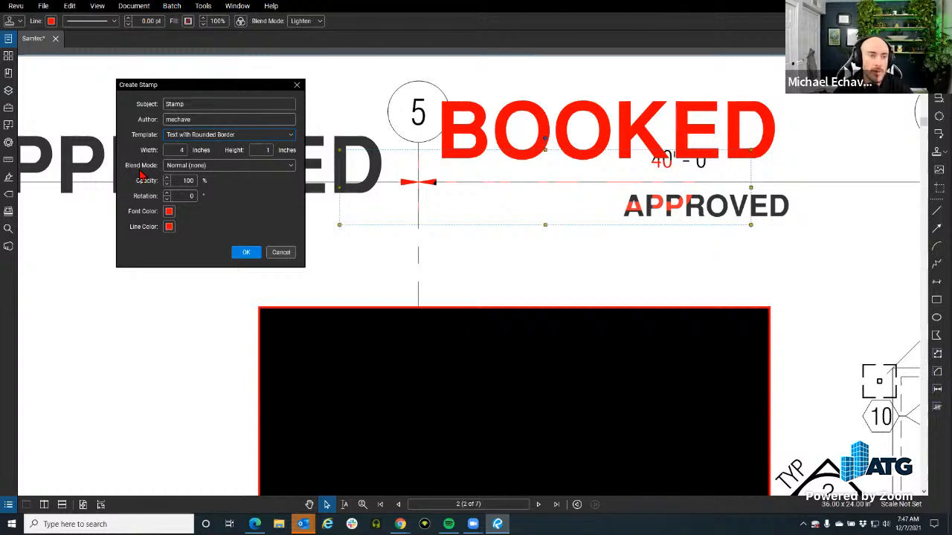
click(219, 168)
scroll(225, 215, down, 2)
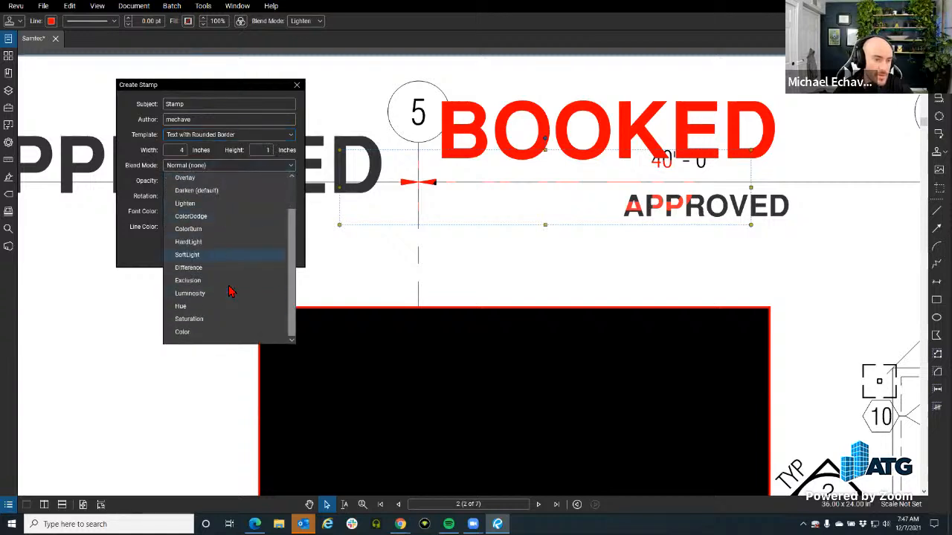
scroll(240, 180, up, 2)
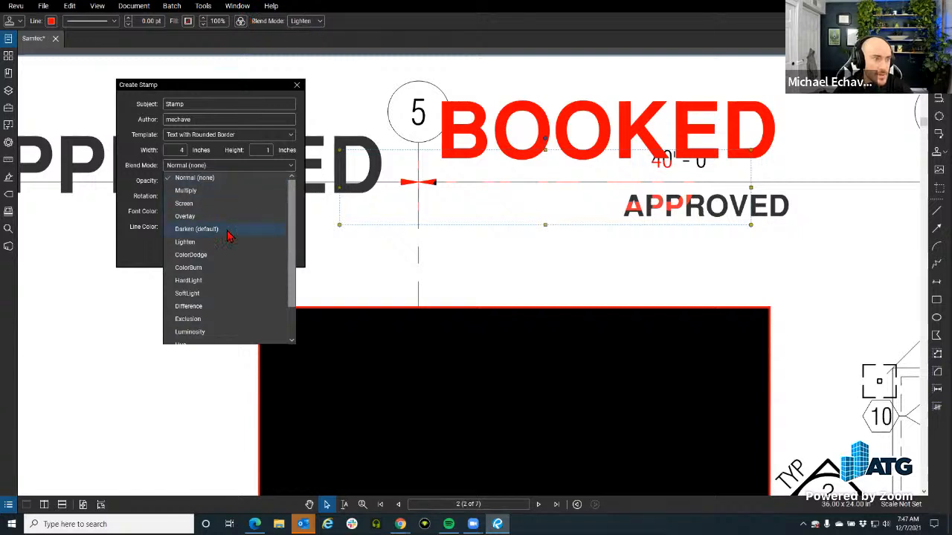
scroll(228, 205, down, 2)
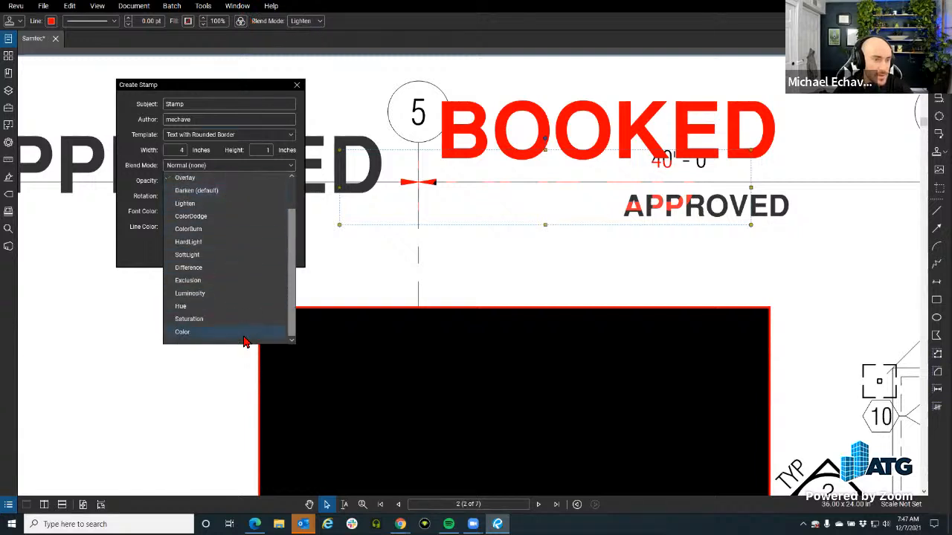
scroll(233, 216, up, 1)
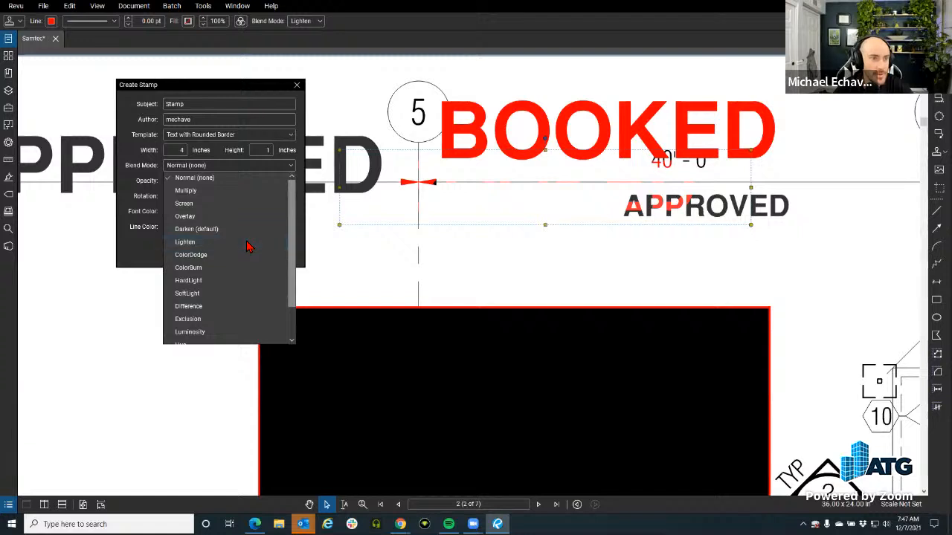
click(201, 179)
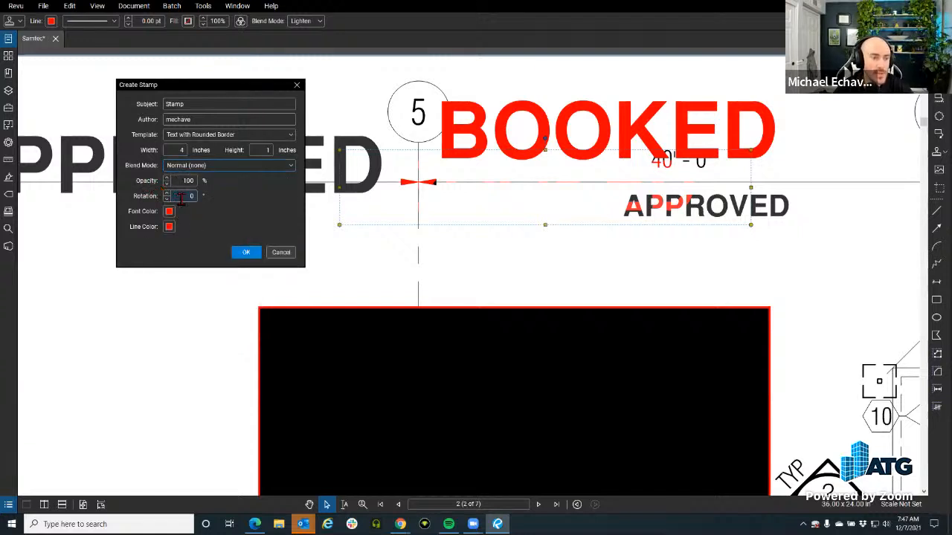
Set the new stamp's font color to black and line color to blue, and create the stamp.
click(169, 226)
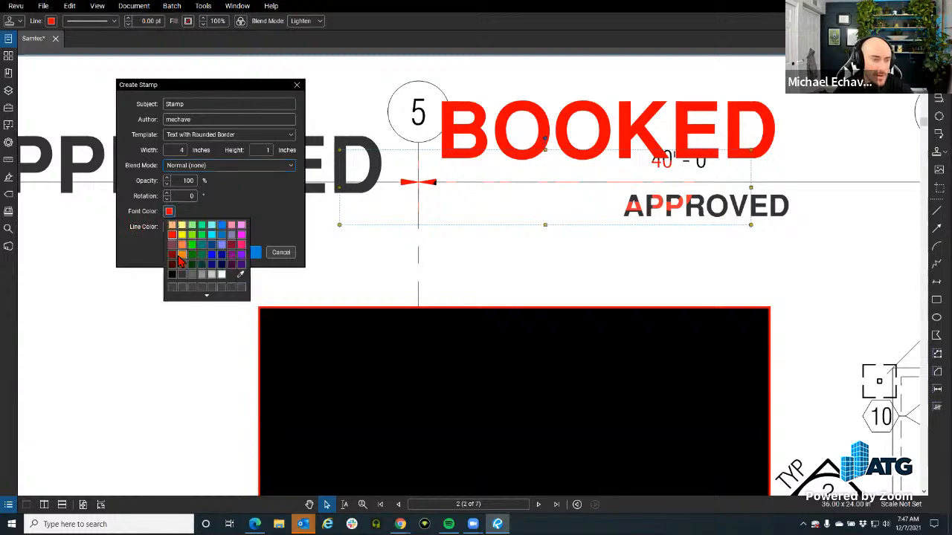
click(171, 275)
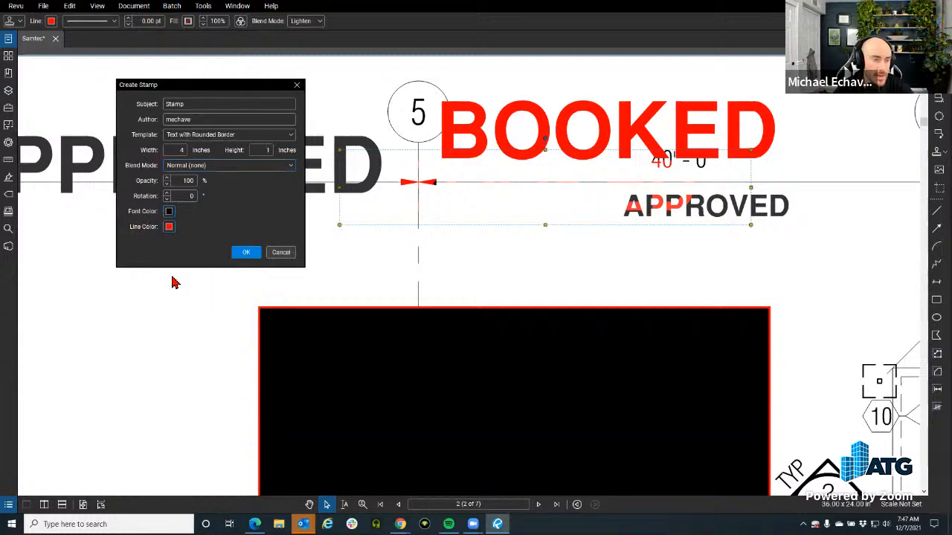
click(169, 226)
click(218, 274)
click(247, 252)
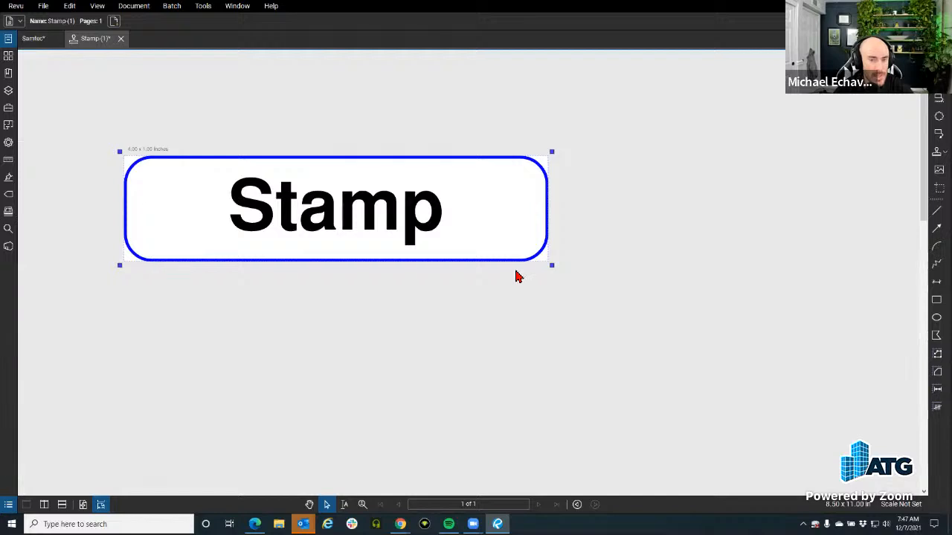
Add a text box above the stamp's upper edge and insert the dynamic two-digit year field into it.
click(354, 204)
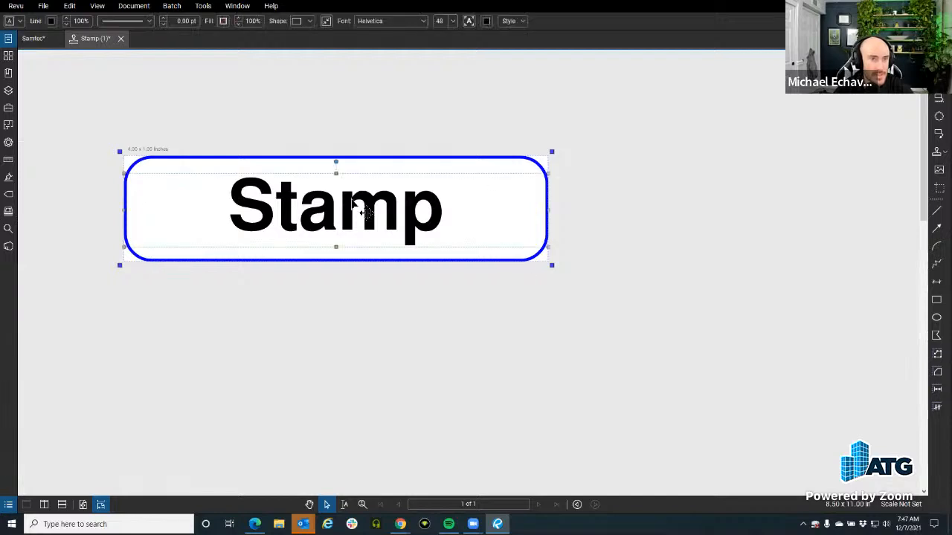
click(373, 342)
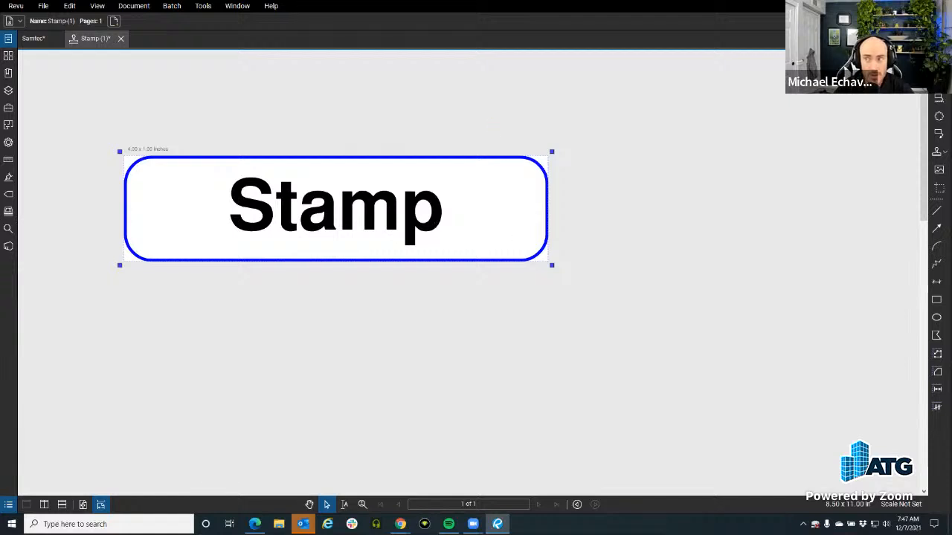
key(t)
drag(366, 103, 647, 139)
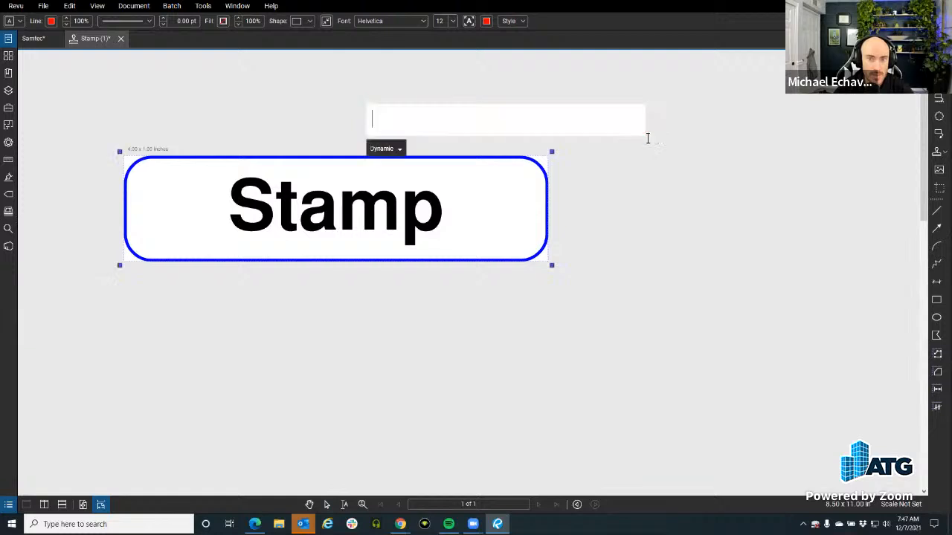
click(382, 150)
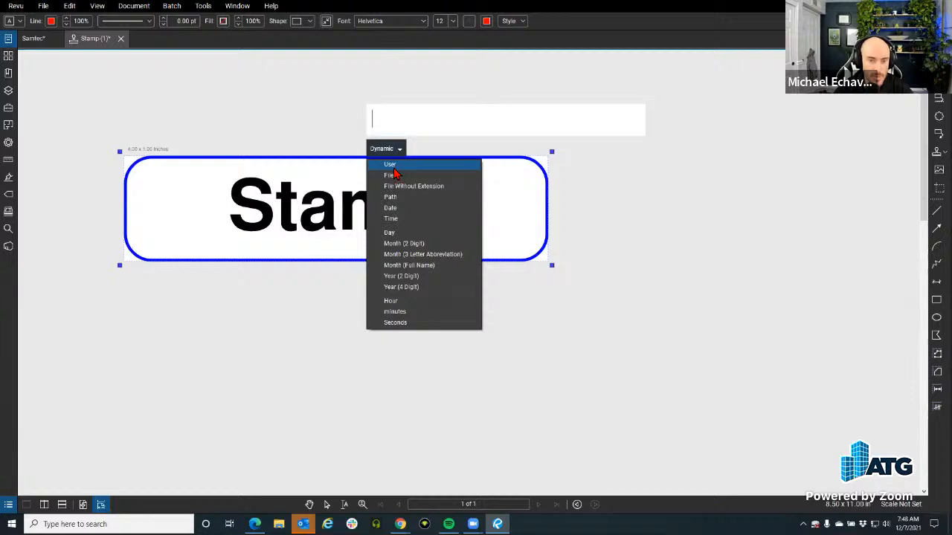
click(420, 276)
Extend the dynamic text to &[yy]/&[mm]/&[dd], adding slashes, the two-digit month and the day fields.
click(399, 146)
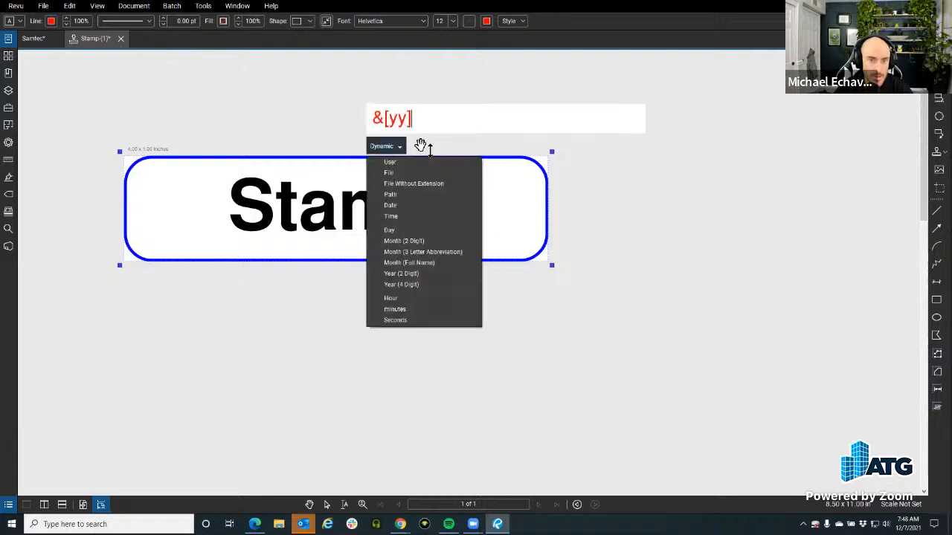
click(426, 123)
drag(412, 119, 350, 119)
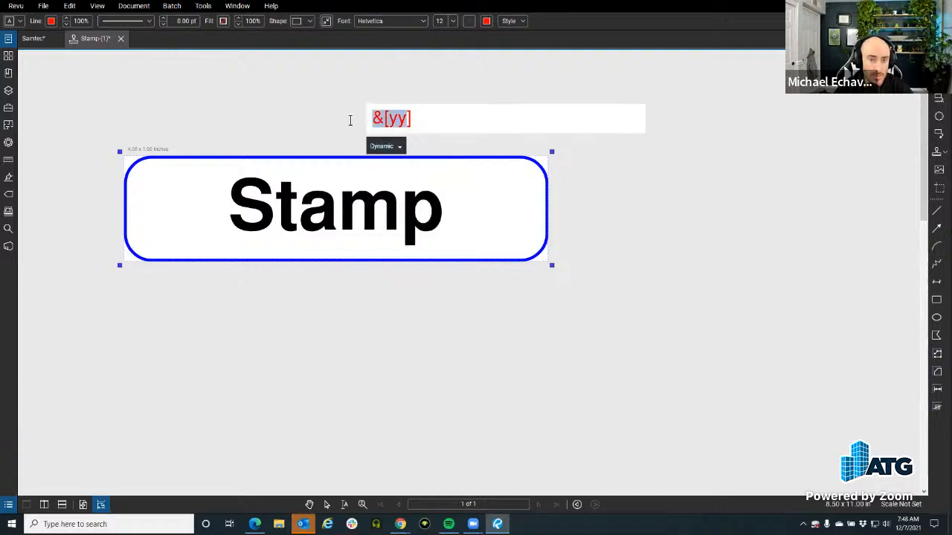
click(427, 119)
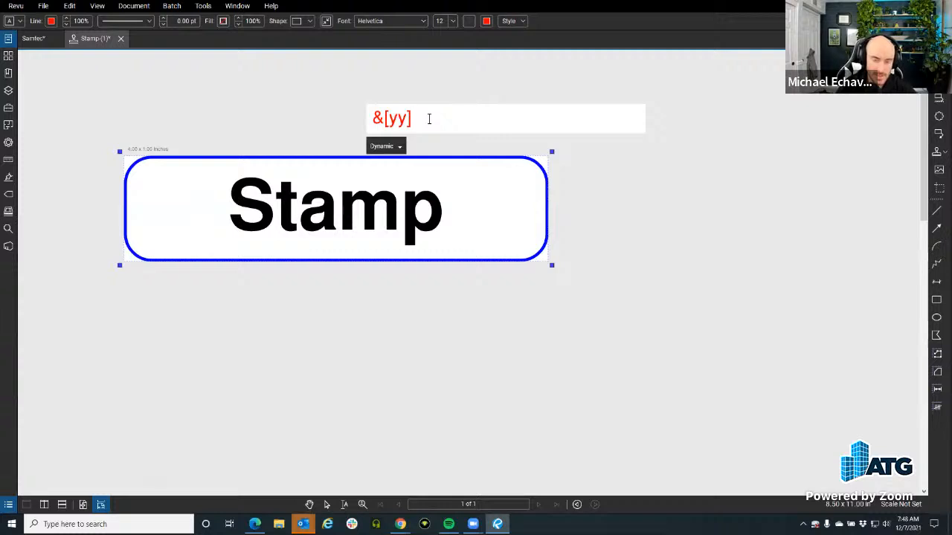
text(/)
click(399, 146)
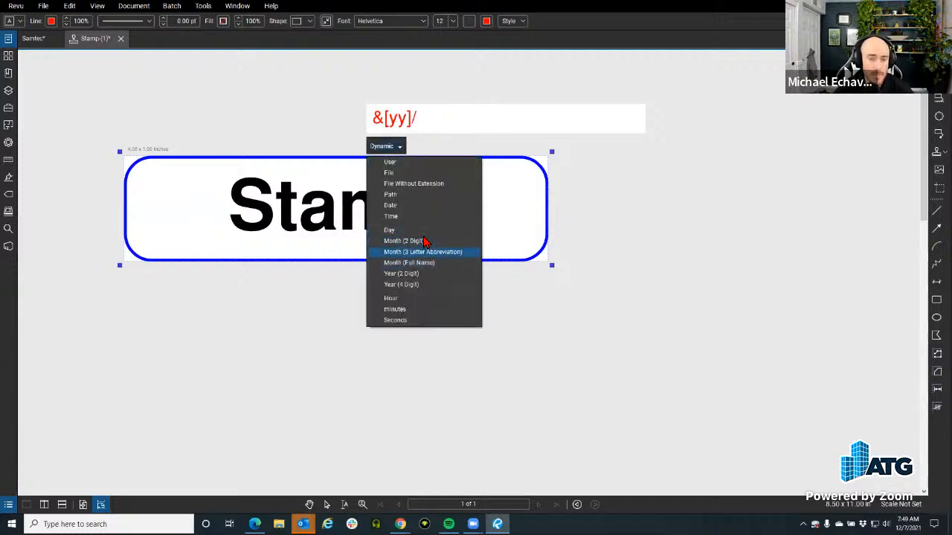
click(423, 241)
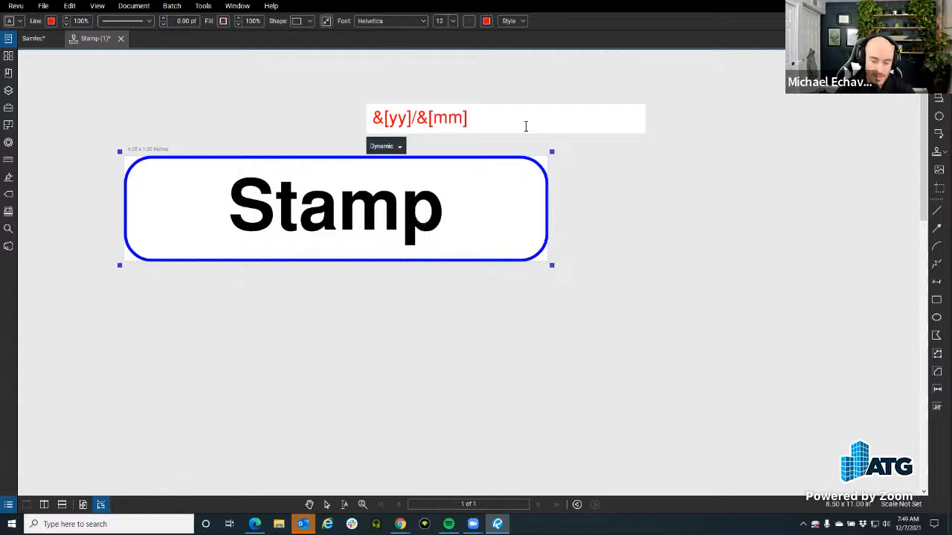
click(399, 148)
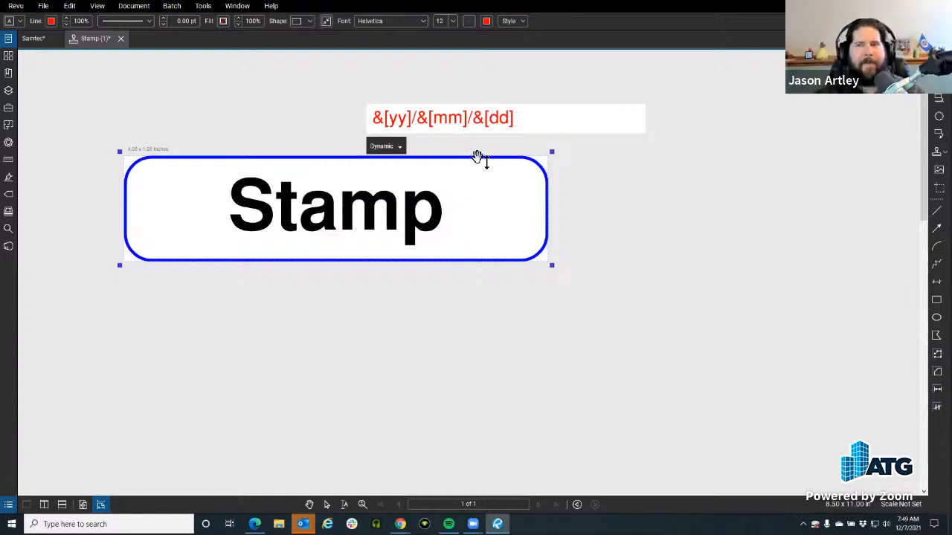
Try to set the dynamic date text's font size to 8 and its color to black.
drag(534, 117, 376, 112)
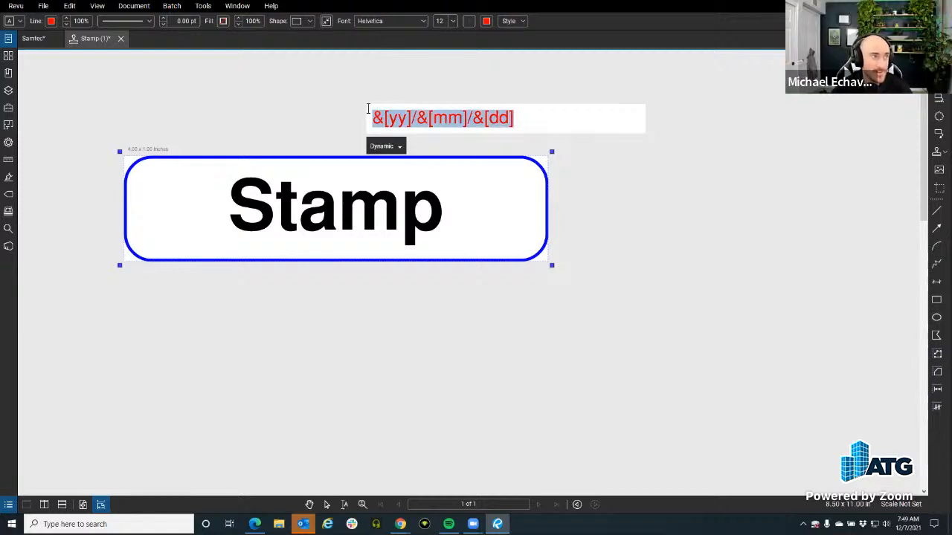
click(501, 105)
drag(520, 104, 558, 120)
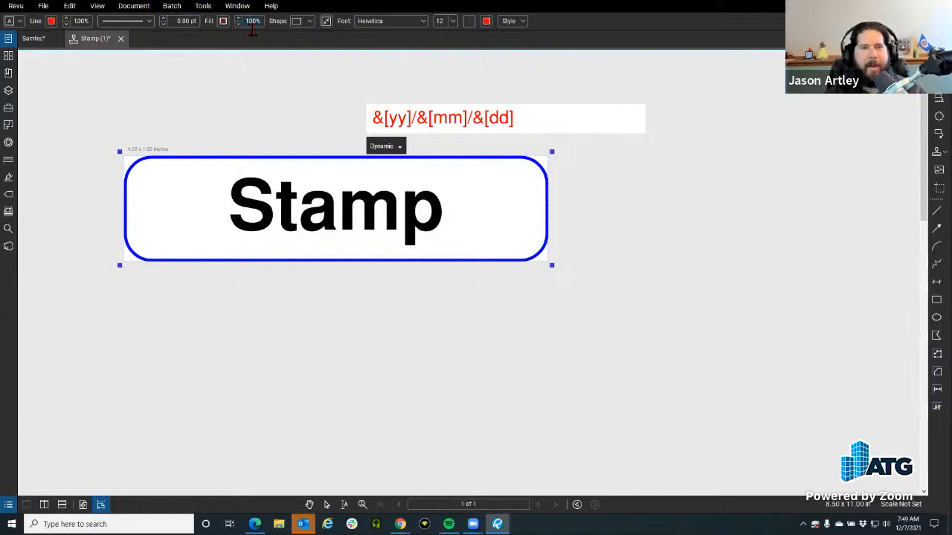
click(451, 21)
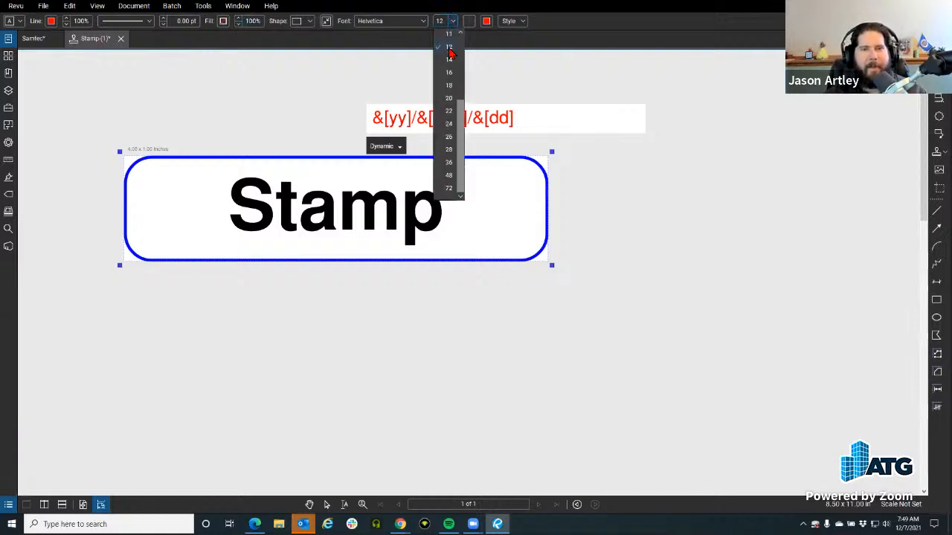
scroll(455, 41, up, 1)
click(452, 48)
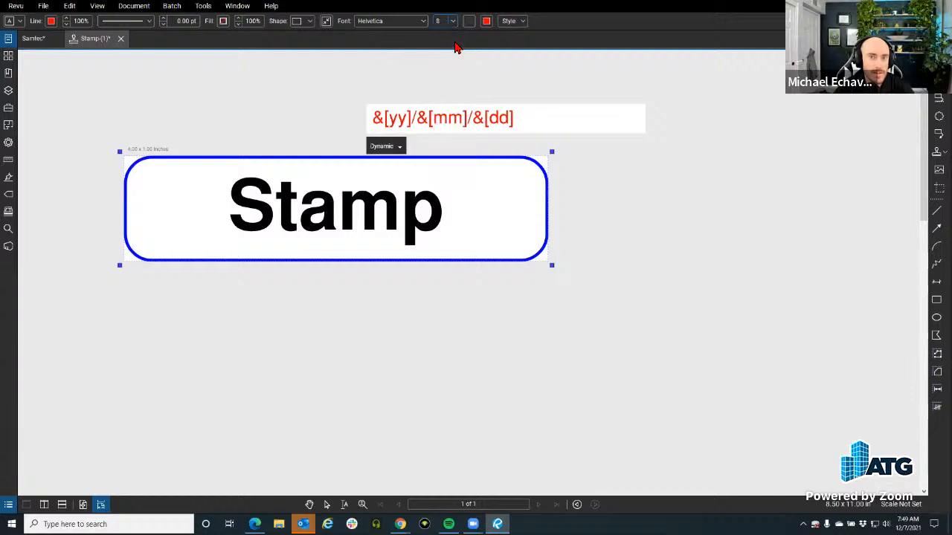
click(487, 21)
click(491, 66)
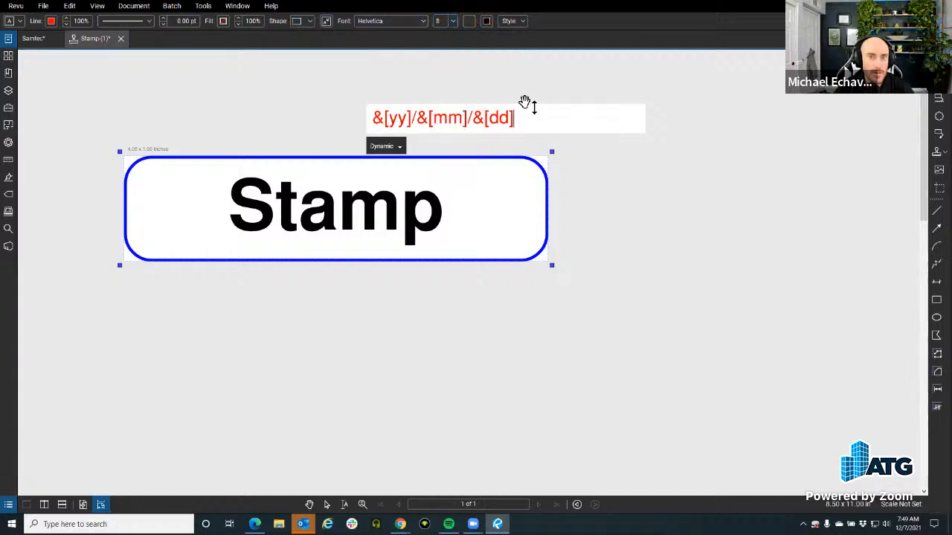
Color the entire dynamic date text black, check its style options, and finish editing the text box.
drag(514, 117, 315, 121)
click(486, 21)
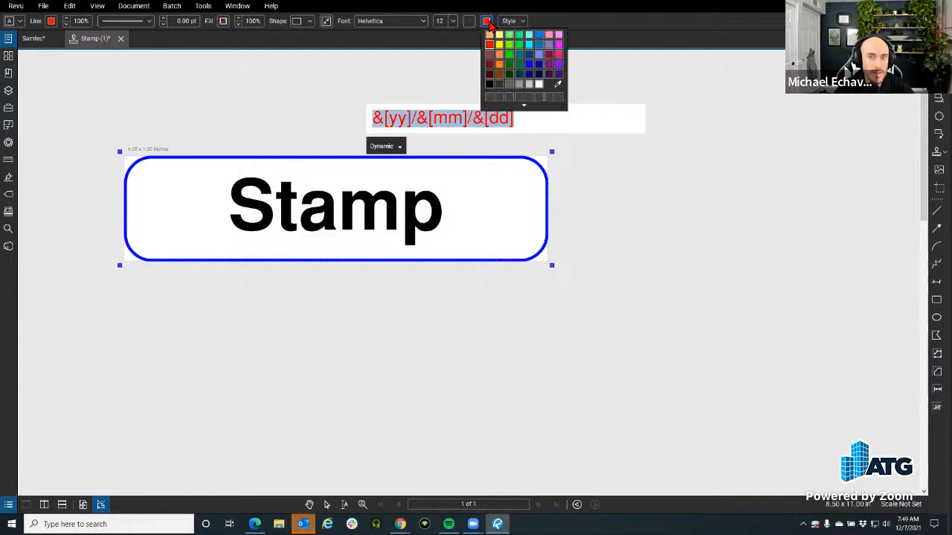
click(491, 84)
click(523, 23)
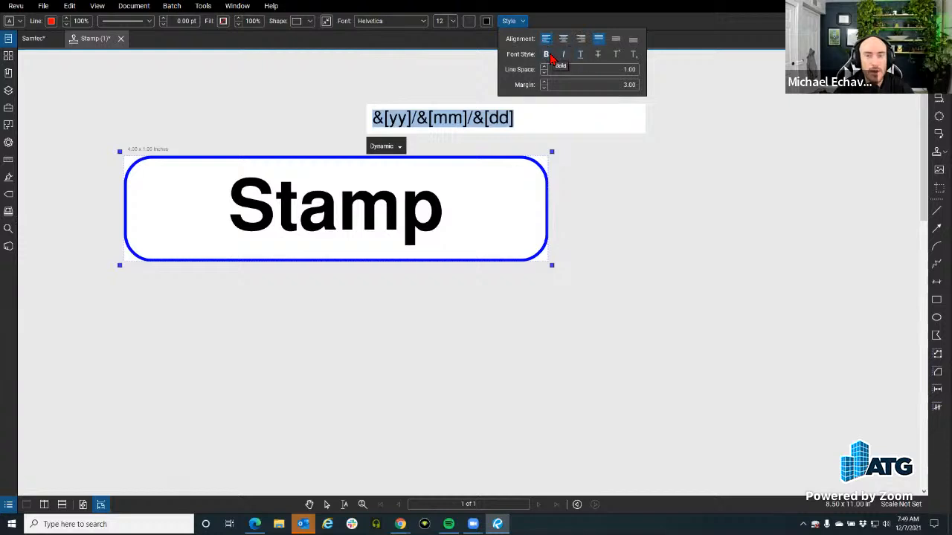
click(577, 178)
click(436, 136)
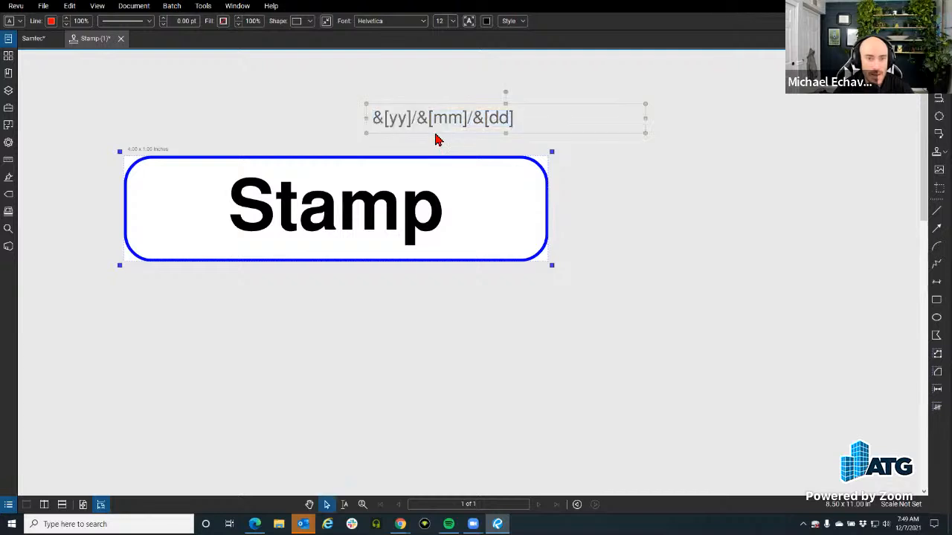
Place the shortened date text box in the stamp's lower-left corner and shift the Stamp title up above it.
drag(448, 132, 442, 260)
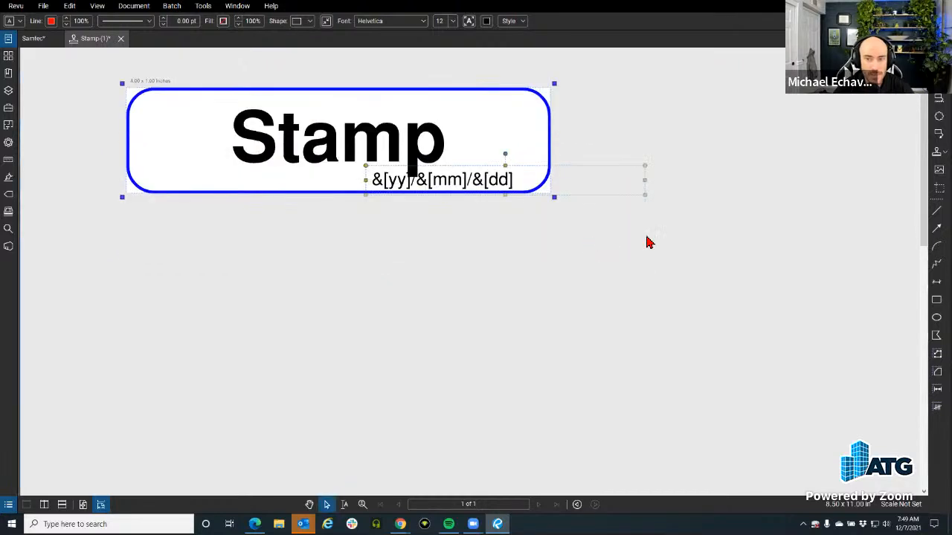
drag(643, 196, 301, 211)
drag(230, 182, 239, 184)
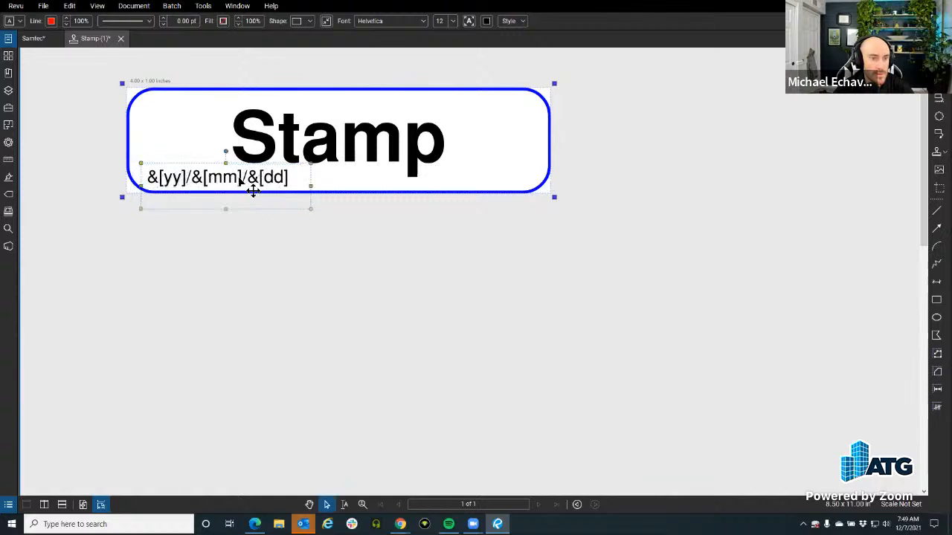
mouse_move(306, 136)
mouse_down()
mouse_move(308, 128)
mouse_move(318, 138)
mouse_up()
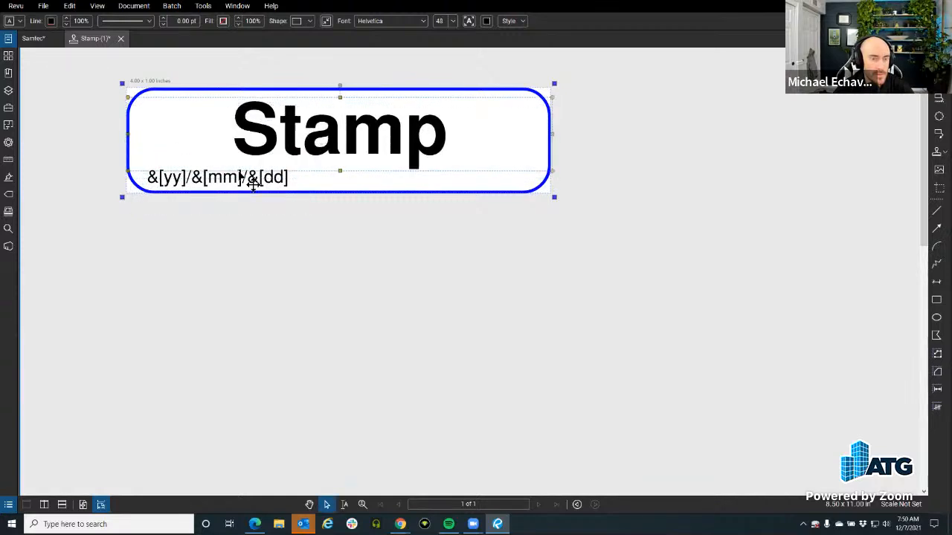
click(253, 183)
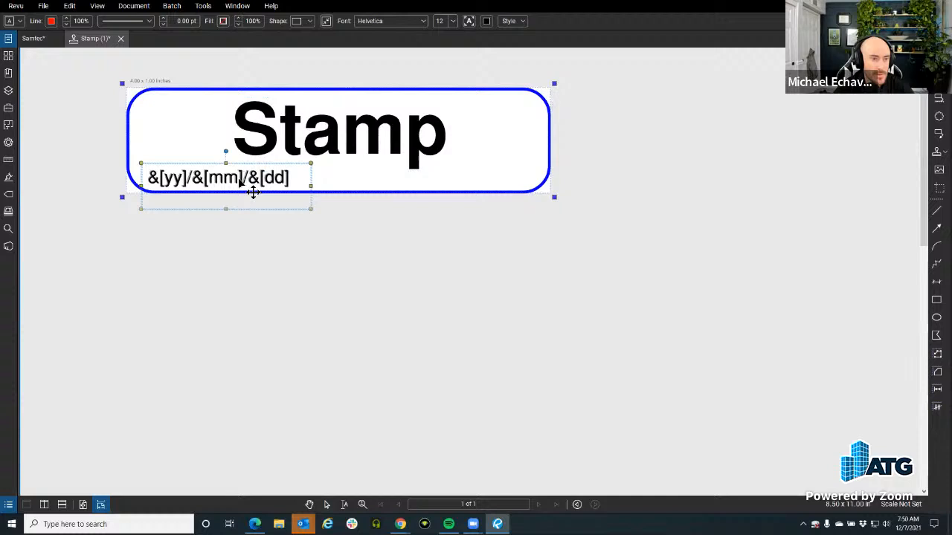
click(621, 268)
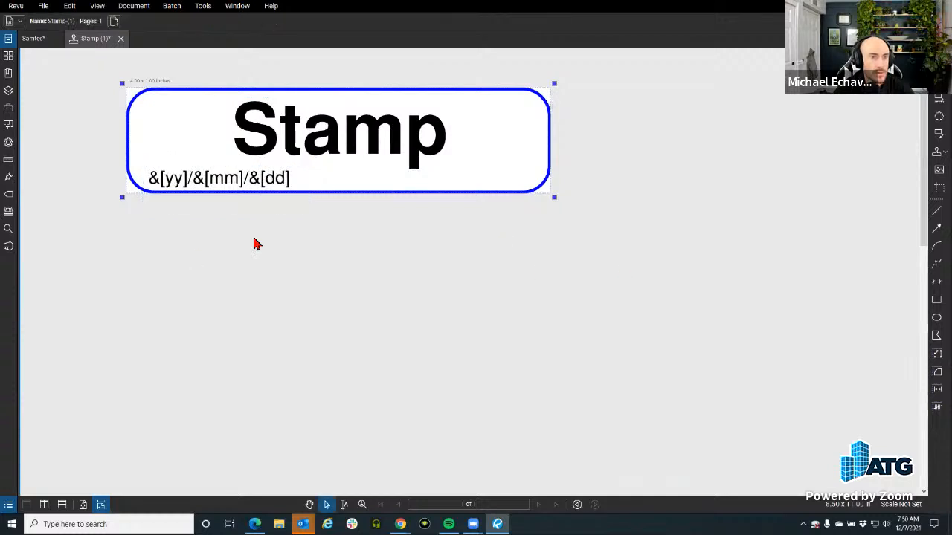
Replace the stamp's title text with the presenter's first name in capital letters.
click(415, 135)
double_click(450, 139)
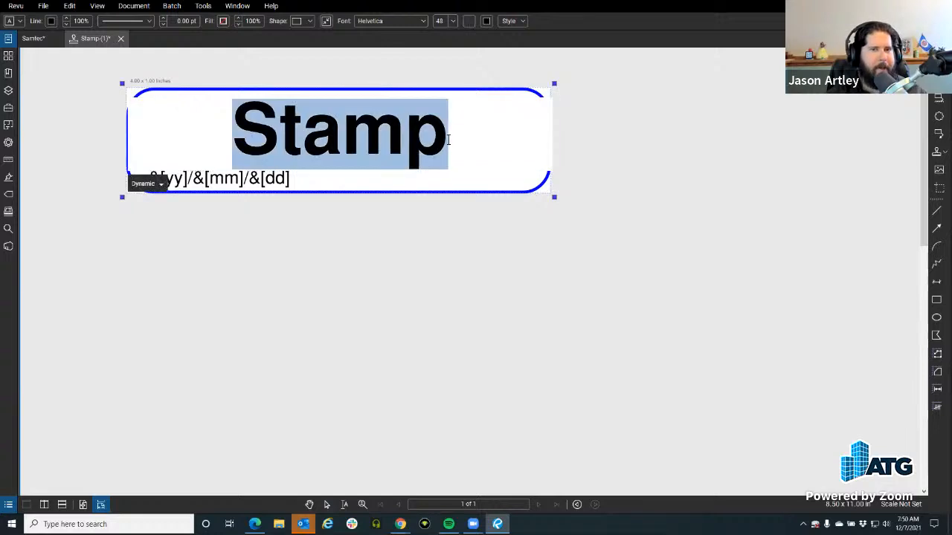
click(448, 138)
drag(441, 132, 253, 128)
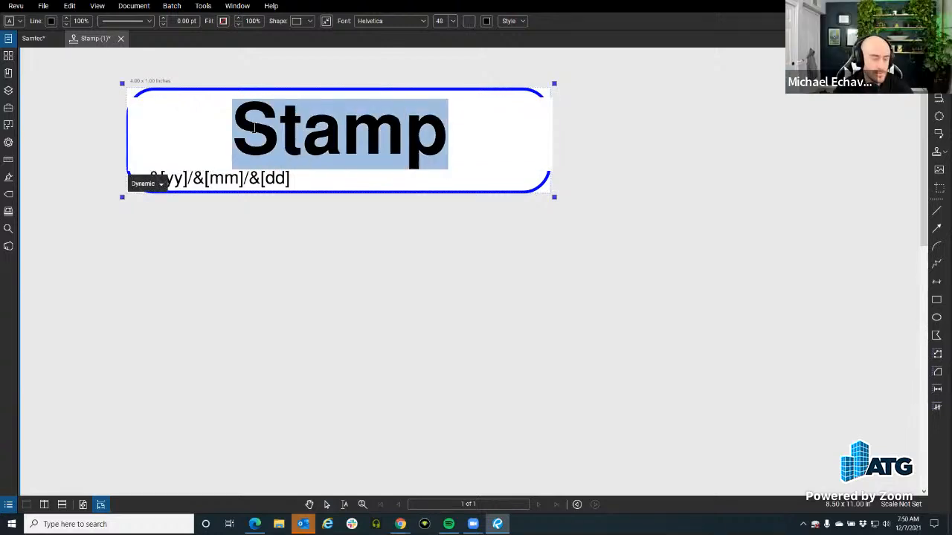
text(MI)
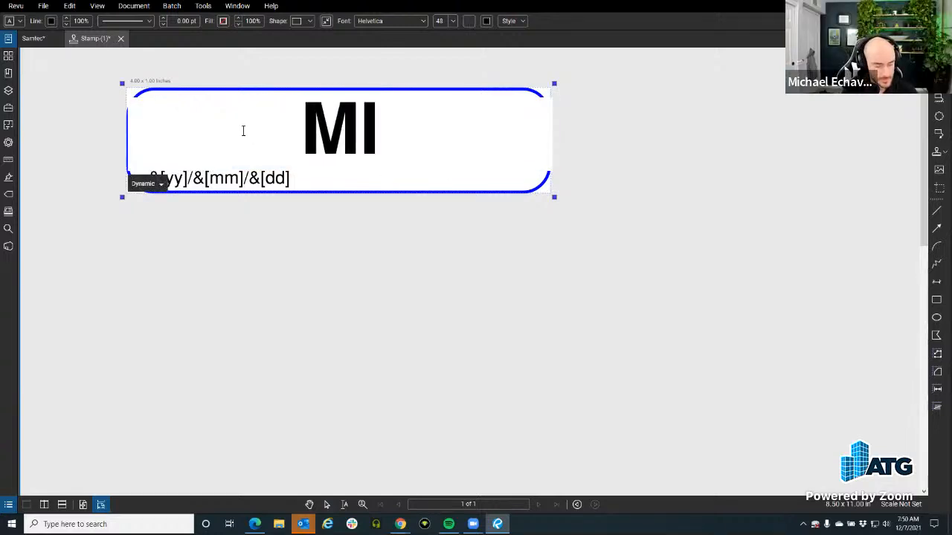
text(CHAEL)
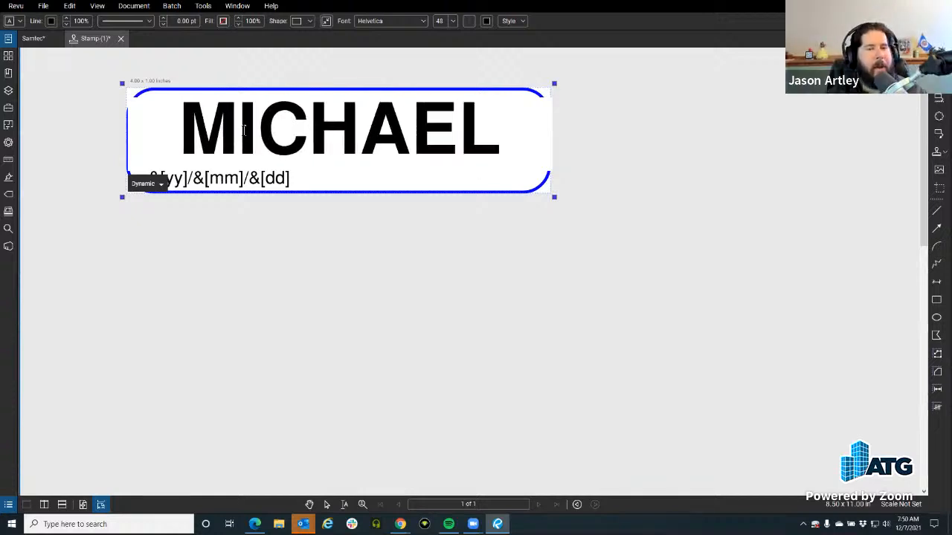
click(343, 347)
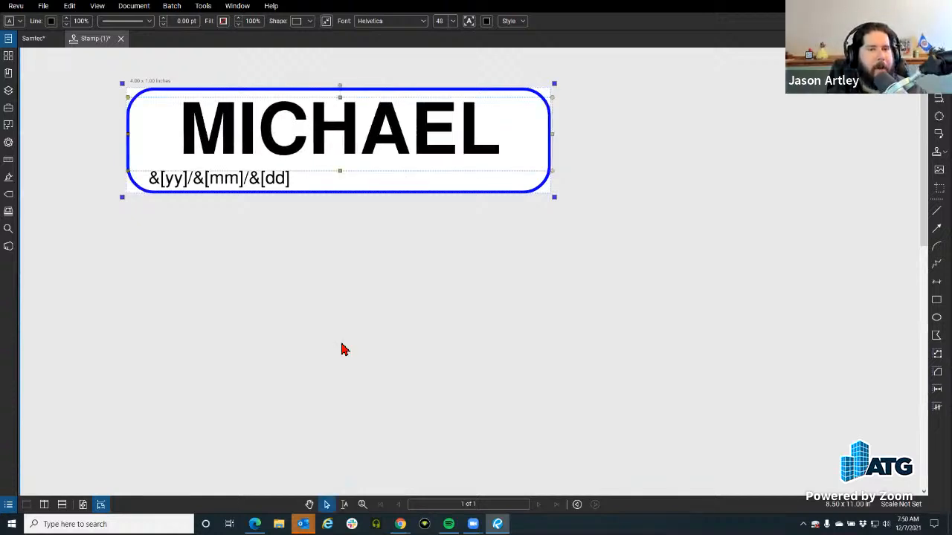
Autosize the date text box in the stamp's lower-left corner so it fits its text.
click(269, 197)
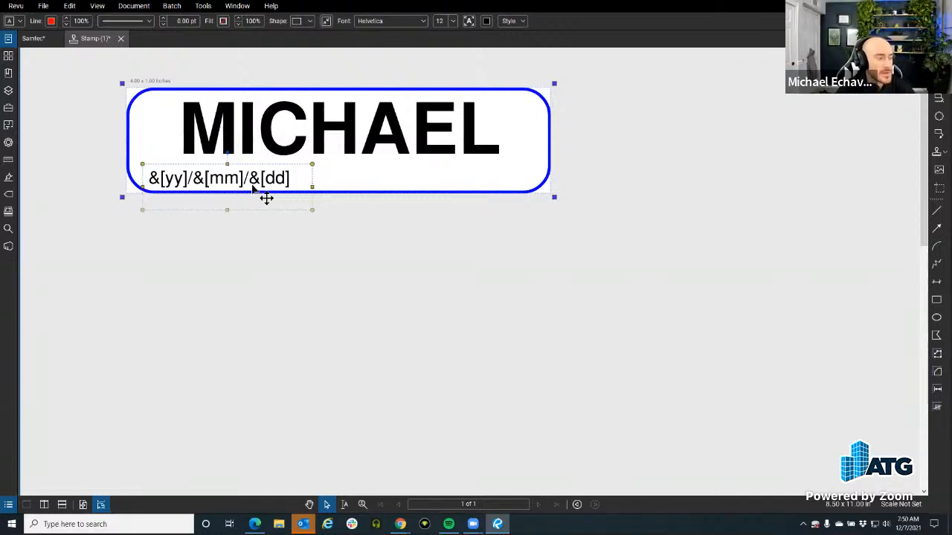
click(362, 238)
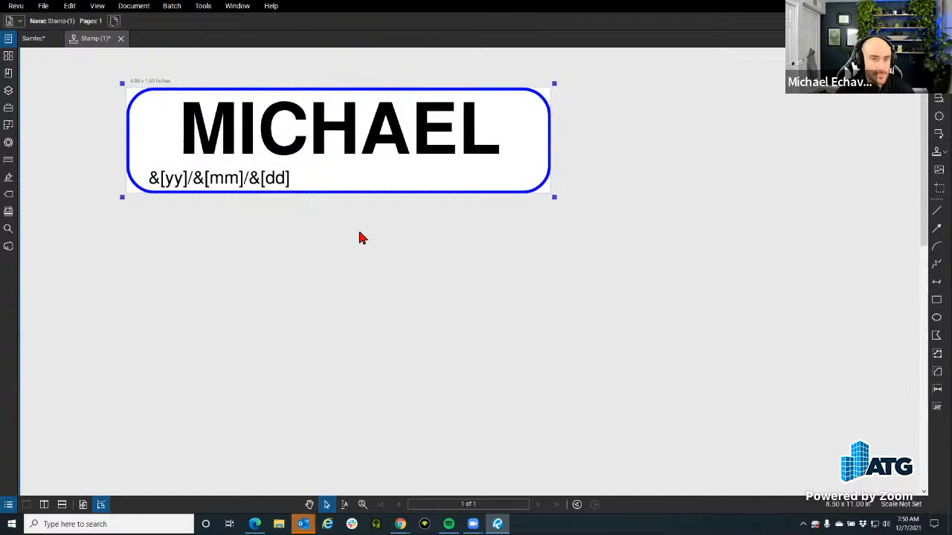
click(274, 191)
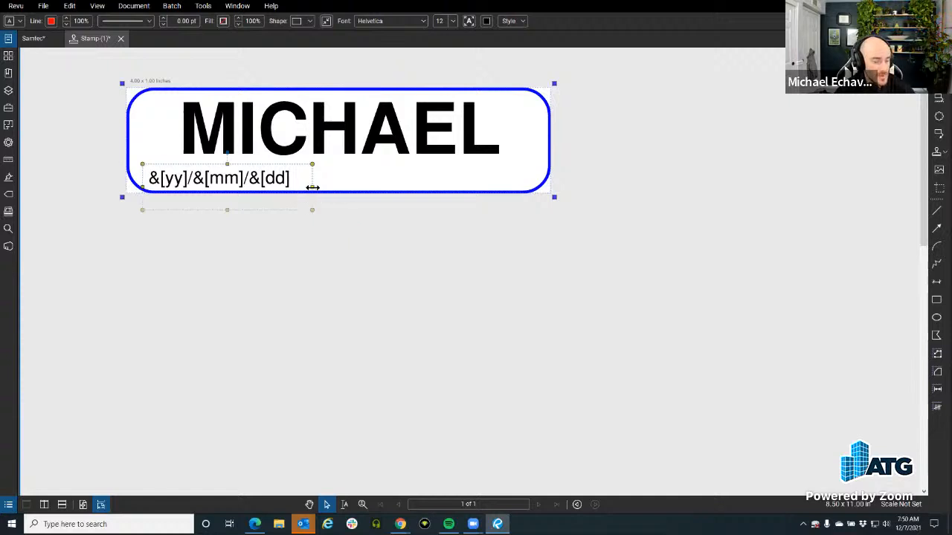
key(alt+z)
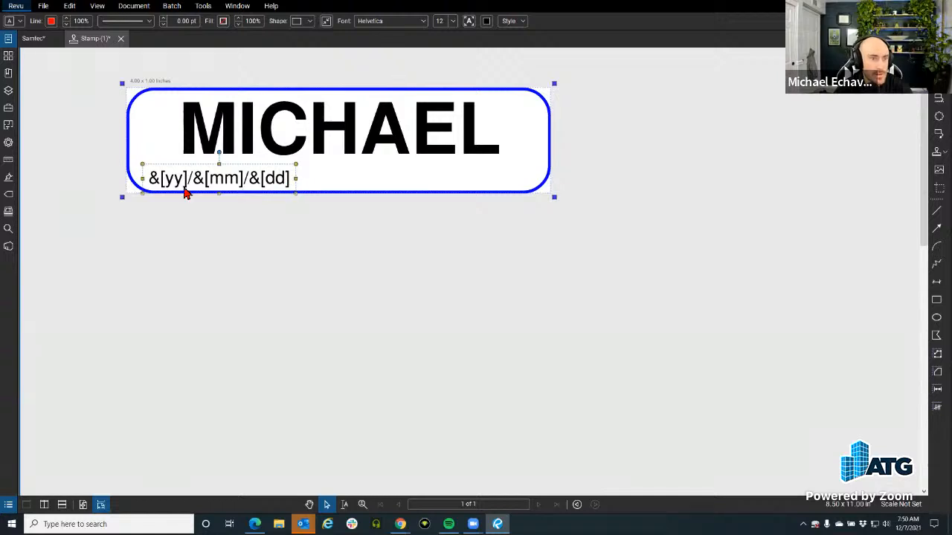
click(225, 267)
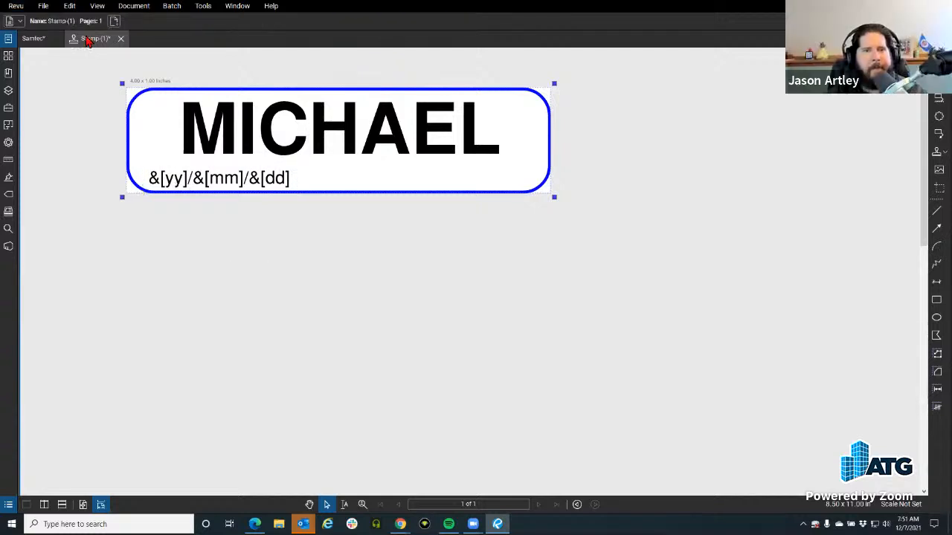
Open Save As for the stamp and highlight the full folder path C:\ProgramData\Bluebeam Software\Bluebeam Revu\20\Stamps.
right_click(99, 40)
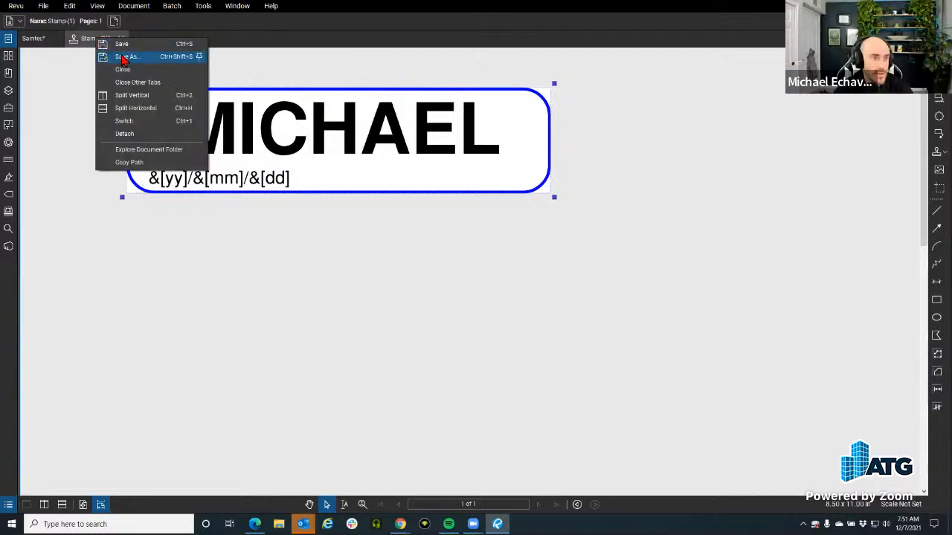
click(123, 57)
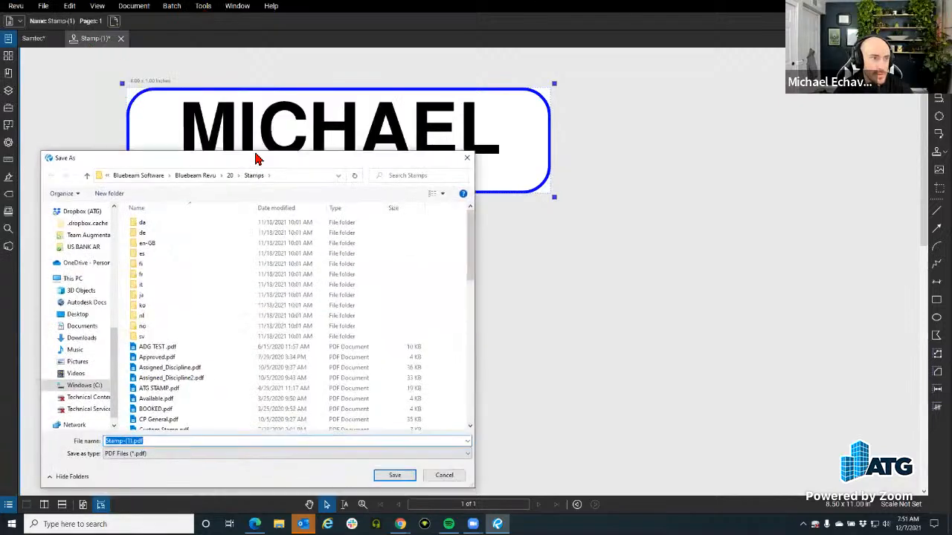
scroll(250, 209, down, 7)
scroll(250, 217, down, 1)
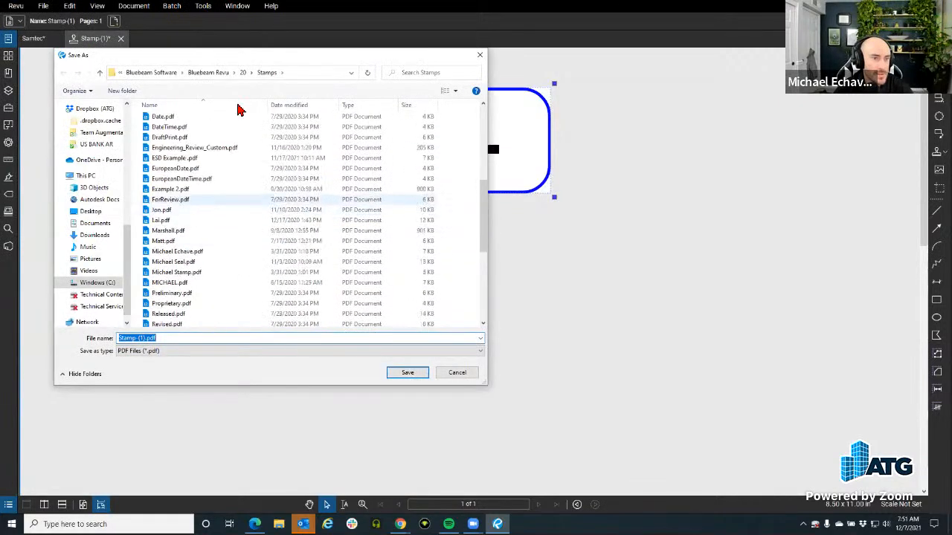
click(358, 75)
click(352, 72)
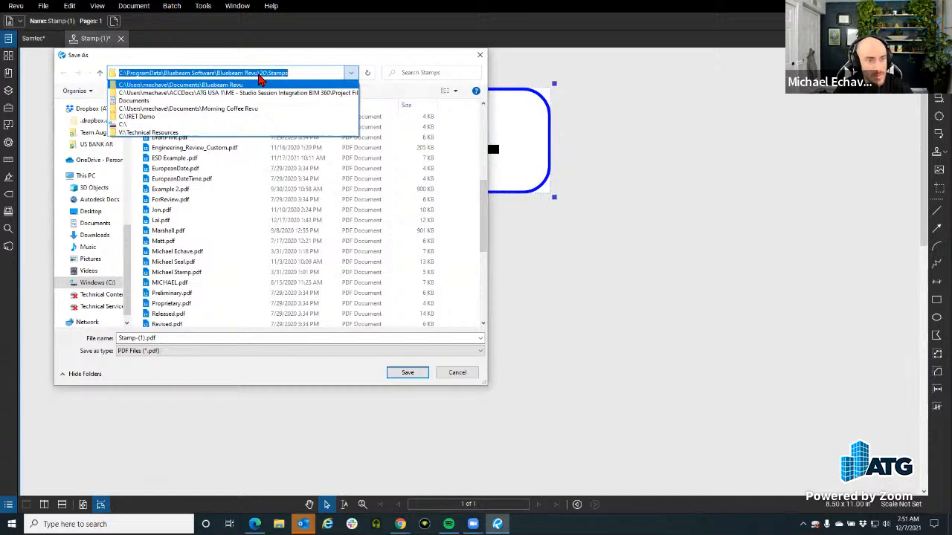
click(303, 78)
click(305, 73)
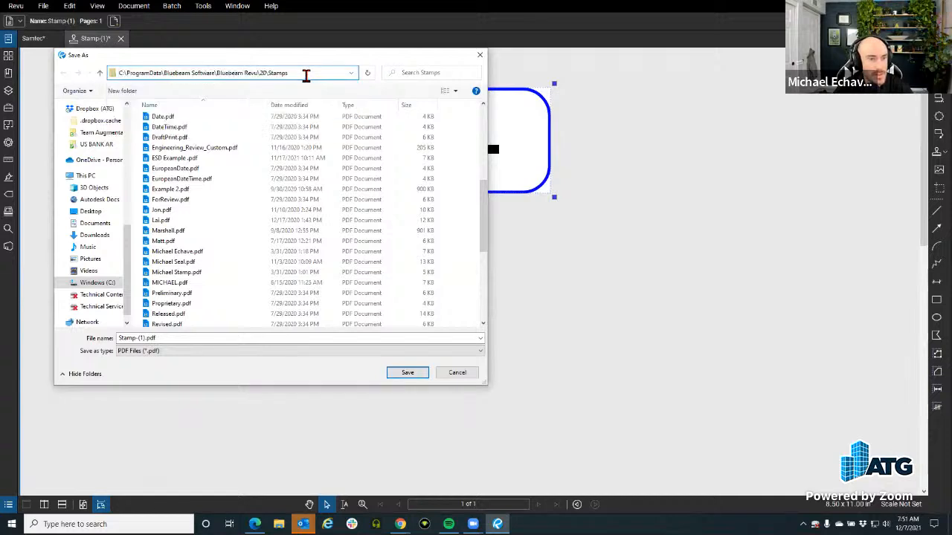
drag(304, 74, 113, 77)
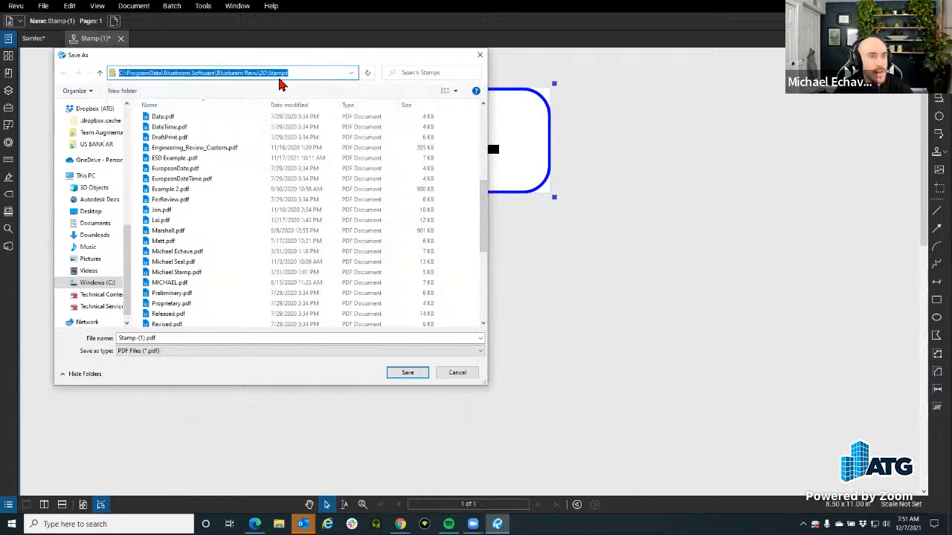
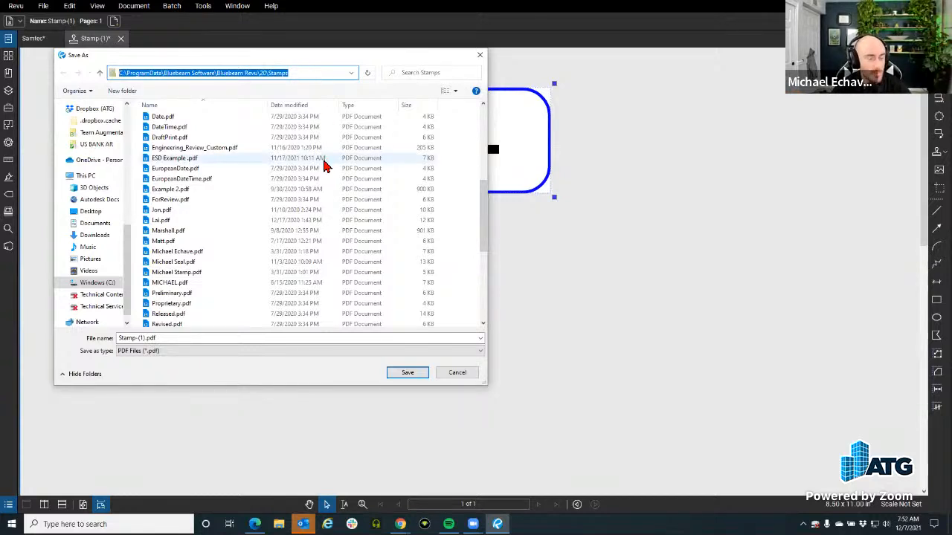
drag(313, 72, 273, 78)
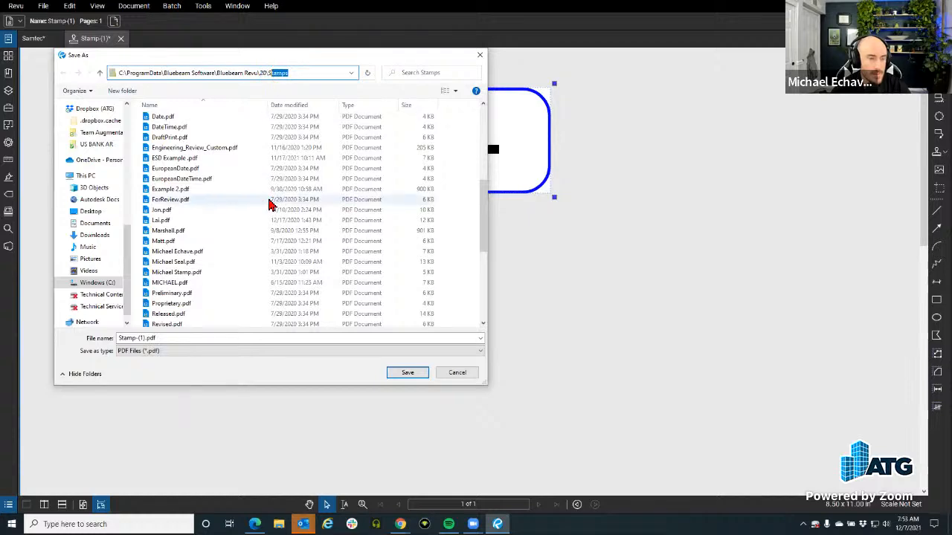
Save the stamp as Stamp-(1).pdf in the Stamps folder and close its document.
scroll(270, 204, down, 6)
scroll(268, 204, up, 8)
scroll(267, 204, down, 8)
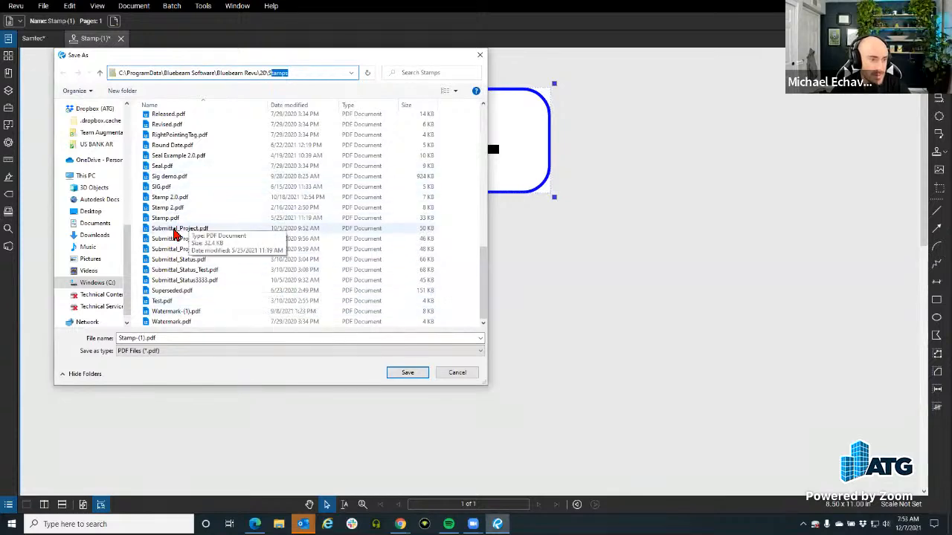
click(406, 375)
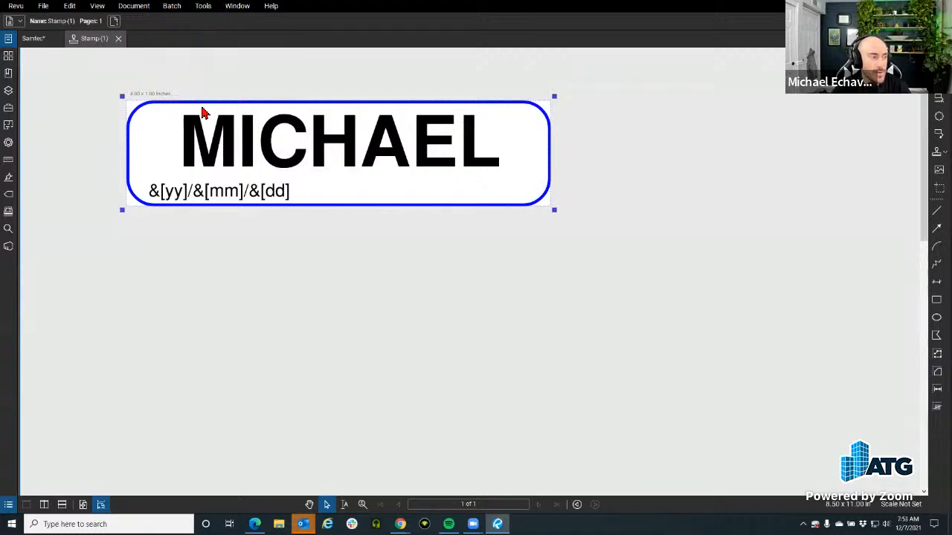
click(118, 39)
Place the Stamp-(1).pdf stamp on the Samtec plan, below the 26'-0" dimension between grid lines 9 and 8.
click(203, 6)
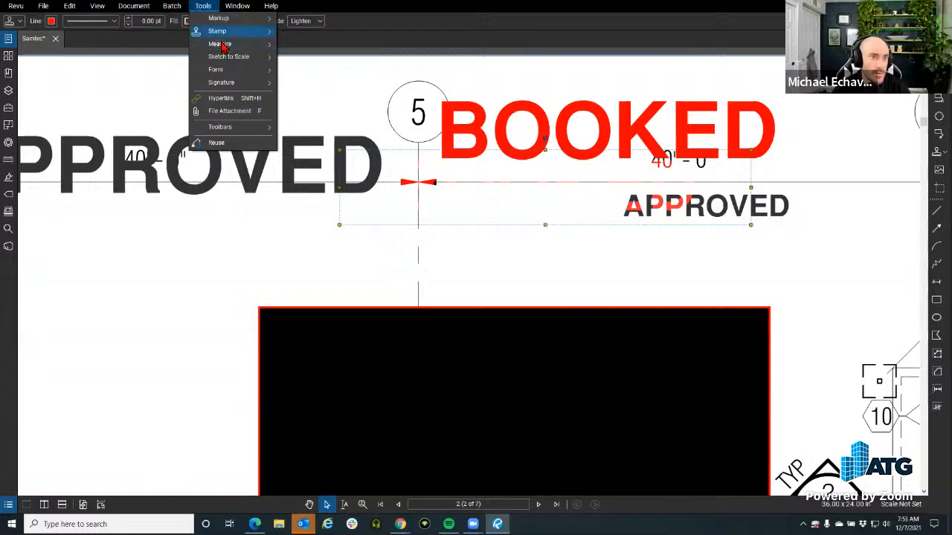
mouse_move(223, 31)
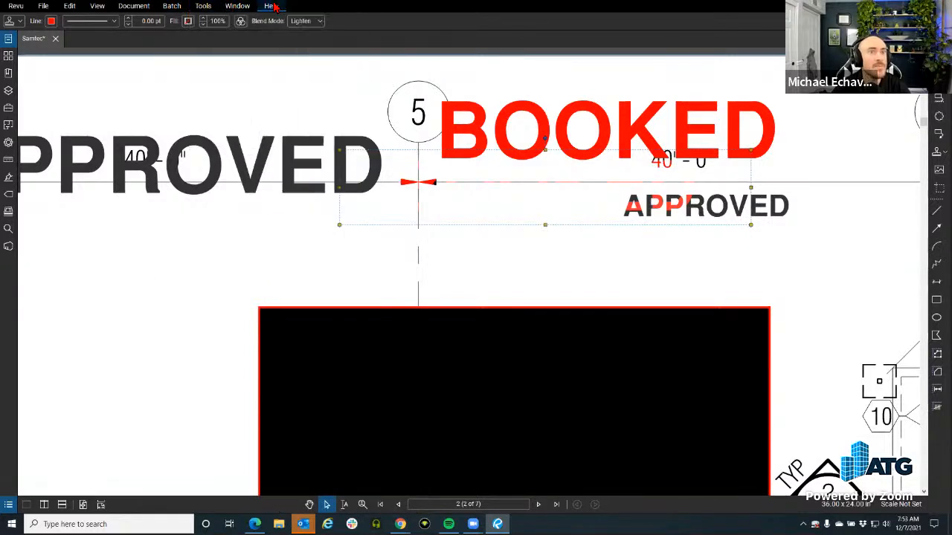
mouse_move(274, 7)
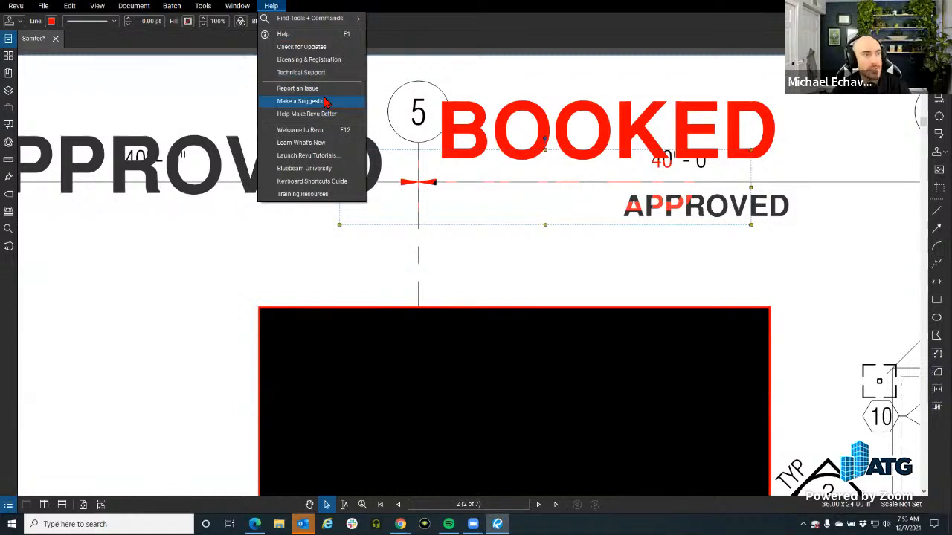
mouse_move(205, 9)
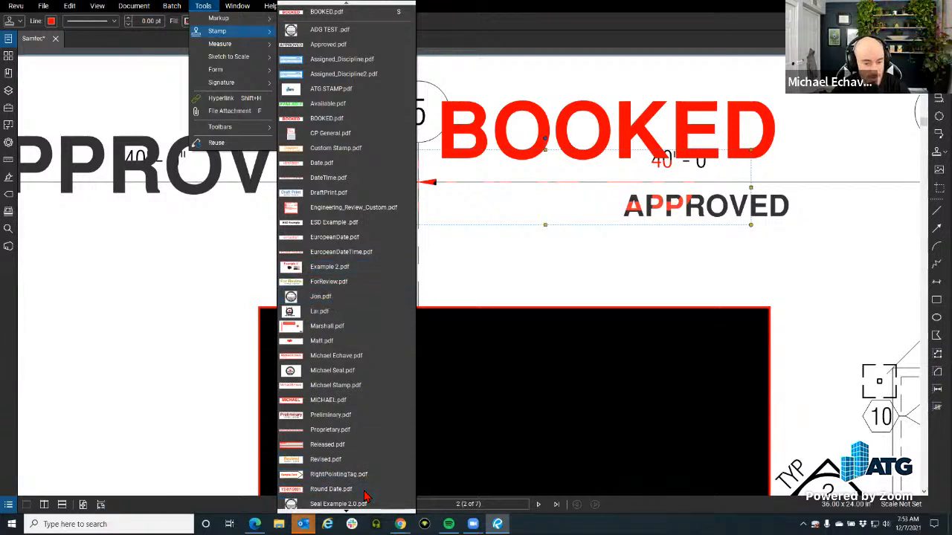
mouse_move(363, 513)
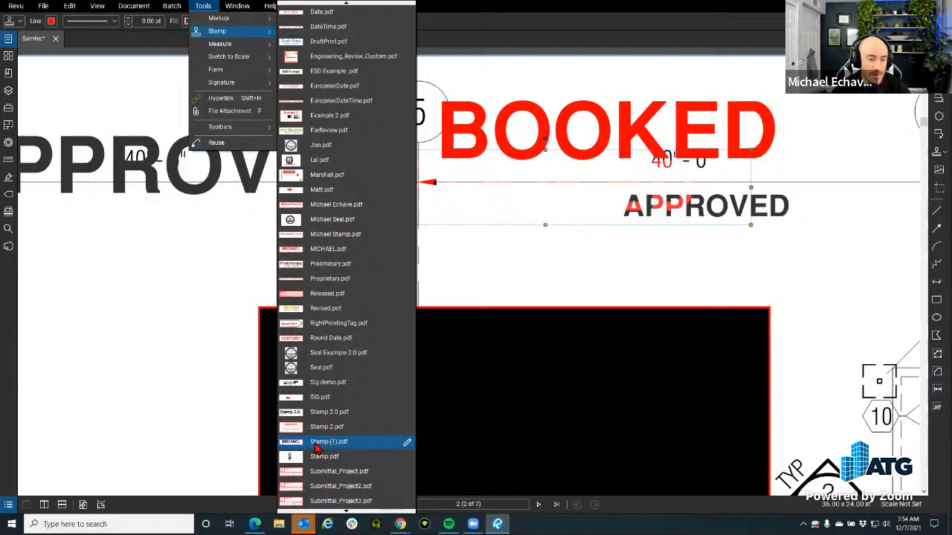
click(327, 442)
scroll(318, 451, down, 5)
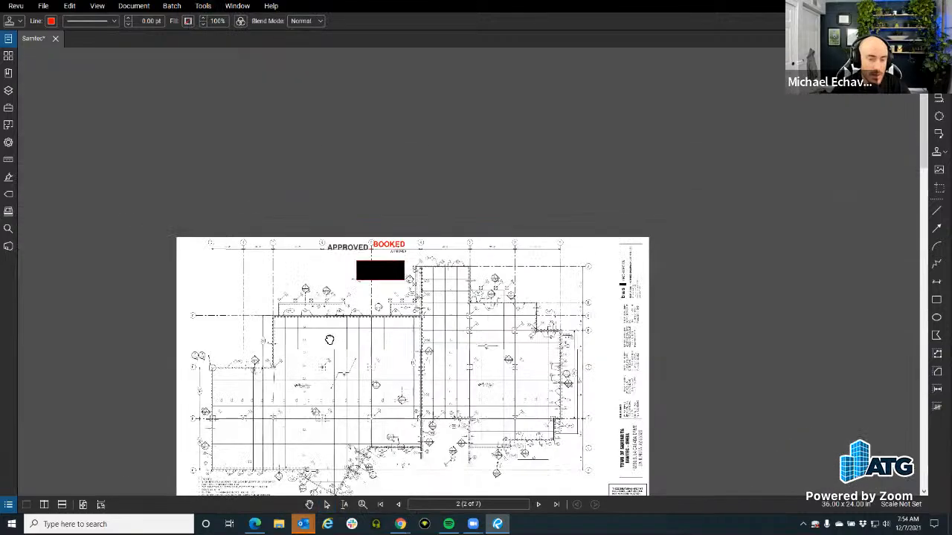
scroll(329, 181, up, 5)
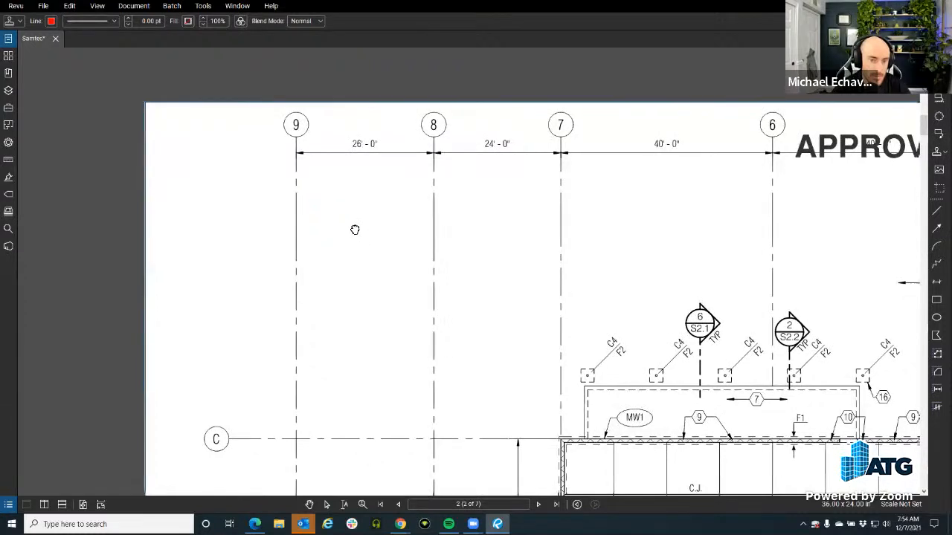
click(321, 212)
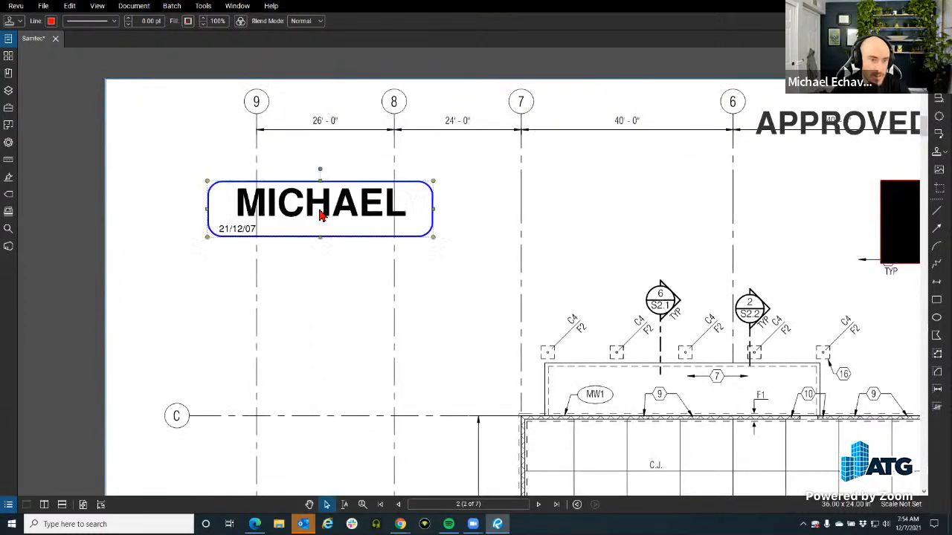
Shift the placed stamp slightly toward the sheet's upper-left corner, keeping it across grid lines 9 and 8.
mouse_move(321, 214)
mouse_down()
mouse_move(404, 216)
mouse_move(327, 183)
mouse_move(235, 169)
mouse_move(177, 176)
mouse_up()
scroll(391, 209, up, 2)
scroll(290, 195, down, 2)
drag(299, 195, 508, 228)
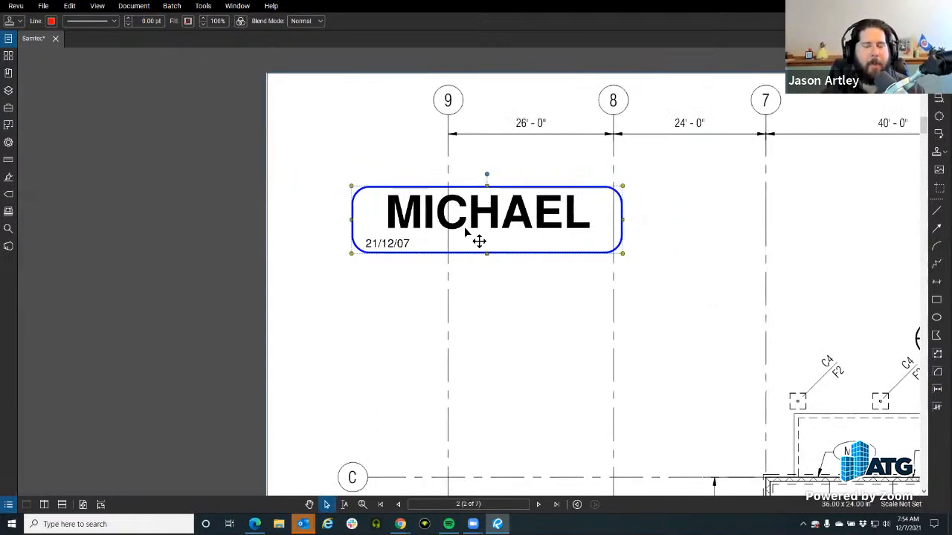
drag(489, 338, 385, 316)
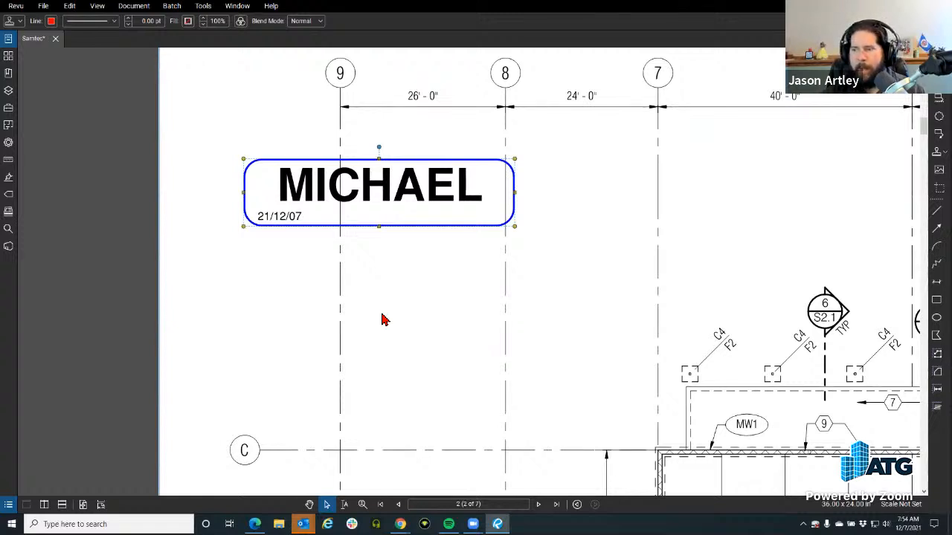
Search the program's tools and commands for "stamp" and activate the Stamp tool.
click(276, 7)
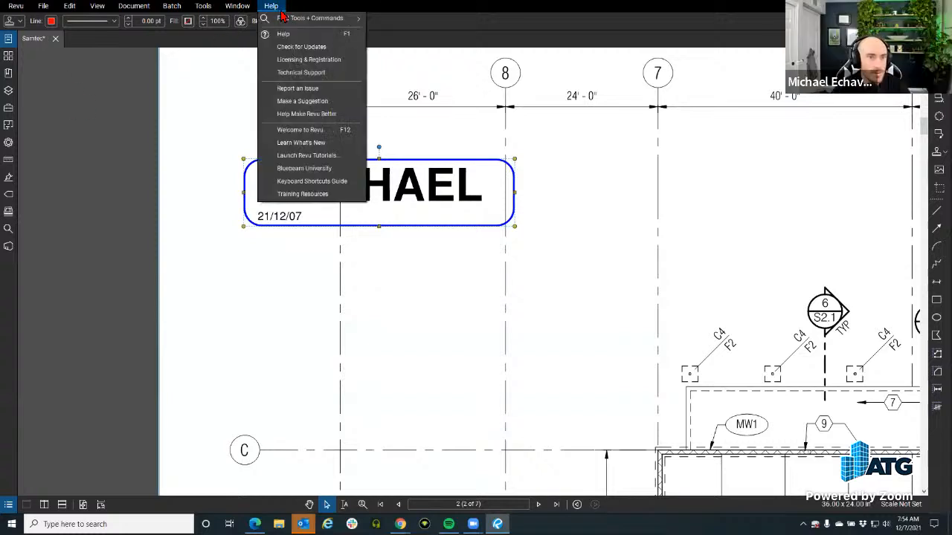
mouse_move(320, 18)
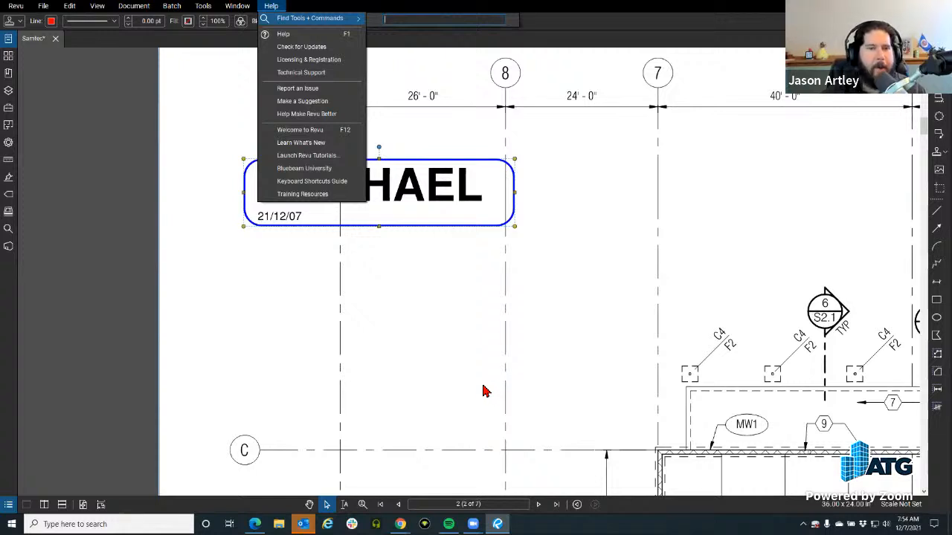
text(tsw)
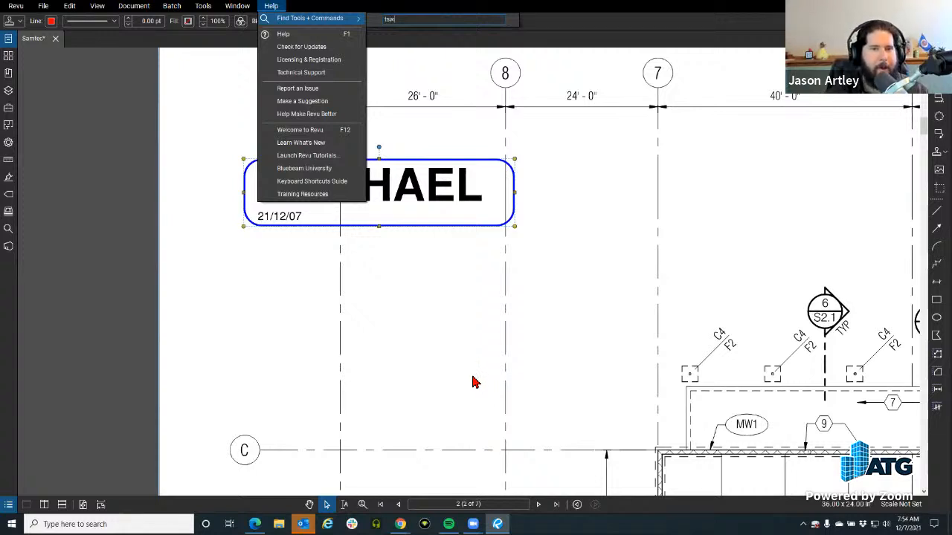
text(tamp)
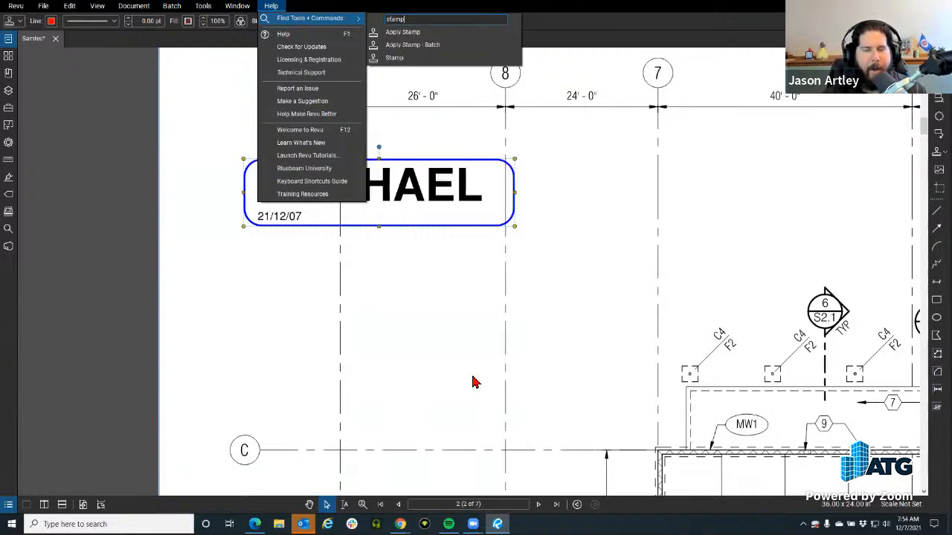
click(421, 59)
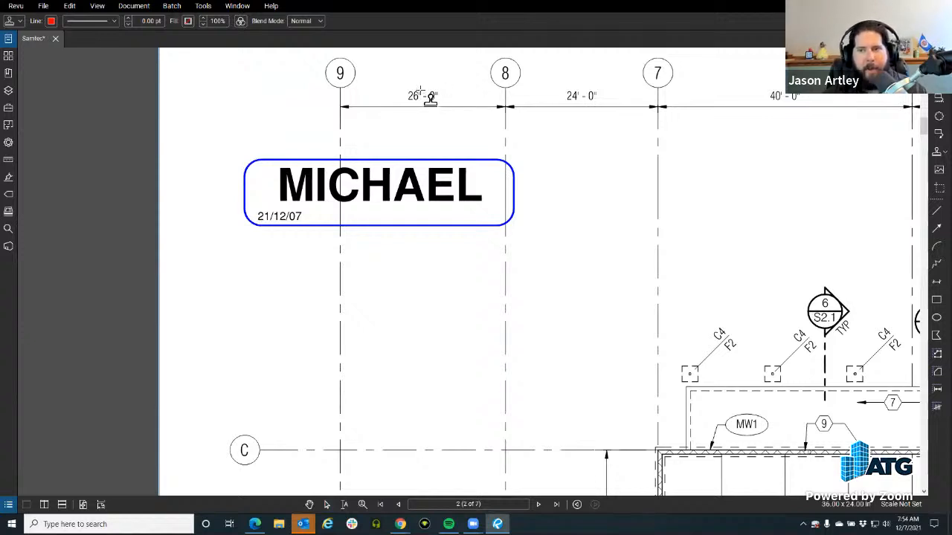
Leave the Stamp tool and open the Stamp-(1).pdf stamp file for editing from the list of available stamps.
key(Escape)
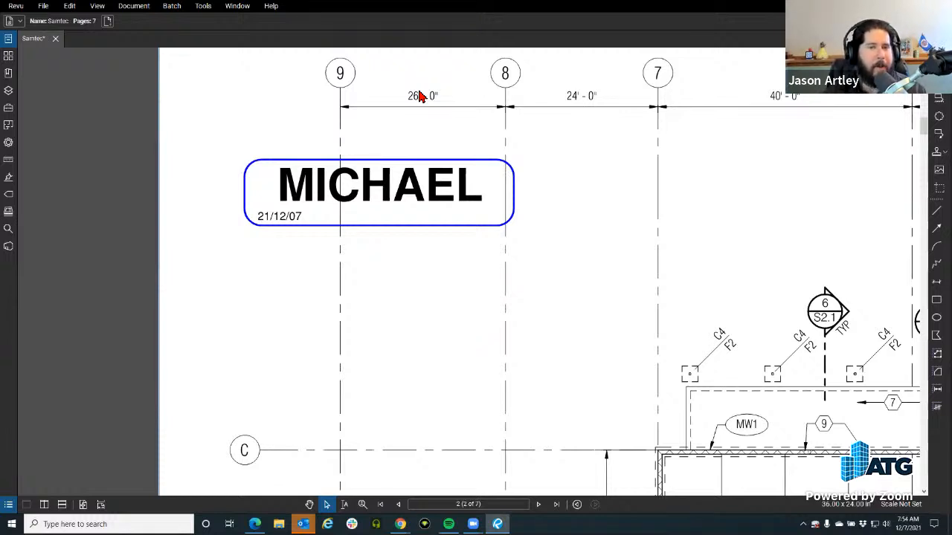
click(375, 204)
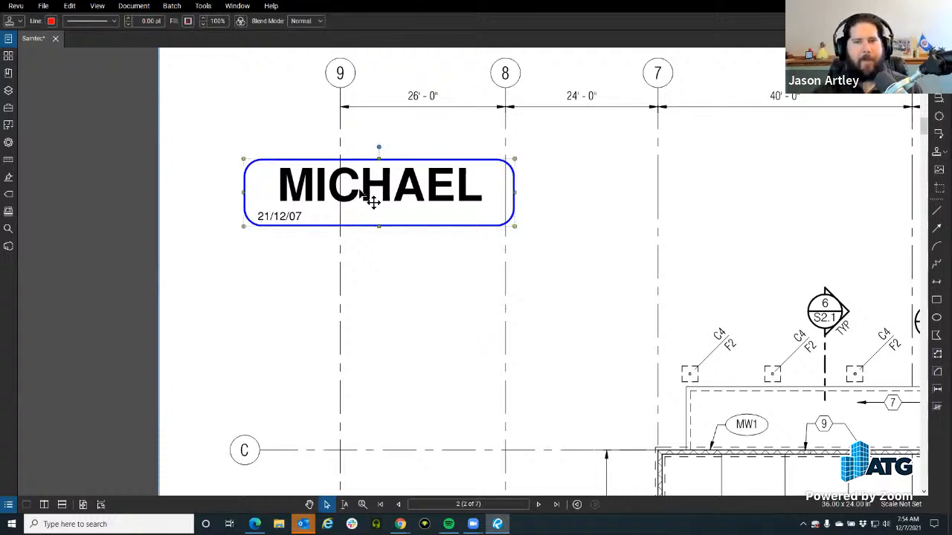
click(204, 6)
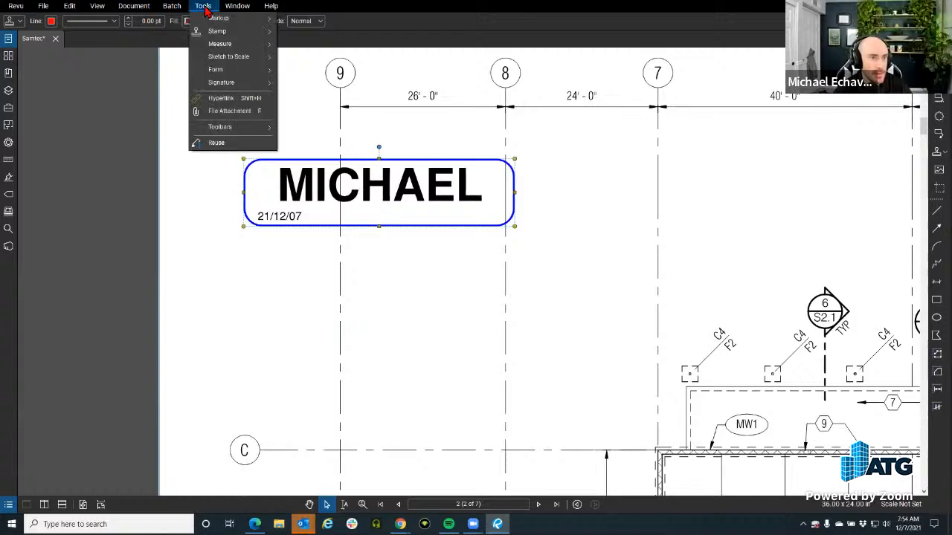
mouse_move(223, 34)
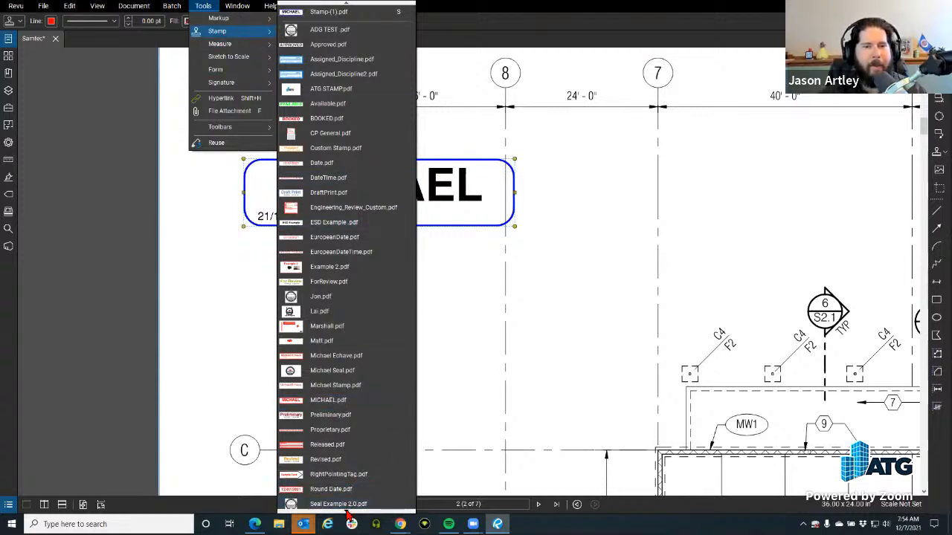
mouse_move(346, 511)
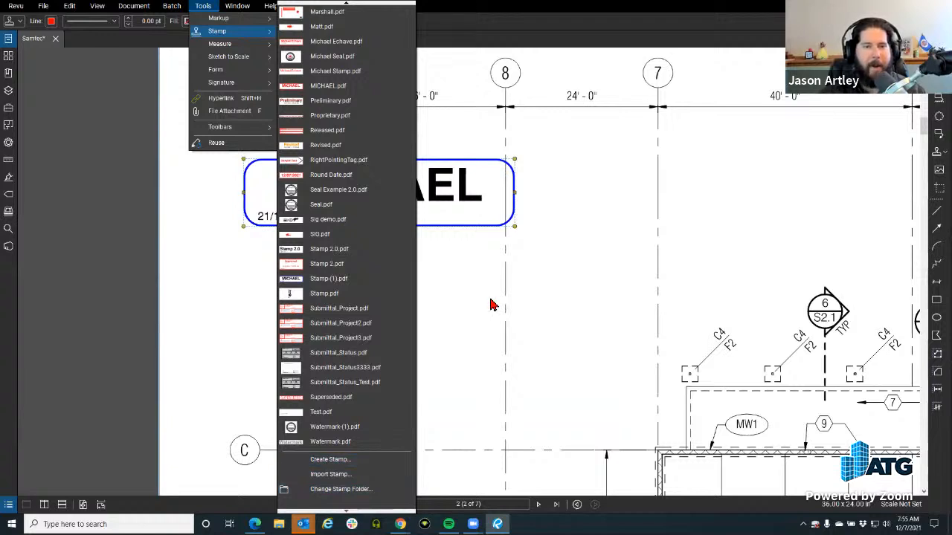
click(407, 280)
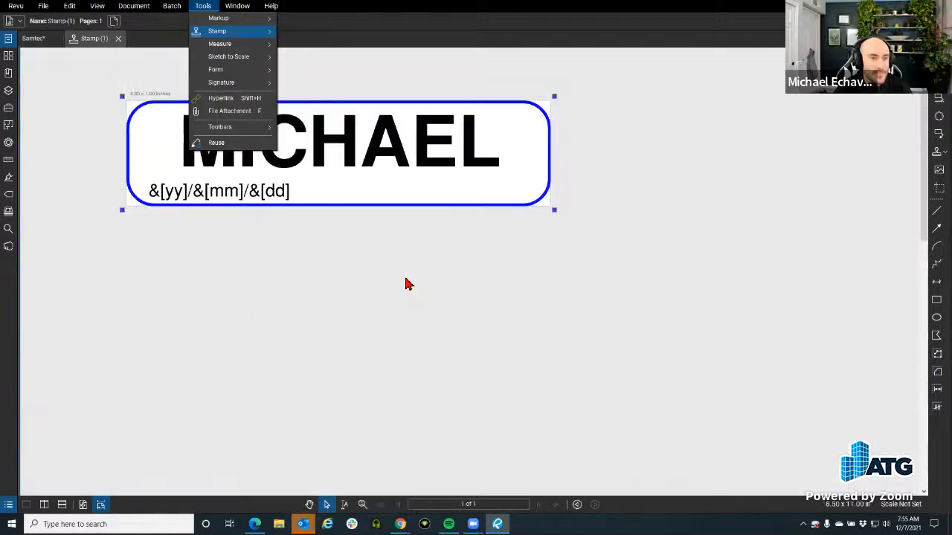
Look at the folder where the Stamp-(1) document is stored, and close the folder window.
right_click(95, 37)
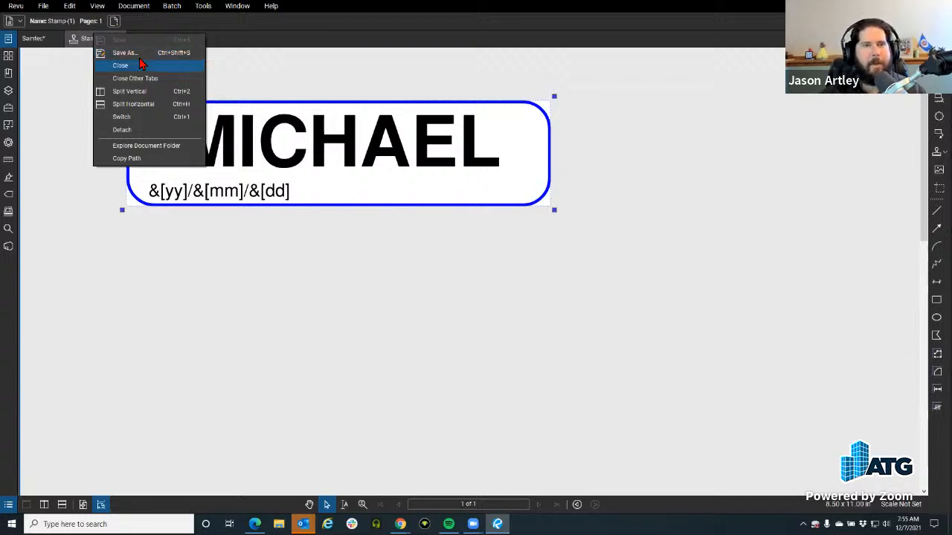
click(147, 153)
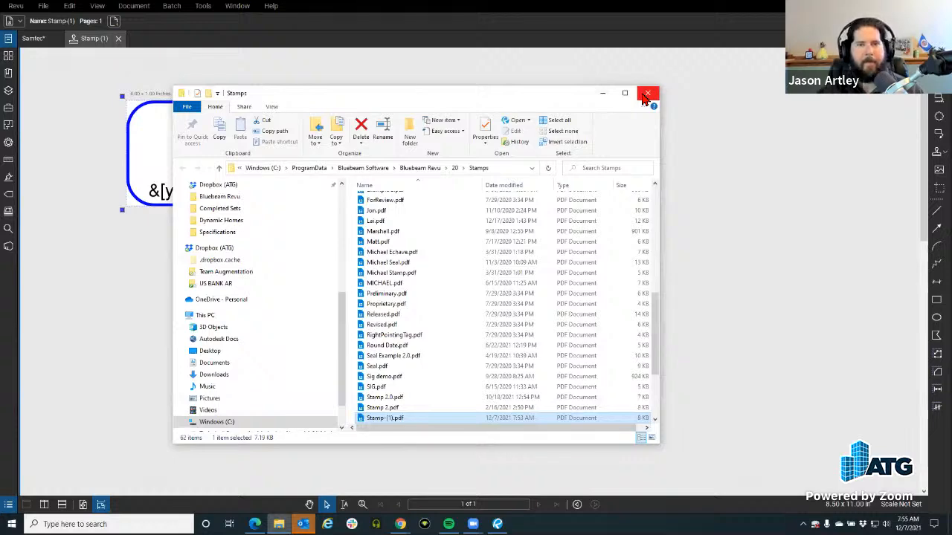
click(645, 97)
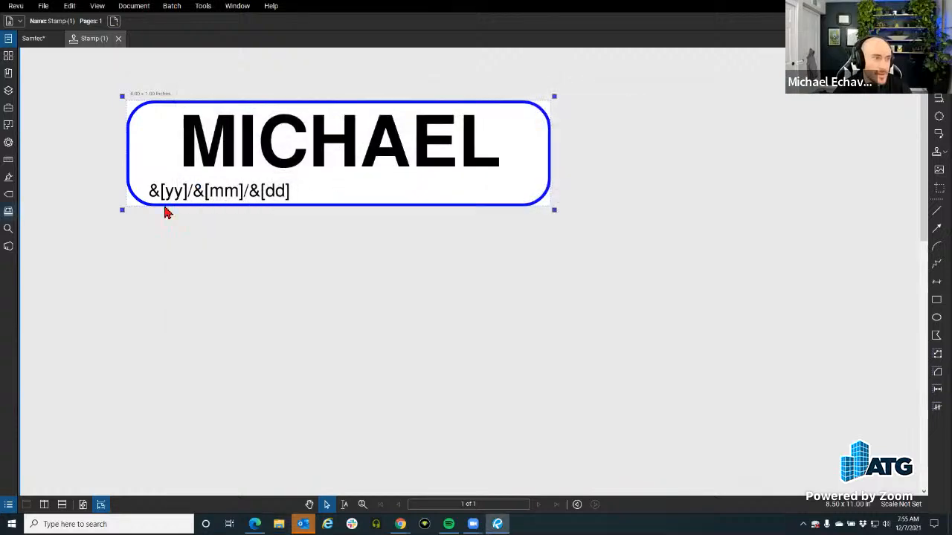
Check the stamp file's attachments, file properties and custom properties, and look over the document's file commands.
click(9, 142)
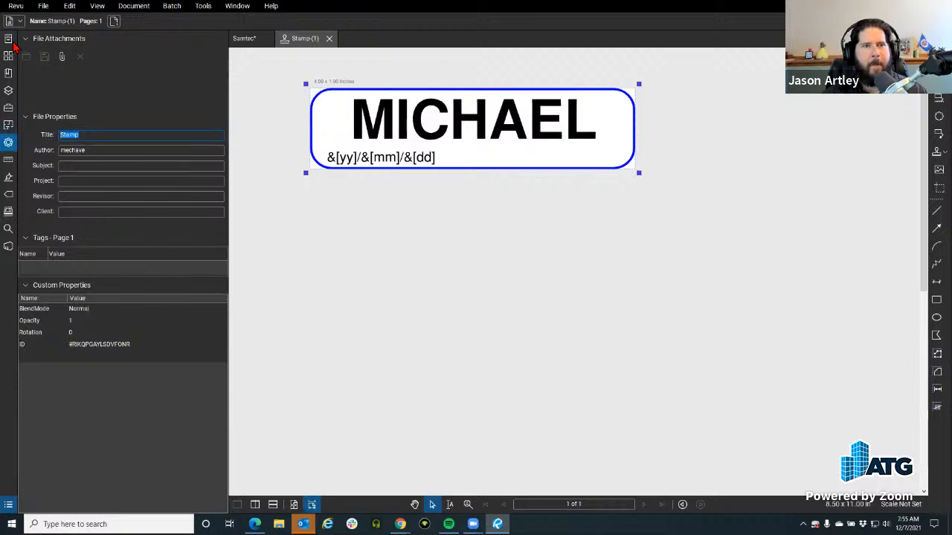
click(8, 142)
right_click(90, 40)
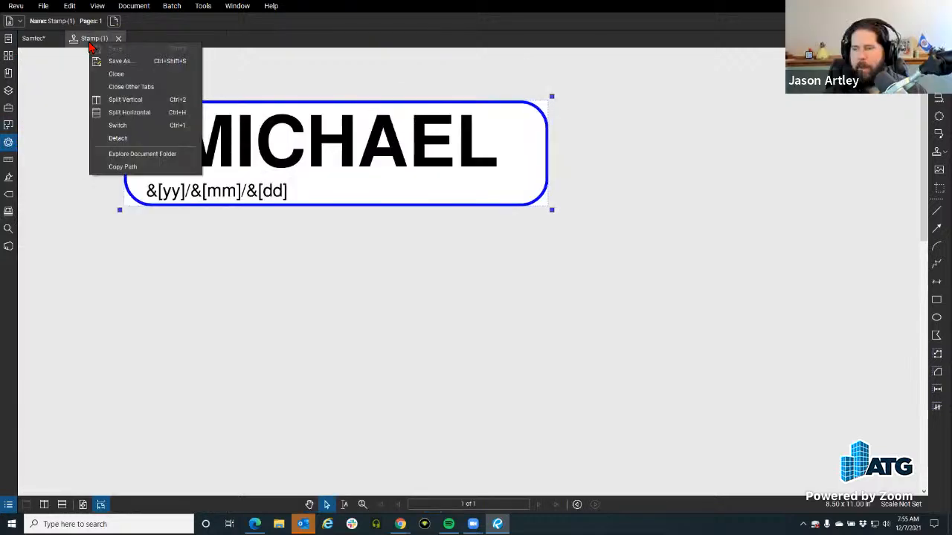
click(68, 77)
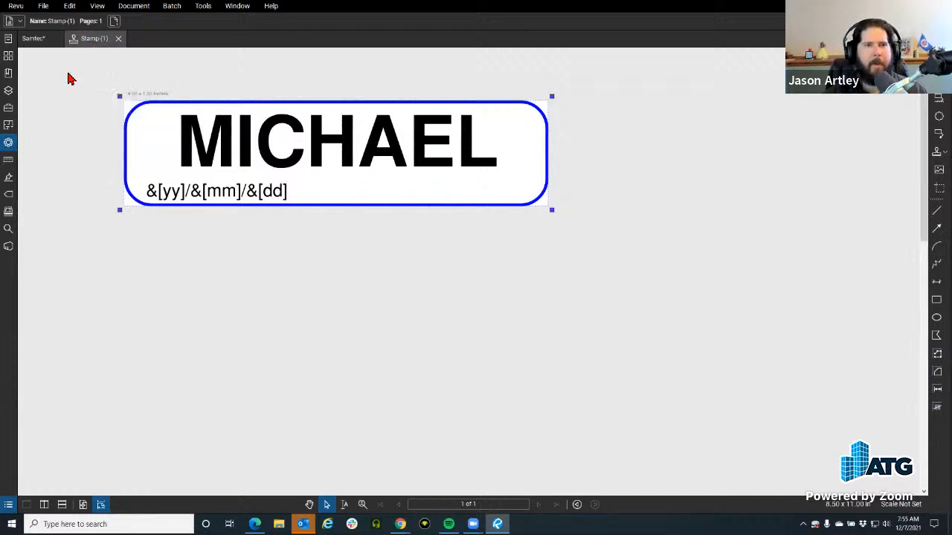
Look over the Samtec plan's print settings and general document properties, leaving both dialogs without changes.
click(37, 40)
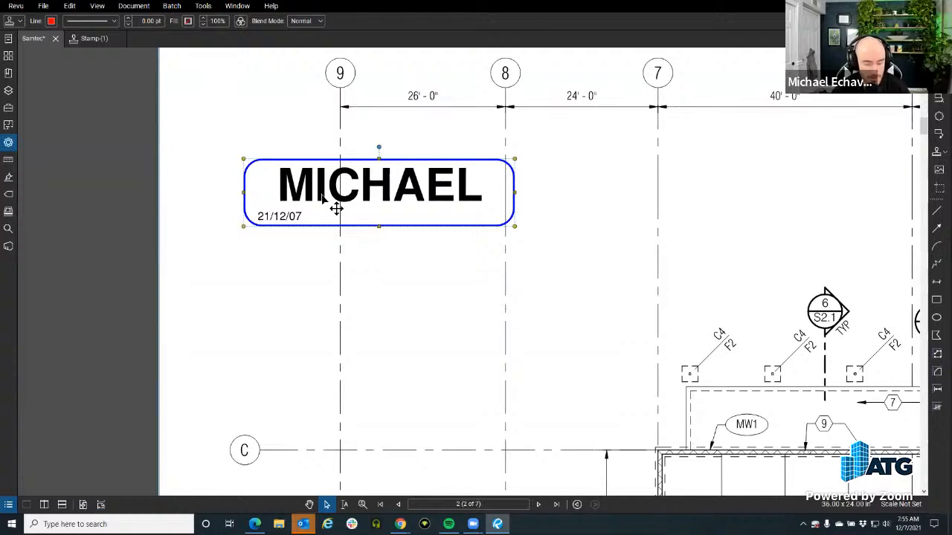
key(ctrl+p)
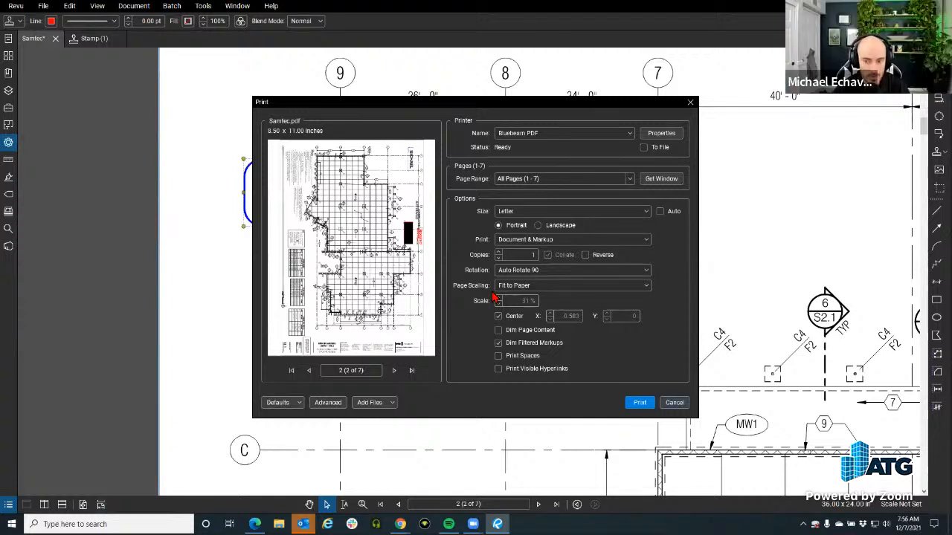
click(675, 402)
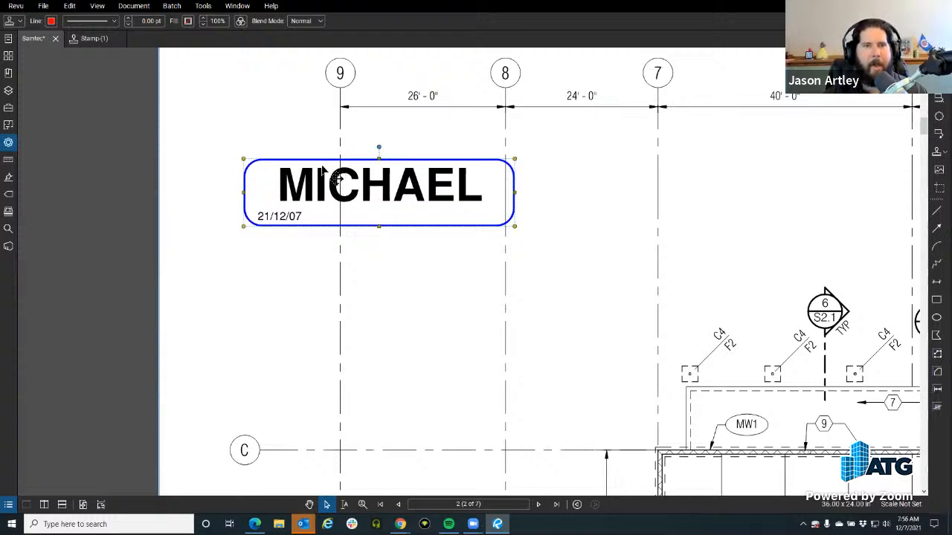
key(ctrl+d)
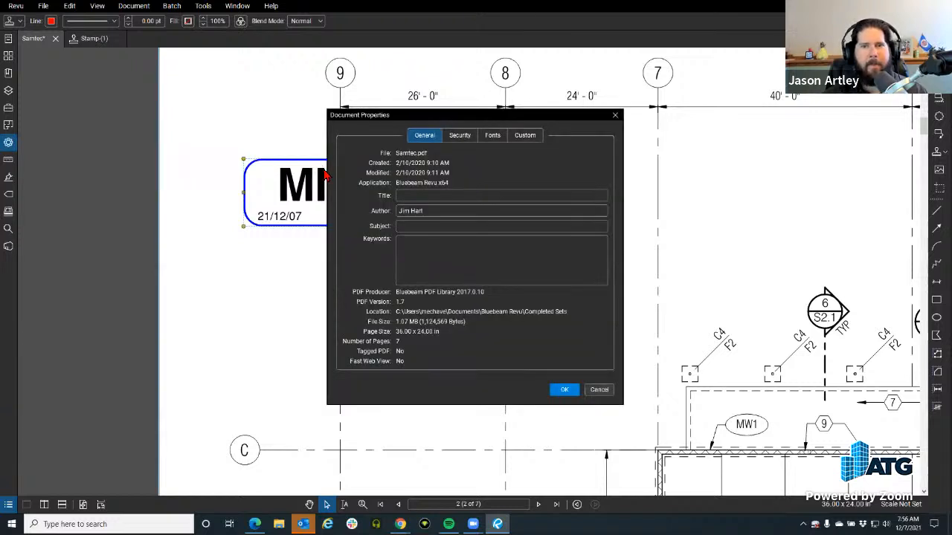
click(616, 117)
View the general document properties of the Stamp-(1) file and dismiss them without changes.
click(90, 39)
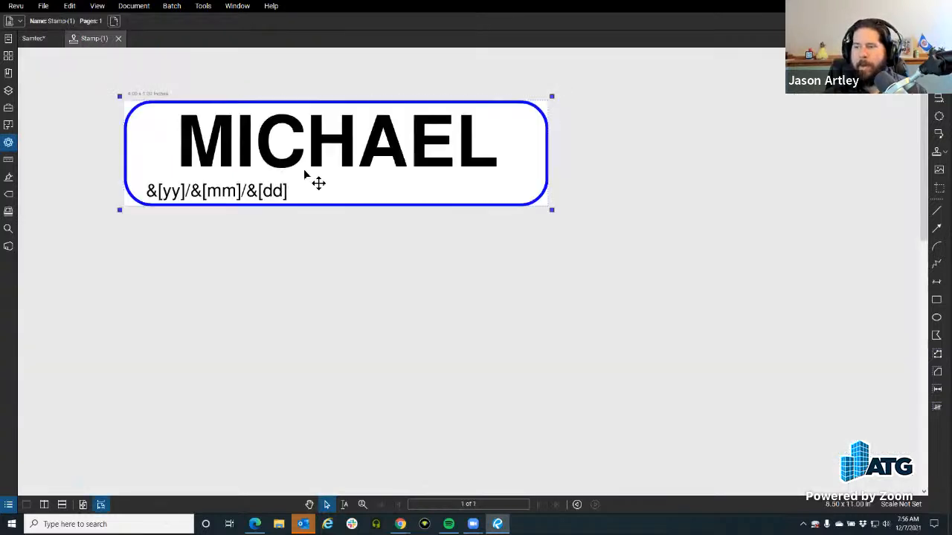
key(ctrl+d)
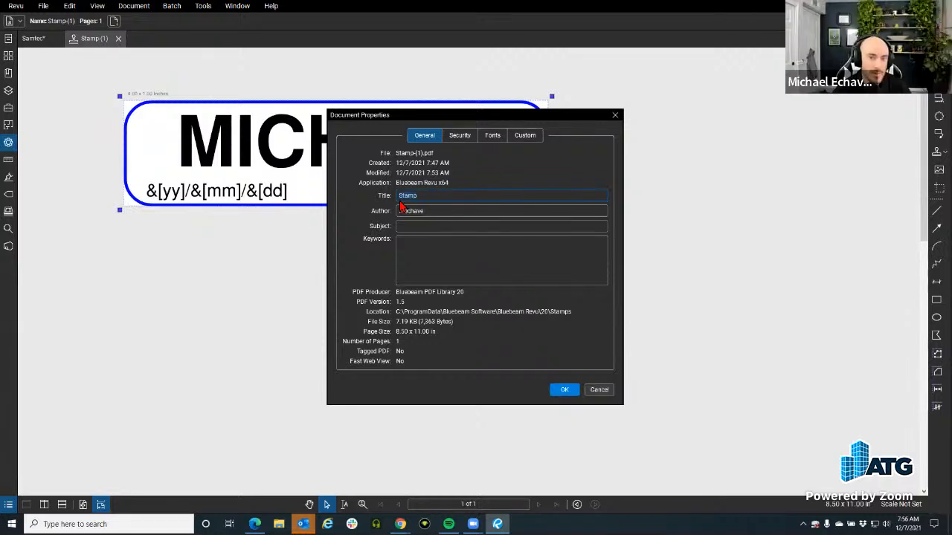
click(601, 389)
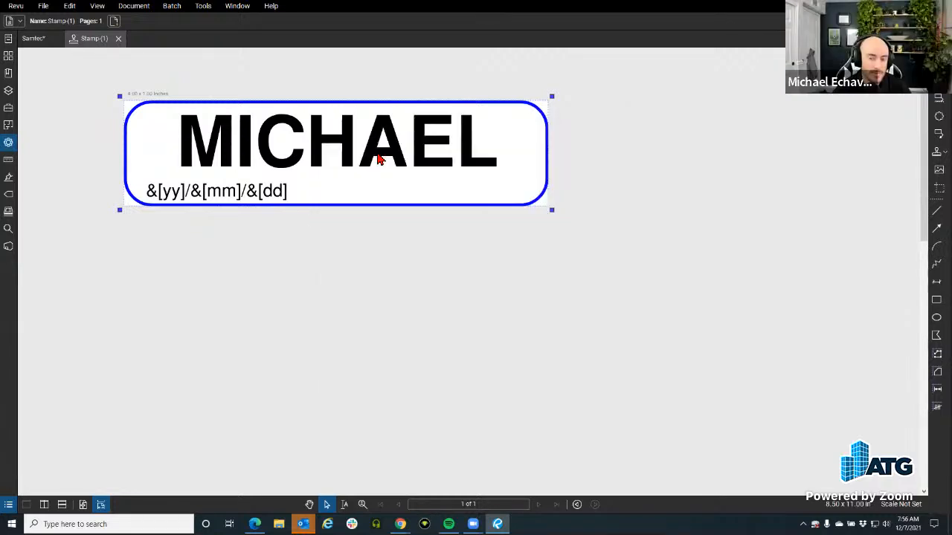
Return to the Samtec plan and close the Stamp-(1) document.
click(238, 136)
click(35, 39)
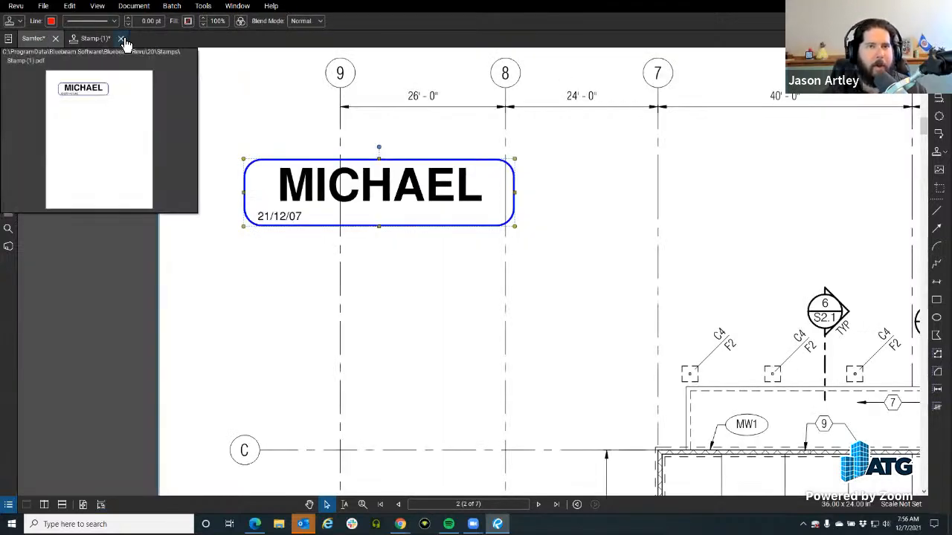
click(298, 116)
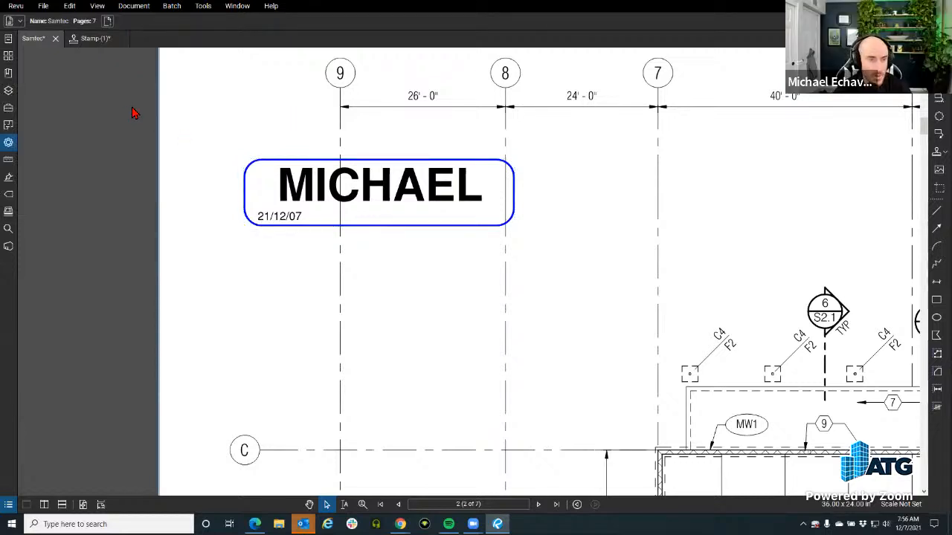
click(121, 39)
click(529, 310)
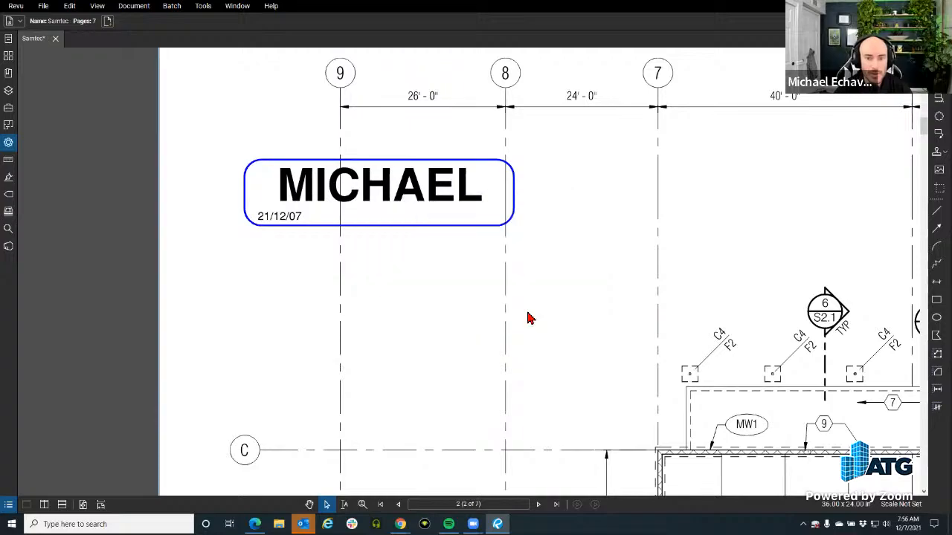
Select the placed stamp across grid lines 9 and 8 and review the markup commands available for it, including Flatten.
scroll(280, 244, down, 5)
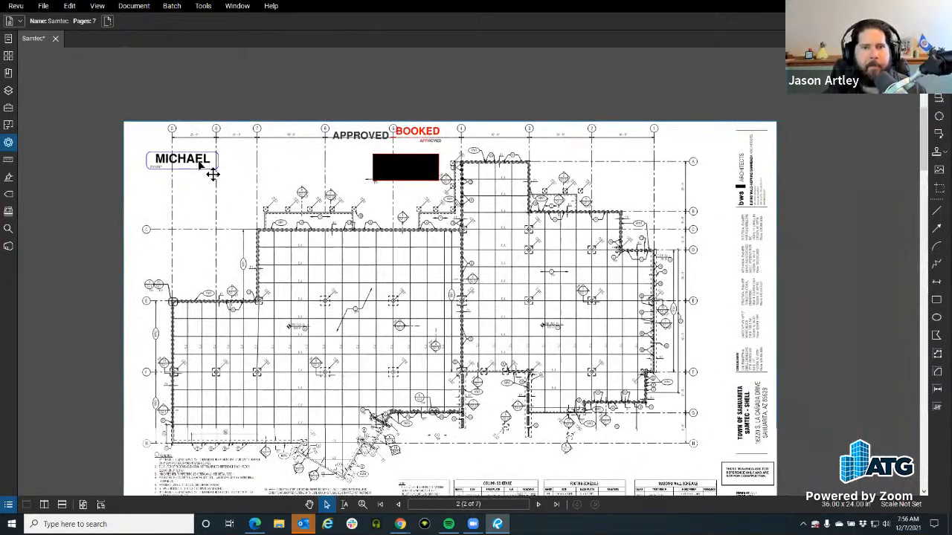
click(211, 172)
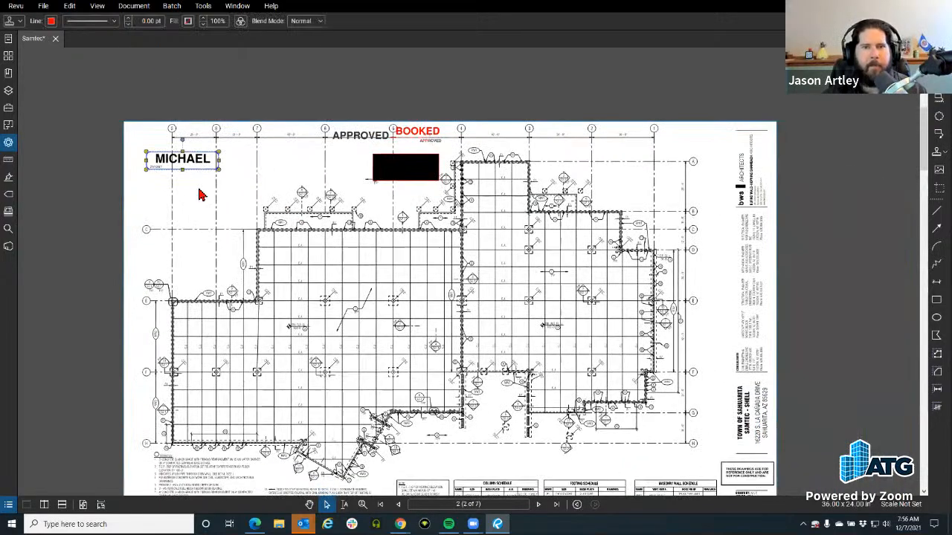
scroll(193, 179, up, 6)
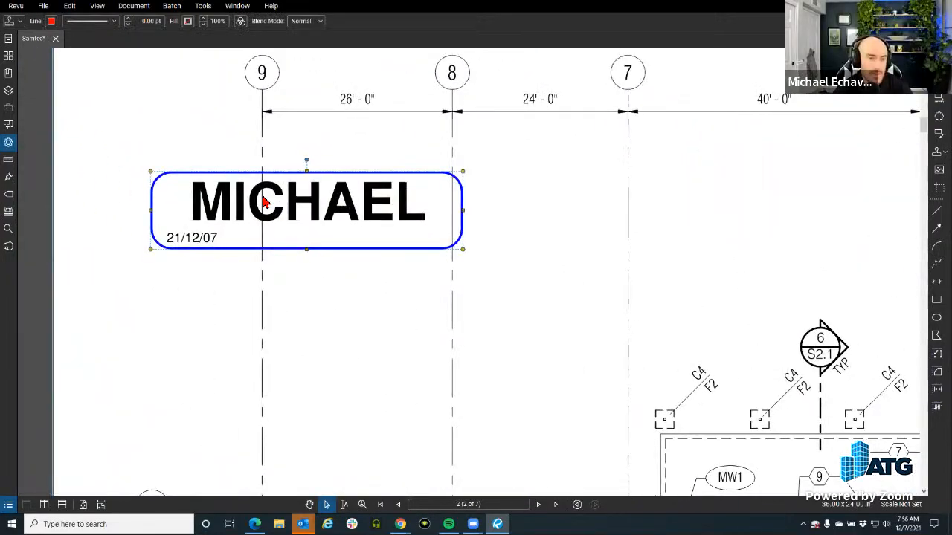
right_click(263, 195)
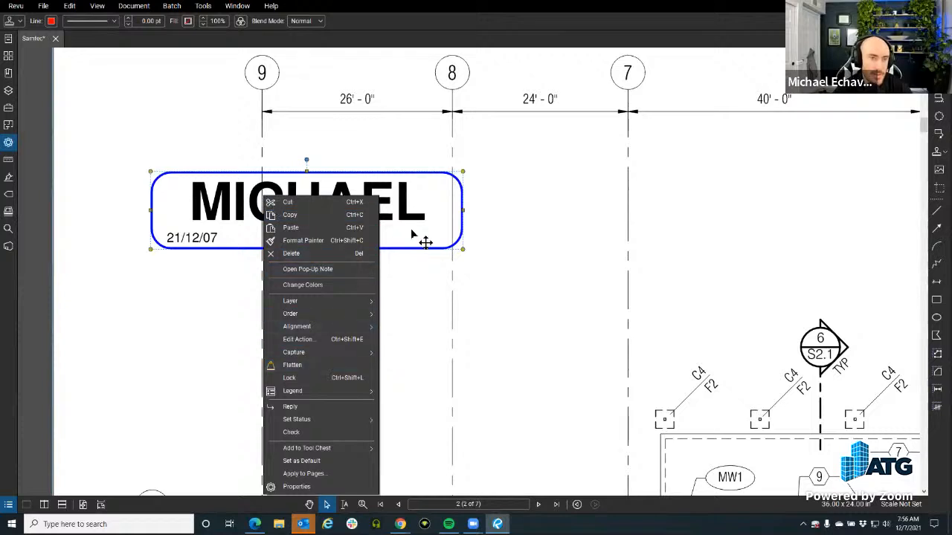
click(530, 191)
Review the Flatten Markups options for Samtec.pdf, toggle Allow Markup Recovery (Unflatten) off and back on, and cancel without flattening.
click(108, 6)
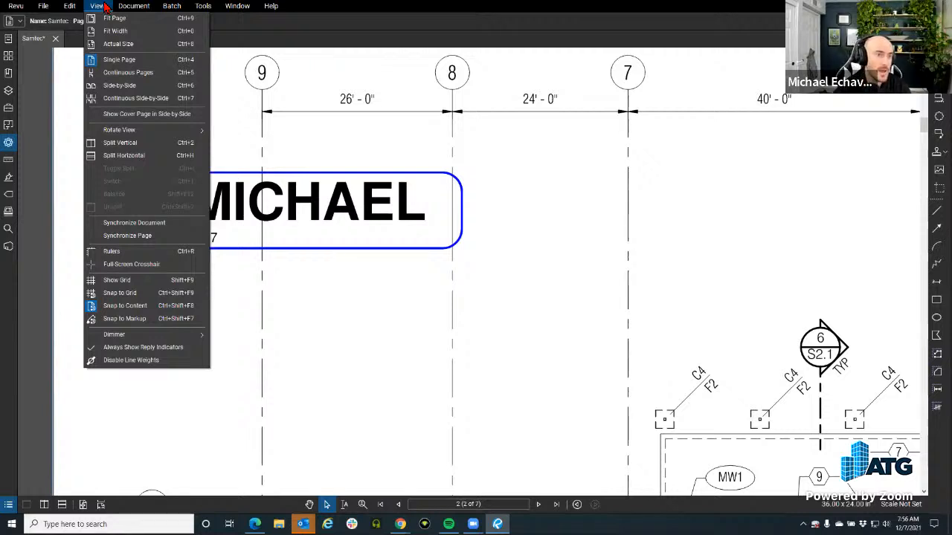
mouse_move(128, 6)
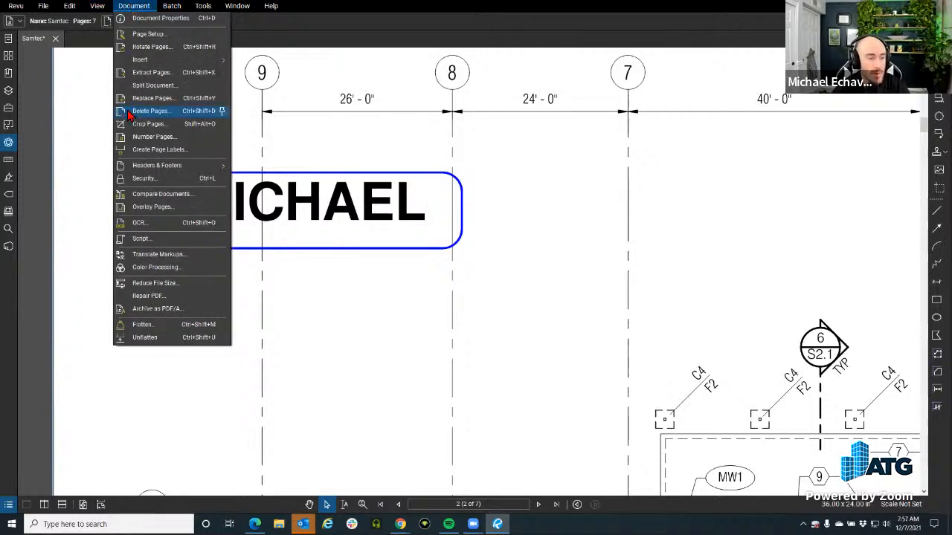
click(143, 328)
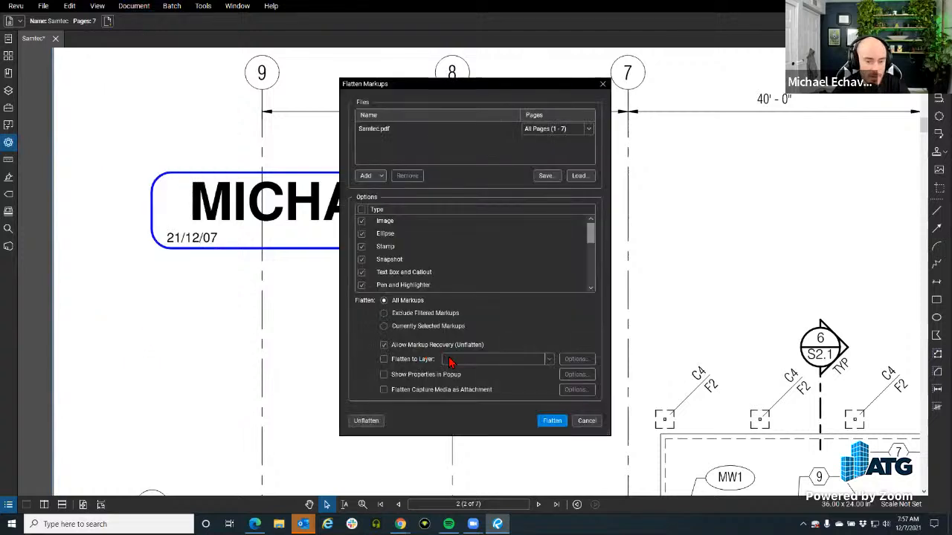
drag(452, 88, 363, 48)
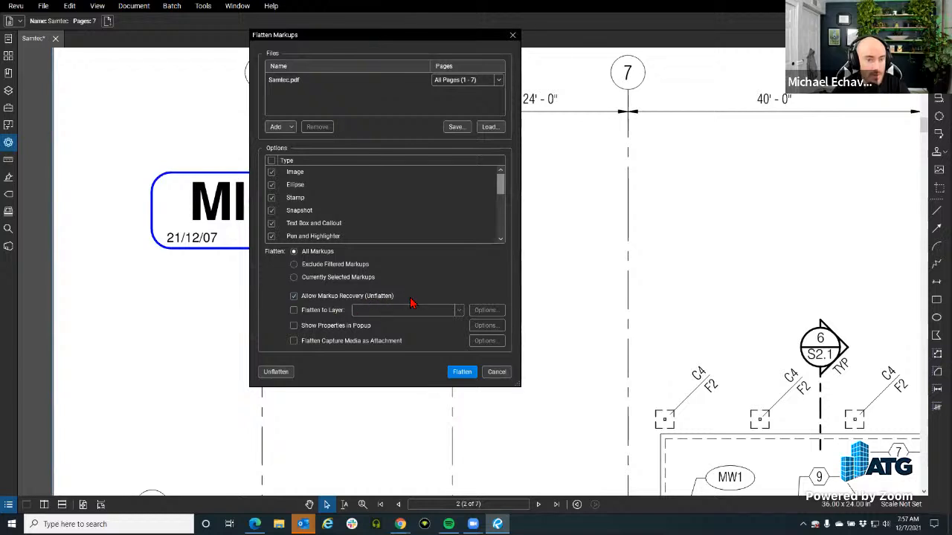
click(347, 298)
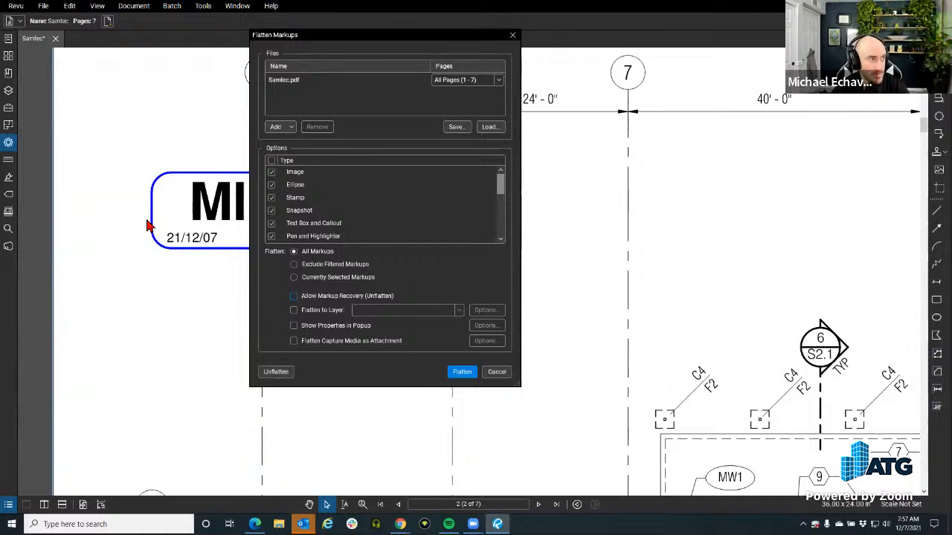
click(322, 299)
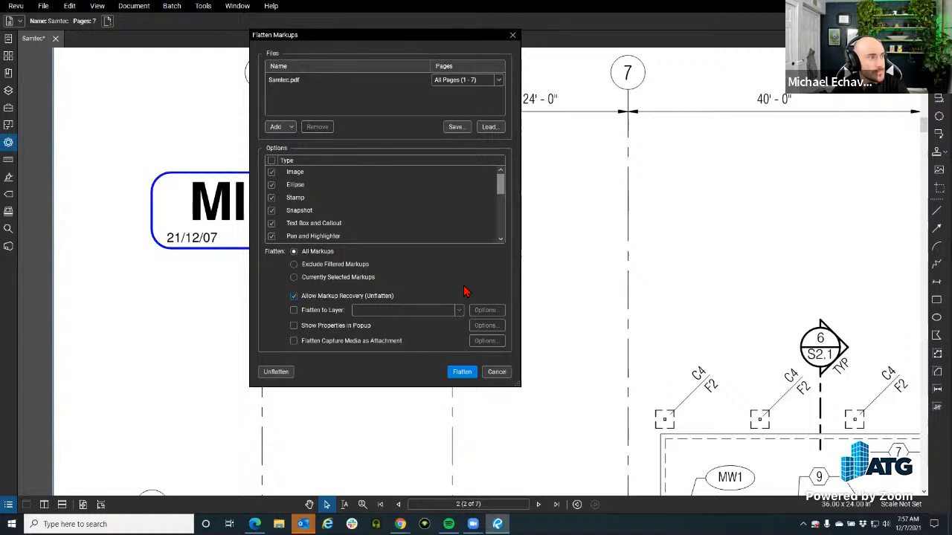
click(496, 372)
scroll(358, 269, down, 2)
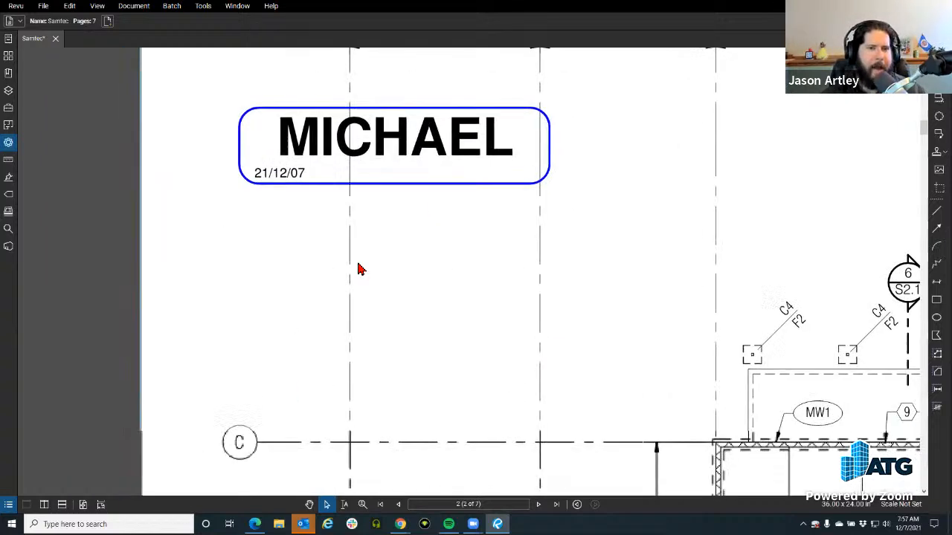
scroll(358, 270, down, 2)
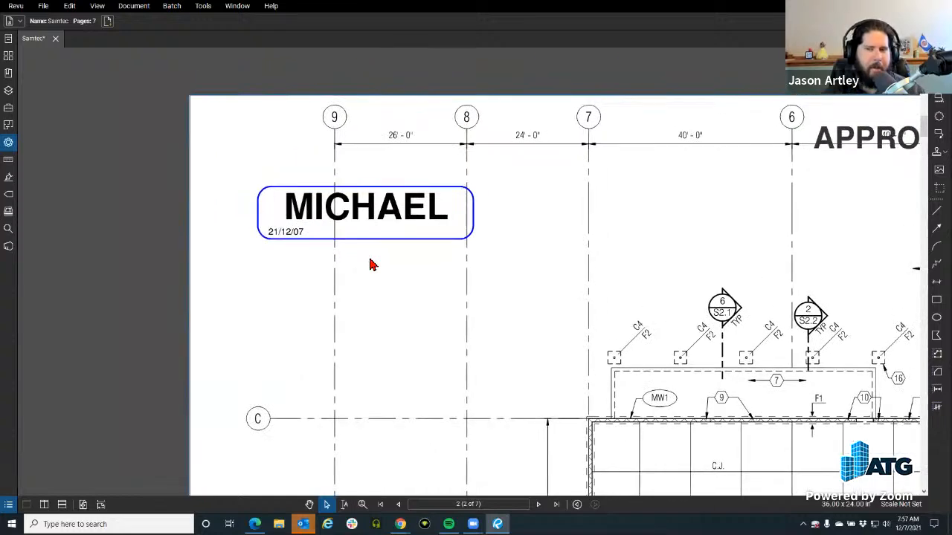
scroll(373, 266, up, 2)
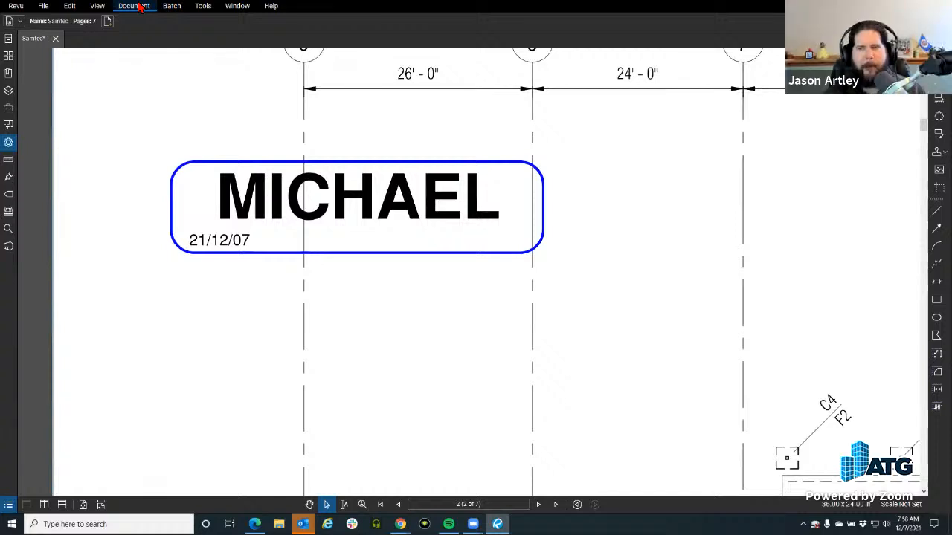
Flatten the name-and-date stamp across grid lines 9 and 8 and test whether it can still be selected.
right_click(228, 177)
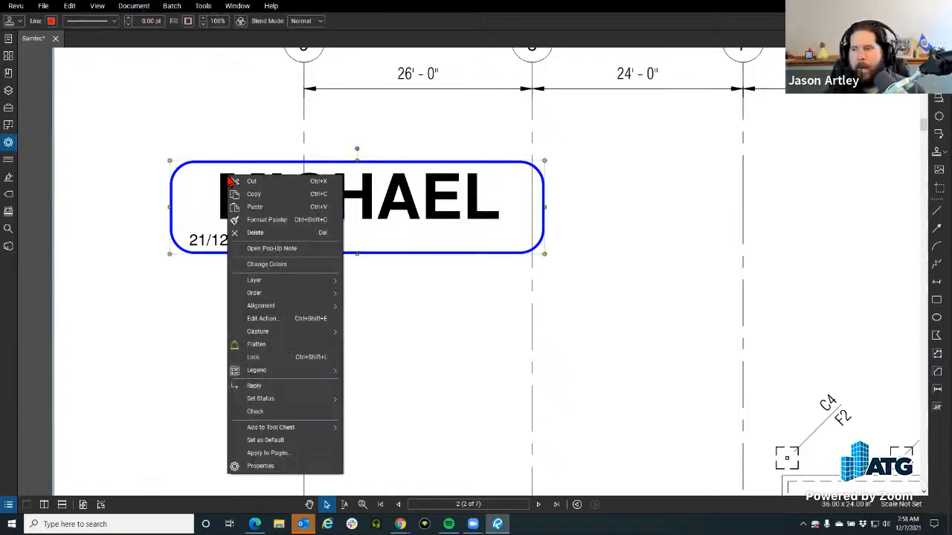
click(304, 347)
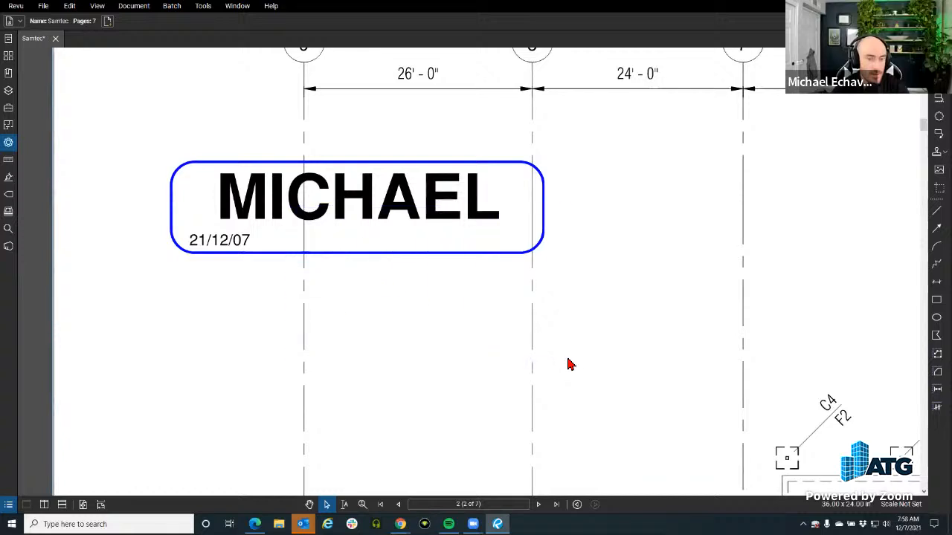
drag(489, 327, 368, 121)
Unflatten the document's markups and move the recovered name-and-date stamp slightly down and to the left.
click(97, 6)
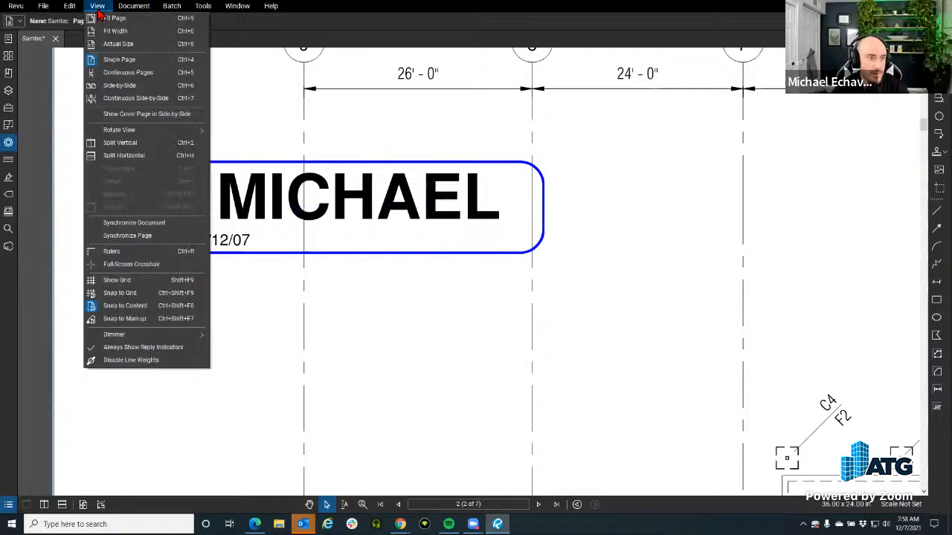
click(208, 337)
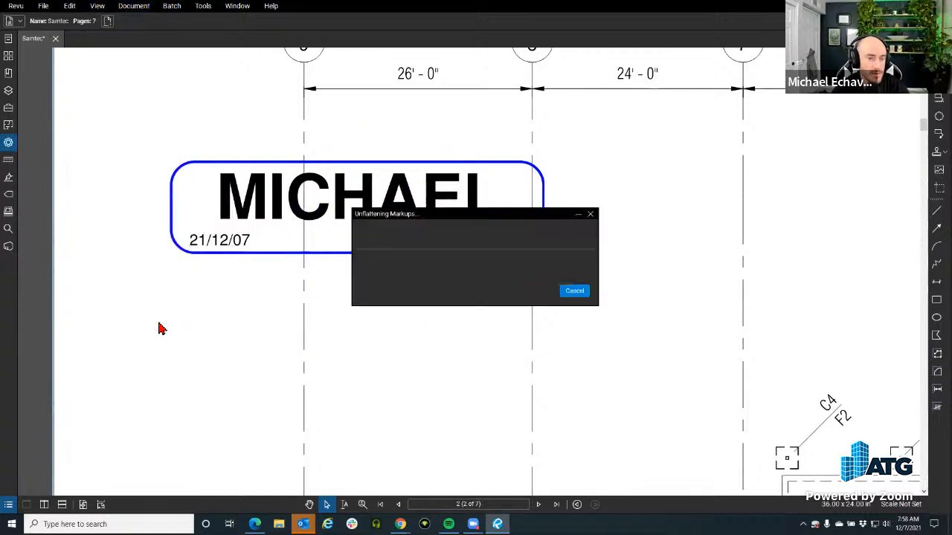
click(270, 212)
drag(270, 212, 243, 235)
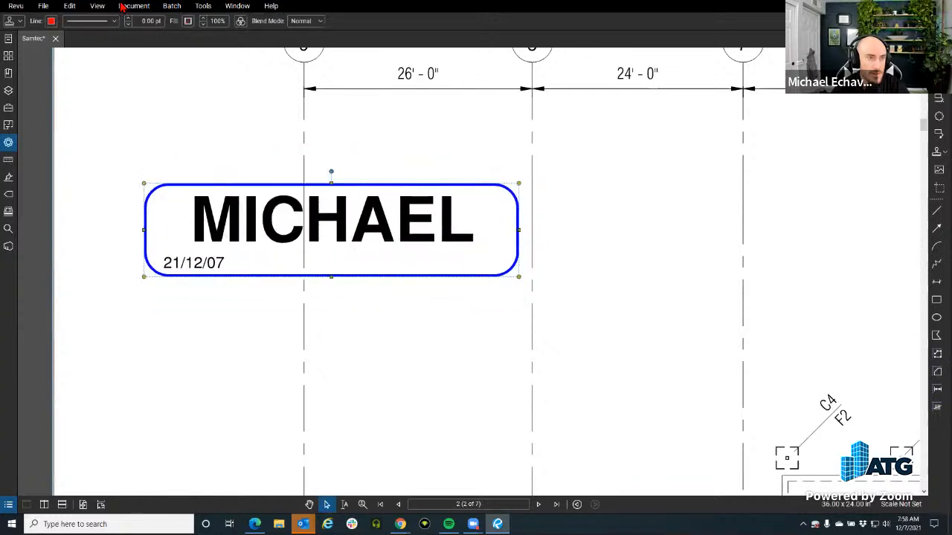
Flatten all markups on all pages of Samtec.pdf with Allow Markup Recovery (Unflatten) off, and test whether the stamp can be selected.
click(123, 6)
click(155, 322)
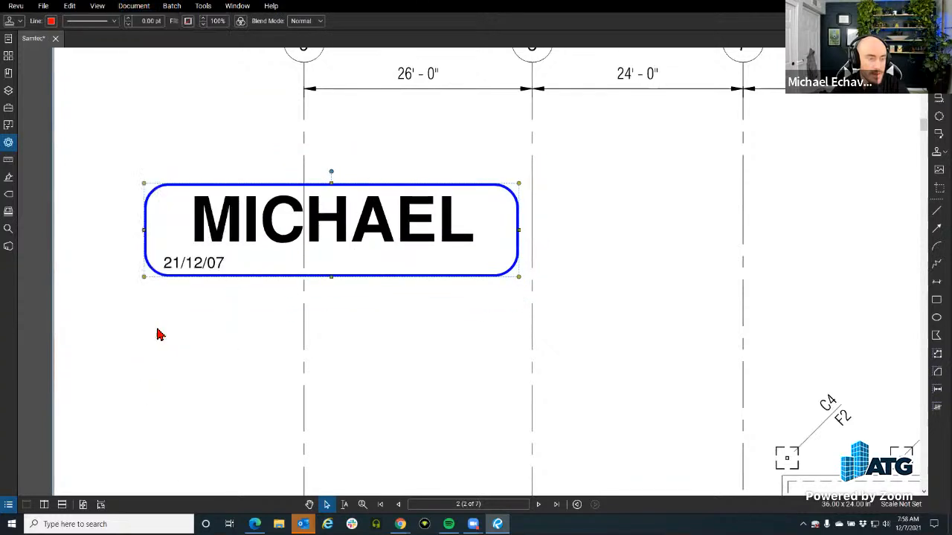
click(405, 348)
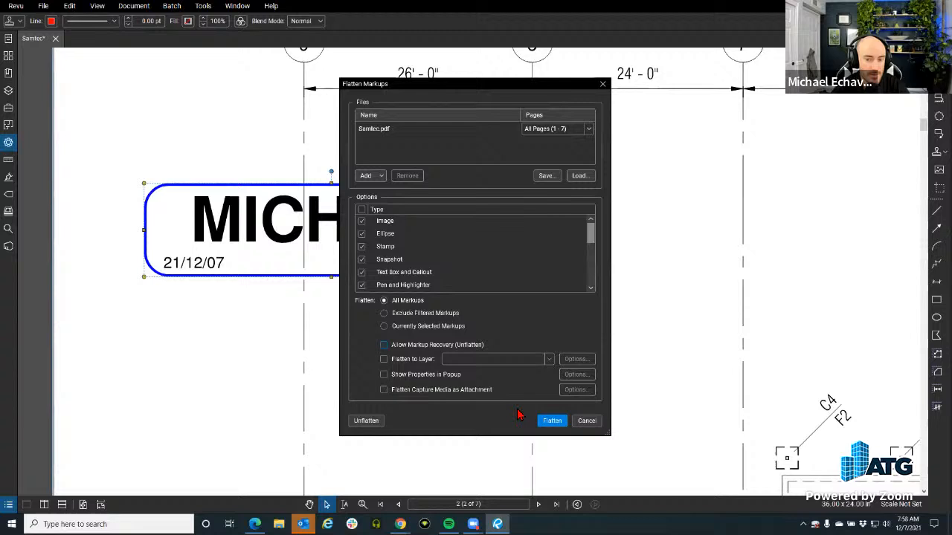
click(561, 427)
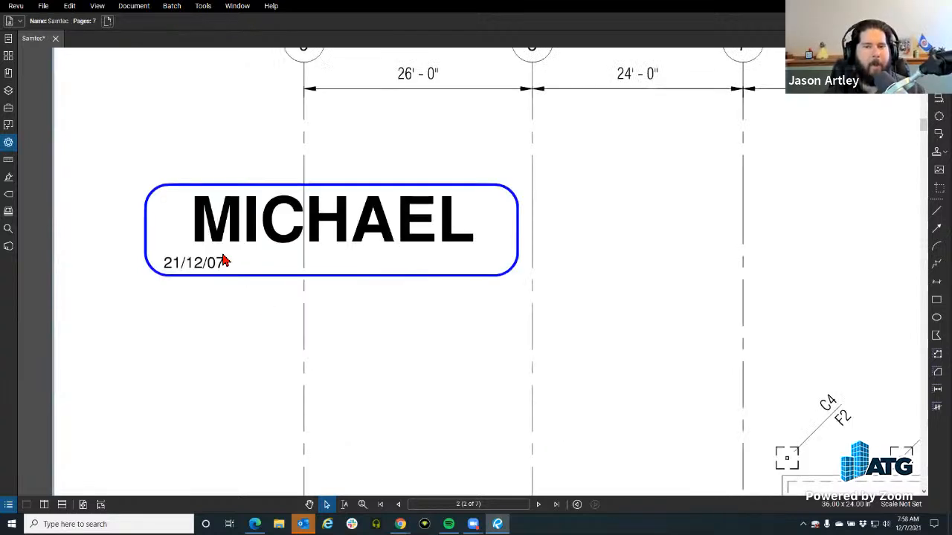
drag(204, 152, 142, 308)
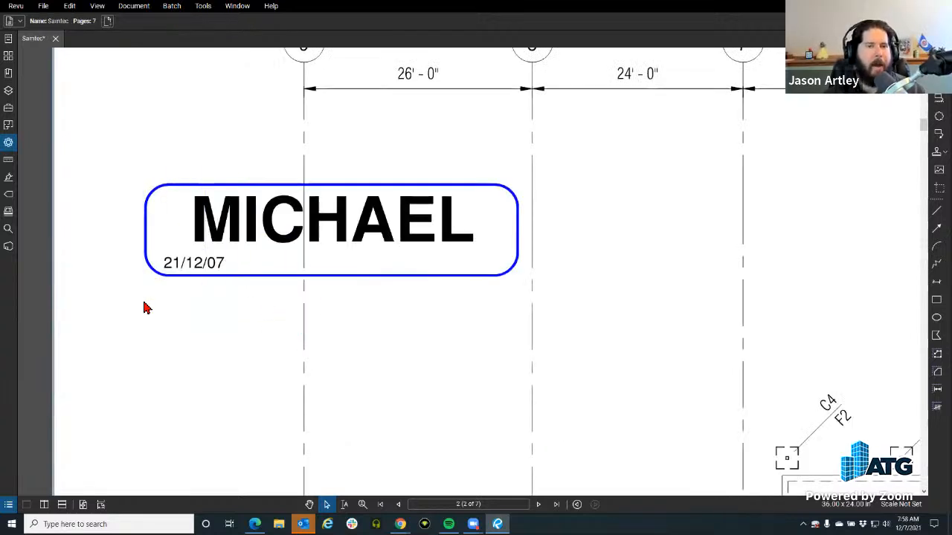
Unflatten the document again and shift the name-and-date stamp slightly right and down across grid lines 9 and 8.
click(133, 6)
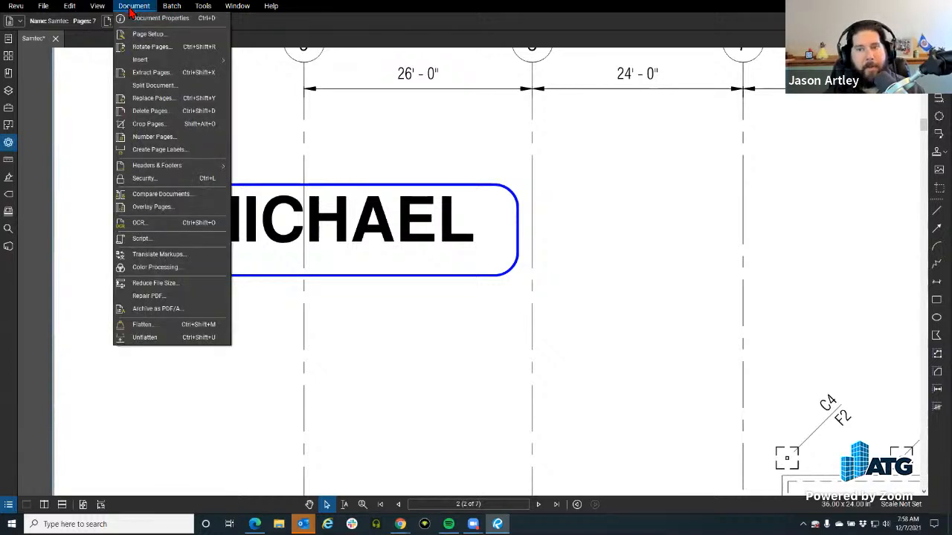
click(167, 340)
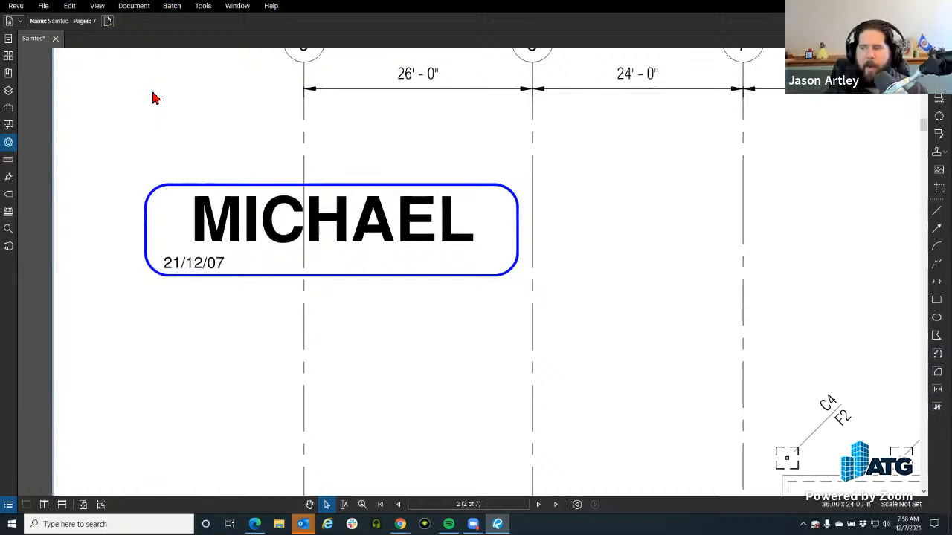
drag(186, 210, 214, 206)
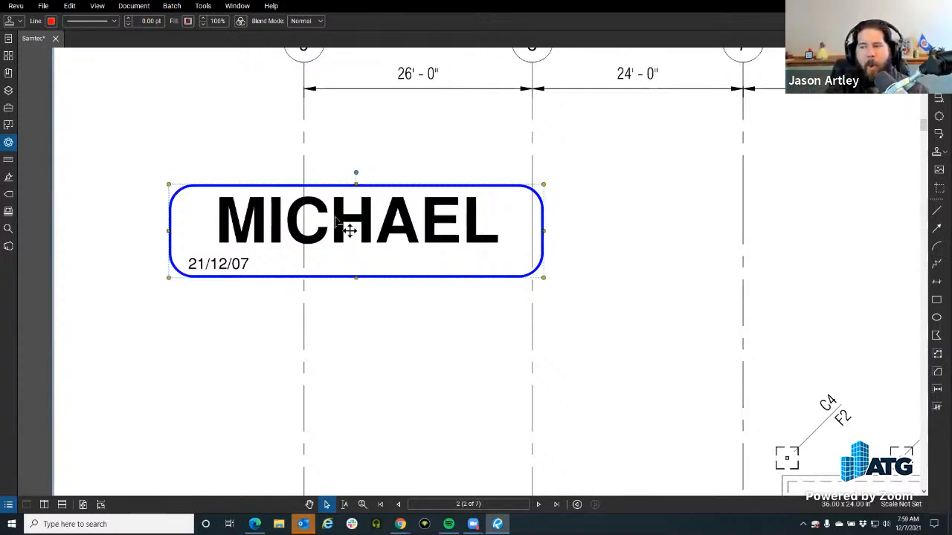
mouse_move(344, 230)
mouse_down()
mouse_move(364, 235)
mouse_move(344, 237)
mouse_up()
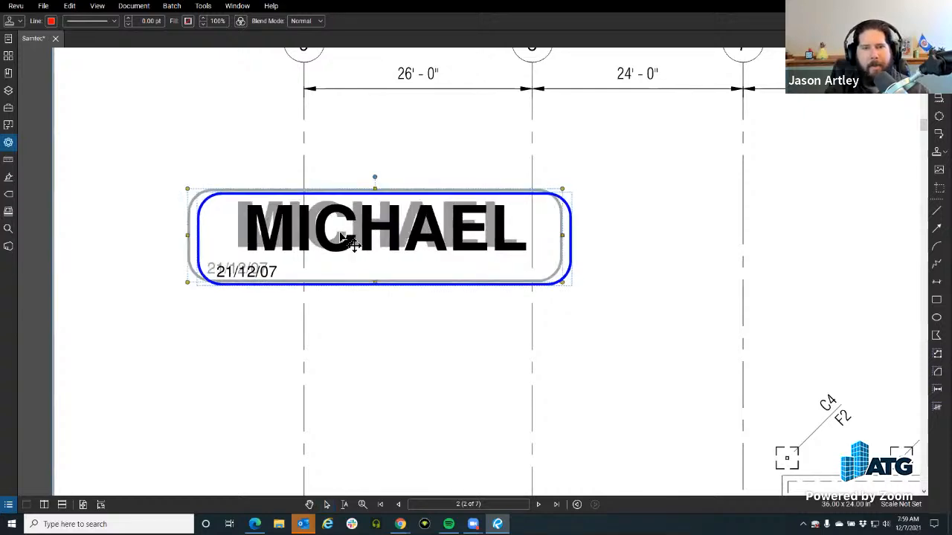
Set the name-and-date stamp's blend mode to Screen and move it up over the 26' - 0" dimension between grids 9 and 8.
scroll(308, 191, up, 5)
scroll(310, 220, down, 5)
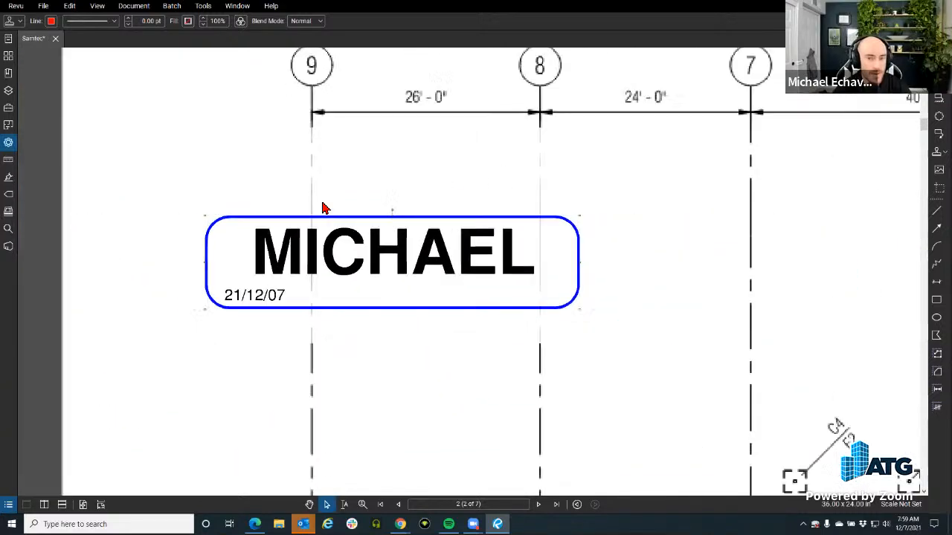
scroll(338, 225, up, 1)
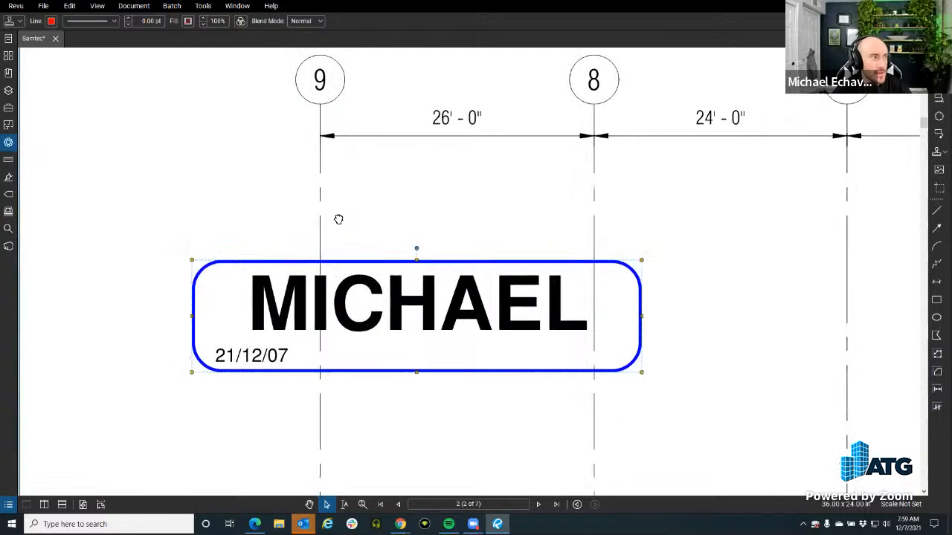
mouse_move(338, 222)
mouse_down()
mouse_move(297, 208)
mouse_move(318, 203)
mouse_up()
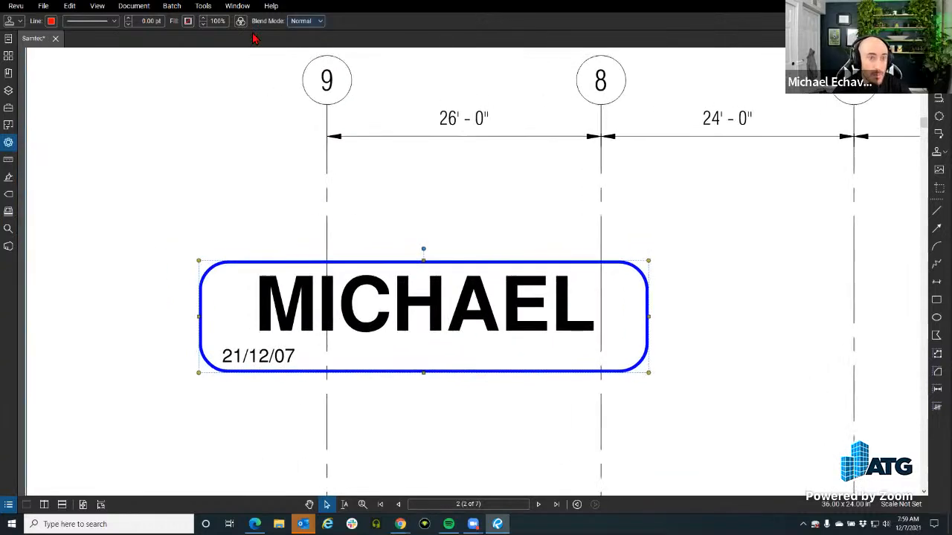
click(313, 22)
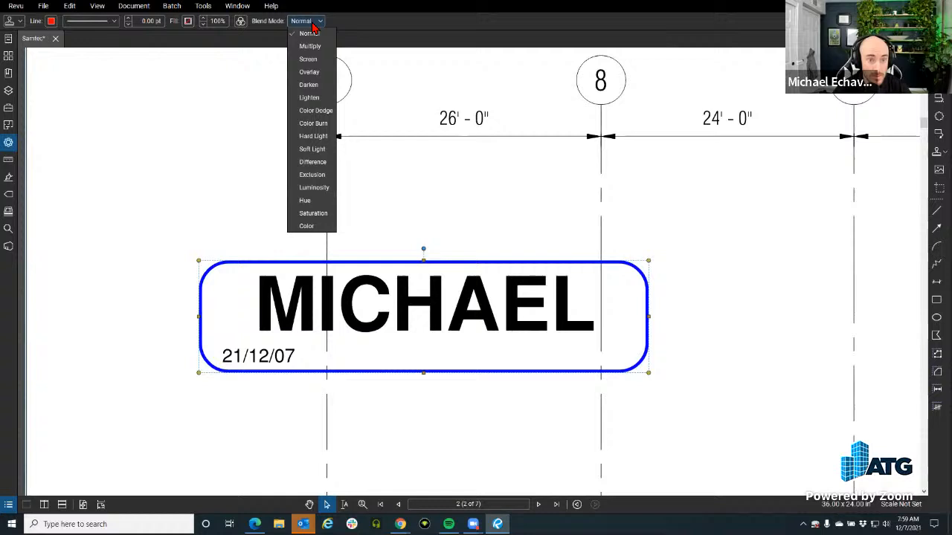
click(313, 58)
drag(387, 279, 387, 128)
scroll(386, 115, up, 3)
Try the Overlay blend mode on the name-and-date stamp, settle on Multiply, and nudge it up over the grid bubbles.
click(302, 22)
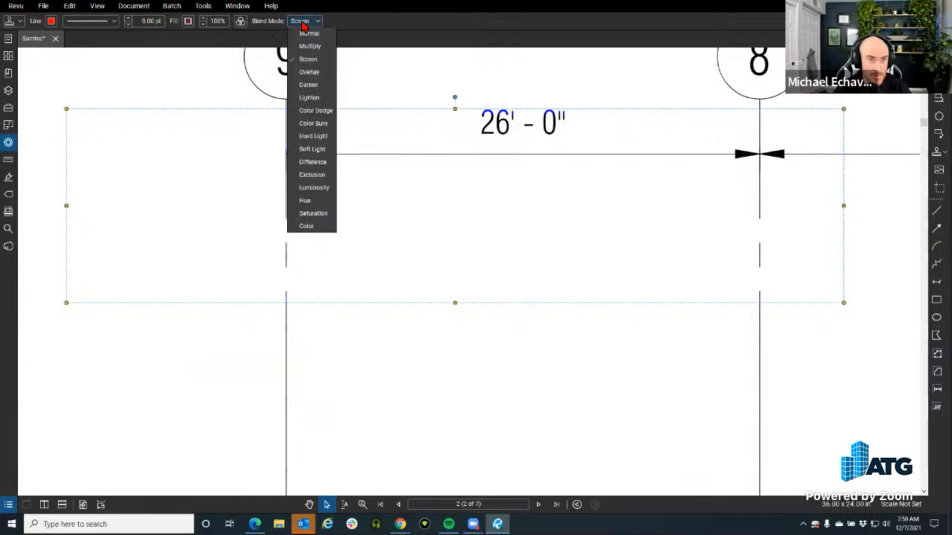
click(319, 72)
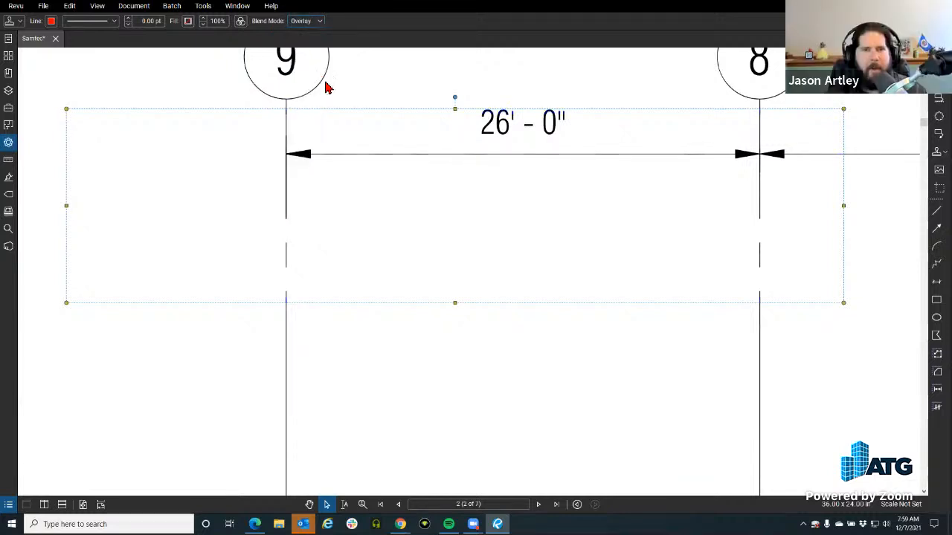
click(312, 22)
click(318, 46)
scroll(409, 203, down, 2)
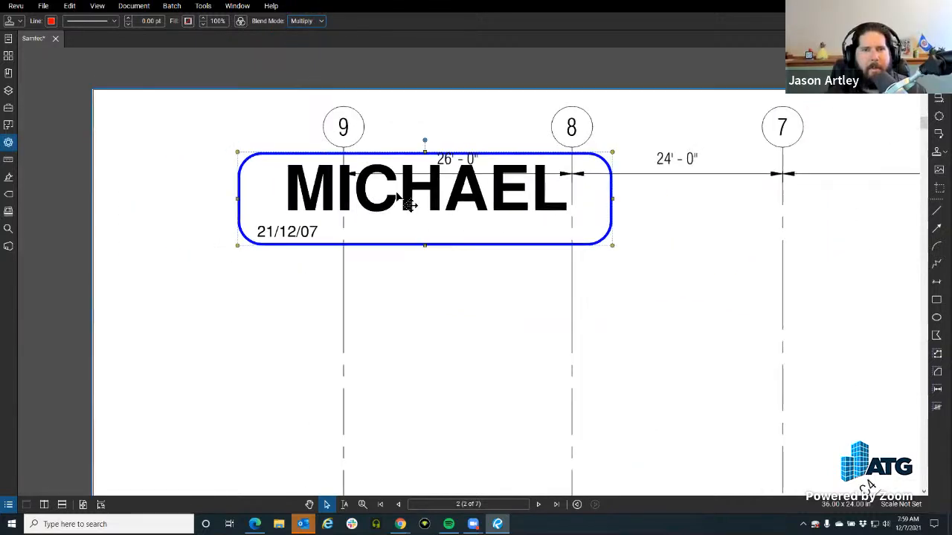
drag(409, 201, 413, 183)
scroll(384, 184, up, 2)
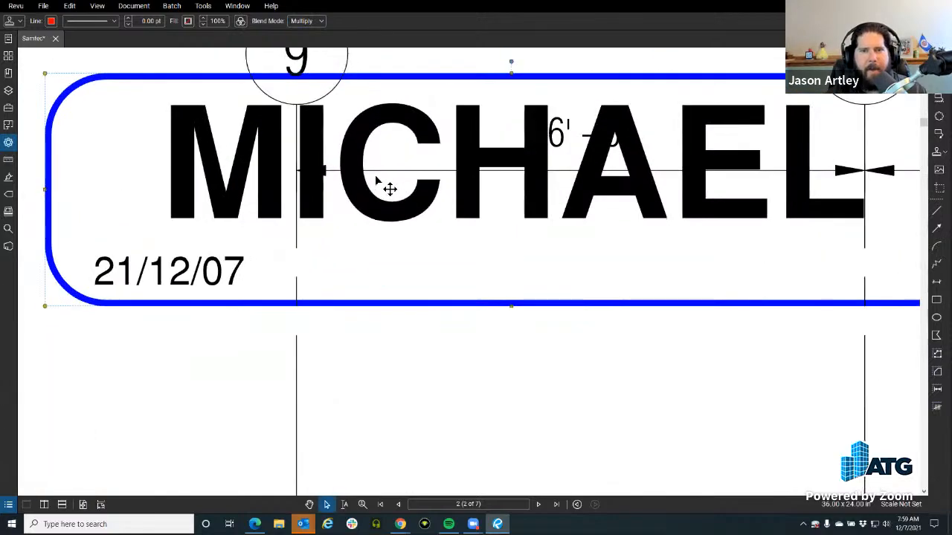
drag(342, 163, 347, 152)
Move the upper red BOOKED stamp onto grid bubble 5 and set its blend mode to Multiply.
scroll(348, 152, down, 6)
drag(644, 224, 259, 216)
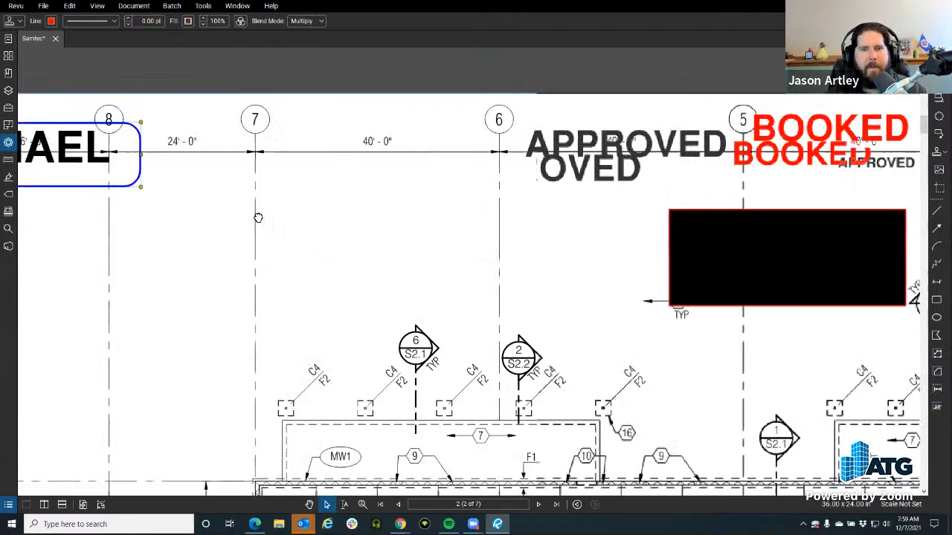
scroll(260, 216, up, 1)
drag(802, 154, 501, 175)
scroll(500, 180, up, 2)
drag(361, 139, 330, 132)
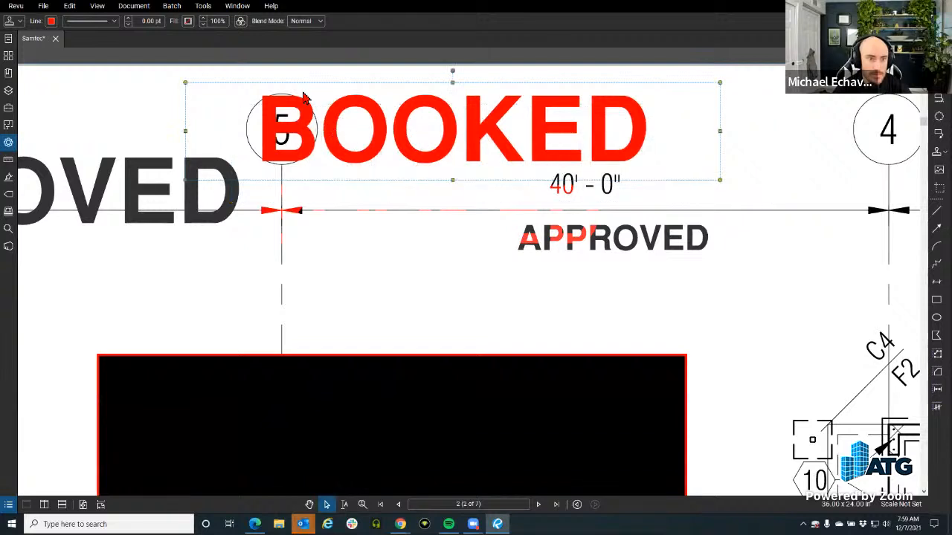
click(311, 21)
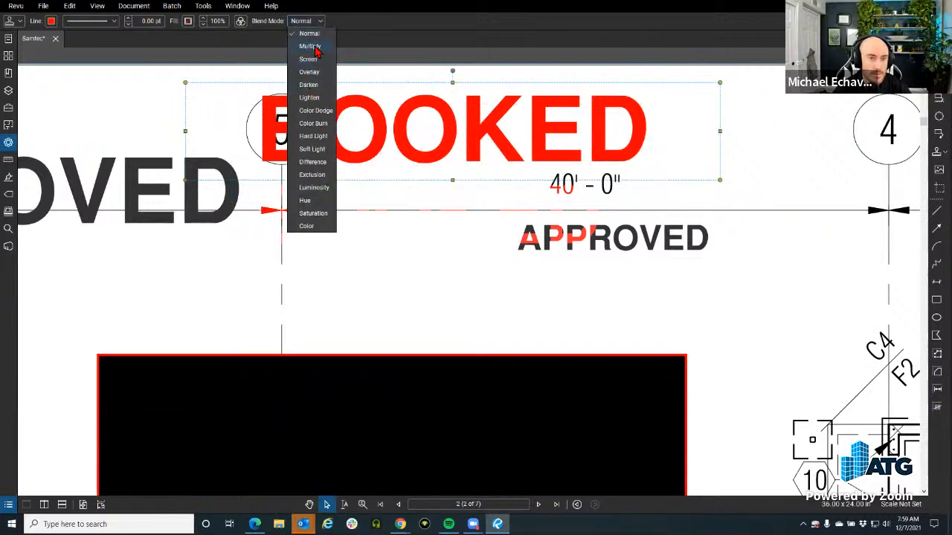
click(310, 46)
Flatten the BOOKED stamp that overlaps grid bubble 5.
scroll(372, 134, left, 3)
right_click(418, 138)
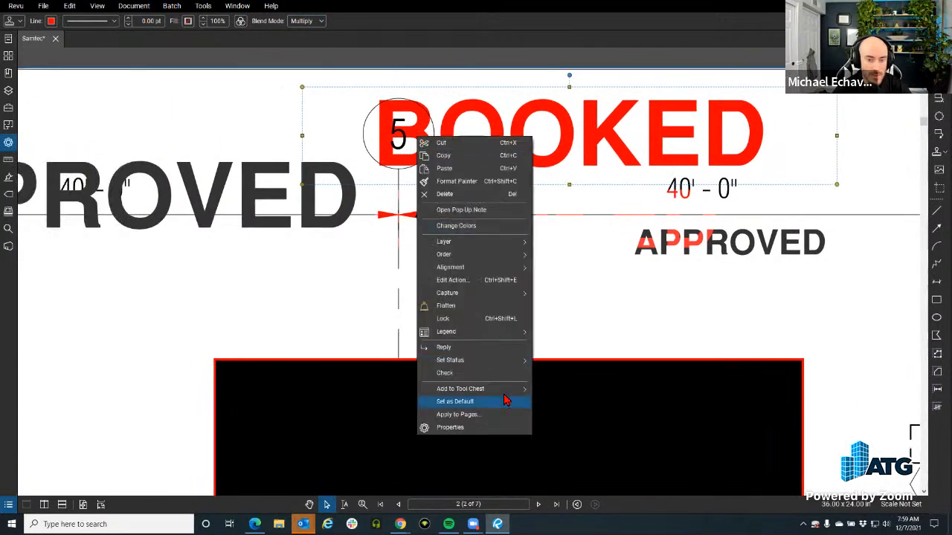
click(489, 308)
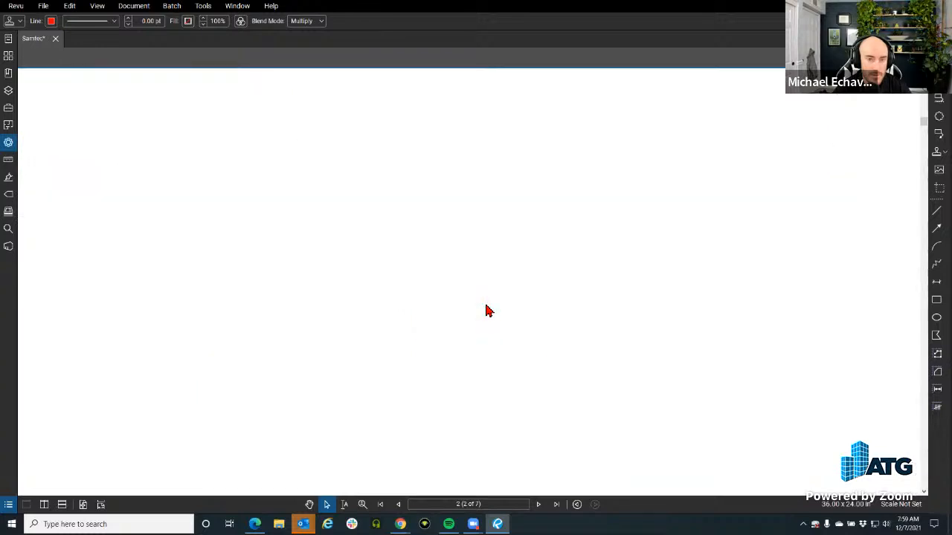
Test whether the flattened BOOKED stamp can be selected and examine closely how it blends with grid bubble 5.
drag(459, 158, 520, 194)
drag(492, 132, 431, 268)
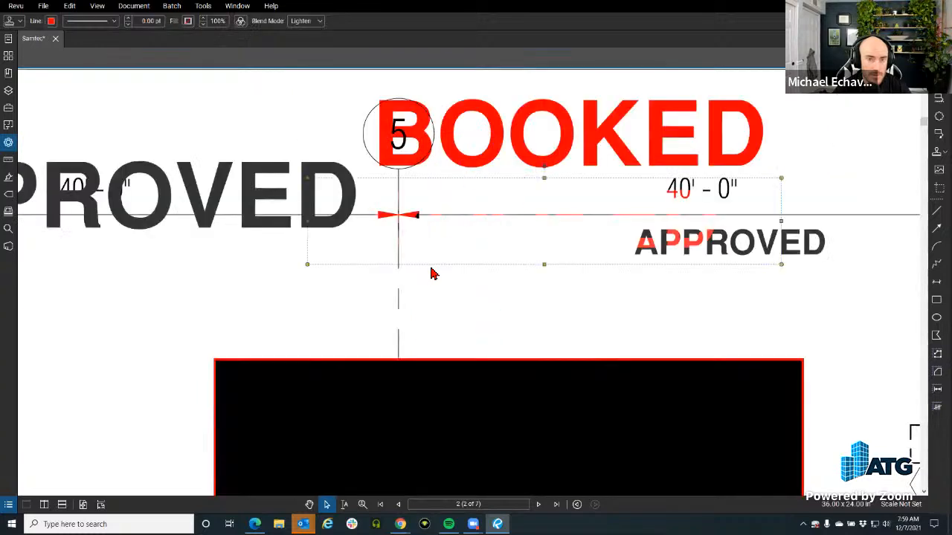
drag(484, 96, 421, 226)
click(465, 115)
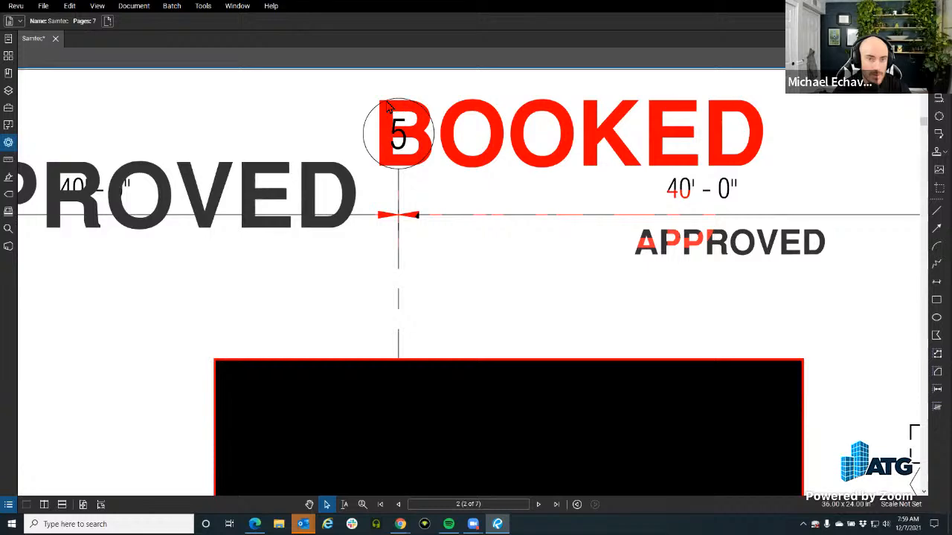
scroll(387, 109, up, 5)
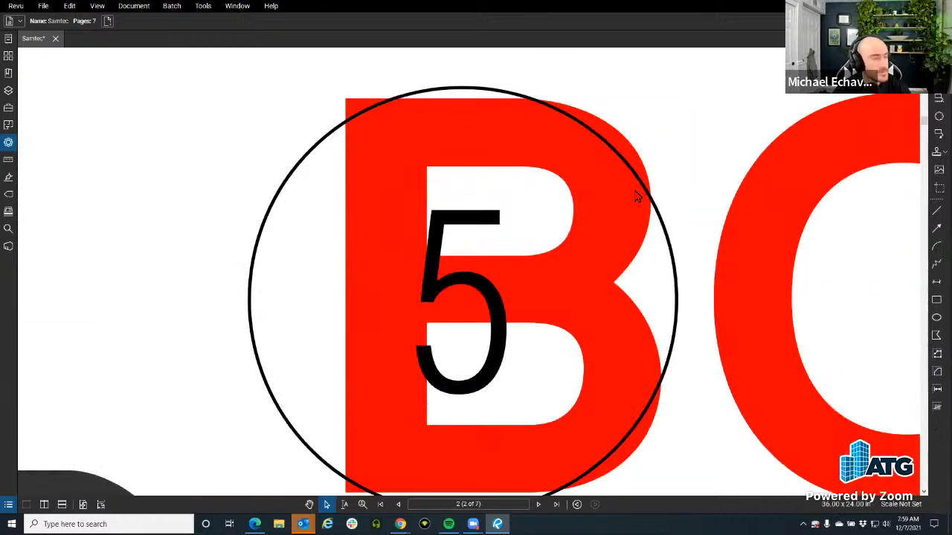
scroll(301, 144, down, 6)
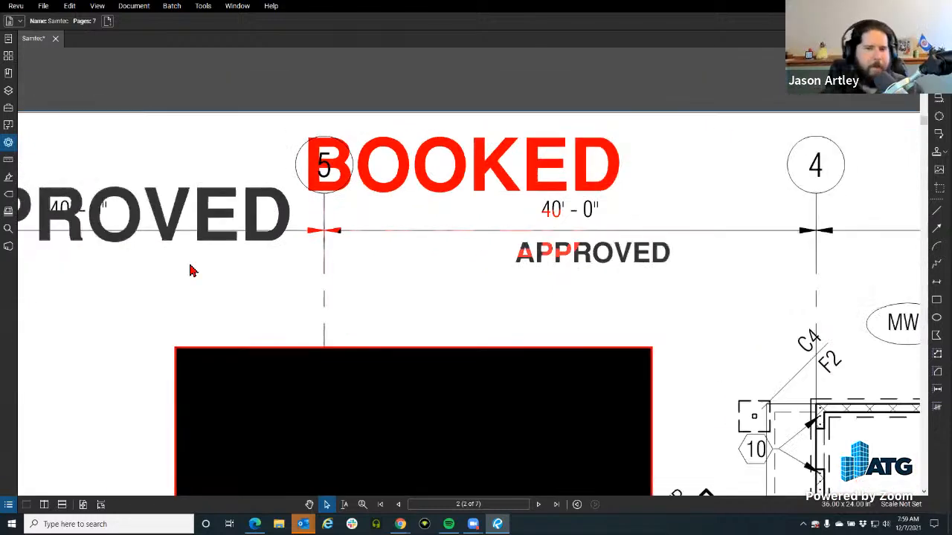
drag(191, 265, 497, 244)
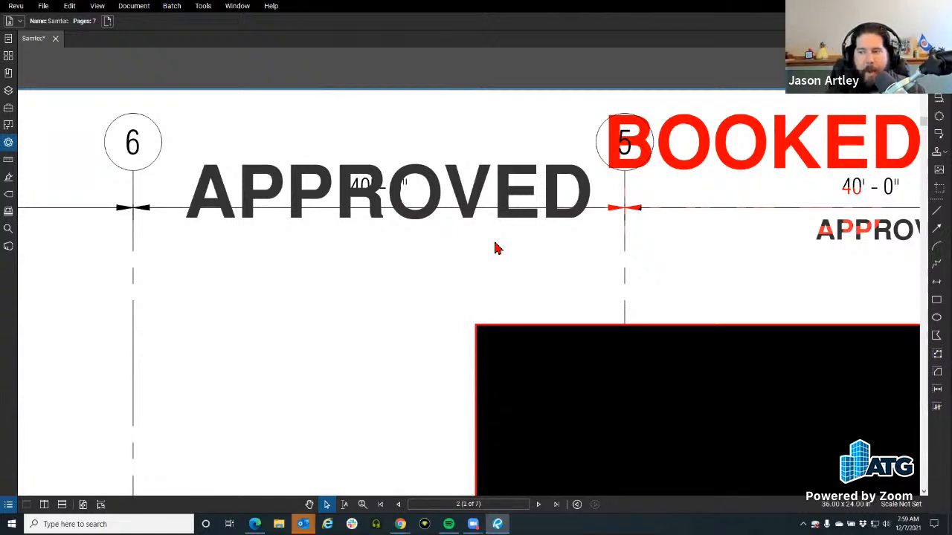
click(201, 7)
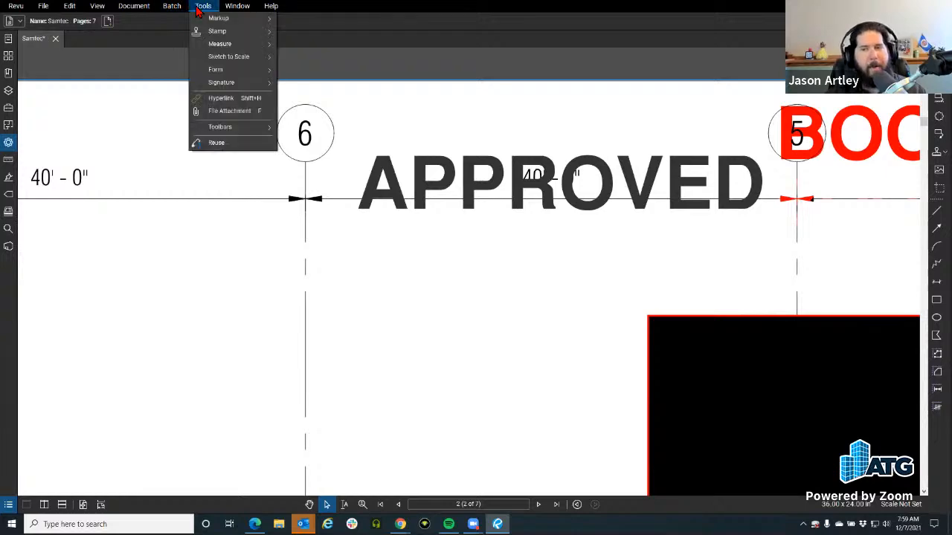
mouse_move(172, 9)
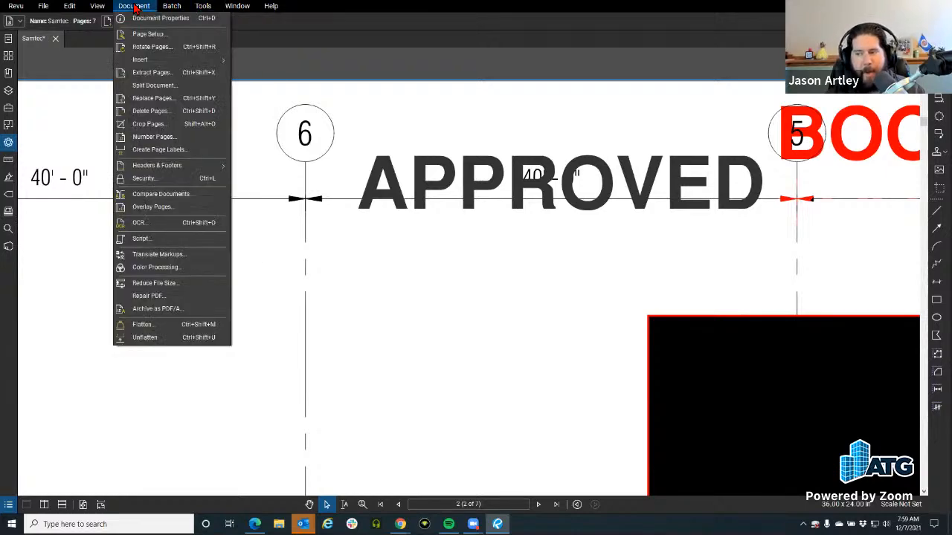
mouse_move(33, 9)
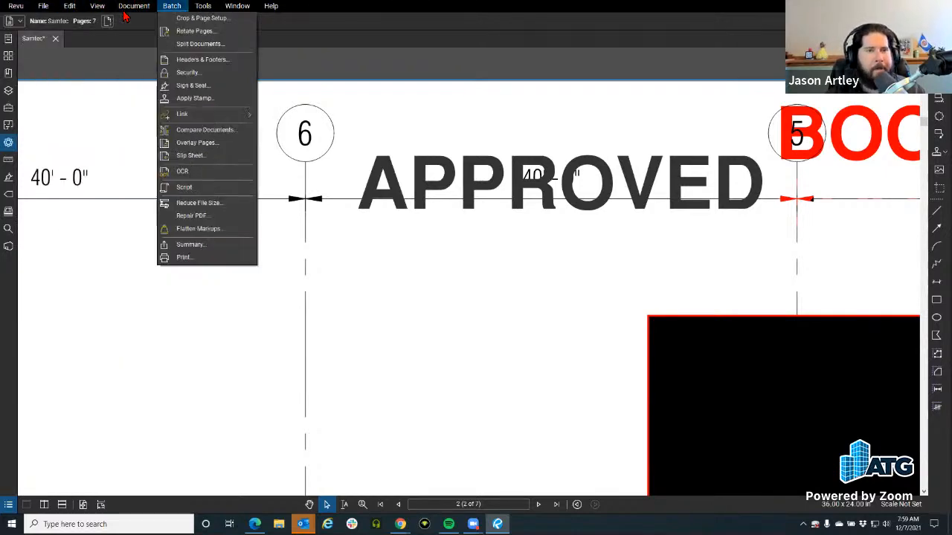
mouse_move(203, 7)
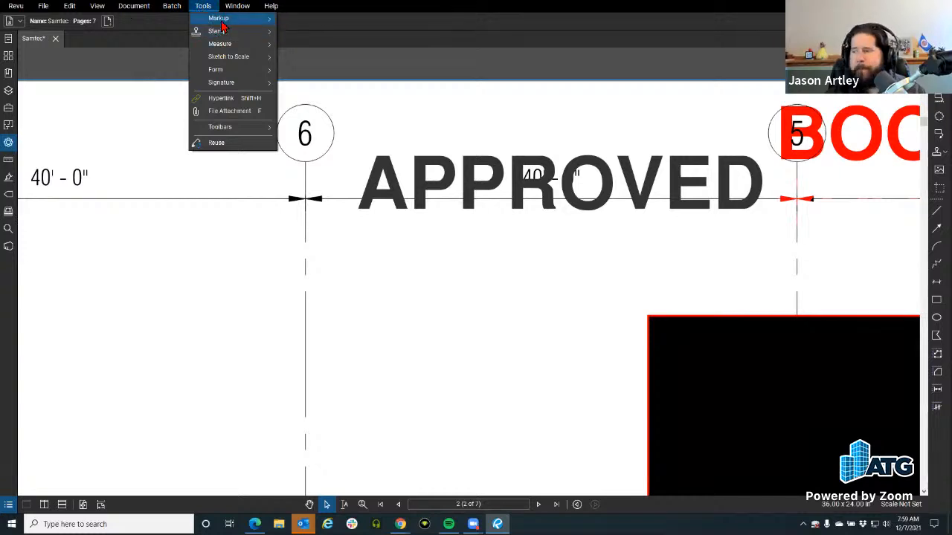
Highlight the drawing's text in yellow at 100% opacity, starting from the number in grid bubble 6.
mouse_move(220, 31)
click(335, 96)
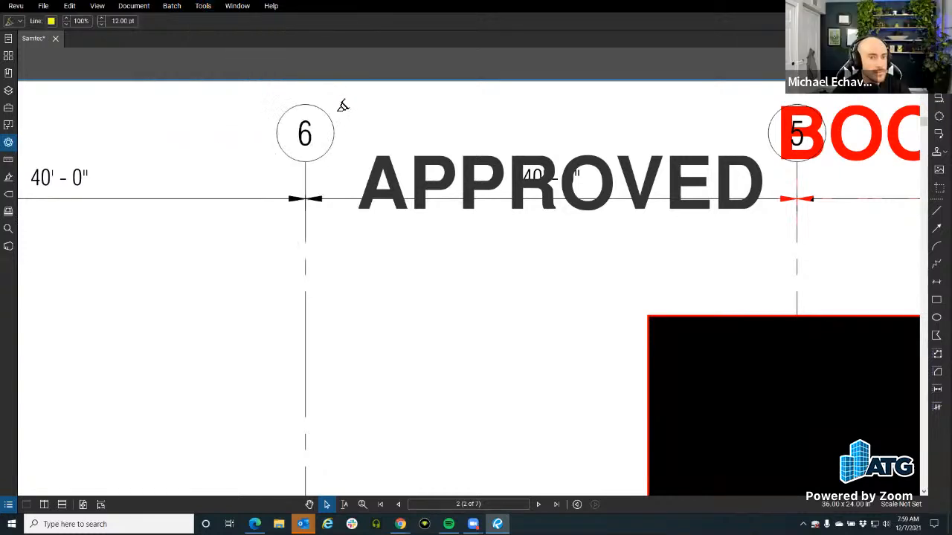
drag(322, 127, 283, 129)
scroll(310, 148, up, 3)
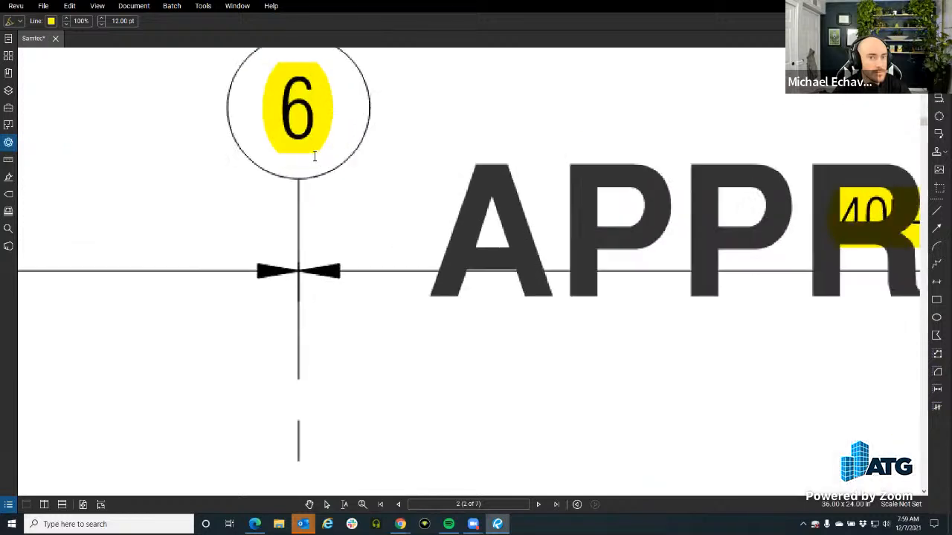
key(Escape)
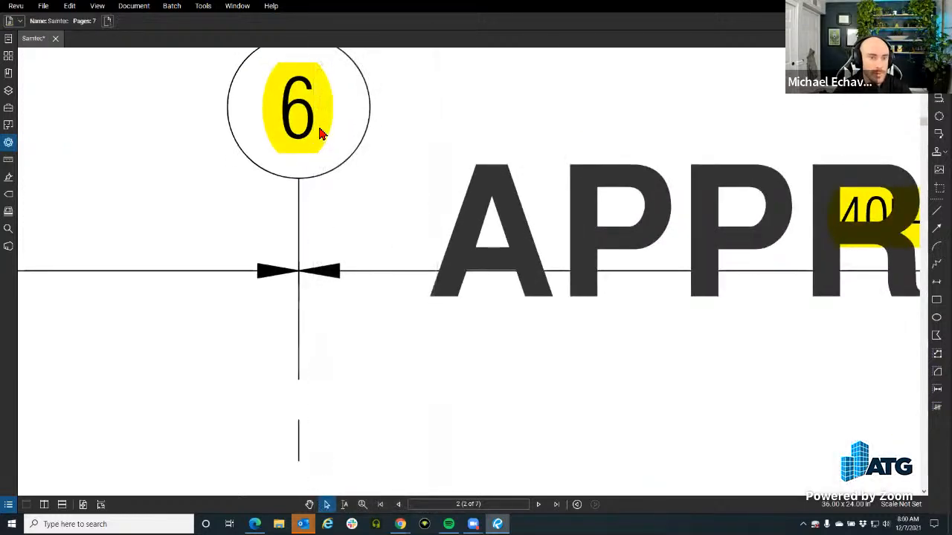
Flatten the yellow text highlight that covers the number in grid bubble 6.
right_click(319, 128)
scroll(381, 117, down, 3)
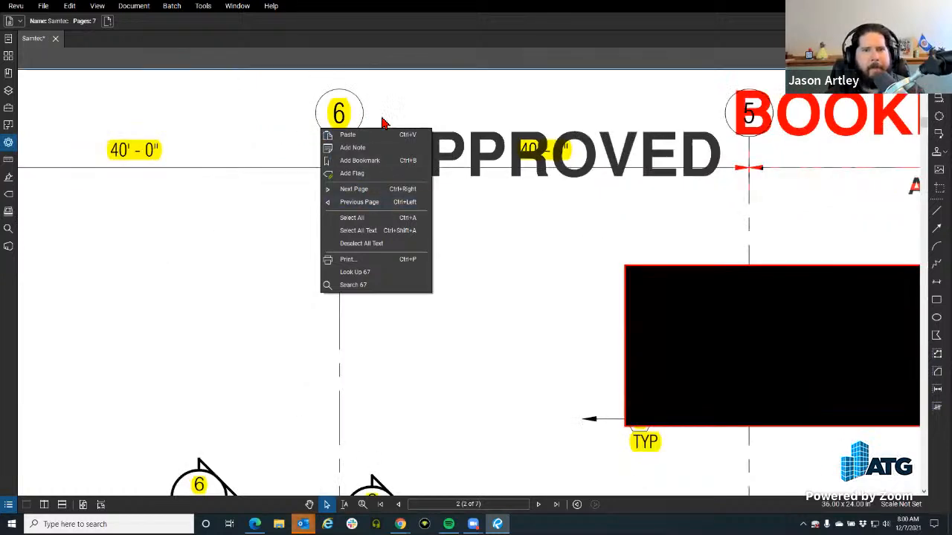
click(381, 116)
right_click(338, 114)
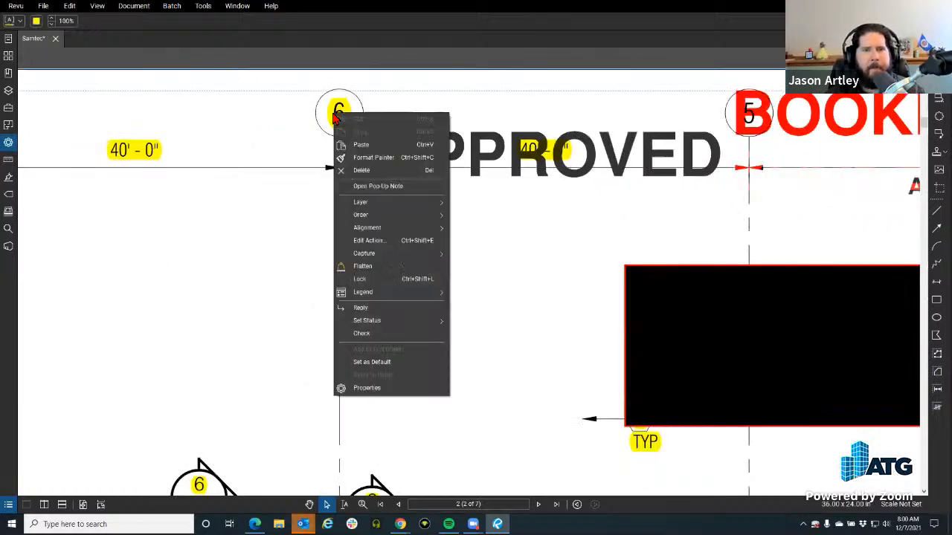
click(365, 266)
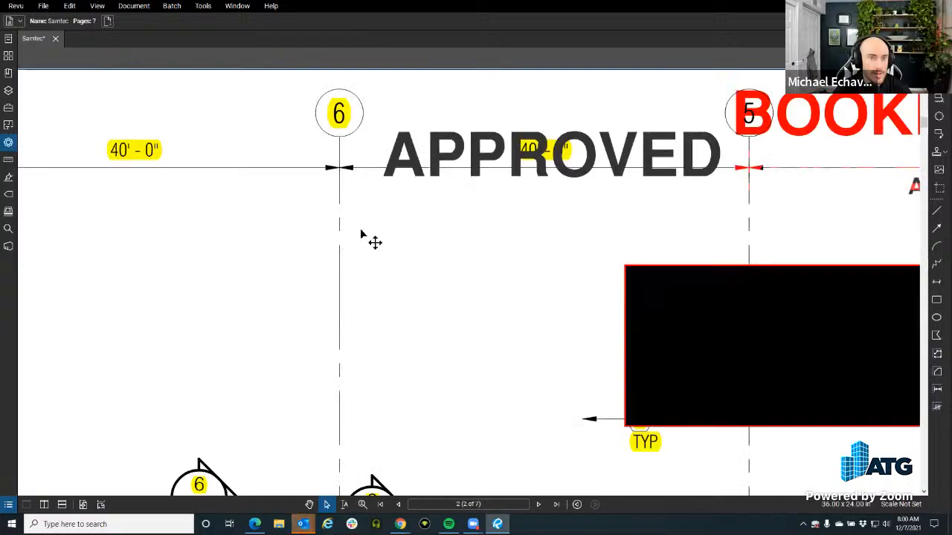
Examine the flattened highlight on grid bubble 6, the neighbouring dimensions and the stamps along the plan's upper edge.
scroll(346, 293, down, 3)
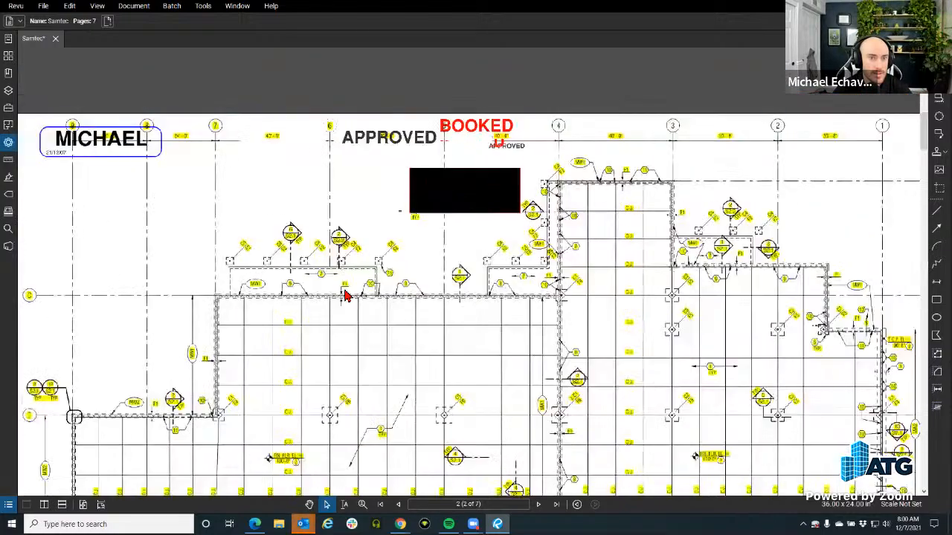
scroll(350, 310, up, 3)
scroll(359, 345, up, 5)
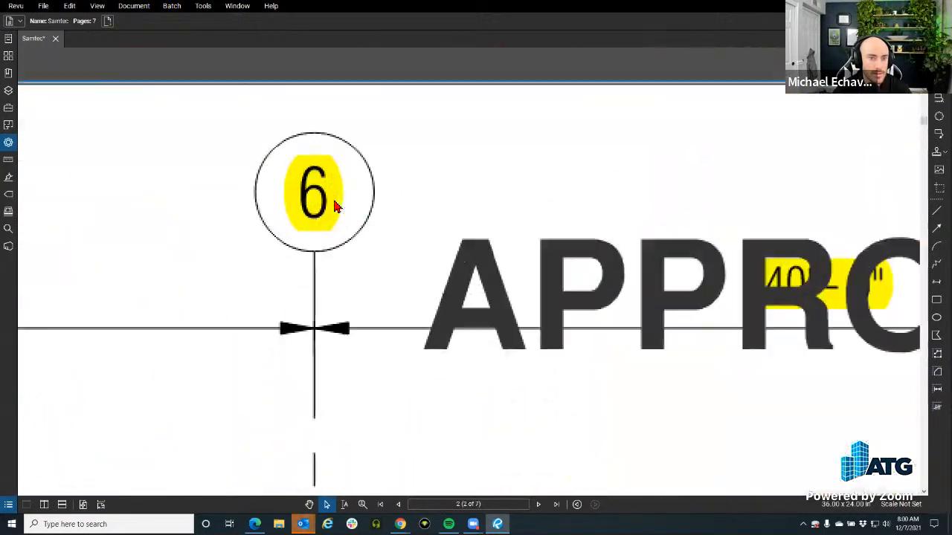
scroll(334, 199, down, 4)
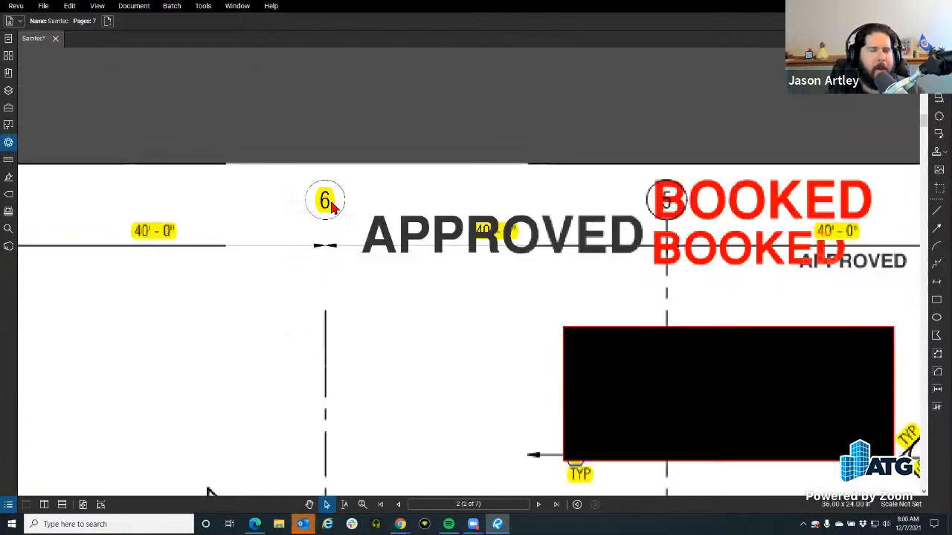
drag(340, 272, 470, 217)
drag(412, 242, 632, 223)
drag(340, 212, 540, 236)
drag(311, 198, 335, 365)
Inspect the flattened highlights on grid bubbles 9 and 8 and on the dimensions and callouts of the surrounding plan.
scroll(342, 270, up, 4)
drag(172, 175, 204, 193)
drag(302, 226, 370, 231)
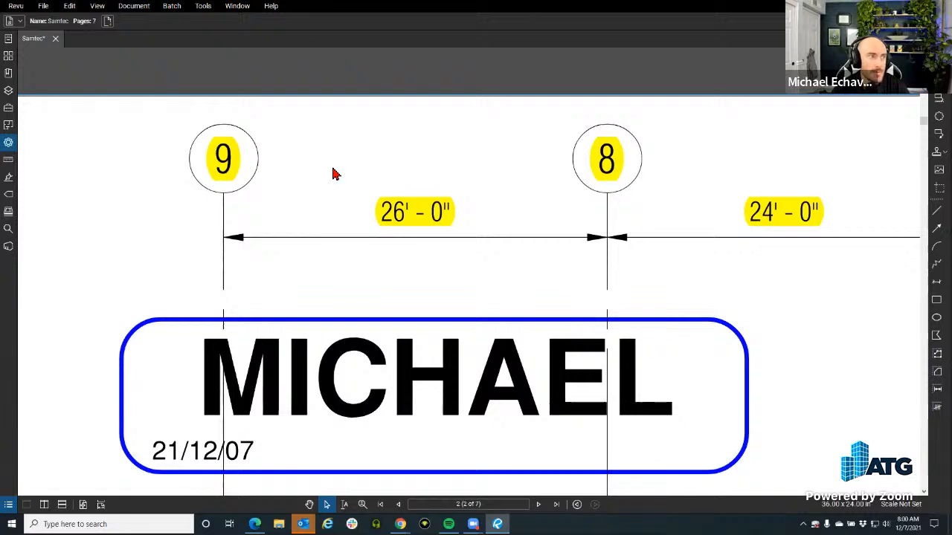
drag(333, 173, 228, 147)
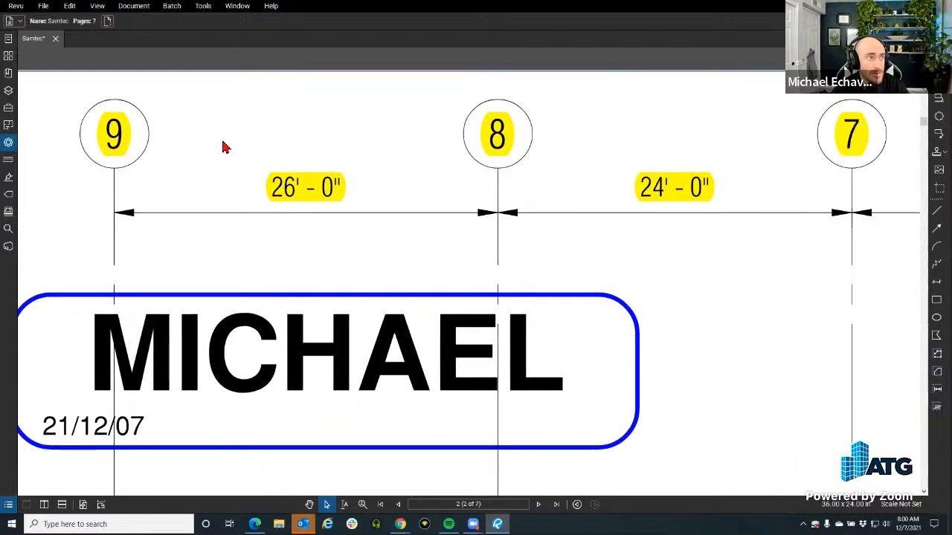
scroll(219, 141, down, 5)
drag(382, 178, 305, 64)
drag(387, 179, 305, 23)
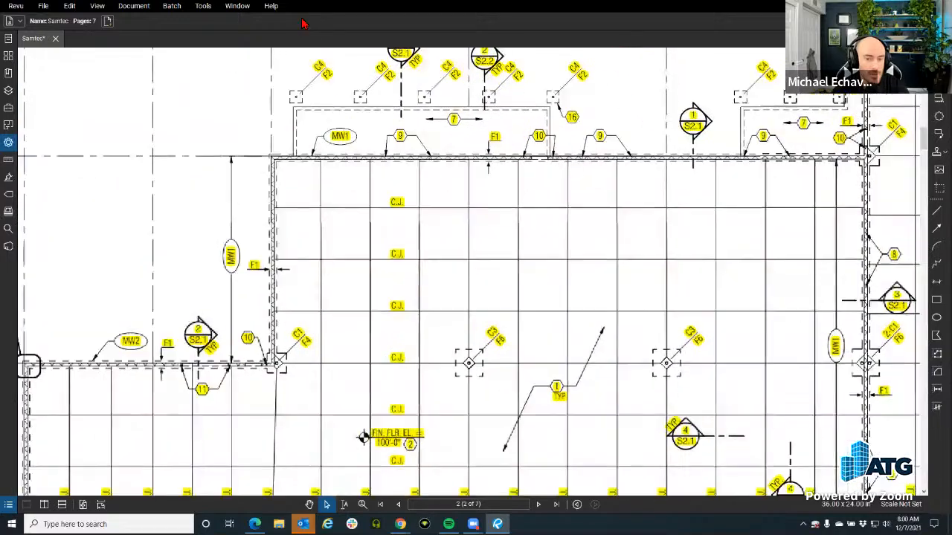
mouse_move(335, 205)
mouse_down()
mouse_move(592, 307)
mouse_move(584, 306)
mouse_up()
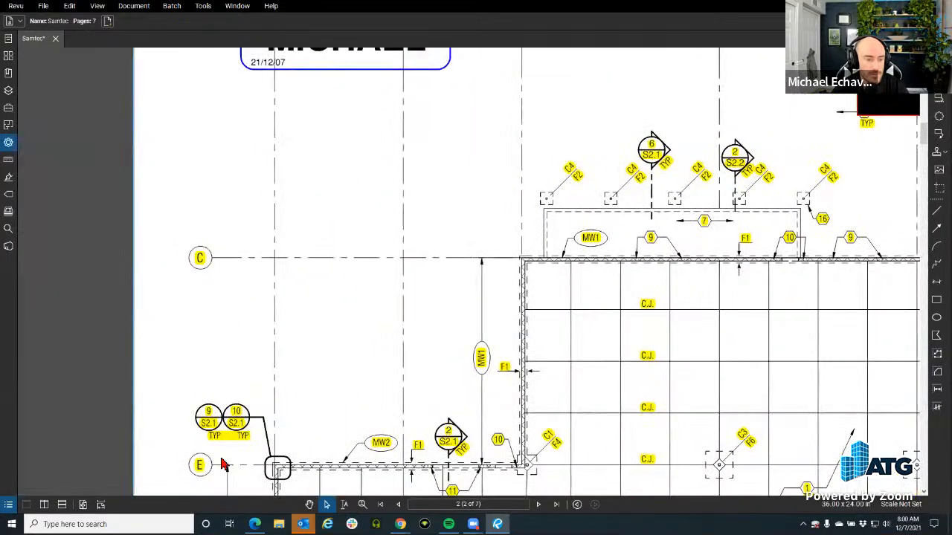
scroll(221, 459, up, 5)
scroll(221, 459, down, 7)
drag(306, 306, 332, 395)
scroll(286, 212, up, 1)
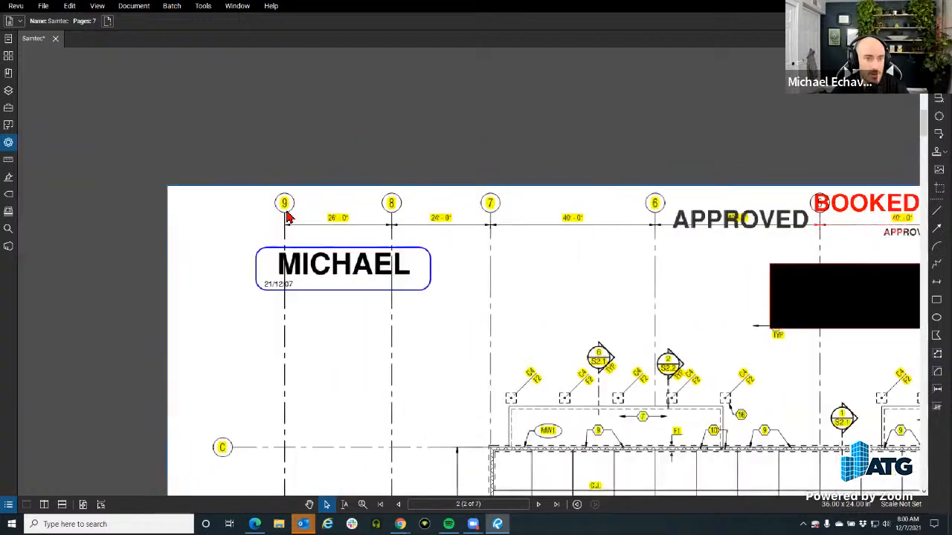
Examine closely how the yellow highlight blends with the number in grid bubble 9.
scroll(289, 214, up, 8)
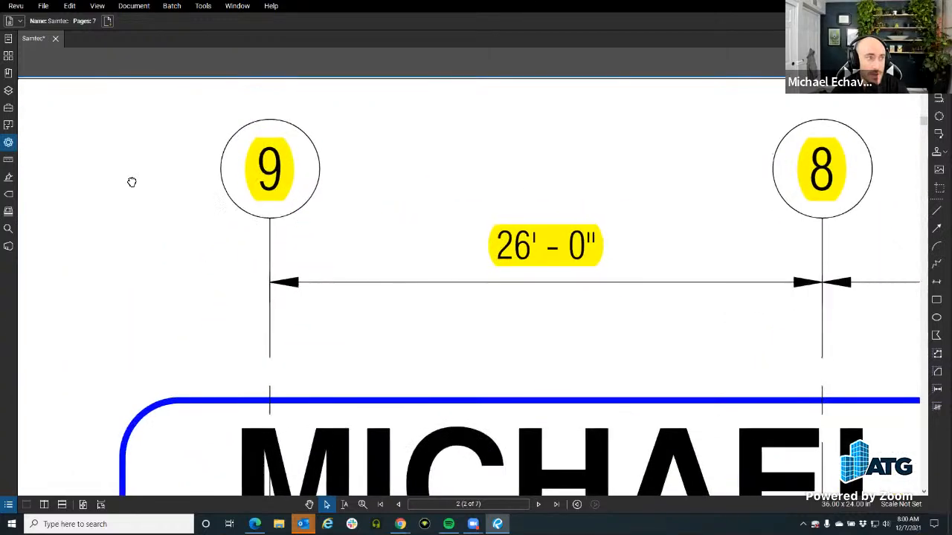
drag(132, 182, 136, 181)
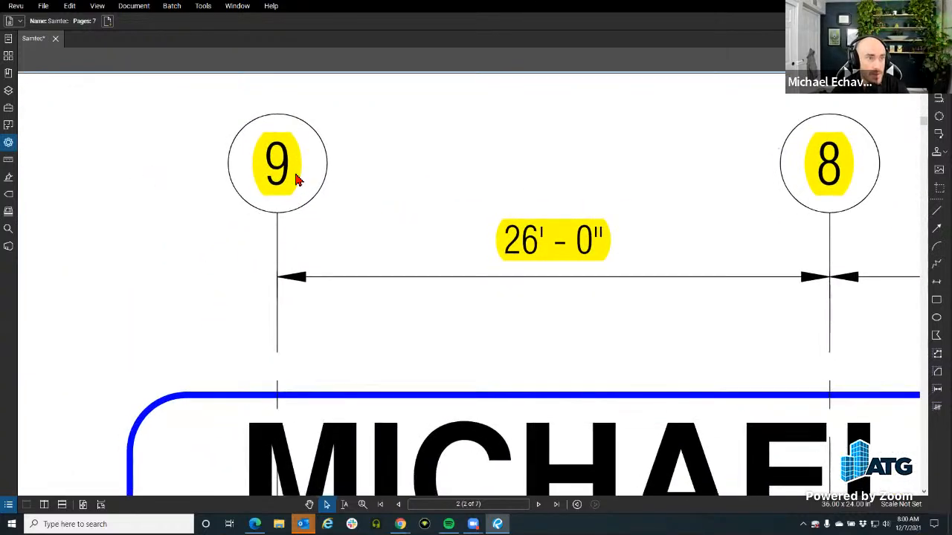
drag(204, 192, 334, 160)
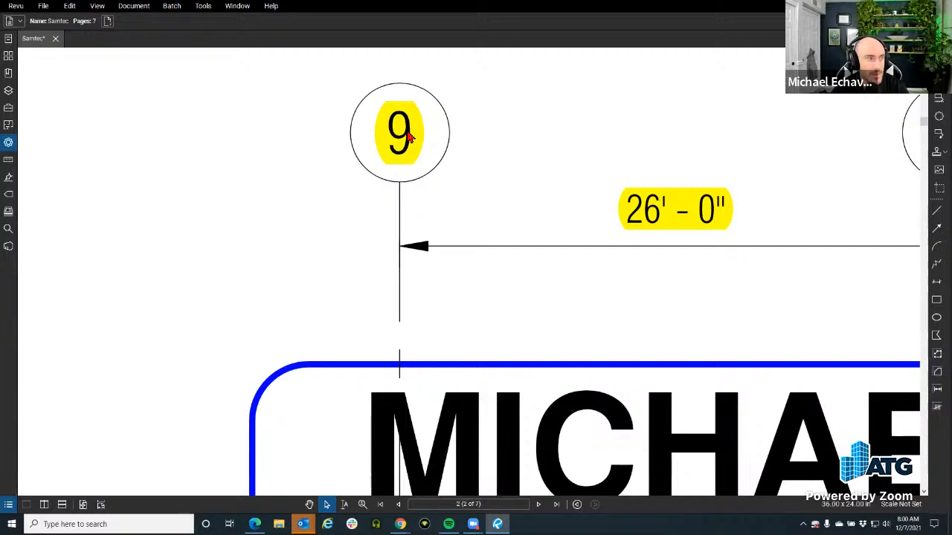
drag(317, 227, 204, 228)
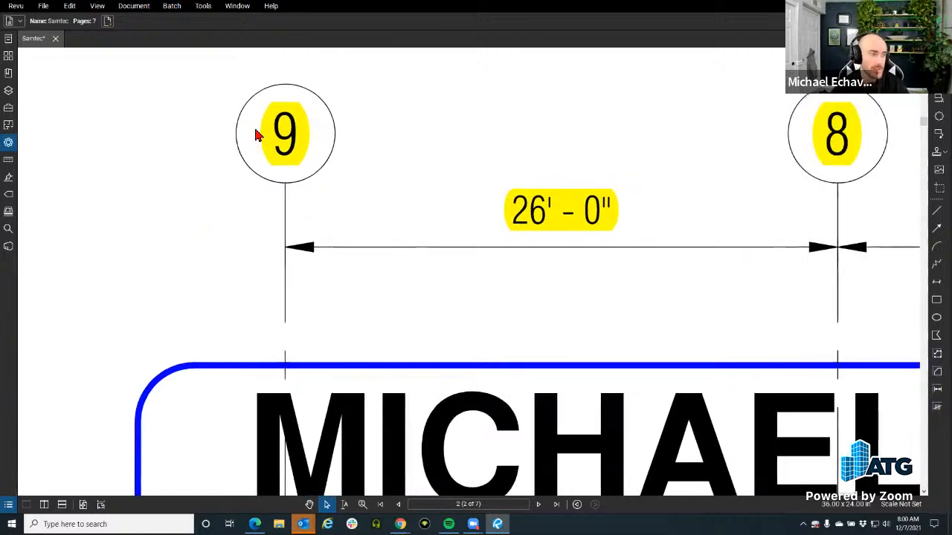
scroll(375, 160, down, 5)
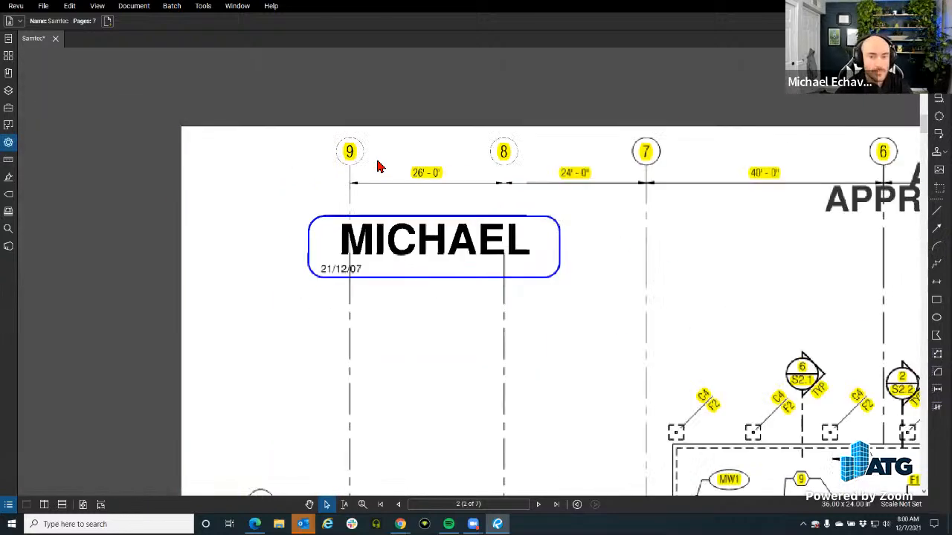
Open the list of available stamps.
click(203, 6)
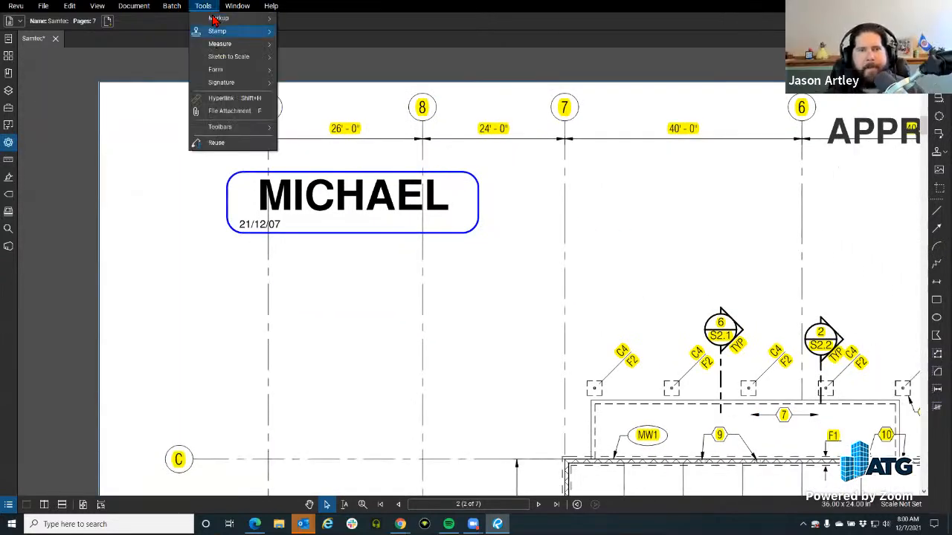
mouse_move(238, 31)
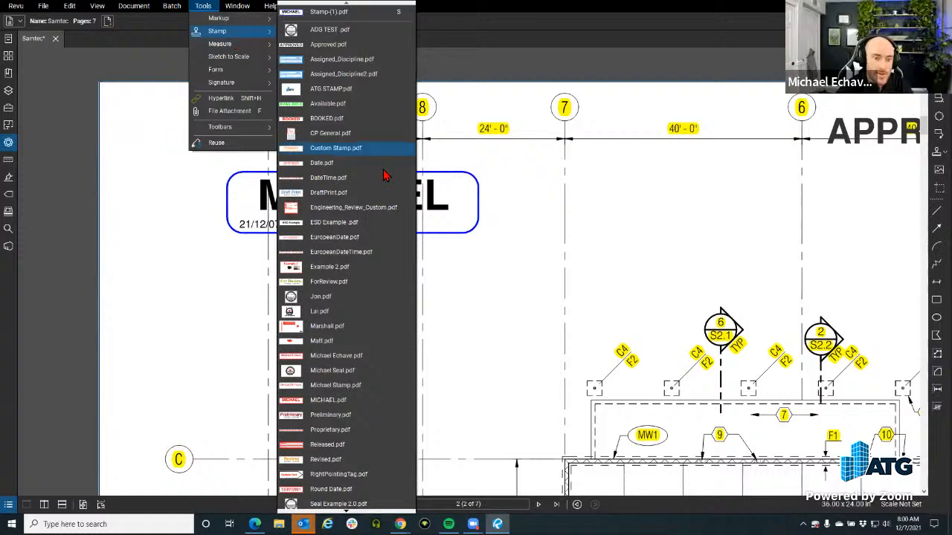
click(512, 335)
click(238, 6)
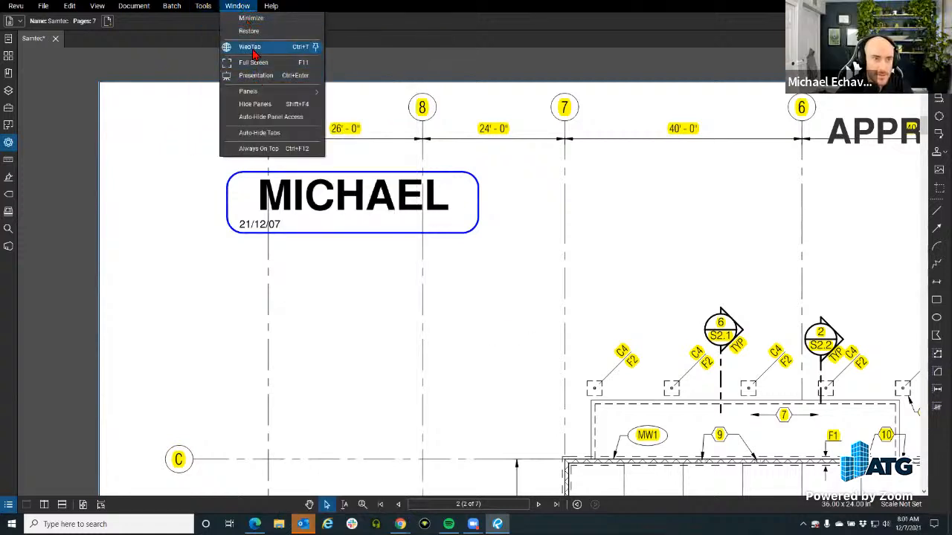
click(329, 318)
scroll(287, 255, down, 1)
click(208, 7)
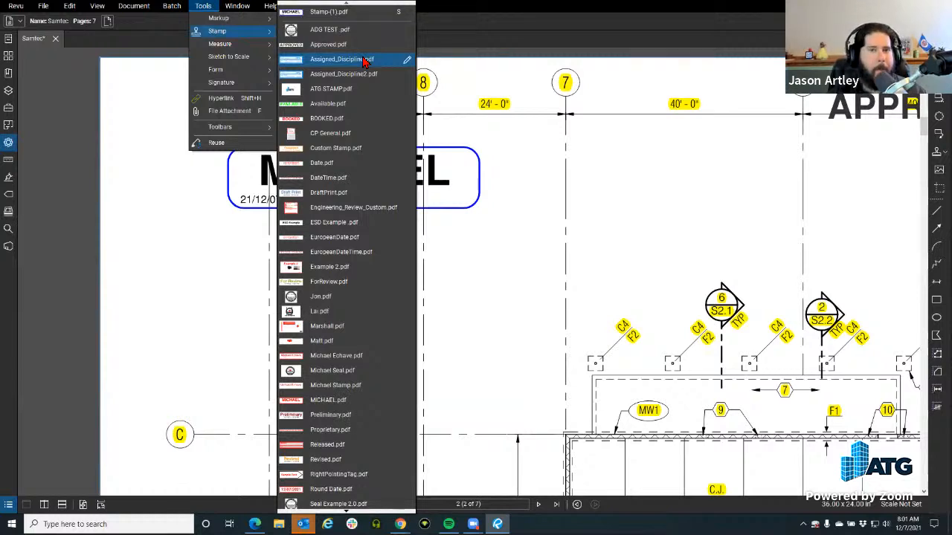
click(136, 244)
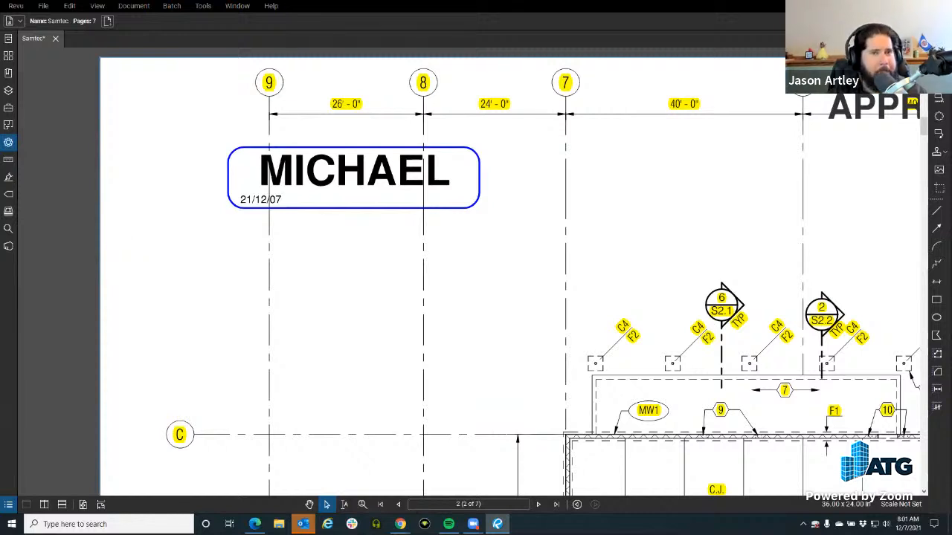
Open a new WebTab alongside the Samtec drawing.
click(234, 8)
click(257, 47)
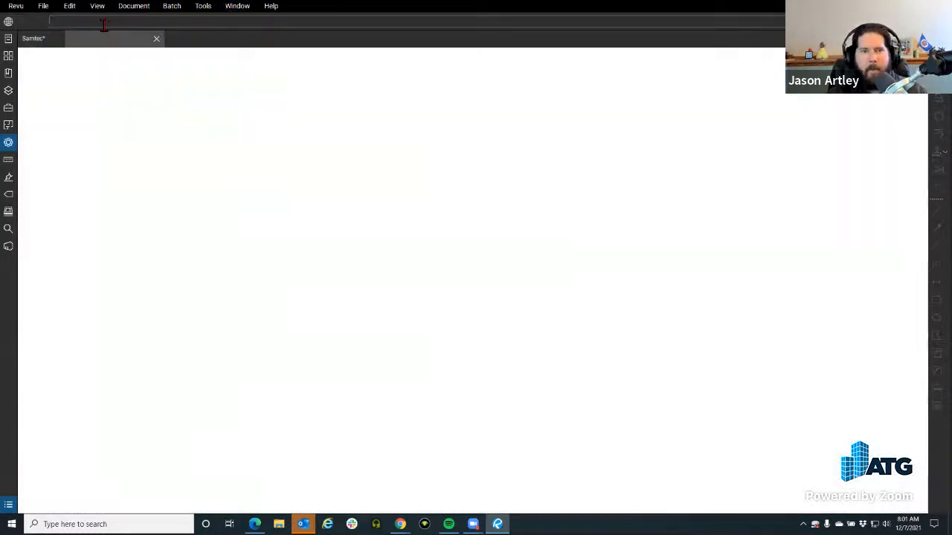
right_click(102, 22)
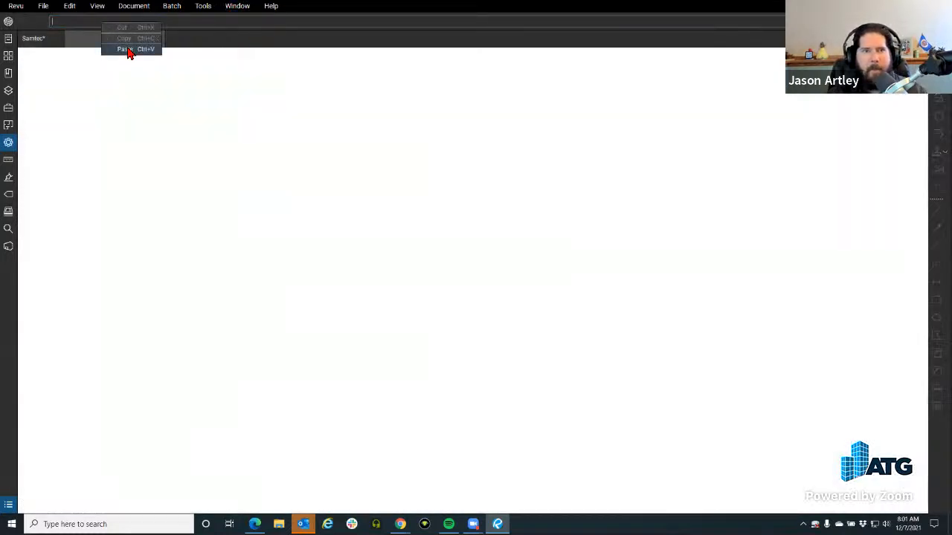
click(126, 49)
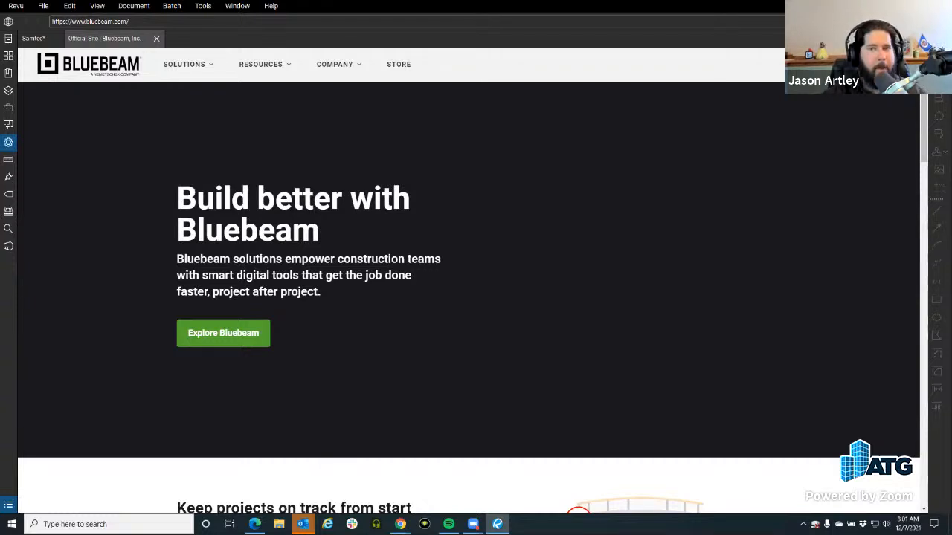
click(202, 8)
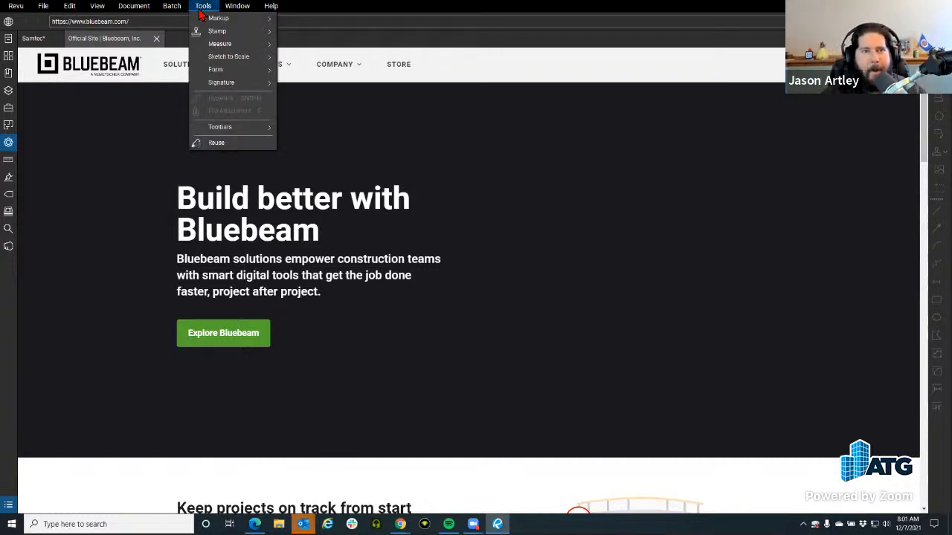
mouse_move(236, 10)
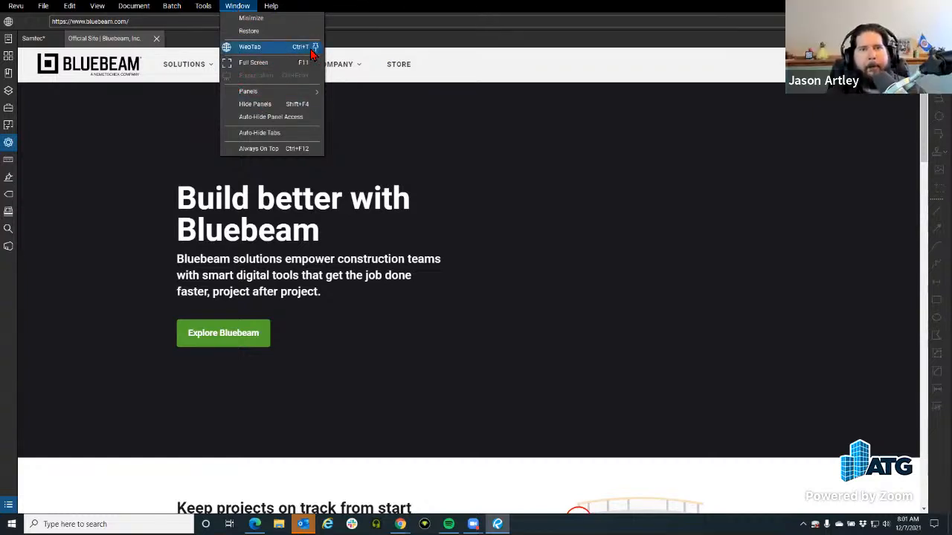
click(325, 6)
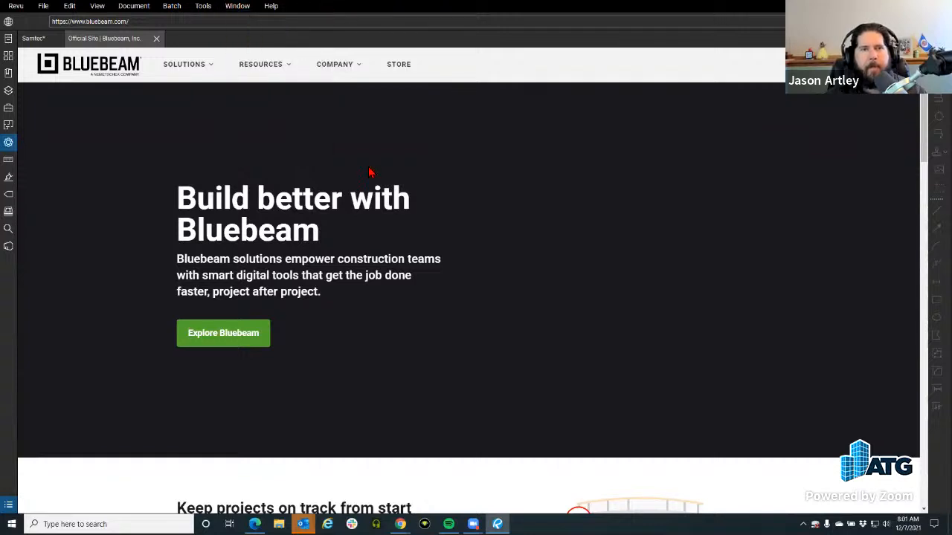
click(168, 22)
right_click(165, 24)
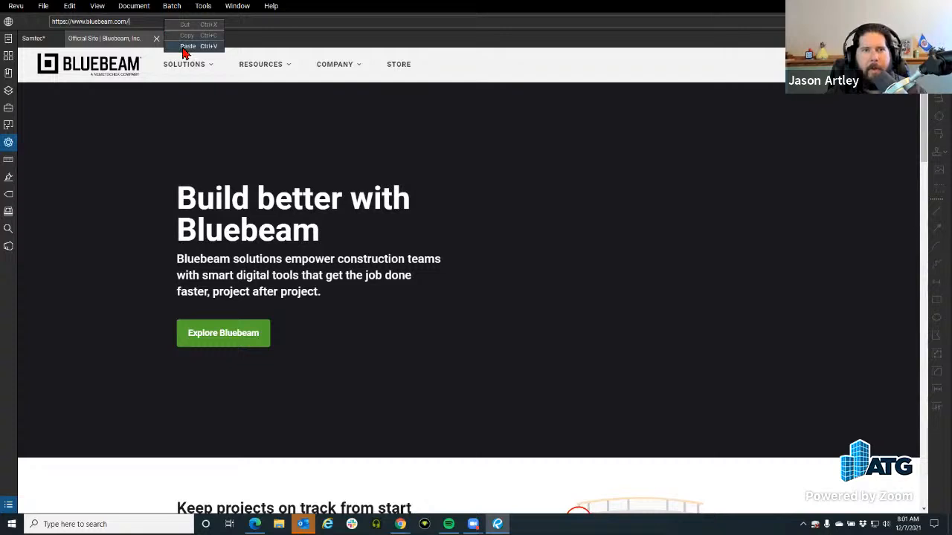
click(137, 109)
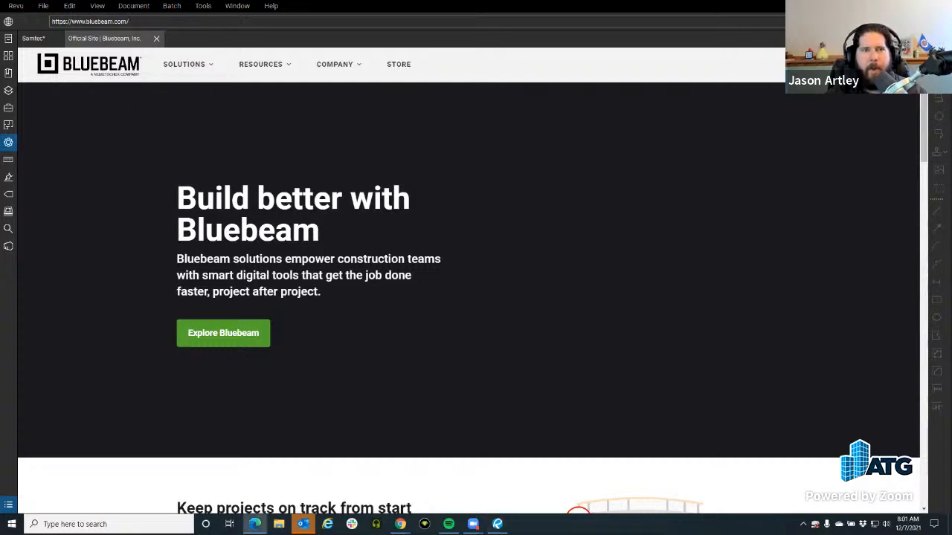
drag(171, 23, 46, 33)
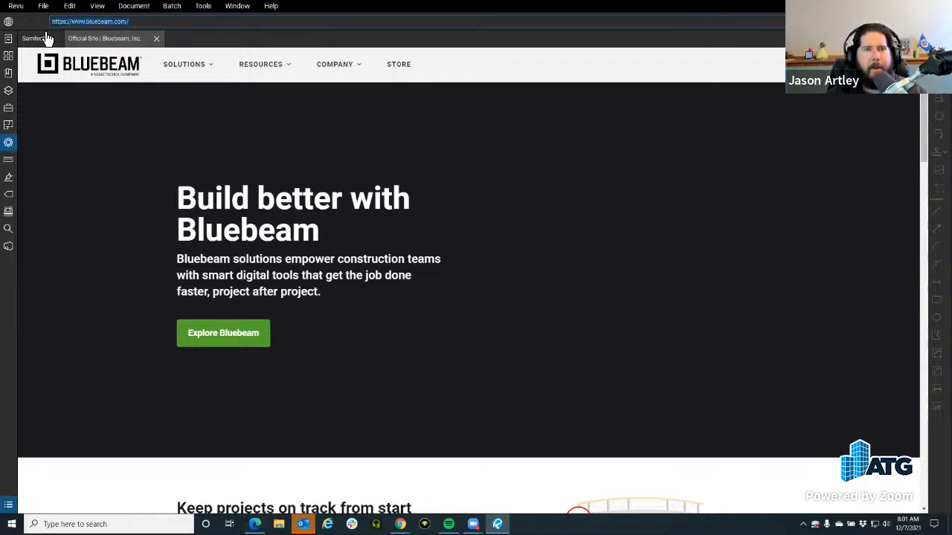
right_click(75, 21)
click(98, 47)
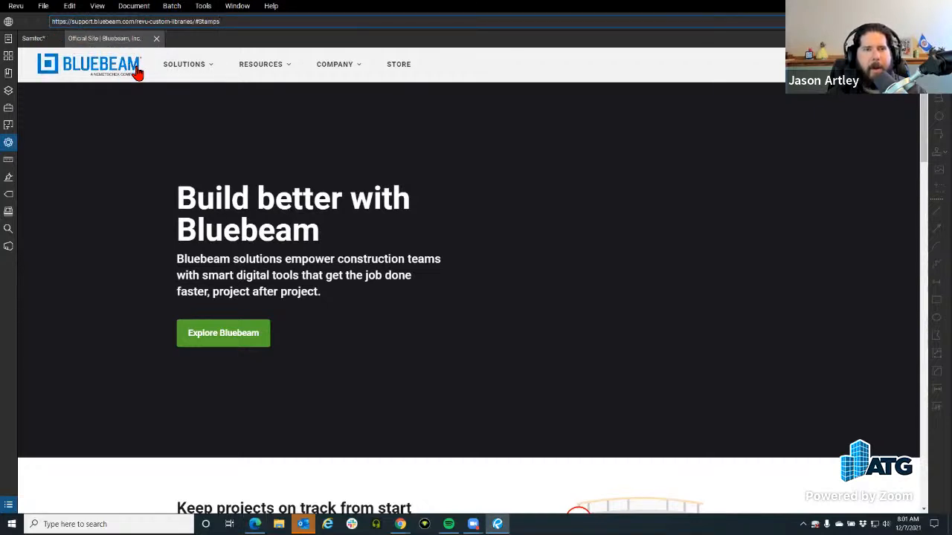
key(Return)
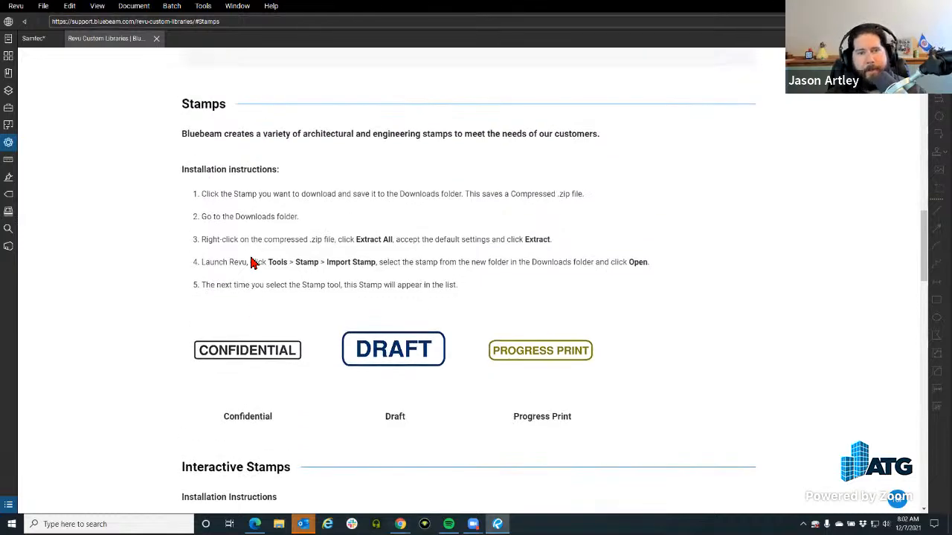
Examine the Stamps and Interactive Stamps sections, including their installation instructions and downloadable stamps.
scroll(253, 265, down, 5)
scroll(251, 263, down, 1)
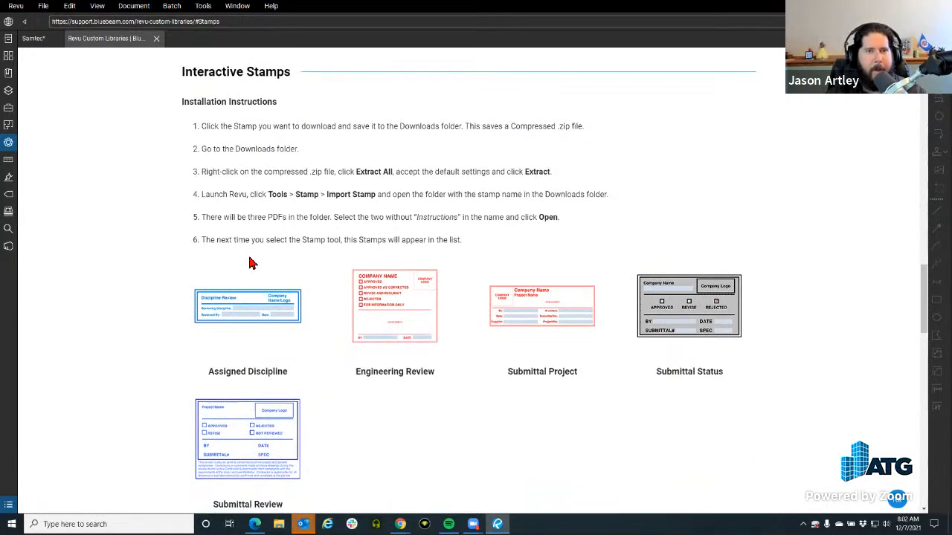
scroll(252, 263, up, 5)
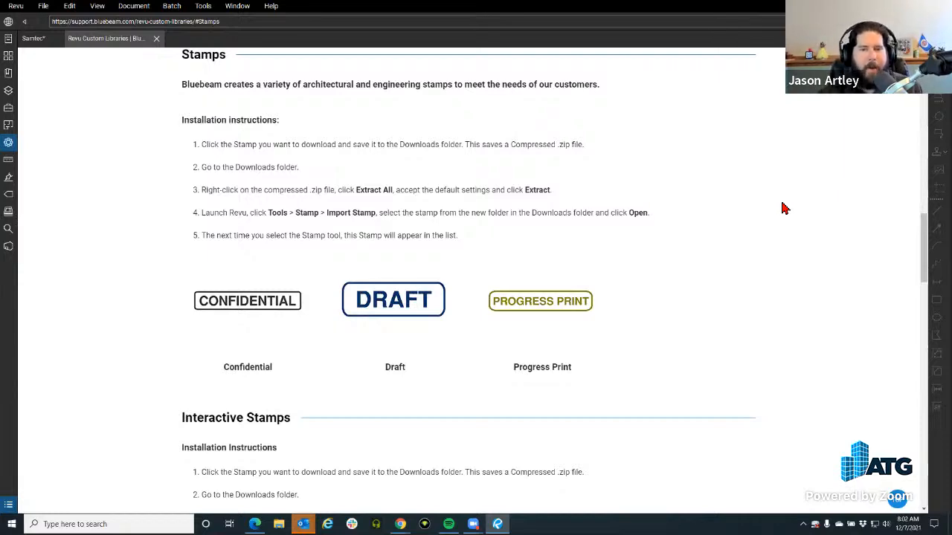
scroll(404, 251, down, 5)
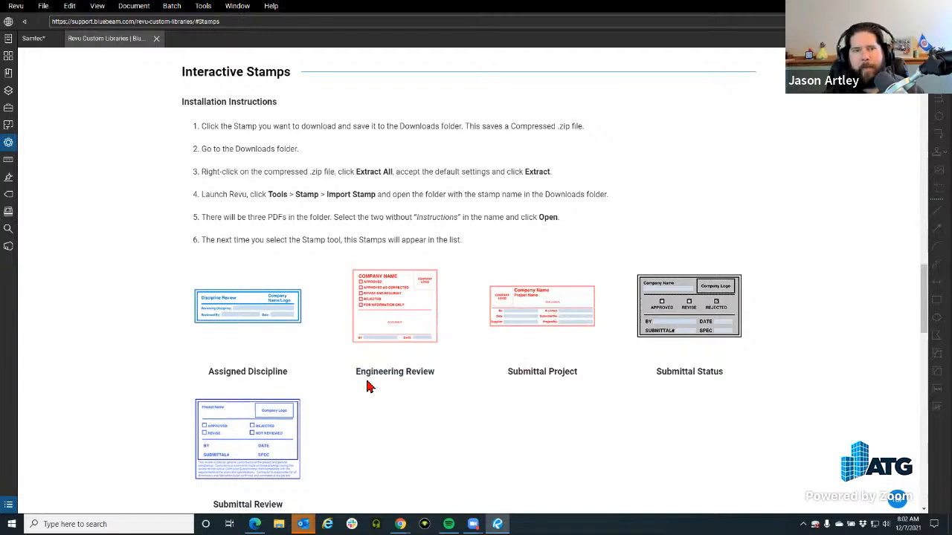
scroll(367, 383, down, 1)
scroll(370, 387, down, 1)
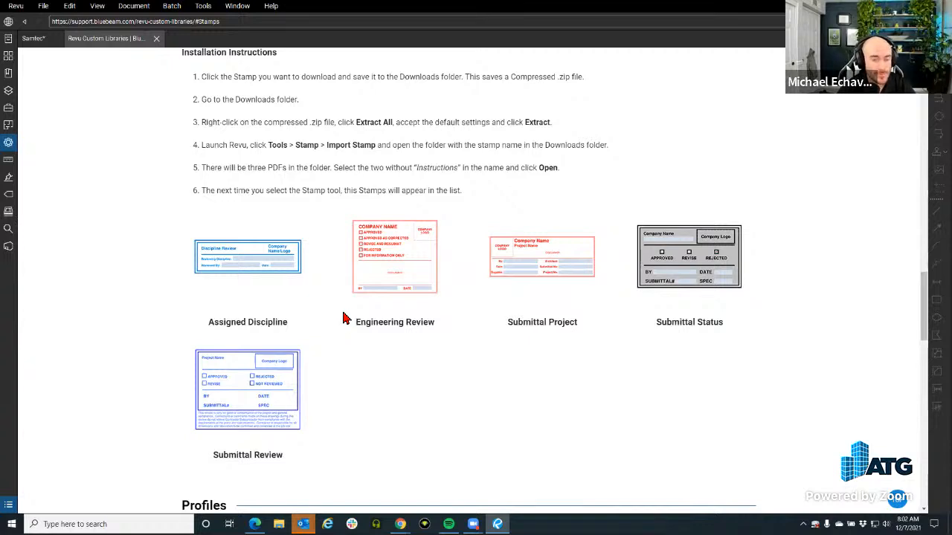
Return to the Samtec drawing and insert the Assigned_Discipline.pdf stamp in the blank area above grid line C.
click(33, 40)
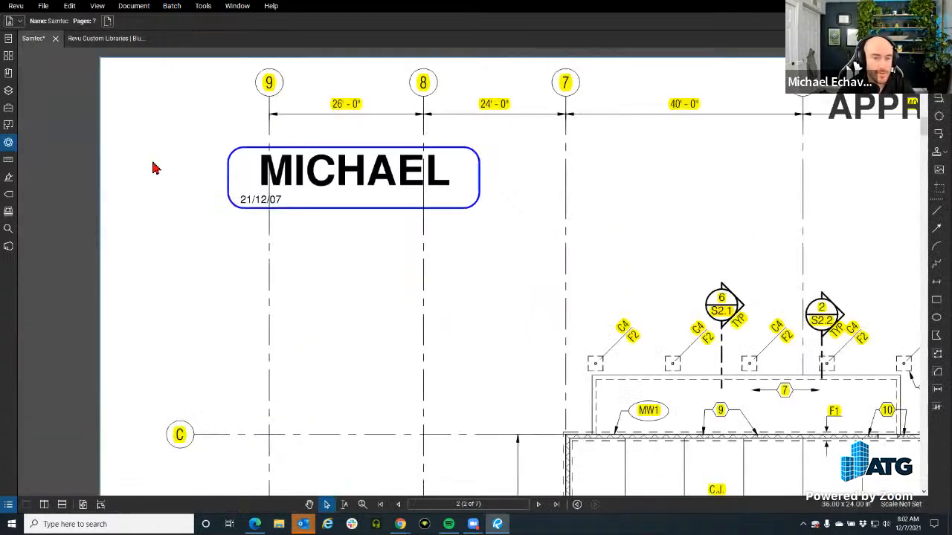
click(189, 6)
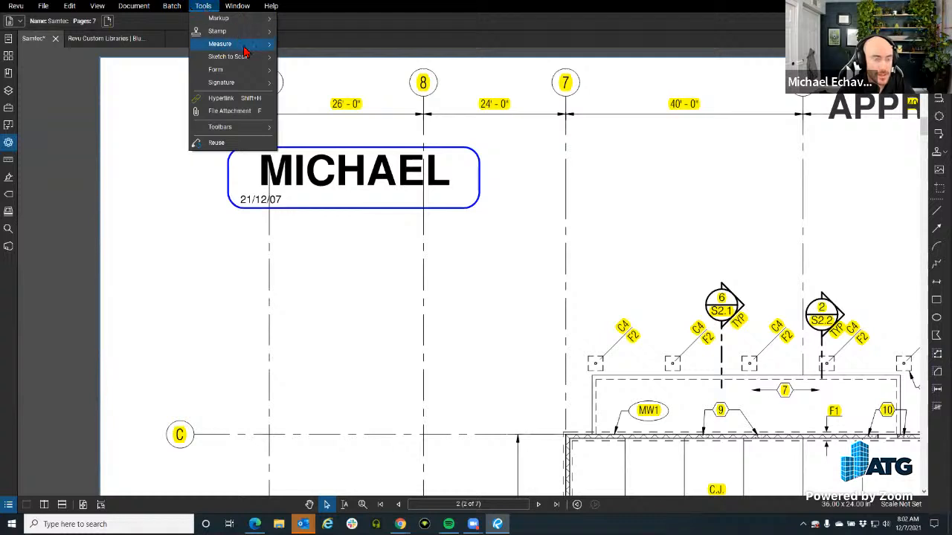
mouse_move(228, 33)
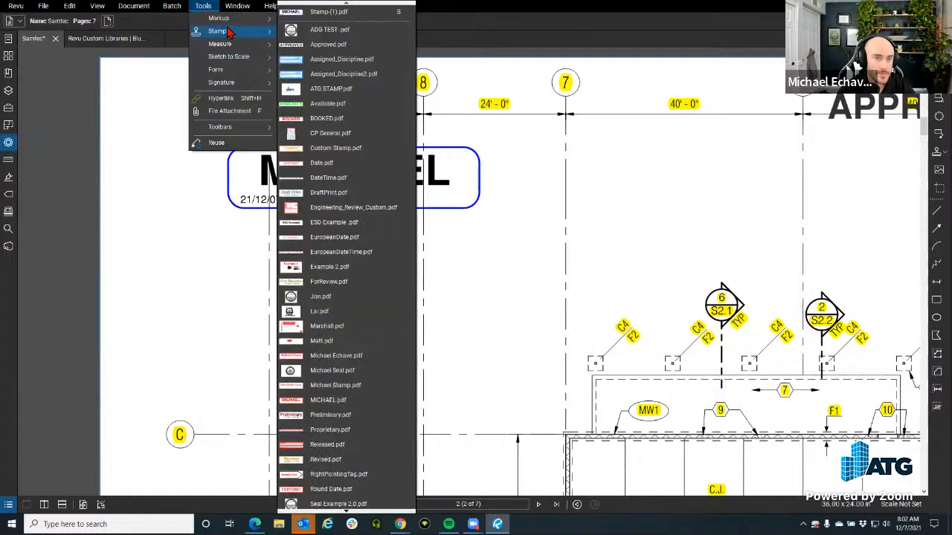
click(323, 67)
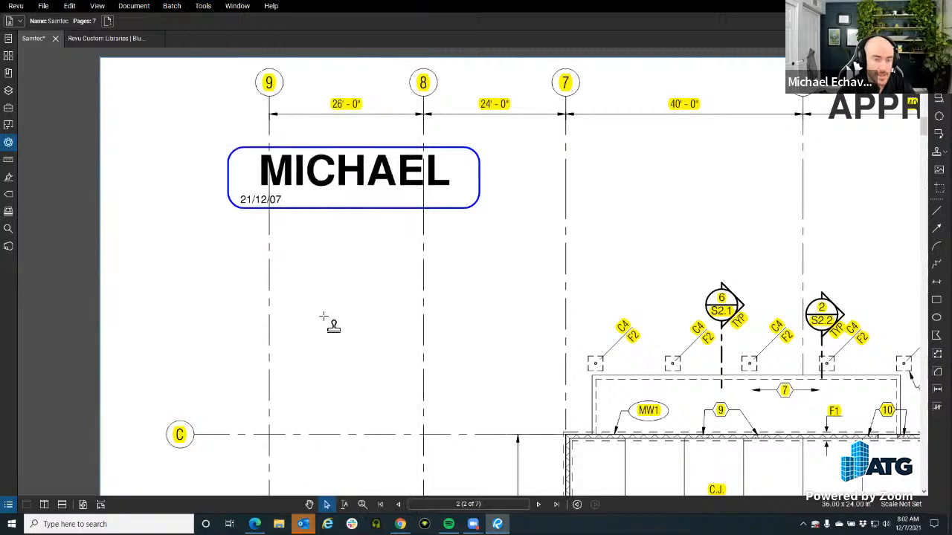
scroll(365, 171, down, 3)
click(346, 182)
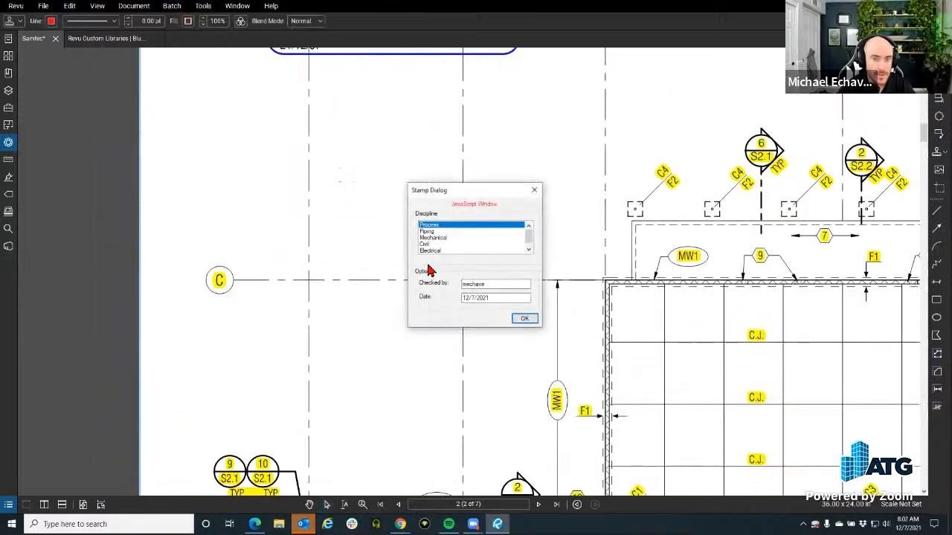
Choose Mechanical as the stamp's discipline and confirm the stamp dialog, accepting the prefilled reviewer and date.
drag(440, 192, 436, 189)
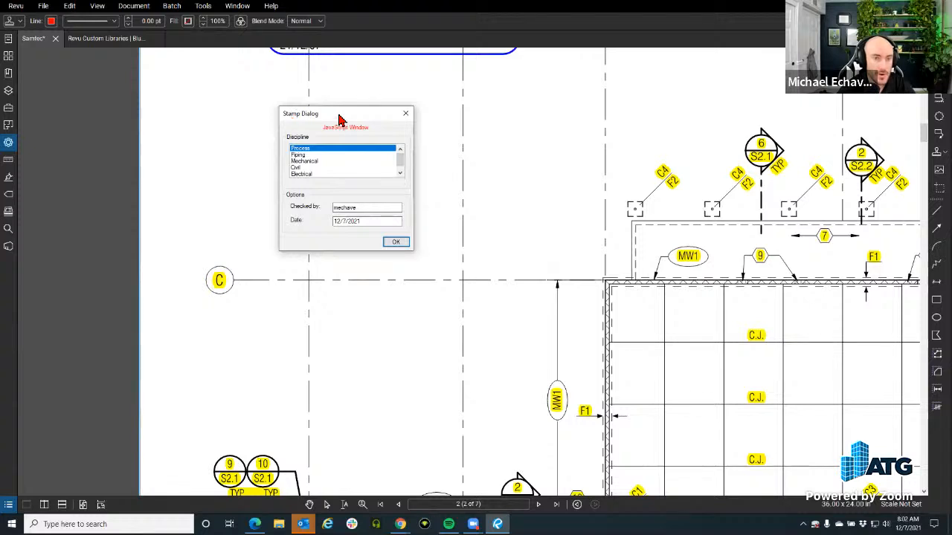
drag(339, 119, 330, 125)
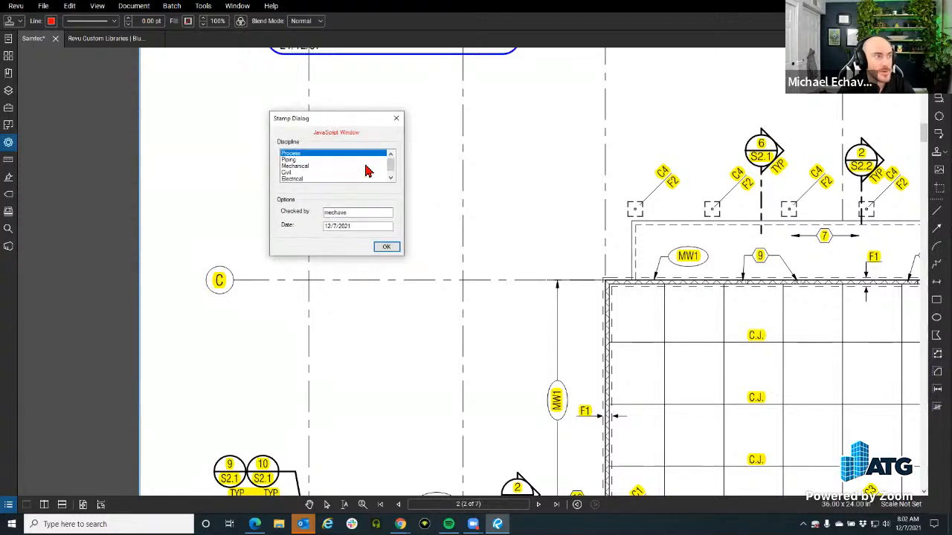
scroll(344, 203, down, 1)
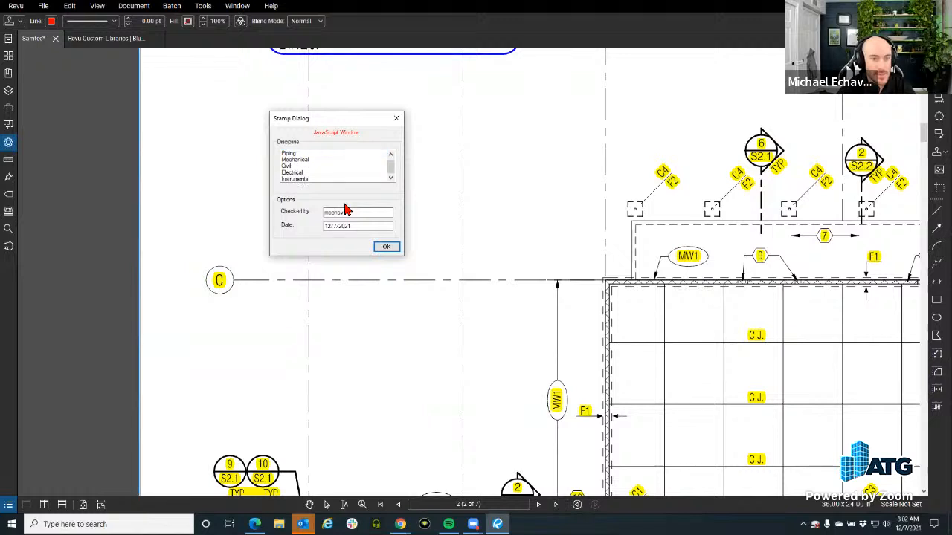
scroll(296, 174, up, 1)
click(301, 166)
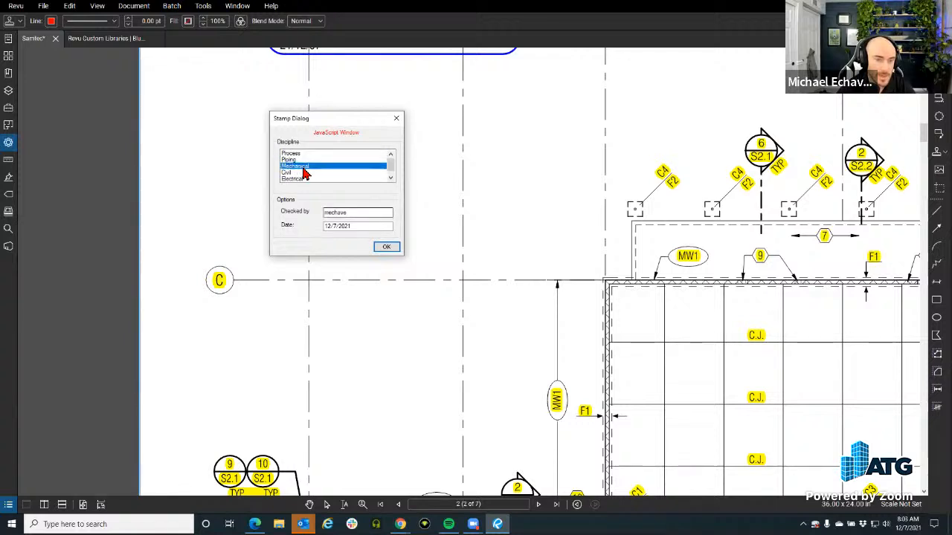
double_click(331, 214)
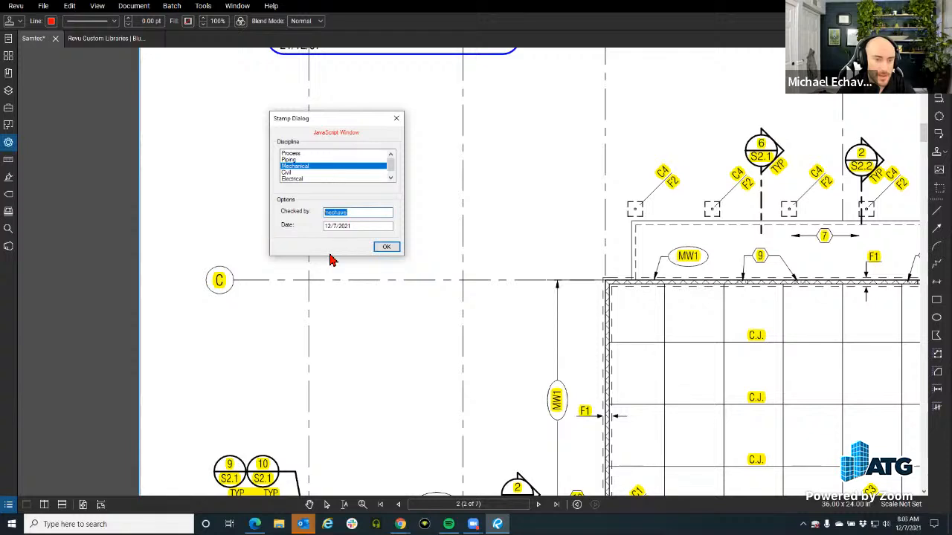
key(Return)
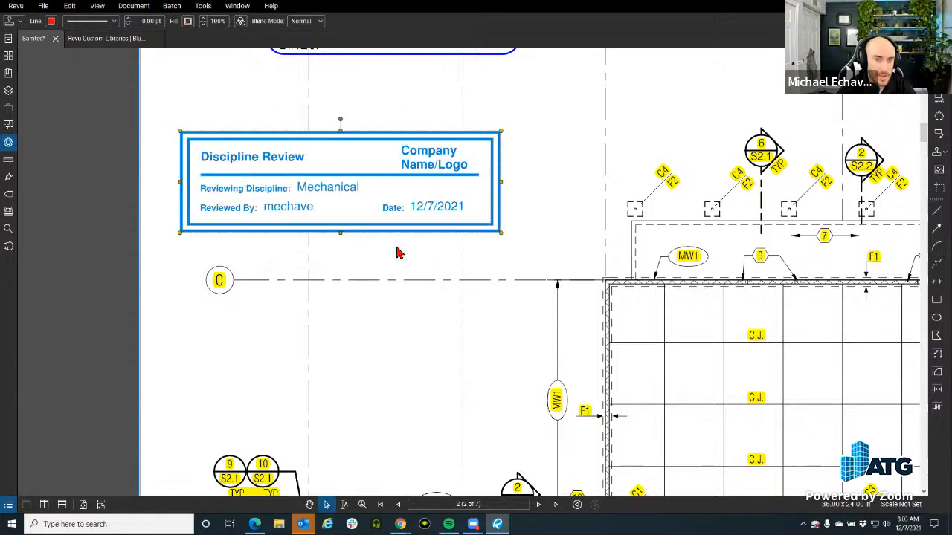
Move the Discipline Review stamp slightly up and to the right, keeping it above grid line C.
drag(381, 191, 423, 156)
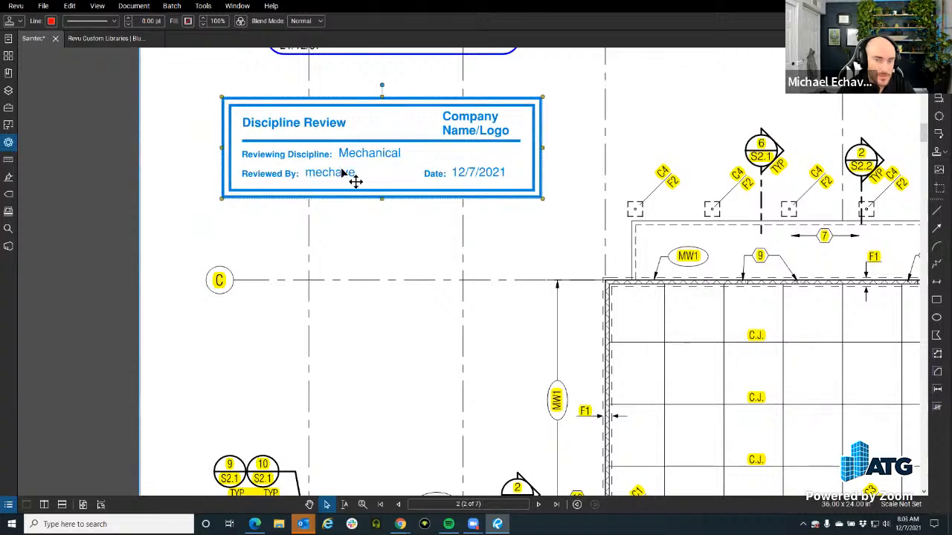
drag(358, 104, 357, 112)
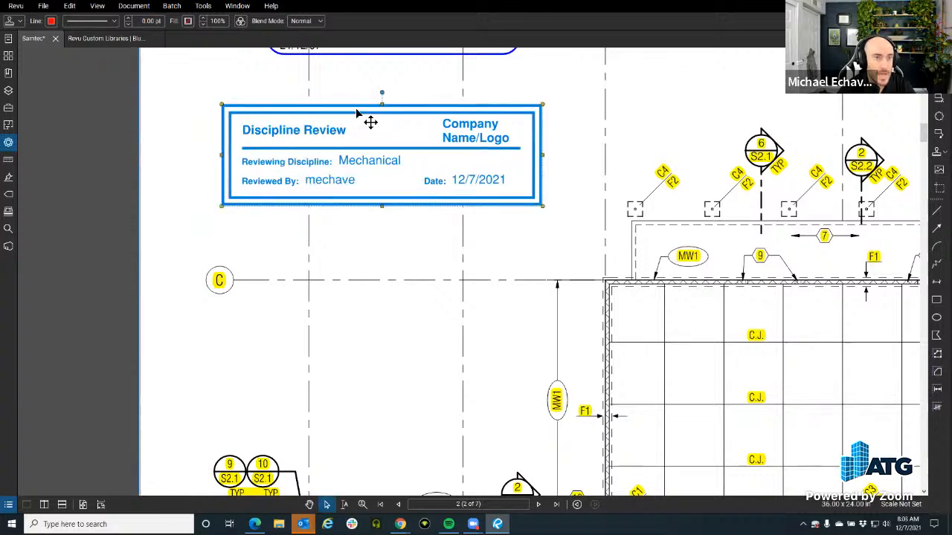
scroll(497, 131, up, 2)
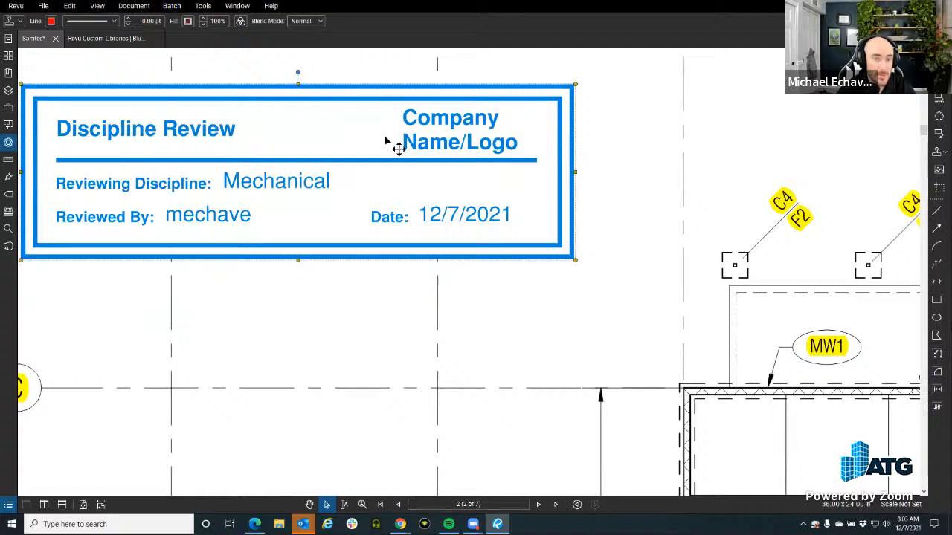
drag(370, 191, 513, 245)
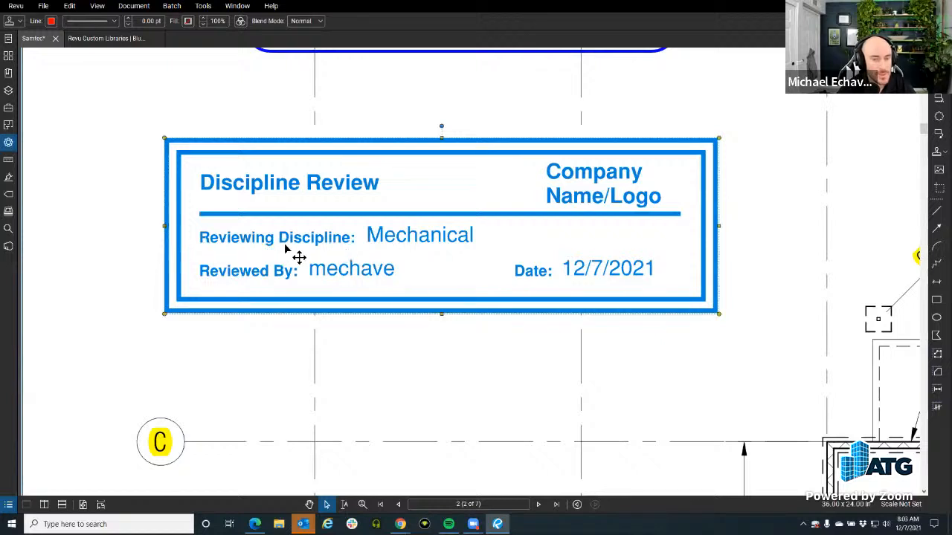
Open the Assigned_Discipline.pdf stamp for editing.
click(172, 6)
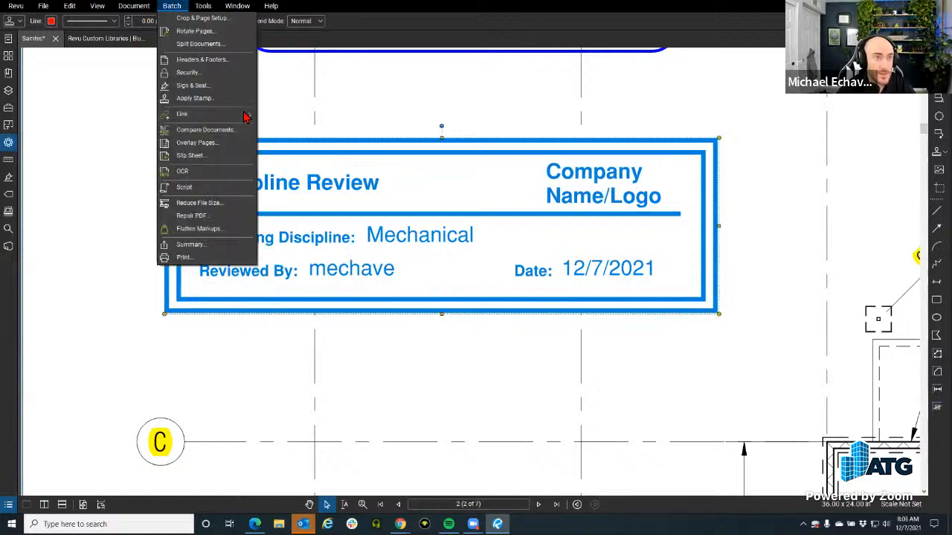
mouse_move(203, 6)
mouse_move(214, 33)
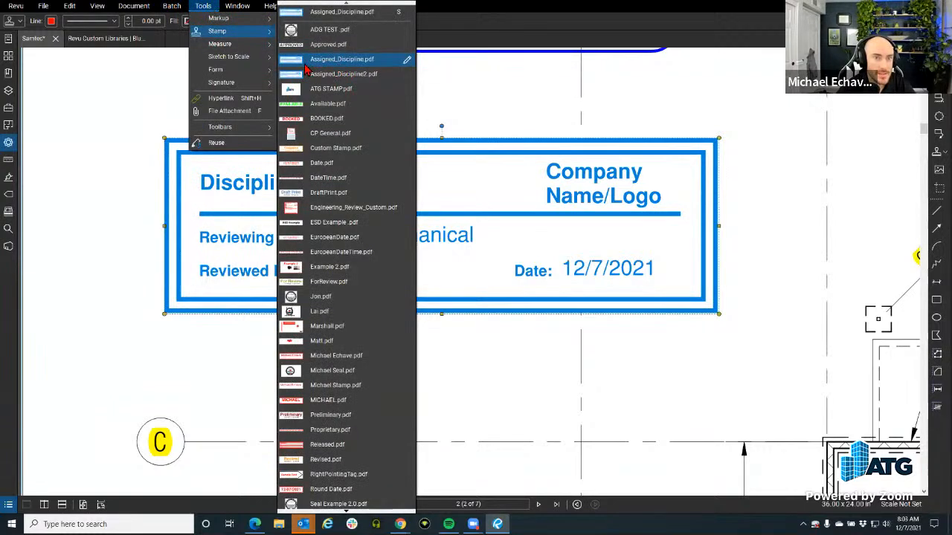
key(Escape)
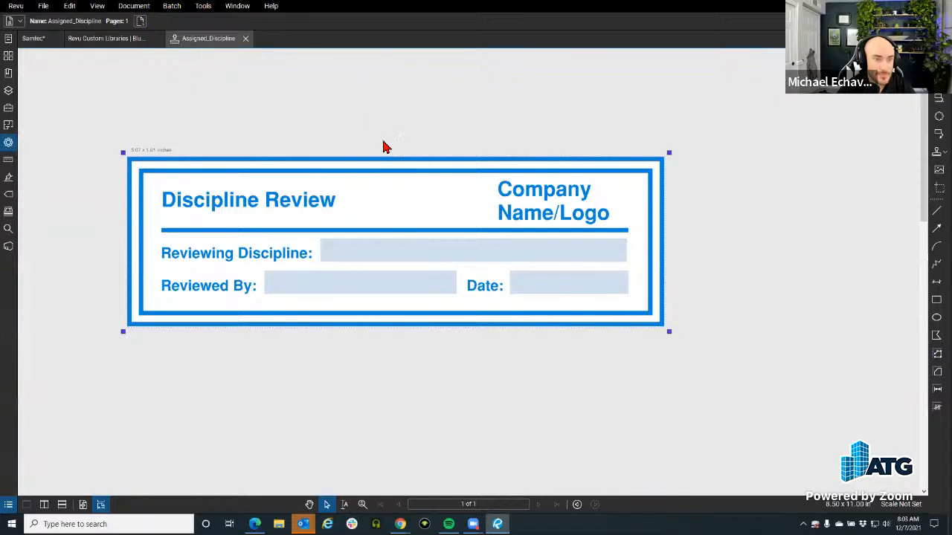
Display the list of form fields in the Assigned_Discipline stamp and select its Discipline field.
click(271, 259)
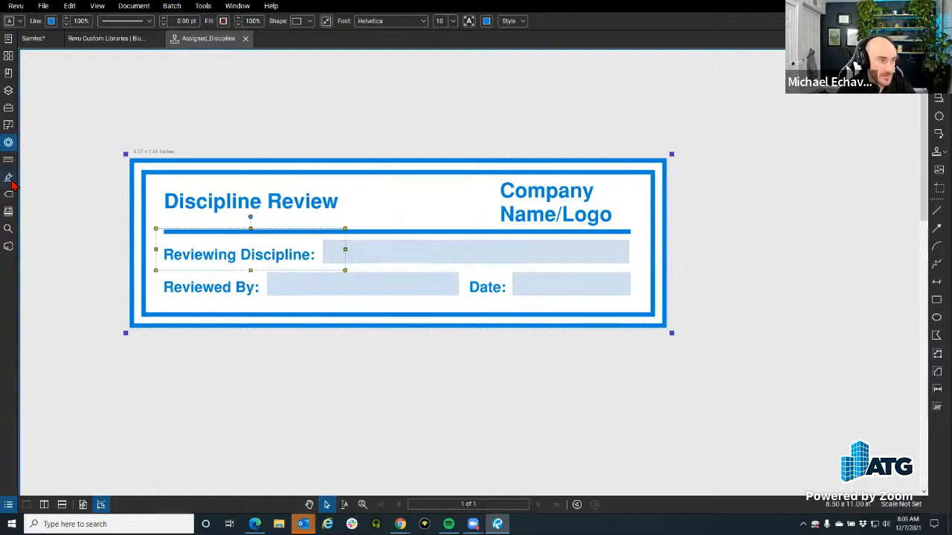
right_click(17, 267)
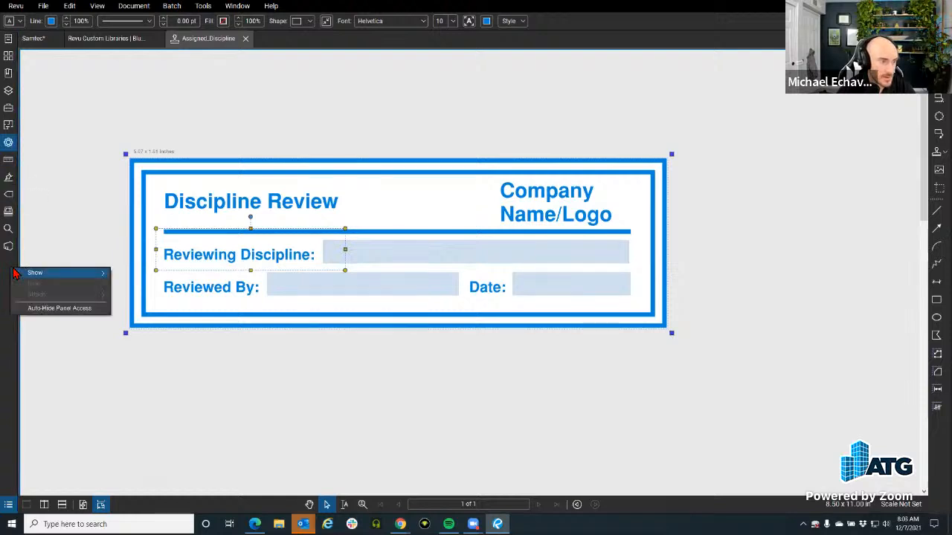
mouse_move(32, 275)
click(139, 313)
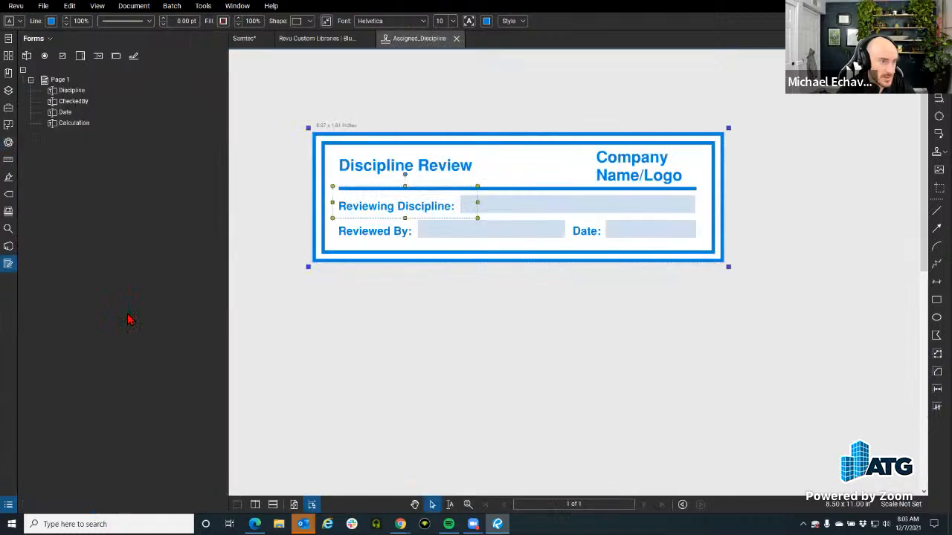
click(70, 90)
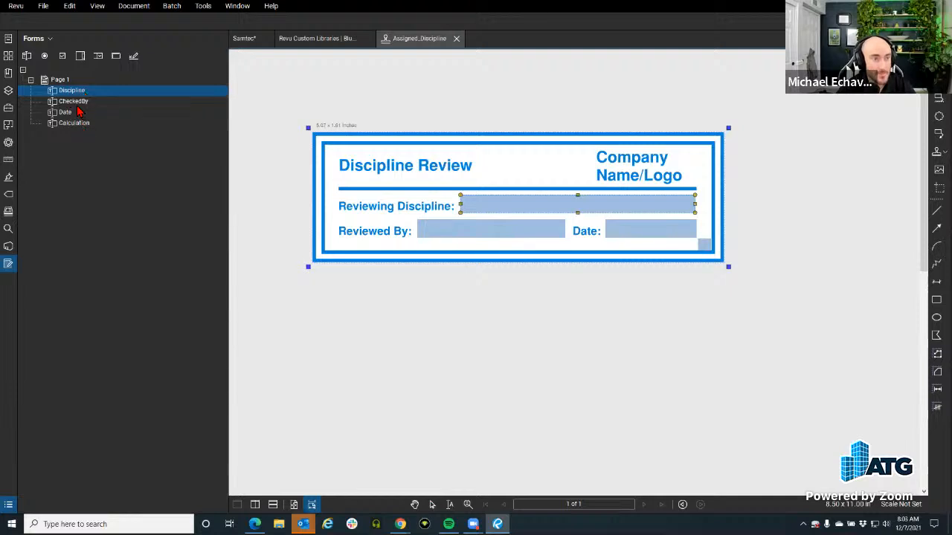
Open the stamp's Global JavaScript and enlarge the window until the whole StampCode script is readable.
click(195, 11)
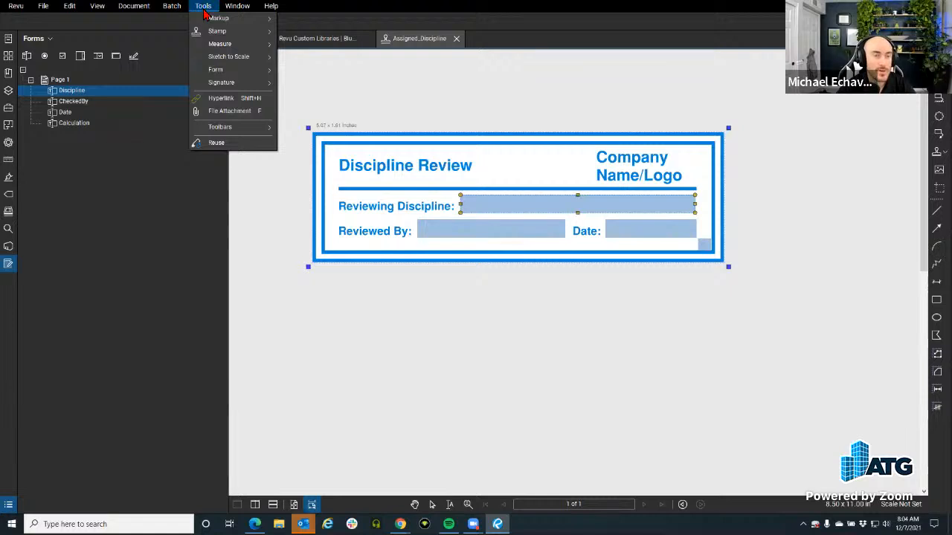
mouse_move(231, 71)
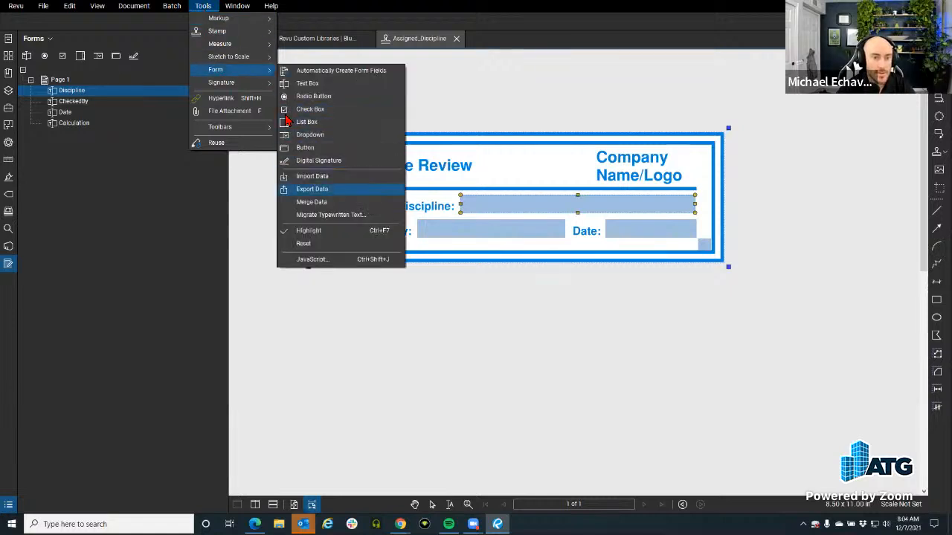
click(312, 258)
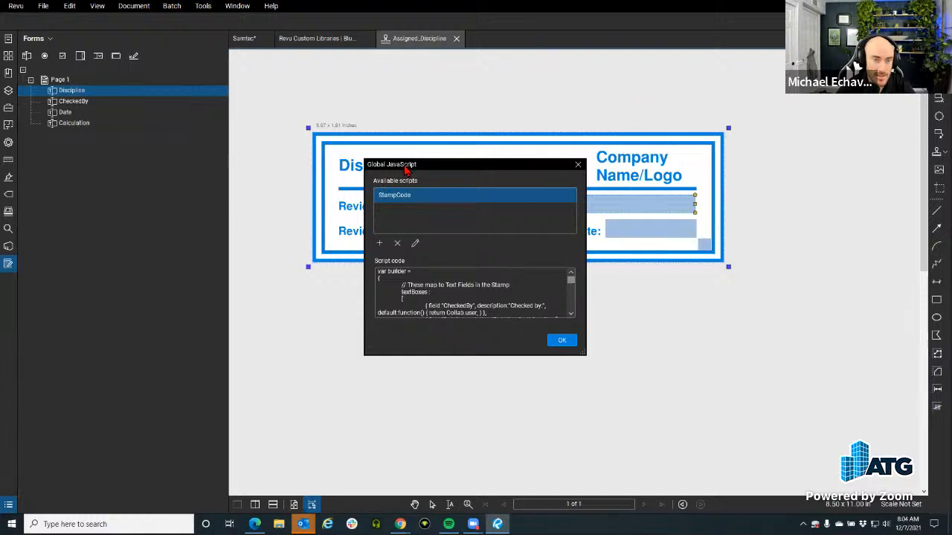
drag(407, 165, 287, 28)
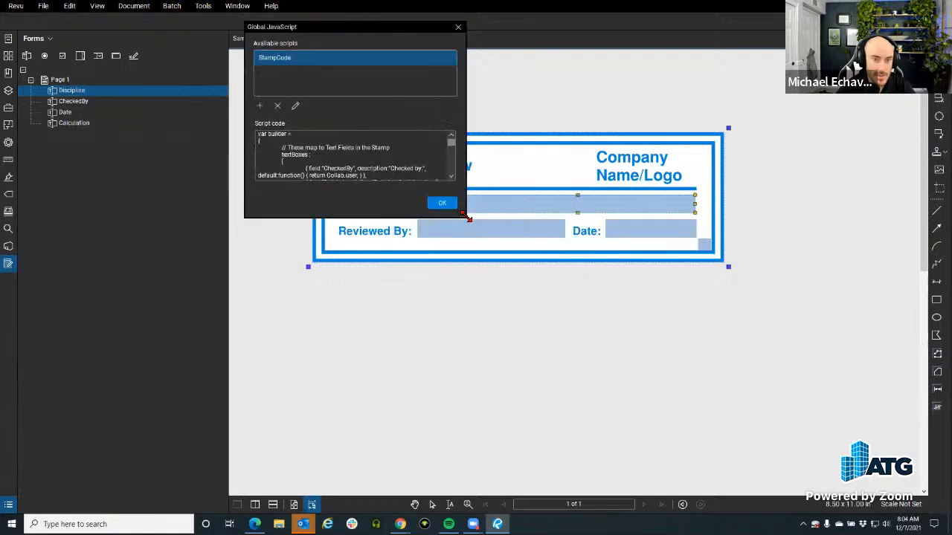
drag(468, 217, 854, 444)
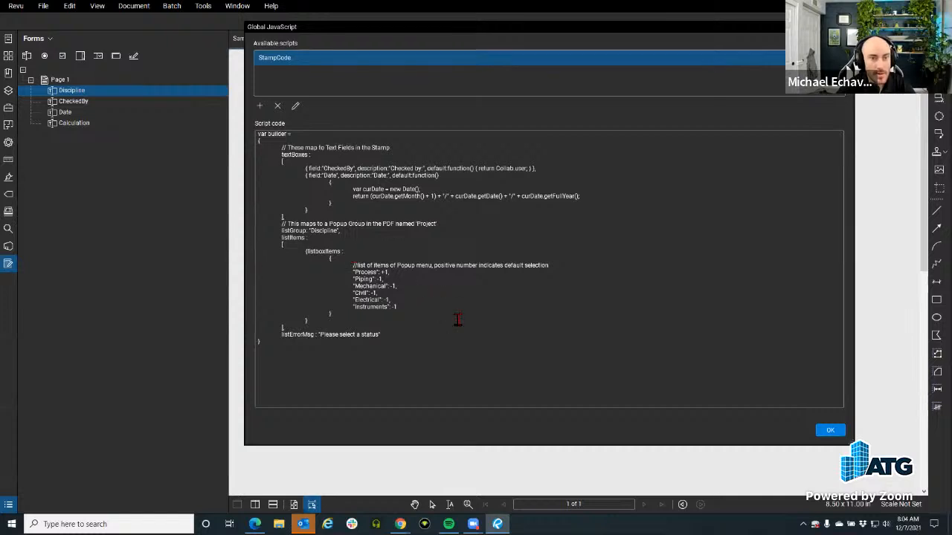
Compare the script with the stamp's form fields, examining the listGroup "Discipline", listItems and listboxItems lines.
drag(337, 33, 360, 325)
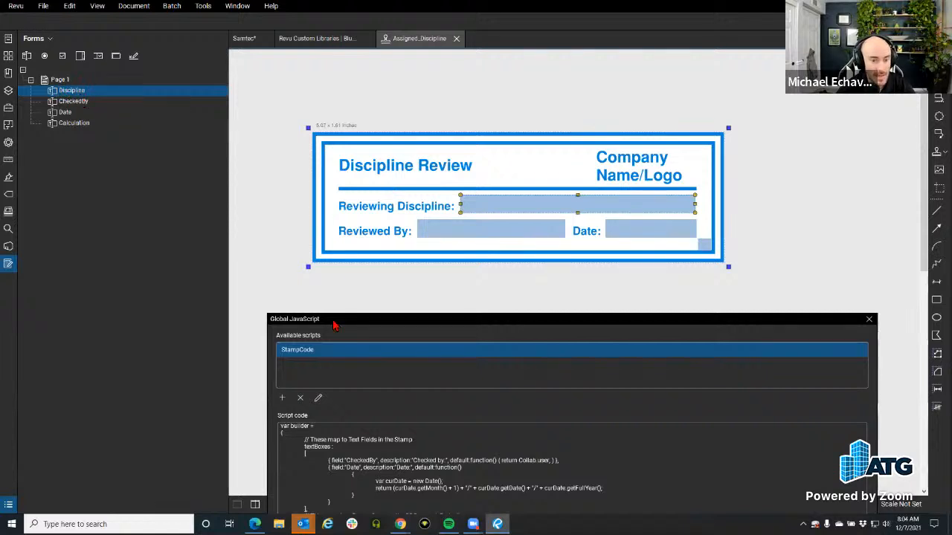
drag(334, 323, 315, 63)
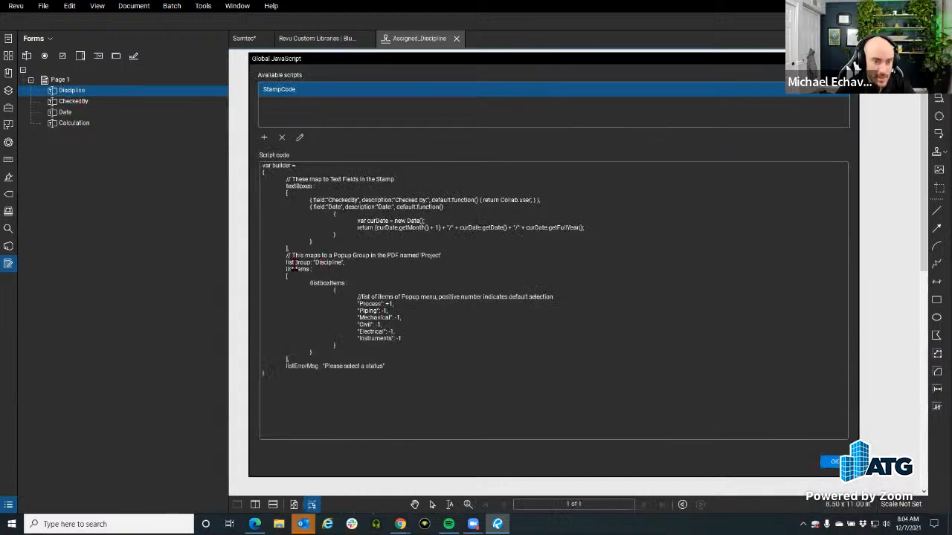
drag(287, 263, 346, 267)
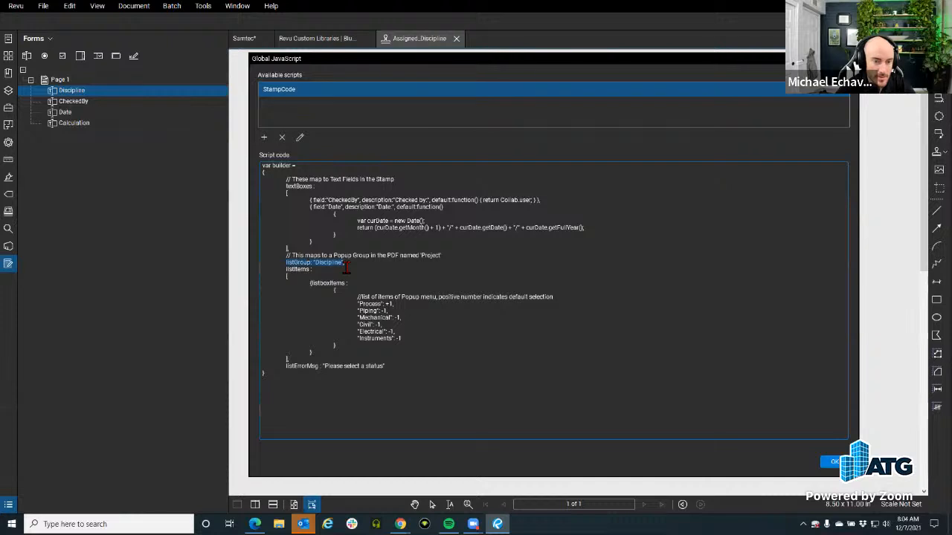
double_click(289, 269)
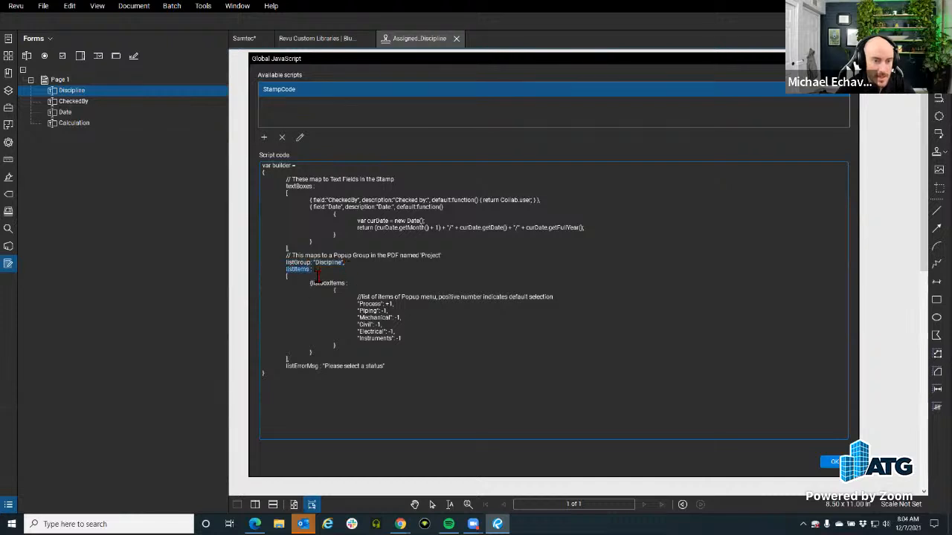
drag(310, 284, 346, 286)
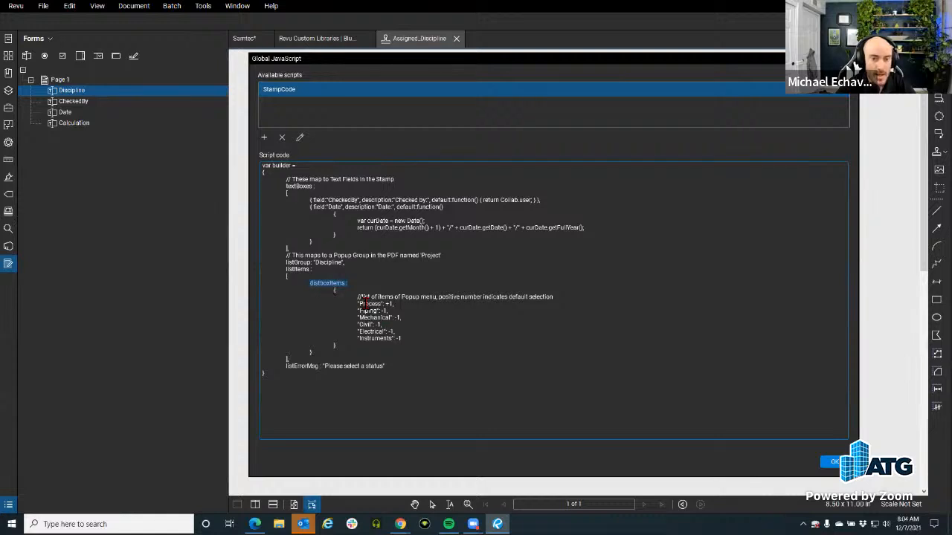
Examine the default-selection comment and the discipline options from Process to Instruments, and close the script window.
drag(359, 298, 553, 309)
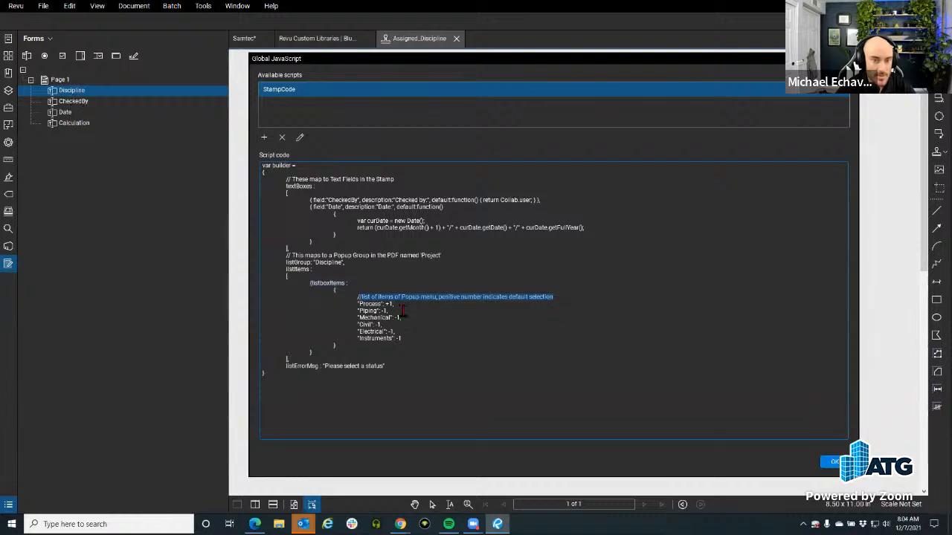
drag(395, 305, 333, 305)
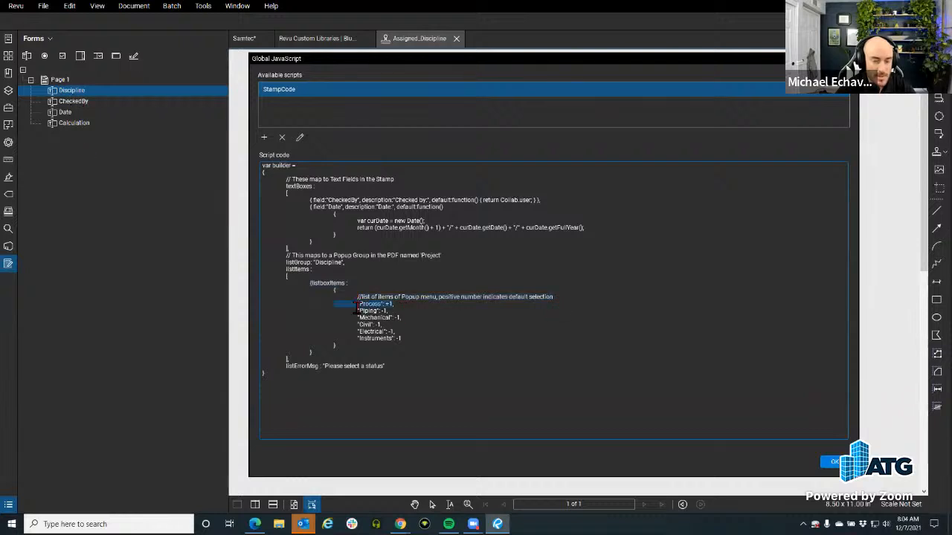
click(403, 309)
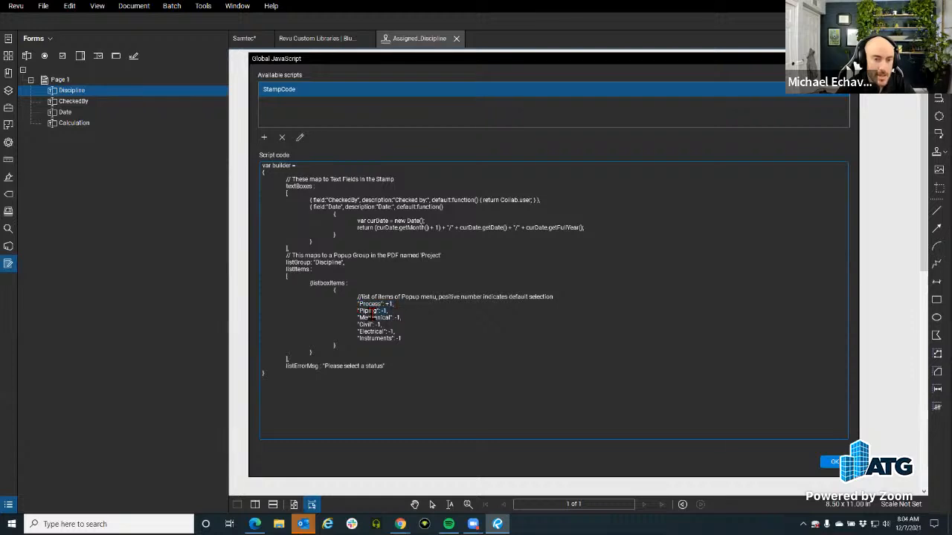
mouse_move(359, 311)
mouse_down()
mouse_move(390, 312)
mouse_move(368, 320)
mouse_move(360, 305)
mouse_up()
click(418, 331)
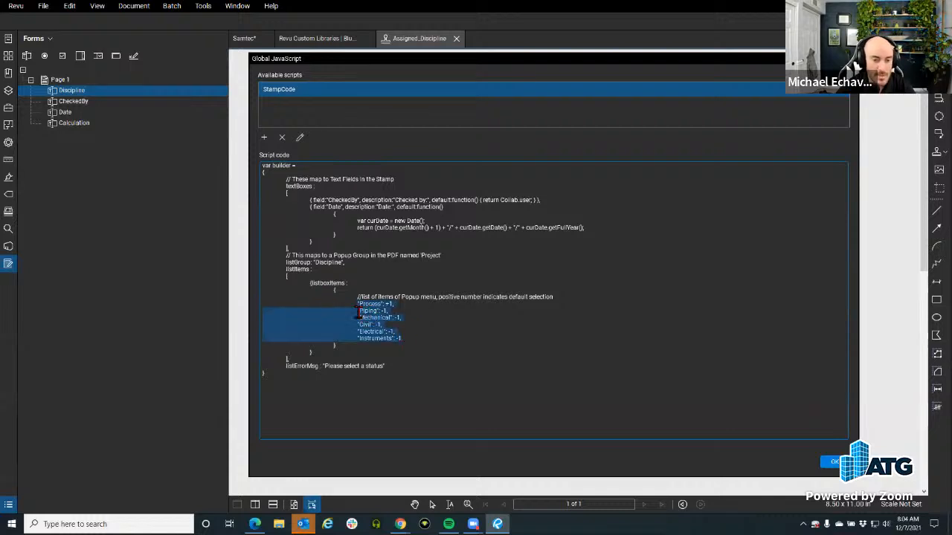
click(360, 308)
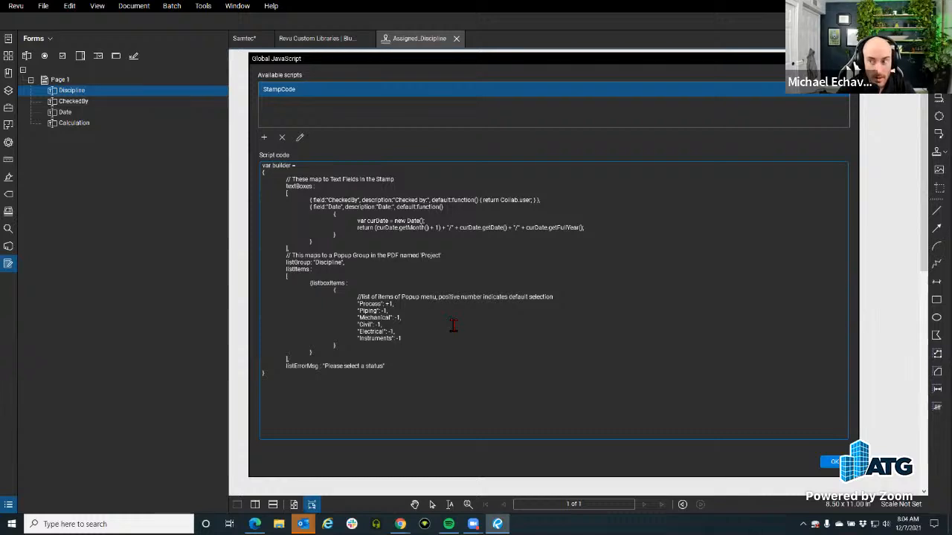
click(850, 59)
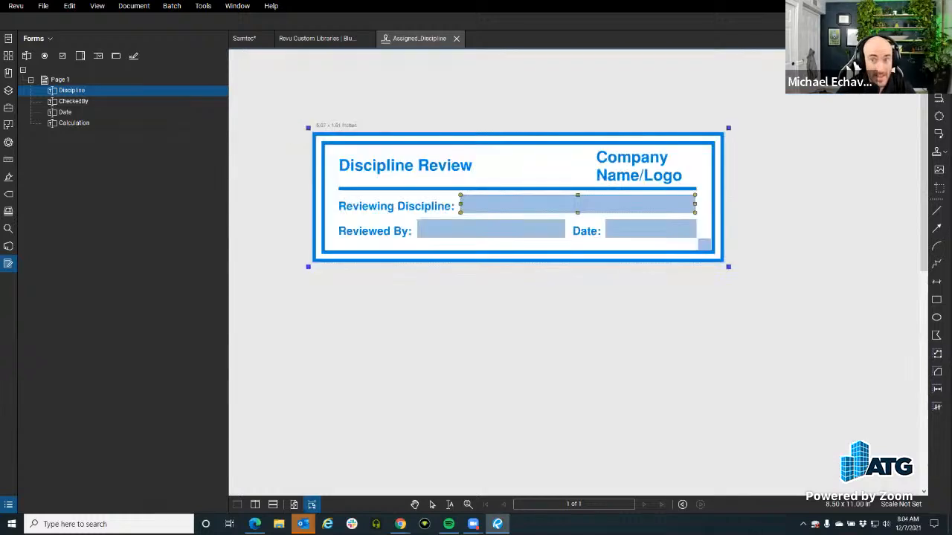
Hide the form field list, move the Company Name/Logo text above the stamp, and return it to the stamp's upper-right area.
click(635, 171)
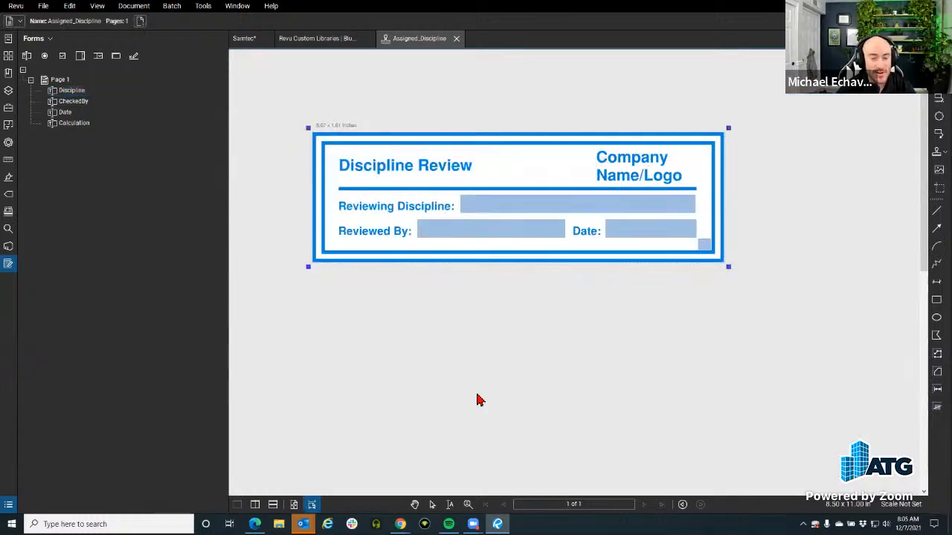
key(Escape)
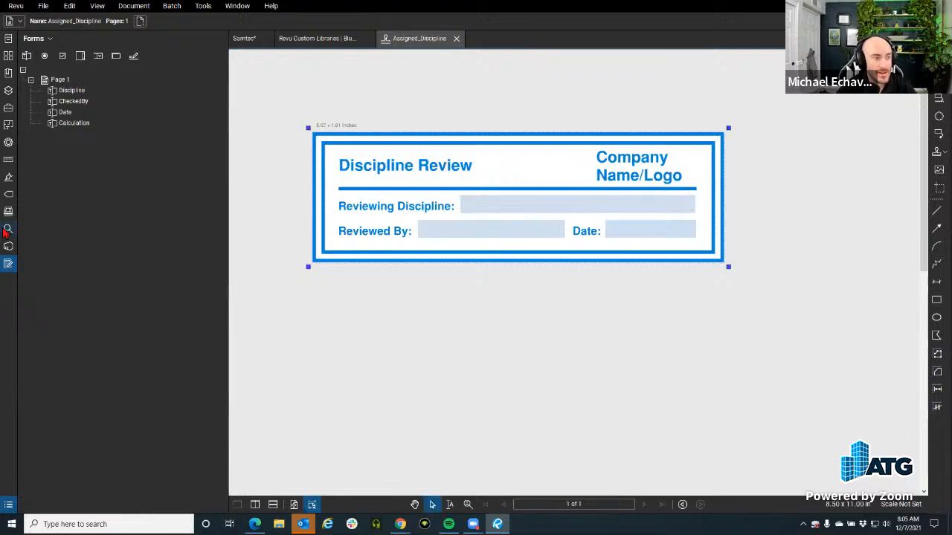
click(8, 263)
click(584, 216)
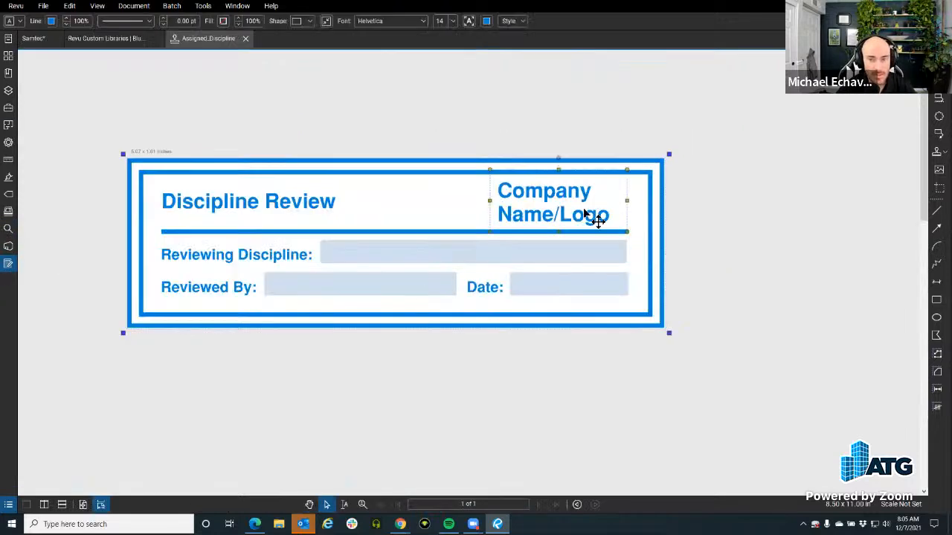
drag(584, 216, 544, 102)
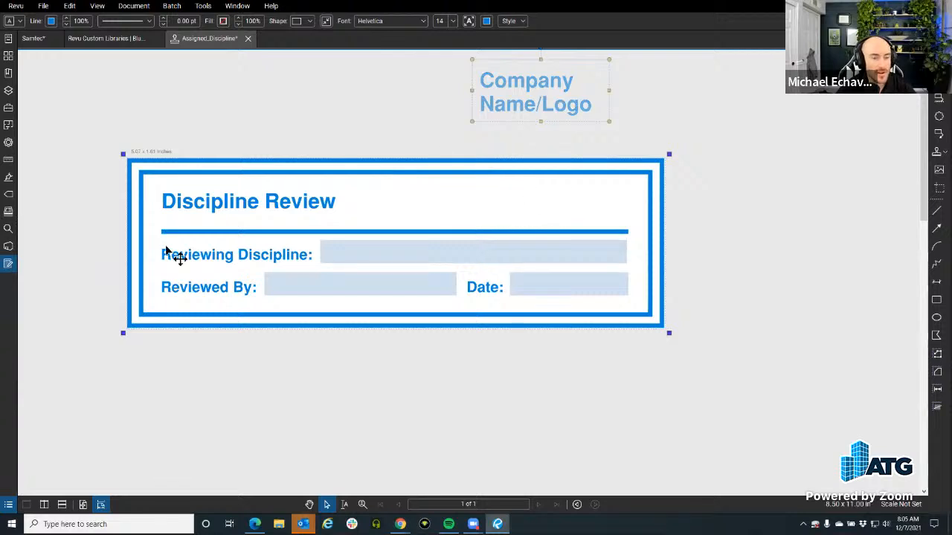
drag(515, 86, 548, 194)
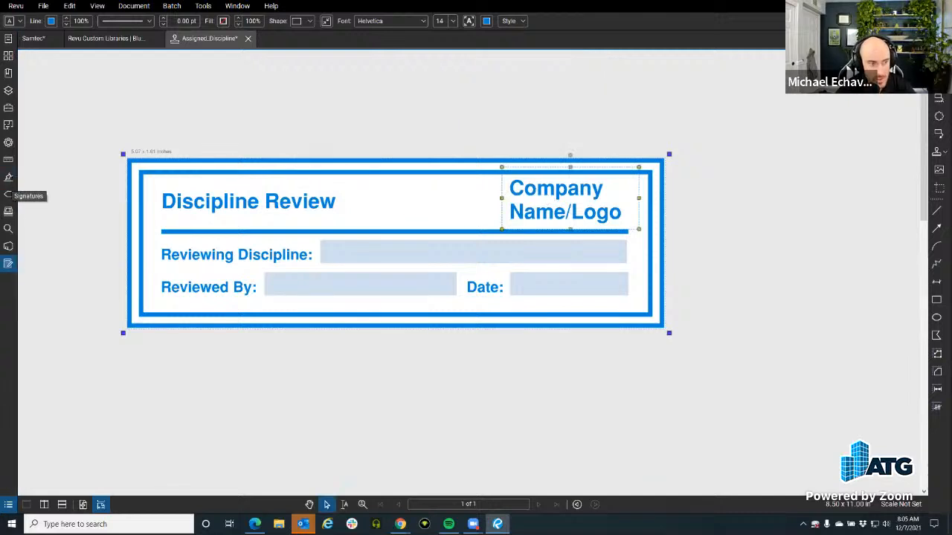
Show the form field list again and nudge the Company Name/Logo text slightly down and left within the stamp.
click(8, 263)
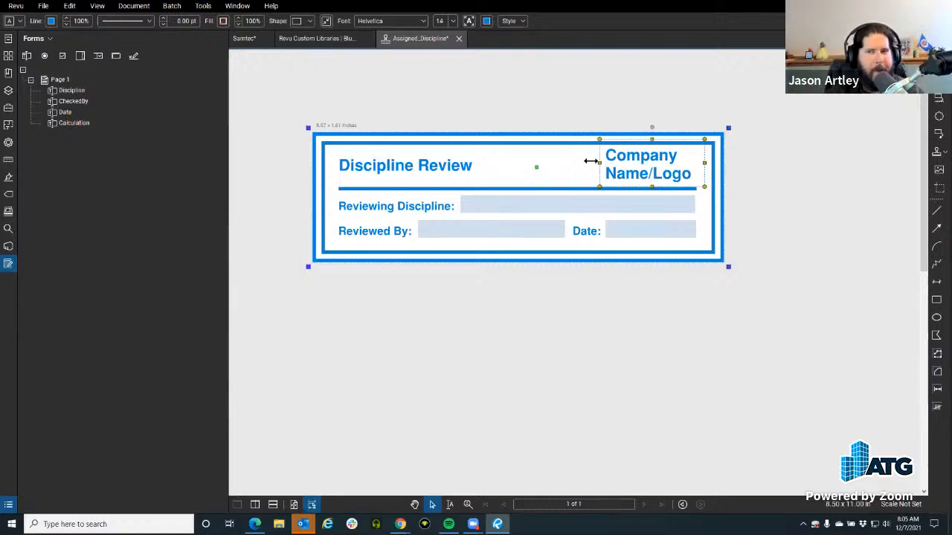
drag(629, 177, 625, 180)
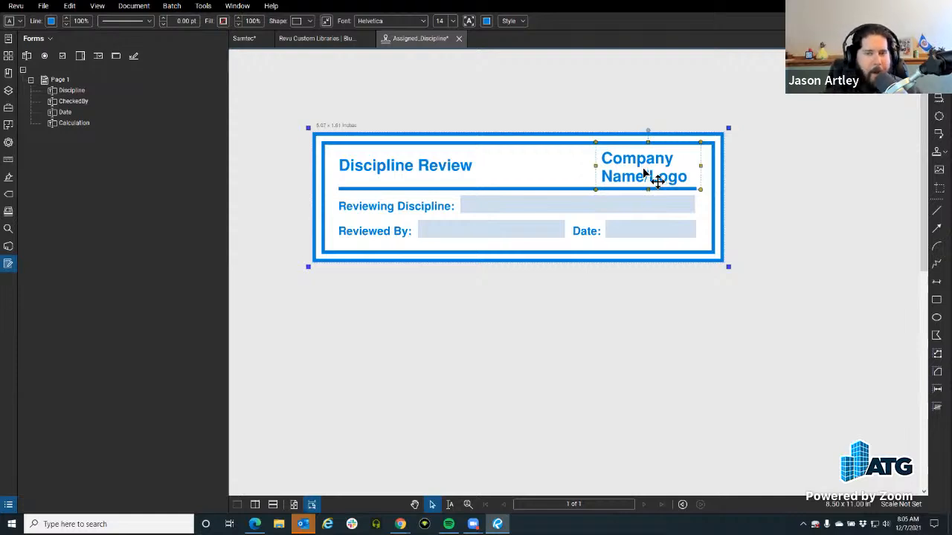
Return to the Samtec drawing, view the area around the Discipline Review stamp, and look through the available stamps.
click(244, 39)
scroll(353, 208, down, 5)
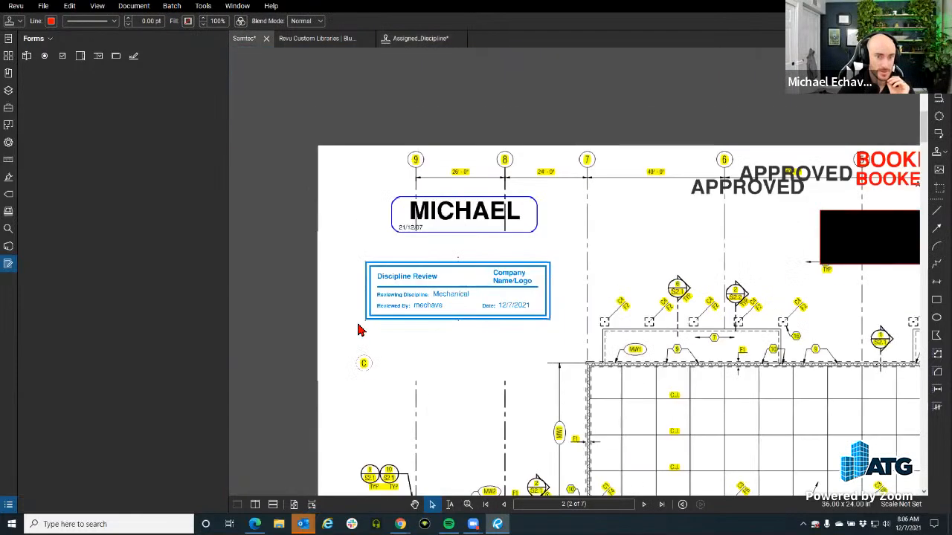
scroll(361, 329, up, 3)
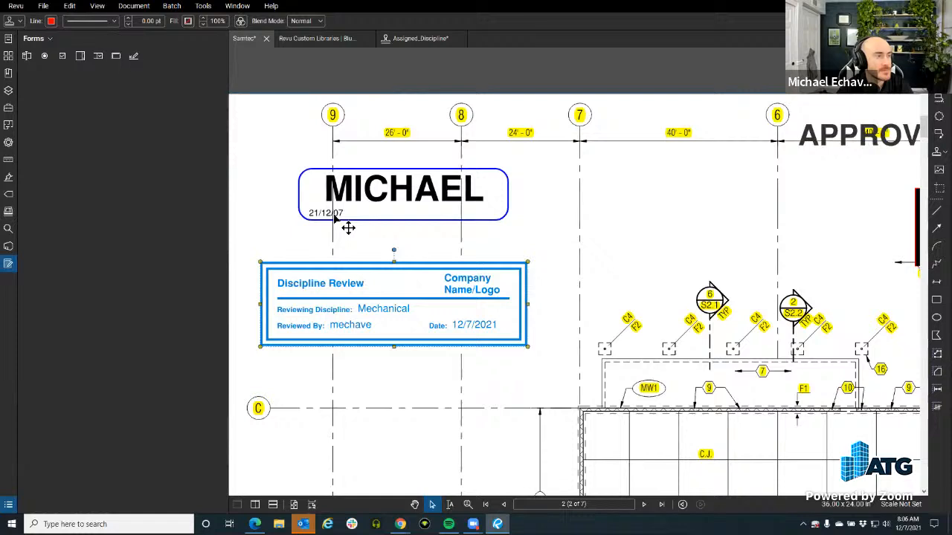
click(204, 6)
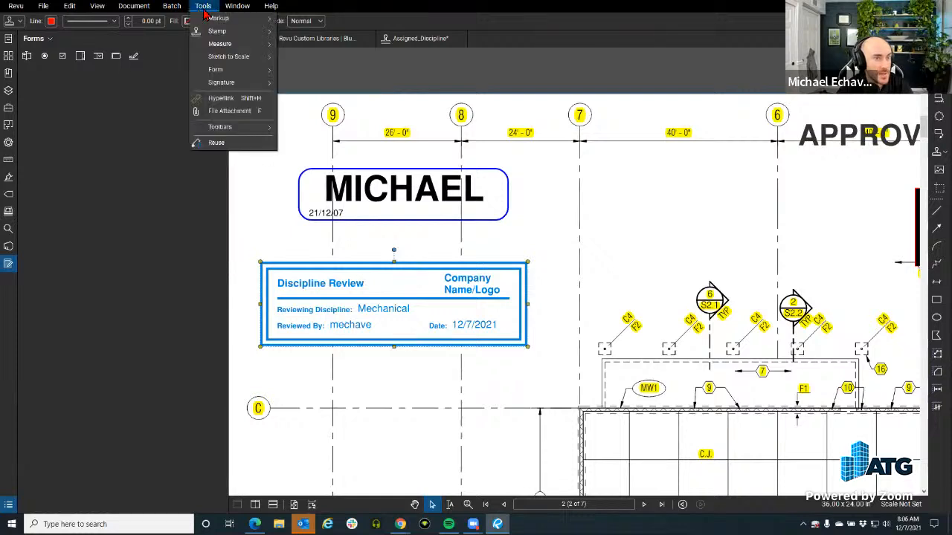
mouse_move(217, 31)
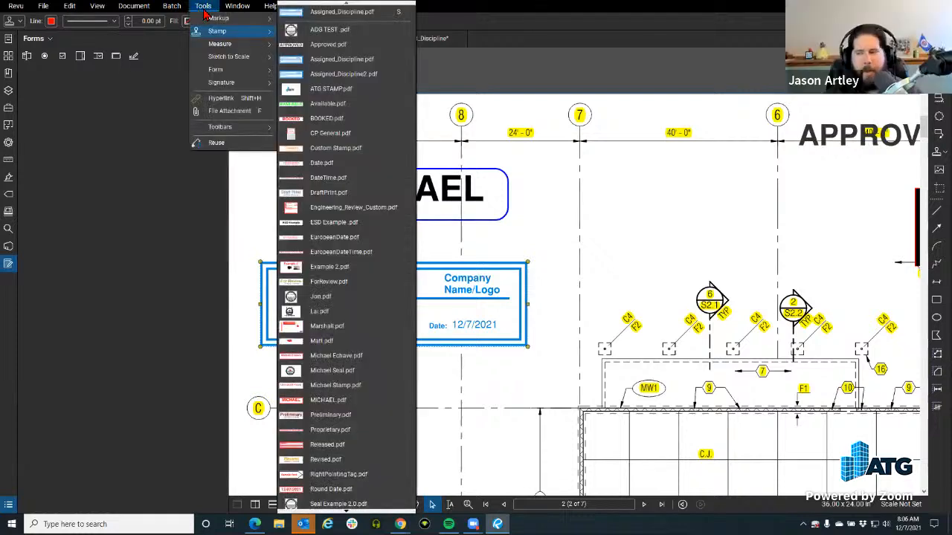
click(321, 46)
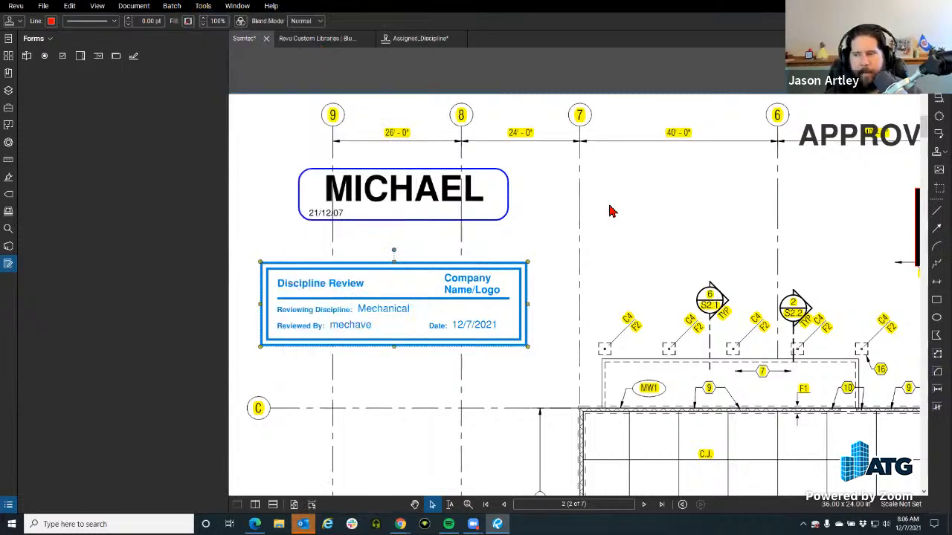
Place an Approved stamp at grid line 7 beside the dated name stamp, and select the name stamp.
click(609, 206)
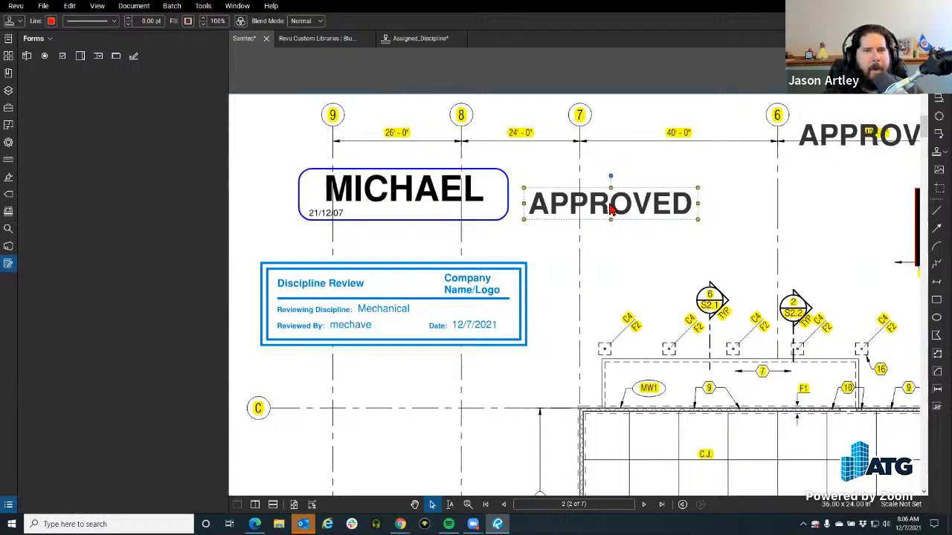
click(410, 196)
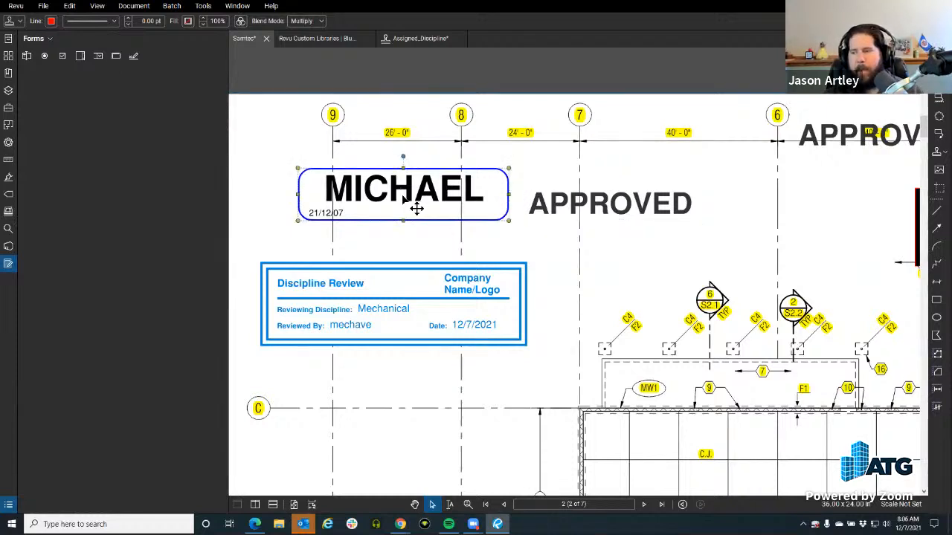
Open the Stamp-(1).pdf stamp for editing and select its date text.
click(214, 6)
mouse_move(223, 30)
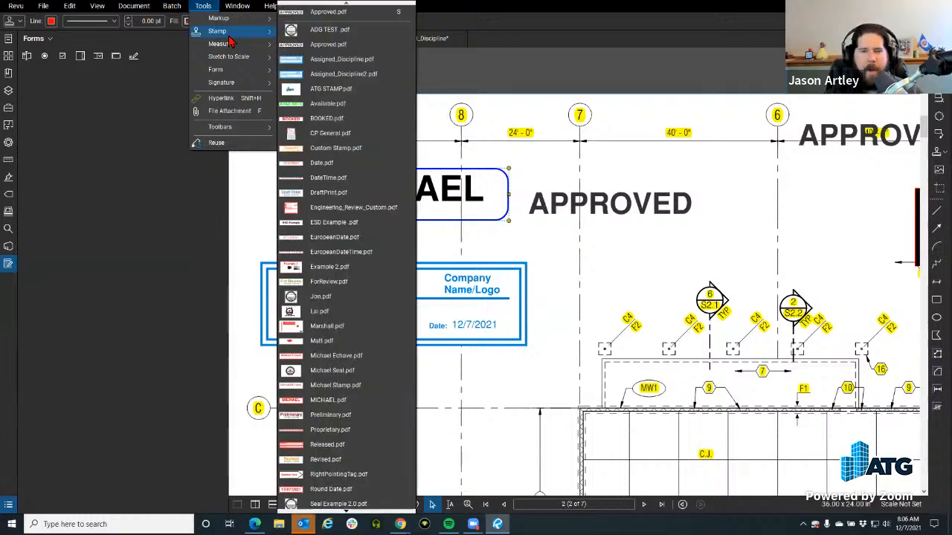
mouse_move(346, 515)
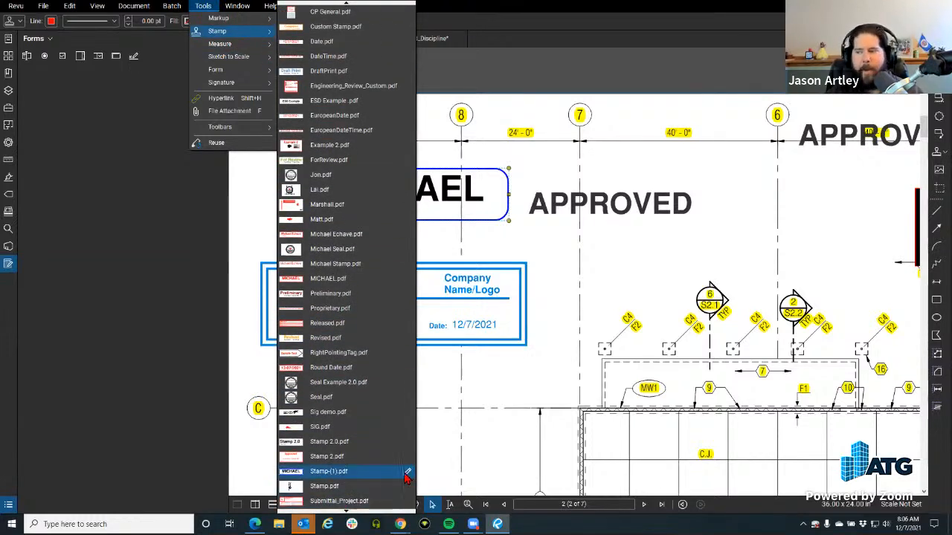
click(405, 476)
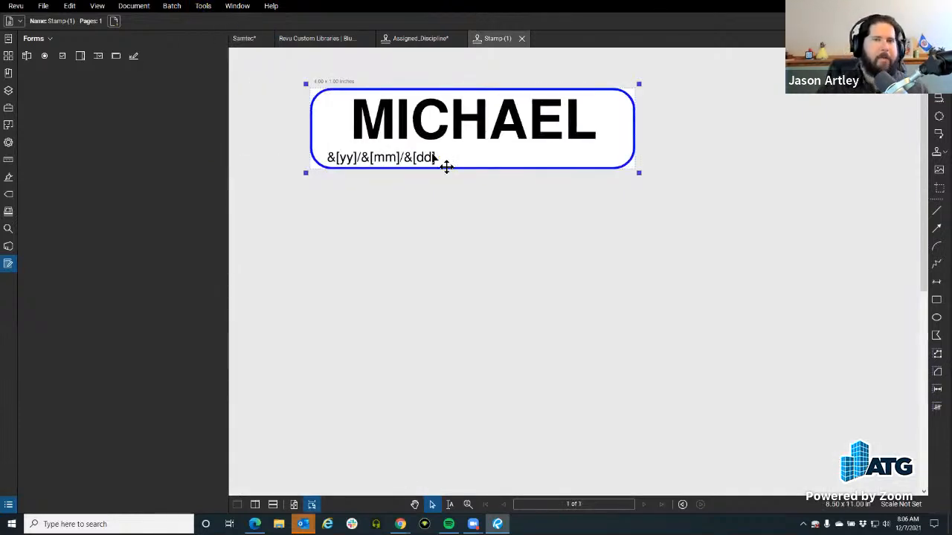
click(446, 167)
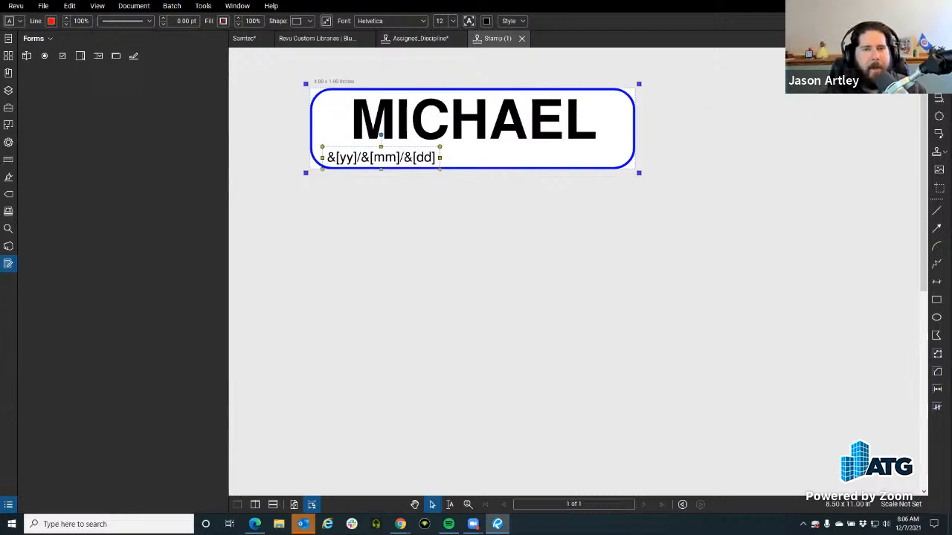
Add a text box below the stamp containing the dynamic minutes and seconds fields, &[MM]&[SS].
key(w)
drag(452, 192, 595, 215)
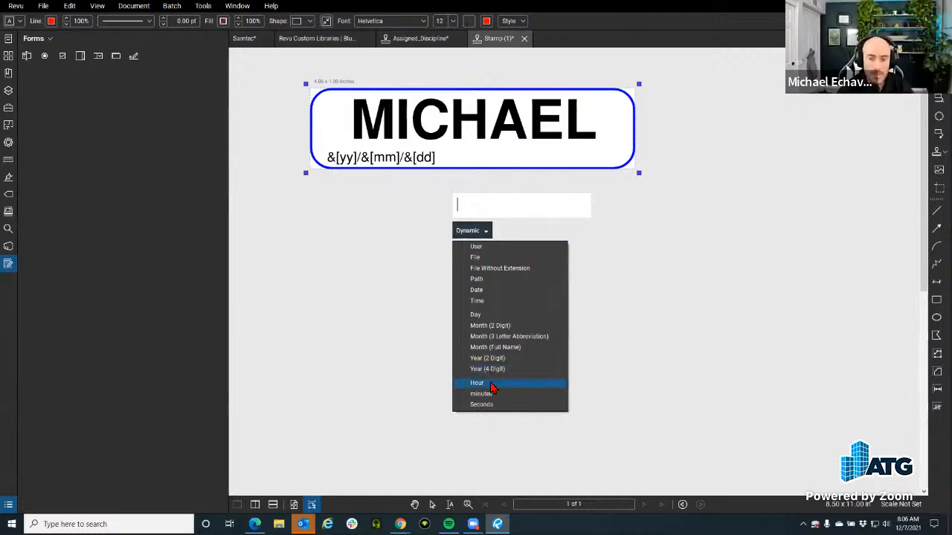
click(487, 397)
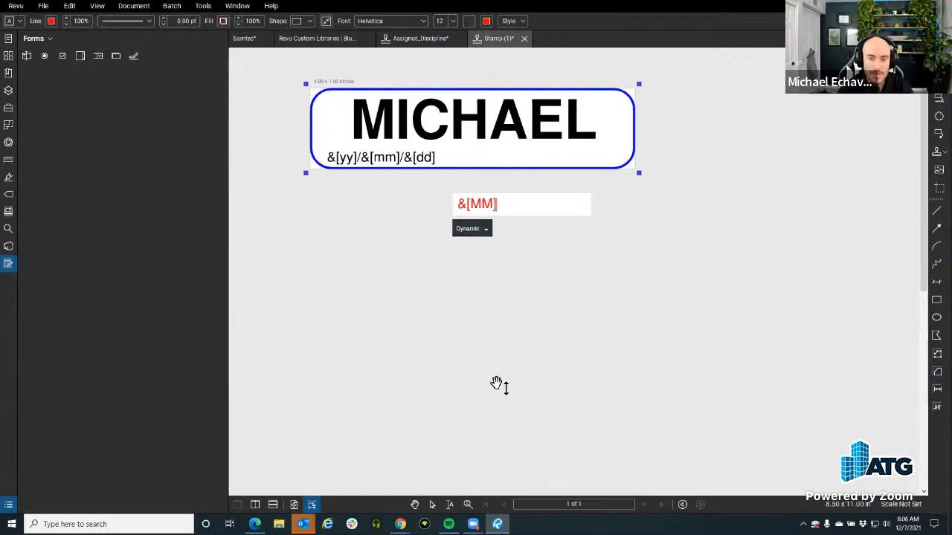
click(521, 402)
scroll(536, 198, up, 1)
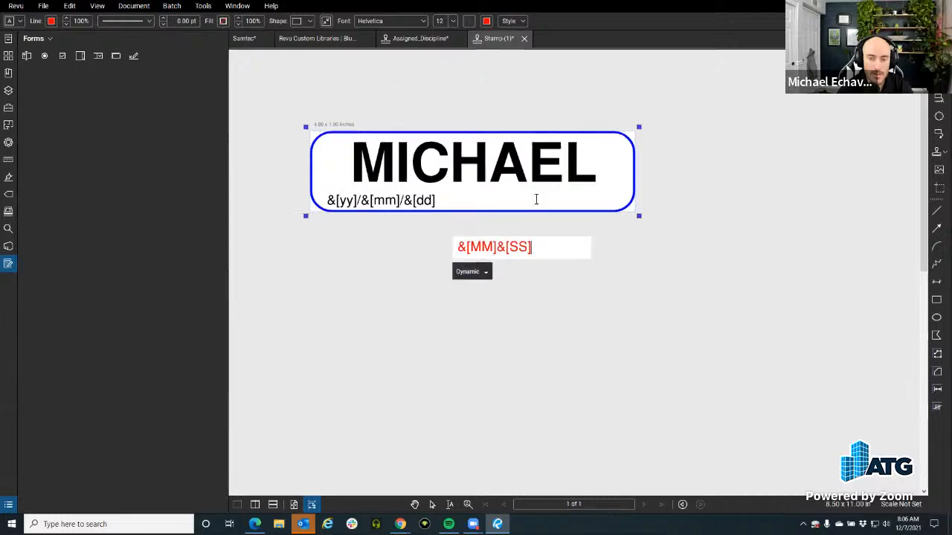
click(567, 322)
Move the minutes-and-seconds text into the stamp beside the date, and save and close the stamp file.
drag(518, 267, 515, 221)
right_click(515, 43)
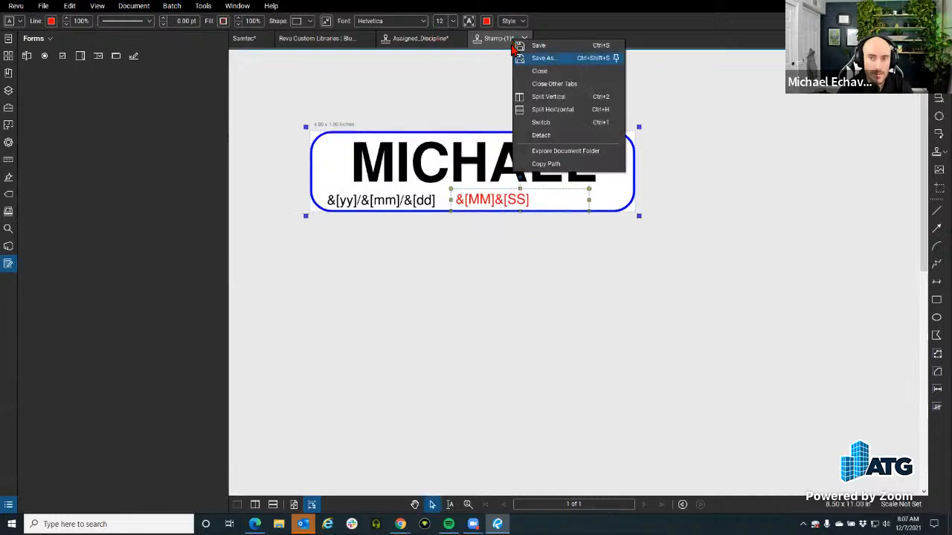
click(542, 47)
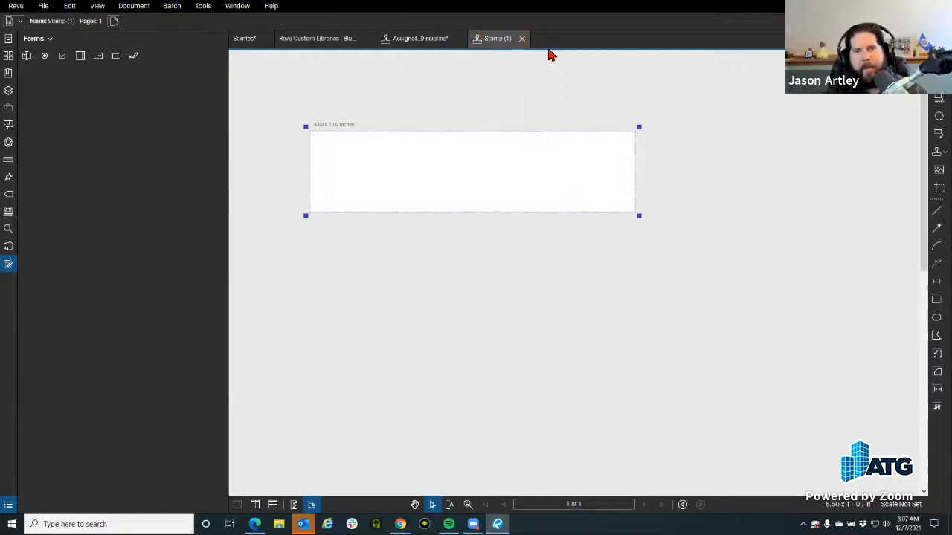
click(522, 40)
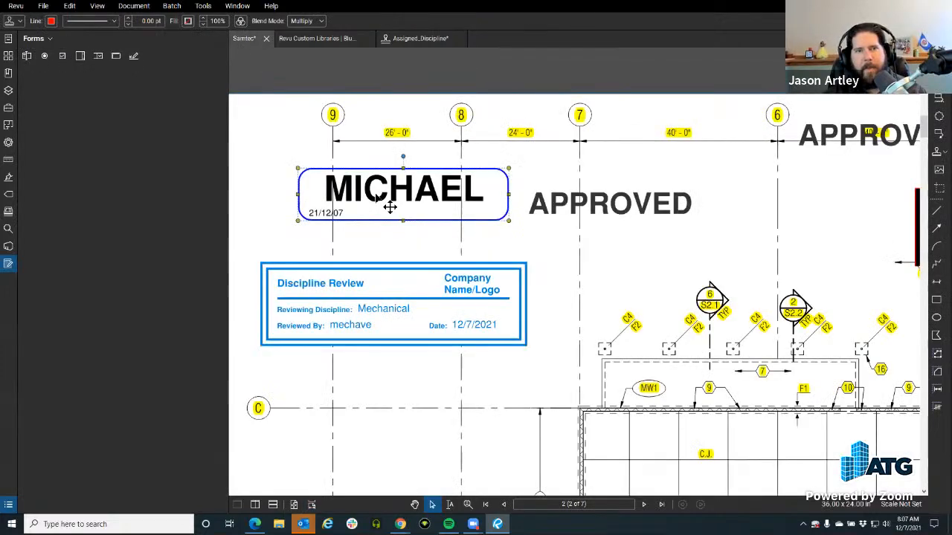
Check the system clock's current time, including the seconds.
drag(397, 159, 467, 187)
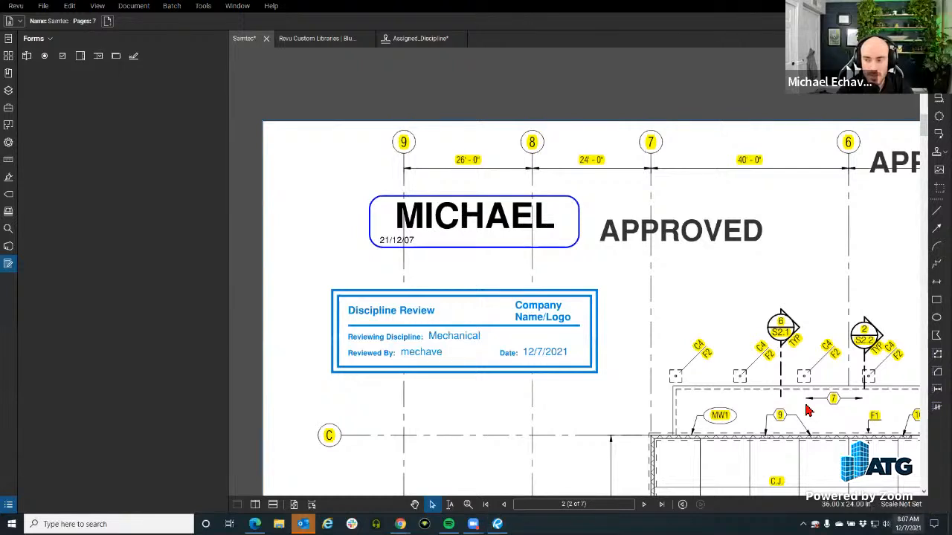
click(907, 524)
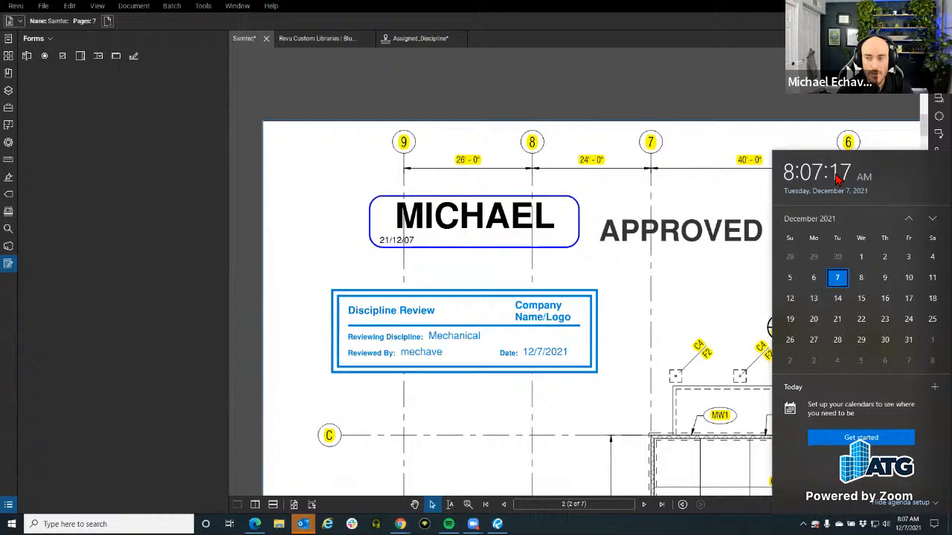
click(200, 7)
Place the edited Stamp-(1).pdf stamp on the Samtec drawing in the open area between grid lines C and E.
click(202, 5)
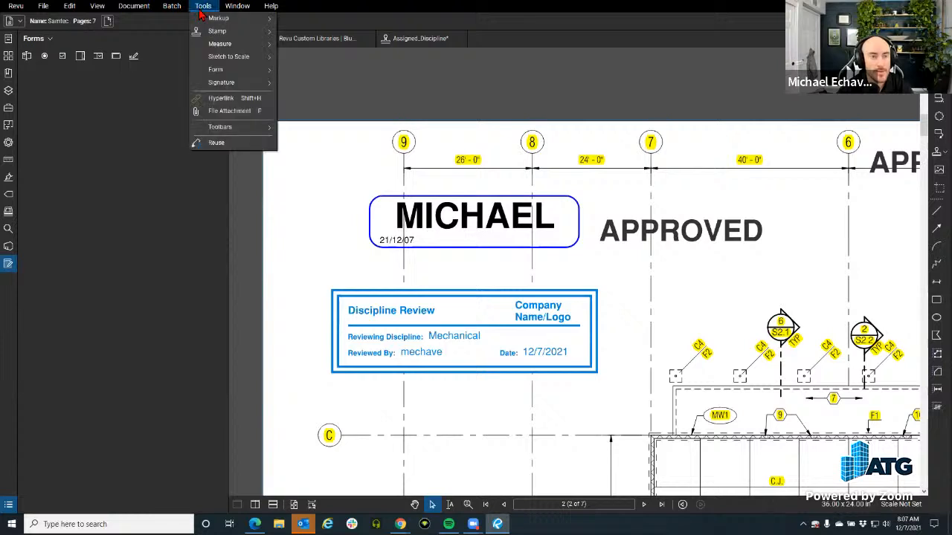
mouse_move(215, 31)
mouse_move(350, 511)
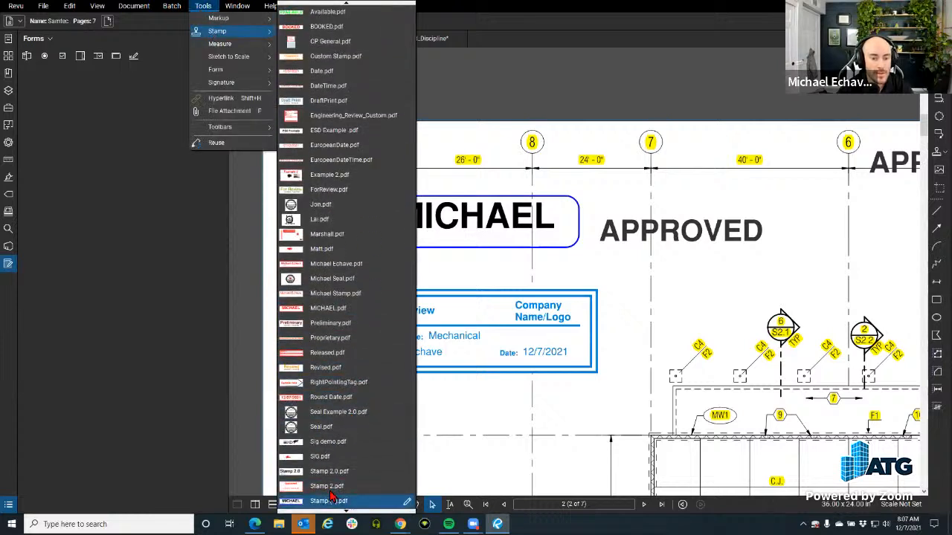
click(330, 501)
drag(730, 209, 289, 135)
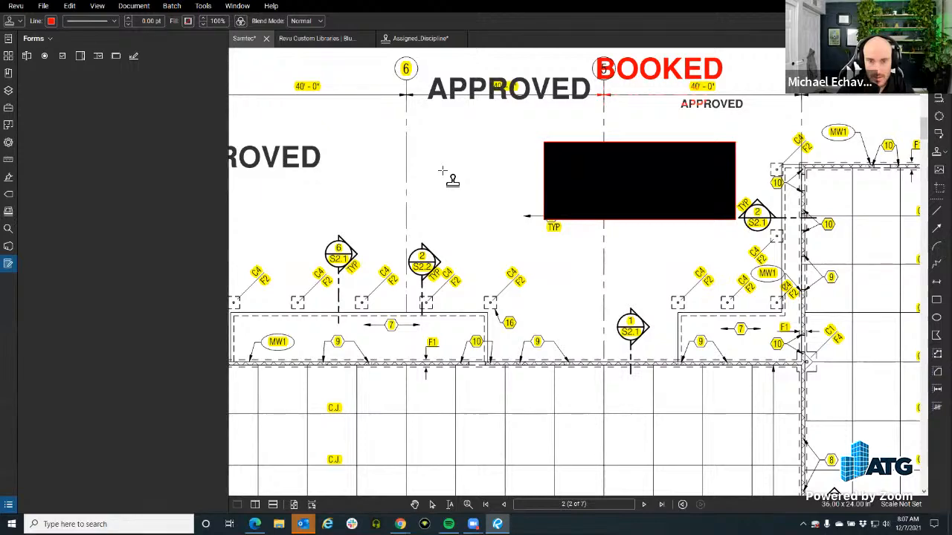
drag(444, 177, 539, 181)
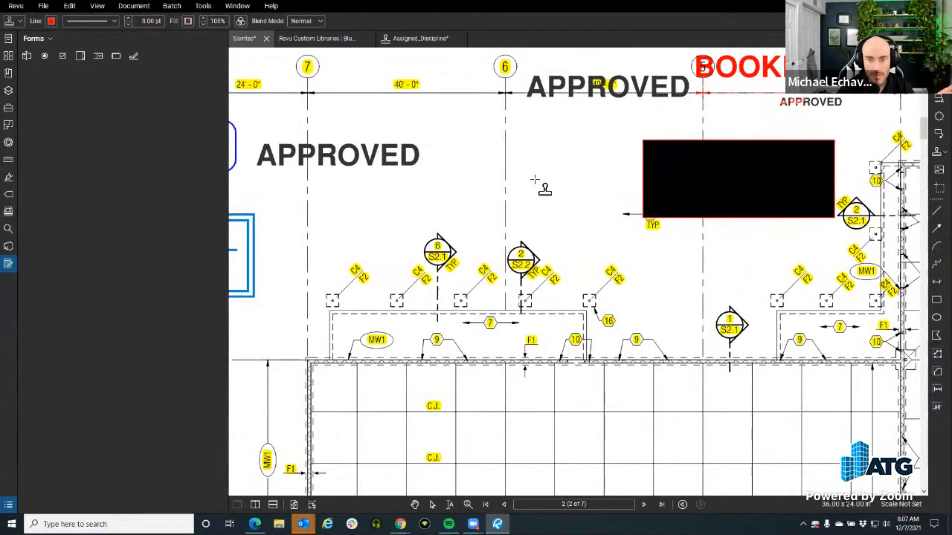
scroll(459, 208, down, 3)
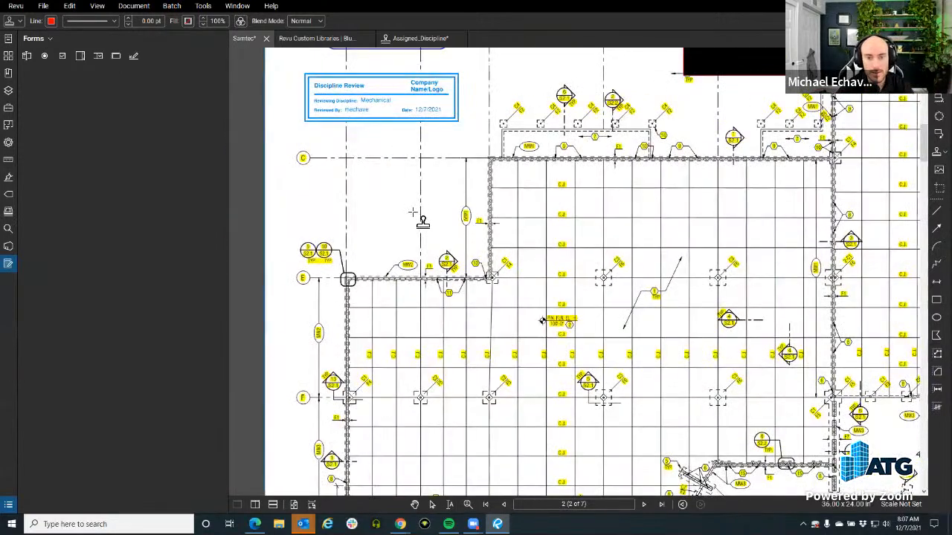
scroll(421, 212, up, 3)
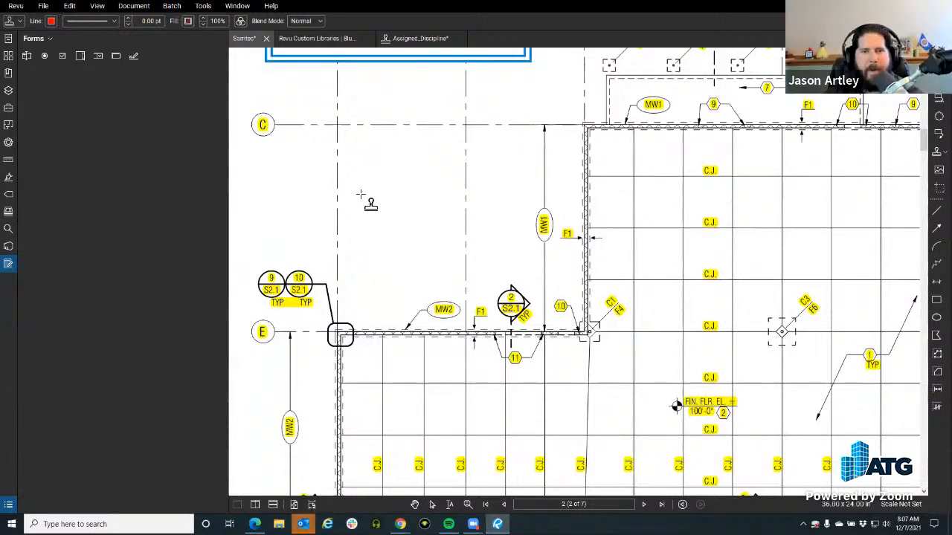
click(362, 197)
Examine the date and the minutes-and-seconds text on the newly placed stamp up close.
scroll(369, 221, up, 4)
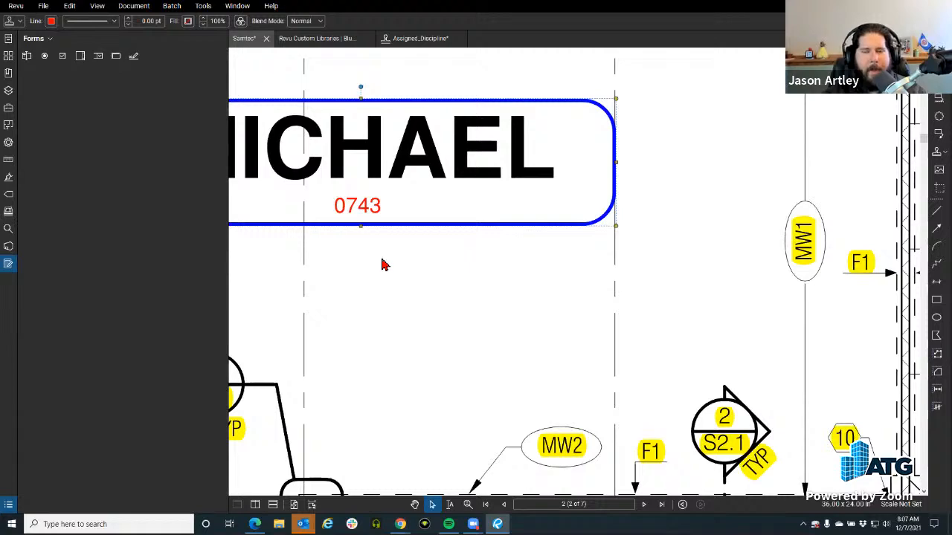
scroll(392, 240, down, 2)
mouse_move(461, 245)
mouse_down()
mouse_move(654, 261)
mouse_move(610, 261)
mouse_up()
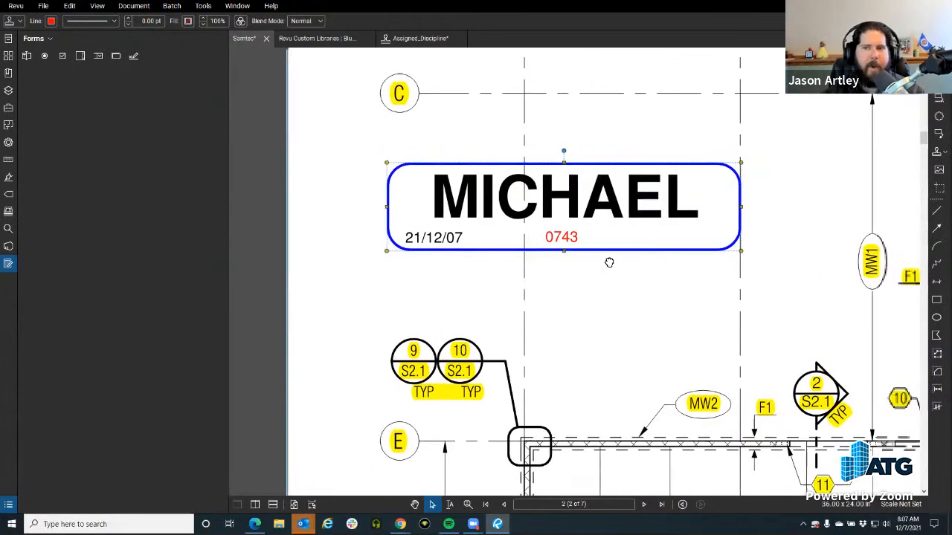
scroll(588, 260, up, 2)
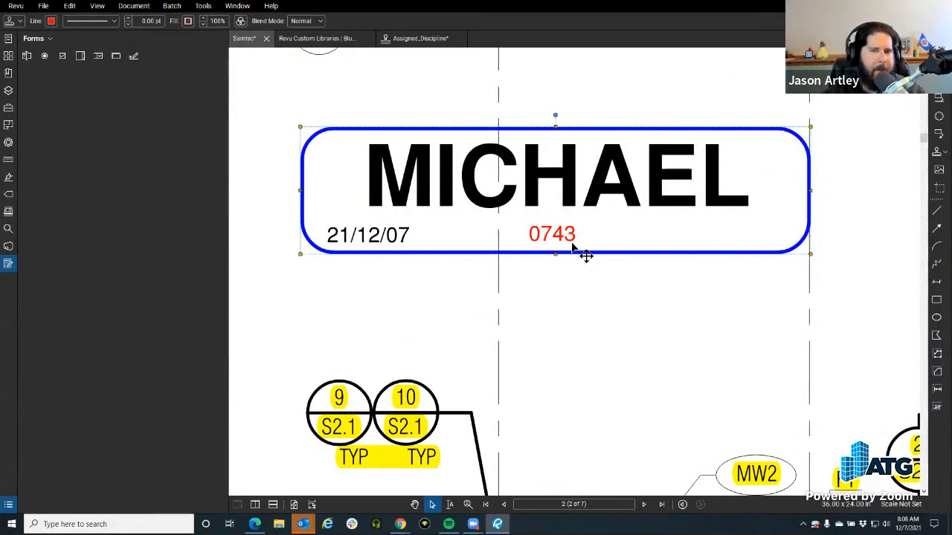
drag(567, 291, 477, 294)
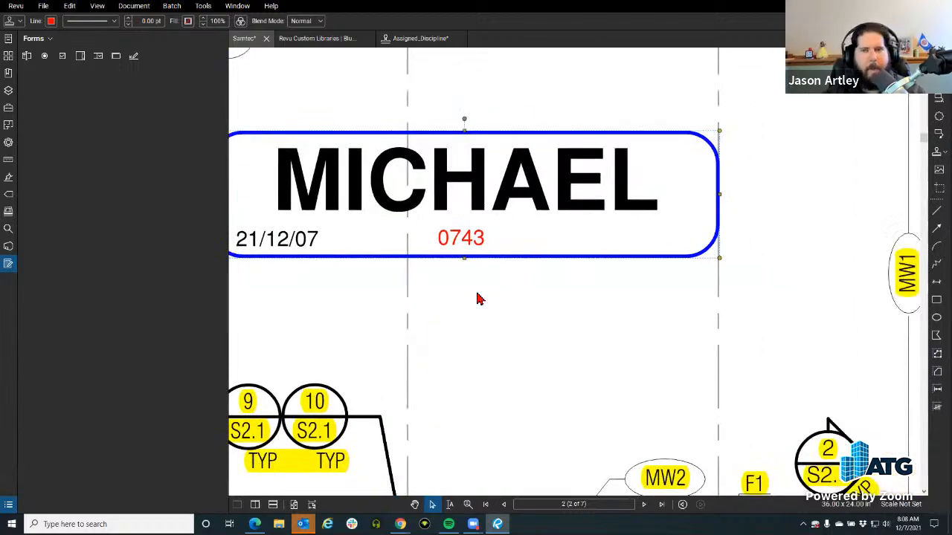
Reopen the Stamp-(1).pdf stamp for editing and select its minutes-and-seconds text.
click(202, 7)
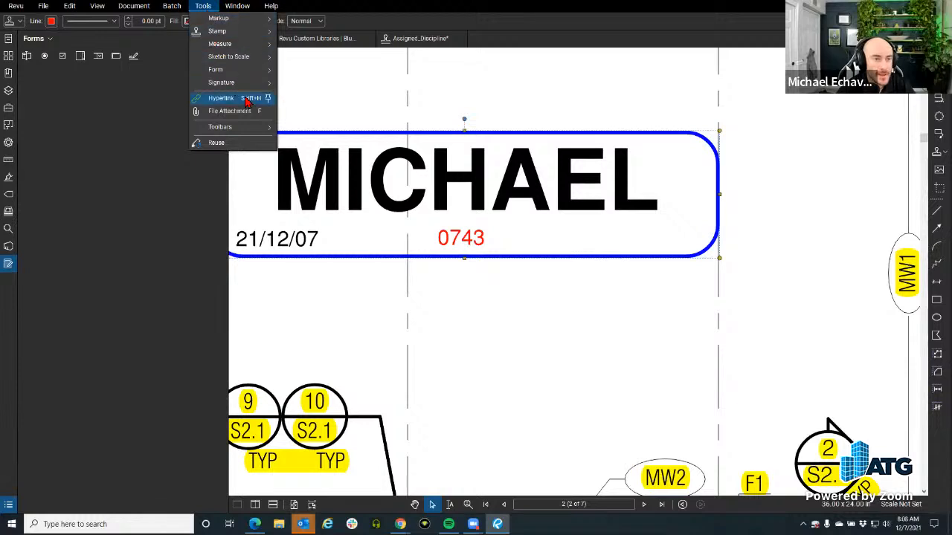
mouse_move(232, 32)
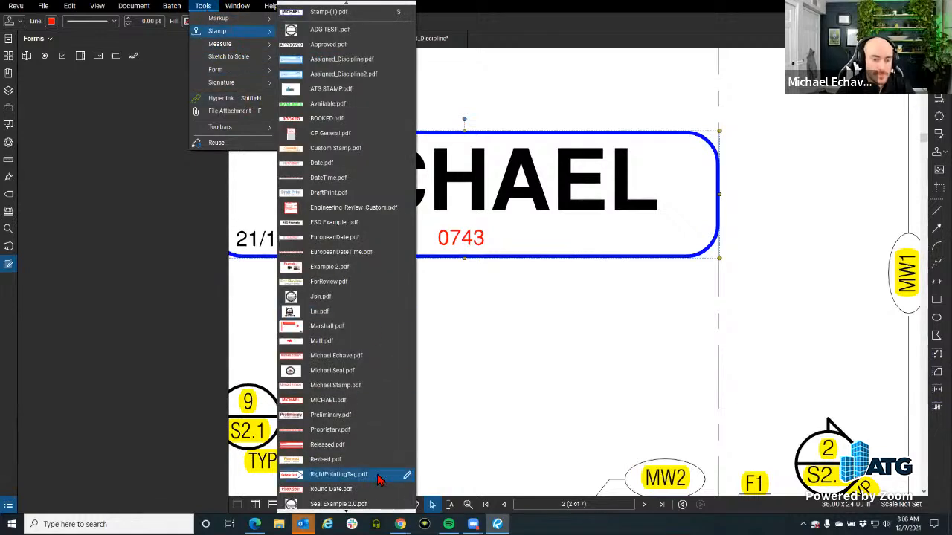
scroll(378, 481, down, 4)
scroll(378, 481, down, 10)
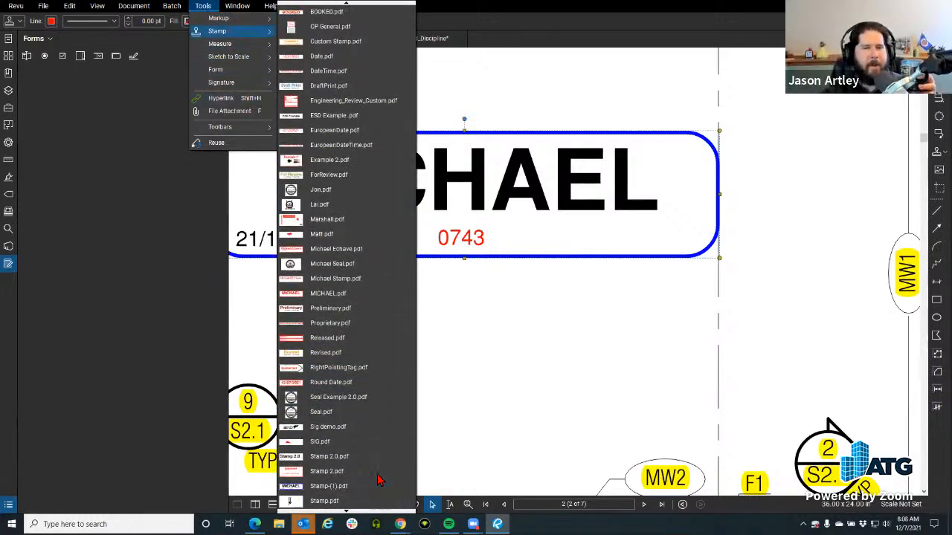
scroll(367, 513, down, 7)
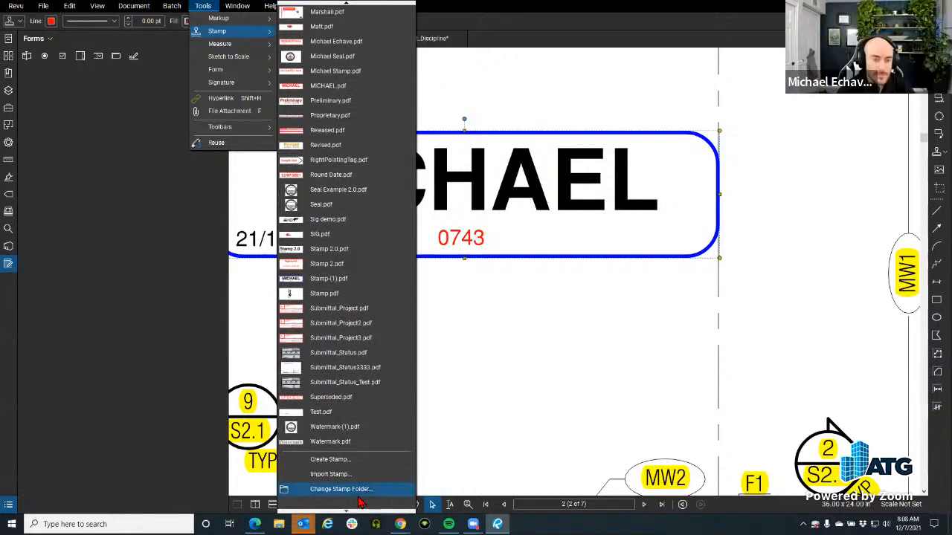
click(406, 279)
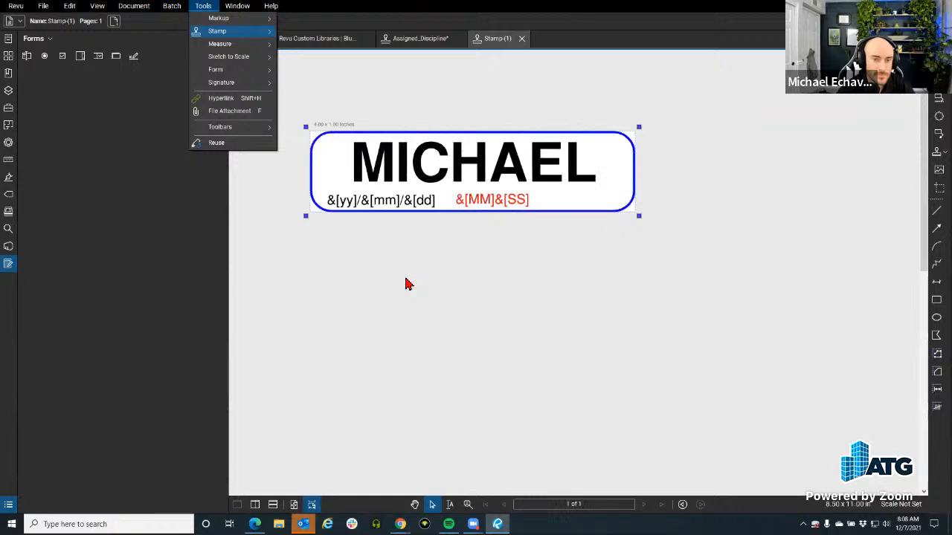
click(518, 206)
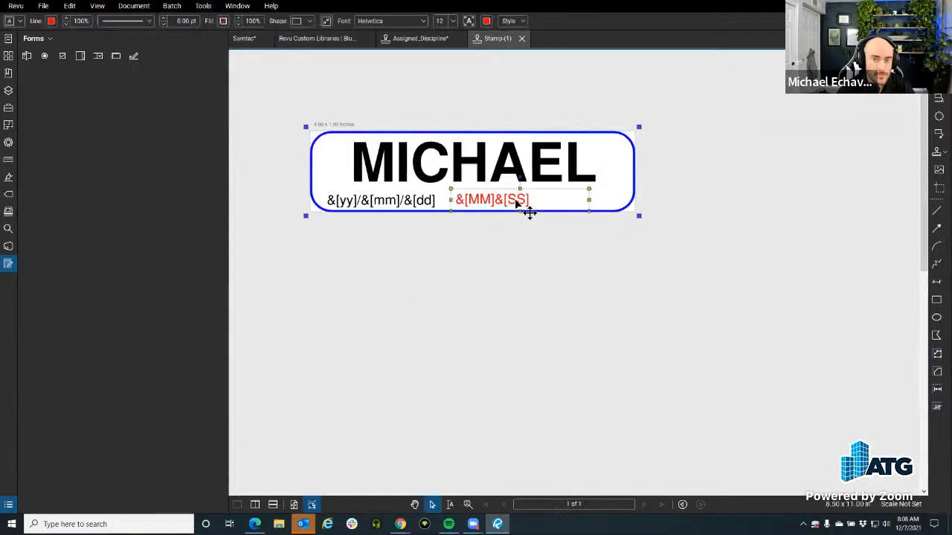
Look through the General, Interface and Tools preferences, including the markup tool options, for settings that affect stamps.
click(17, 6)
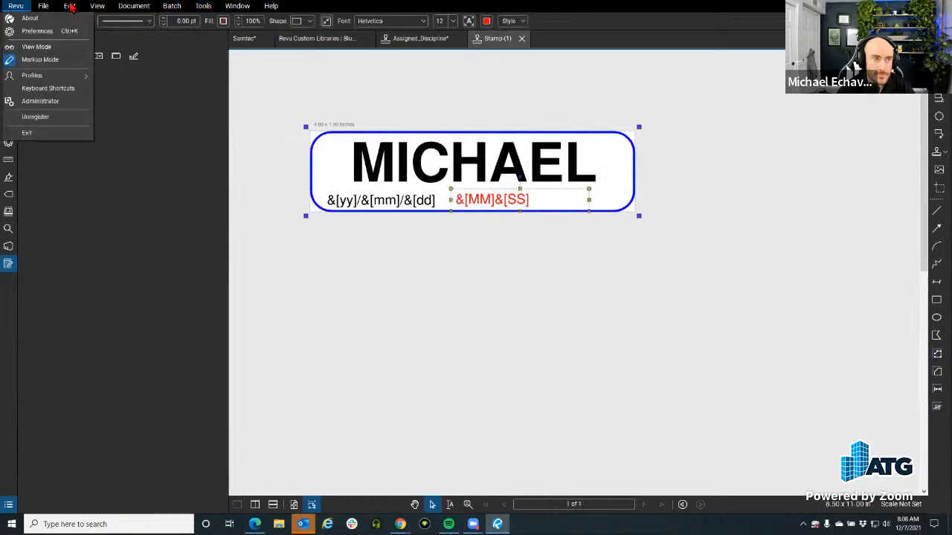
click(37, 30)
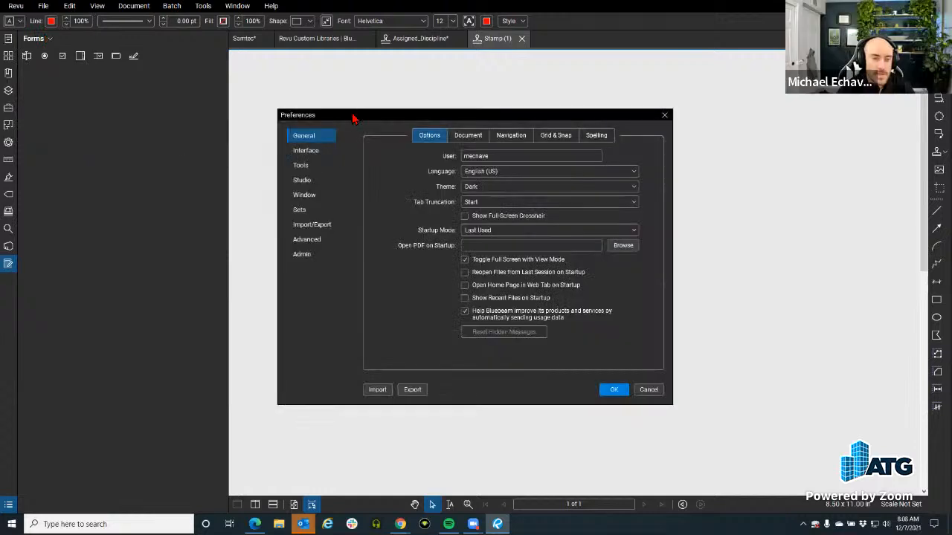
drag(354, 119, 252, 112)
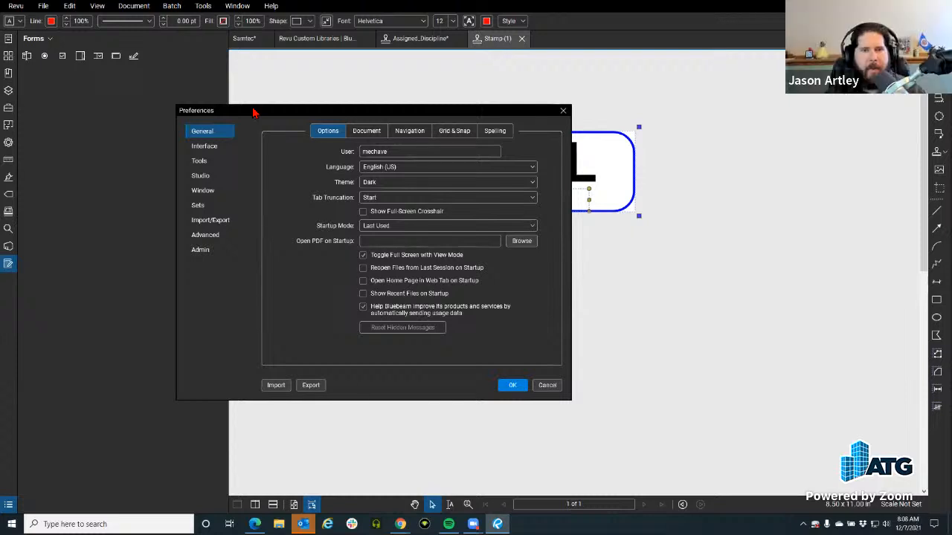
click(225, 146)
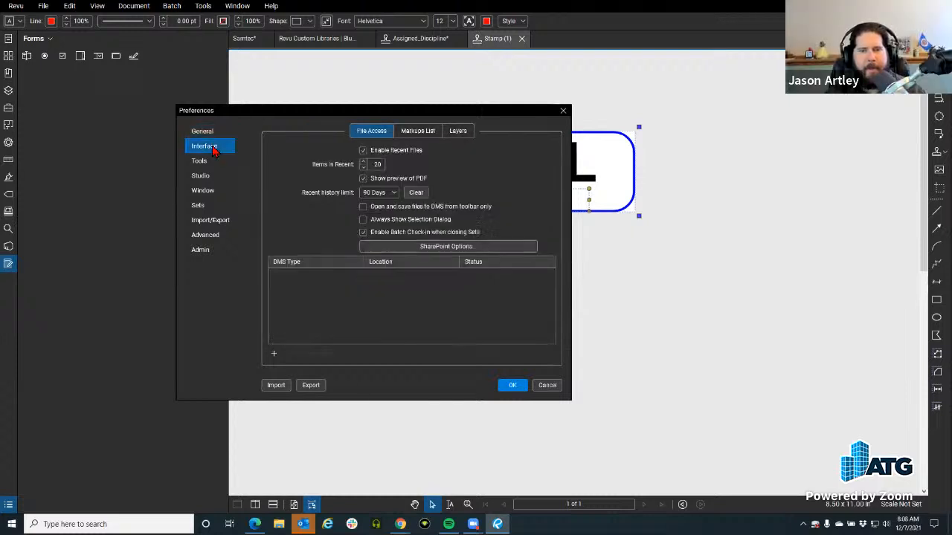
click(219, 134)
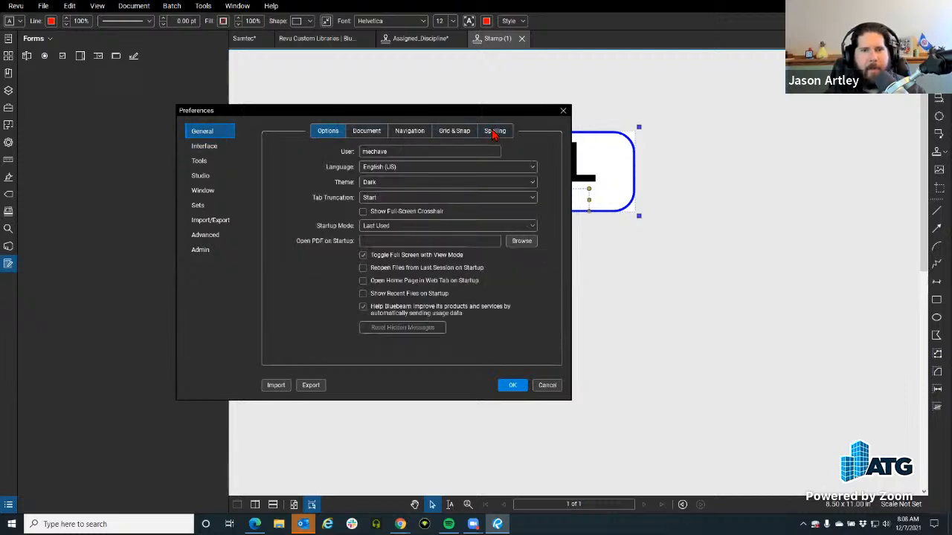
click(195, 148)
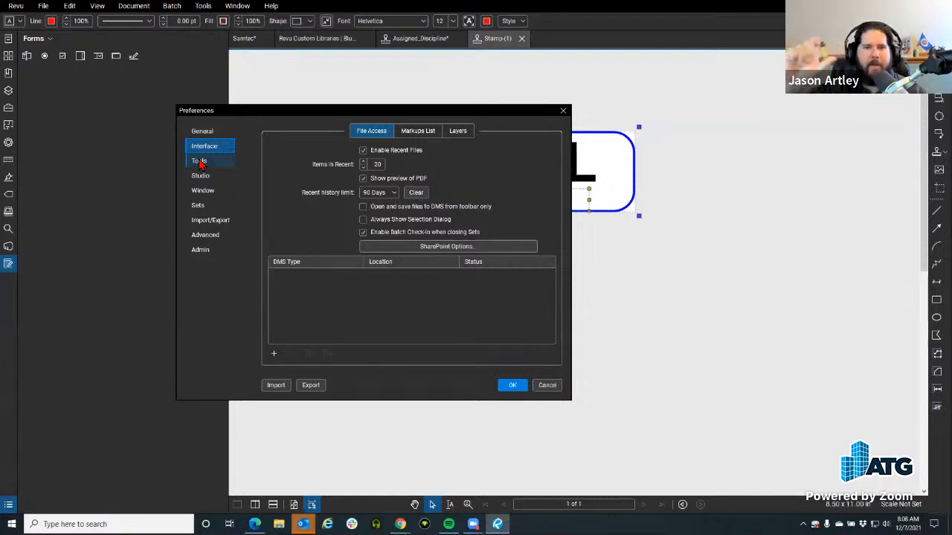
click(207, 167)
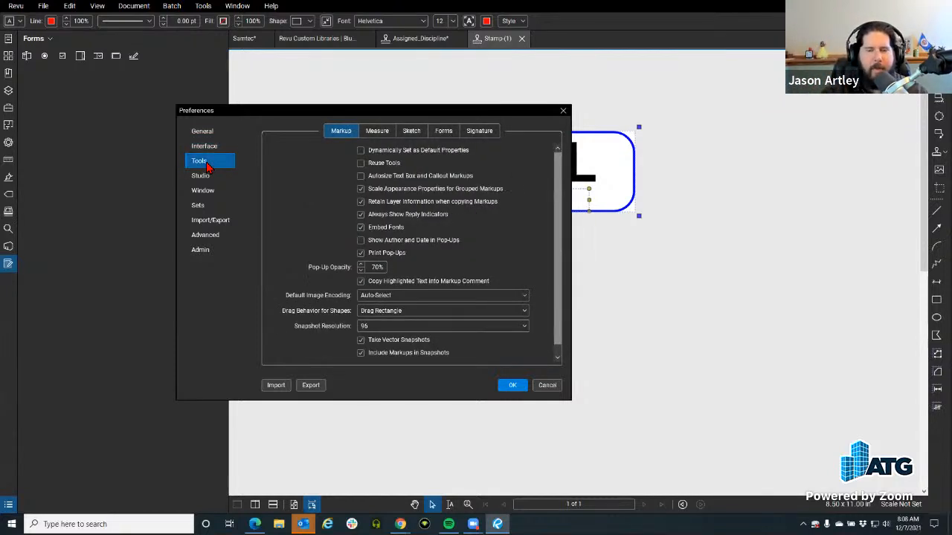
scroll(309, 244, down, 1)
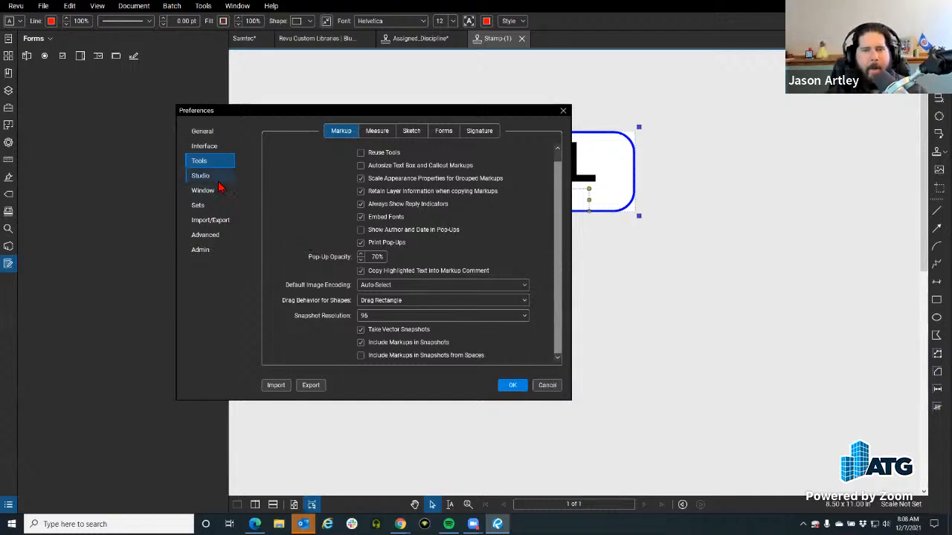
Examine the Advanced preferences for JavaScript, 3D Rendering, 2D Rendering and Archive as PDF/A.
click(219, 233)
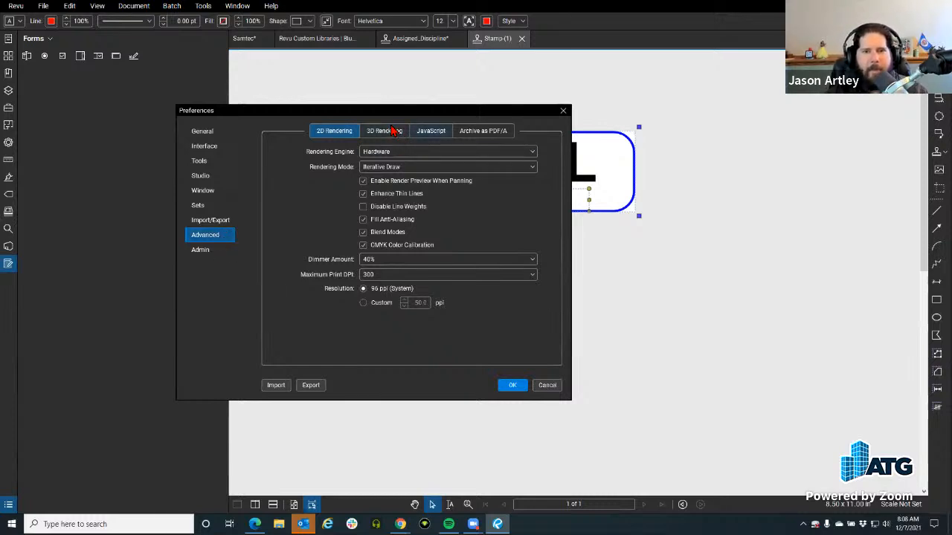
click(423, 131)
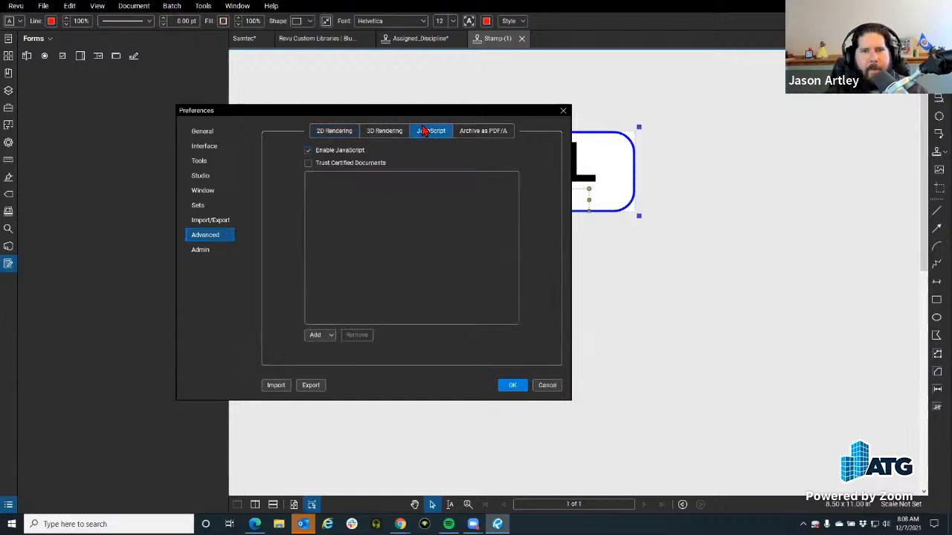
click(387, 130)
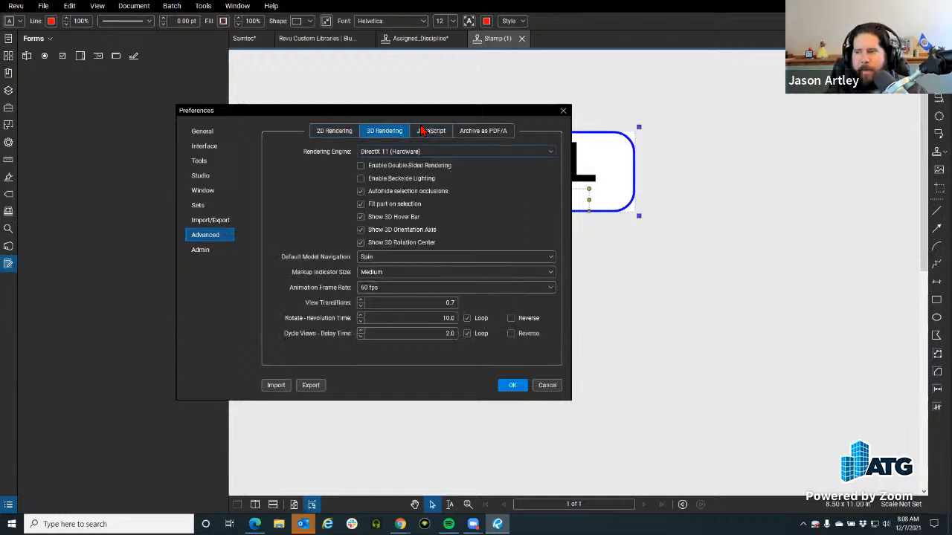
click(332, 131)
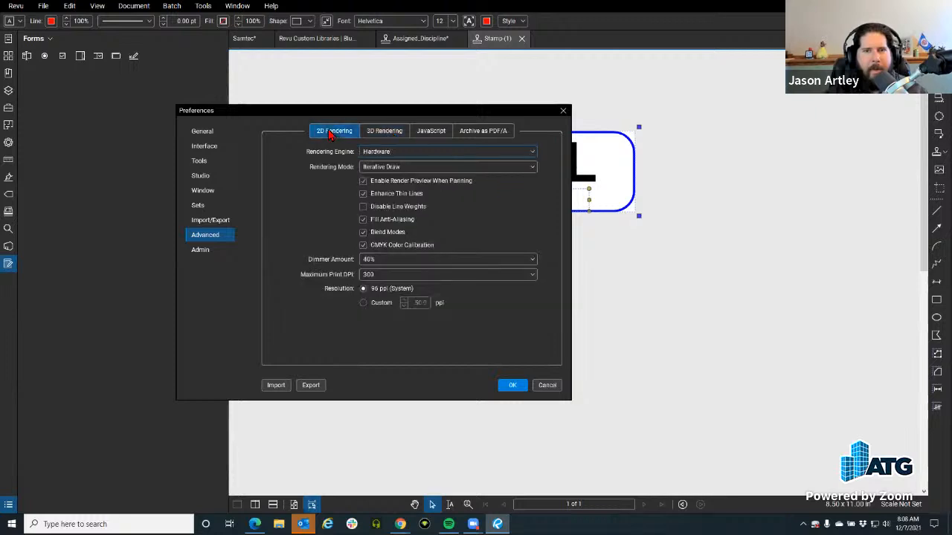
click(491, 135)
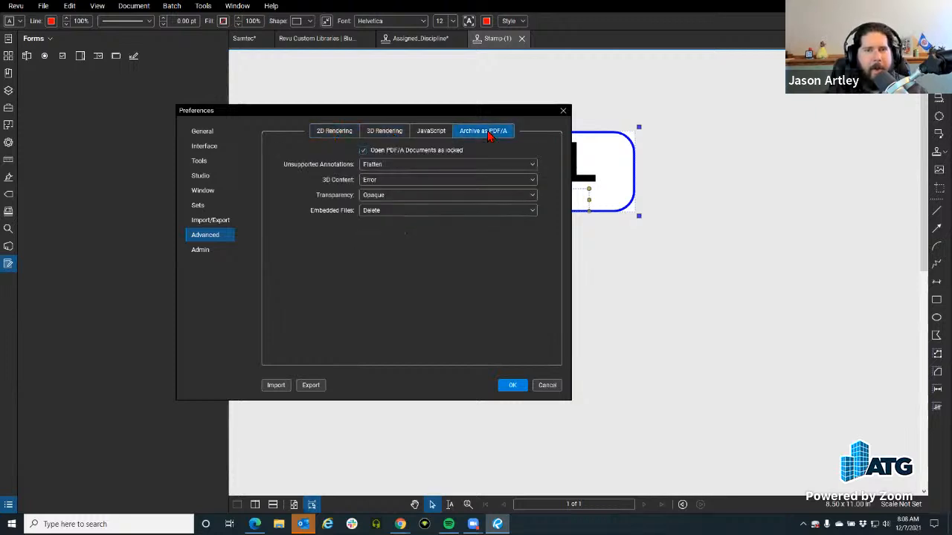
Review the User name in the General preferences and the Admin options, and leave Preferences without changing anything.
click(210, 136)
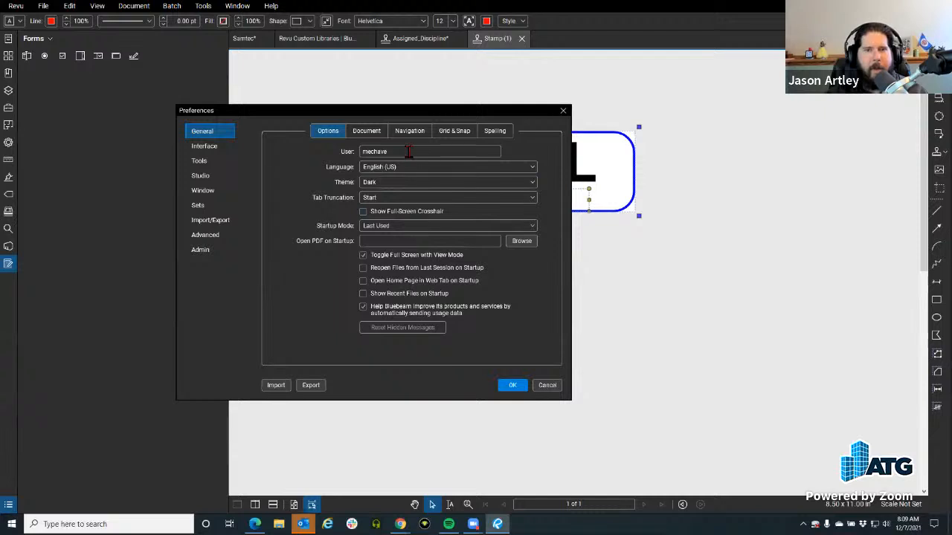
drag(410, 152, 326, 157)
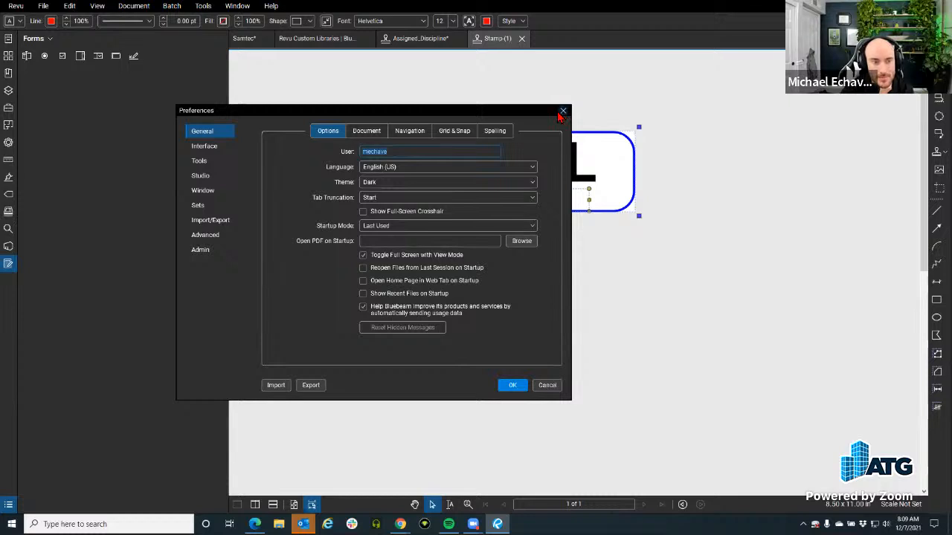
click(202, 235)
click(213, 253)
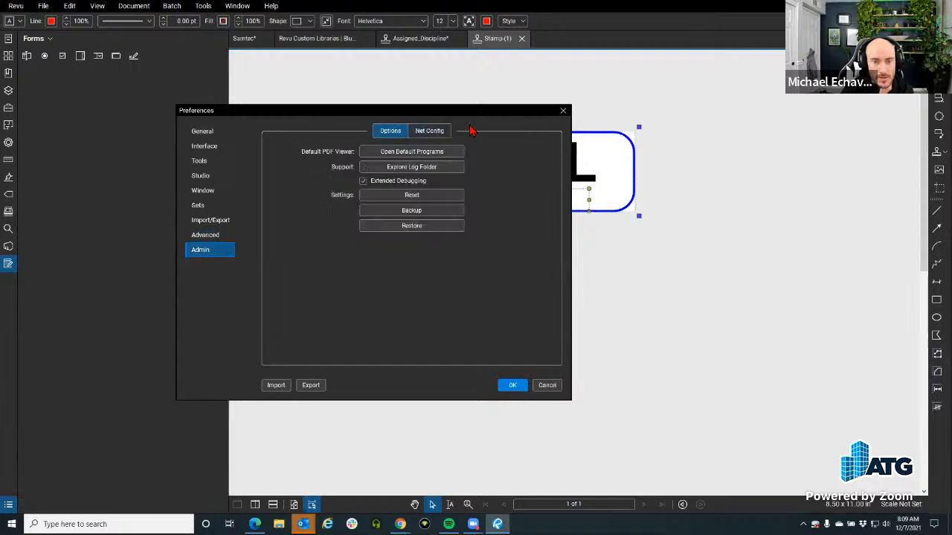
click(563, 110)
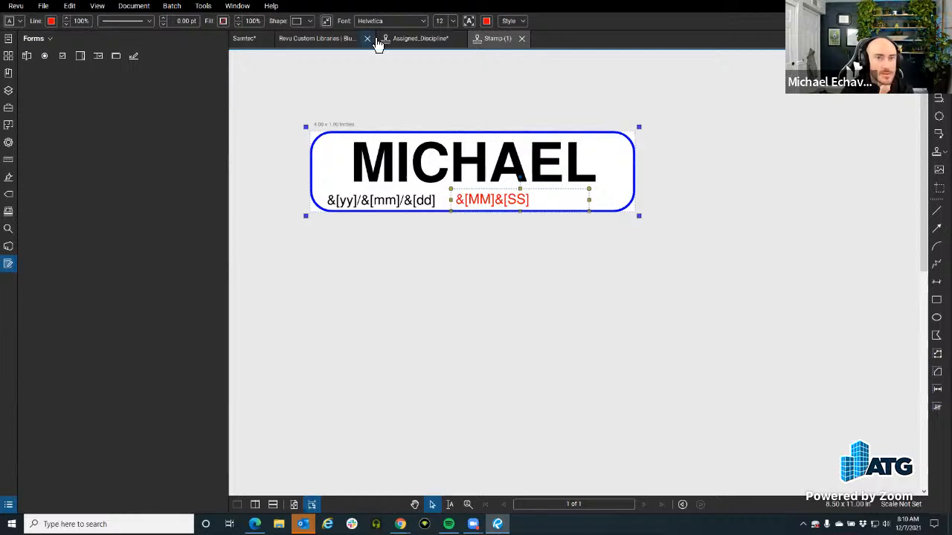
Browse the list of available stamps and dismiss it without choosing one.
click(238, 7)
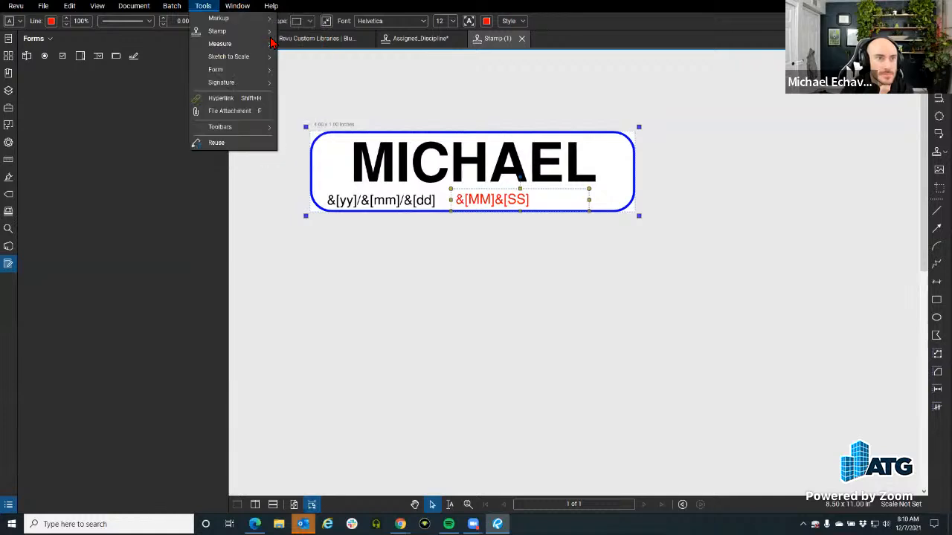
click(207, 9)
click(206, 9)
mouse_move(217, 30)
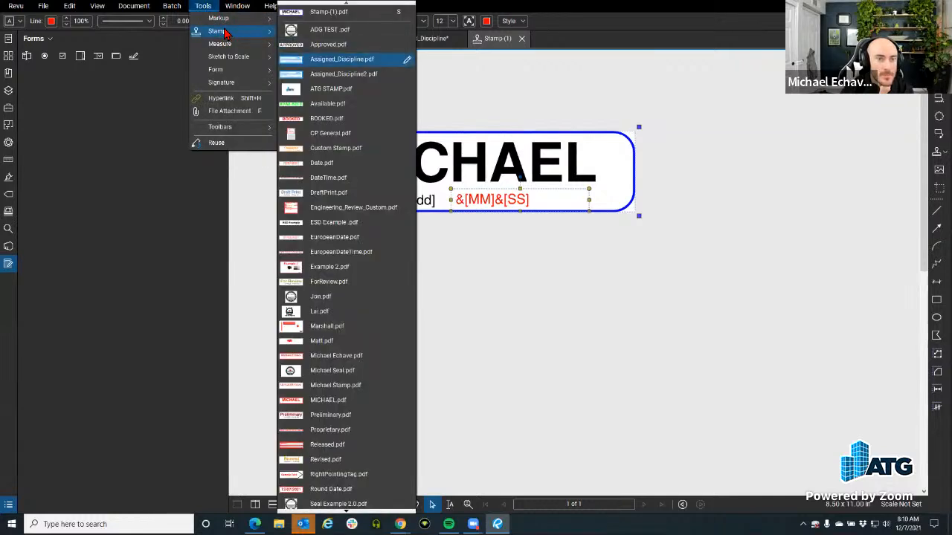
click(467, 369)
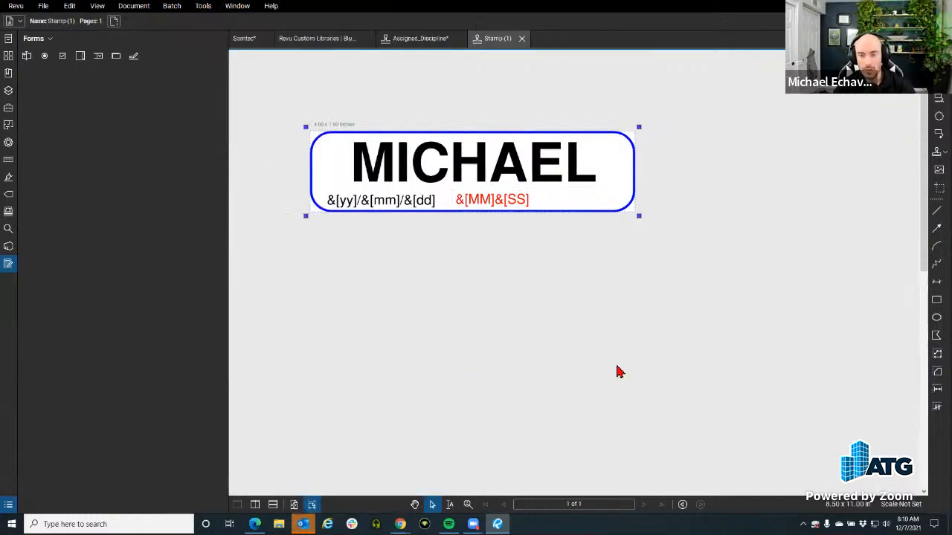
scroll(416, 304, down, 1)
Revisit the Assigned_Discipline stamp and the stamp downloads on the Revu Custom Libraries page, closing the extra Bluebeam website tab.
click(446, 38)
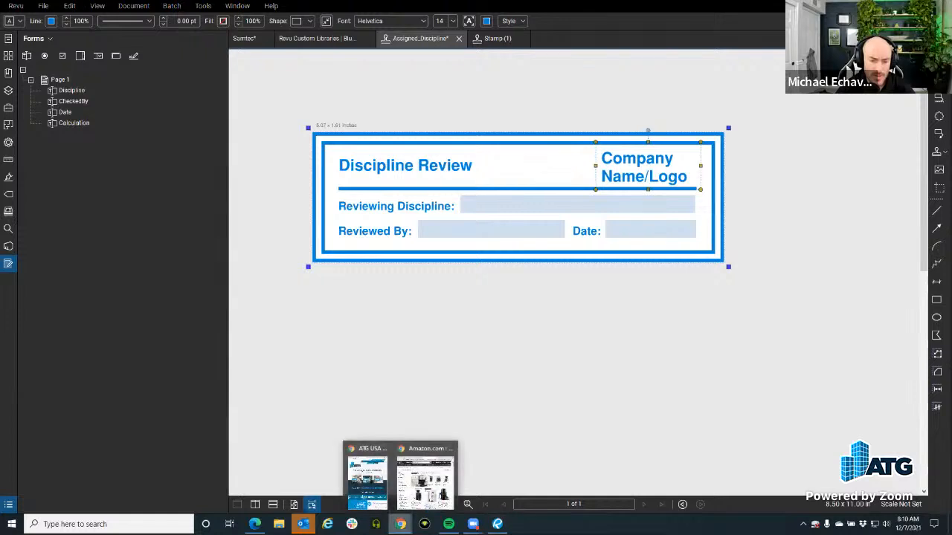
click(370, 81)
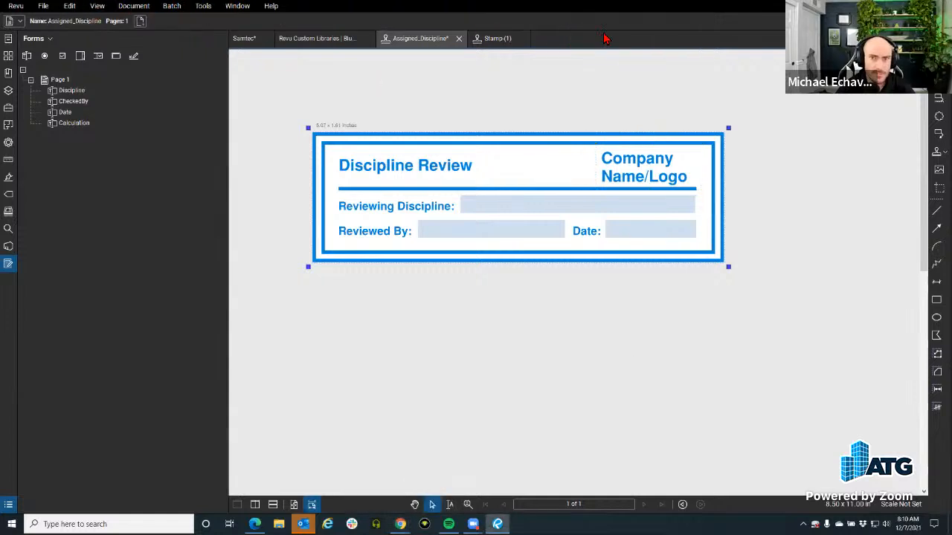
click(223, 10)
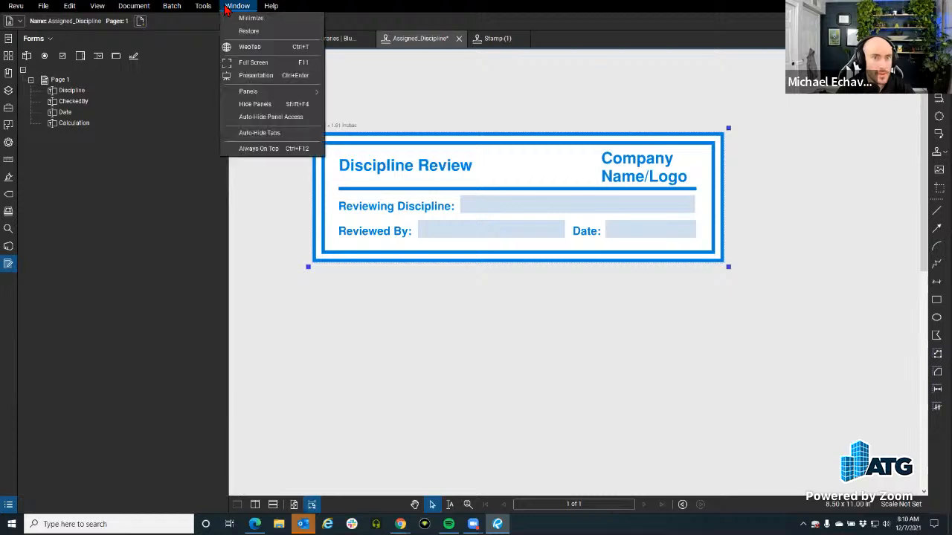
click(230, 45)
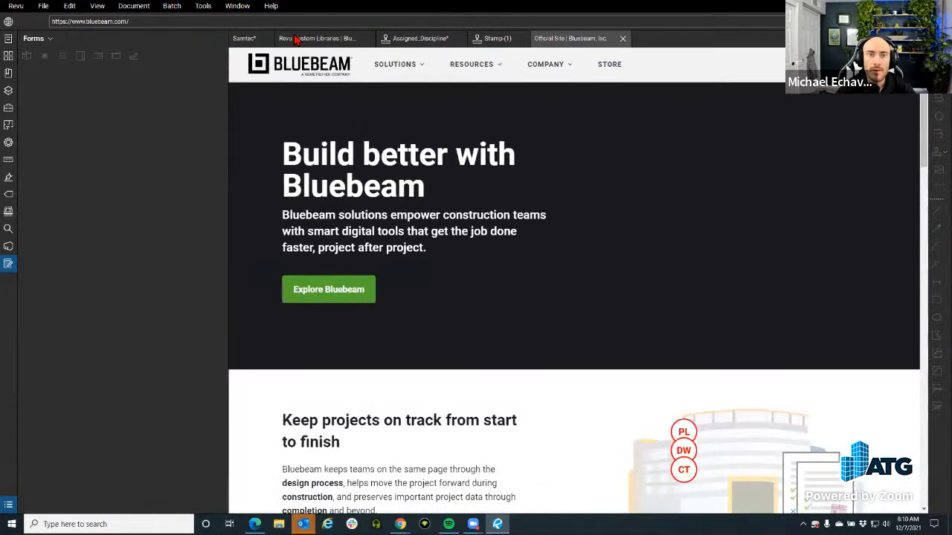
click(311, 43)
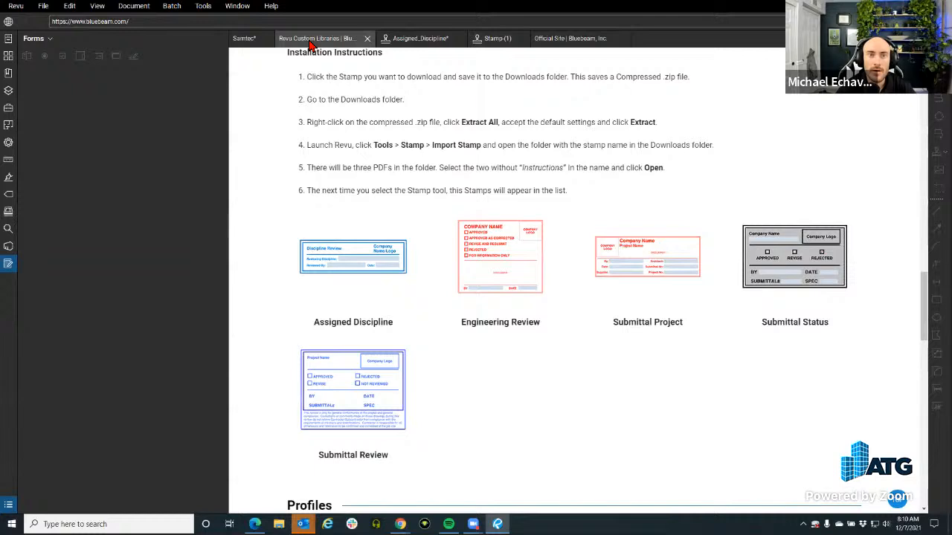
click(622, 38)
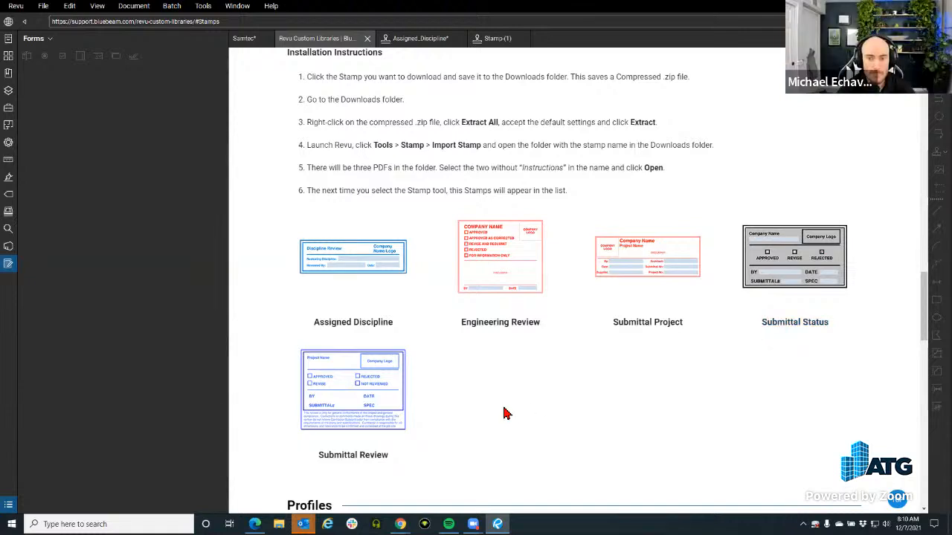
click(485, 264)
click(407, 372)
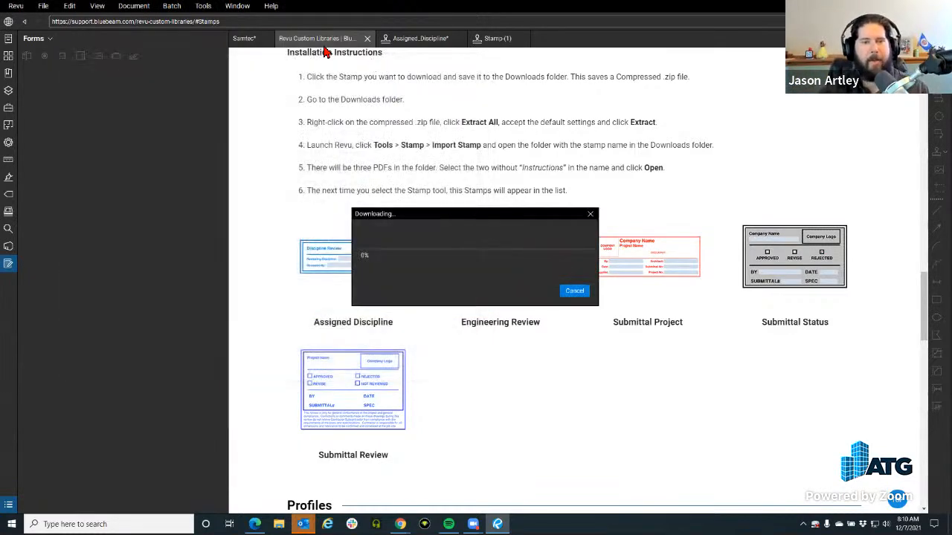
click(591, 215)
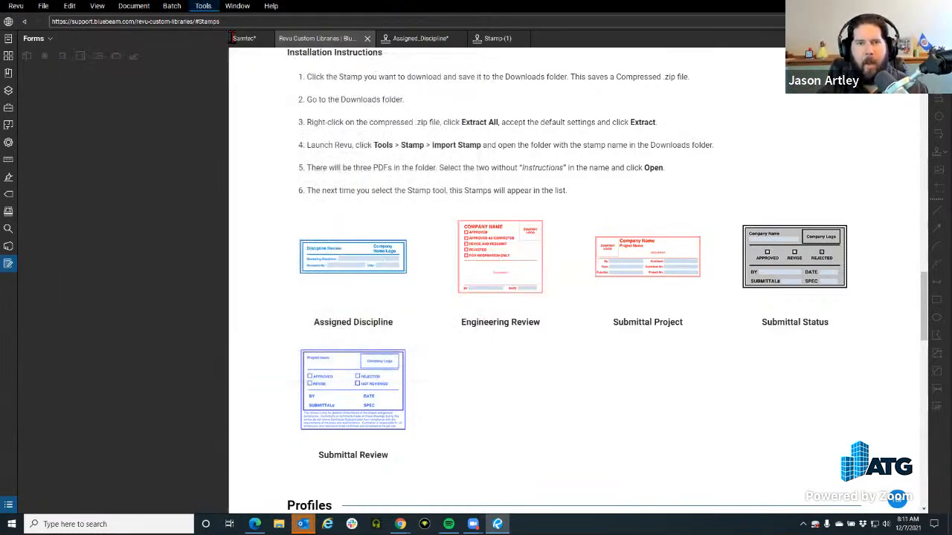
Place the Engineering_Review_Custom.pdf stamp on the Samtec drawing near grid line C, up and to the side of the blue name stamp.
click(242, 38)
click(203, 6)
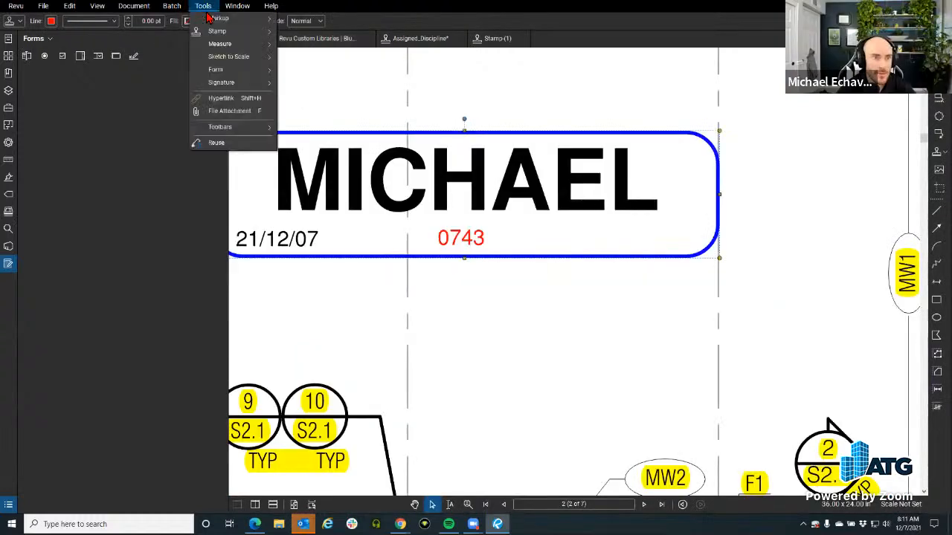
mouse_move(236, 33)
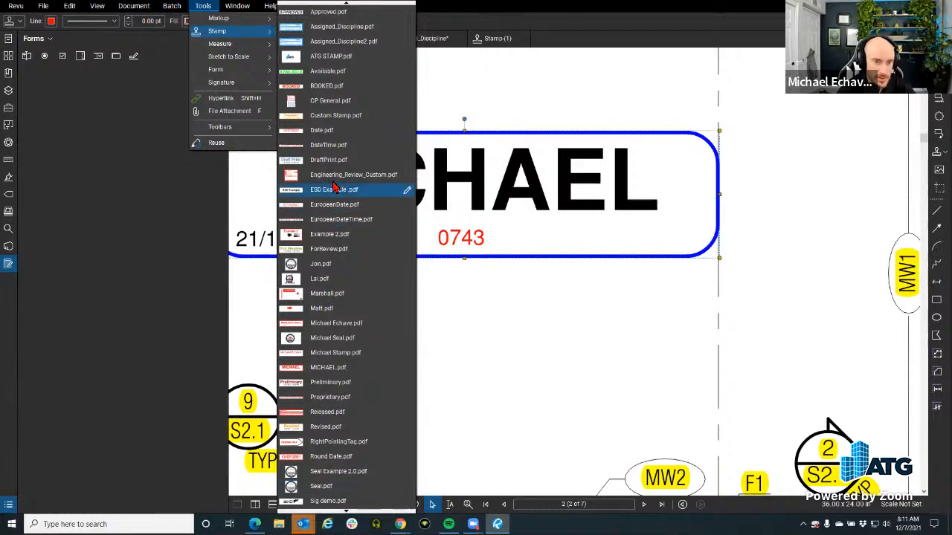
click(334, 182)
scroll(457, 245, down, 3)
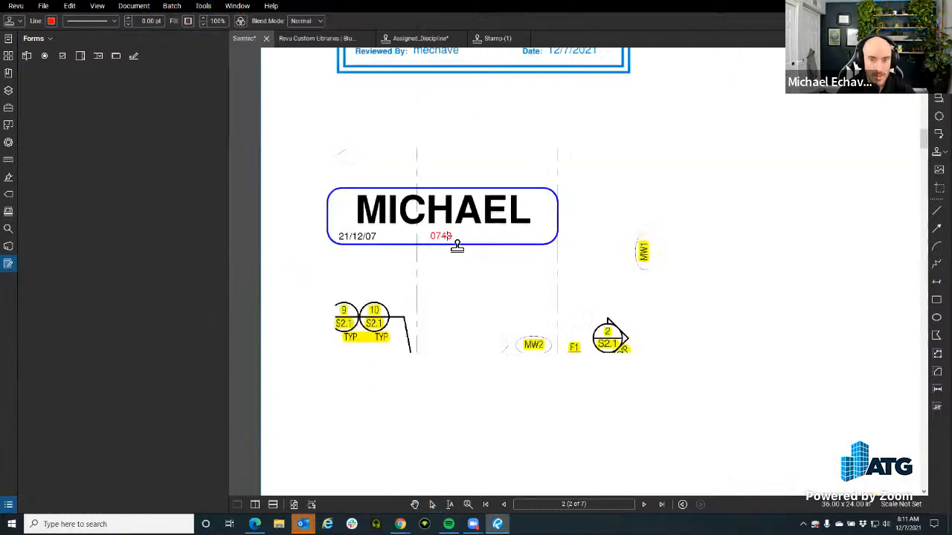
click(634, 135)
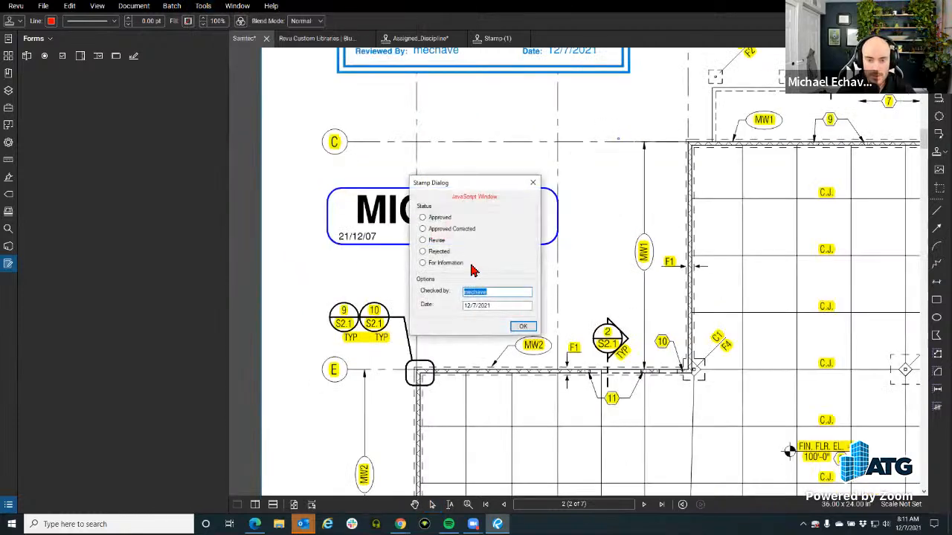
Set the engineering review stamp's status to Approved, keep the prefilled checker and date, and examine the resulting stamp.
click(438, 232)
click(437, 241)
click(437, 252)
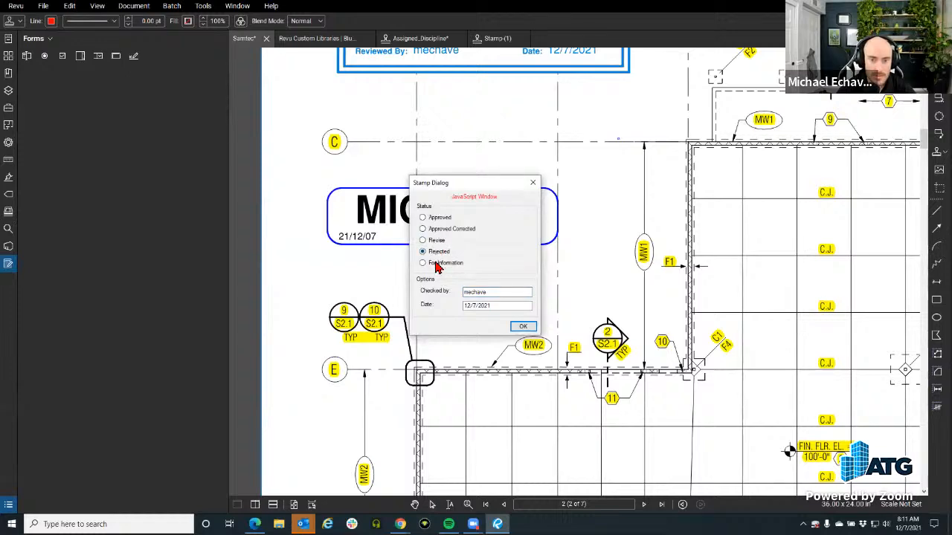
click(438, 263)
click(432, 219)
click(522, 326)
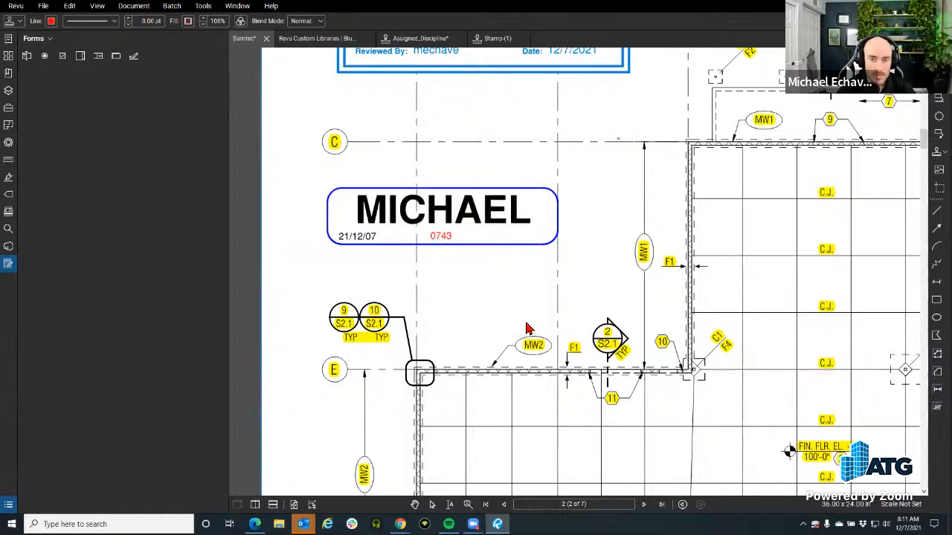
scroll(560, 316, up, 2)
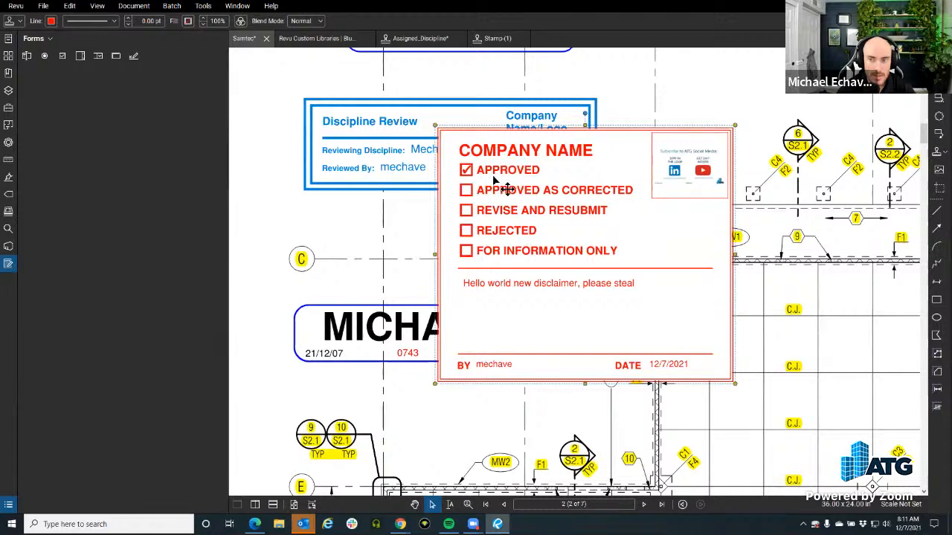
Examine the dynamic field choices for the red &[MM]&[SS] text on the Stamp-(1) stamp.
scroll(536, 245, up, 2)
drag(536, 255, 468, 266)
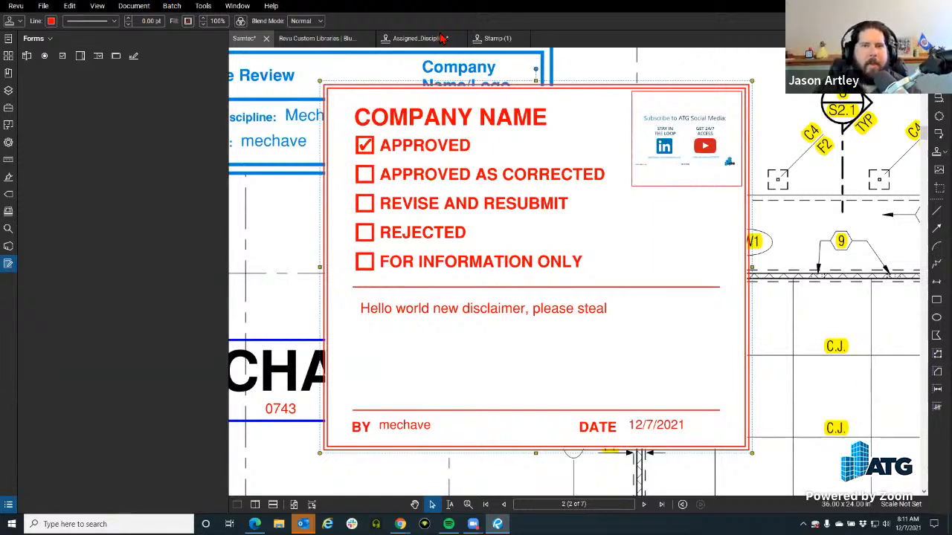
click(498, 41)
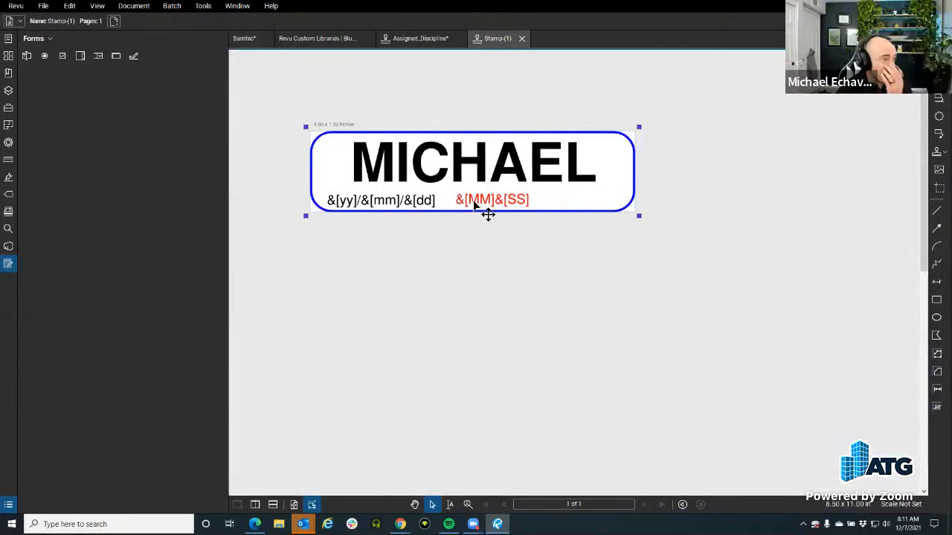
click(476, 207)
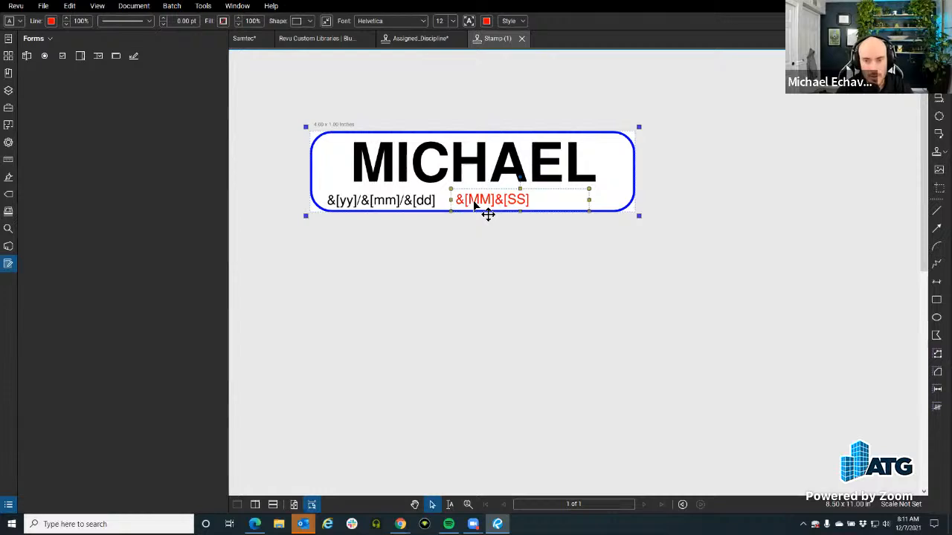
double_click(474, 205)
click(569, 267)
double_click(549, 205)
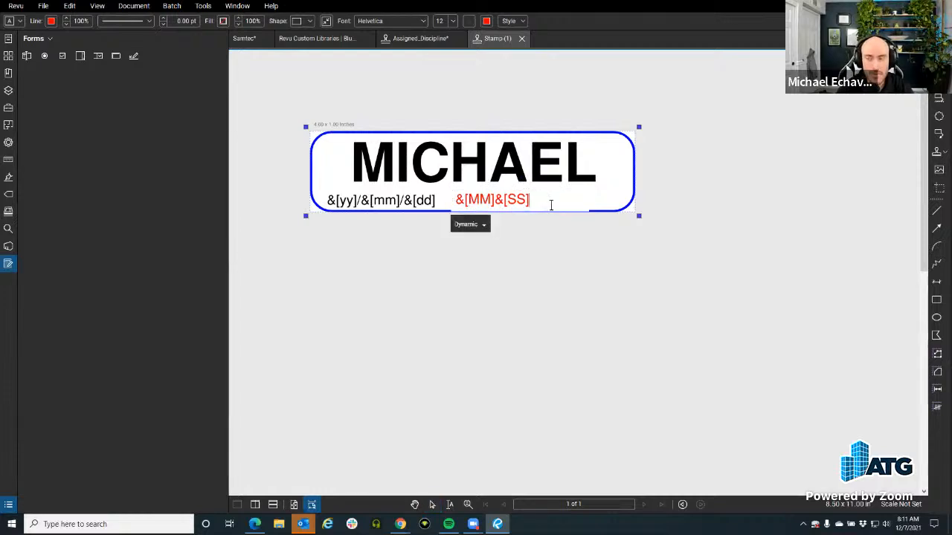
click(482, 225)
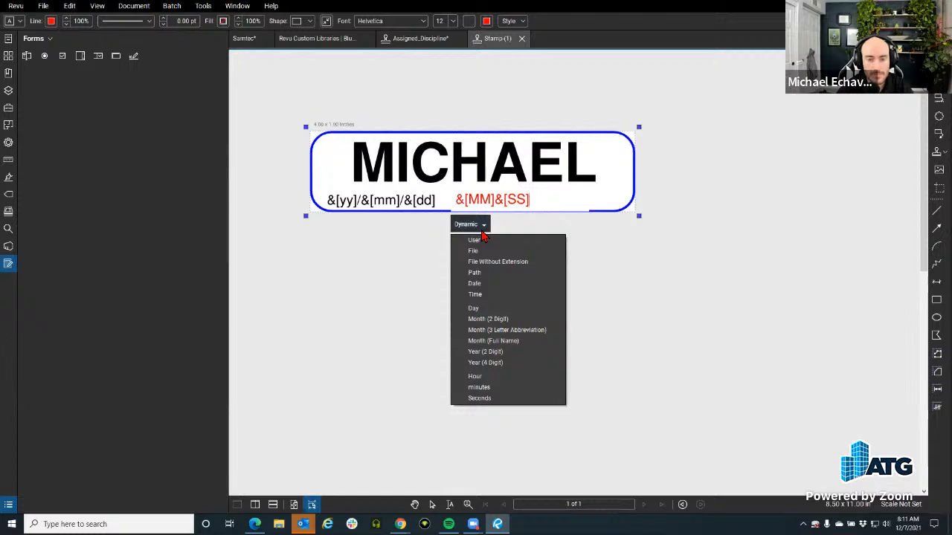
click(543, 231)
double_click(549, 207)
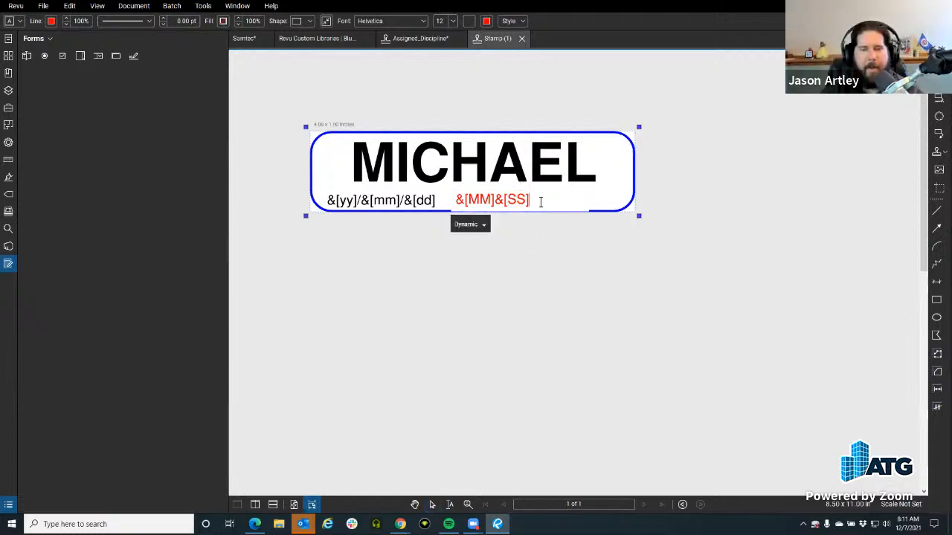
click(480, 225)
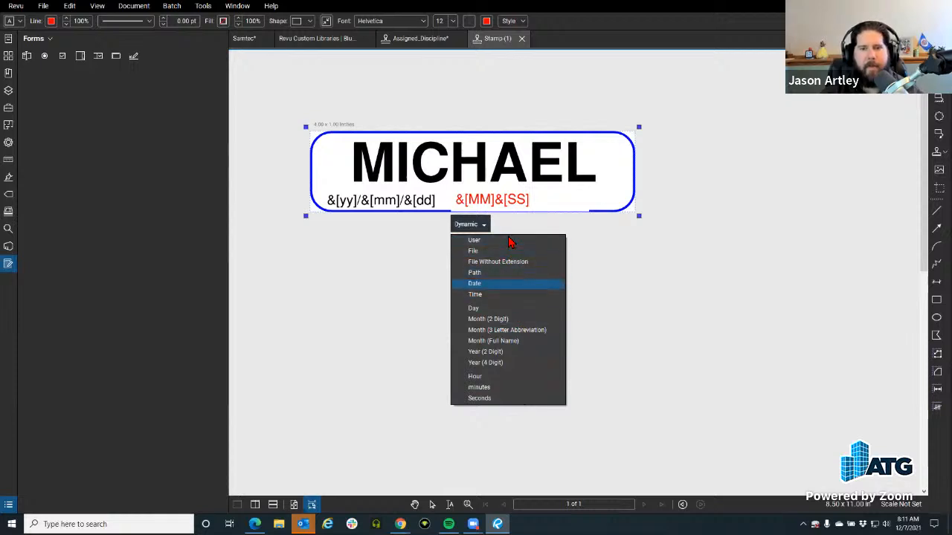
key(Escape)
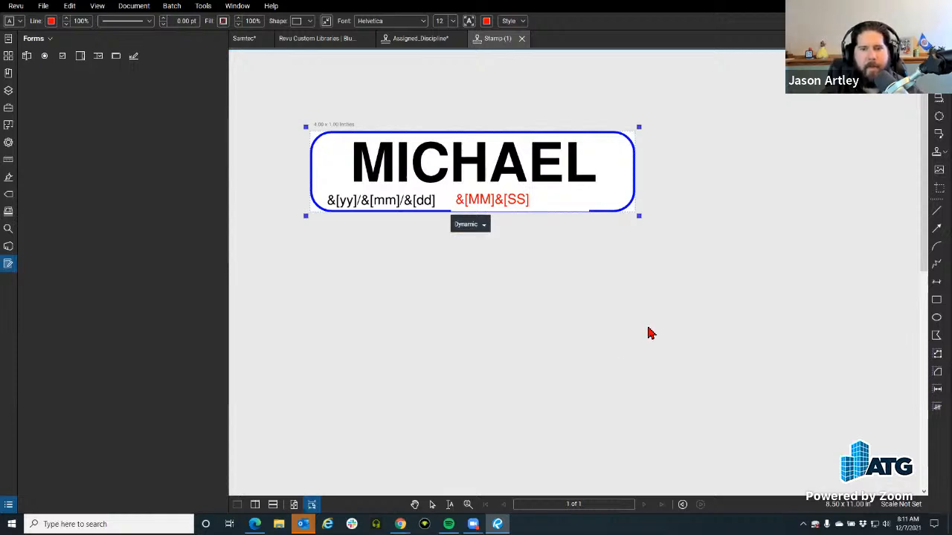
key(Escape)
Explore the file data items for headers and footers on Stamp-(1), trying FileName in the left header, and discard the header.
click(133, 7)
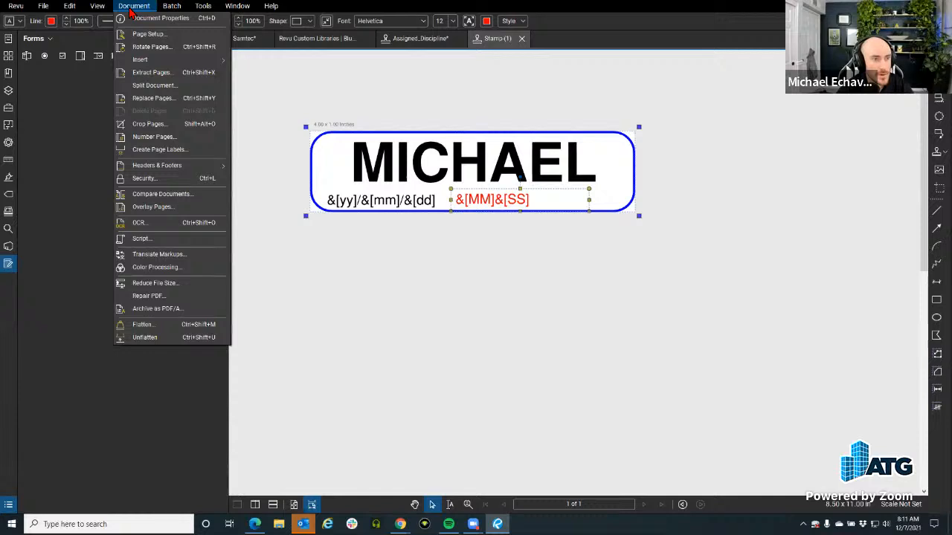
click(183, 166)
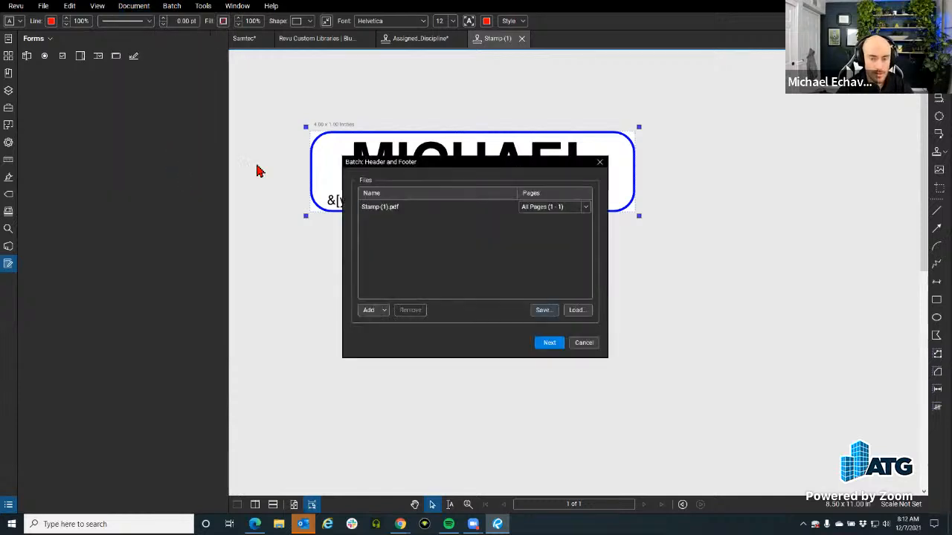
click(548, 343)
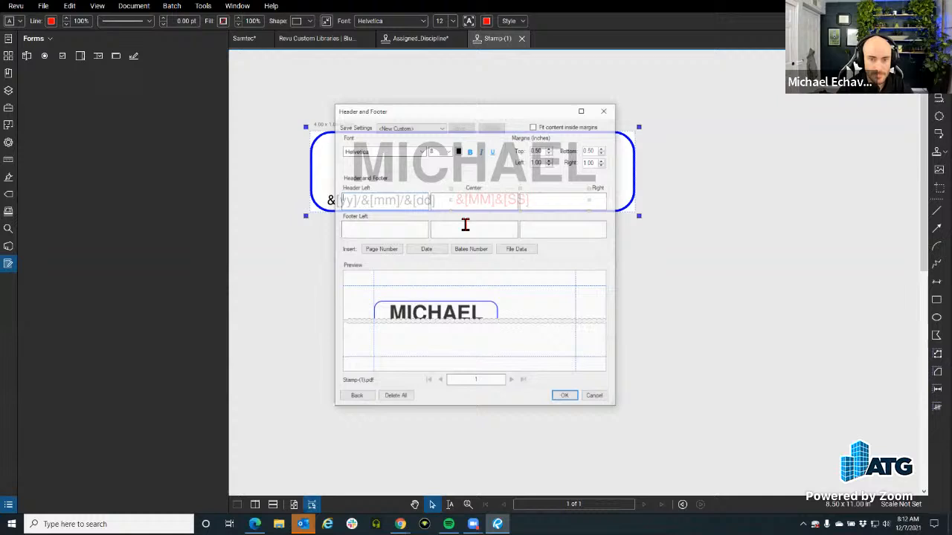
click(515, 250)
click(514, 251)
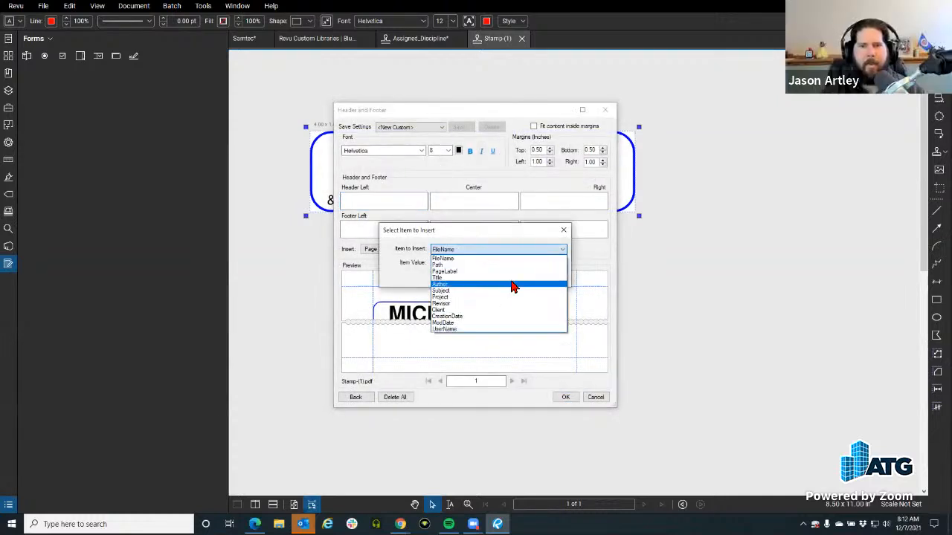
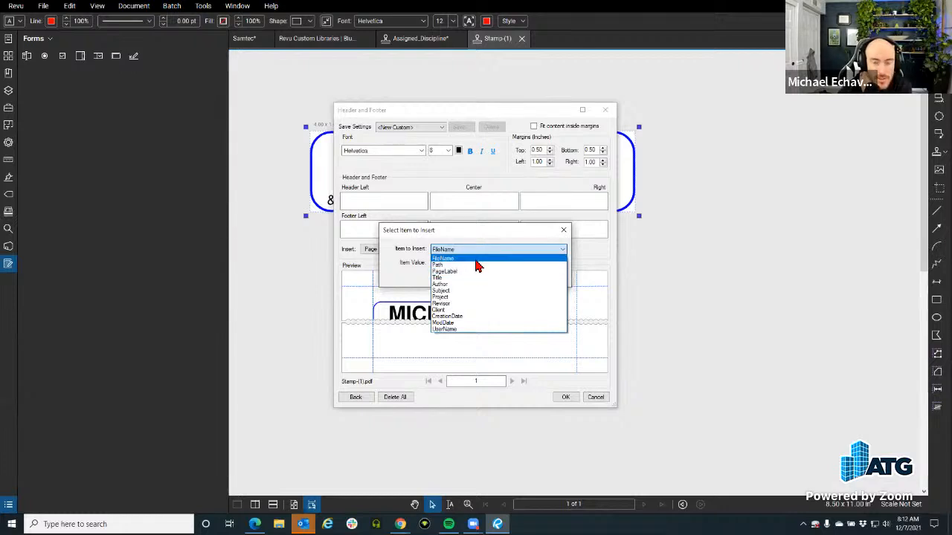
click(476, 260)
click(516, 279)
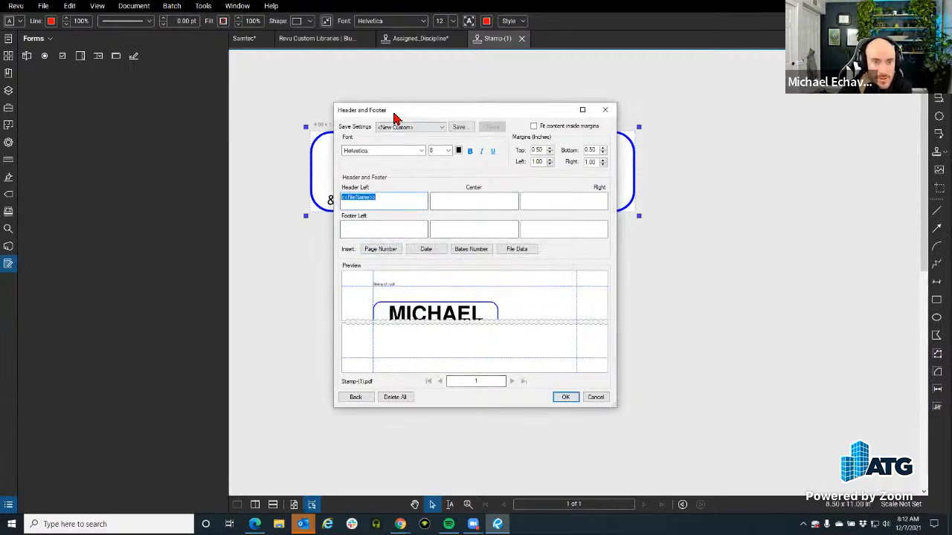
drag(394, 119, 445, 81)
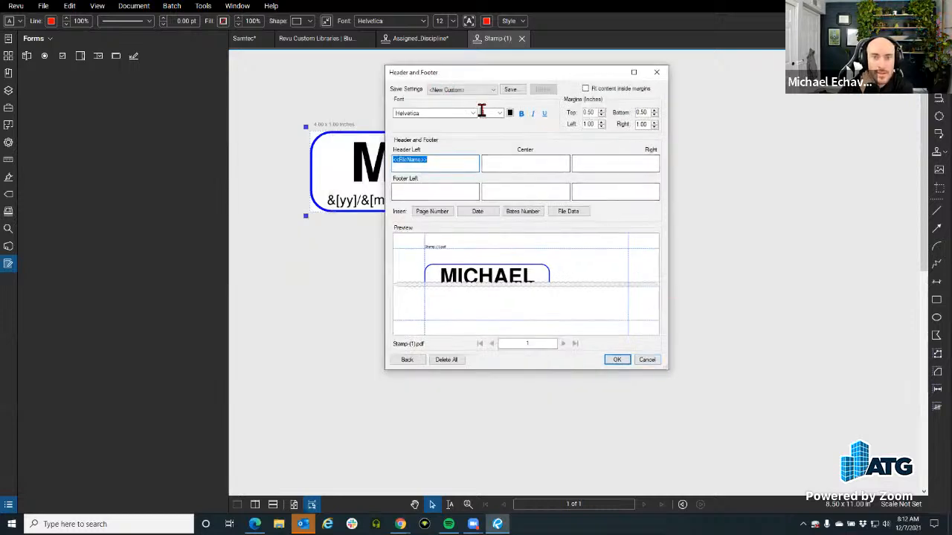
click(647, 77)
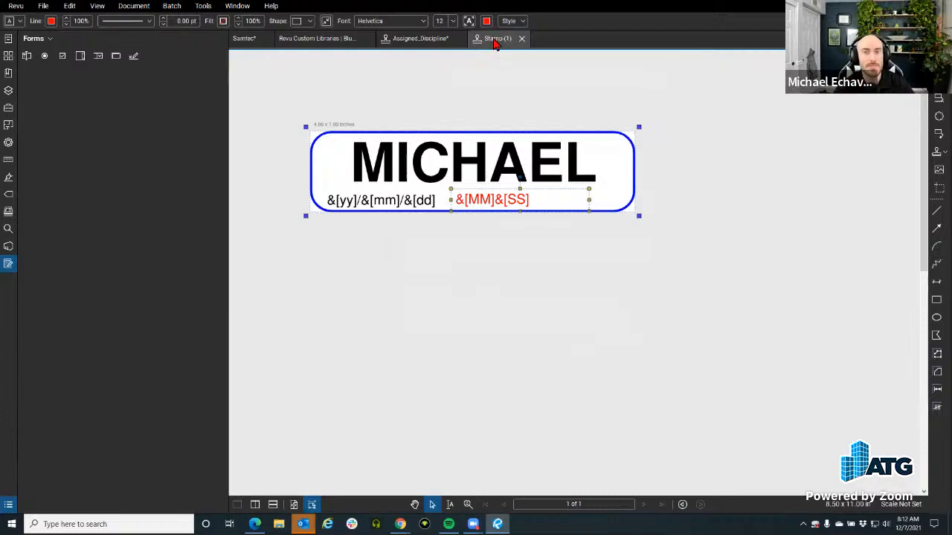
Close the Stamp-(1) file and move the engineering review stamp on the Samtec drawing into the building plan.
click(521, 38)
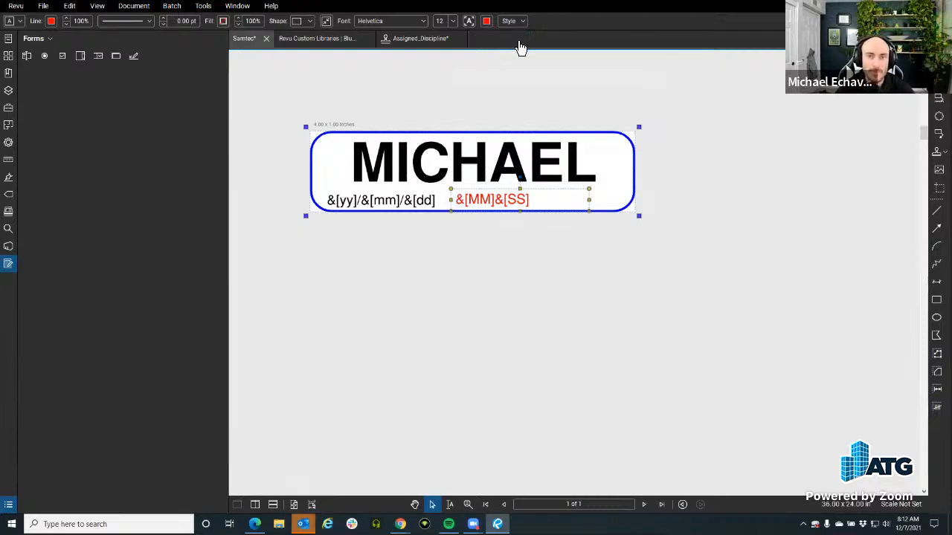
scroll(419, 238, down, 1)
mouse_move(442, 242)
mouse_down()
mouse_move(490, 269)
mouse_move(630, 288)
mouse_move(496, 255)
mouse_move(438, 266)
mouse_up()
scroll(495, 256, up, 2)
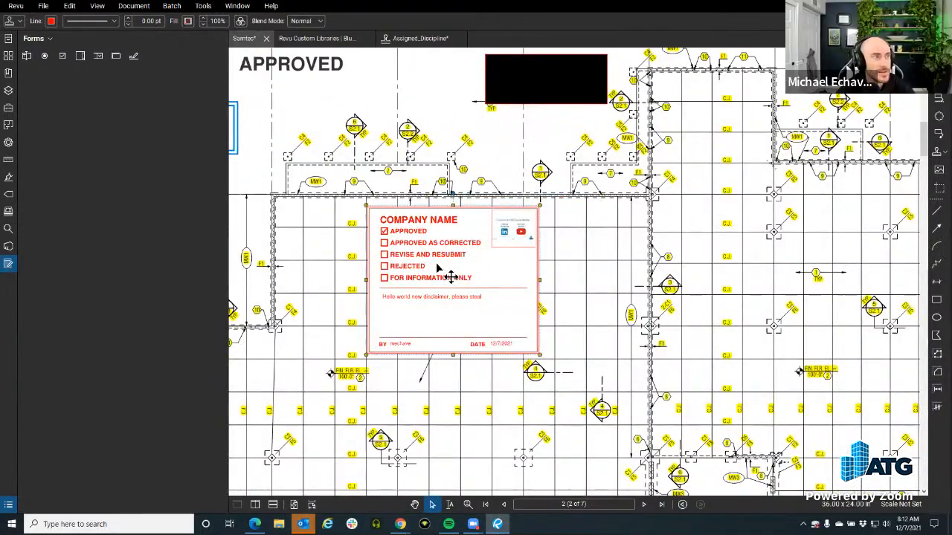
scroll(398, 350, up, 2)
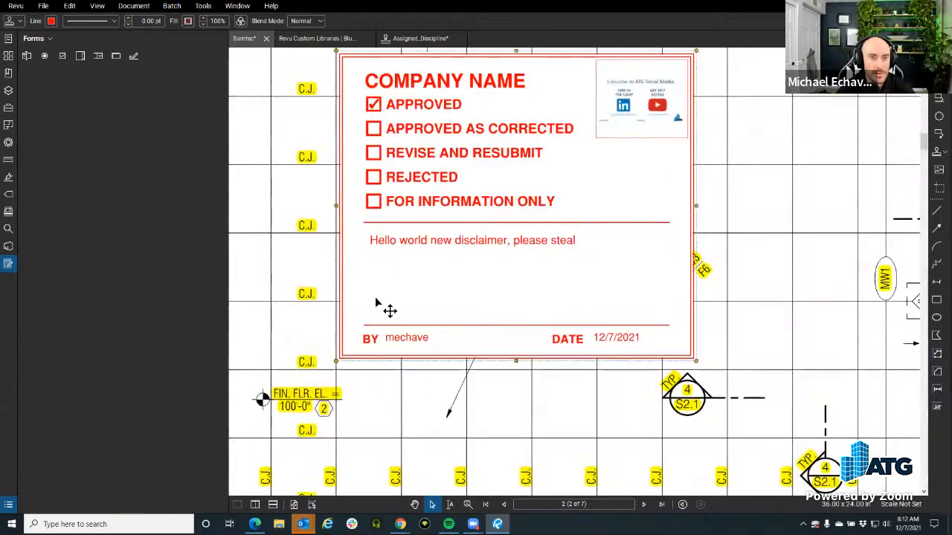
Revisit the Assigned_Discipline stamp and the stamp downloads on the Revu Custom Libraries page, and return to the Samtec drawing.
click(421, 39)
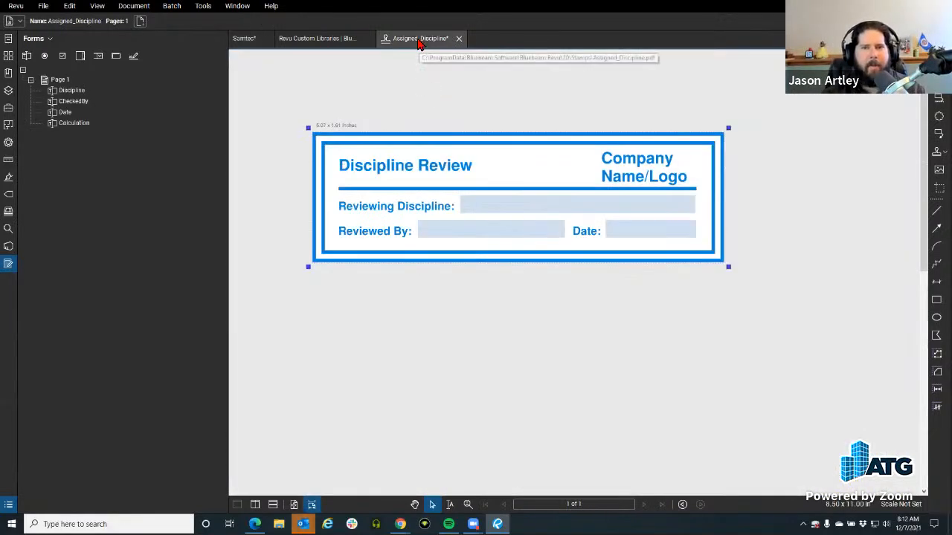
click(320, 39)
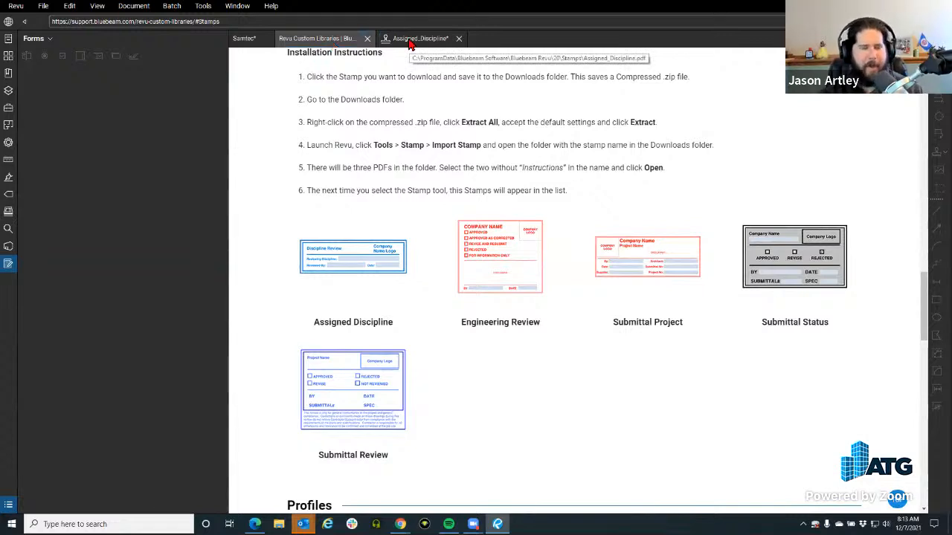
mouse_move(409, 44)
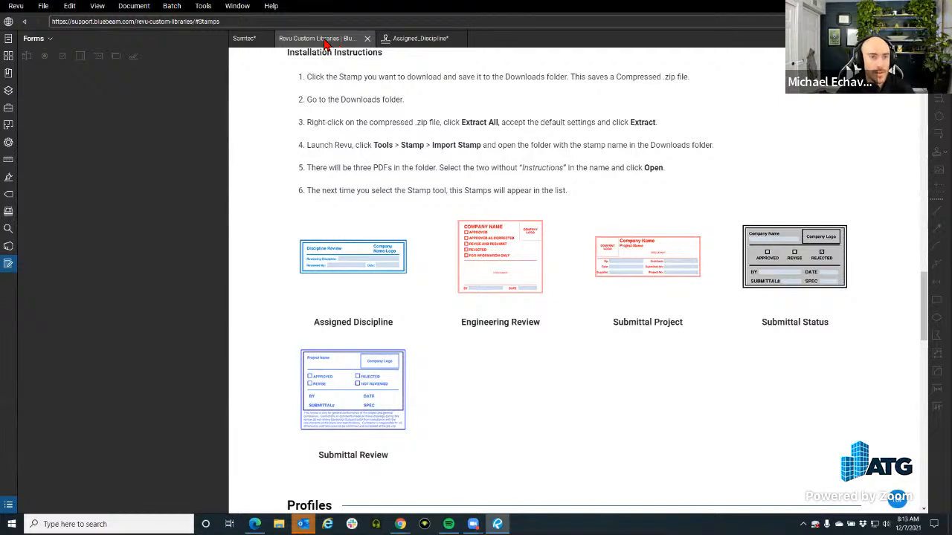
click(262, 40)
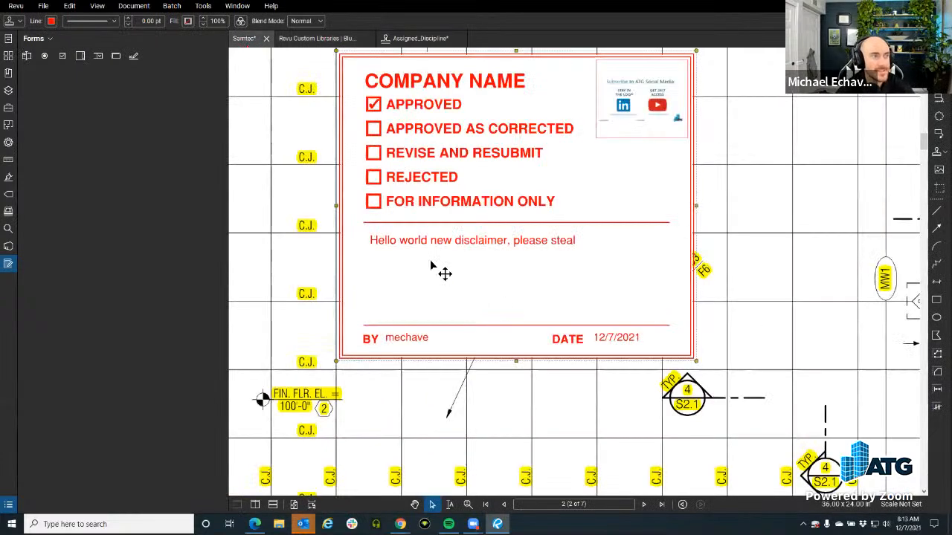
Move the engineering review stamp beside the blue name stamp, between grid lines C and E on the Samtec drawing.
drag(431, 265, 453, 413)
scroll(448, 305, down, 3)
mouse_move(449, 305)
mouse_down()
mouse_move(567, 254)
mouse_move(416, 236)
mouse_up()
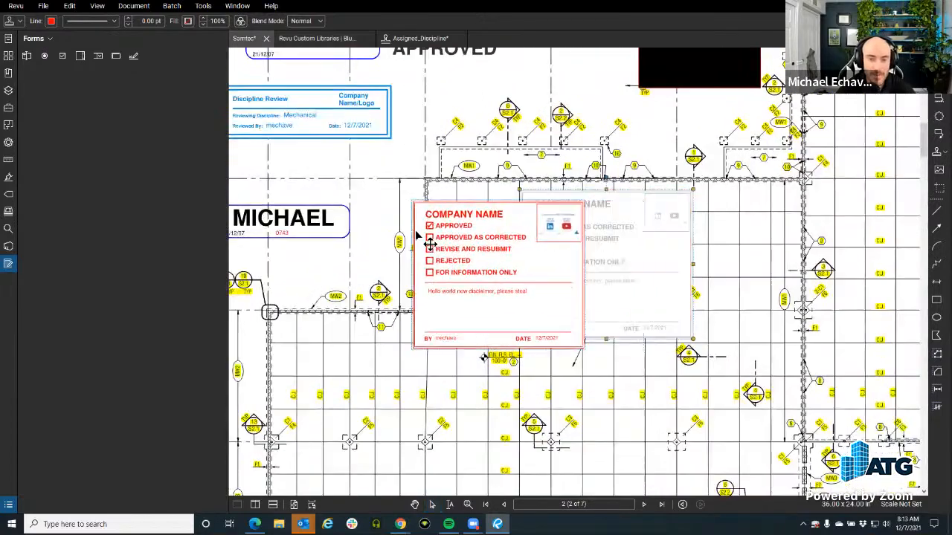
scroll(491, 272, up, 5)
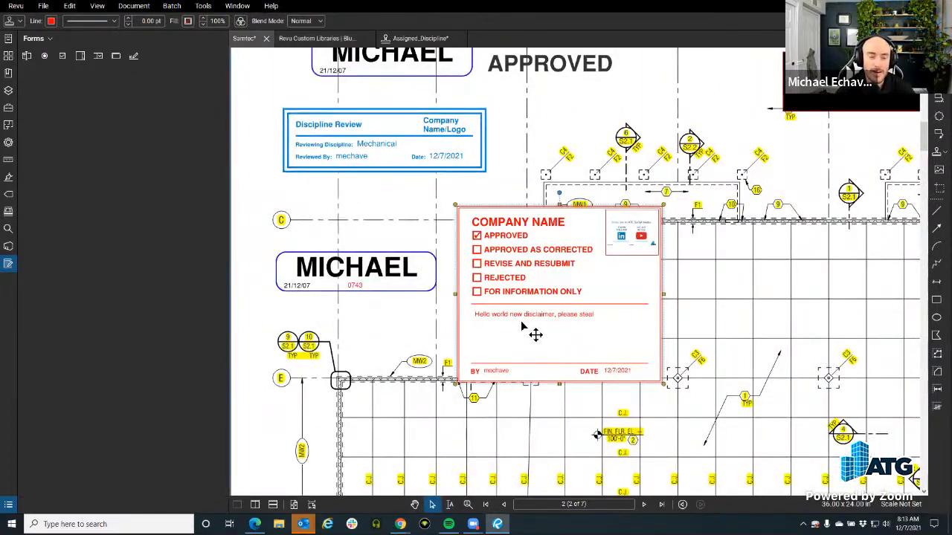
scroll(522, 327, down, 5)
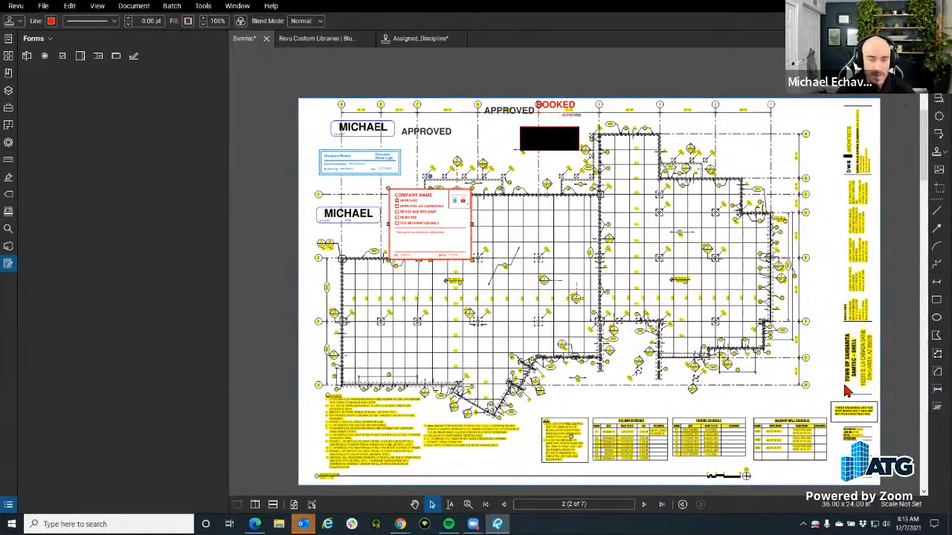
scroll(377, 202, up, 3)
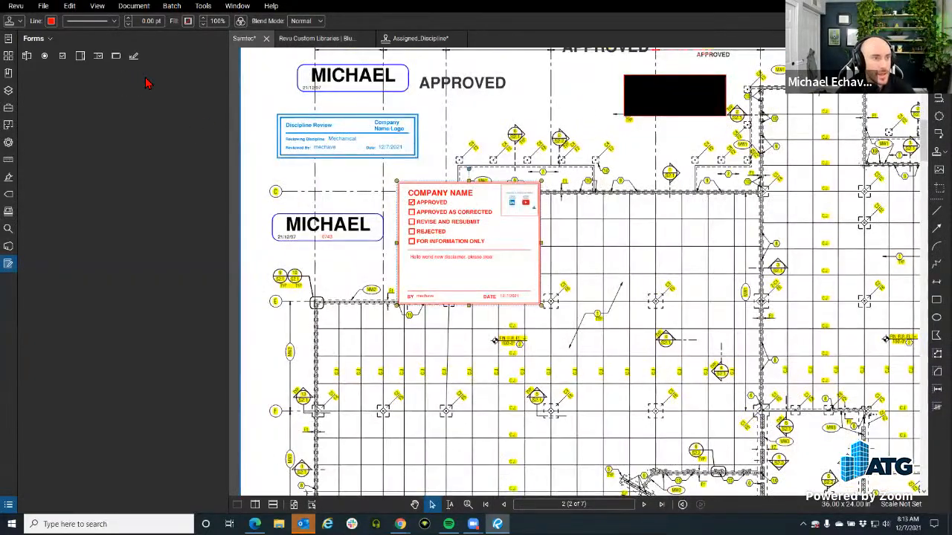
scroll(467, 234, up, 2)
Open the Engineering_Review_Custom.pdf stamp file for editing.
click(203, 6)
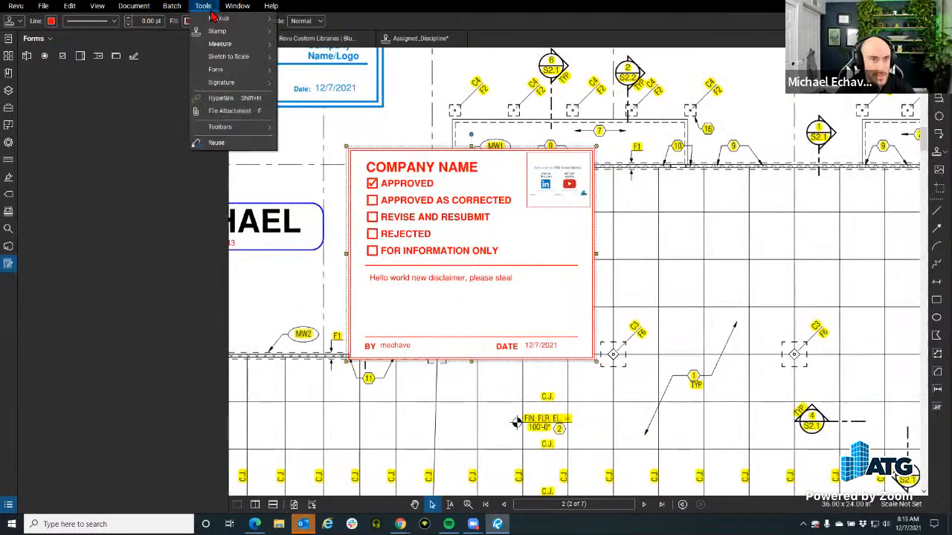
mouse_move(241, 33)
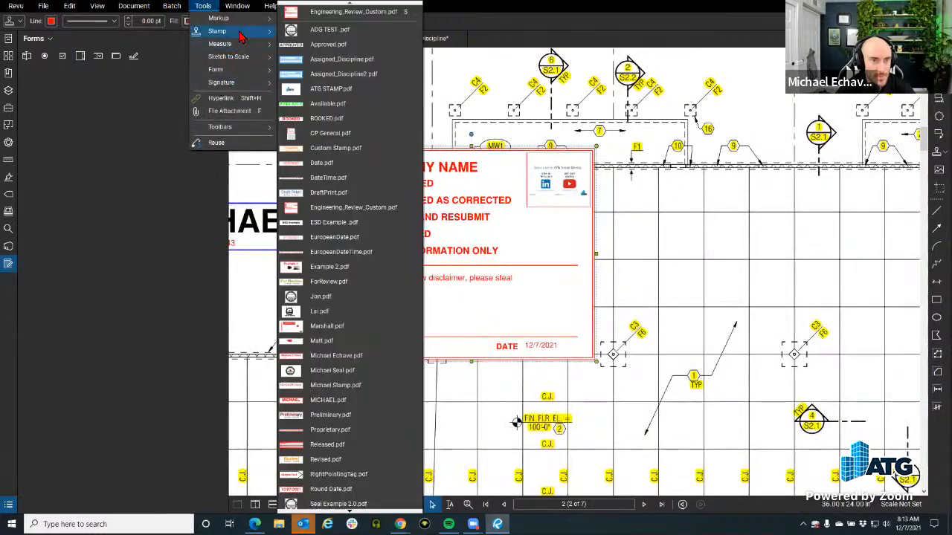
click(412, 210)
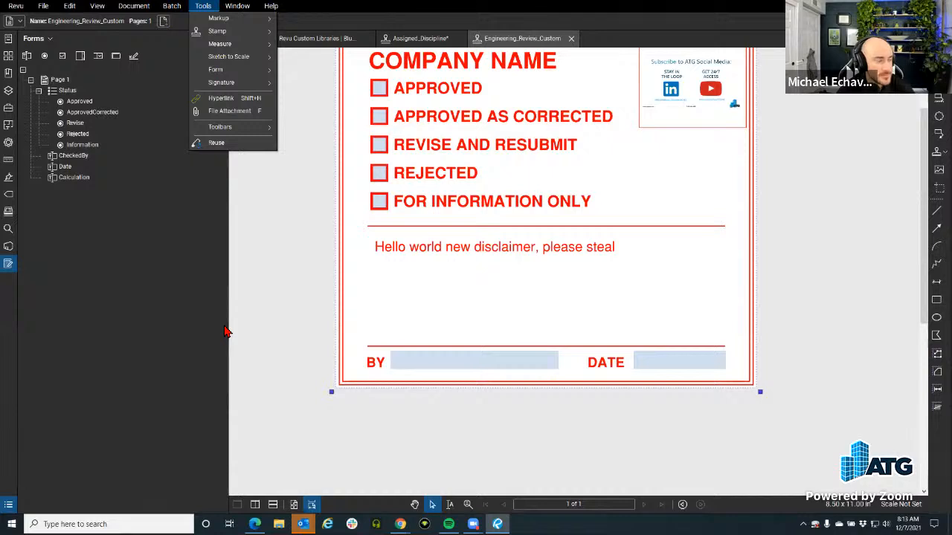
click(250, 254)
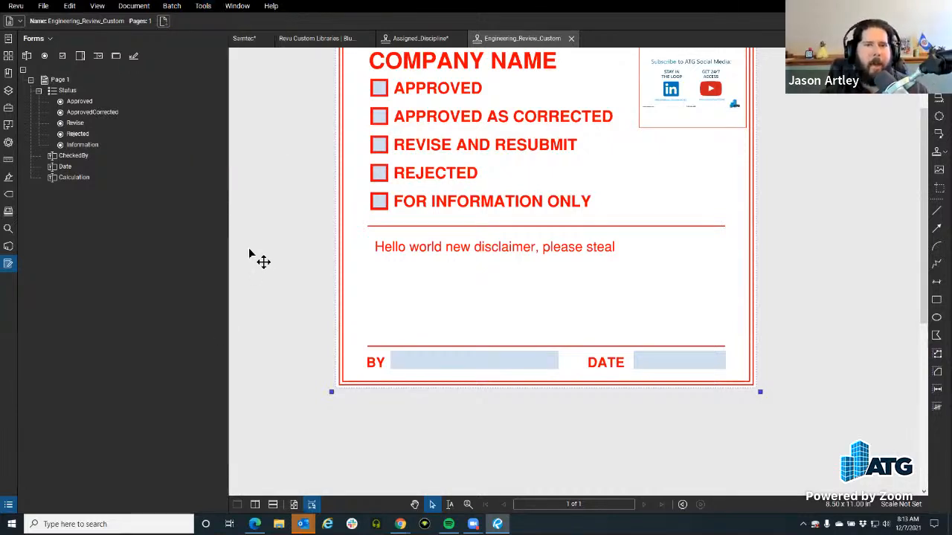
Open the engineering review stamp's global JavaScript and enlarge the dialog to read the StampCode script.
click(203, 6)
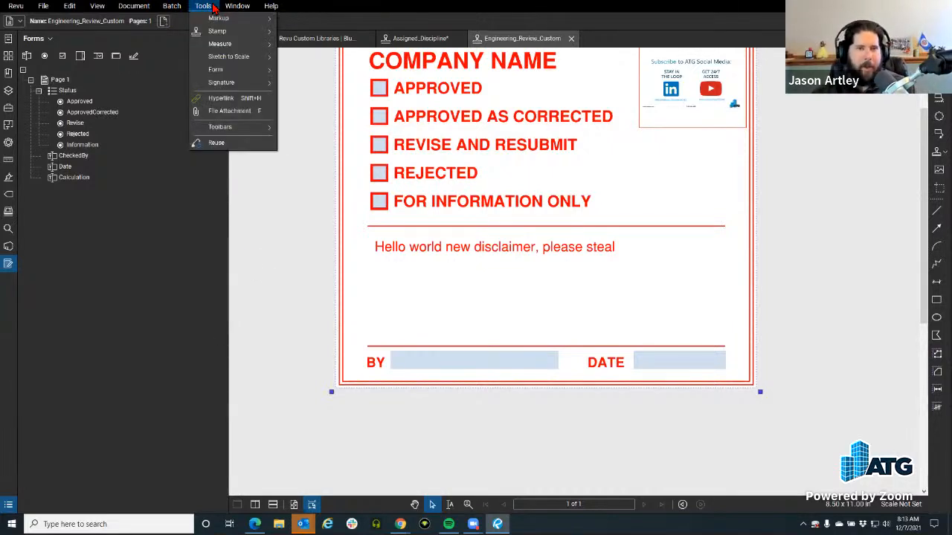
click(204, 6)
click(203, 6)
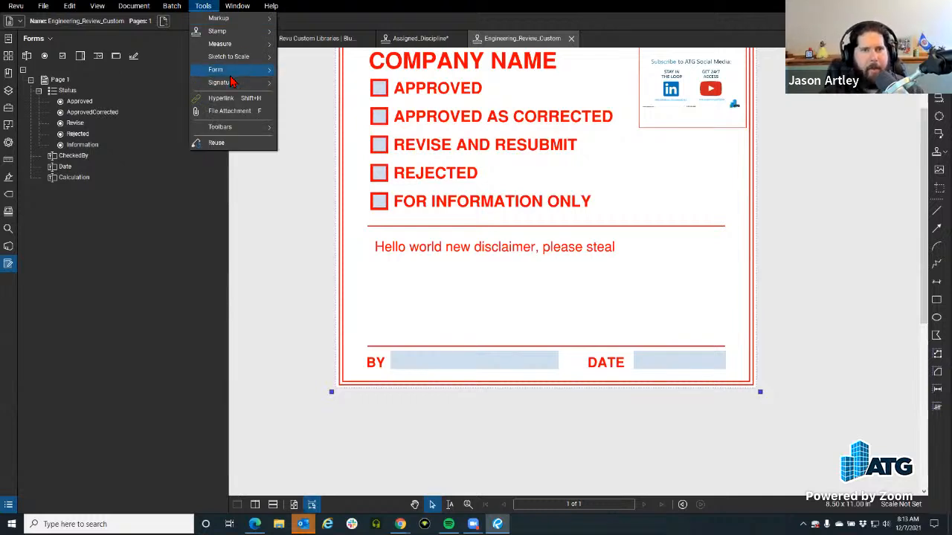
mouse_move(231, 74)
click(346, 260)
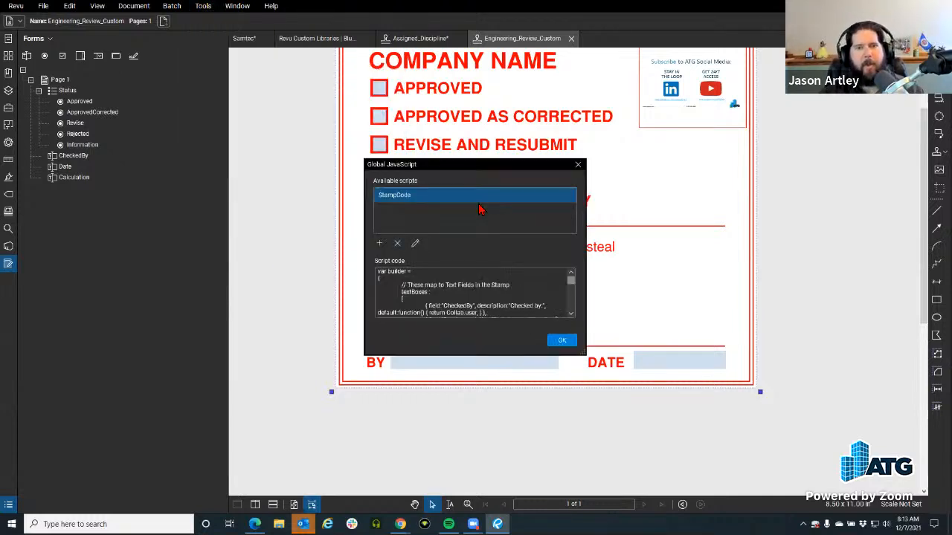
drag(466, 162, 466, 26)
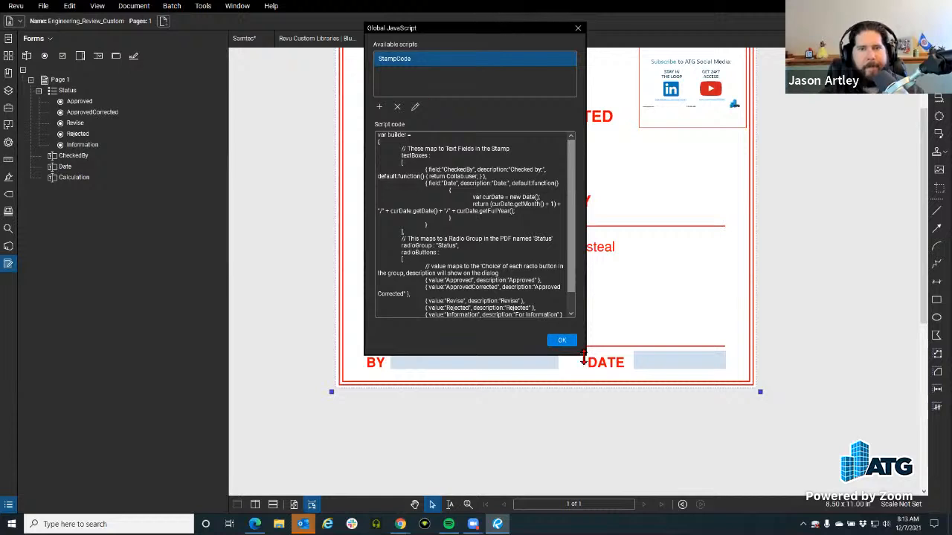
Enlarge and reposition the Global JavaScript dialog, examine the StampCode script's text fields and radio buttons, and close it.
drag(587, 357, 906, 460)
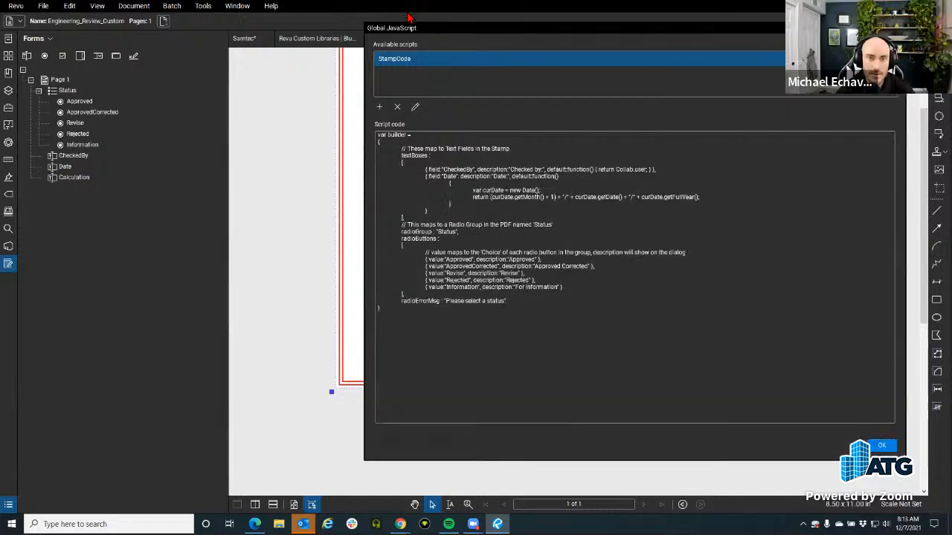
drag(417, 30, 303, 39)
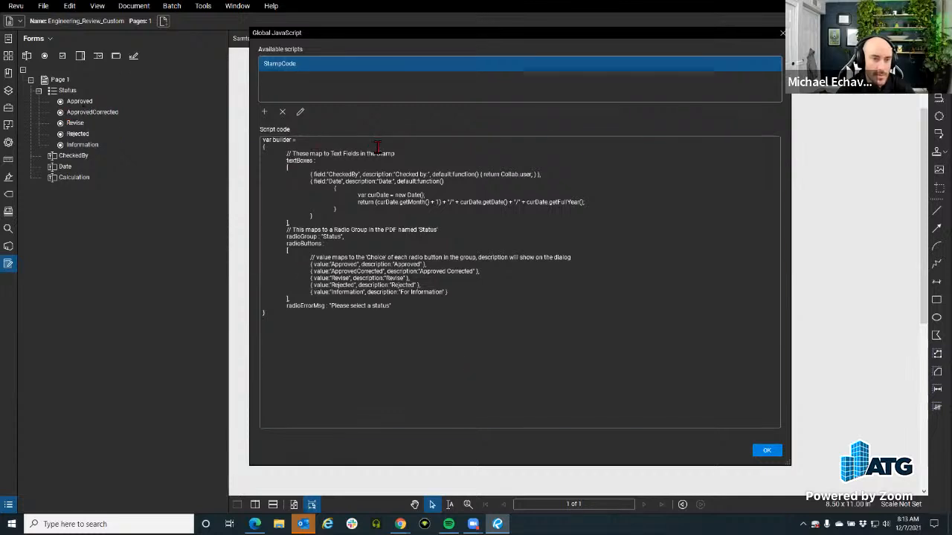
drag(378, 147, 231, 140)
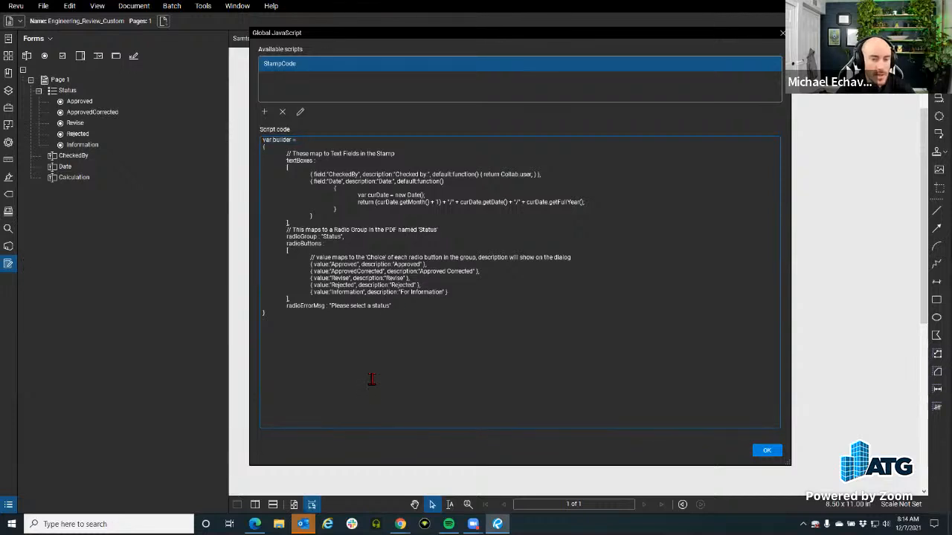
drag(392, 306, 322, 313)
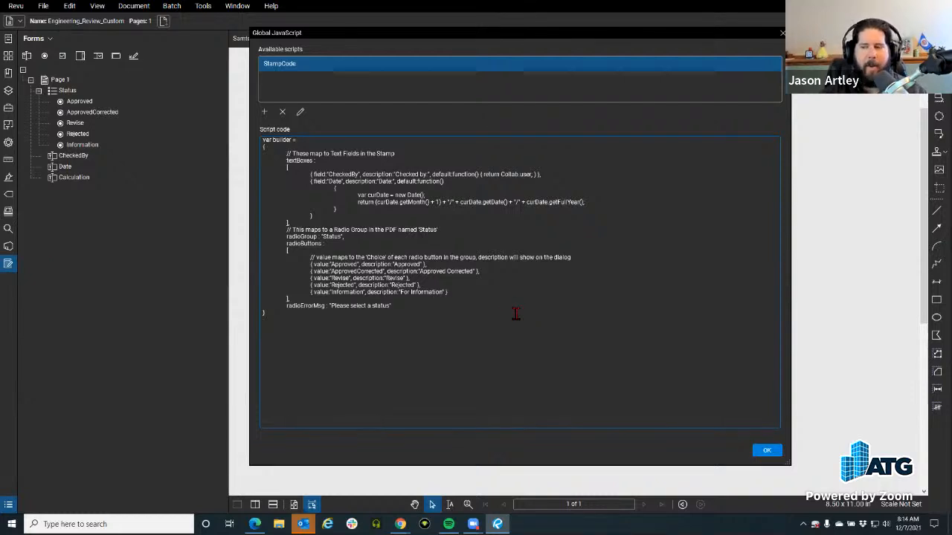
click(783, 35)
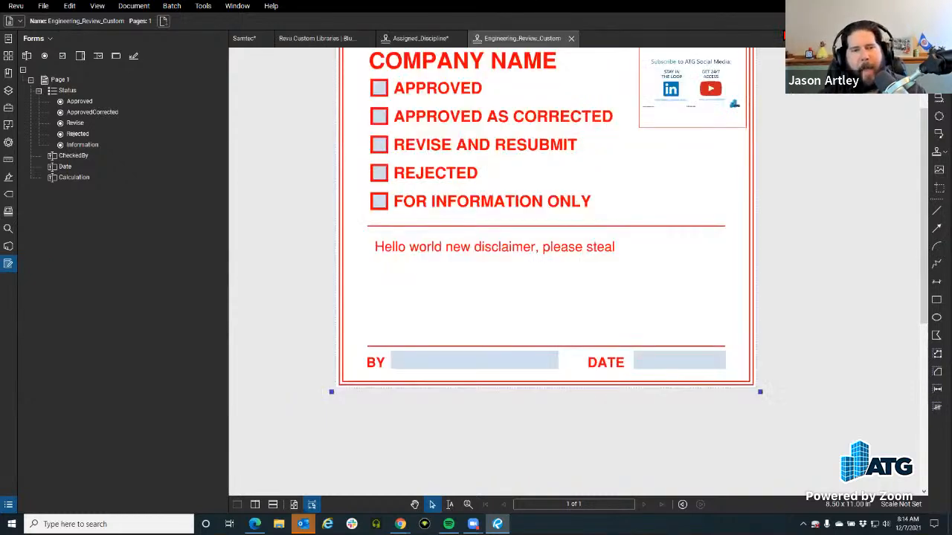
Return to the Samtec drawing, check the Merge Form Data dialog without merging anything, and review the form data commands.
click(416, 39)
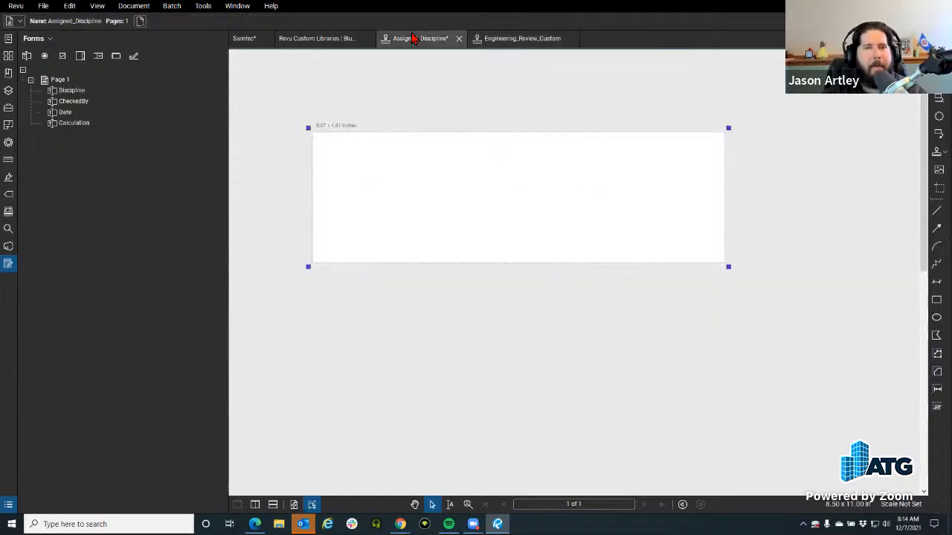
click(251, 40)
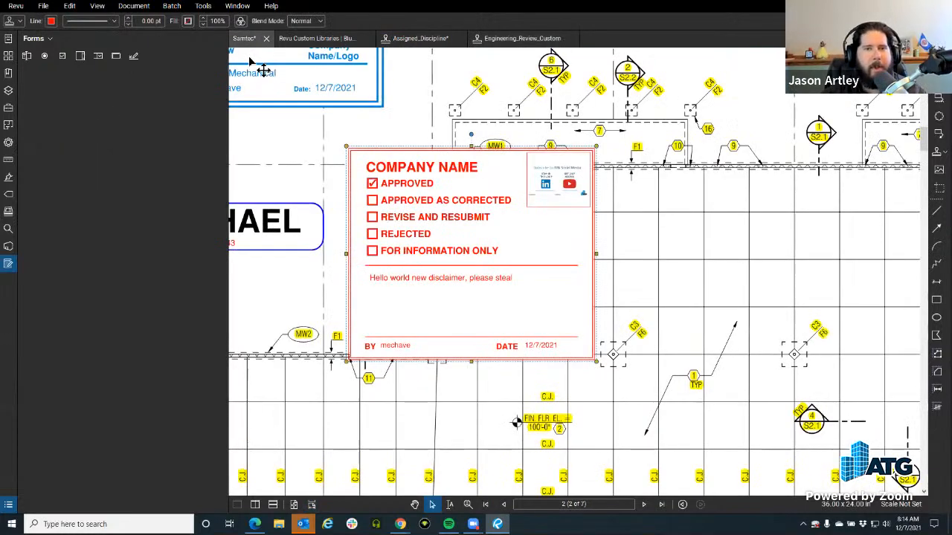
click(206, 7)
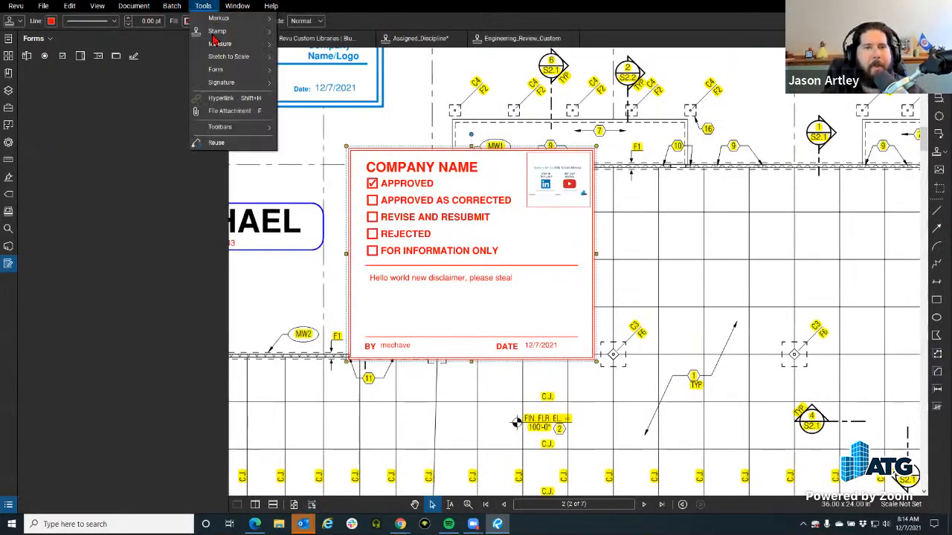
mouse_move(217, 68)
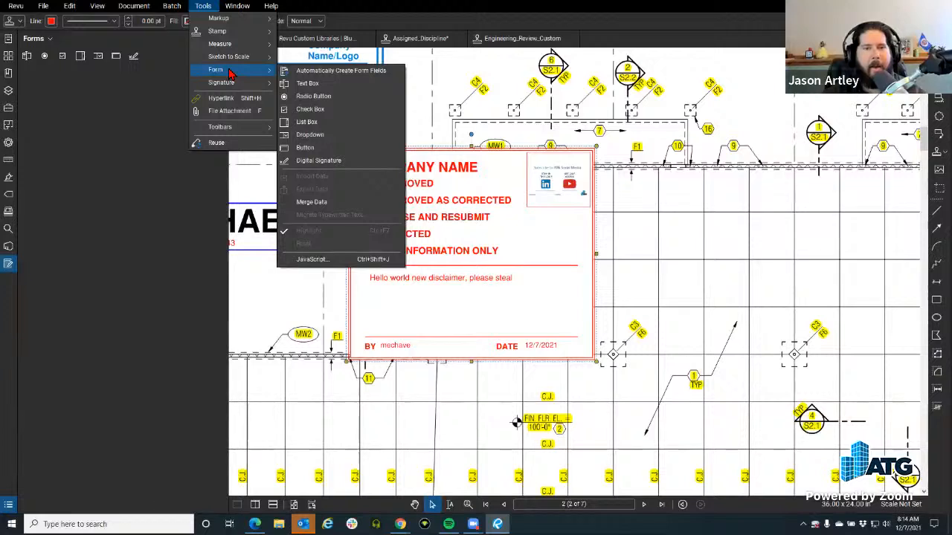
click(312, 201)
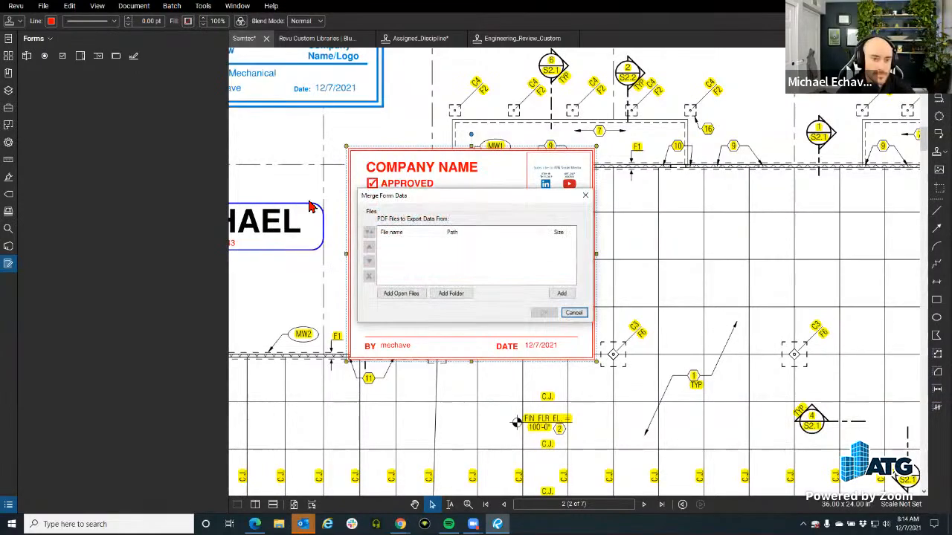
click(585, 195)
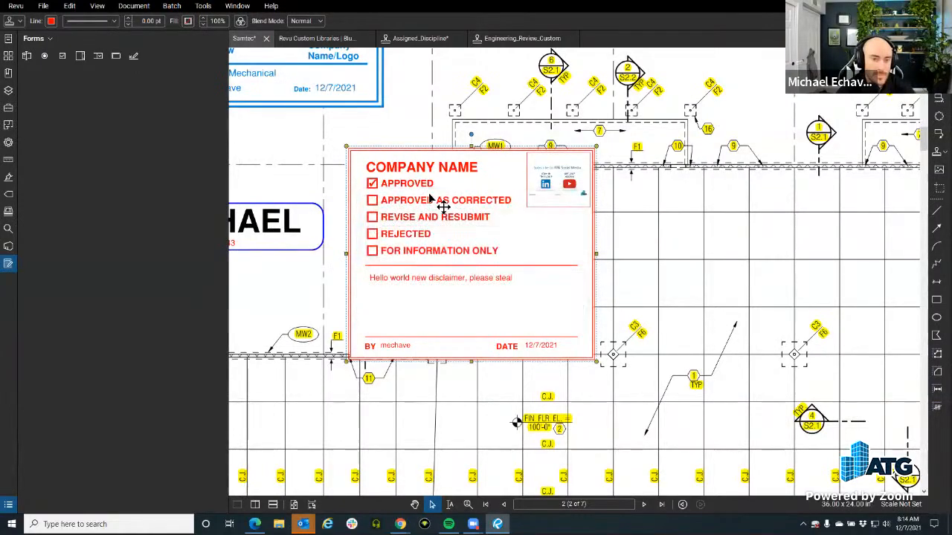
scroll(452, 257, down, 4)
scroll(400, 191, up, 2)
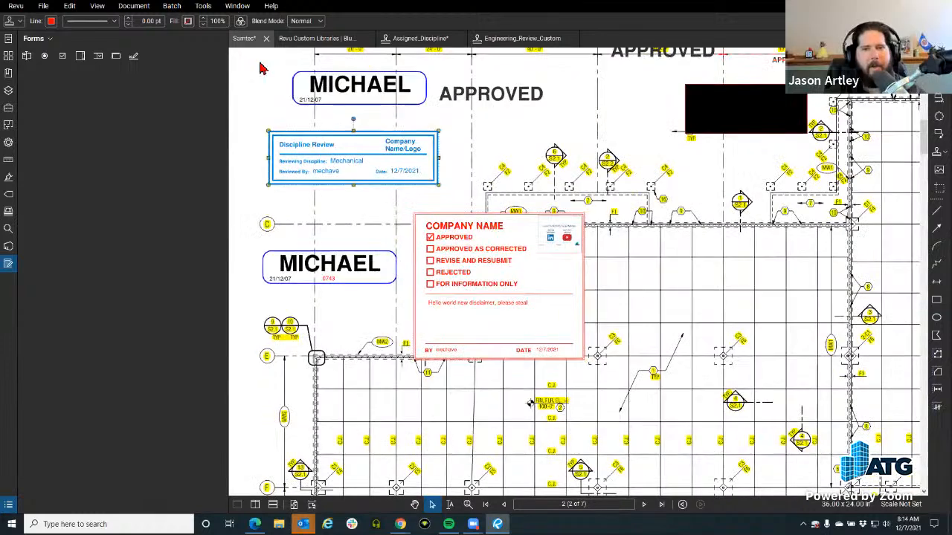
click(202, 6)
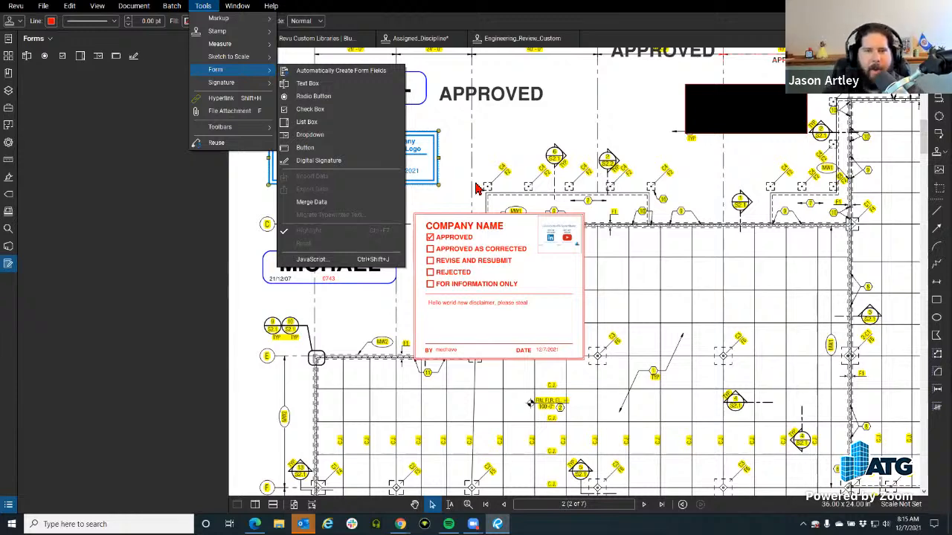
click(449, 177)
Create a new PDF from the plain RFI template.
click(70, 7)
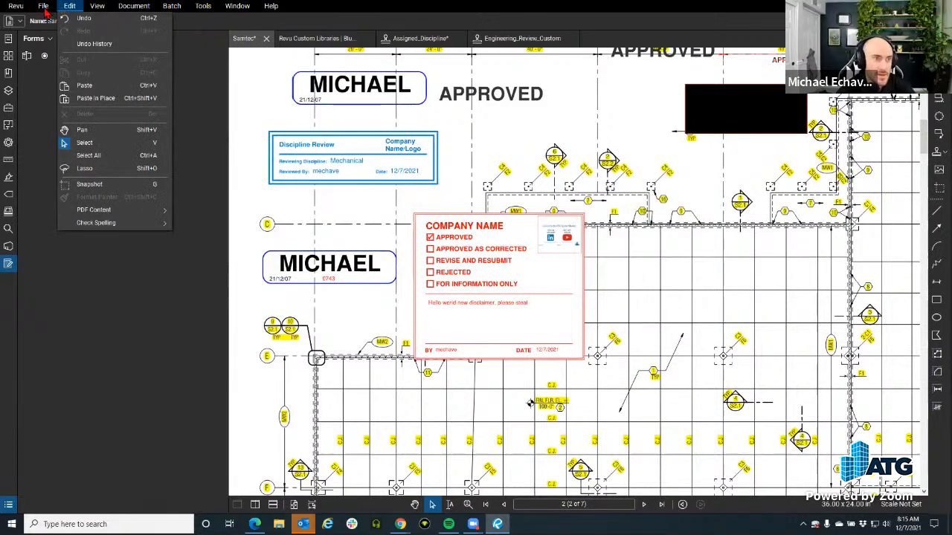
mouse_move(43, 12)
mouse_move(104, 31)
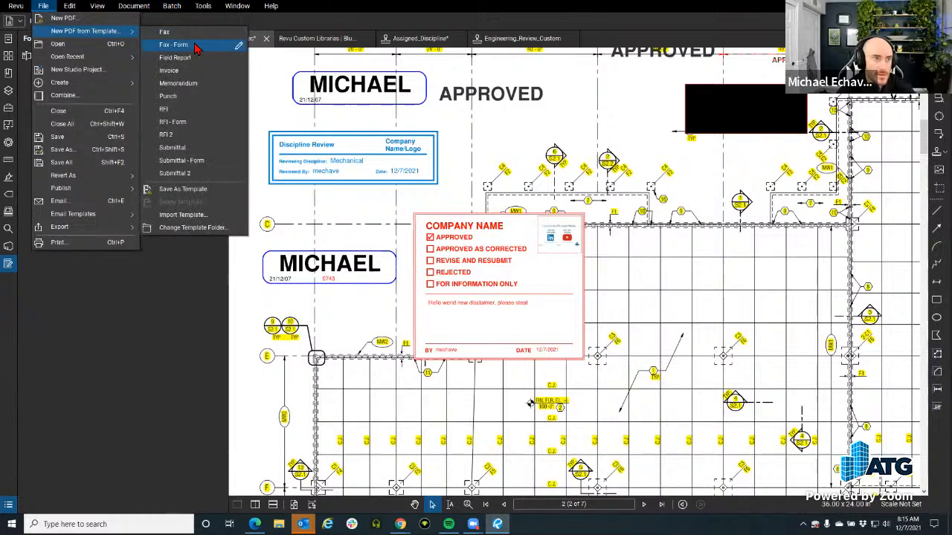
click(198, 122)
Create another PDF from the RFI - Form template and enter "Check data" in its Description field.
click(43, 6)
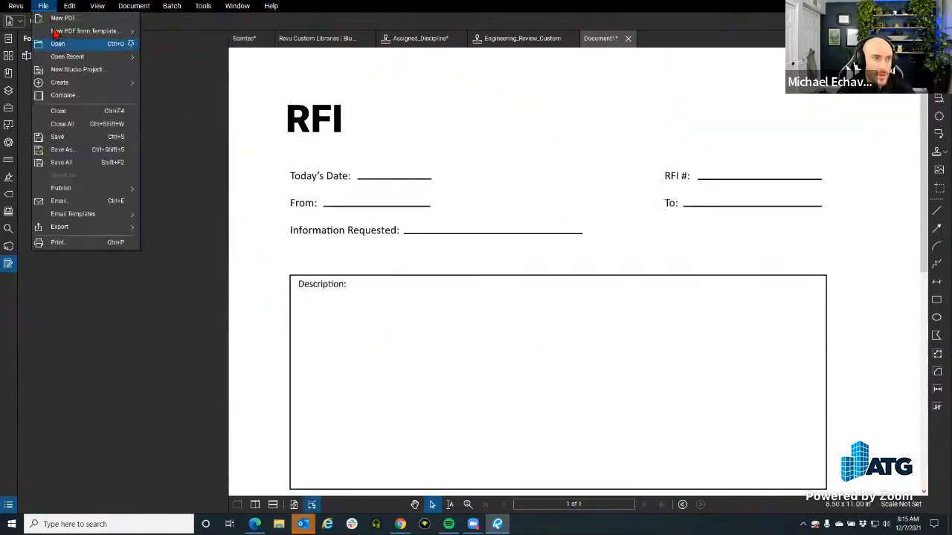
mouse_move(104, 31)
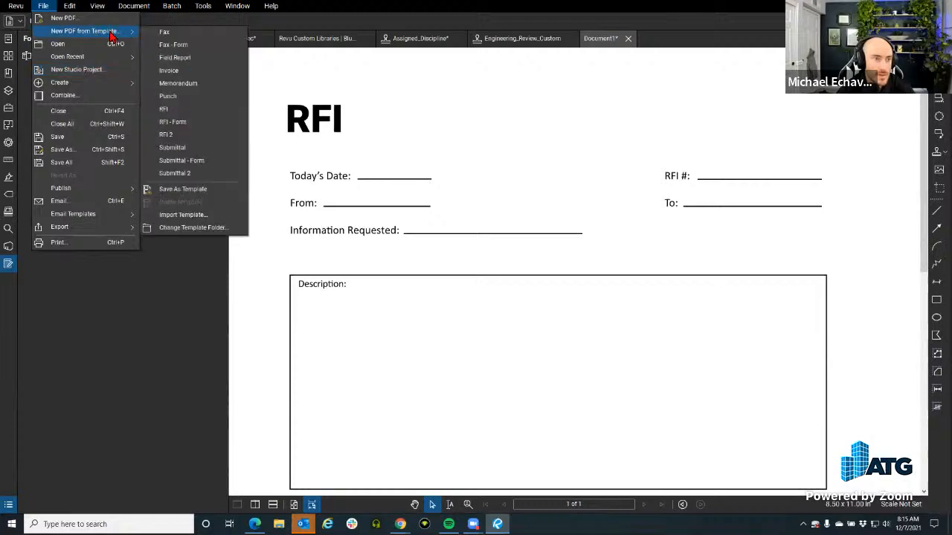
click(216, 126)
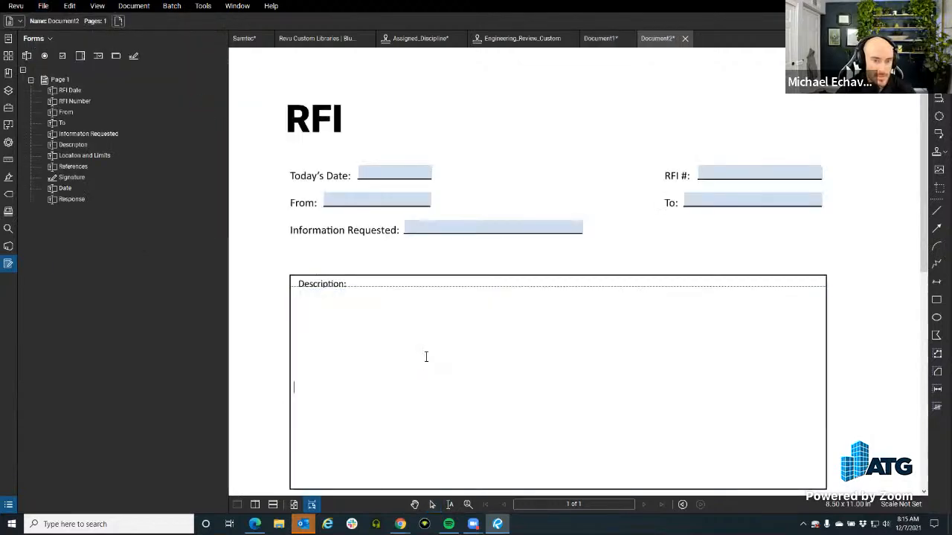
text(Check data)
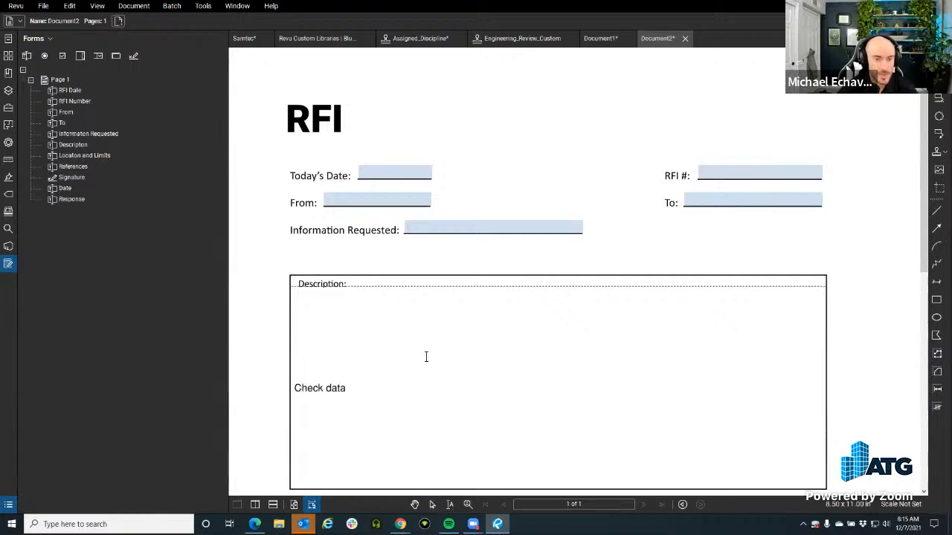
key(Escape)
Open the form data export for the filled RFI form, review the available file formats, and cancel the export.
click(203, 6)
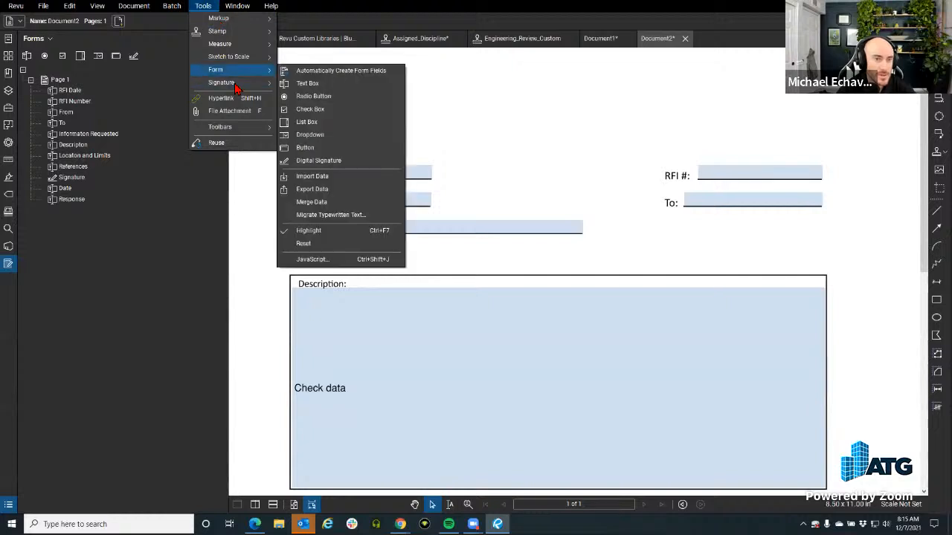
click(319, 189)
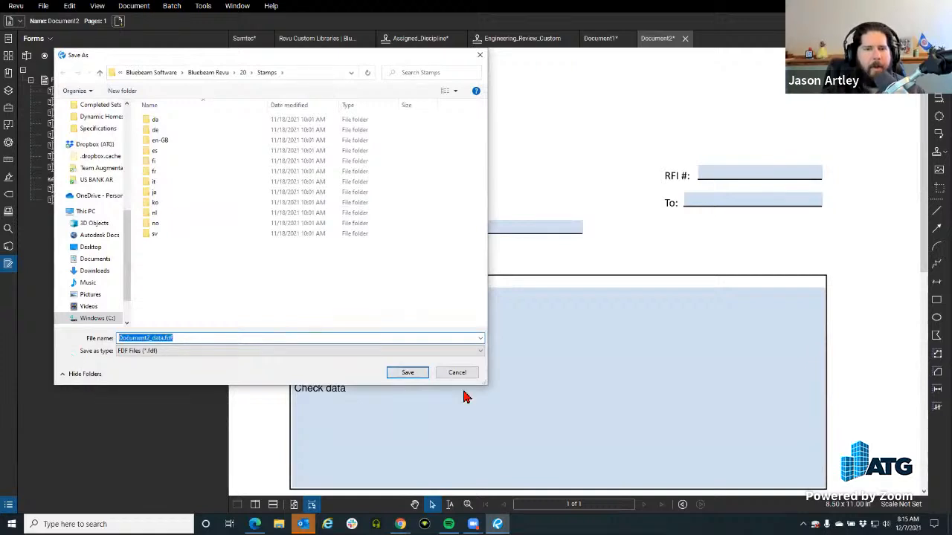
click(435, 351)
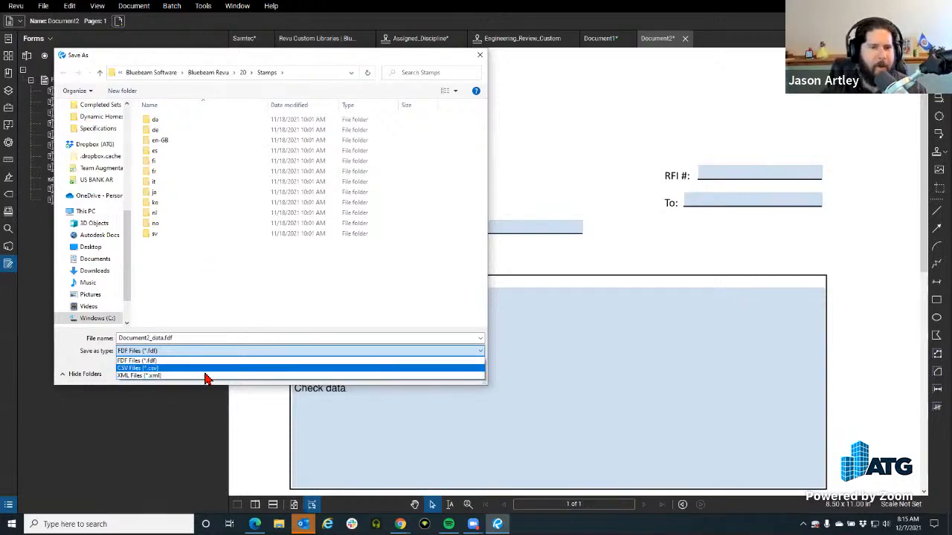
click(200, 341)
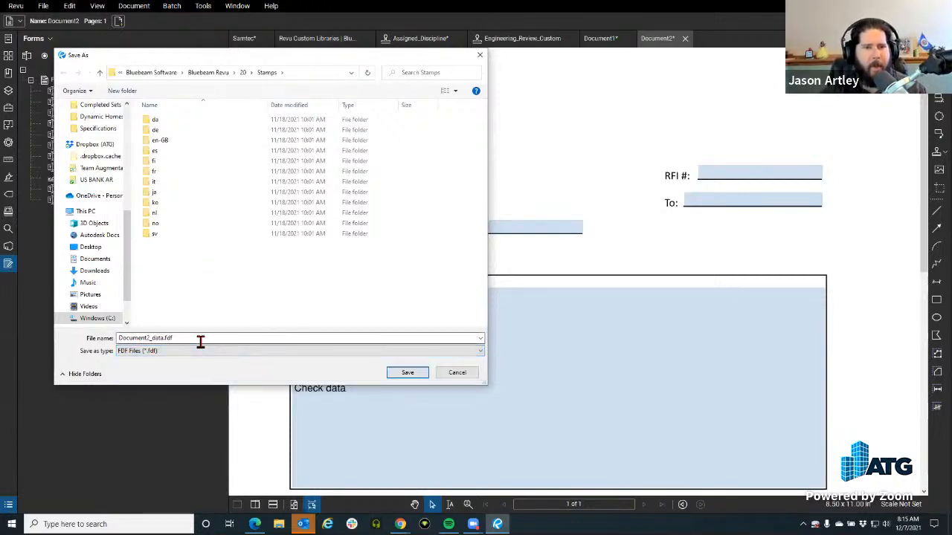
click(198, 351)
click(201, 339)
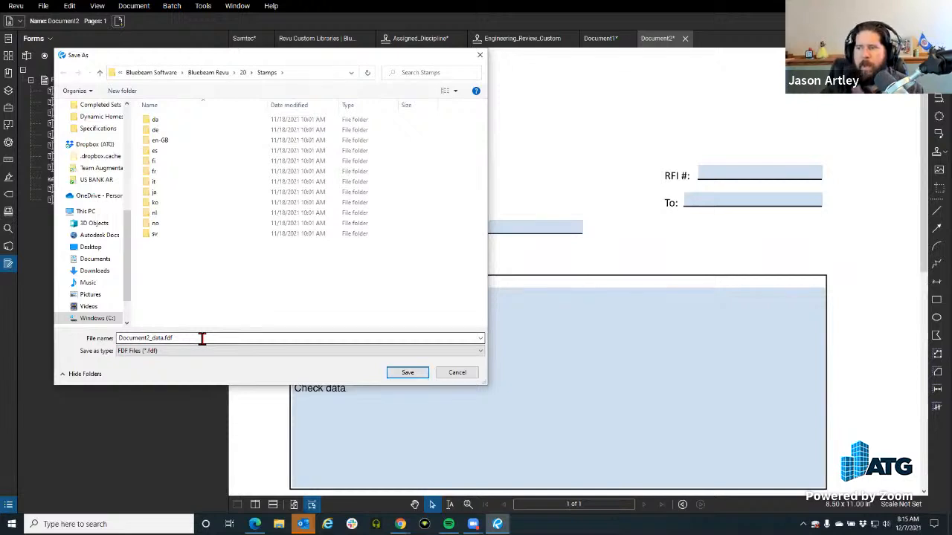
click(467, 373)
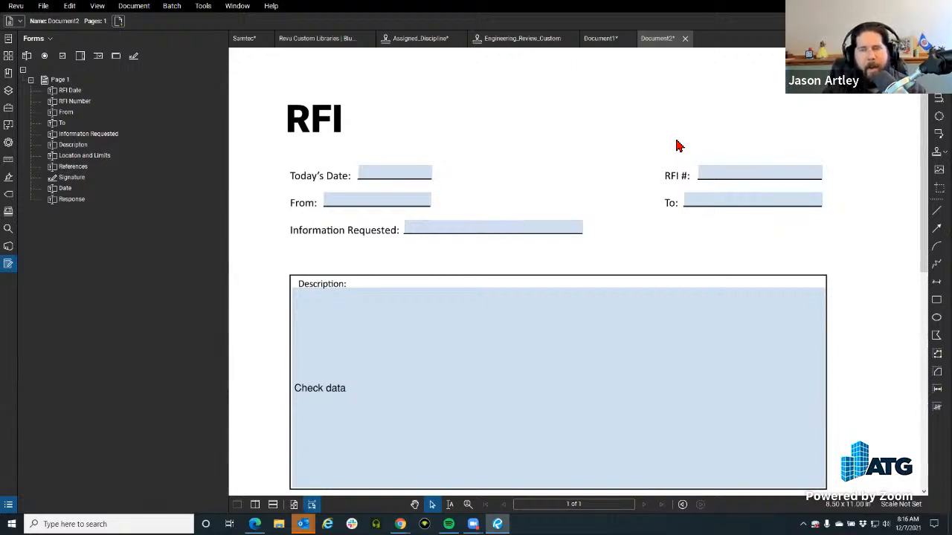
Switch to the plain RFI document and look over its layout and the available form and signature tools.
click(599, 39)
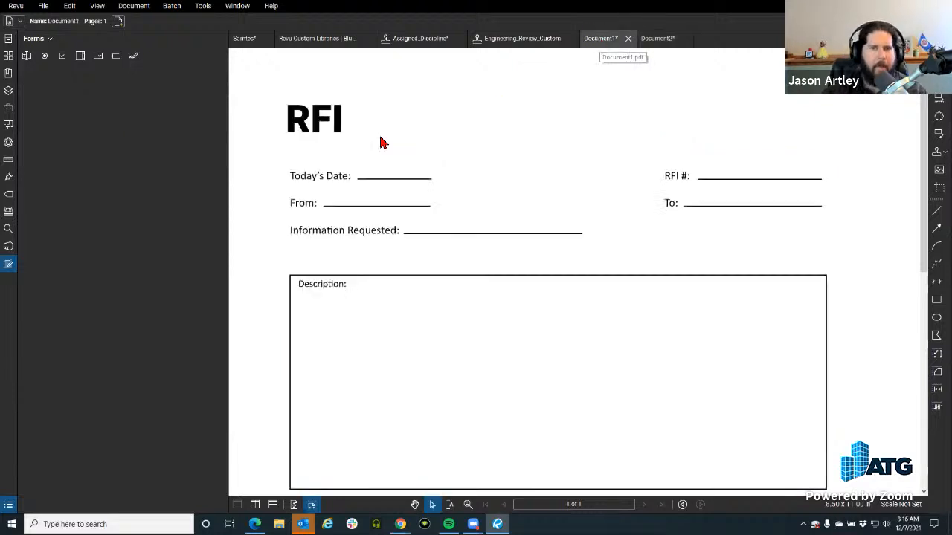
scroll(374, 149, down, 1)
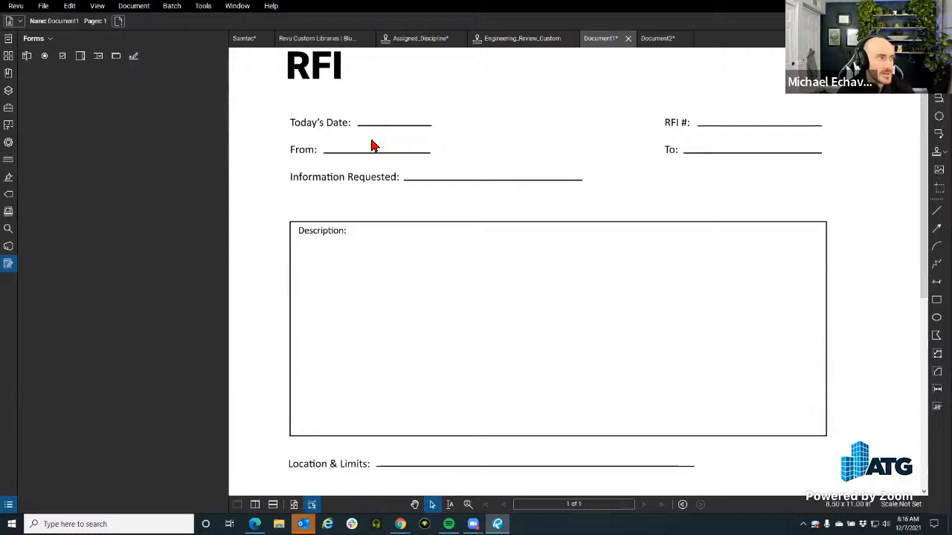
scroll(436, 214, up, 1)
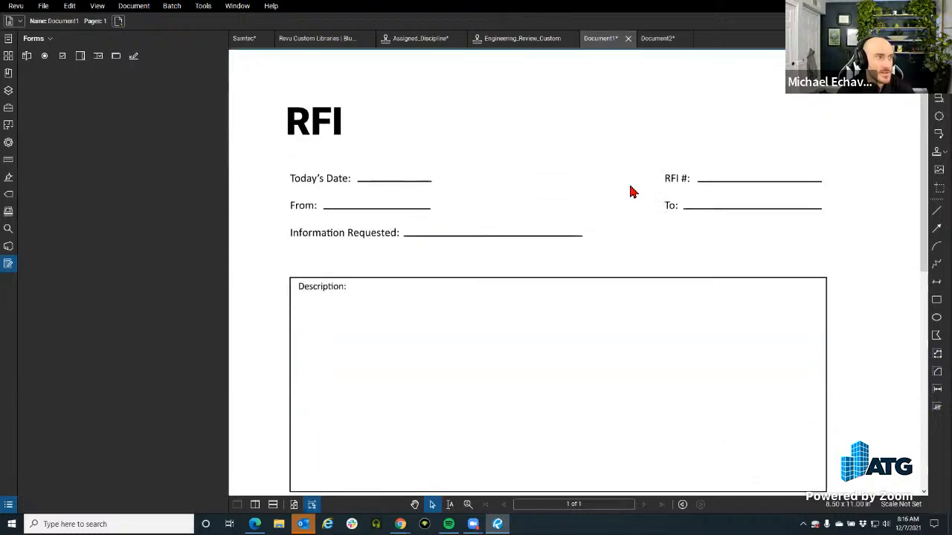
click(203, 6)
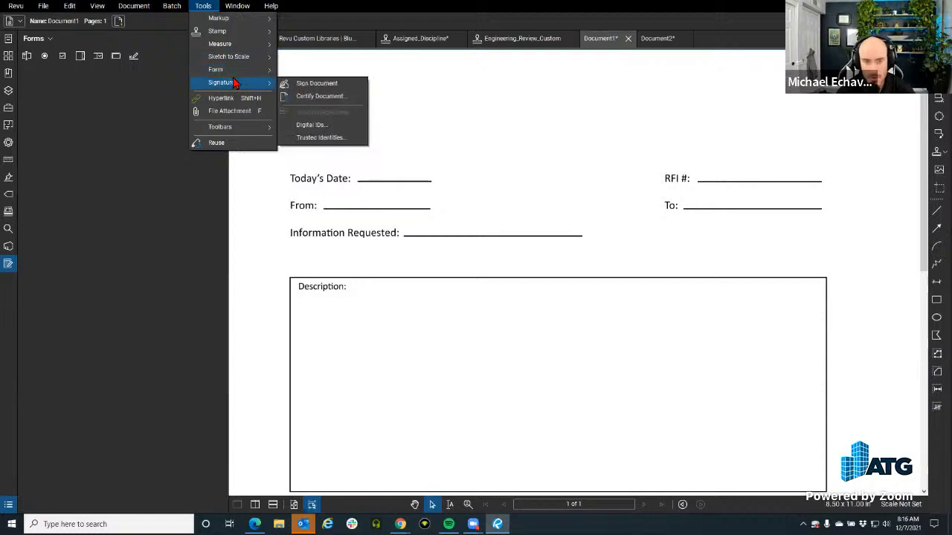
click(534, 146)
Return to the Samtec drawing and inspect page 2's foundation plan around grid lines A to D near the title block side.
click(301, 39)
click(242, 44)
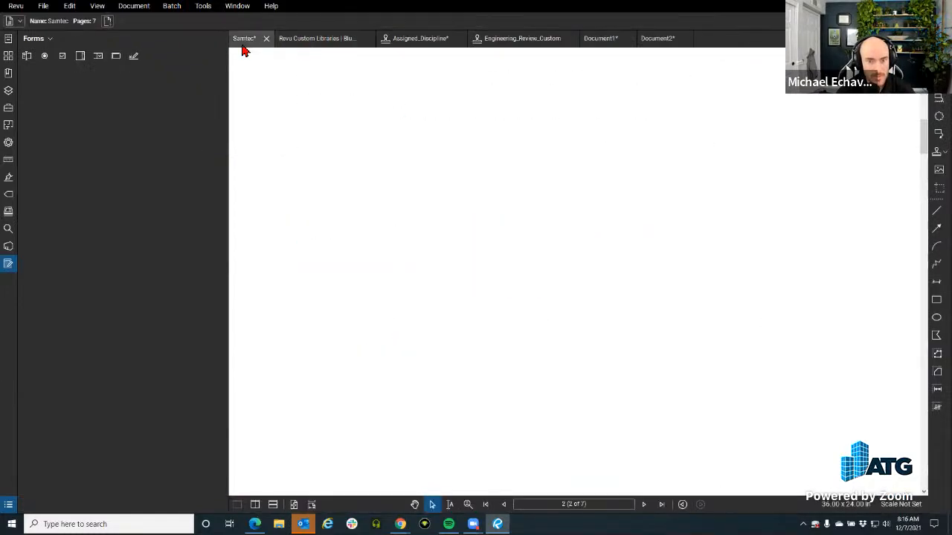
scroll(446, 288, down, 4)
drag(603, 280, 296, 297)
scroll(465, 203, up, 13)
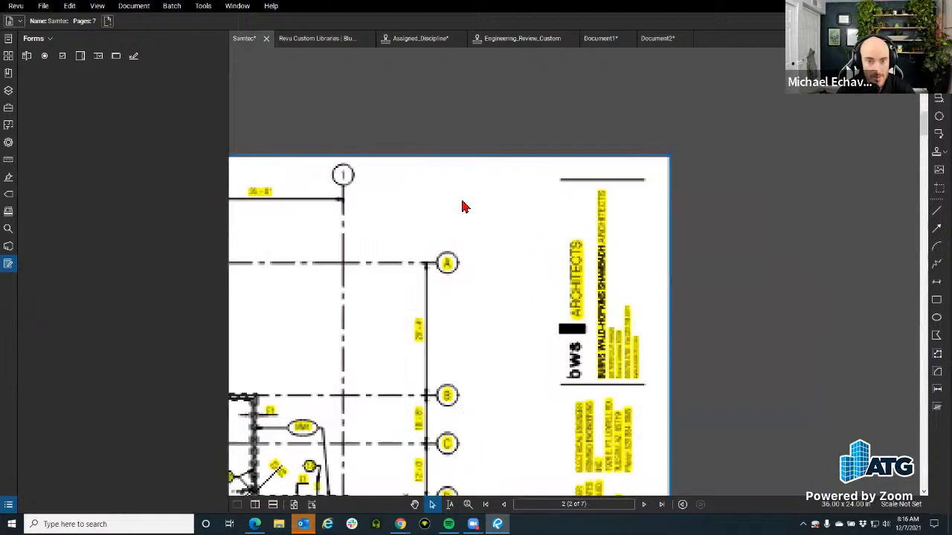
drag(447, 264, 587, 329)
scroll(524, 270, down, 3)
drag(523, 269, 548, 203)
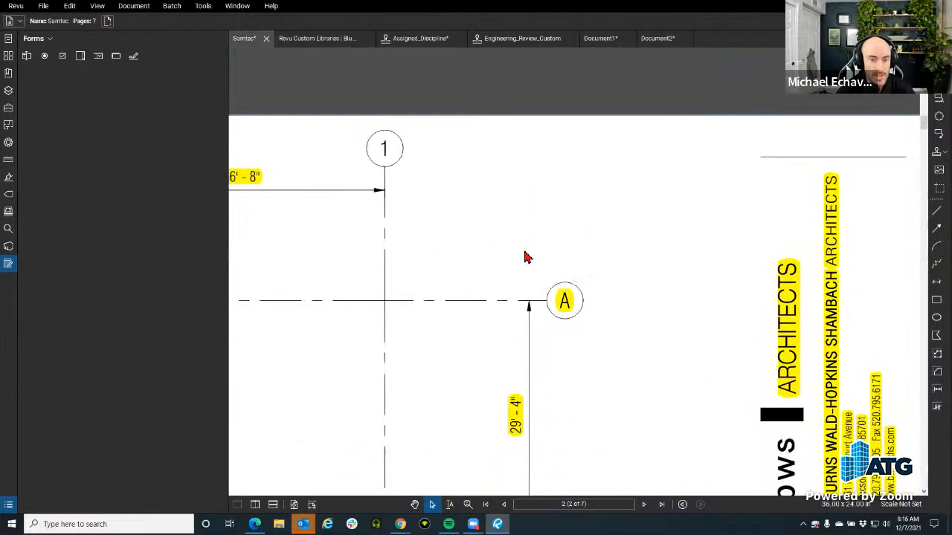
scroll(439, 285, down, 7)
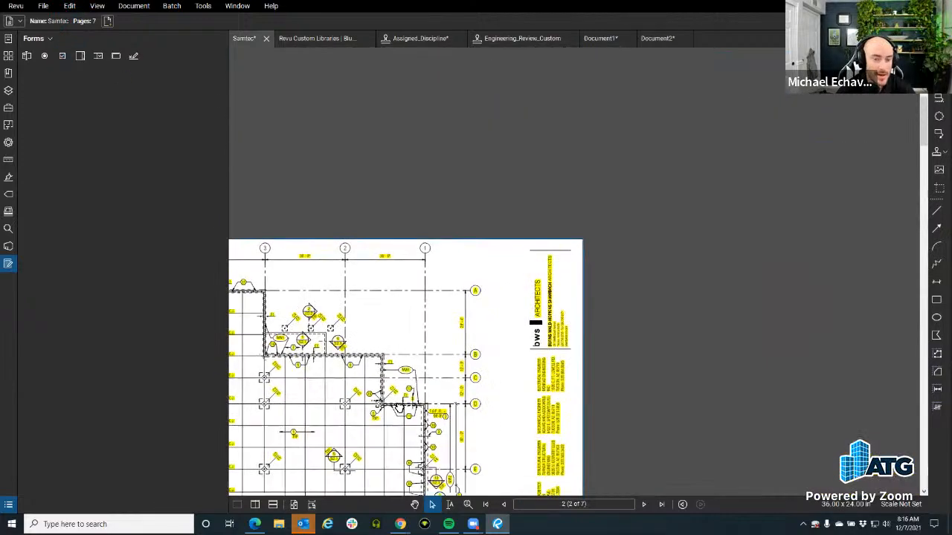
drag(394, 418, 457, 290)
scroll(460, 289, up, 8)
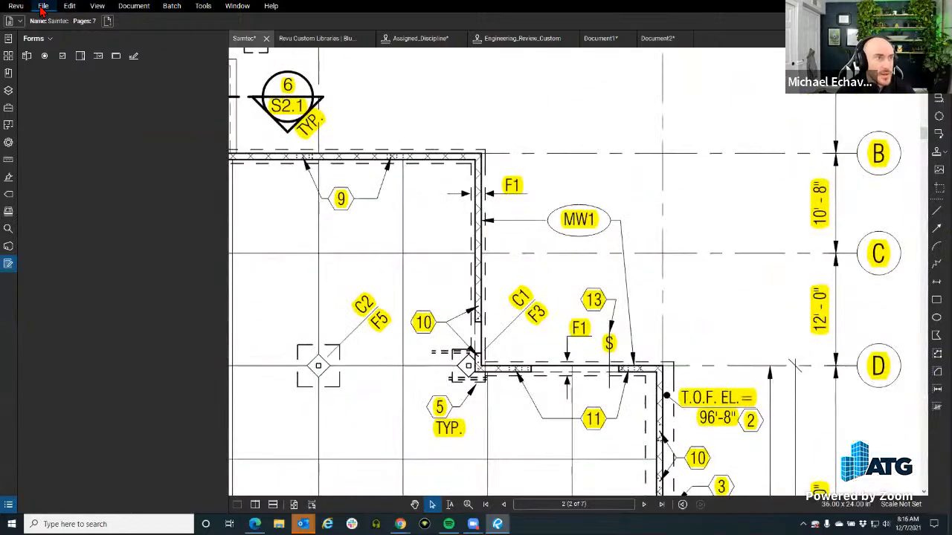
Take a snapshot of the foundation plan area around wall tag MW1, between grid lines B and D.
click(69, 6)
click(104, 185)
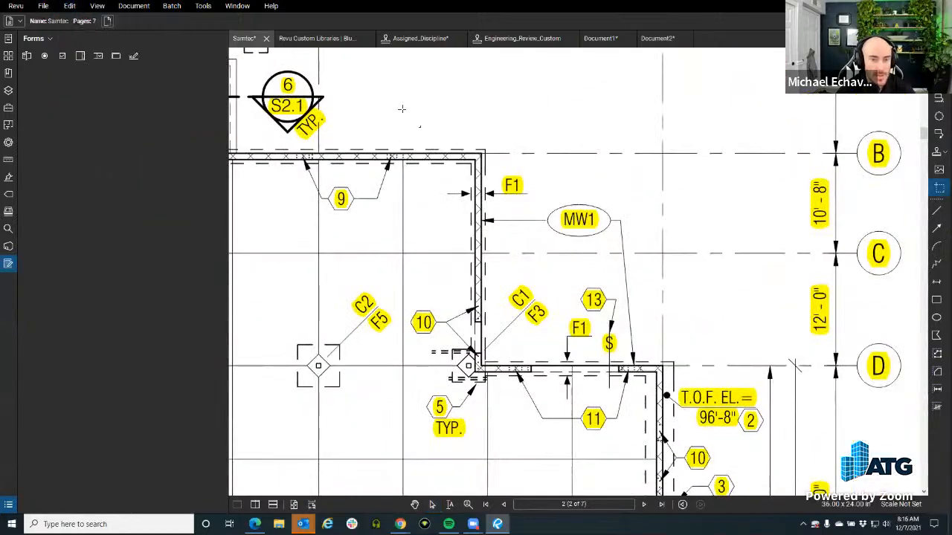
drag(357, 89, 696, 419)
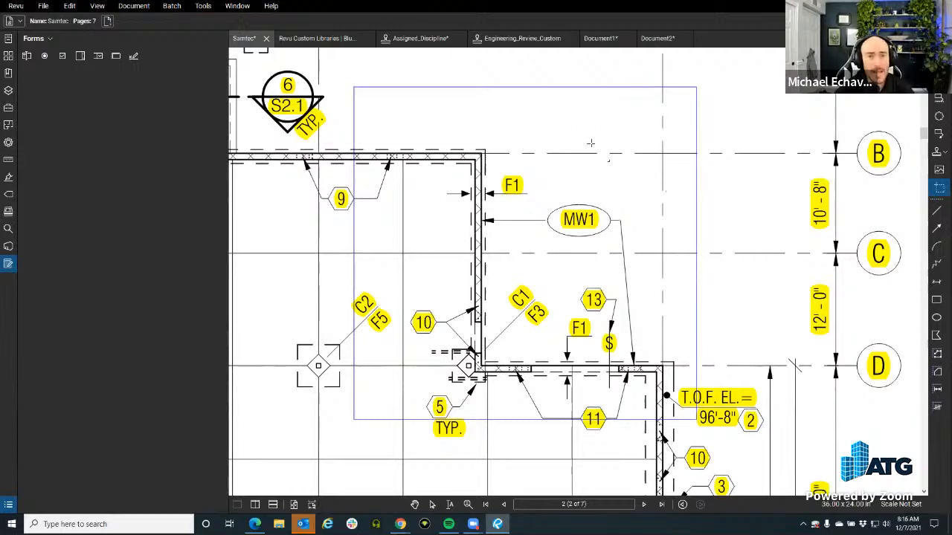
key(Escape)
Place the Seal.pdf stamp on the Samtec foundation plan beneath grid line H, above the Masonry Wall Schedule.
scroll(416, 149, down, 8)
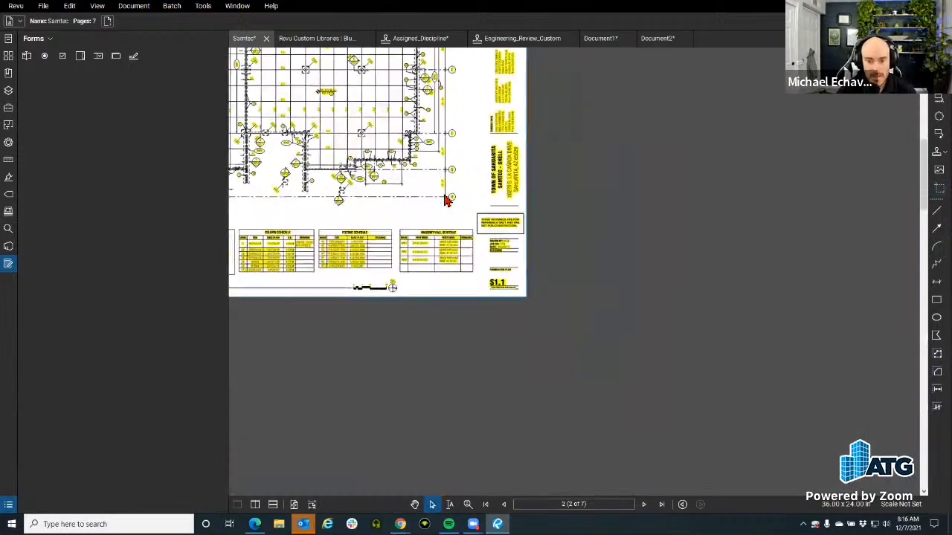
scroll(446, 200, up, 5)
click(174, 7)
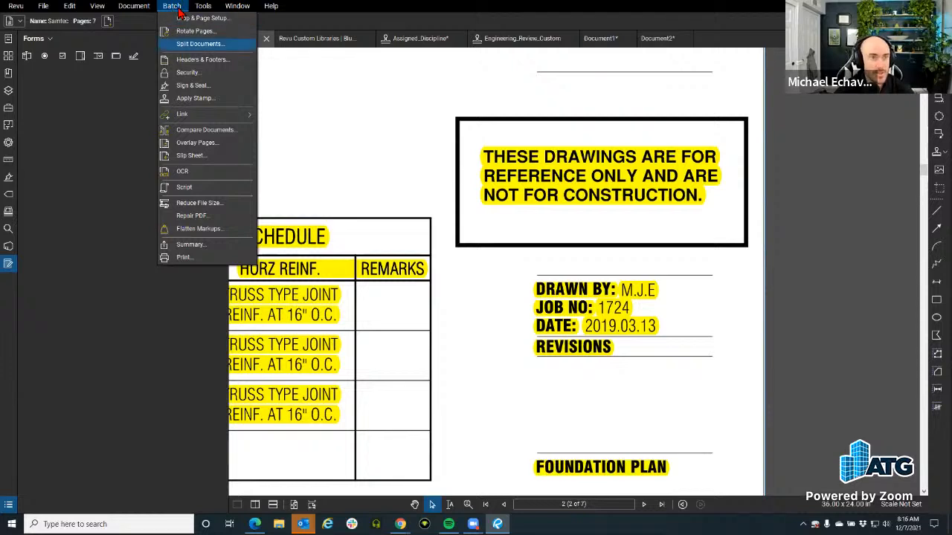
mouse_move(201, 7)
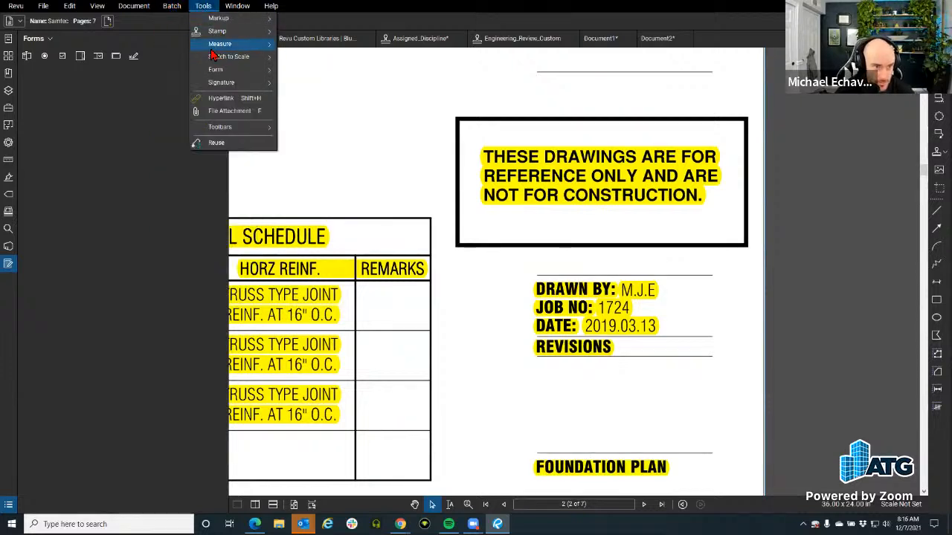
mouse_move(223, 31)
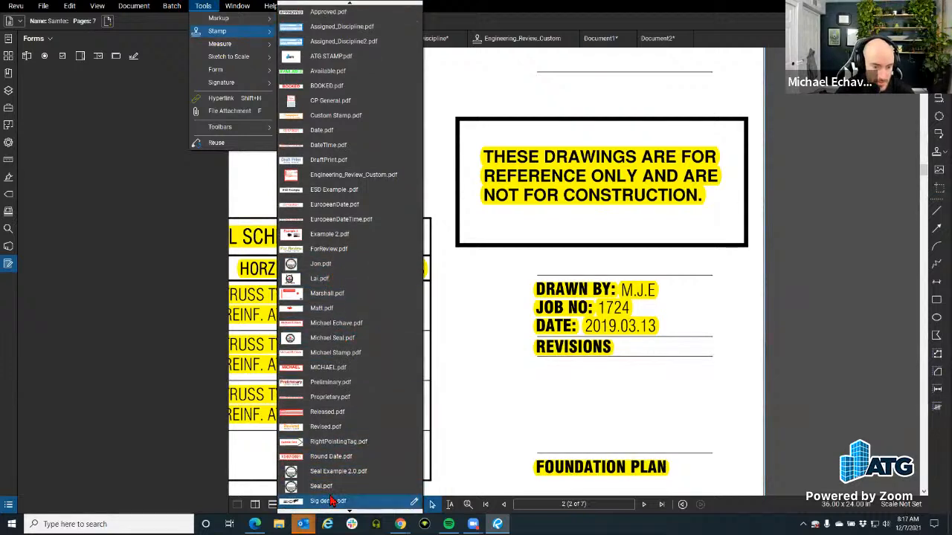
click(334, 499)
scroll(610, 290, down, 3)
scroll(495, 334, up, 2)
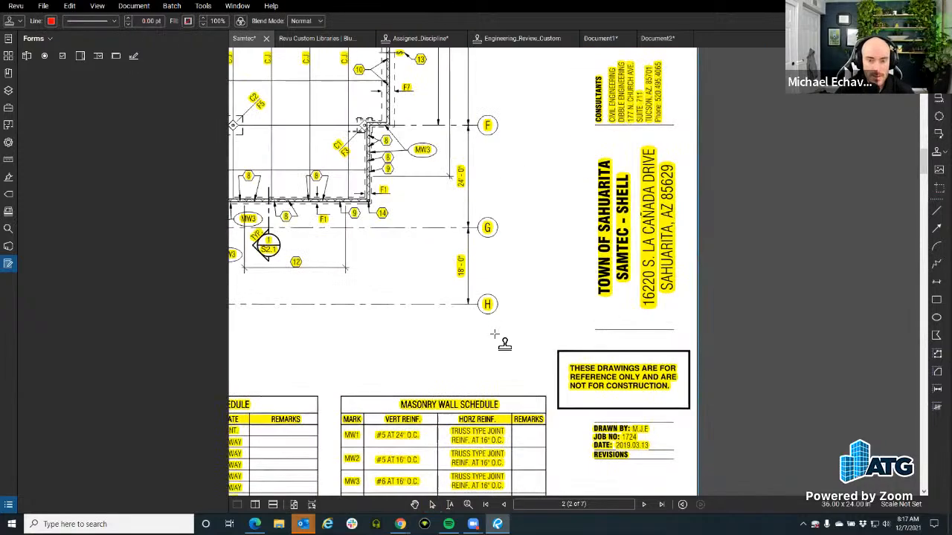
scroll(476, 323, down, 2)
scroll(461, 276, up, 3)
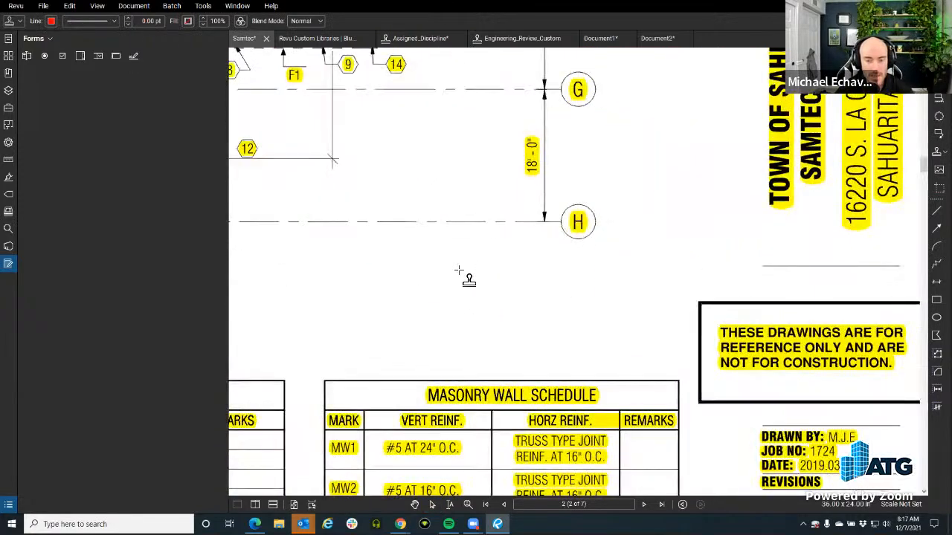
click(468, 281)
scroll(433, 240, down, 2)
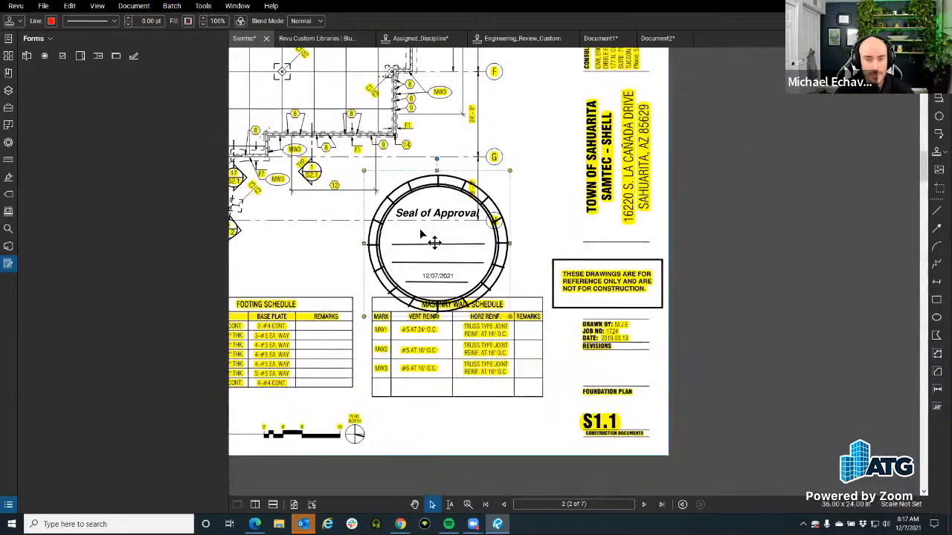
Shrink the Seal of Approval stamp so it fits between grid line H and the Masonry Wall Schedule.
scroll(454, 223, up, 1)
scroll(499, 175, up, 1)
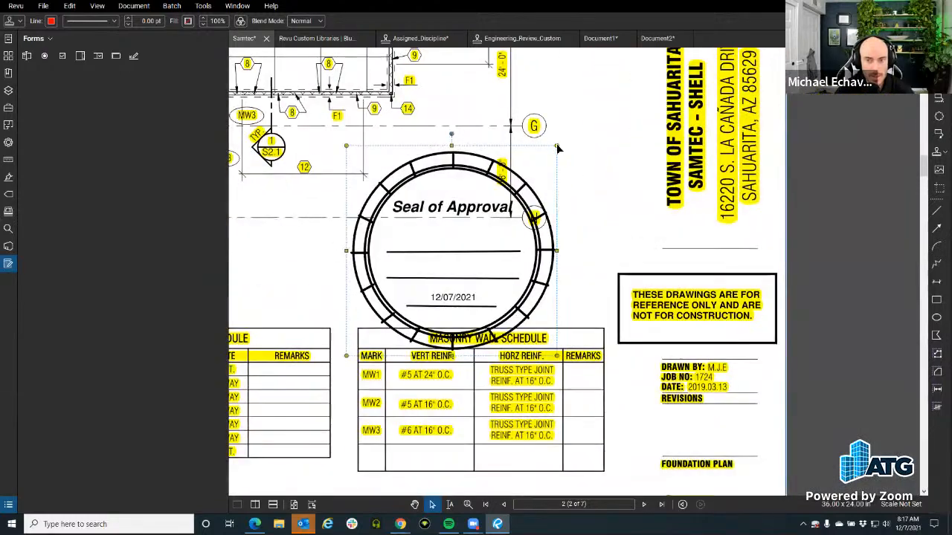
drag(557, 146, 409, 237)
drag(399, 290, 413, 137)
scroll(419, 175, up, 2)
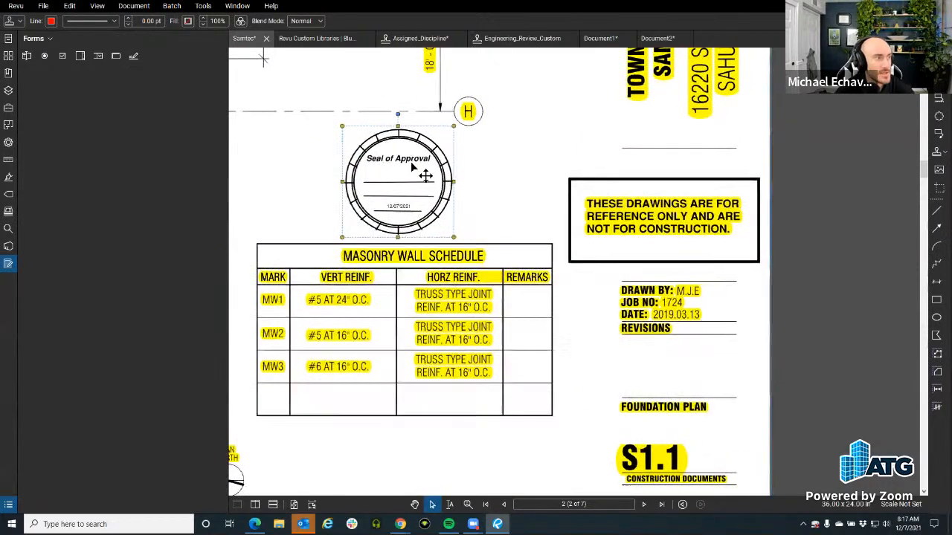
scroll(413, 168, up, 1)
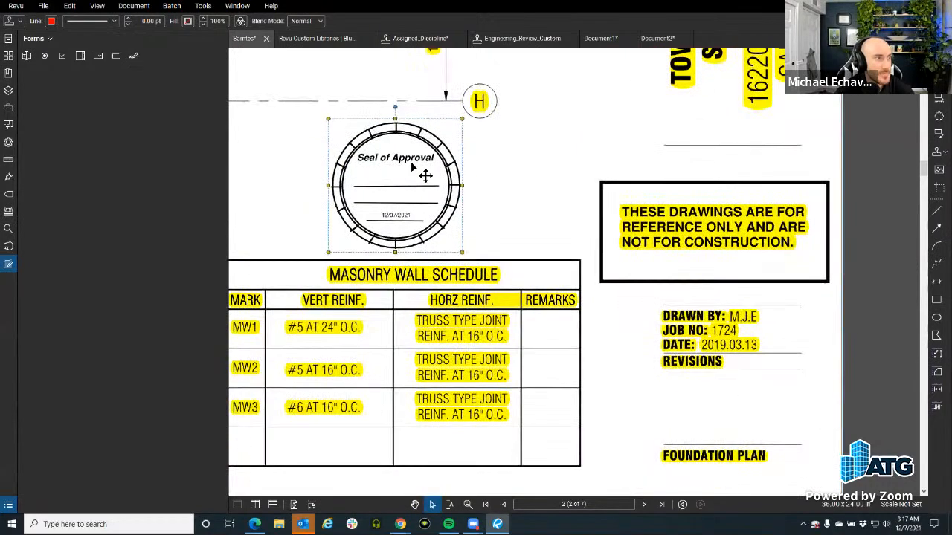
scroll(413, 168, up, 1)
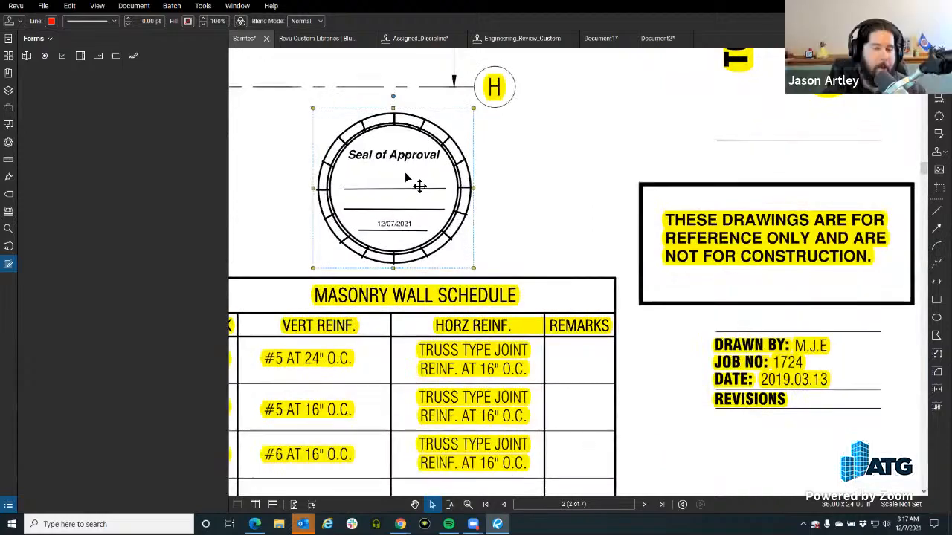
Try the seal over the reference-only note, check its markup options, and move it between grid bubble H and the note.
mouse_move(413, 168)
mouse_down()
mouse_move(809, 232)
mouse_move(797, 222)
mouse_up()
drag(797, 223, 610, 212)
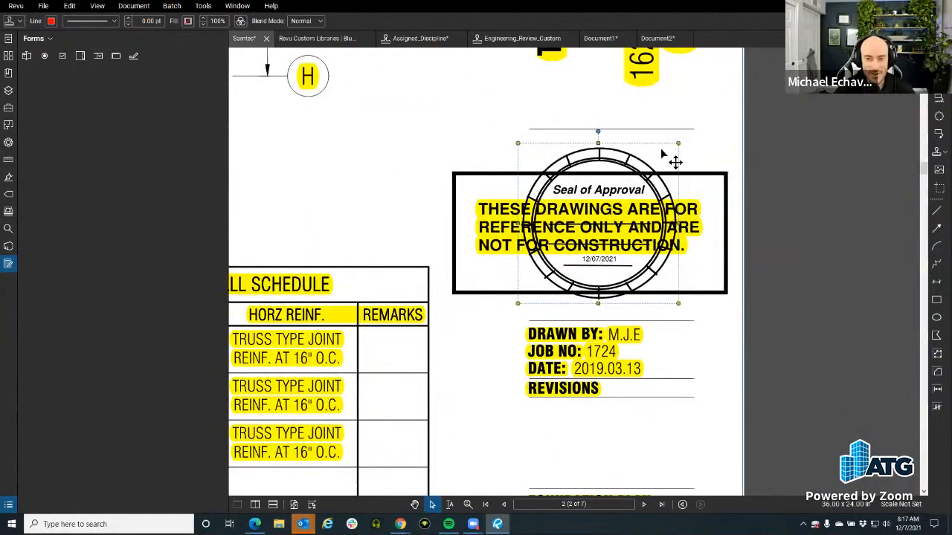
mouse_move(608, 158)
mouse_down()
mouse_move(673, 184)
mouse_move(681, 156)
mouse_move(690, 179)
mouse_up()
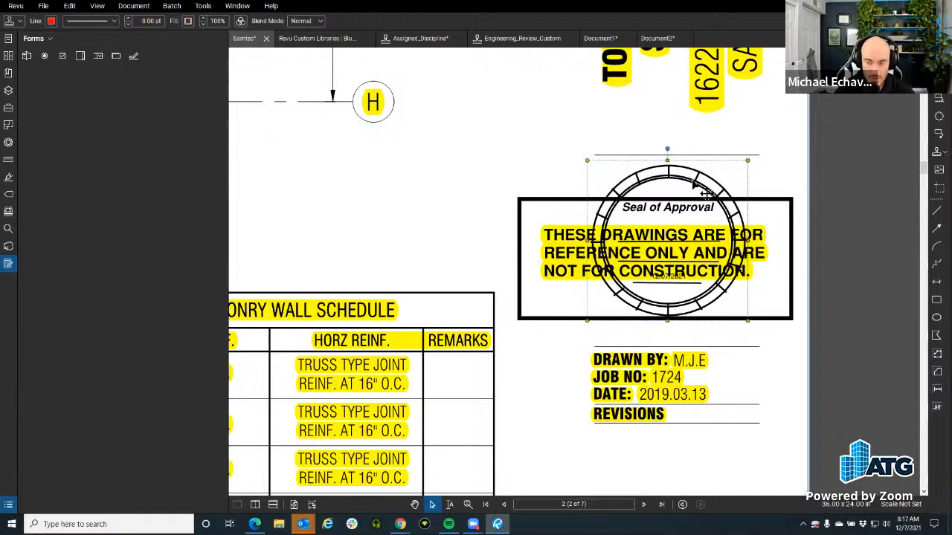
right_click(693, 183)
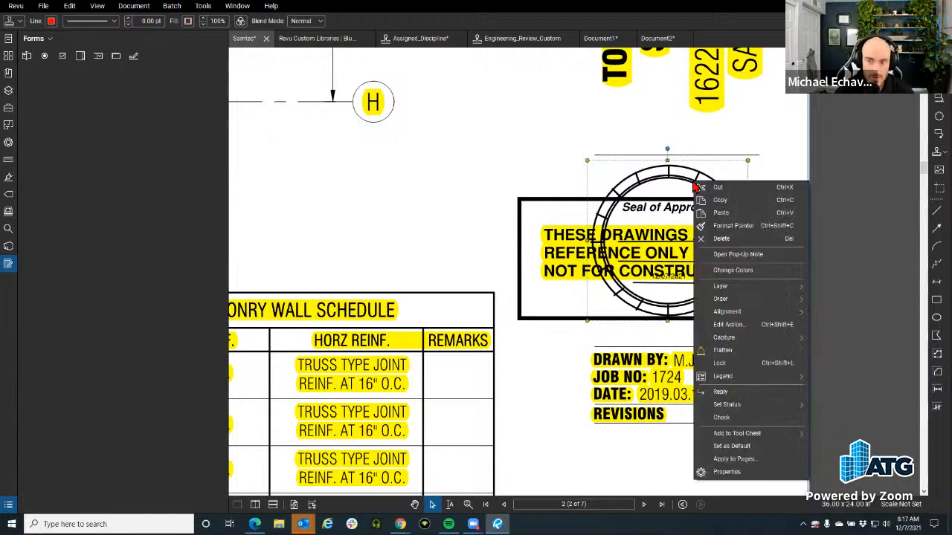
click(733, 356)
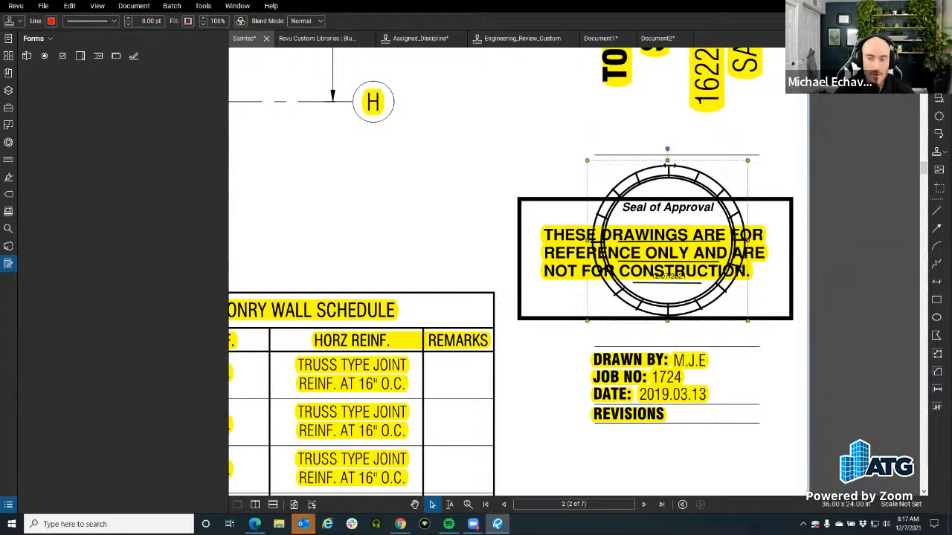
mouse_move(670, 166)
mouse_down()
mouse_move(431, 139)
mouse_move(480, 151)
mouse_up()
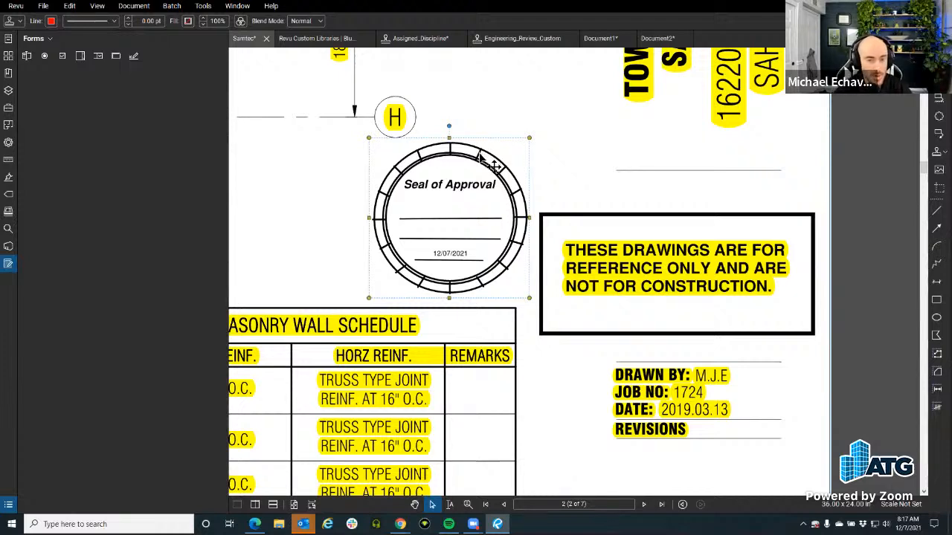
Place the red handwritten signature stamp on the blank lines inside the Seal of Approval.
click(238, 6)
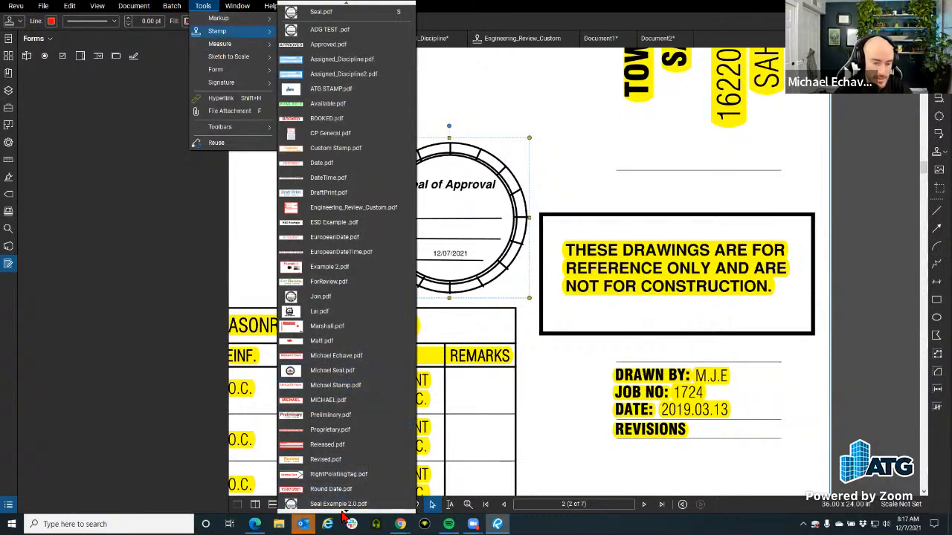
mouse_move(341, 511)
click(327, 461)
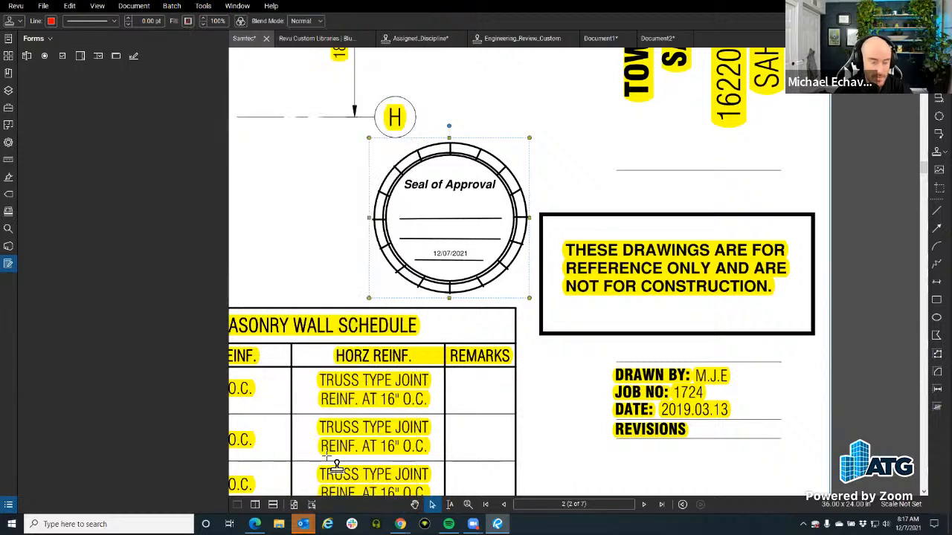
click(476, 232)
drag(476, 232, 527, 235)
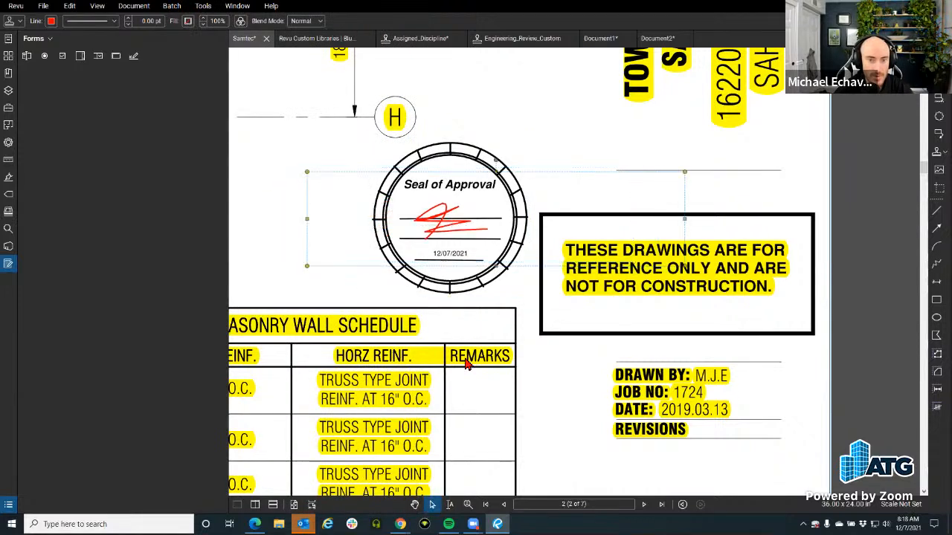
right_click(459, 232)
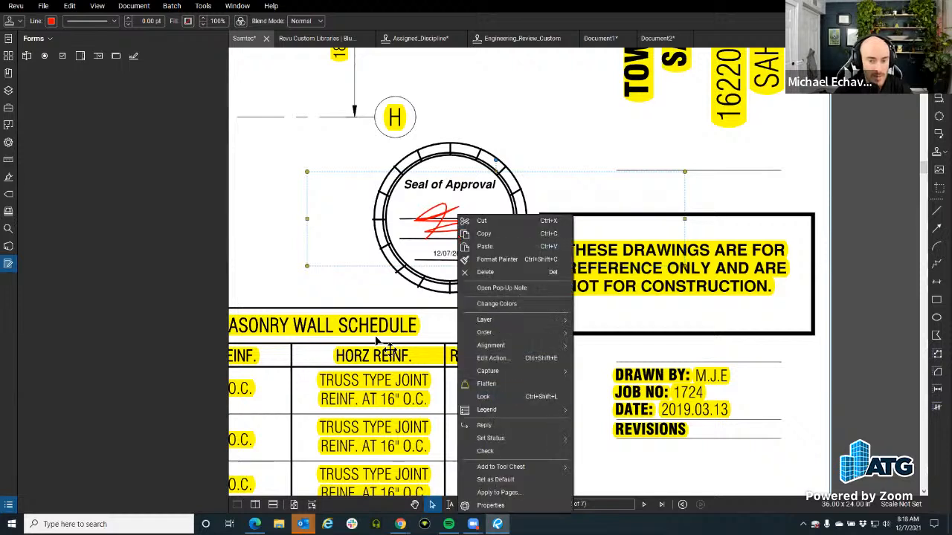
click(283, 278)
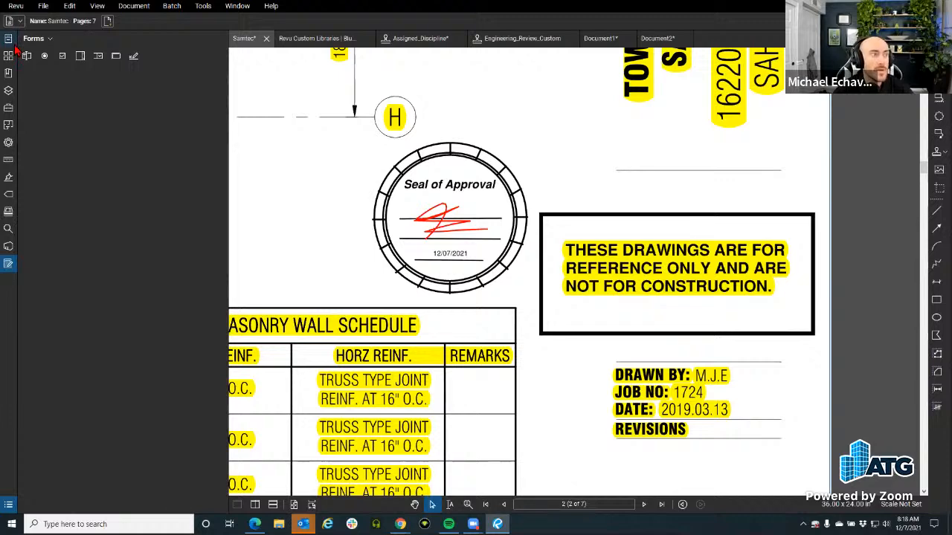
drag(302, 214, 437, 220)
scroll(366, 211, down, 2)
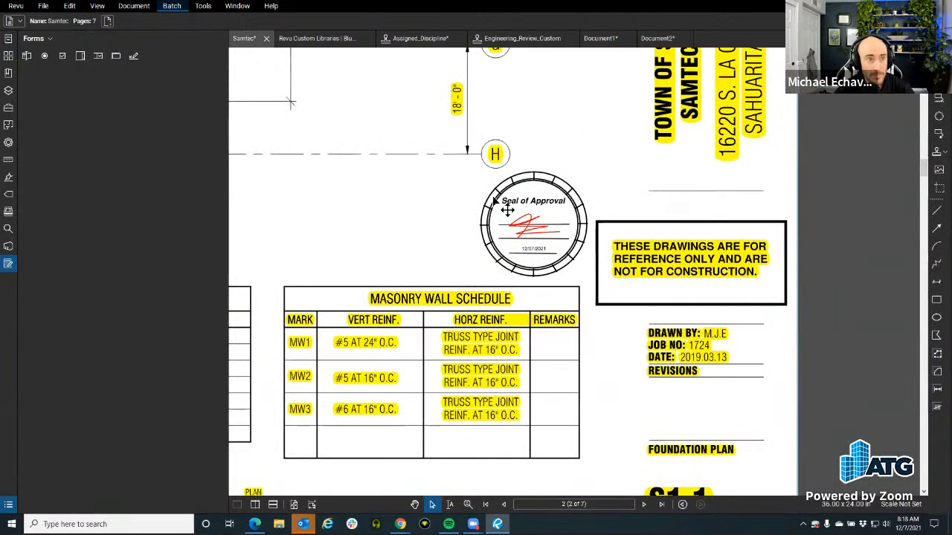
click(168, 7)
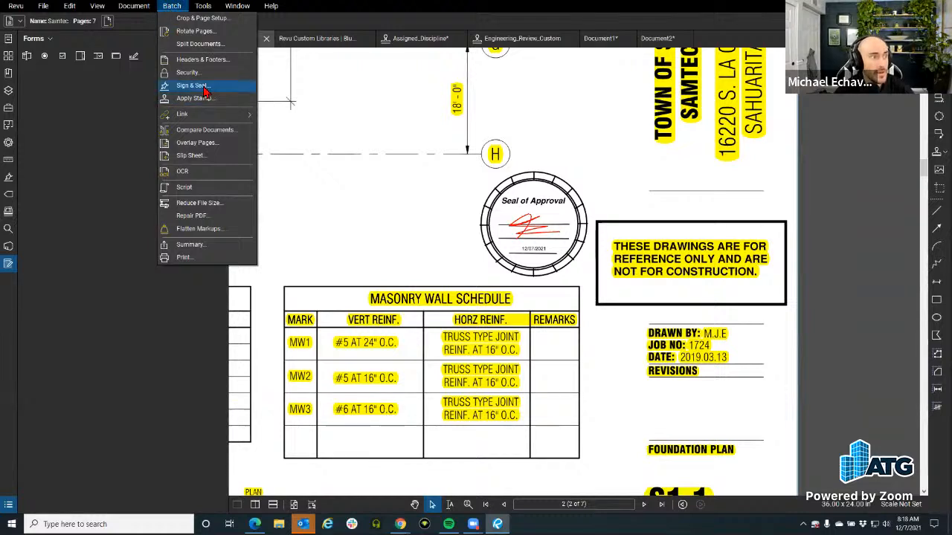
click(354, 201)
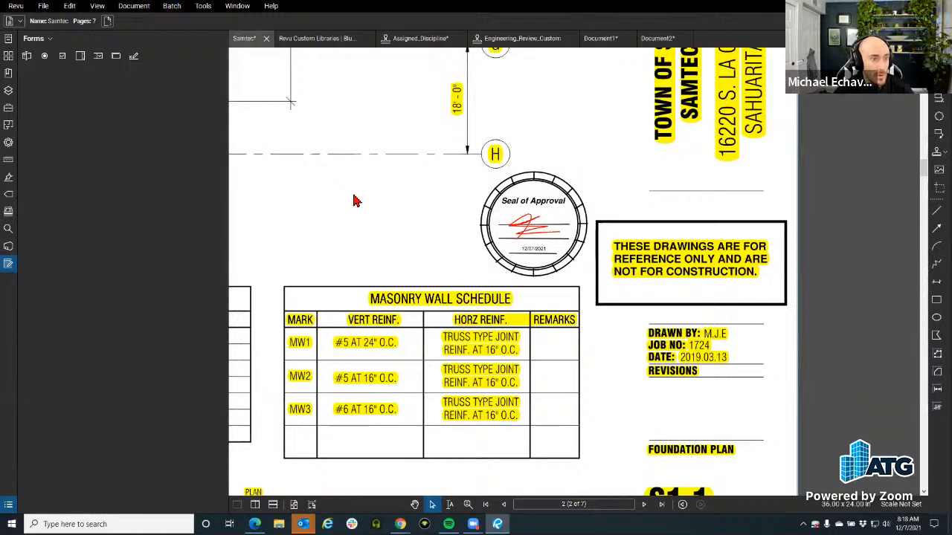
Start signing the document and draw a digital signature field over the signature lines inside the Seal of Approval.
click(203, 7)
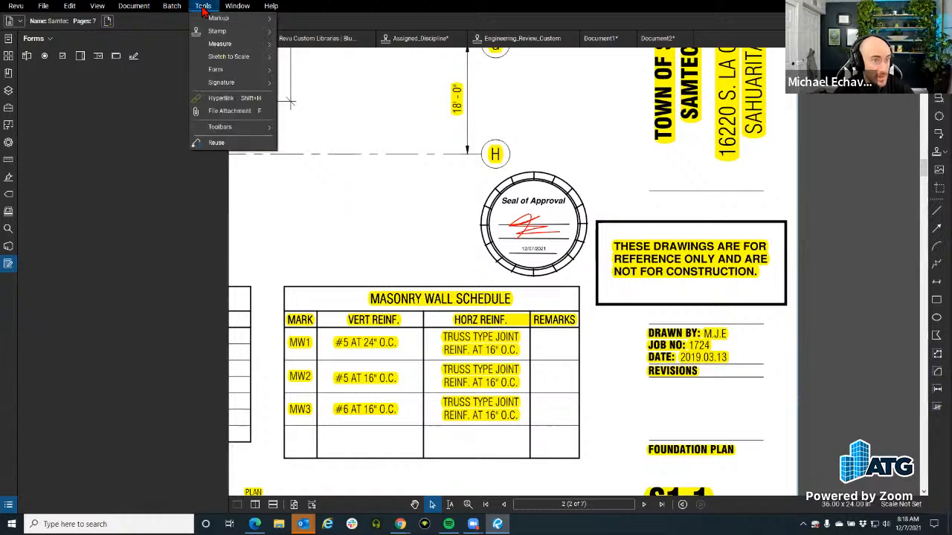
mouse_move(243, 81)
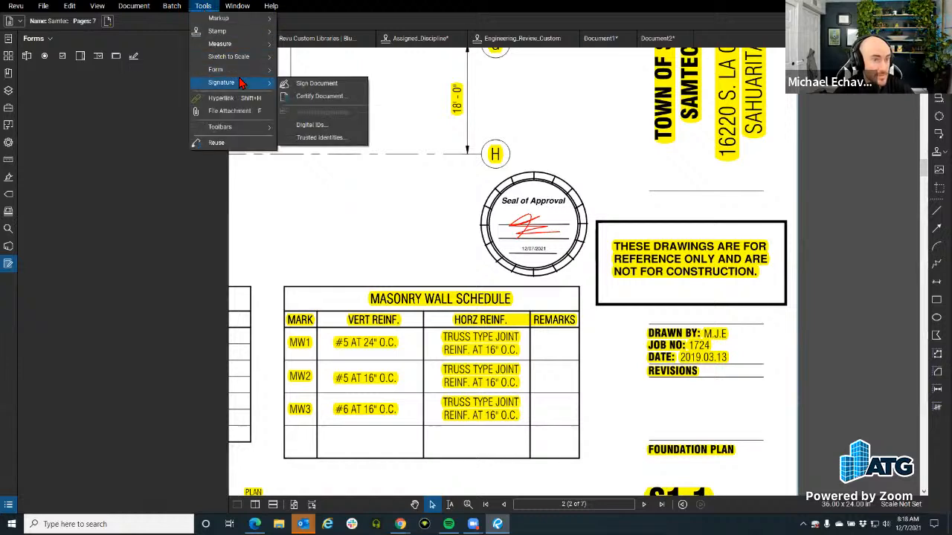
click(324, 89)
scroll(587, 219, up, 5)
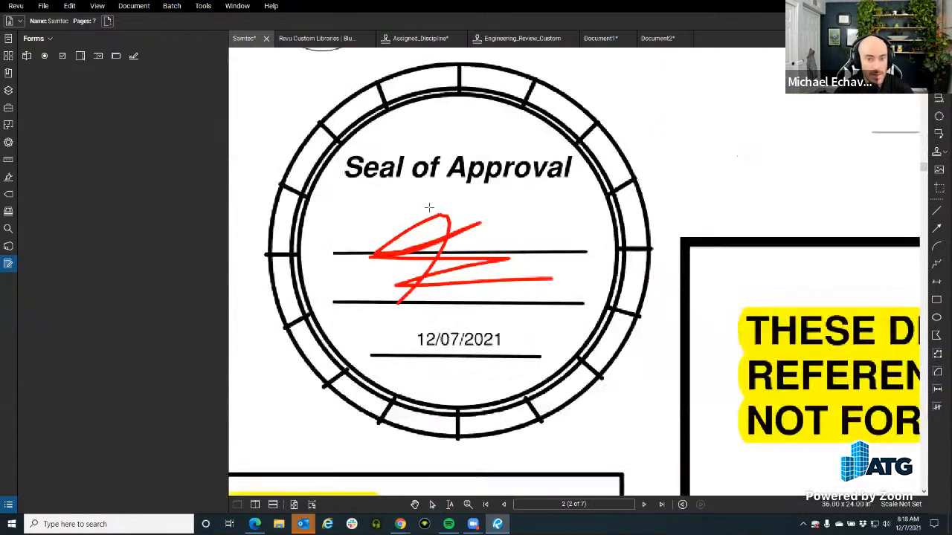
mouse_move(498, 191)
mouse_down()
mouse_move(609, 288)
mouse_move(602, 314)
mouse_up()
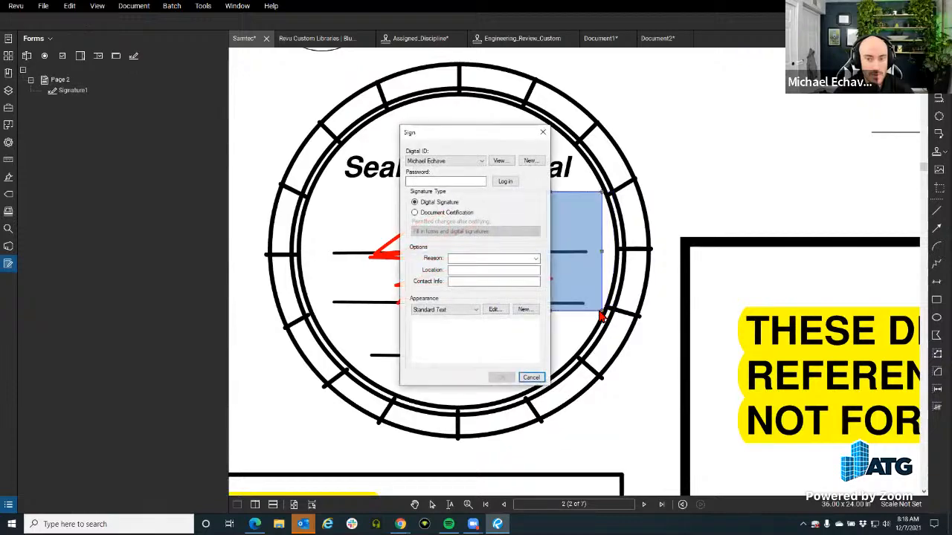
Dismiss the signing prompt, reopen it from the signature field inside the seal, and log in to the digital ID with its password.
click(531, 377)
click(743, 206)
scroll(648, 195, down, 3)
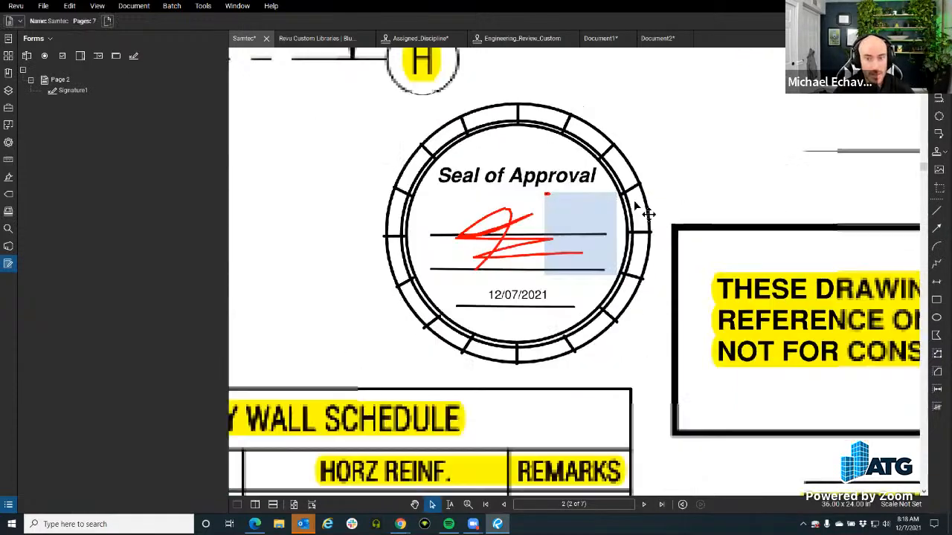
scroll(609, 200, up, 2)
click(598, 202)
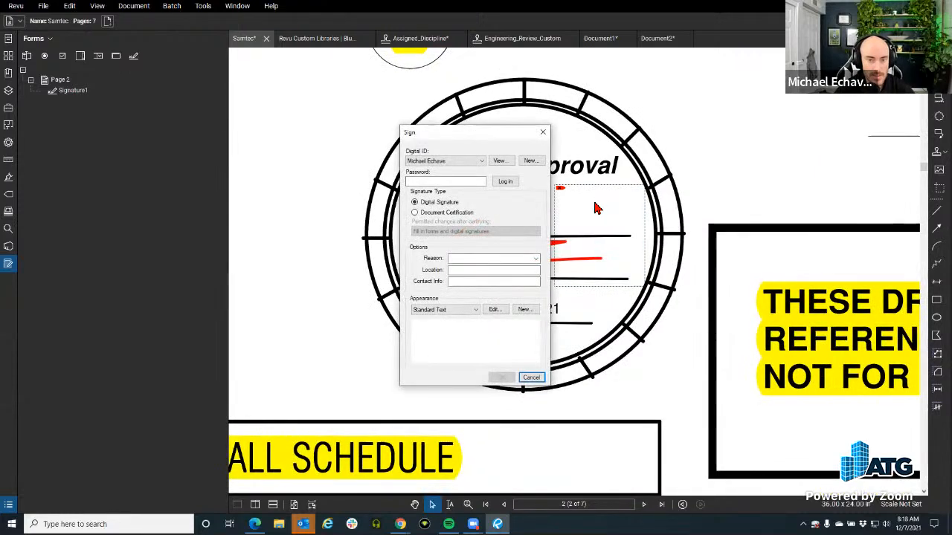
click(459, 183)
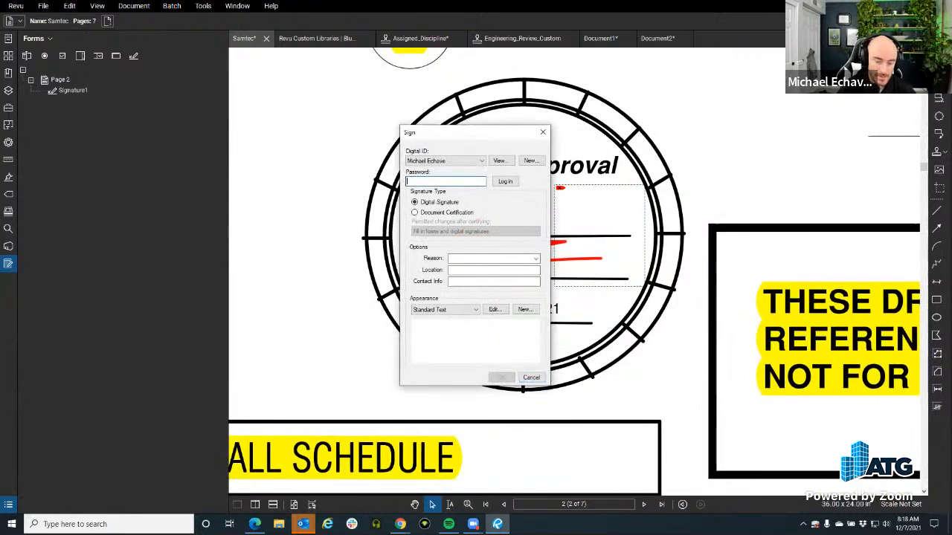
text(••••)
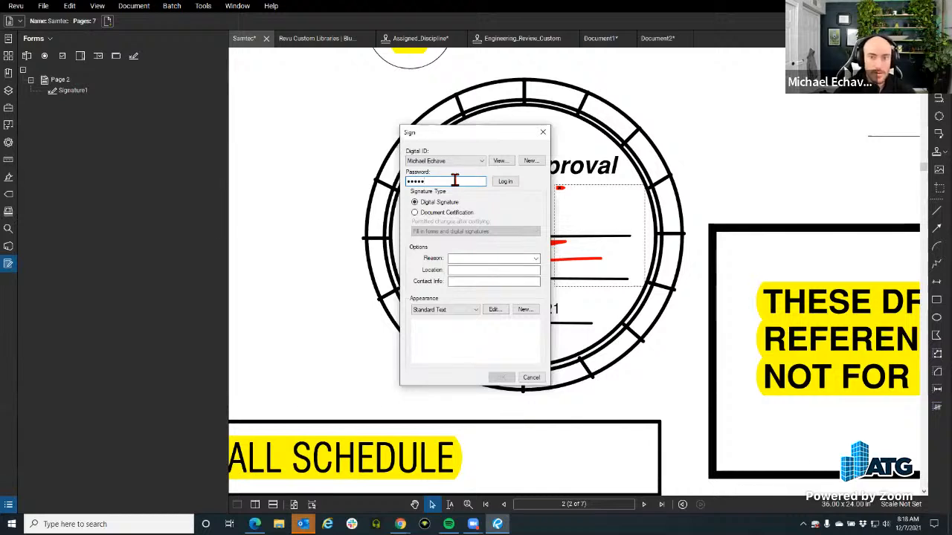
click(505, 182)
Try the Sig and Seal Sign appearances for the digital signature and leave the signing dialog.
click(466, 310)
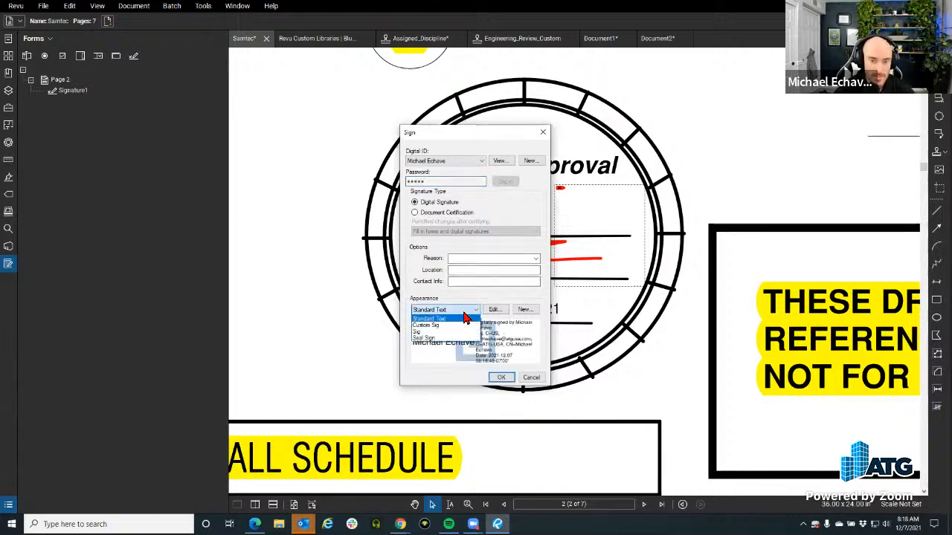
click(435, 328)
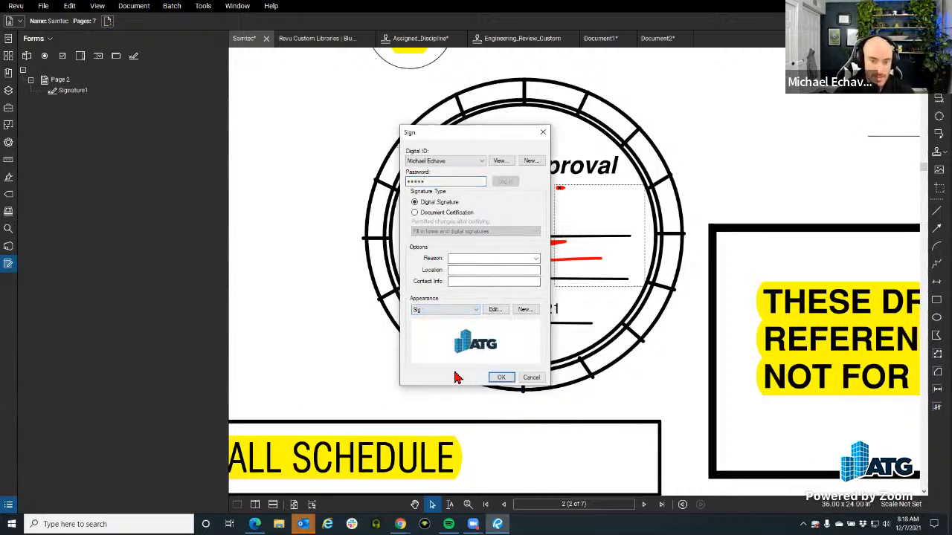
click(445, 311)
click(440, 339)
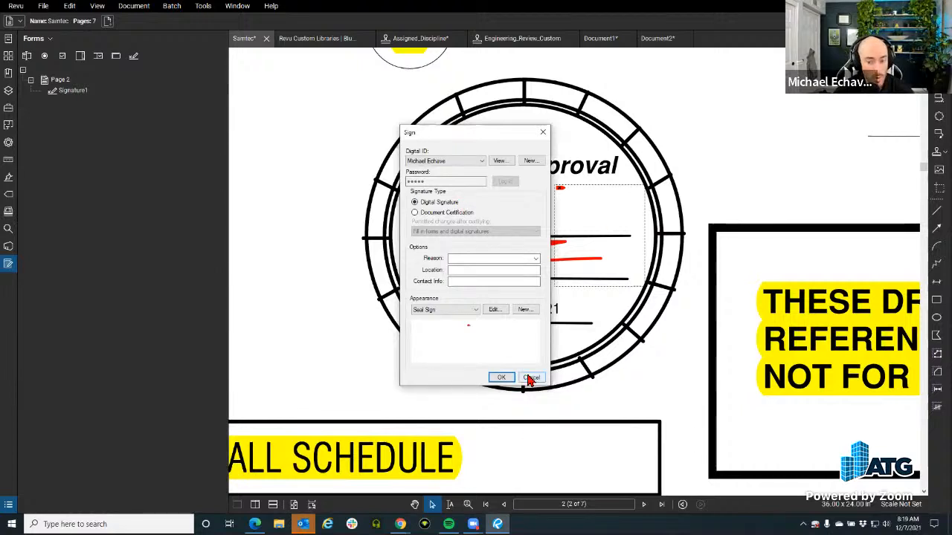
click(501, 377)
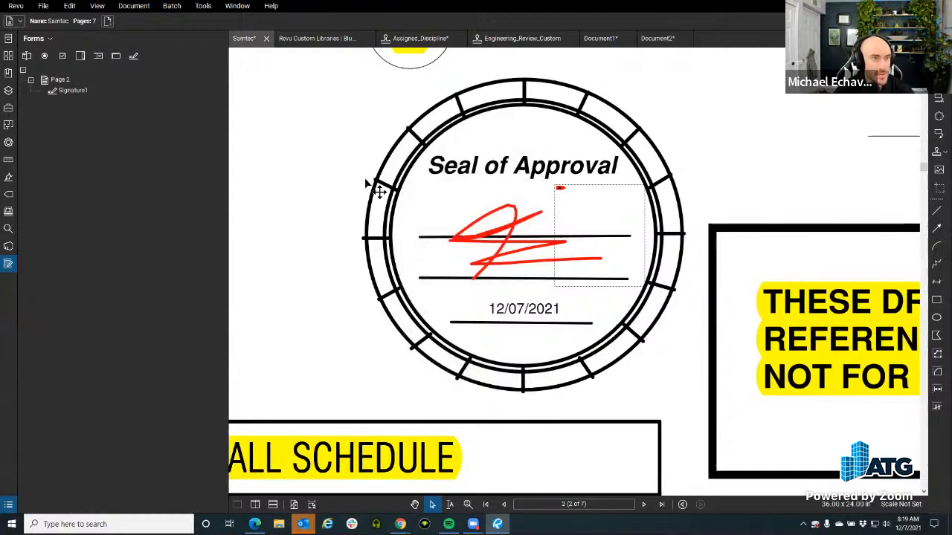
Start a batch Sign & Seal on all pages of Samtec.pdf, saving the drawing first.
click(172, 6)
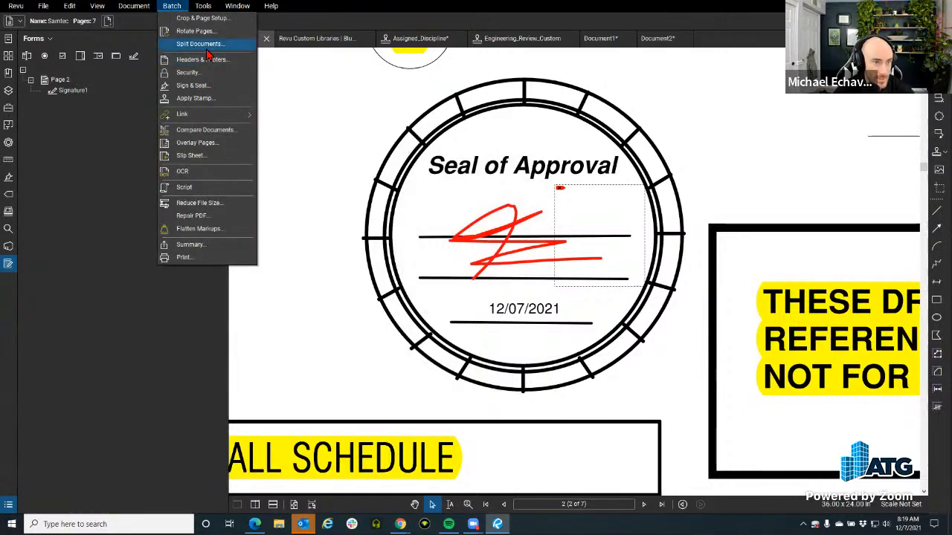
key(ctrl)
key(ctrl)
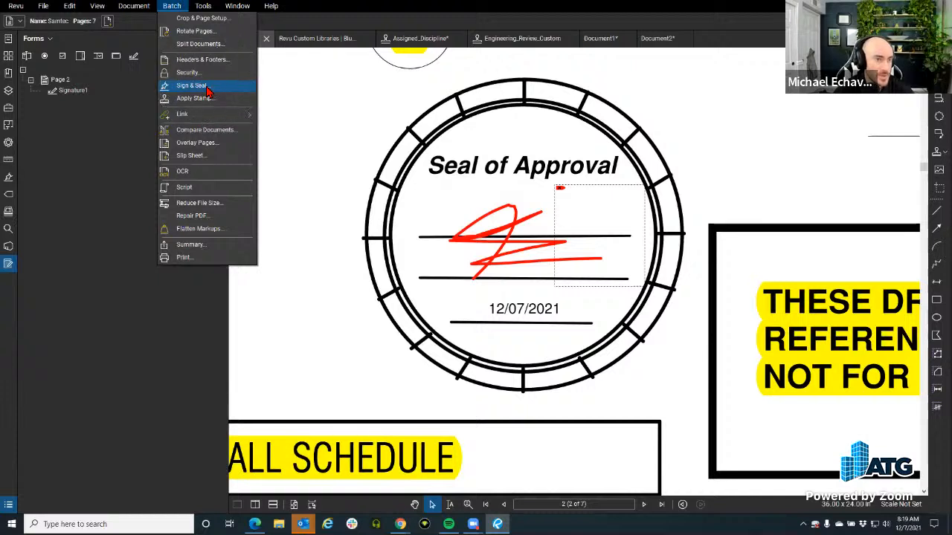
click(192, 86)
click(521, 292)
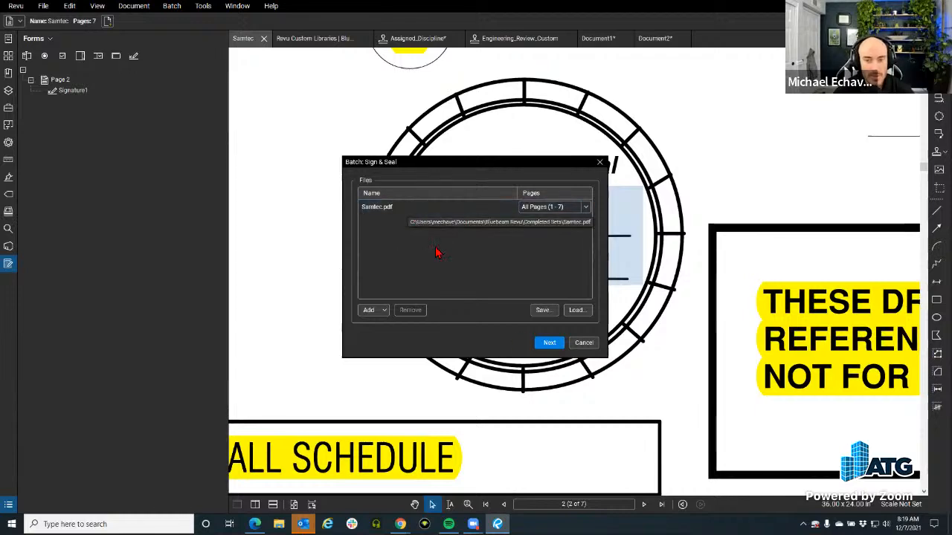
click(552, 343)
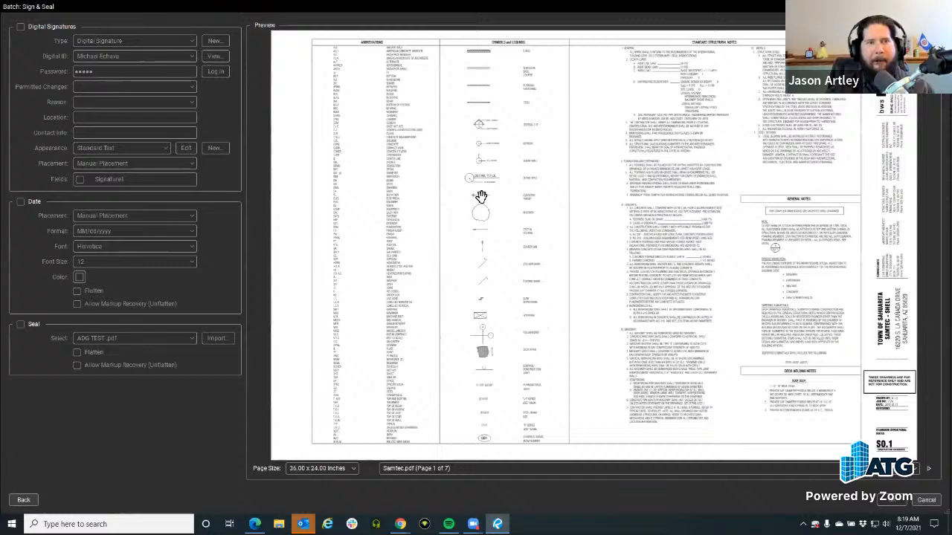
Enable digital signatures for the batch and move the signature from the page corner to just beside the general notes column.
scroll(482, 196, down, 1)
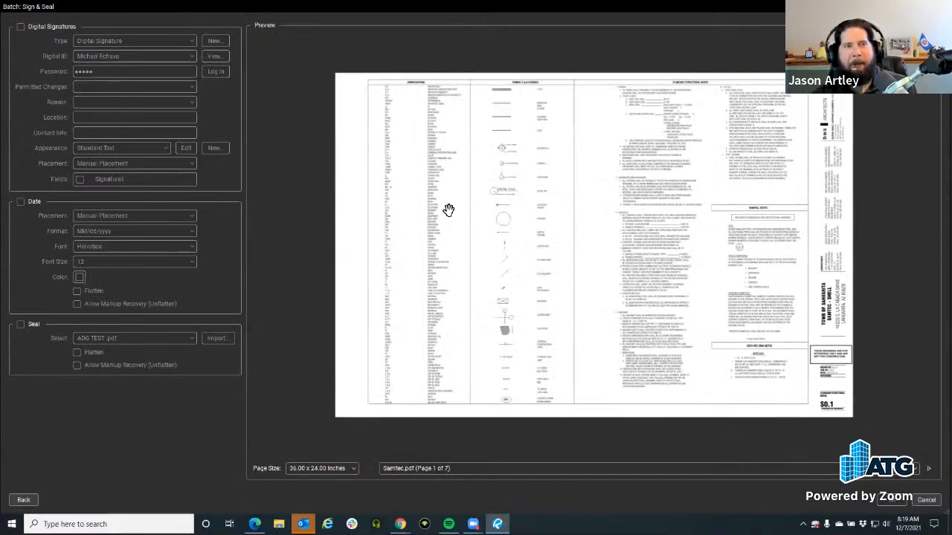
scroll(560, 228, up, 1)
scroll(560, 232, down, 1)
scroll(560, 231, up, 1)
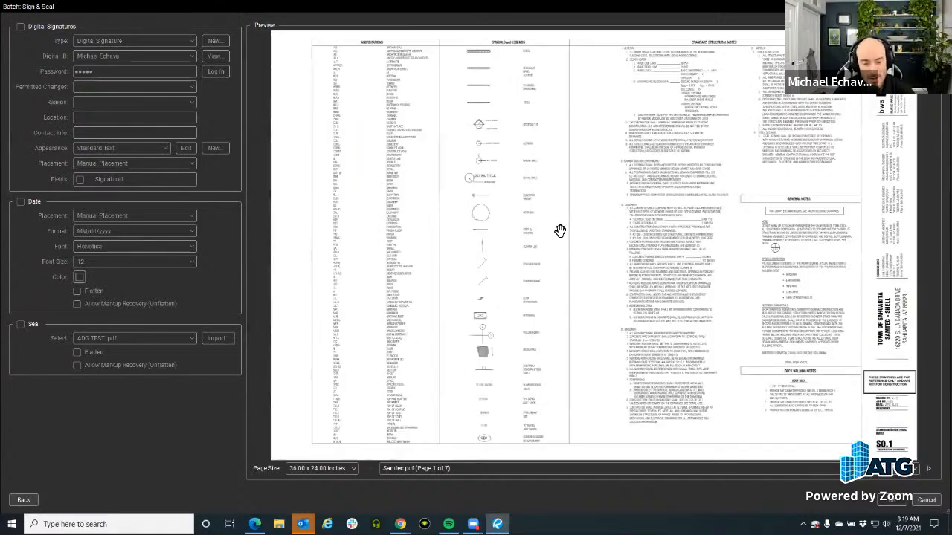
scroll(560, 230, down, 1)
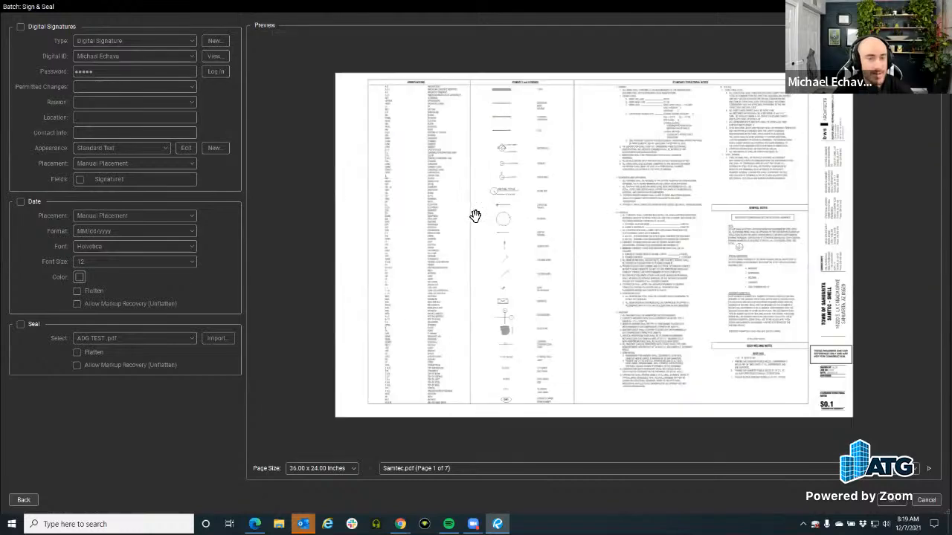
click(20, 26)
mouse_move(365, 94)
mouse_down()
mouse_move(399, 166)
mouse_move(652, 310)
mouse_move(703, 289)
mouse_up()
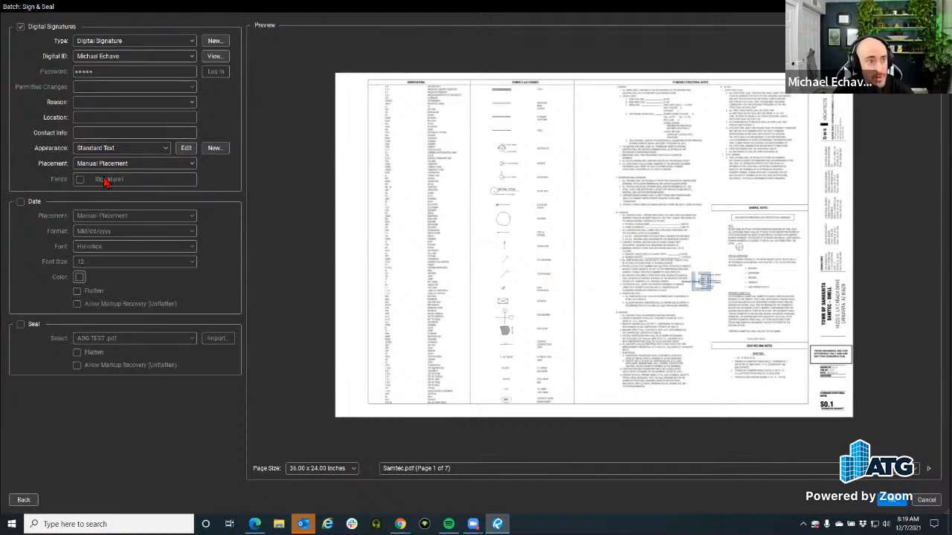
Move the batch signature past the Deck Welding Notes heading onto the reference-only note in the title block.
scroll(870, 409, up, 2)
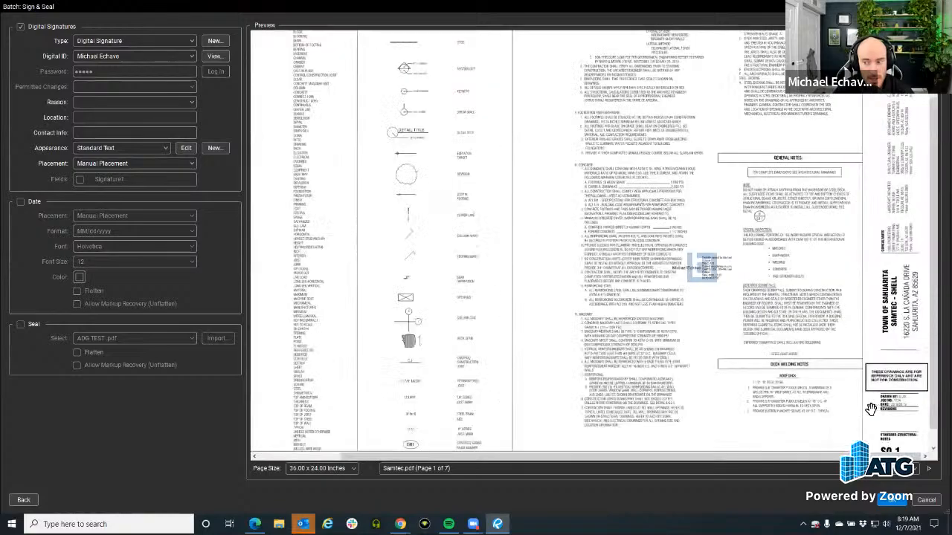
drag(675, 248, 826, 352)
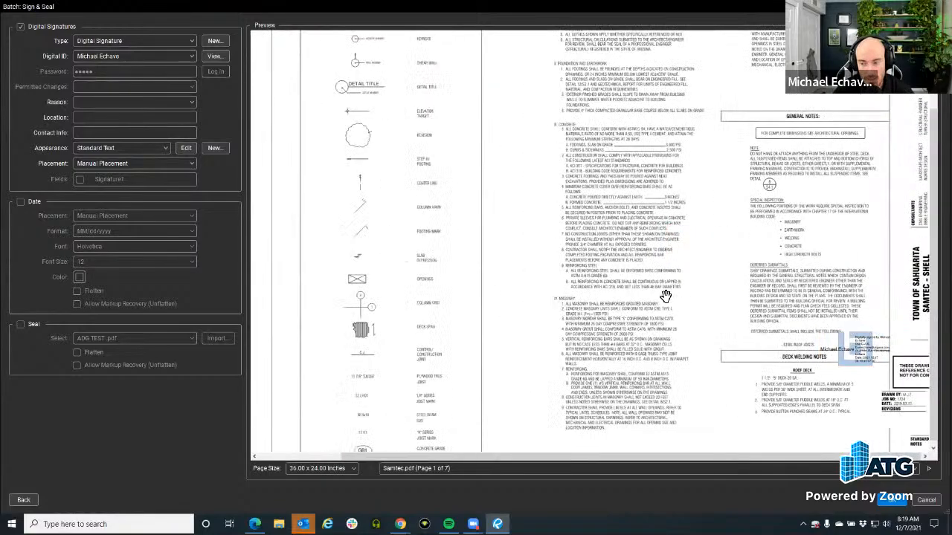
scroll(665, 296, down, 2)
scroll(903, 392, up, 4)
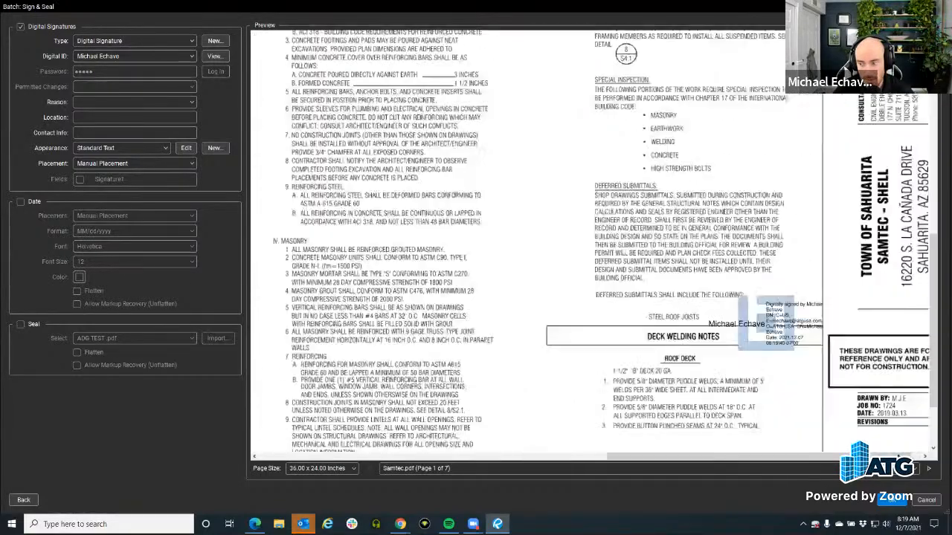
drag(899, 456, 909, 456)
drag(933, 383, 933, 421)
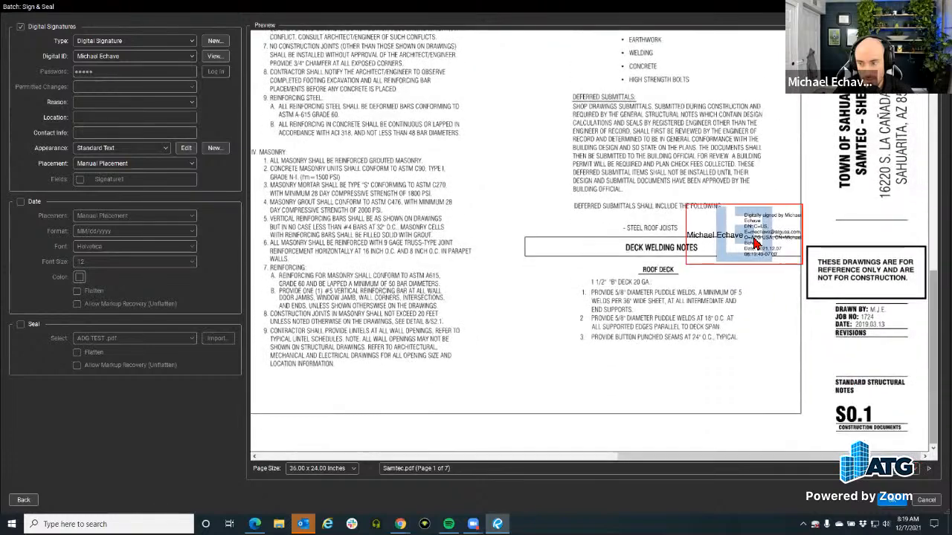
drag(755, 243, 877, 283)
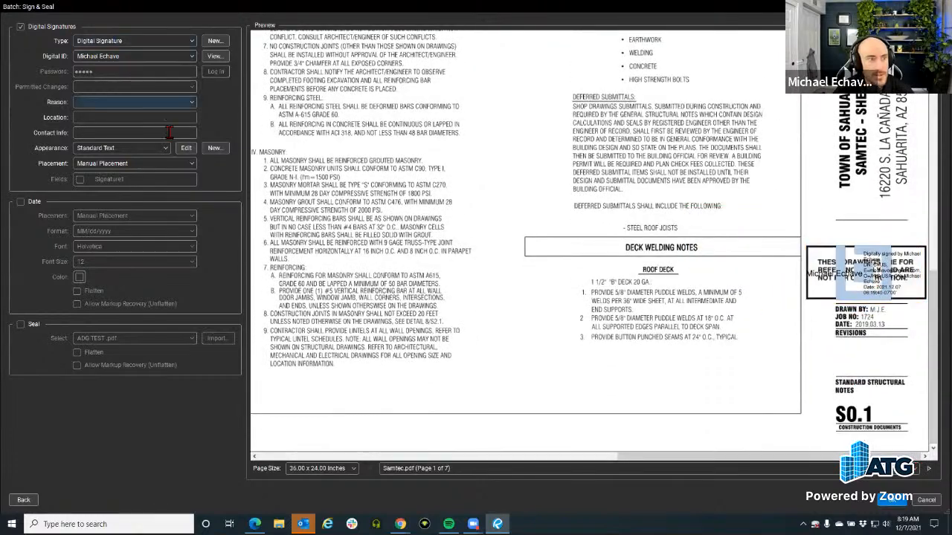
Try the Sig appearance for the batch signature and set it to Custom Sig.
click(134, 149)
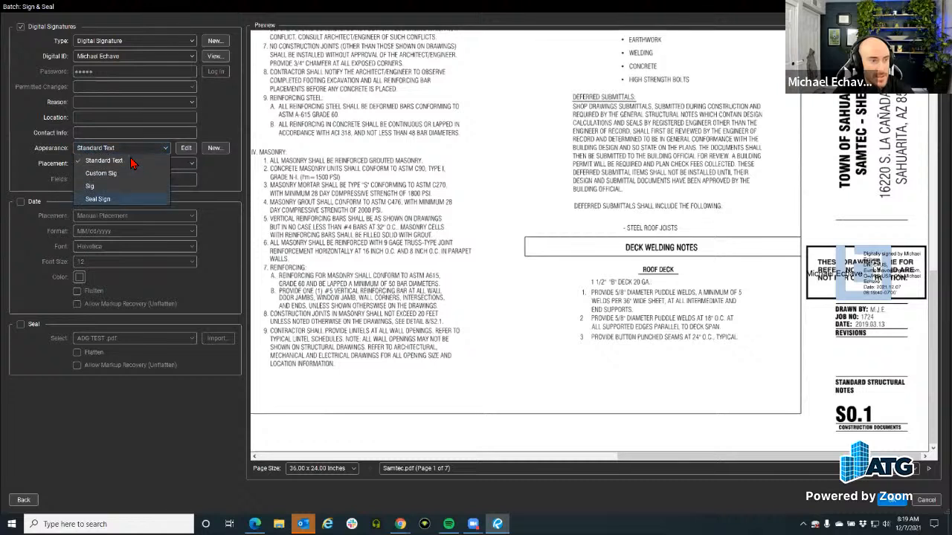
click(130, 186)
click(122, 148)
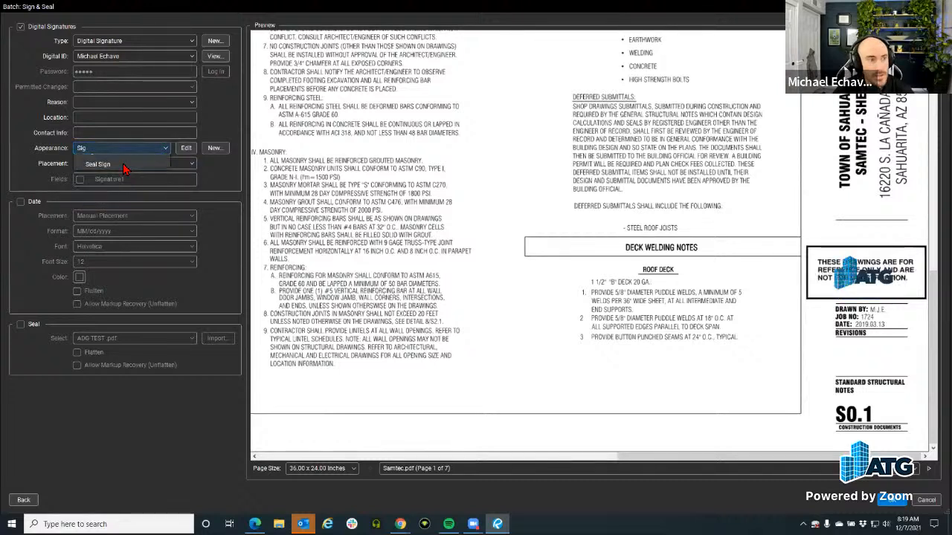
click(123, 172)
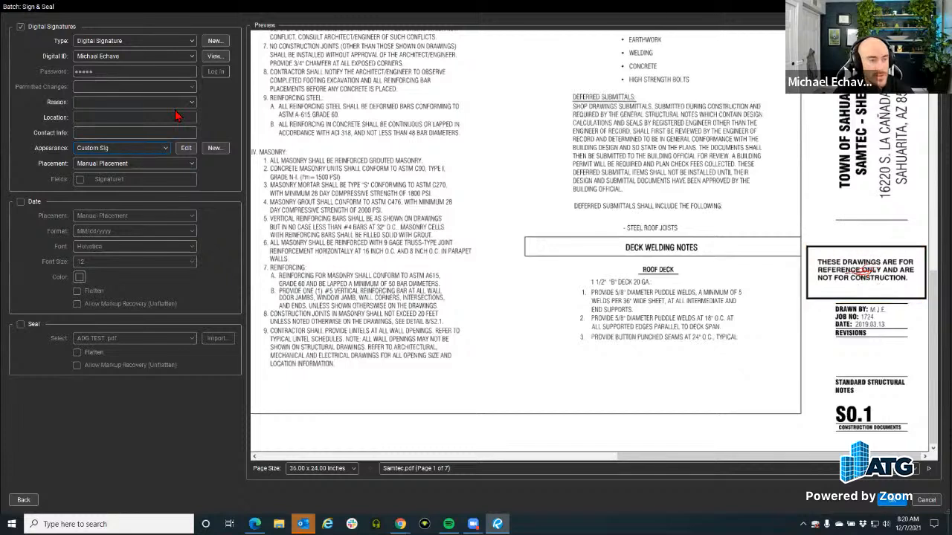
Add a seal to the batch and choose Seal.pdf as its source.
click(34, 326)
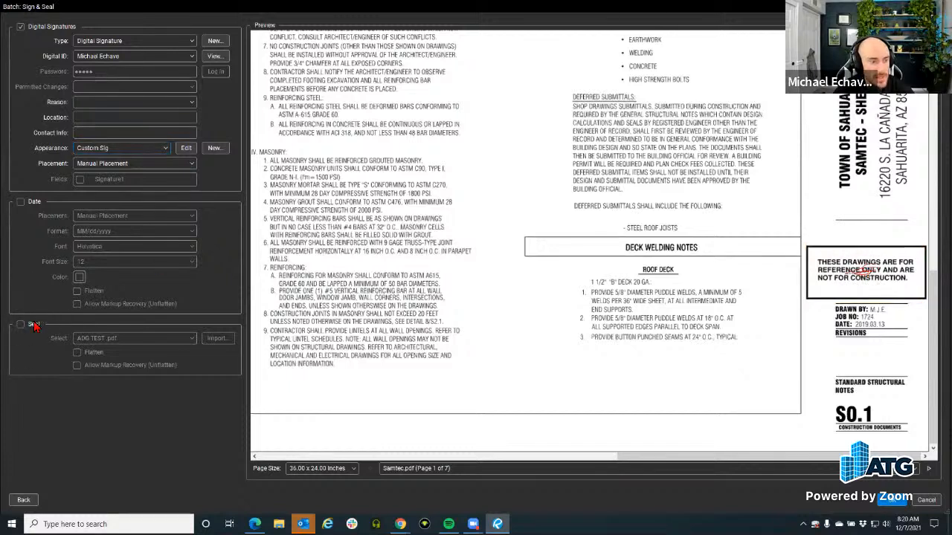
click(21, 326)
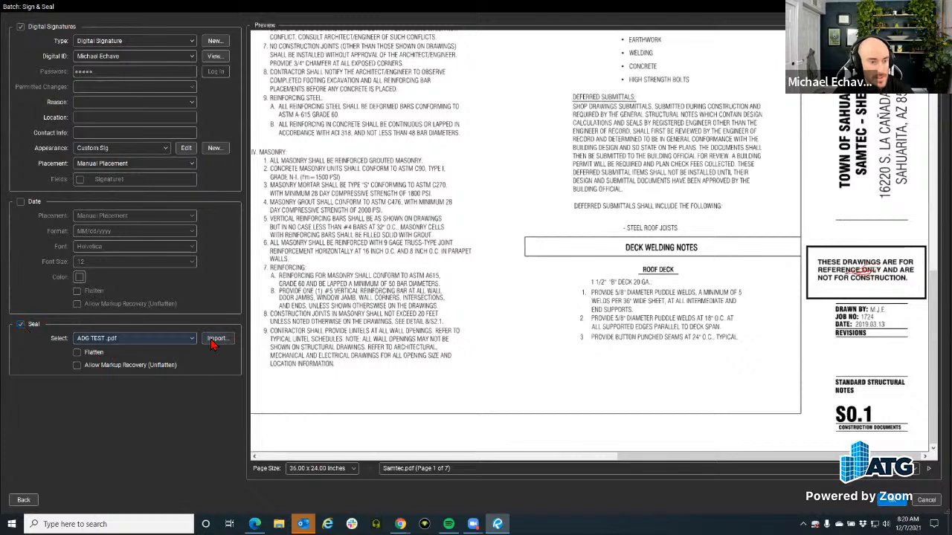
click(148, 343)
scroll(149, 424, down, 10)
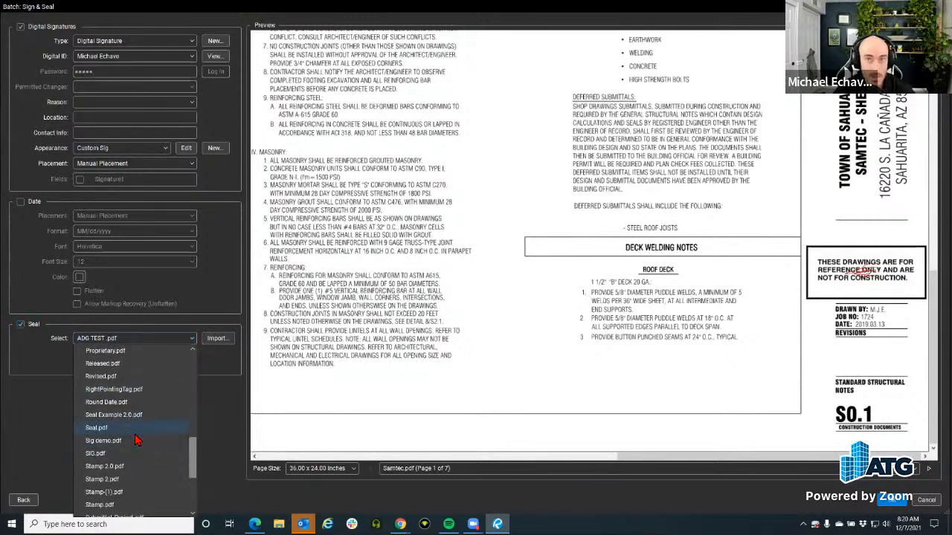
click(137, 430)
Move the Seal of Approval onto the reference-only note in the title block and align it around the red signature.
scroll(736, 383, down, 6)
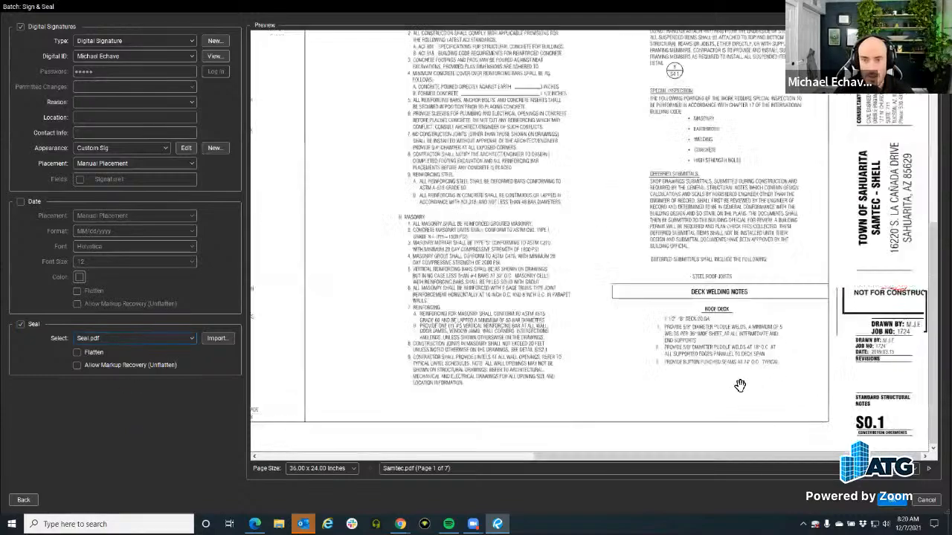
drag(341, 93, 641, 335)
scroll(862, 380, up, 4)
drag(753, 238, 718, 290)
drag(666, 336, 885, 349)
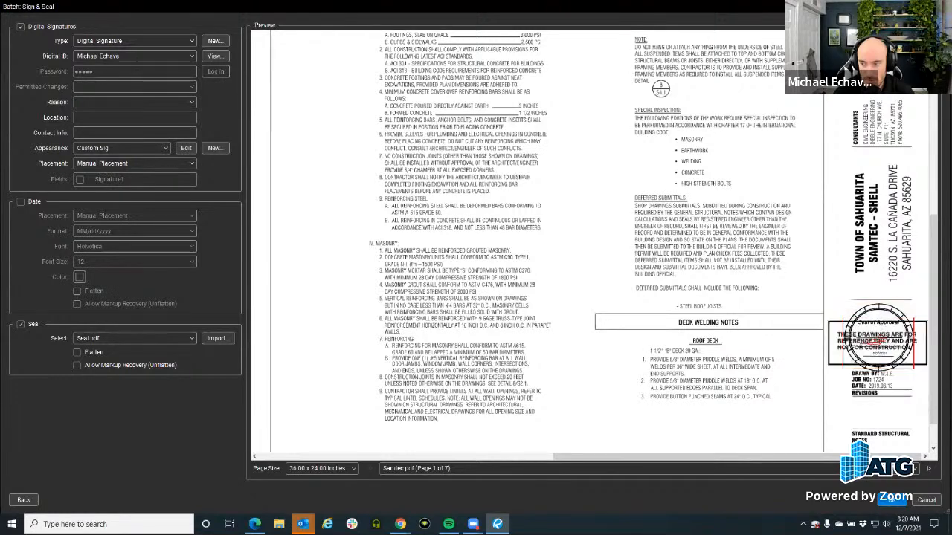
scroll(911, 370, up, 1)
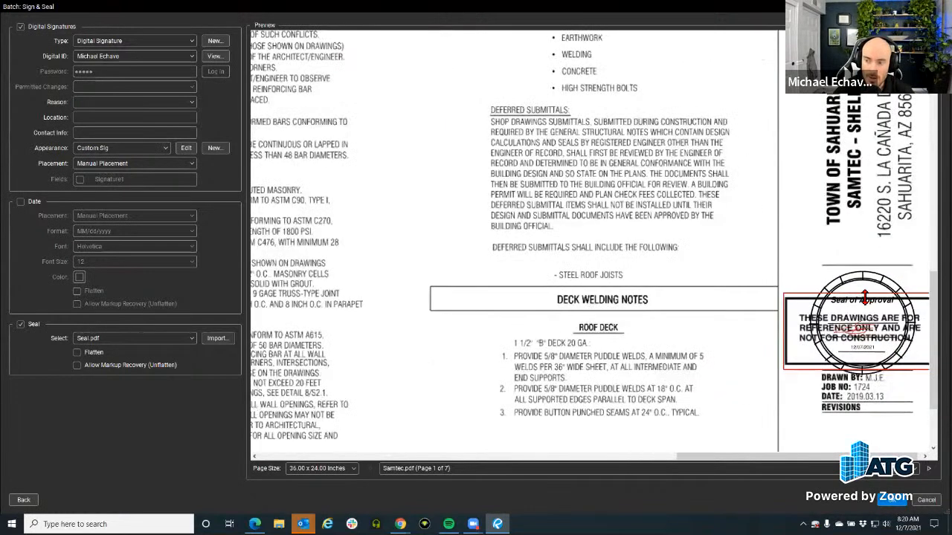
scroll(878, 342, up, 1)
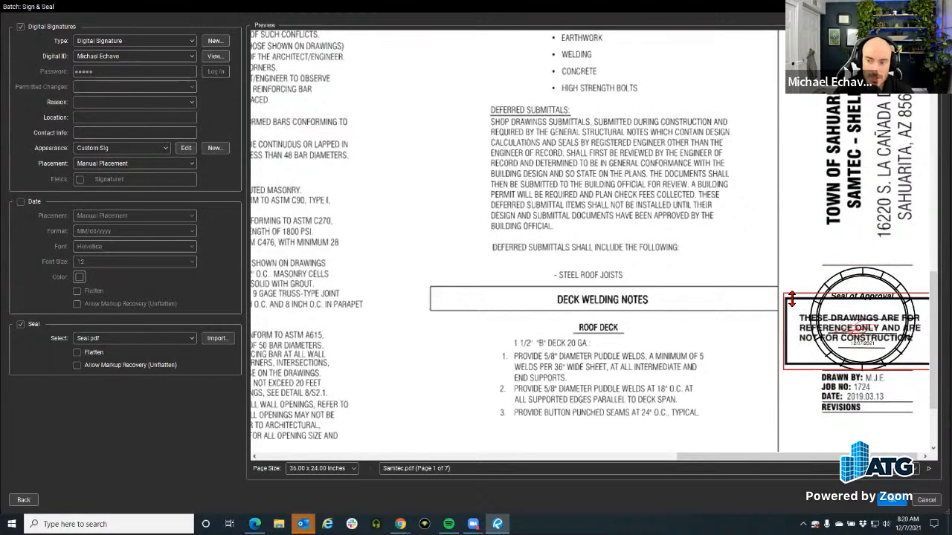
Move the seal to the blank space between the concrete notes and Special Inspection, and place the signature on its lines.
scroll(796, 312, down, 2)
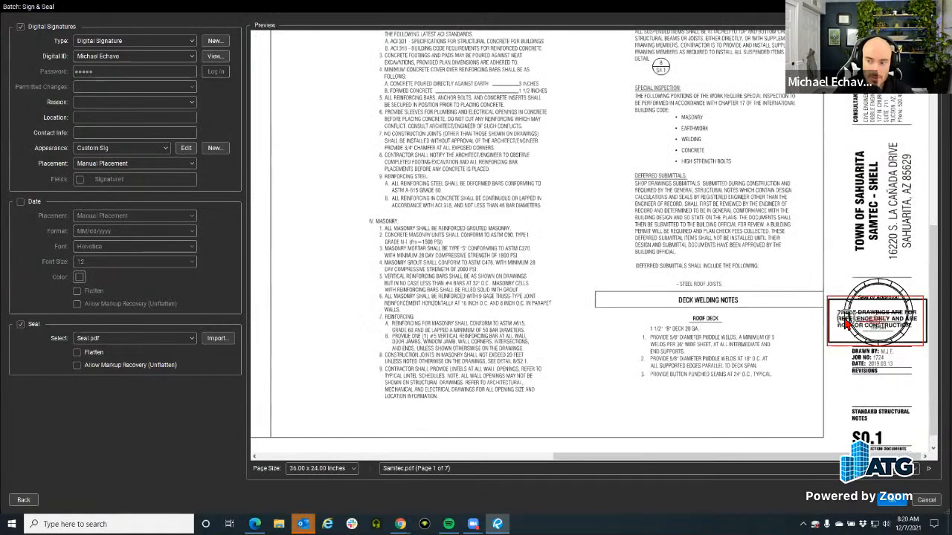
drag(846, 321, 591, 148)
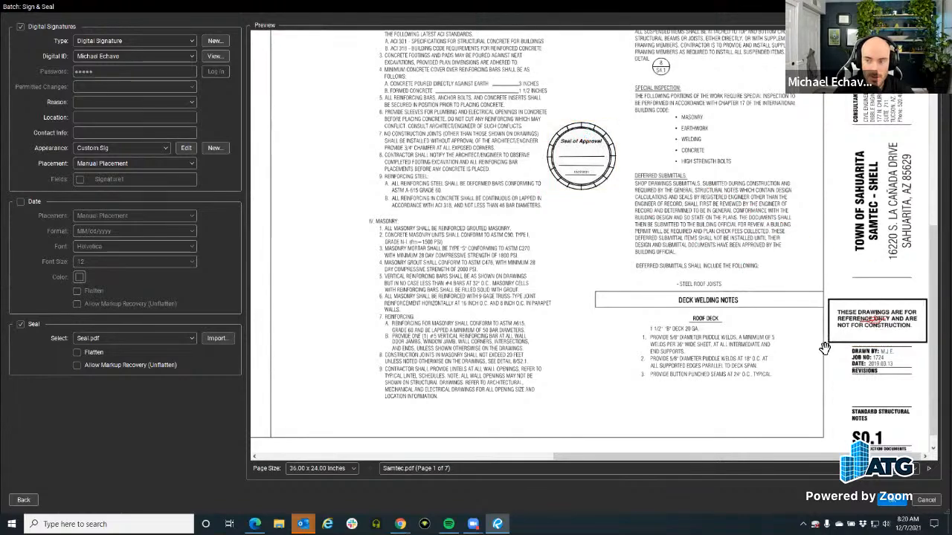
mouse_move(873, 325)
mouse_down()
mouse_move(833, 334)
mouse_move(564, 176)
mouse_move(576, 160)
mouse_up()
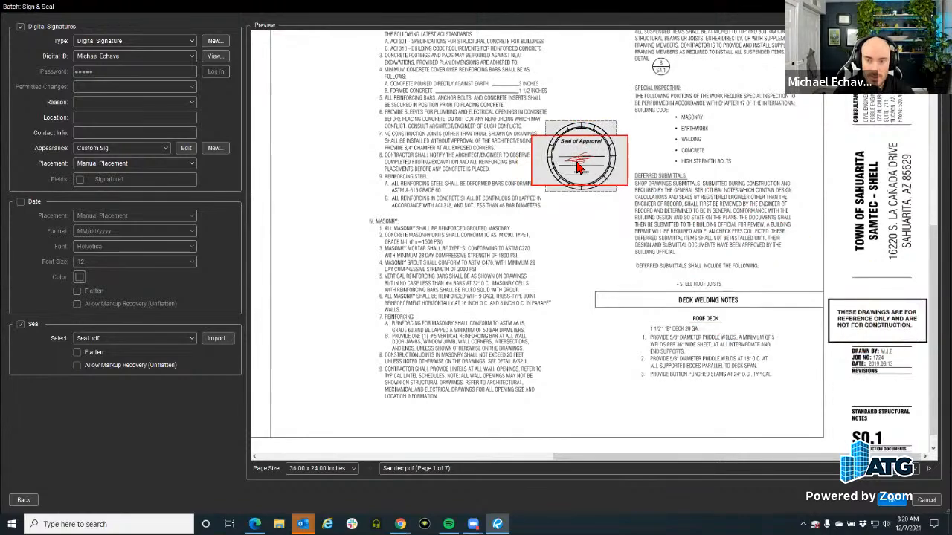
scroll(584, 153, up, 3)
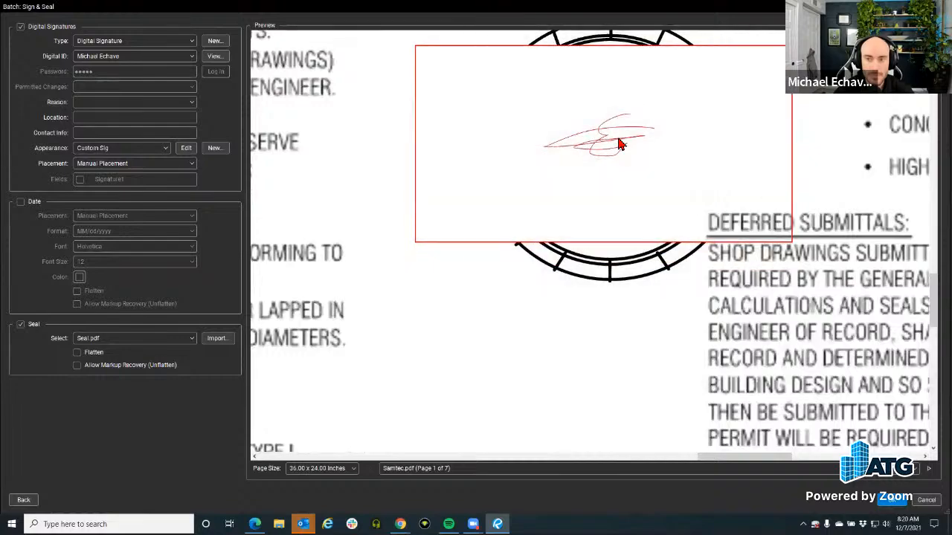
Add a date to the batch Sign & Seal and set its format to d/M/yy.
scroll(618, 312, down, 4)
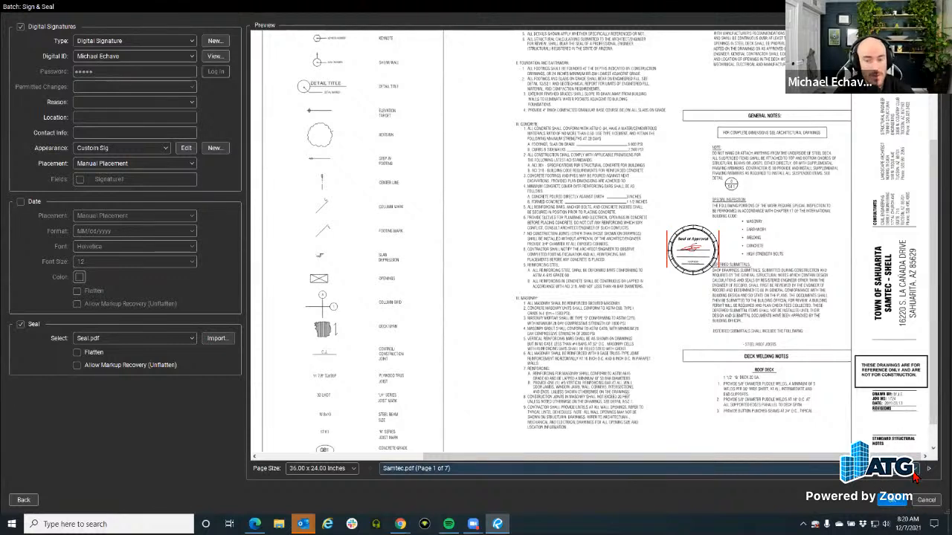
click(418, 475)
click(510, 504)
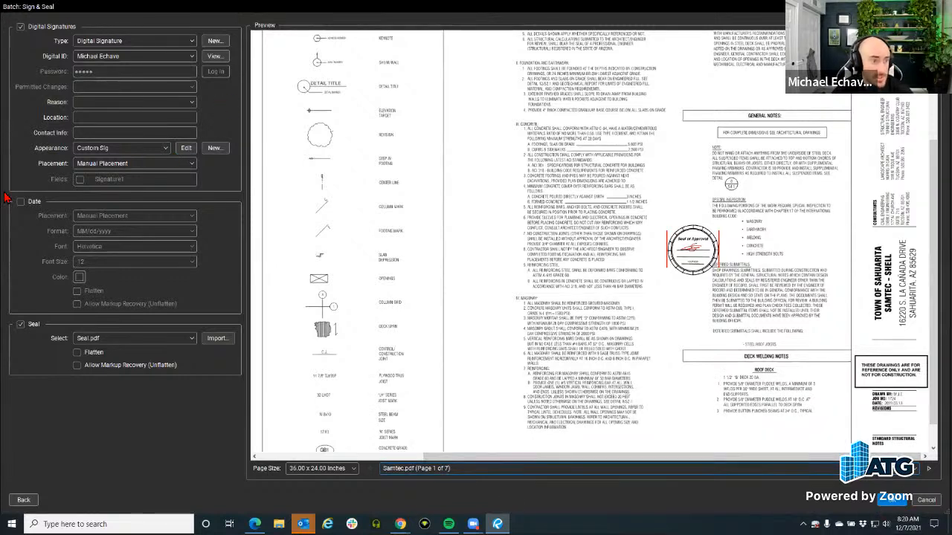
click(29, 202)
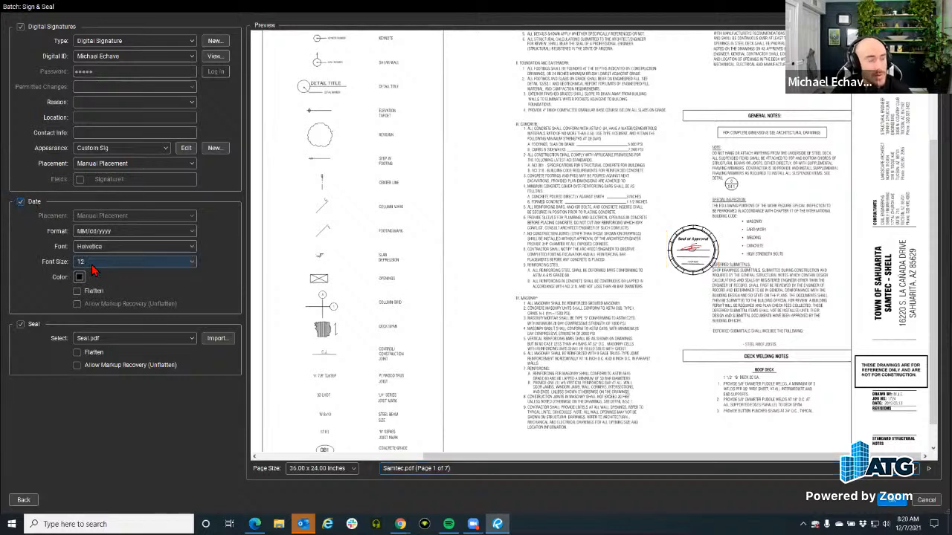
click(186, 232)
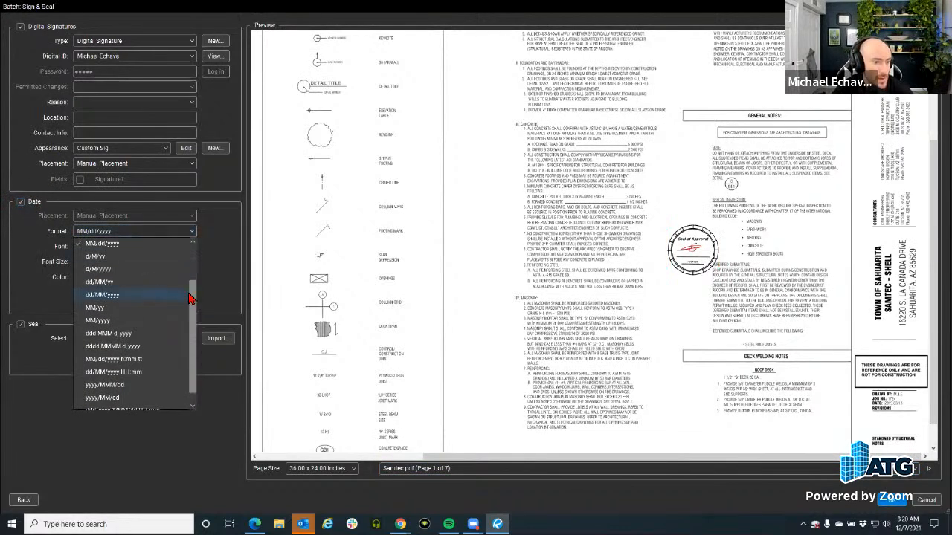
scroll(191, 298, up, 2)
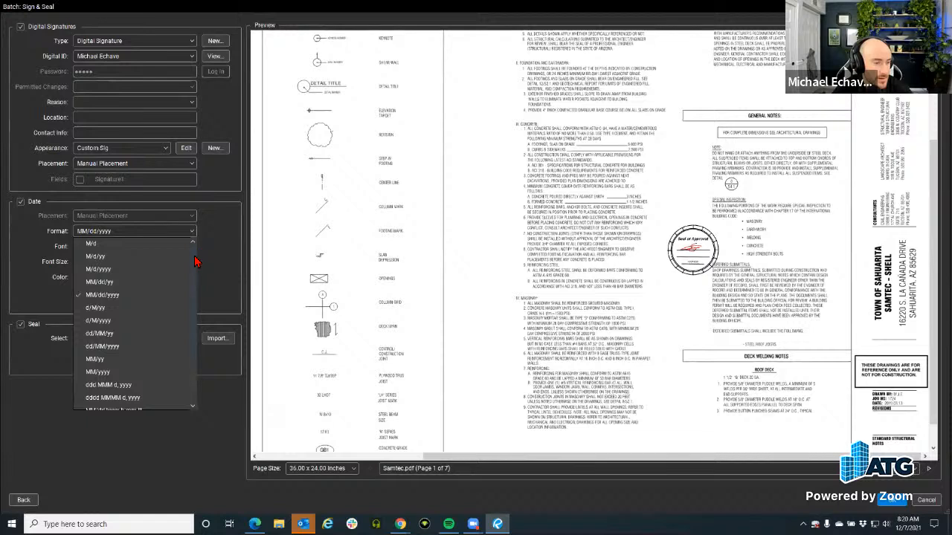
scroll(193, 267, down, 1)
scroll(192, 279, down, 3)
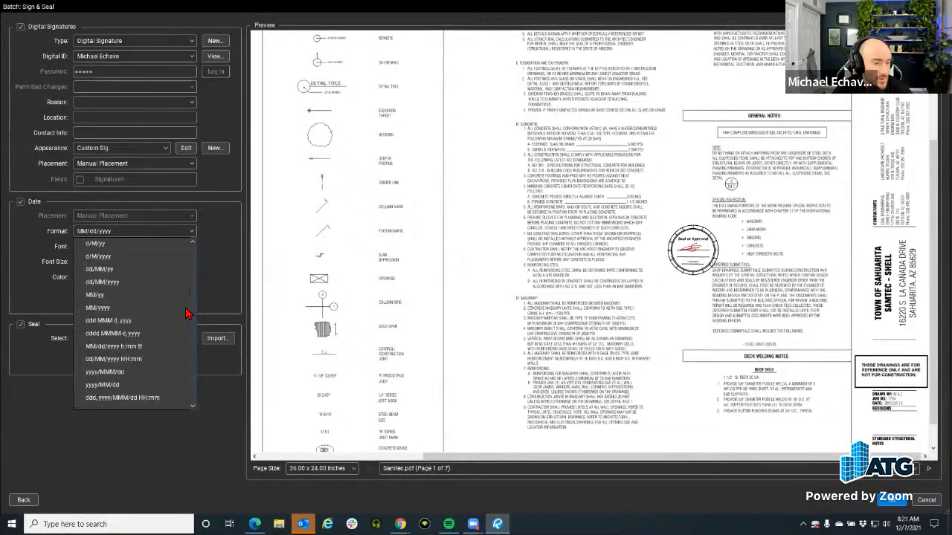
scroll(186, 314, up, 5)
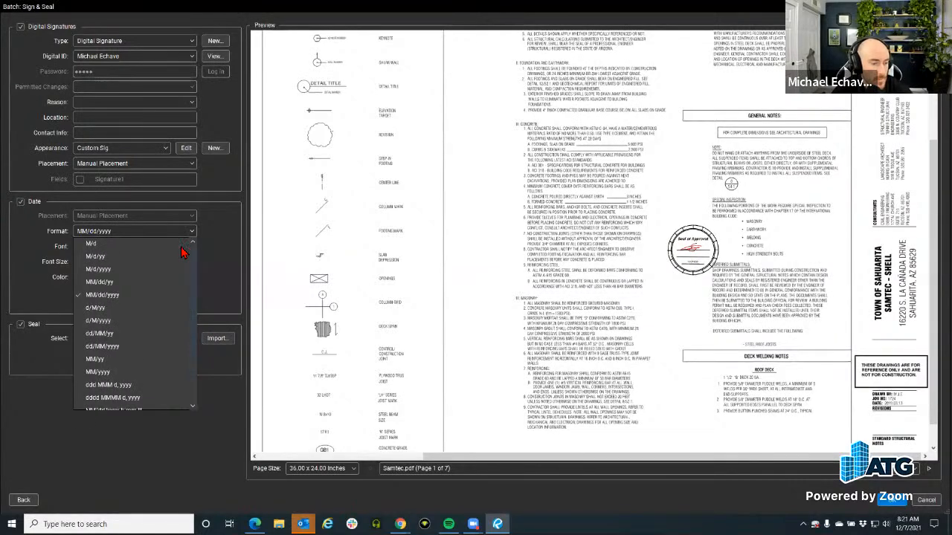
scroll(134, 263, down, 3)
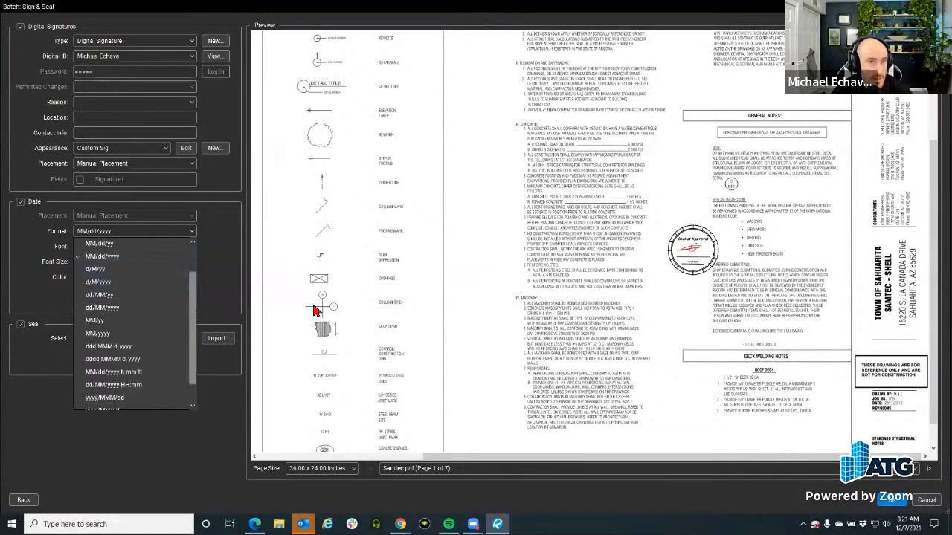
click(97, 269)
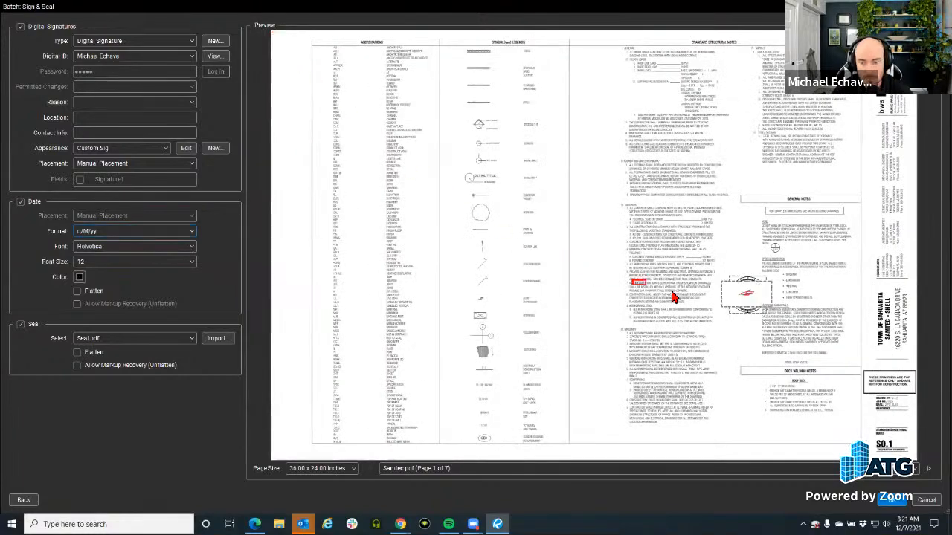
Place the date just below the Seal of Approval and cancel the batch Sign & Seal.
click(751, 324)
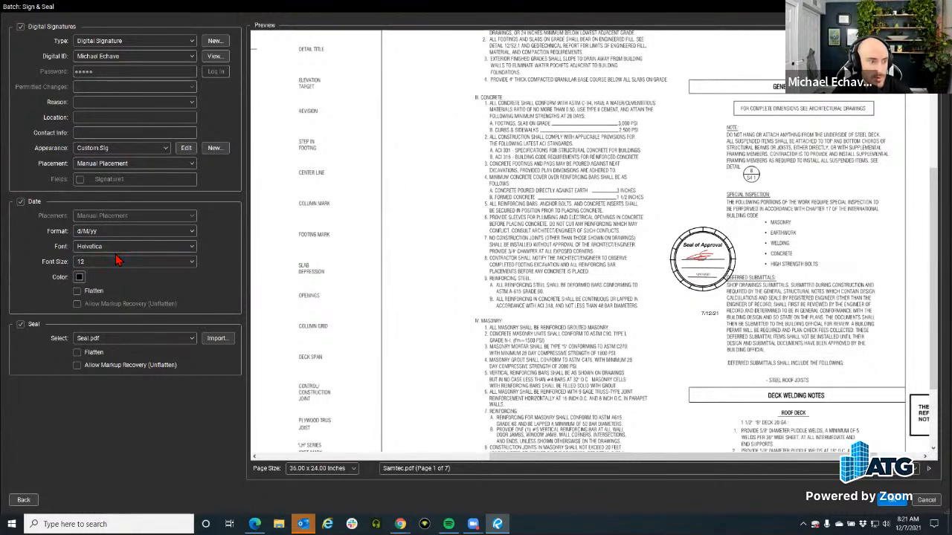
scroll(757, 314, up, 3)
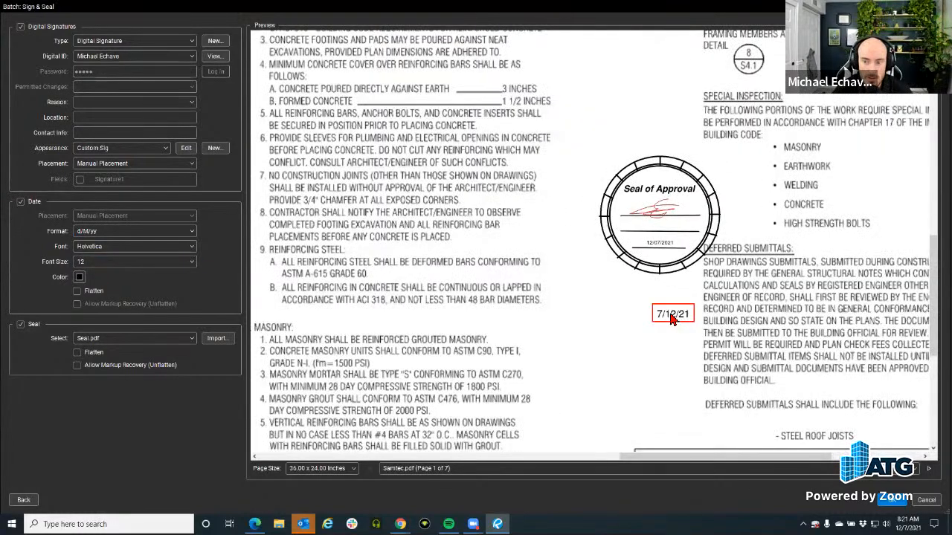
drag(674, 318, 659, 299)
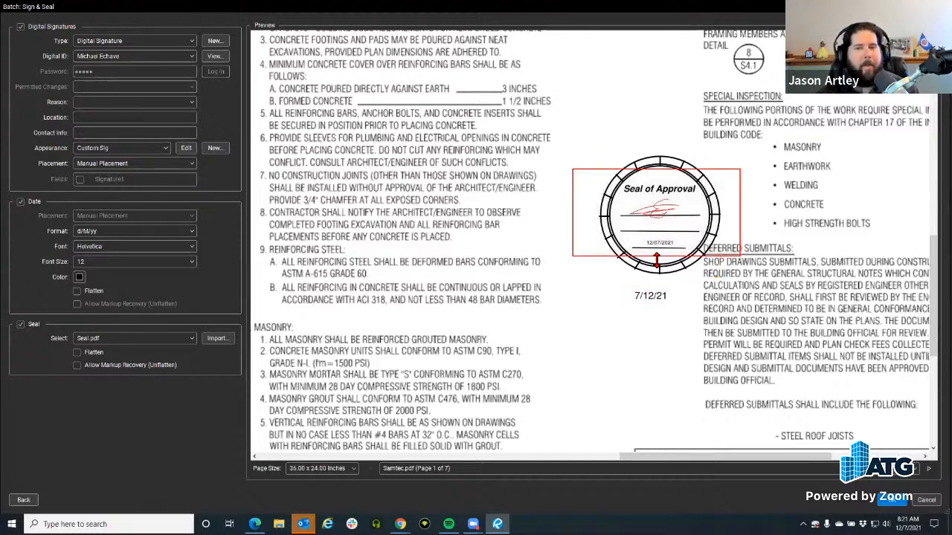
key(ctrl)
key(ctrl)
key(ctrl)
key(ctrl)
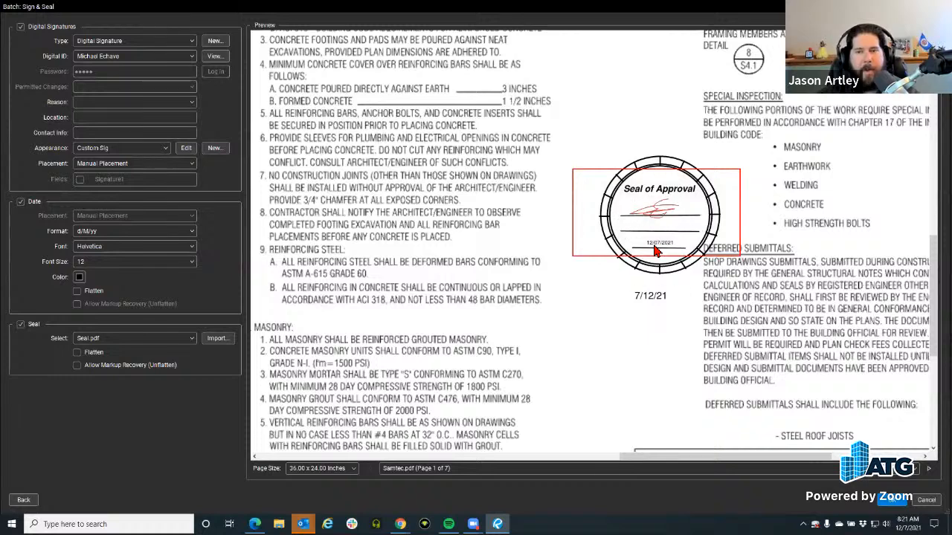
key(ctrl)
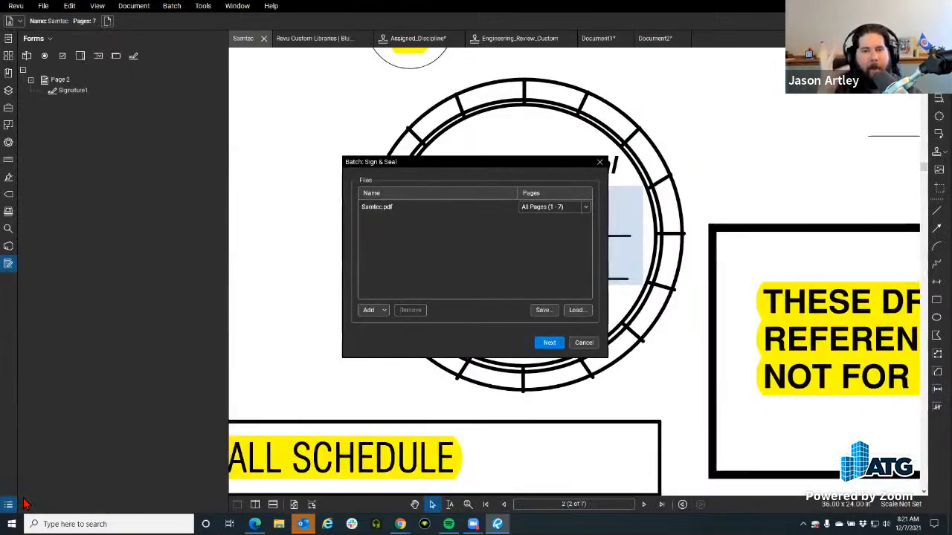
click(582, 342)
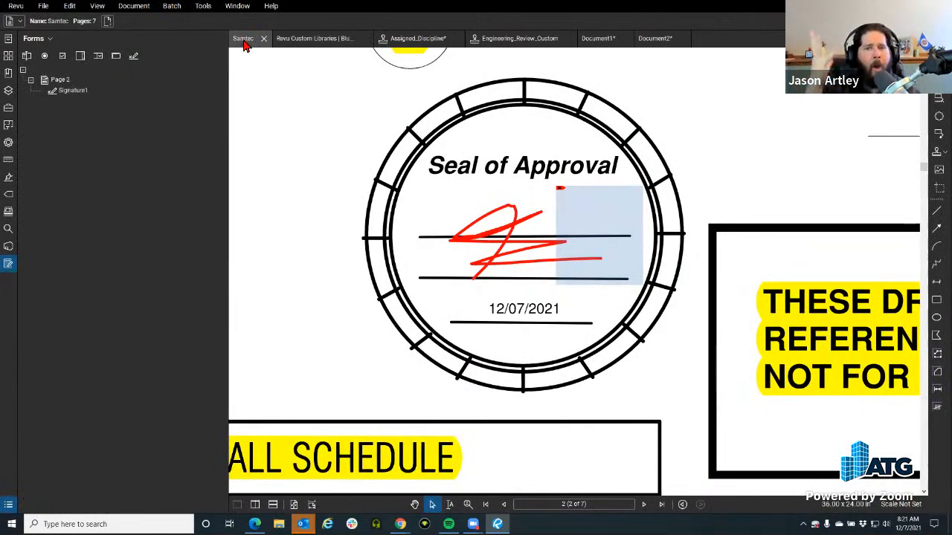
Open the unsigned signature field on page 2's Seal of Approval for signing and choose the Custom Sig appearance.
scroll(431, 340, down, 5)
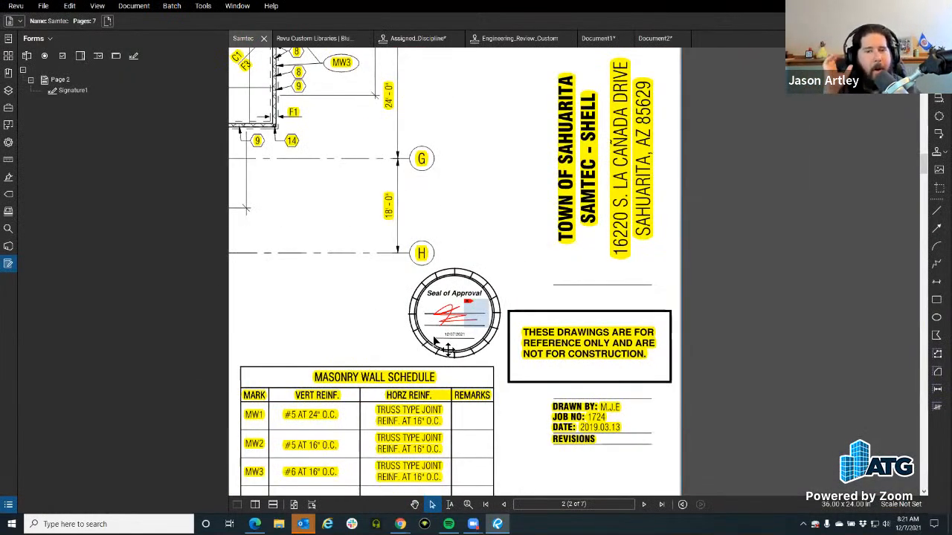
scroll(435, 341, up, 5)
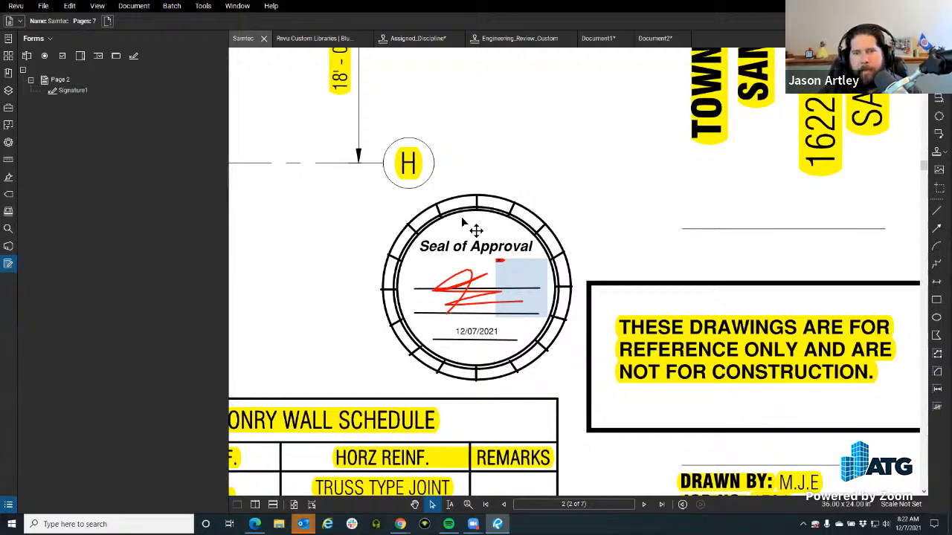
scroll(521, 309, down, 3)
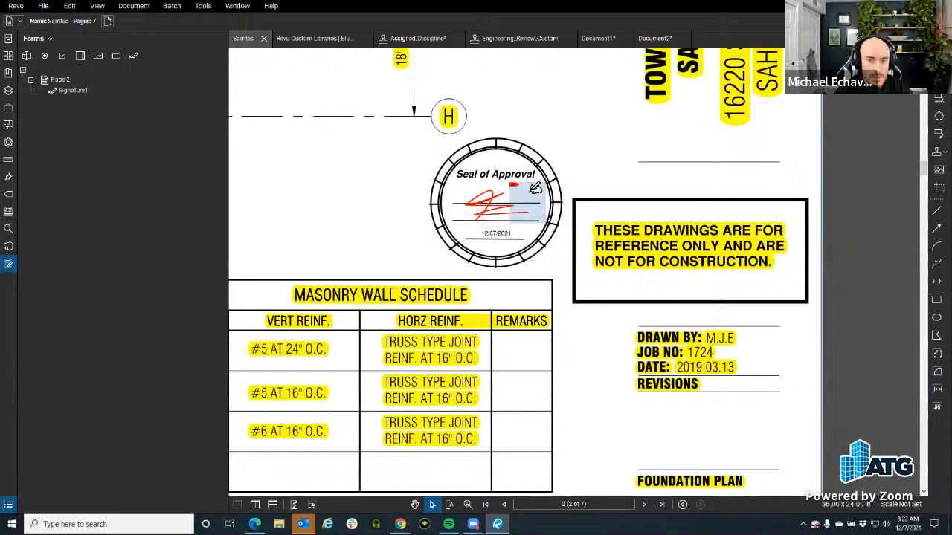
scroll(534, 189, up, 3)
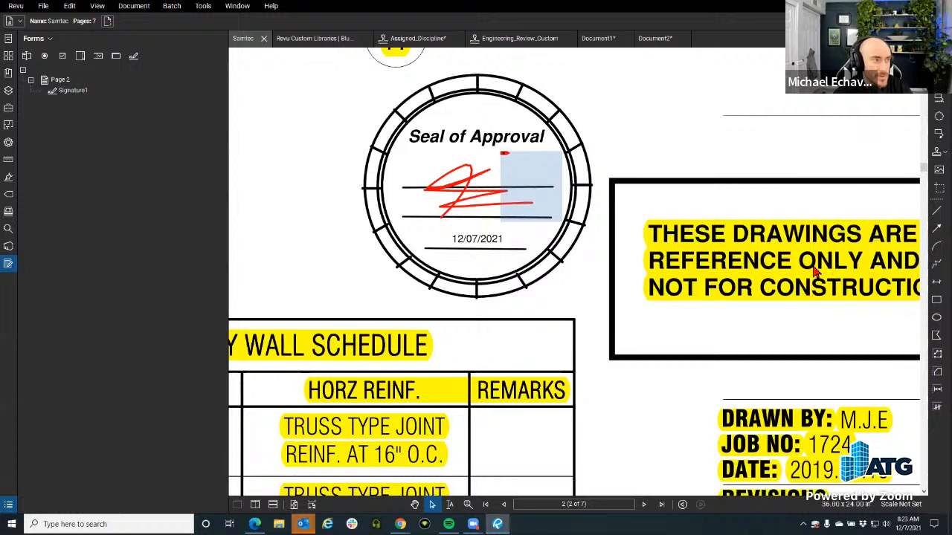
click(530, 170)
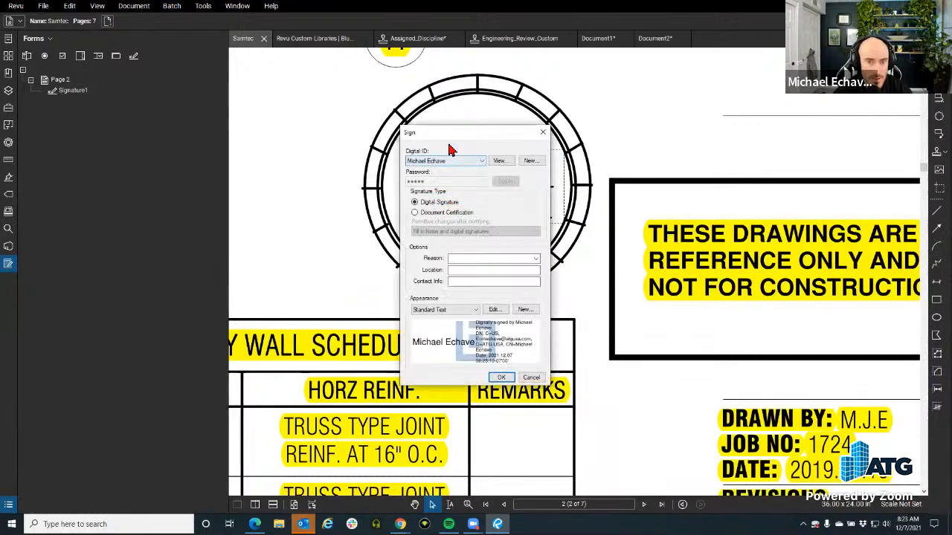
drag(437, 137, 302, 72)
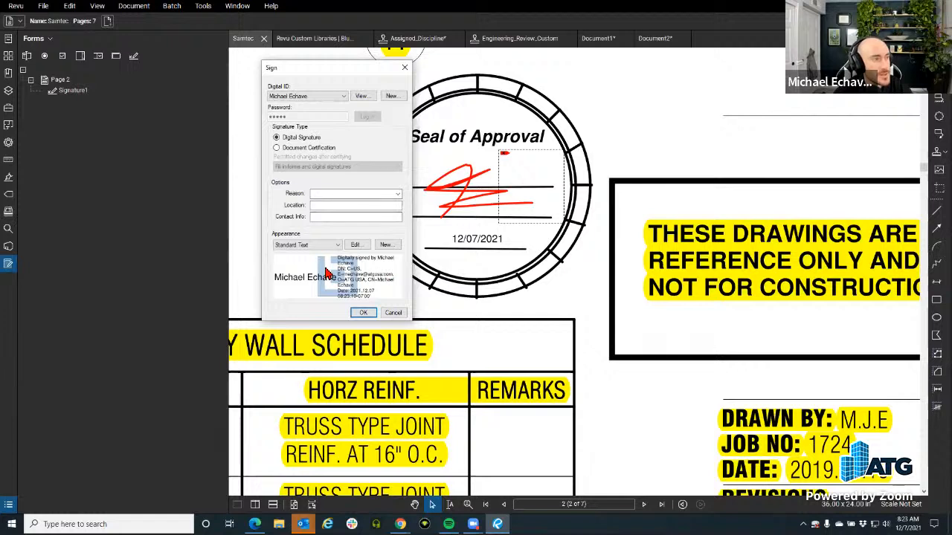
click(313, 247)
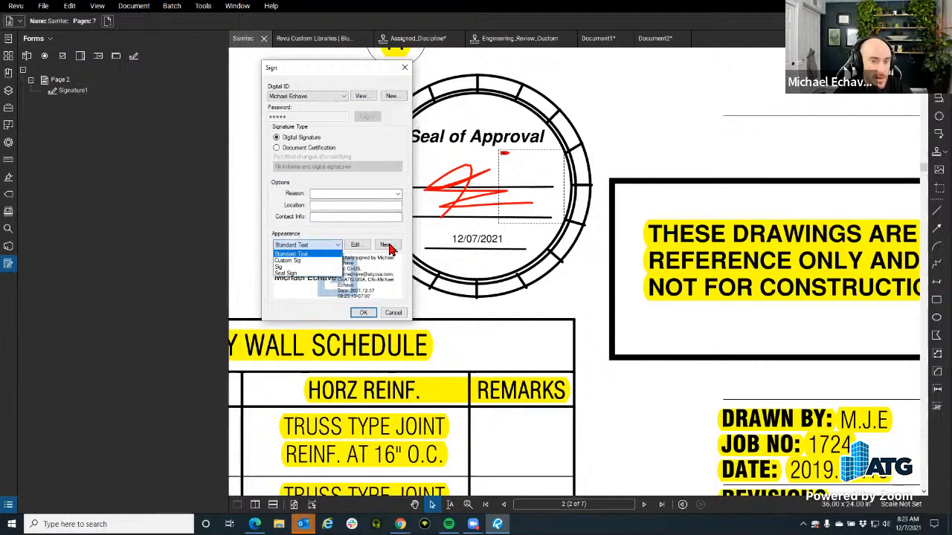
click(311, 260)
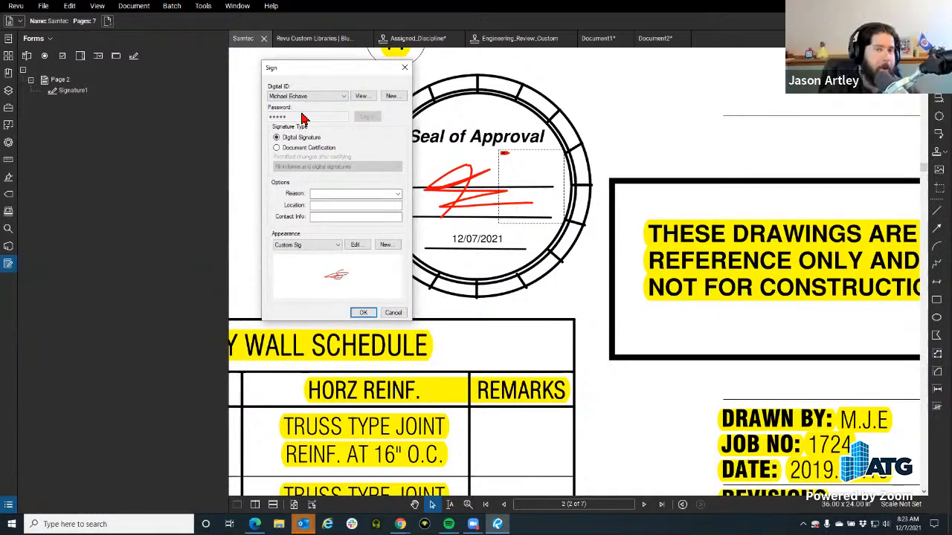
Try Document Certification as the signature type, switch back to Digital Signature, and close the signing dialog without signing.
click(316, 149)
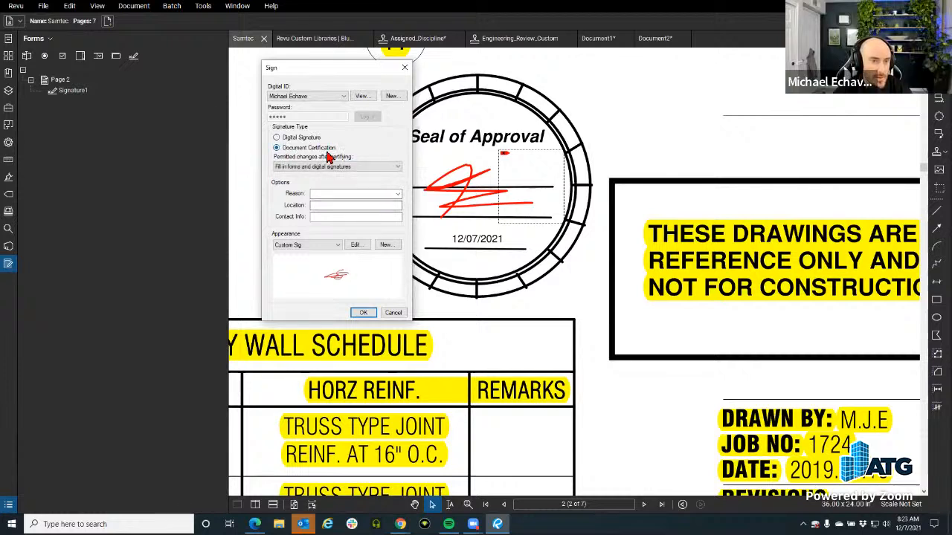
click(315, 139)
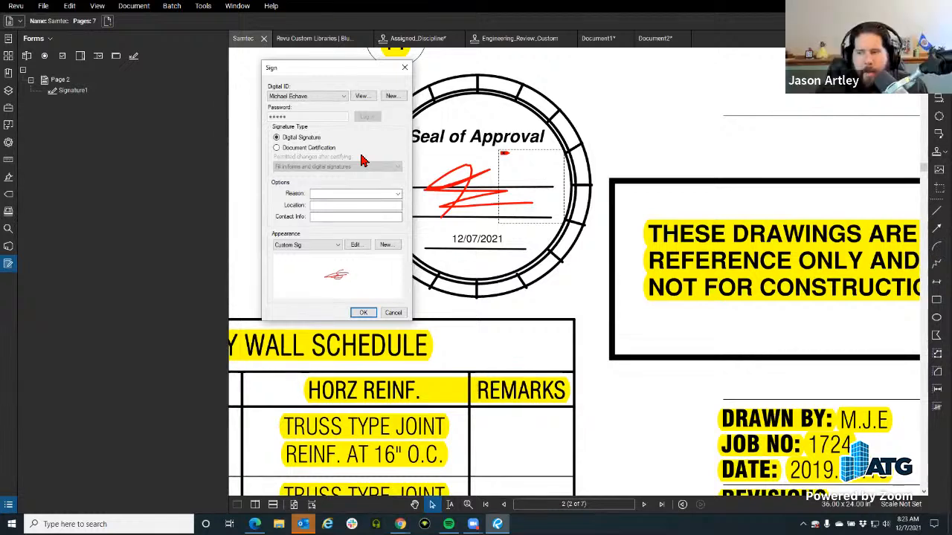
click(405, 67)
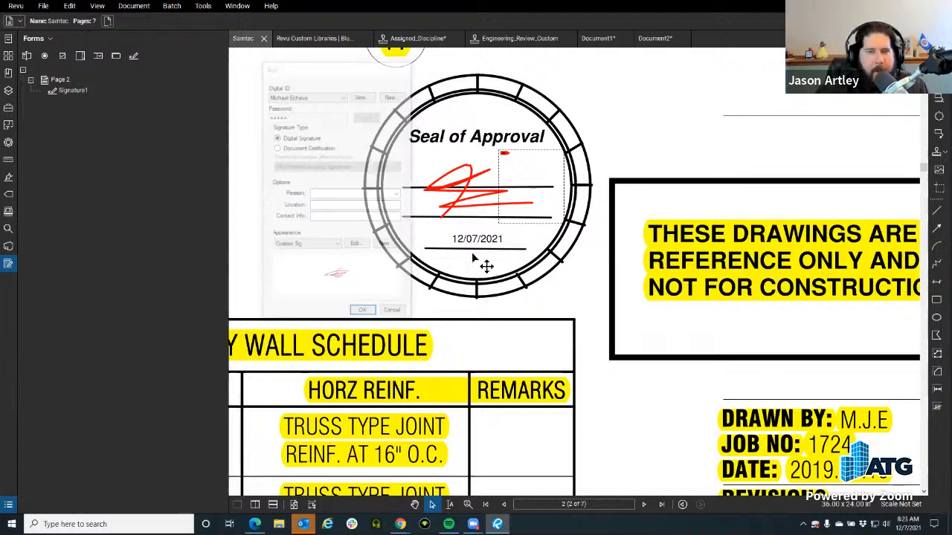
Delete the Signature1 form field from the Seal of Approval on page 2.
drag(493, 161, 410, 156)
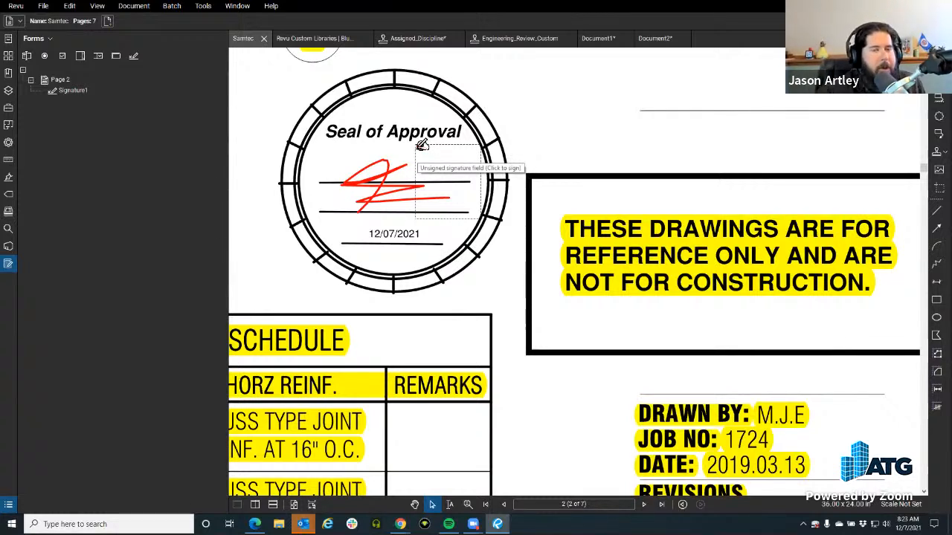
key(alt+b)
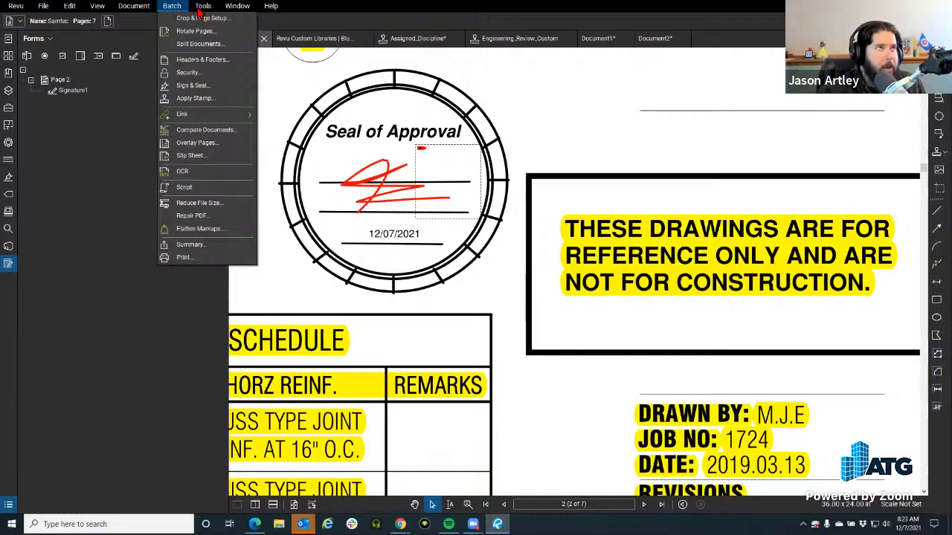
mouse_move(201, 11)
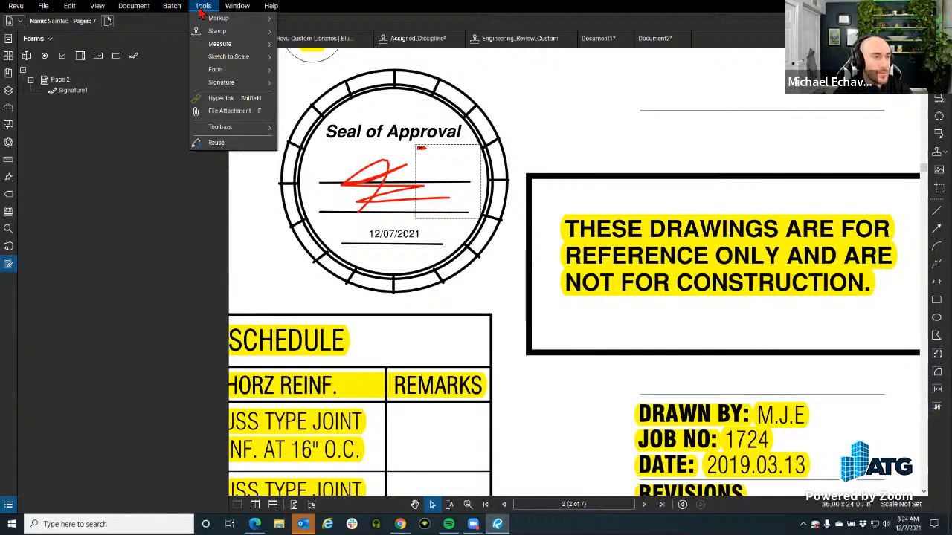
click(74, 93)
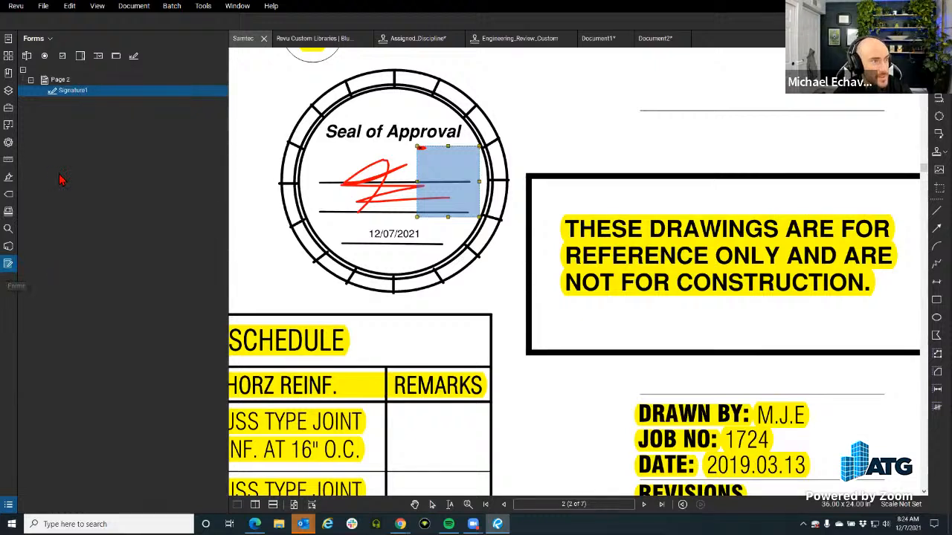
right_click(72, 91)
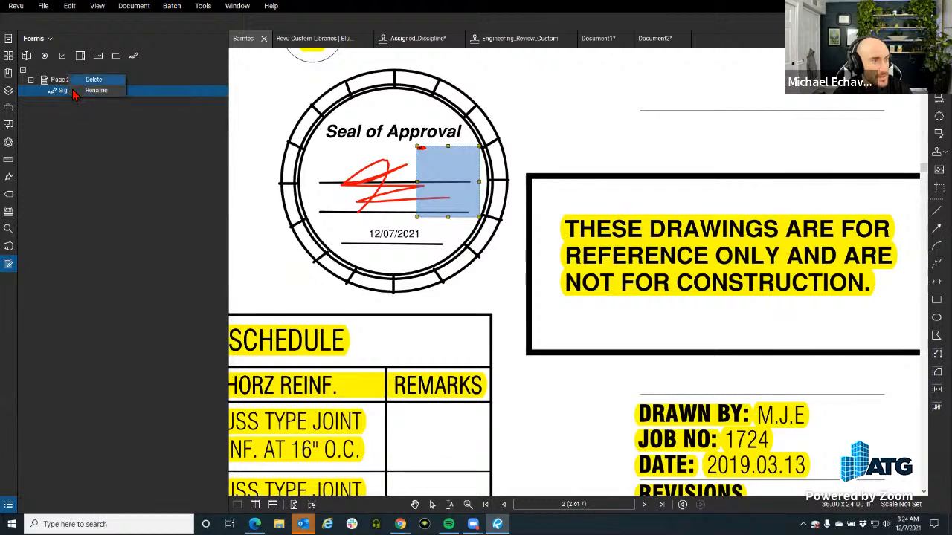
key(Return)
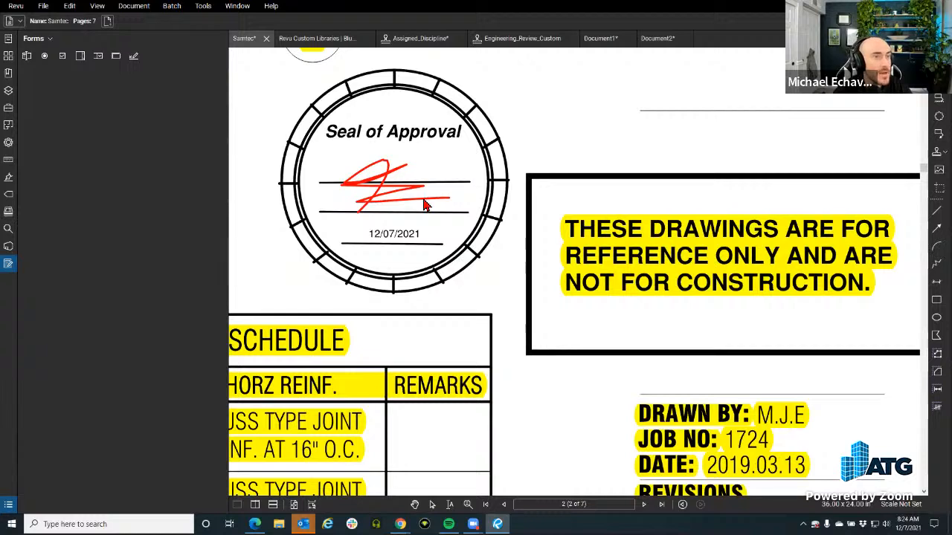
Add a signature field above the first line inside page 2's Seal of Approval and close its signing dialog without signing.
click(205, 7)
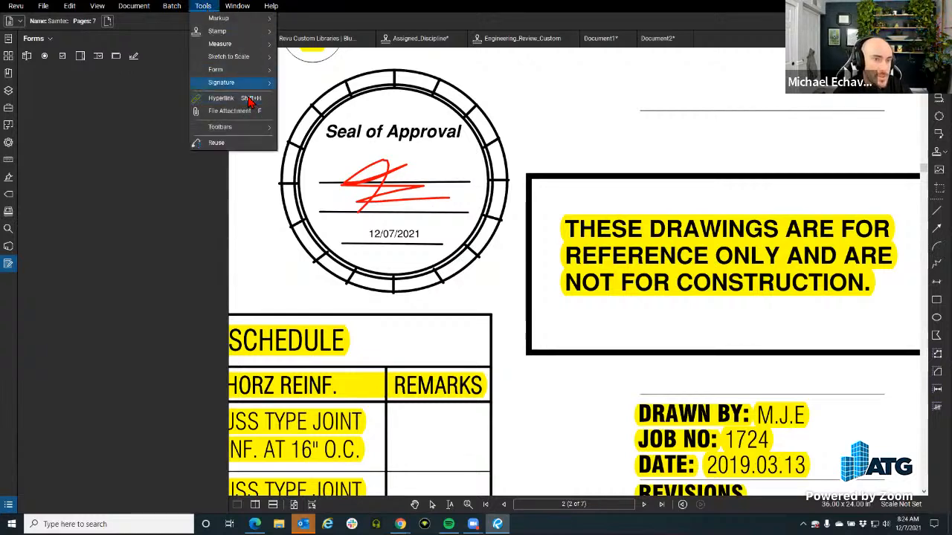
mouse_move(248, 84)
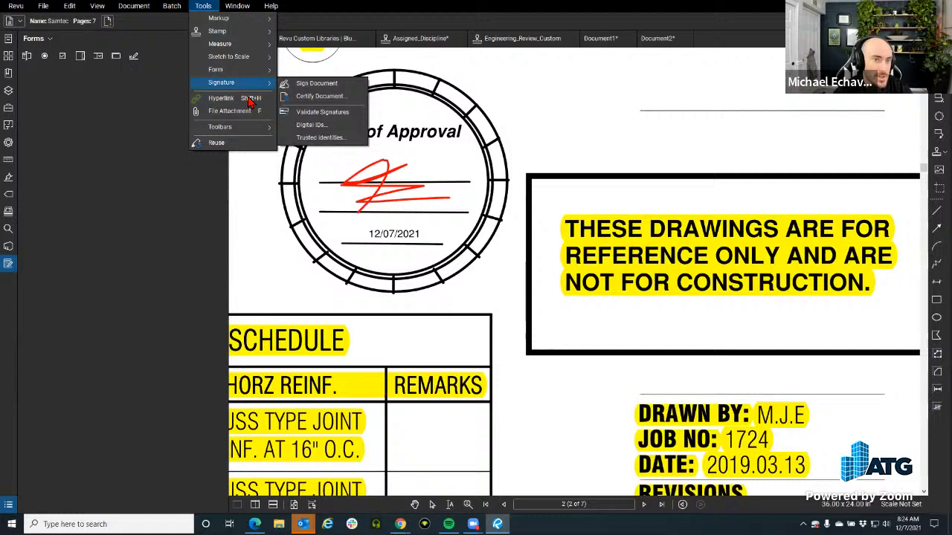
click(313, 86)
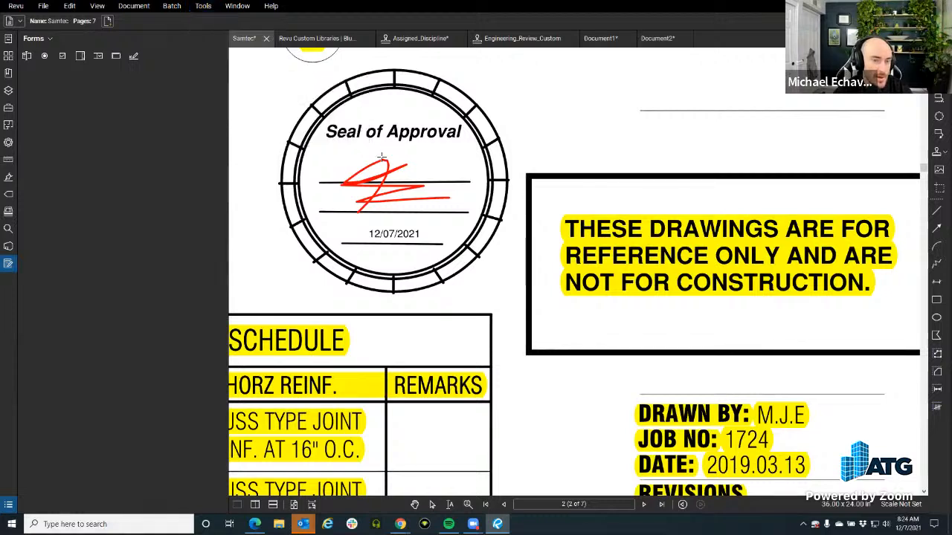
mouse_move(336, 146)
mouse_down()
mouse_move(425, 182)
mouse_move(473, 187)
mouse_move(422, 177)
mouse_move(473, 186)
mouse_move(461, 179)
mouse_up()
click(543, 131)
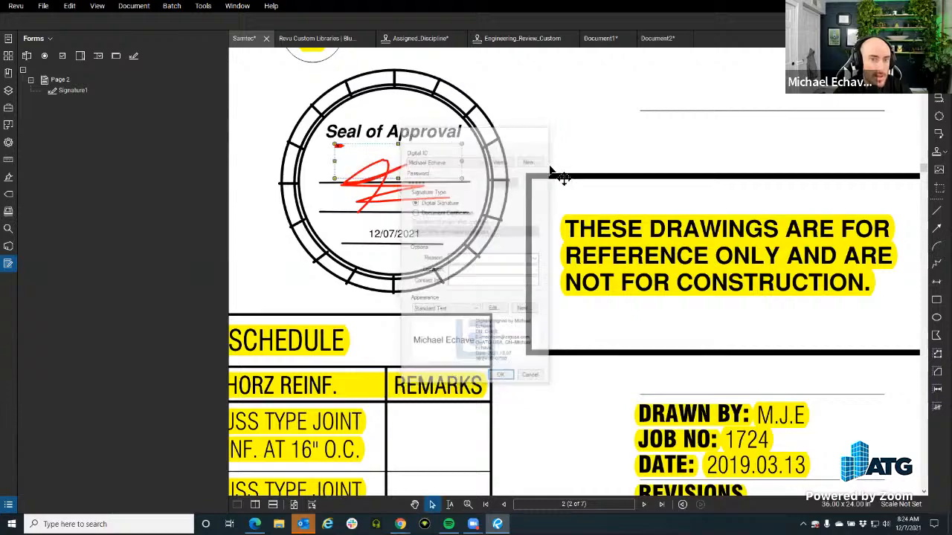
Reopen the new signature field in the seal to view its signing options, and close the dialog without signing.
scroll(535, 210, down, 2)
scroll(462, 197, up, 3)
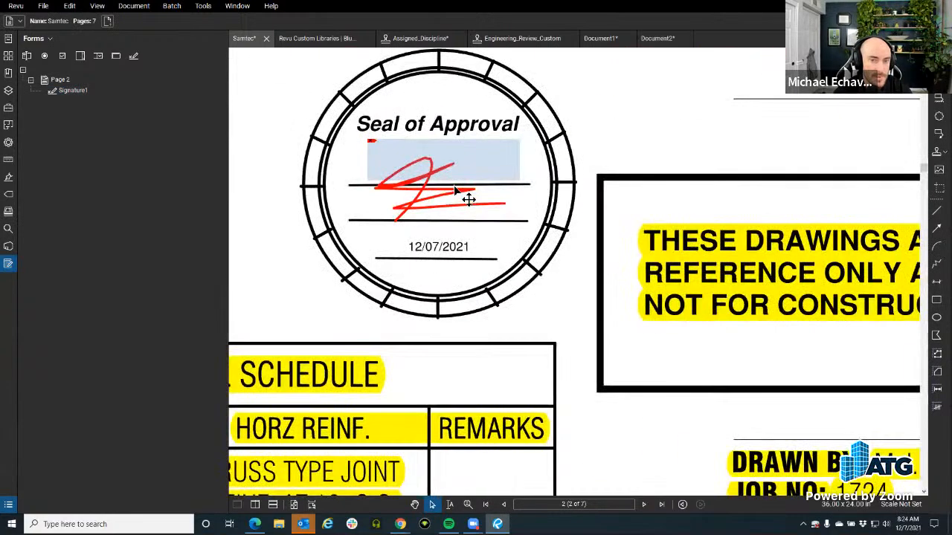
click(384, 163)
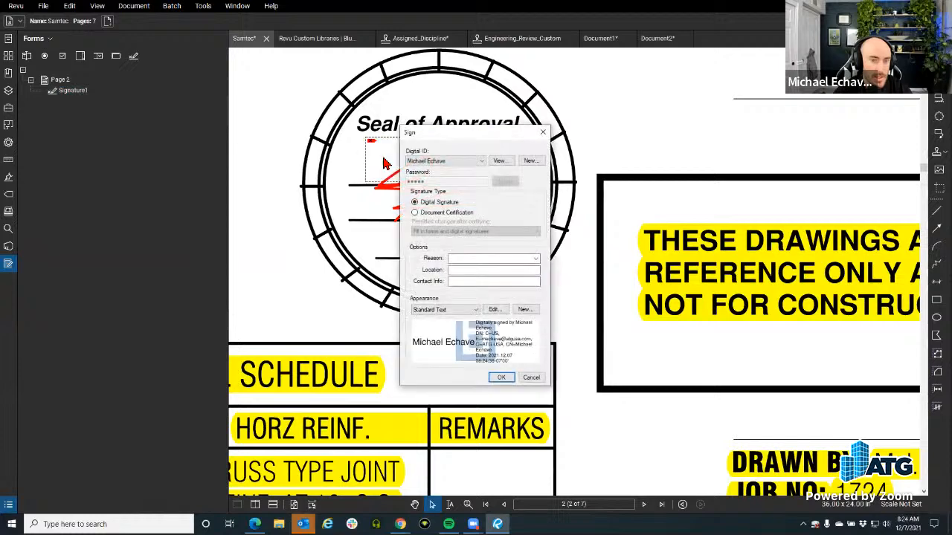
click(542, 132)
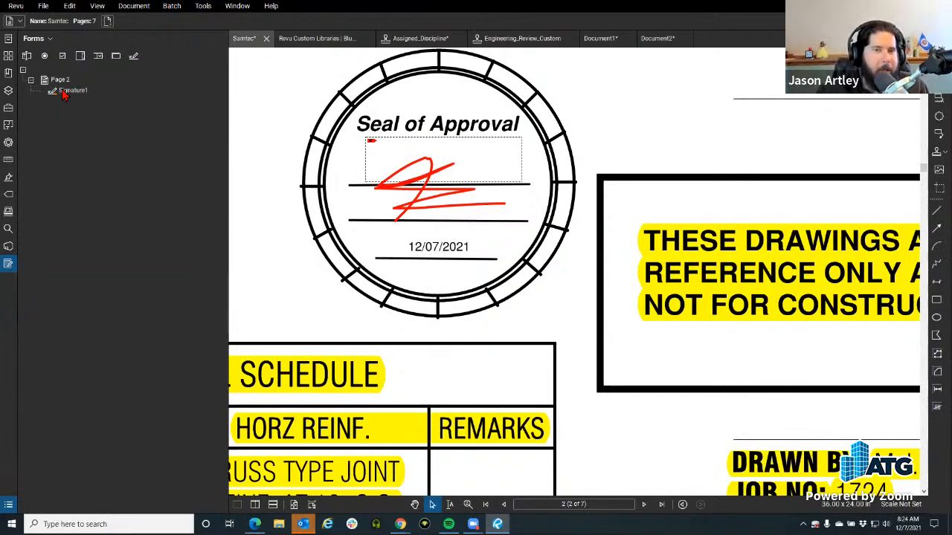
Bring up the delete and rename options for Signature1 in the form field list and dismiss them.
click(64, 90)
right_click(66, 90)
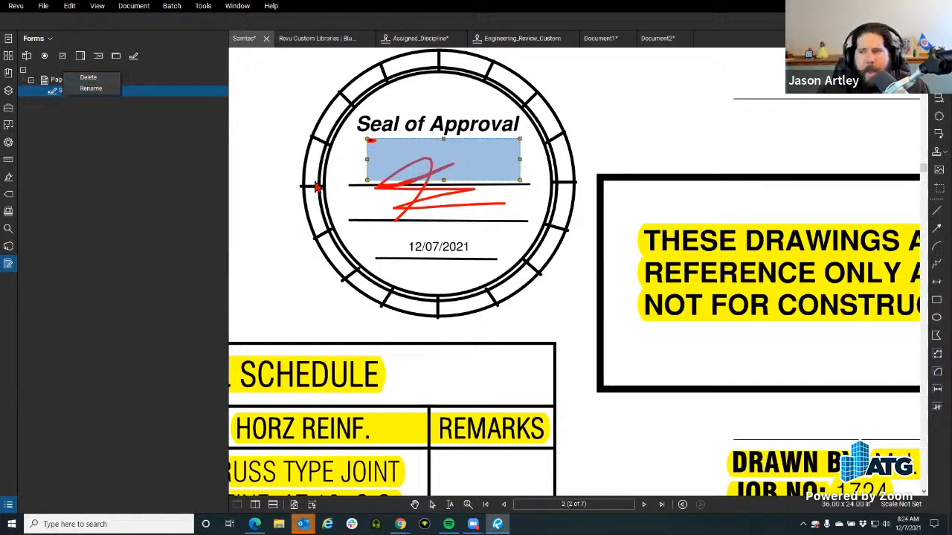
click(269, 134)
click(275, 130)
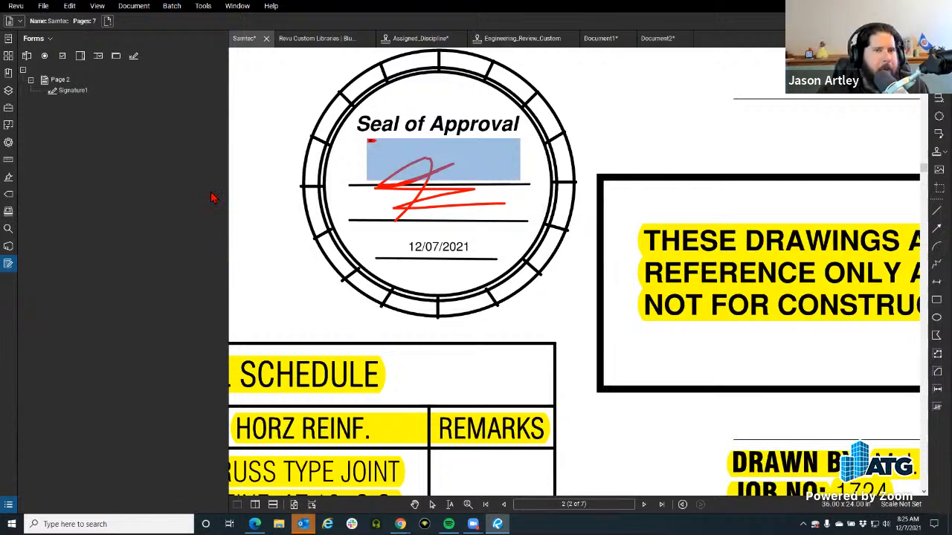
Check the Revu version and edition in the program's About information, and close it.
click(23, 8)
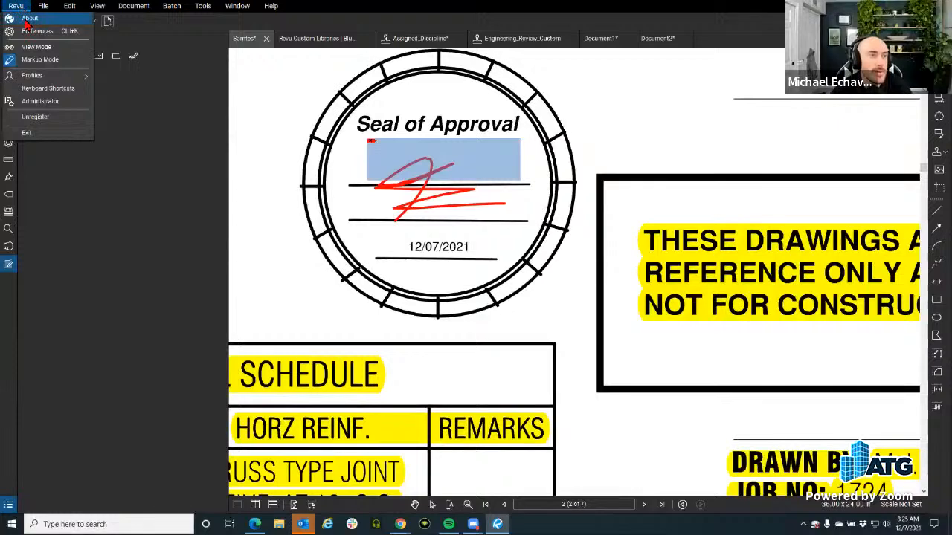
click(28, 19)
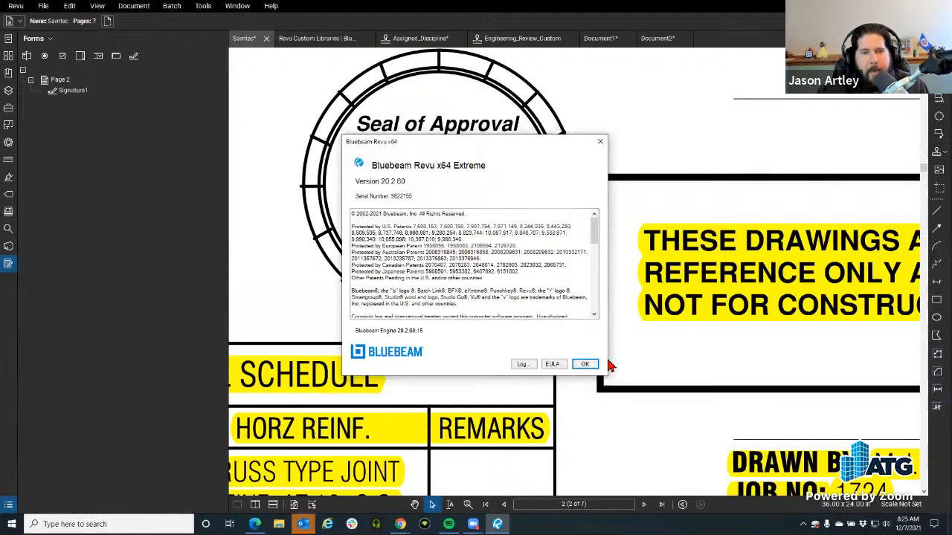
click(600, 142)
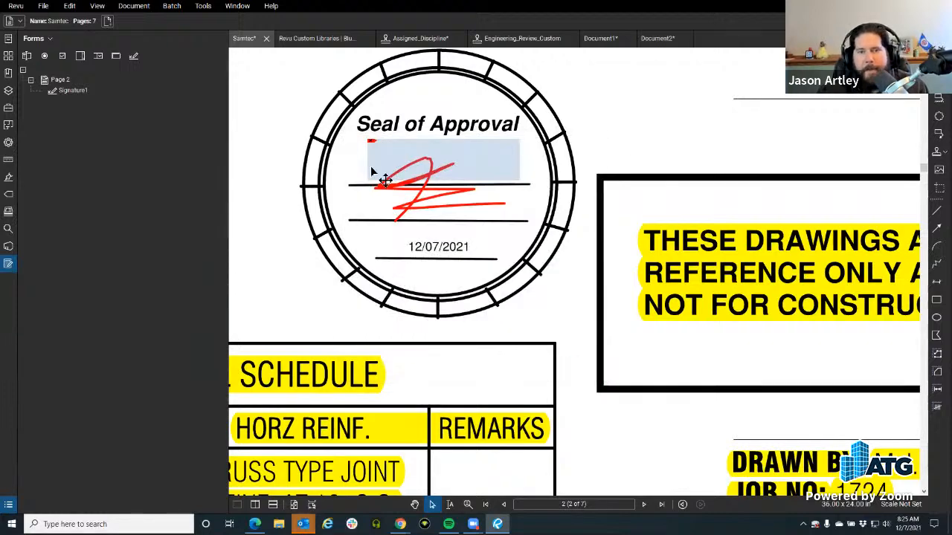
key(l)
scroll(506, 269, down, 5)
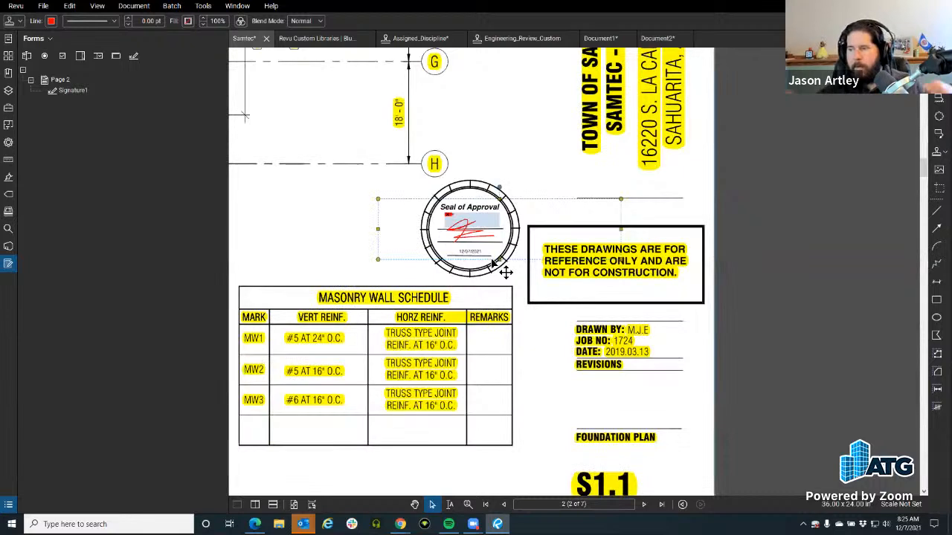
key(Escape)
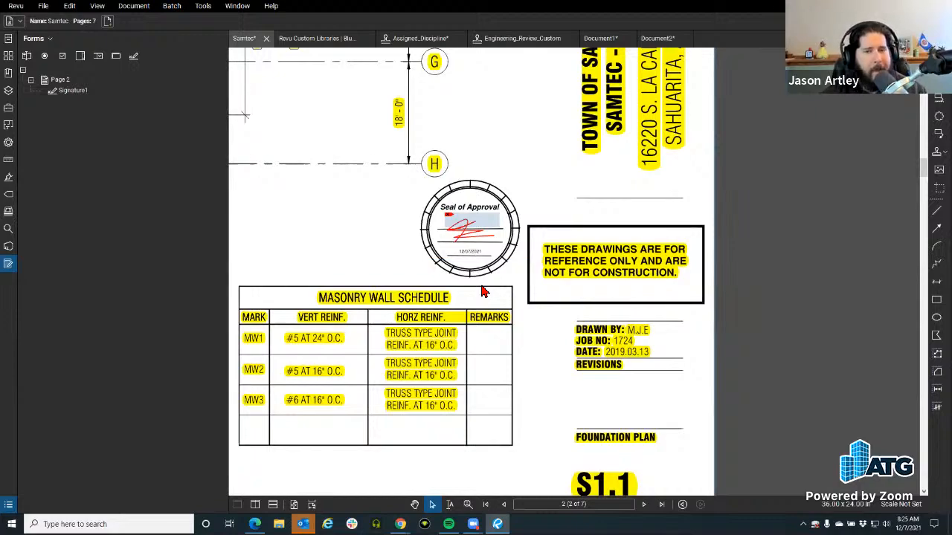
scroll(482, 295, down, 5)
scroll(395, 237, up, 6)
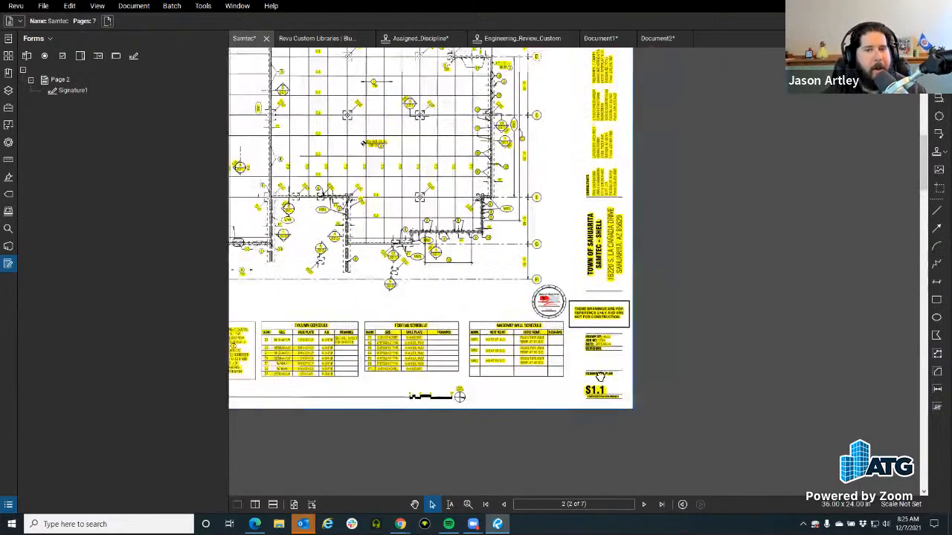
drag(403, 237, 544, 305)
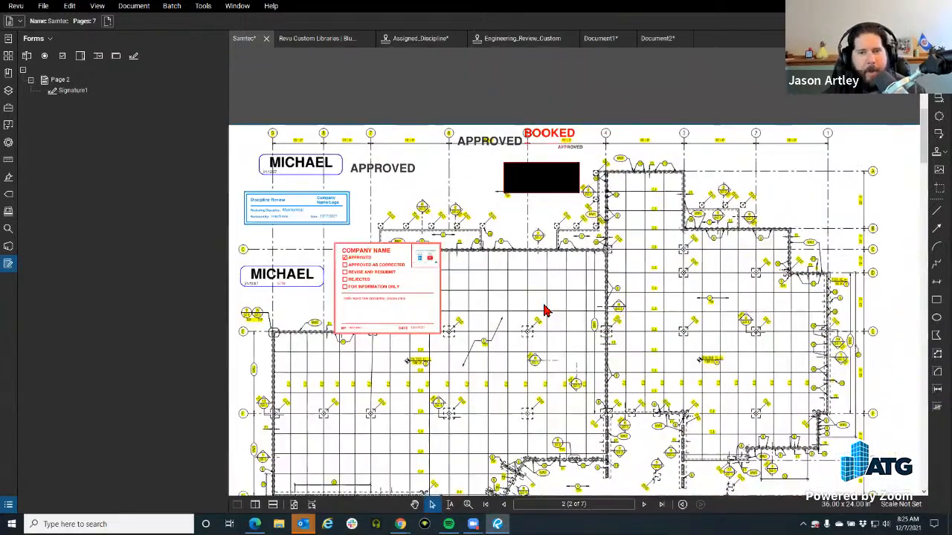
scroll(327, 198, up, 4)
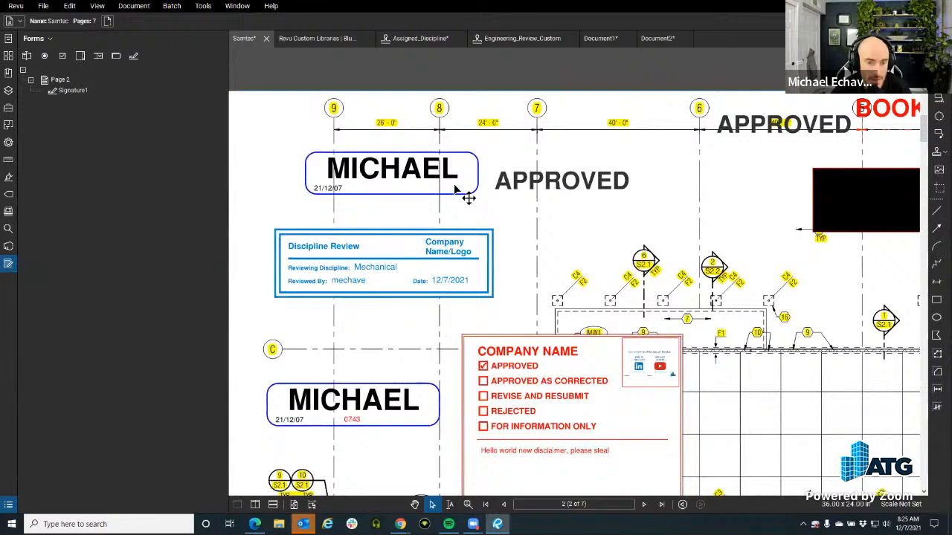
click(203, 6)
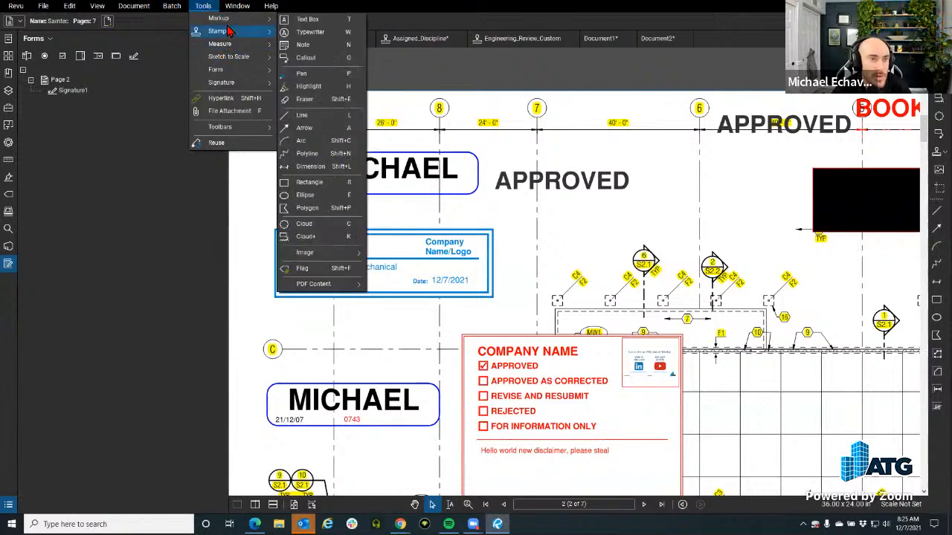
mouse_move(231, 31)
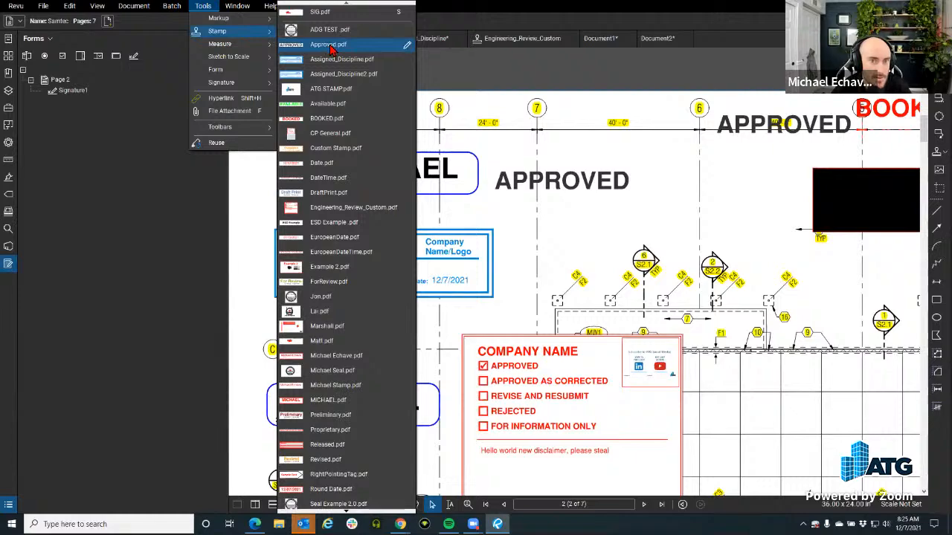
click(595, 176)
Move the large APPROVED stamp beside BOOKED down onto the foundation plan on page 2.
drag(706, 173, 281, 217)
scroll(504, 165, up, 4)
click(502, 143)
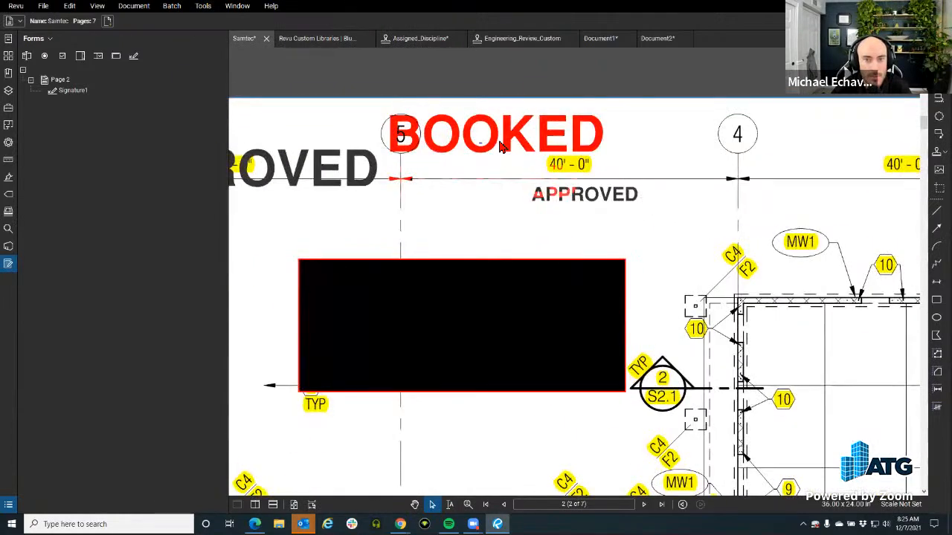
click(317, 192)
mouse_move(317, 192)
mouse_down()
mouse_move(616, 202)
mouse_move(565, 153)
mouse_move(519, 365)
mouse_move(423, 198)
mouse_up()
scroll(549, 140, down, 7)
scroll(424, 201, down, 2)
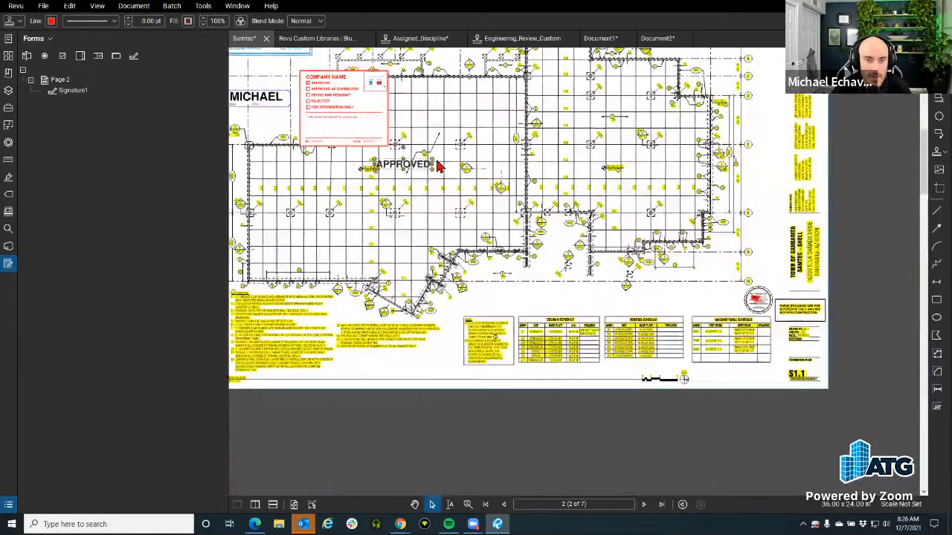
Enlarge the moved APPROVED stamp and rotate it diagonally, rising across the foundation plan.
drag(432, 158, 720, 78)
mouse_move(581, 117)
mouse_down()
mouse_move(543, 205)
mouse_move(486, 201)
mouse_move(473, 211)
mouse_up()
scroll(542, 205, up, 2)
scroll(480, 272, down, 2)
mouse_move(497, 253)
mouse_down()
mouse_move(392, 263)
mouse_move(365, 223)
mouse_up()
drag(524, 179, 573, 230)
drag(432, 272, 433, 272)
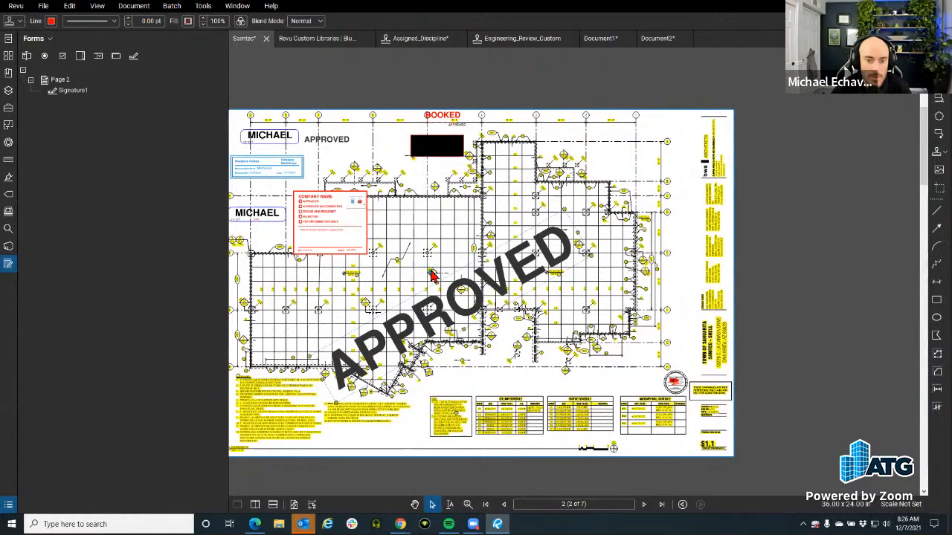
Enlarge the diagonal APPROVED stamp further, centre it over the foundation plan and deselect it.
drag(574, 211, 651, 162)
click(559, 250)
drag(502, 294, 440, 294)
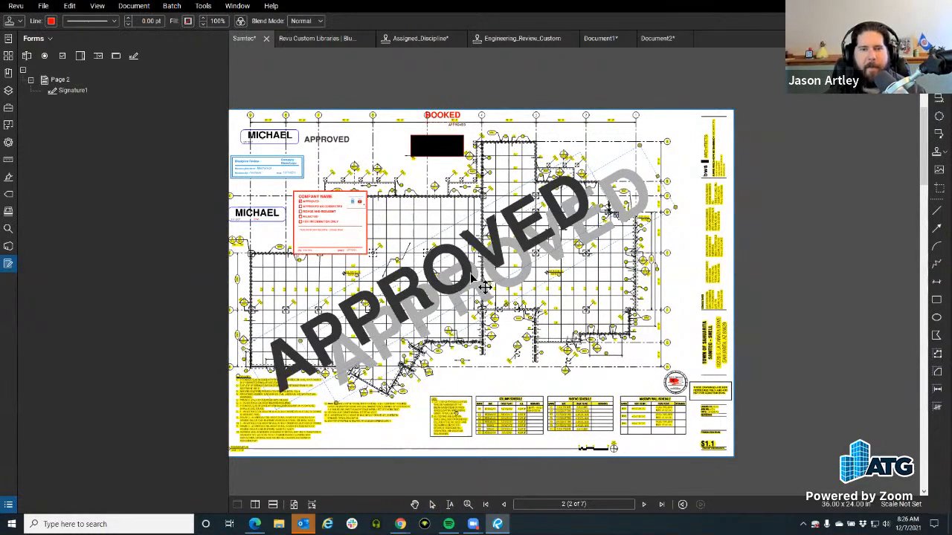
drag(534, 267, 661, 195)
drag(733, 218, 638, 271)
drag(498, 245, 521, 241)
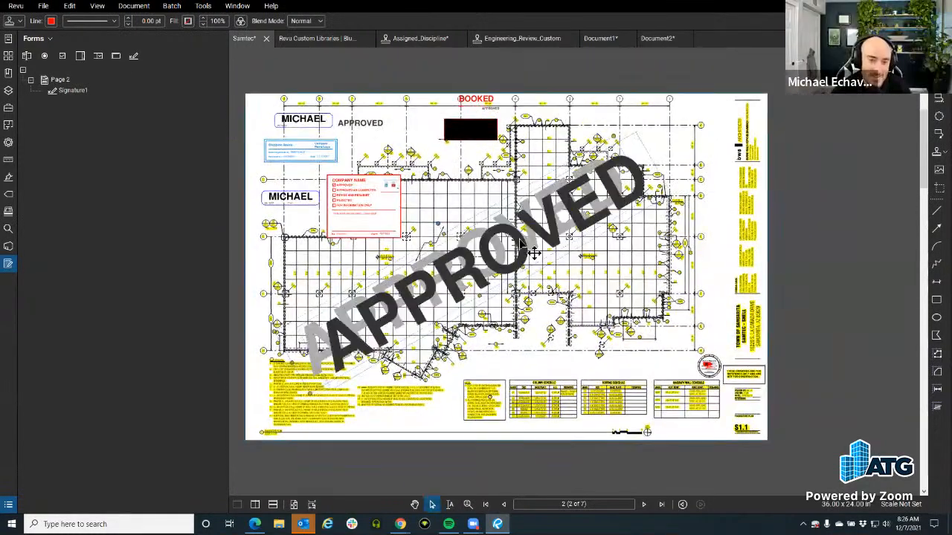
click(830, 220)
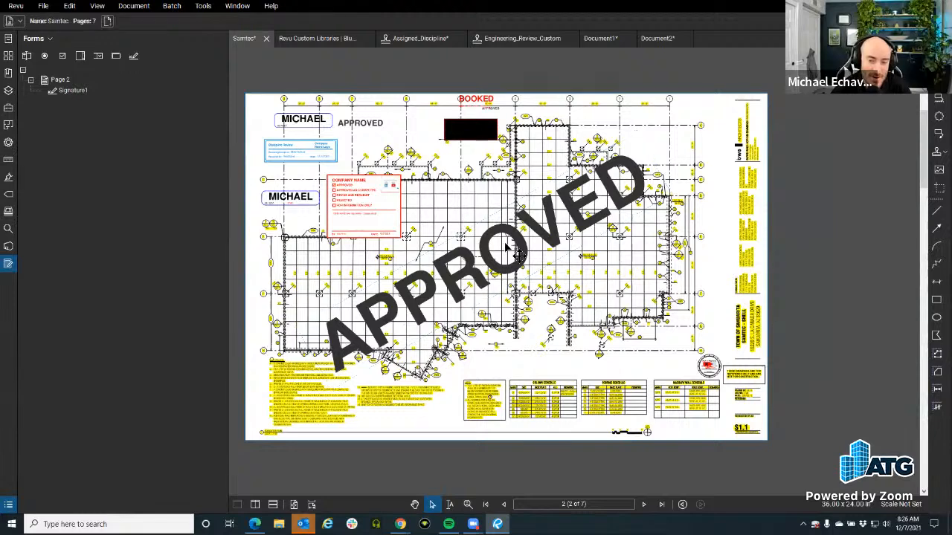
Apply the large diagonal APPROVED stamp to All Pages (1 - 7) of the Samtec drawing set.
click(531, 222)
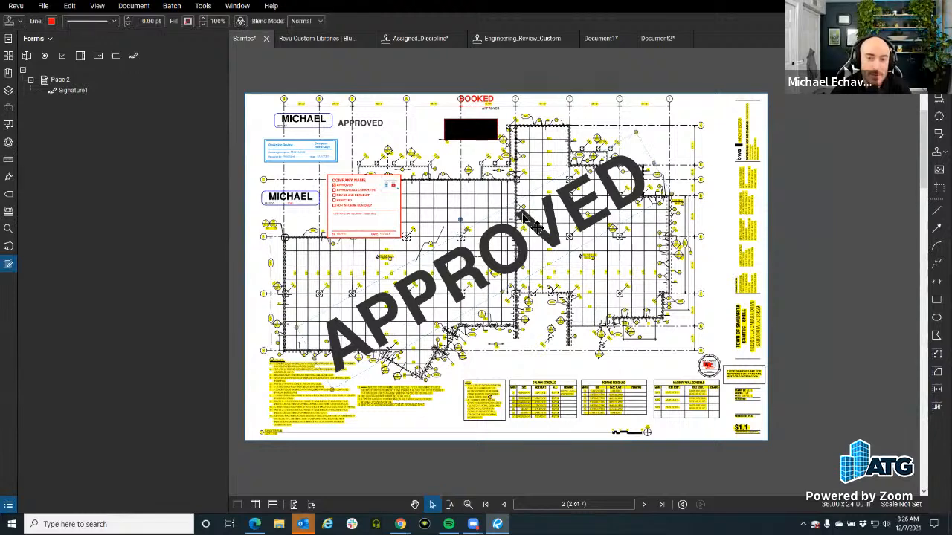
right_click(529, 220)
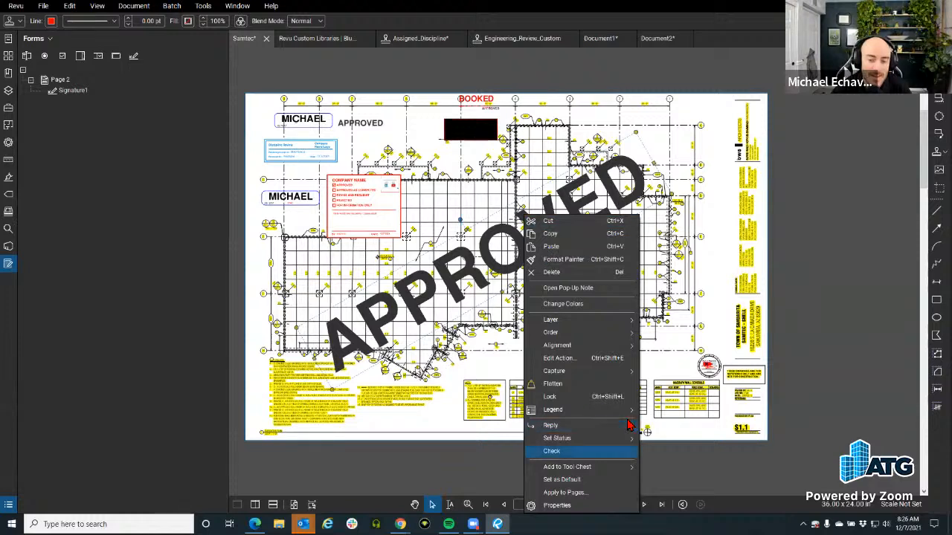
click(583, 497)
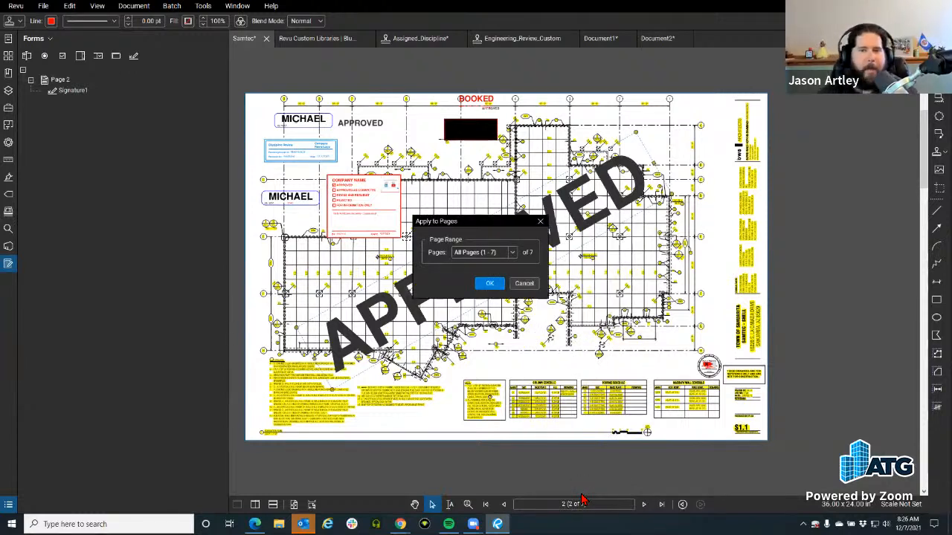
click(512, 253)
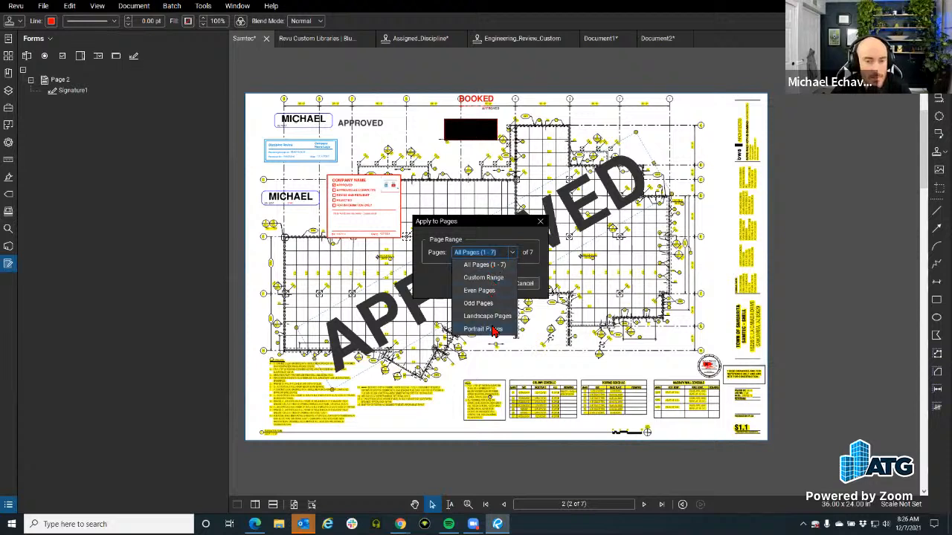
click(528, 265)
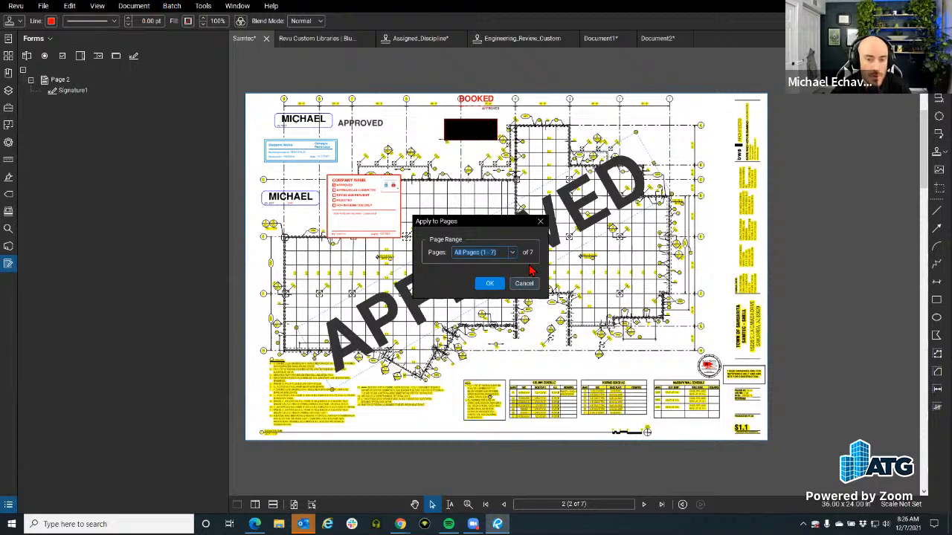
click(498, 285)
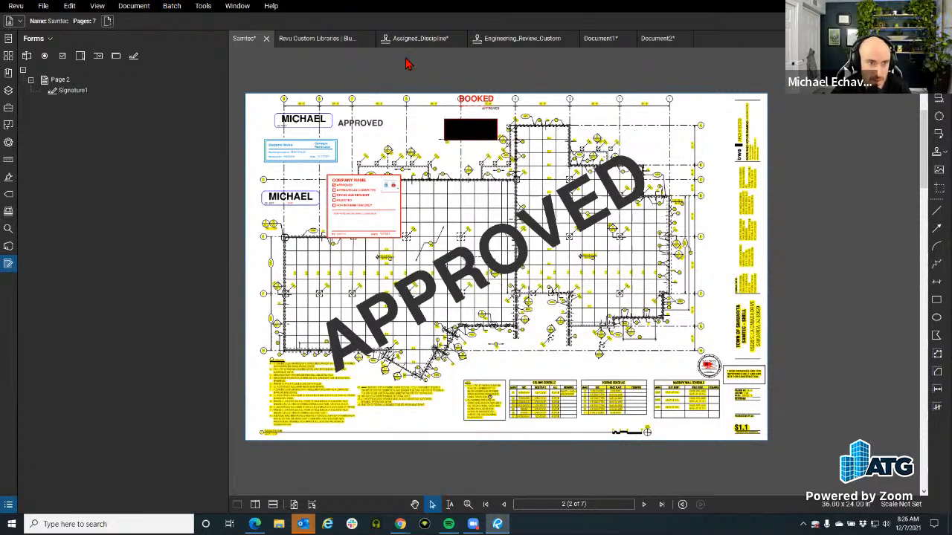
Review the Apply Stamp settings for Samtec.pdf, including the list of available stamps, and cancel without applying one.
click(8, 56)
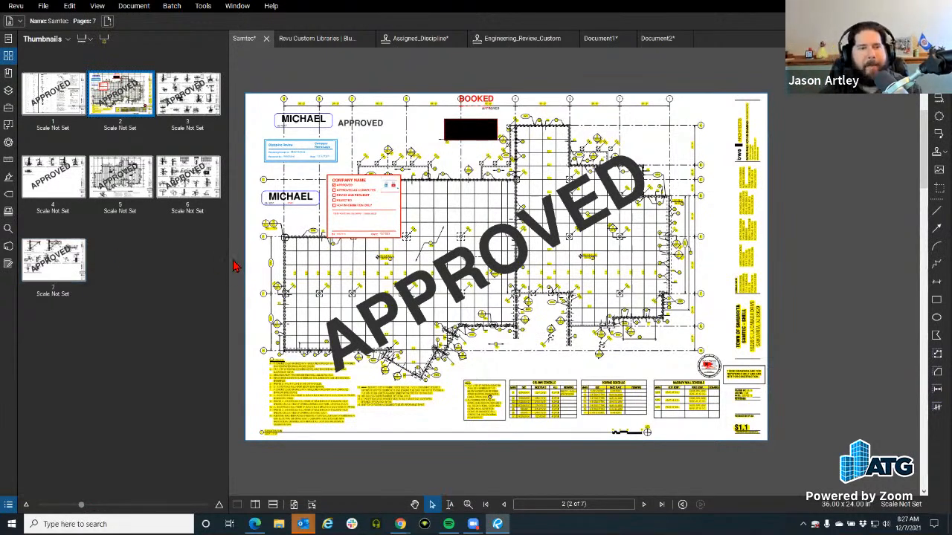
click(61, 39)
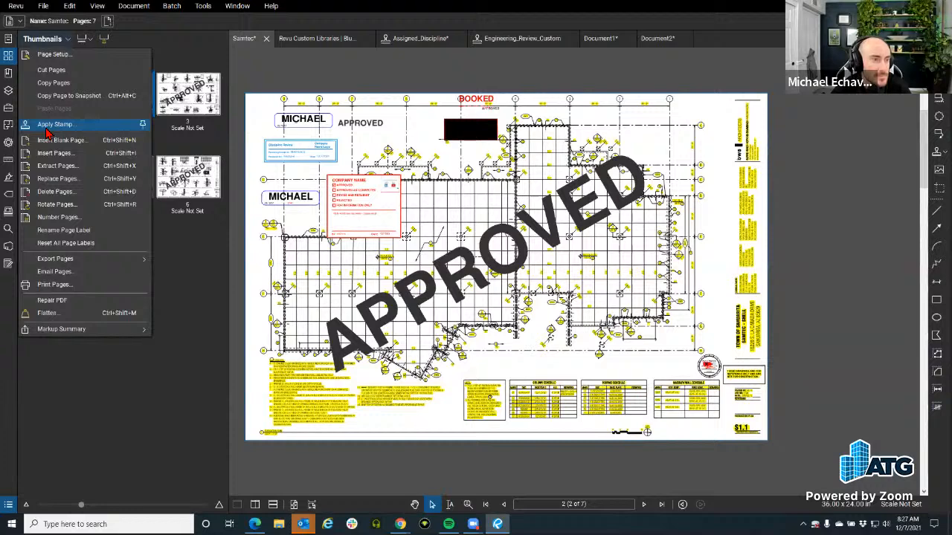
click(104, 124)
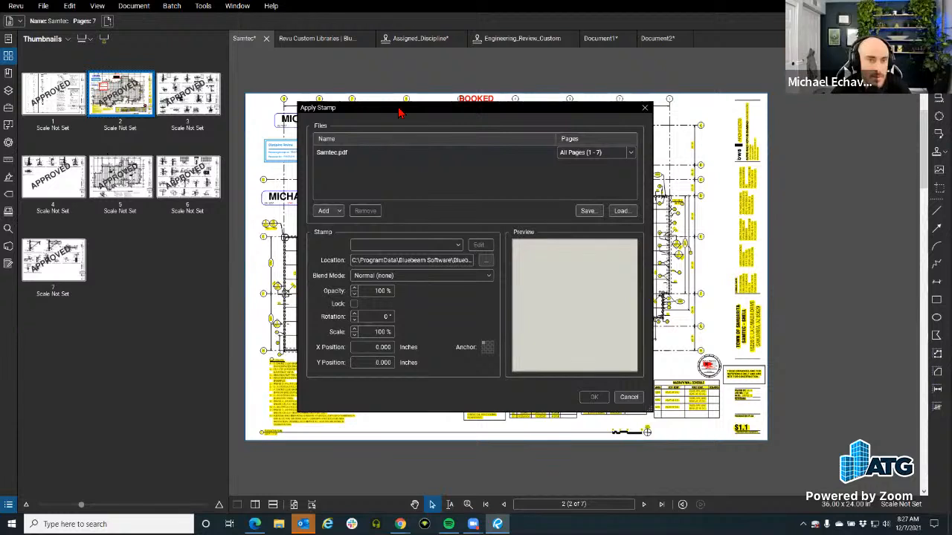
drag(400, 109, 333, 42)
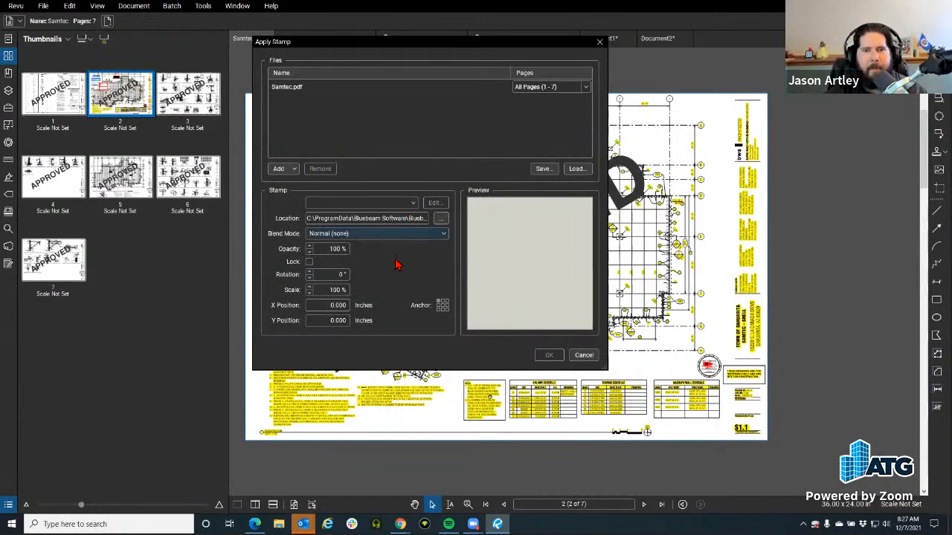
click(415, 205)
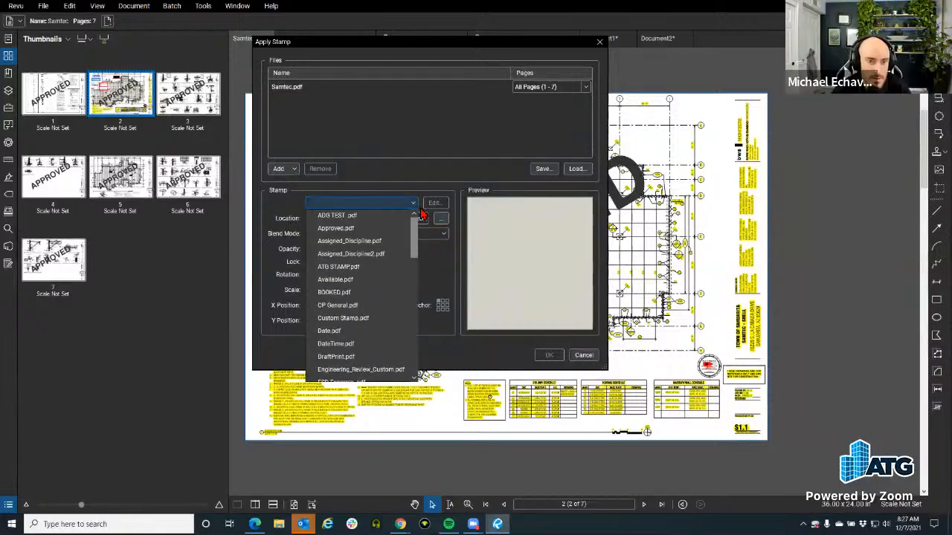
scroll(413, 275, down, 4)
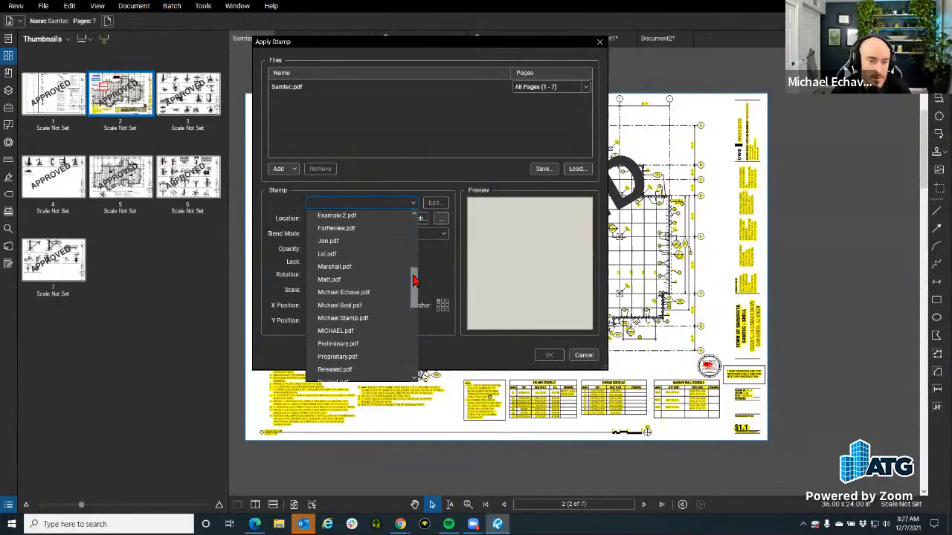
click(437, 264)
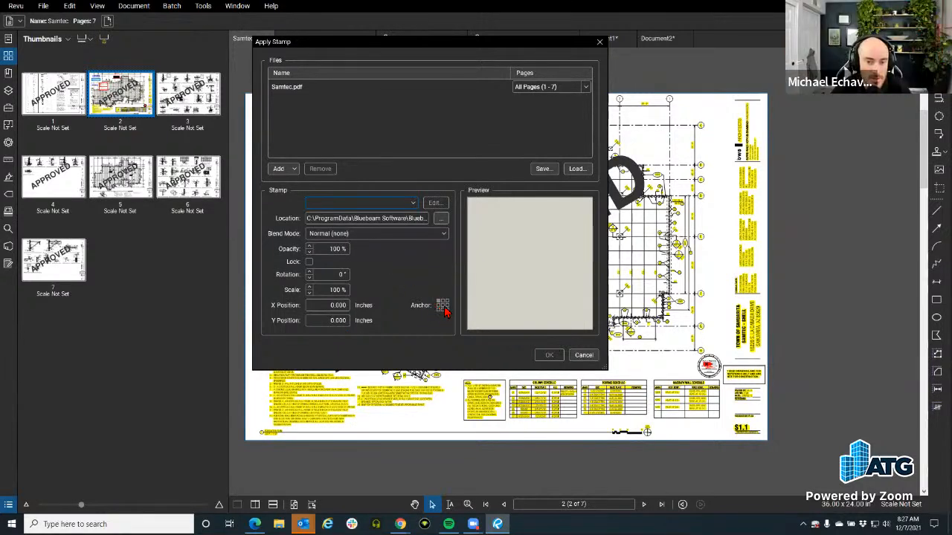
click(583, 356)
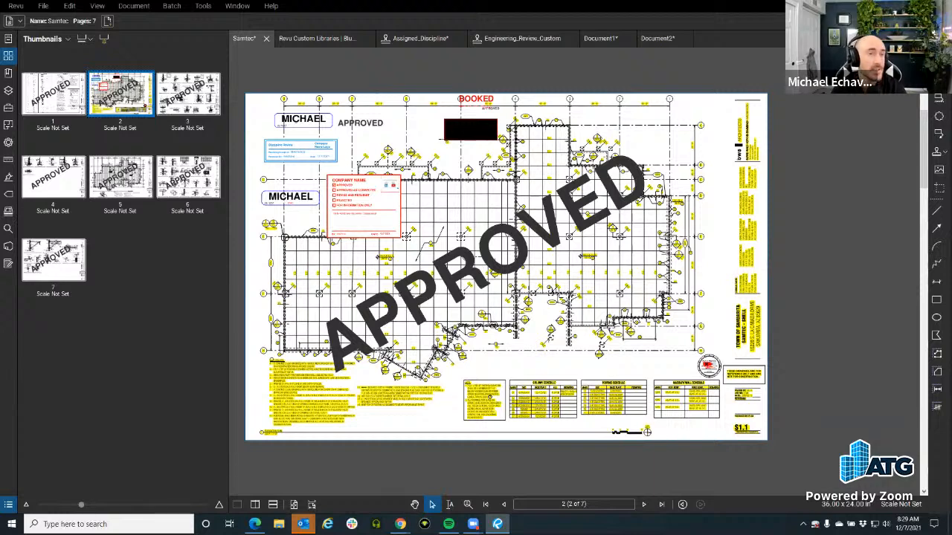
Activate document signing and move the existing signature field from inside the Seal of Approval to just above it.
click(205, 6)
click(212, 6)
click(208, 6)
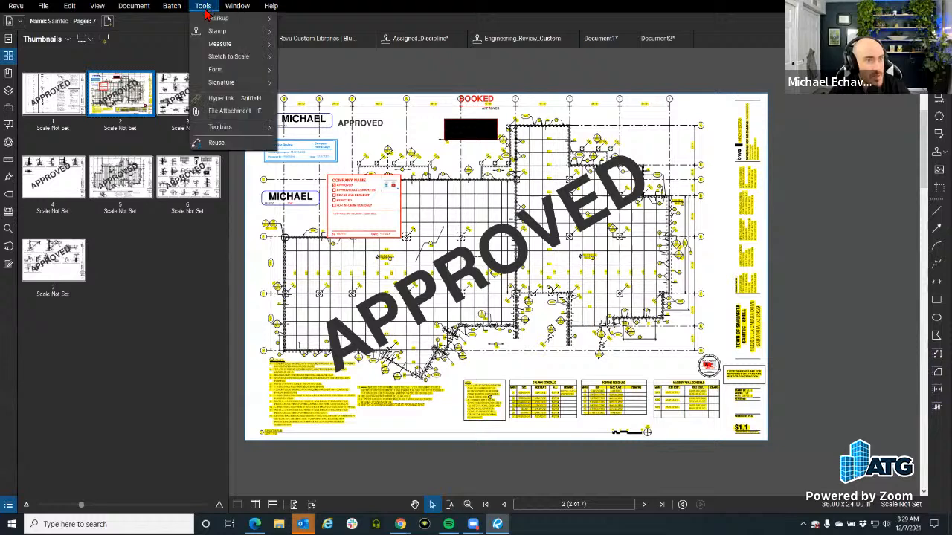
mouse_move(234, 85)
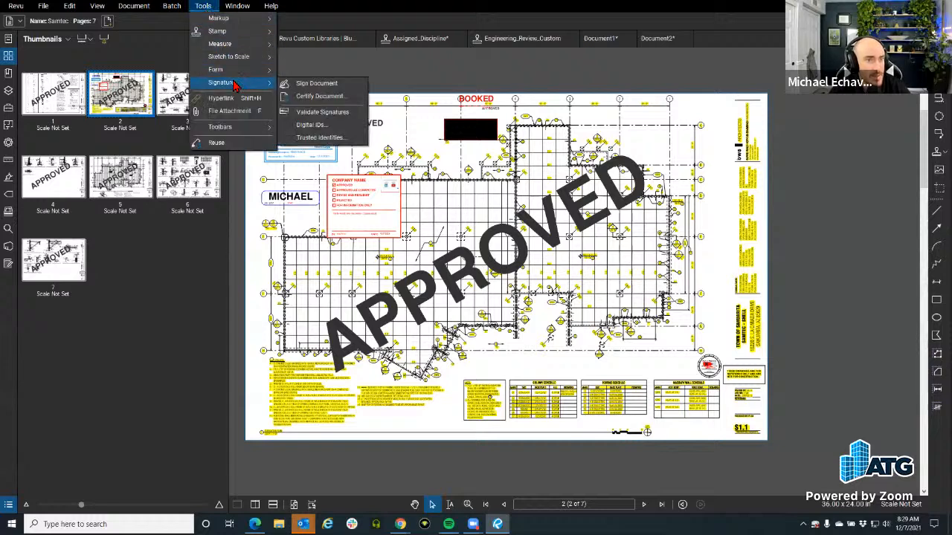
click(333, 86)
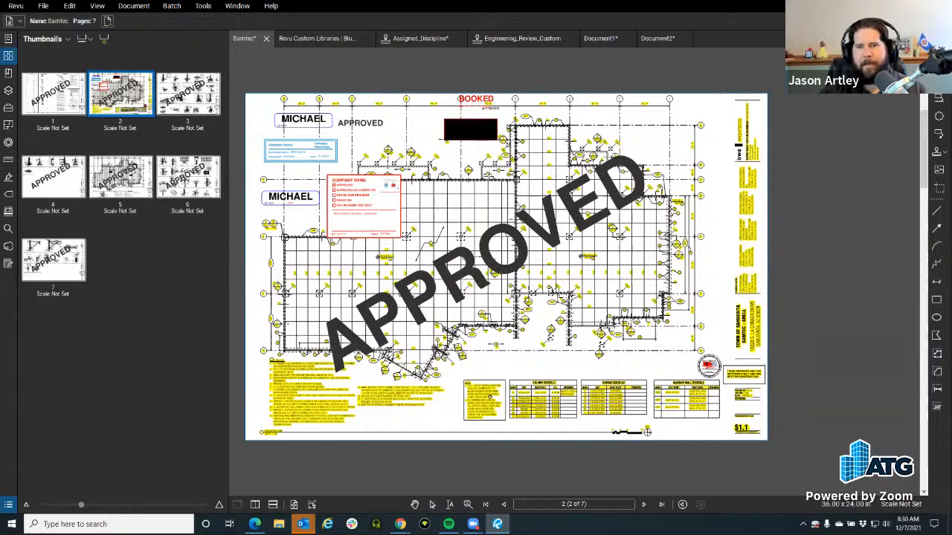
scroll(732, 374, up, 9)
drag(516, 274, 513, 186)
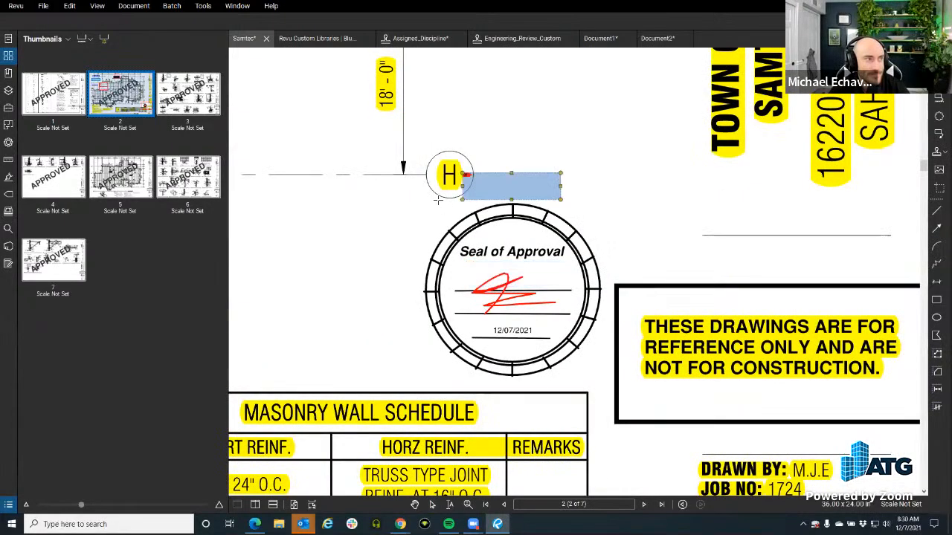
Place a second signature field between grid lines G and H above the seal, leaving it unsigned.
scroll(428, 217, down, 3)
drag(428, 218, 437, 274)
click(203, 6)
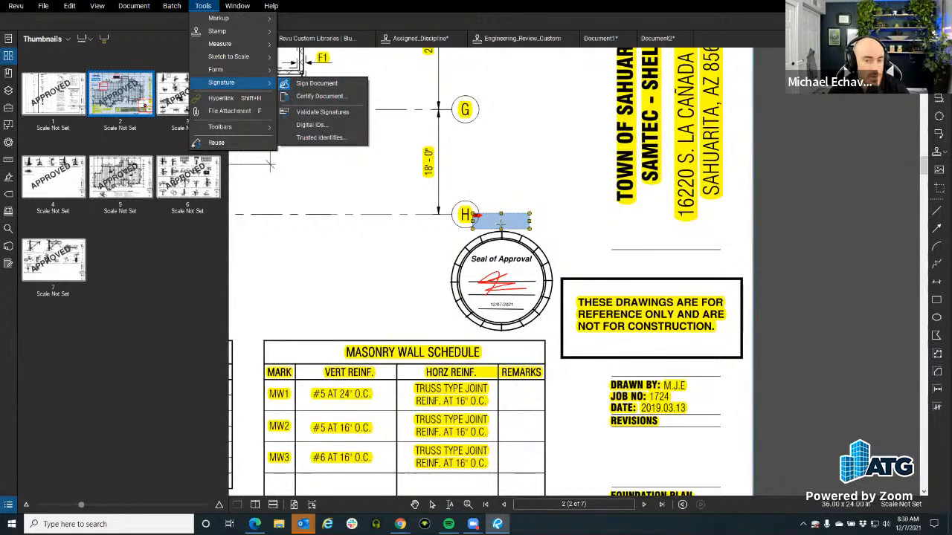
drag(484, 125, 536, 155)
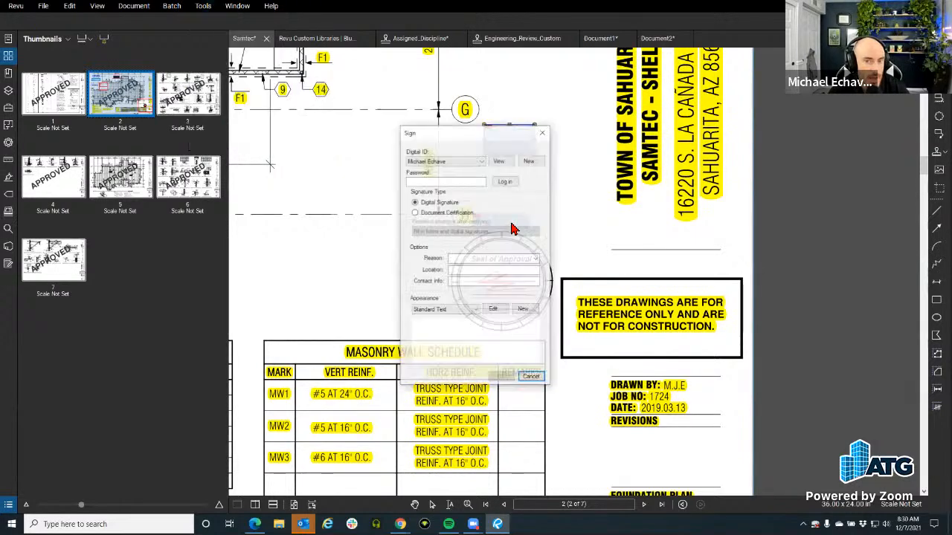
click(544, 133)
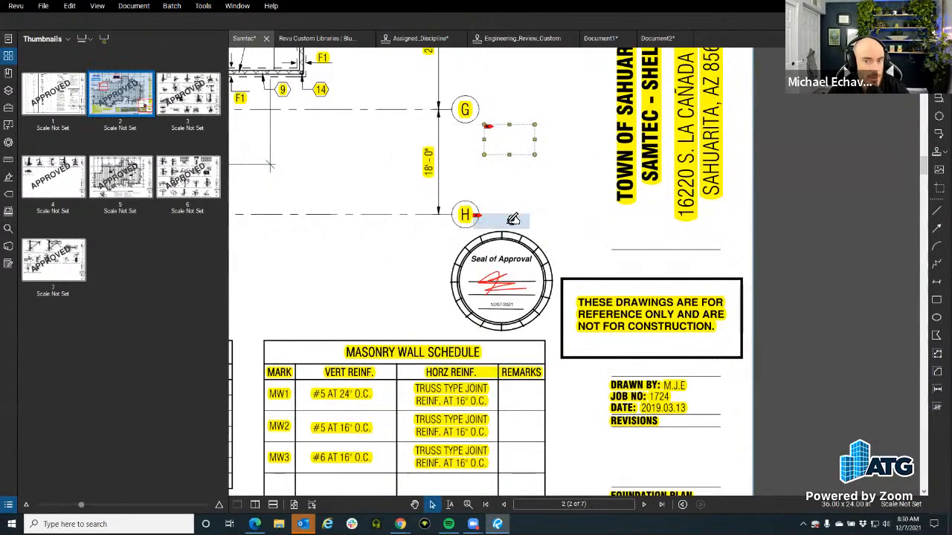
click(555, 232)
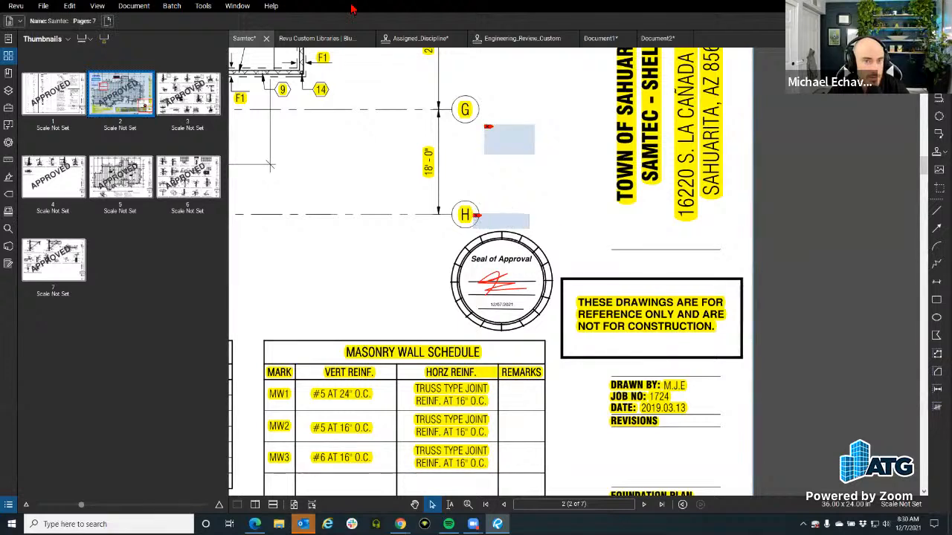
Reactivate document signing and reposition both signature fields above the Seal of Approval, leaving the lower one unsigned.
click(203, 6)
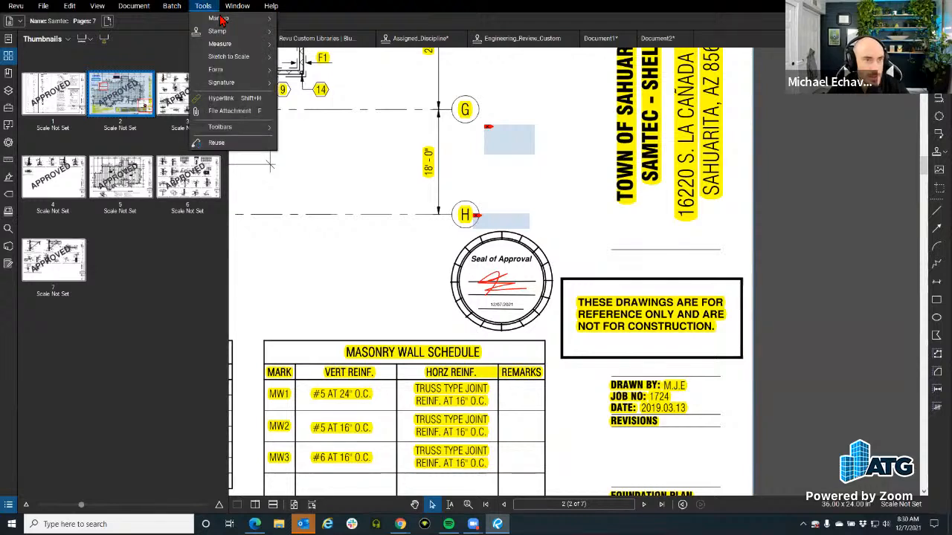
click(359, 168)
click(204, 6)
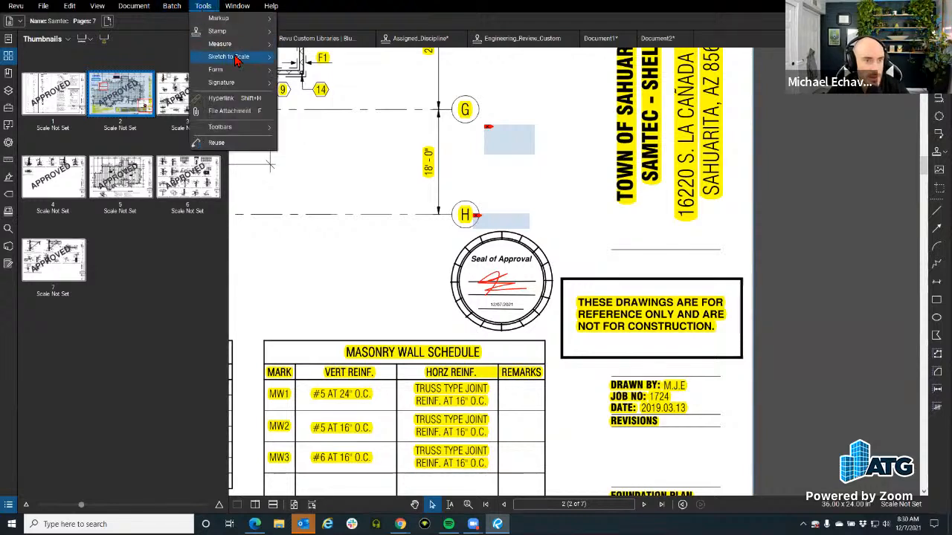
mouse_move(246, 82)
click(328, 87)
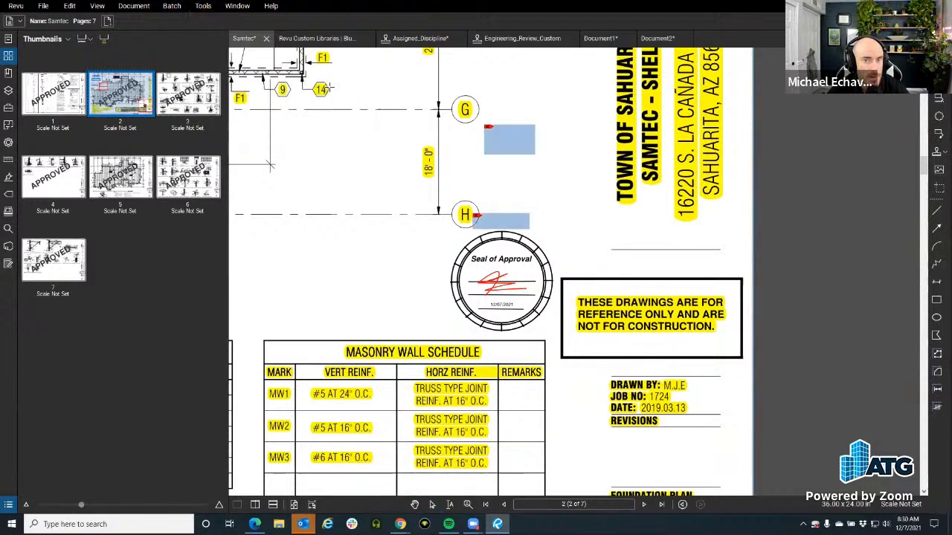
mouse_move(498, 222)
mouse_down()
mouse_move(563, 174)
mouse_move(532, 212)
mouse_move(522, 196)
mouse_up()
mouse_move(502, 153)
mouse_down()
mouse_move(546, 111)
mouse_move(480, 229)
mouse_up()
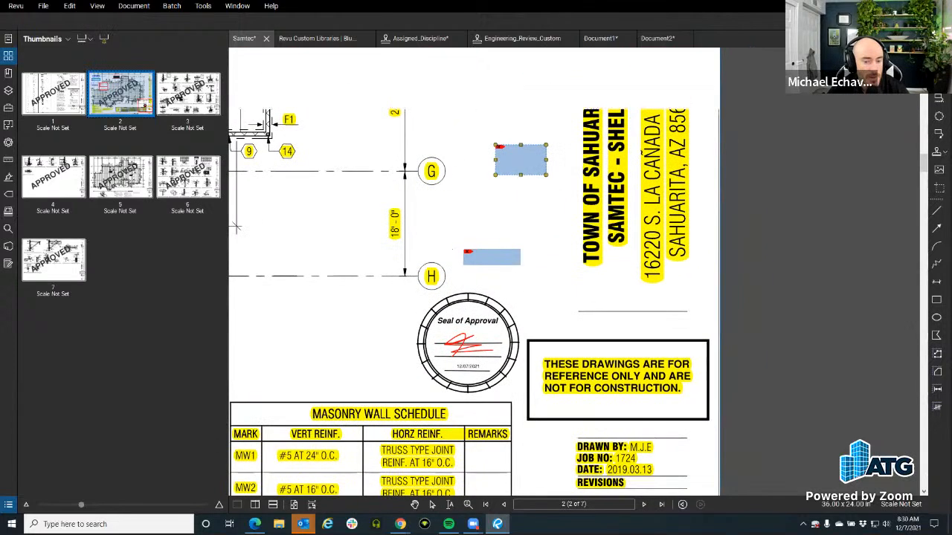
click(431, 505)
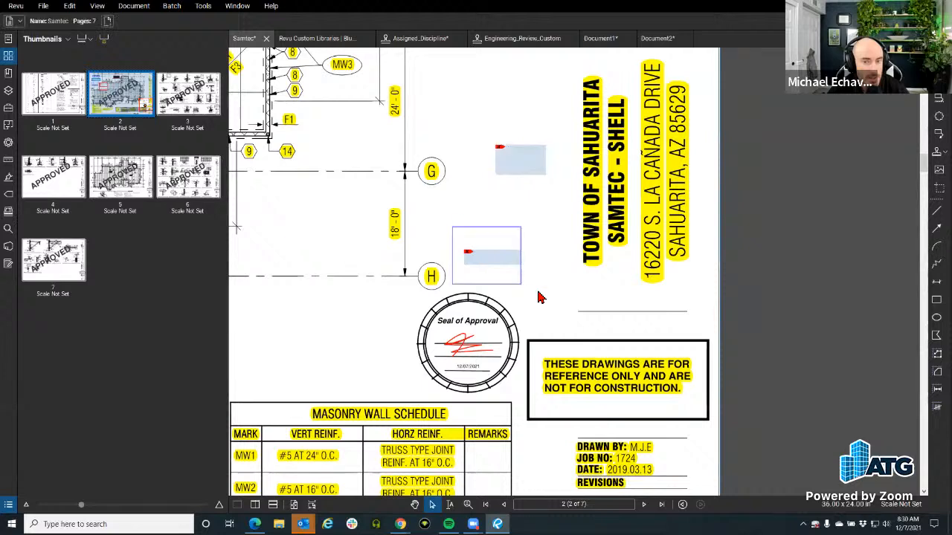
click(494, 258)
click(543, 133)
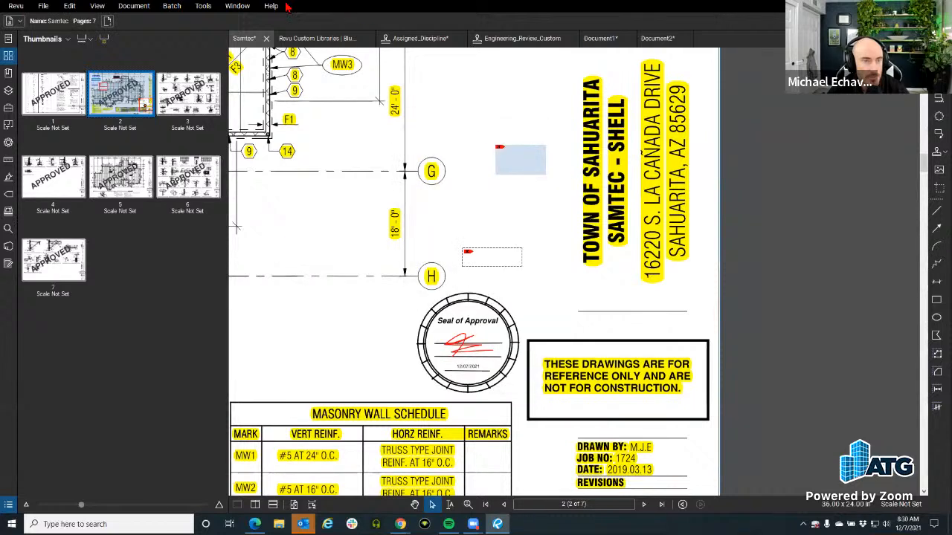
With document signing active again, move the upper signature field lower and shift the lower one further from grid bubble H.
click(203, 6)
mouse_move(226, 83)
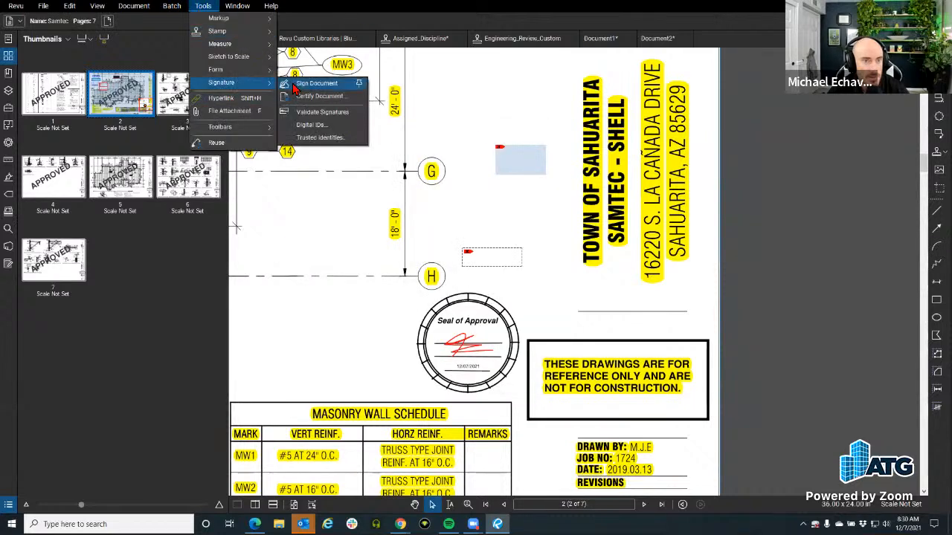
click(295, 84)
mouse_move(516, 150)
mouse_down()
mouse_move(510, 110)
mouse_move(516, 196)
mouse_up()
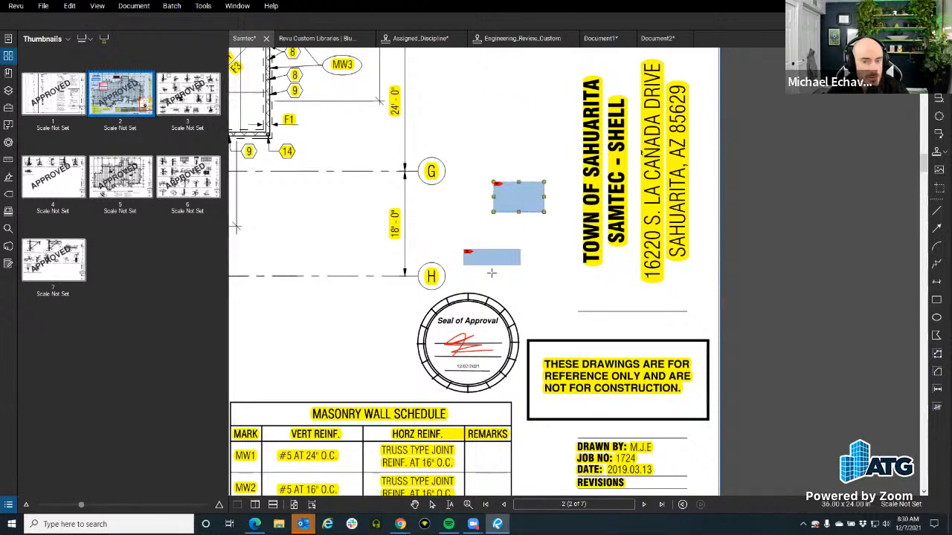
drag(487, 255, 514, 263)
drag(468, 120, 565, 300)
click(485, 104)
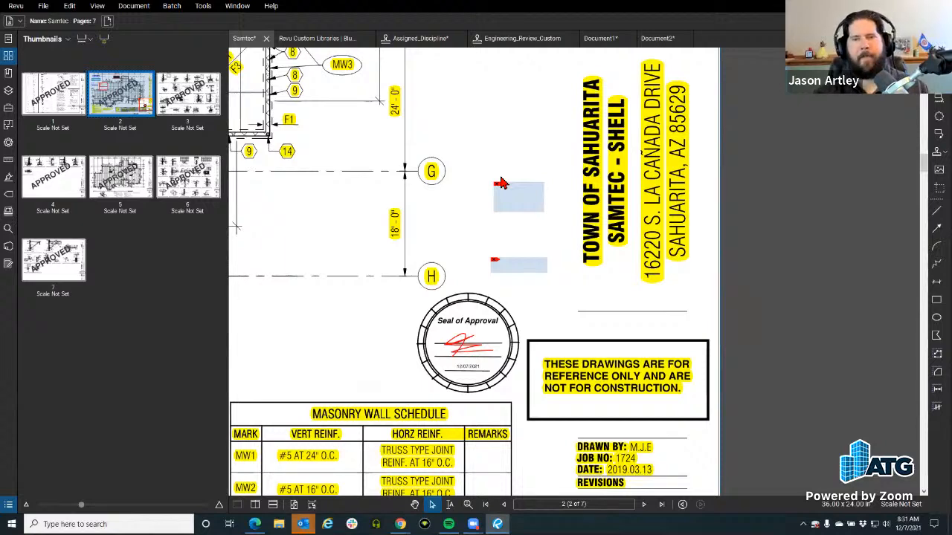
drag(519, 265, 491, 259)
mouse_move(502, 184)
mouse_down()
mouse_move(495, 99)
mouse_move(504, 147)
mouse_move(460, 188)
mouse_up()
drag(535, 262, 569, 200)
Undo the signature field changes and the application of the APPROVED stamp to all pages.
key(ctrl+z)
key(ctrl+z)
key(ctrl+z)
key(ctrl+z)
key(ctrl+z)
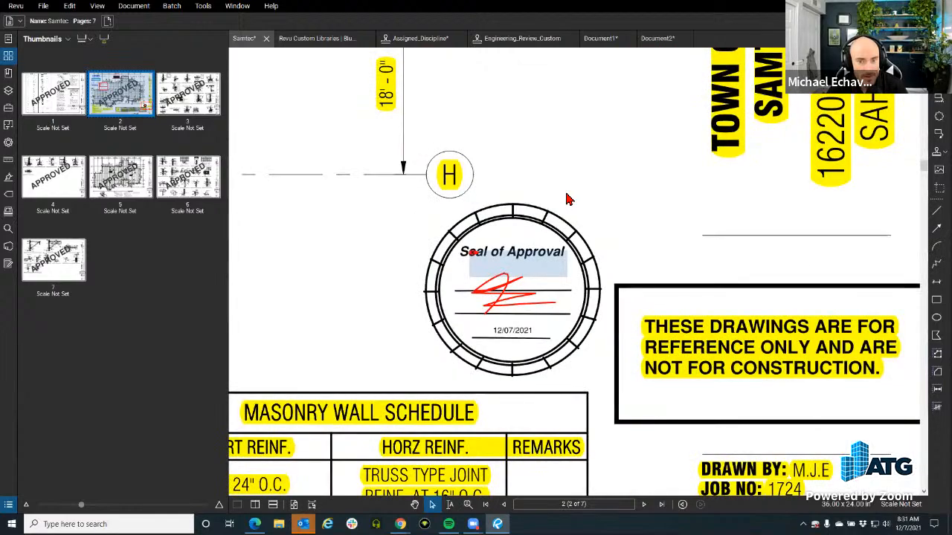
scroll(615, 263, down, 7)
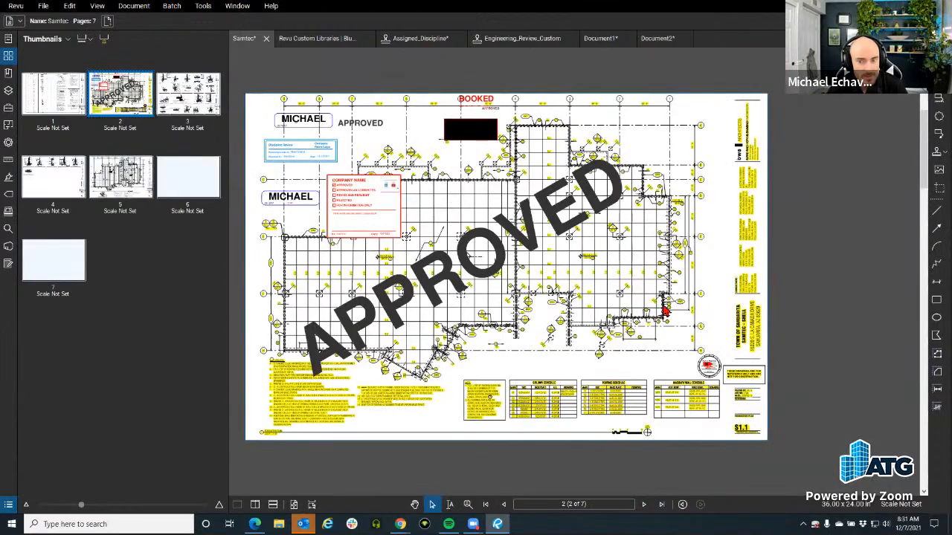
scroll(714, 383, up, 5)
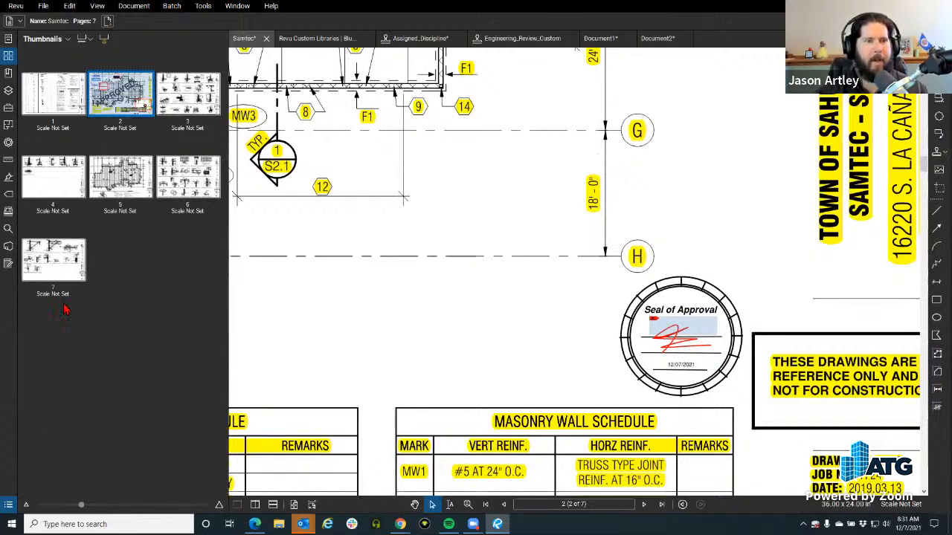
Display the document's signatures list and open the signing options of the field inside the Seal of Approval, closing them without signing.
click(9, 177)
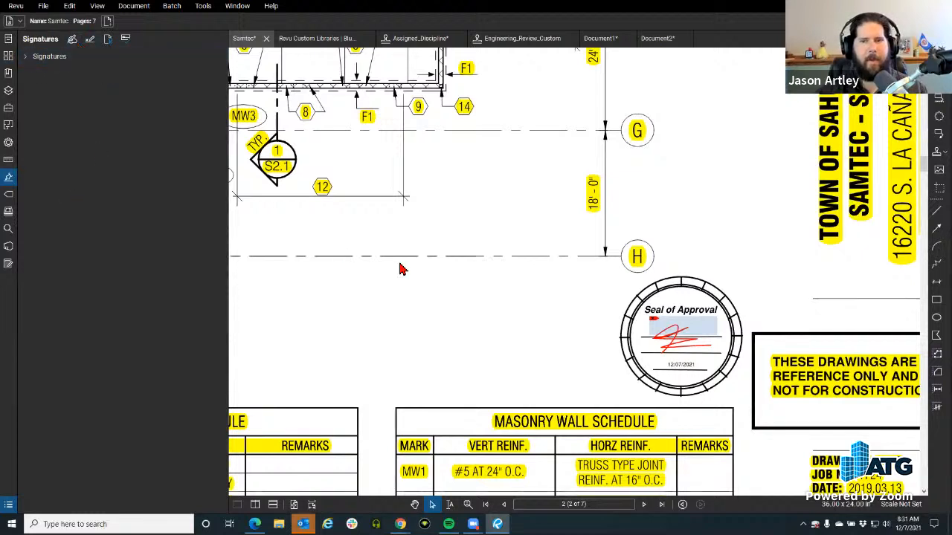
click(695, 324)
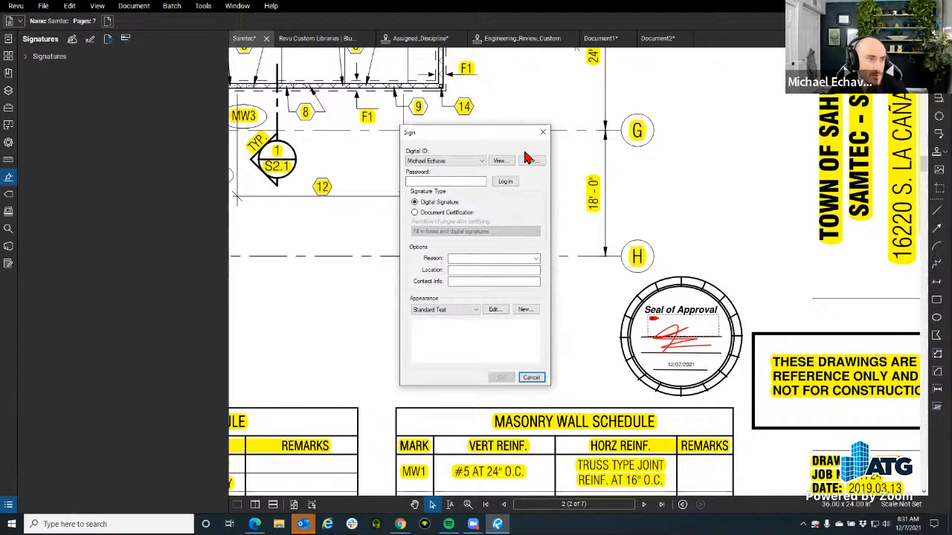
click(543, 133)
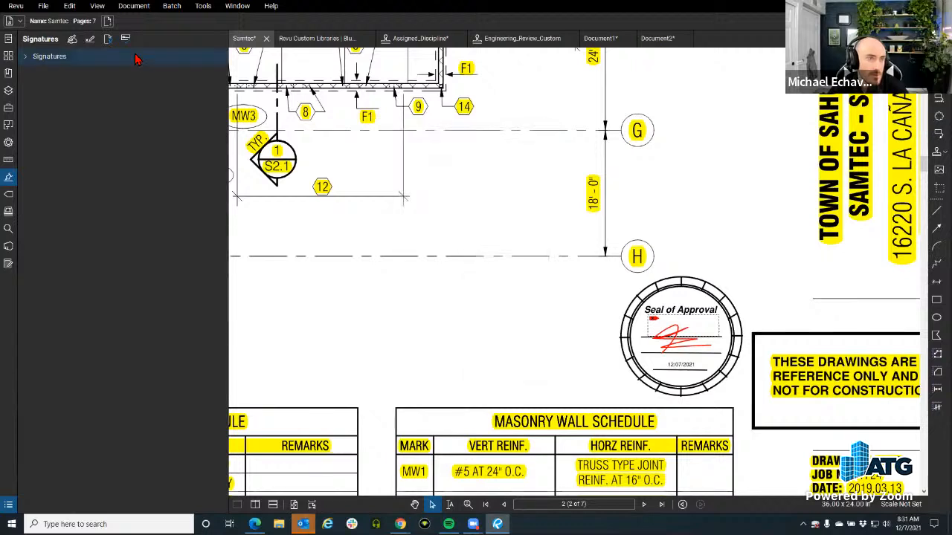
right_click(12, 179)
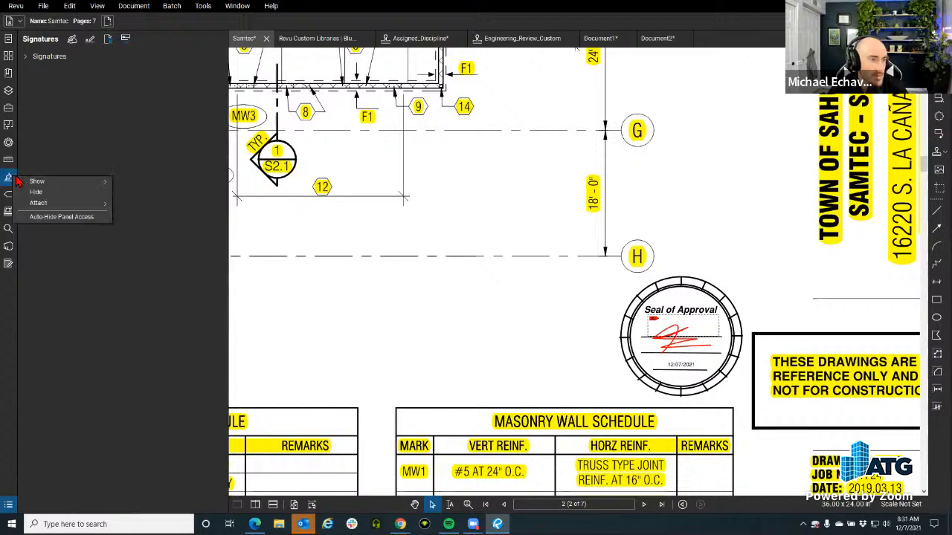
click(119, 152)
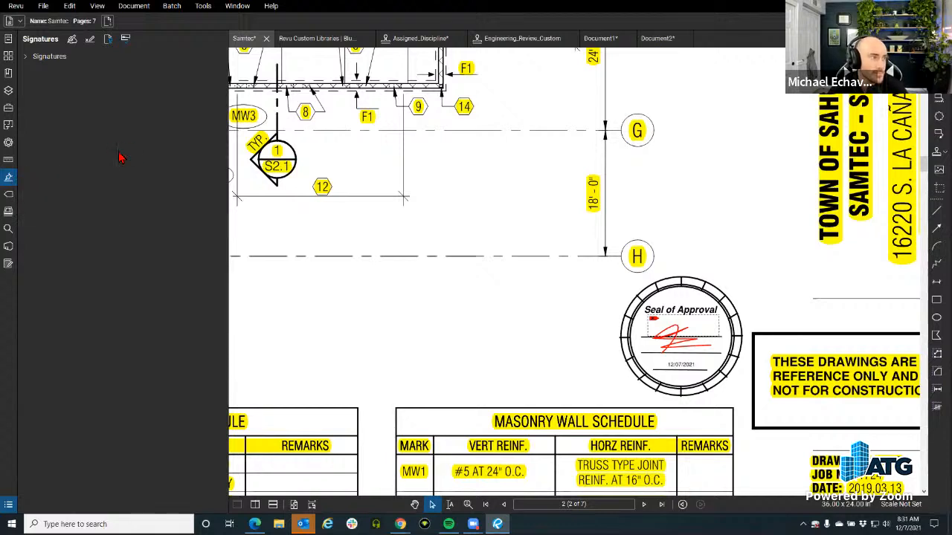